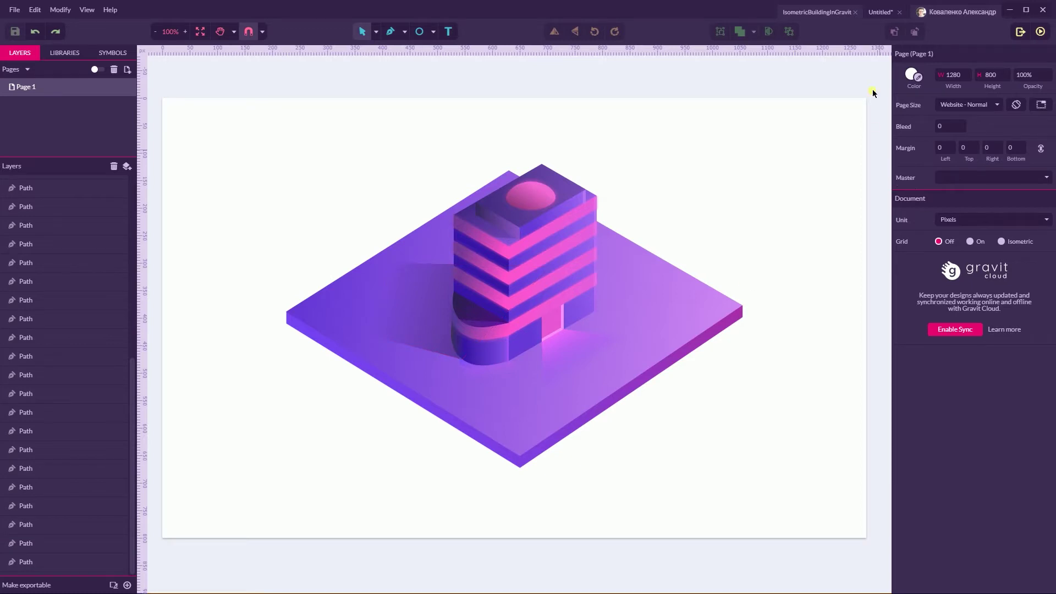
Switch to the Untitled document and toggle its grid off and back to Isometric
left_click(881, 11)
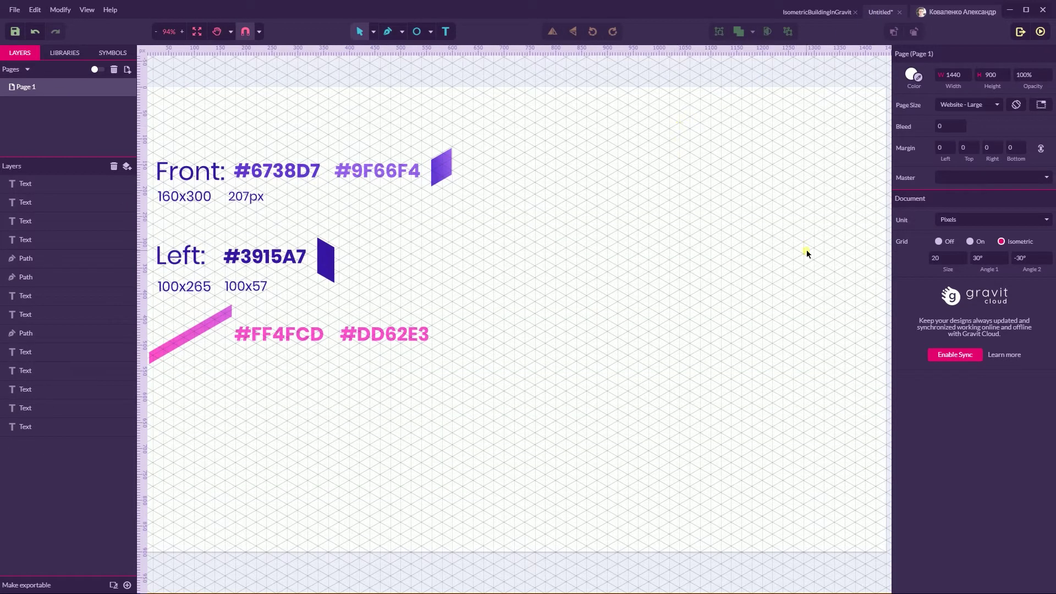
left_click(938, 242)
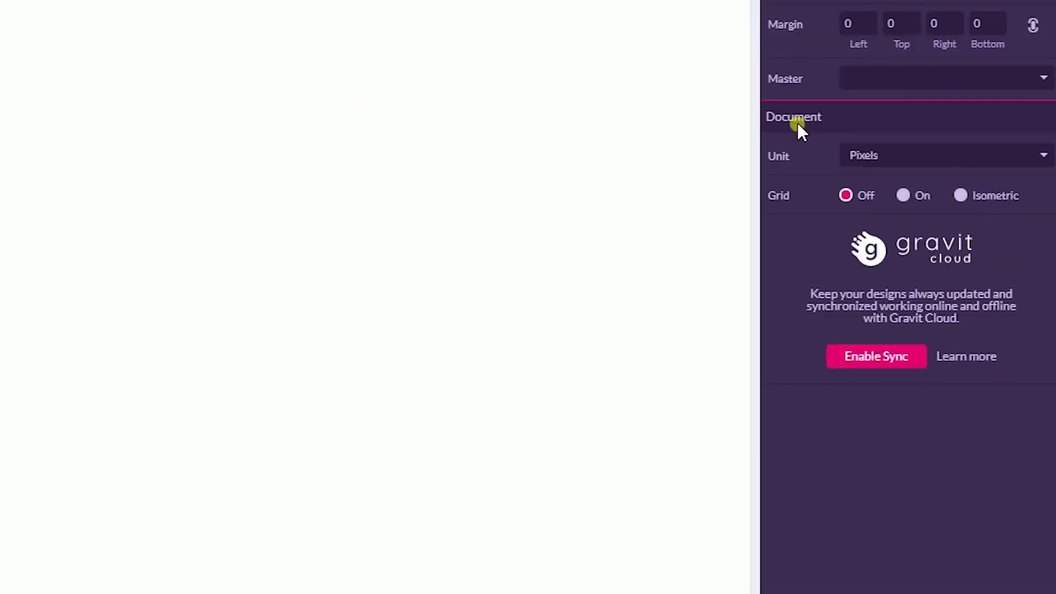
left_click(963, 195)
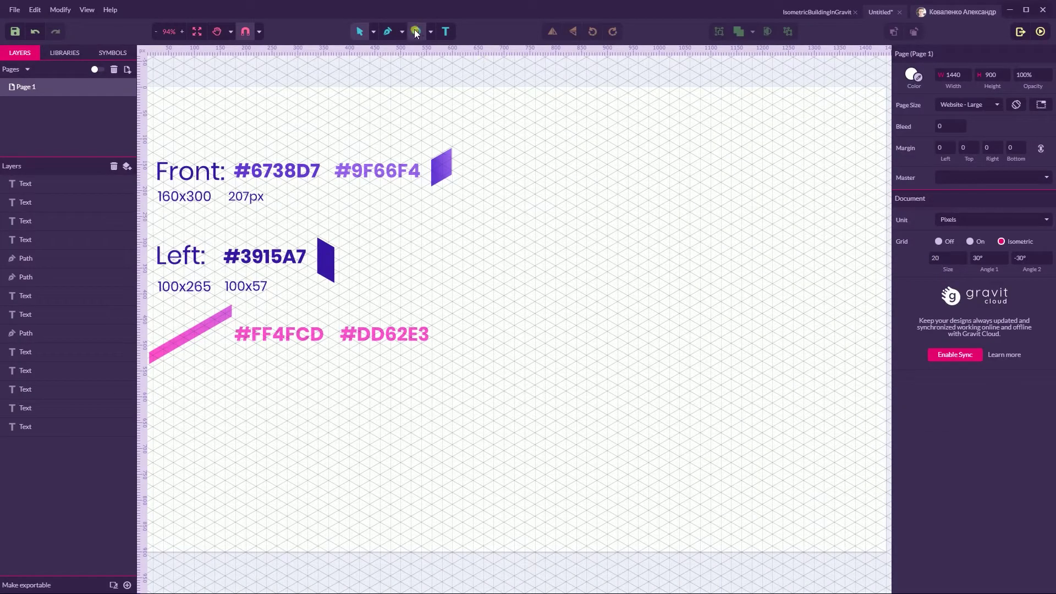
Start the front wall with the Pen tool, drawing a vertical edge about 207.8 px high upward from X 920, Y 508.1
left_click(388, 32)
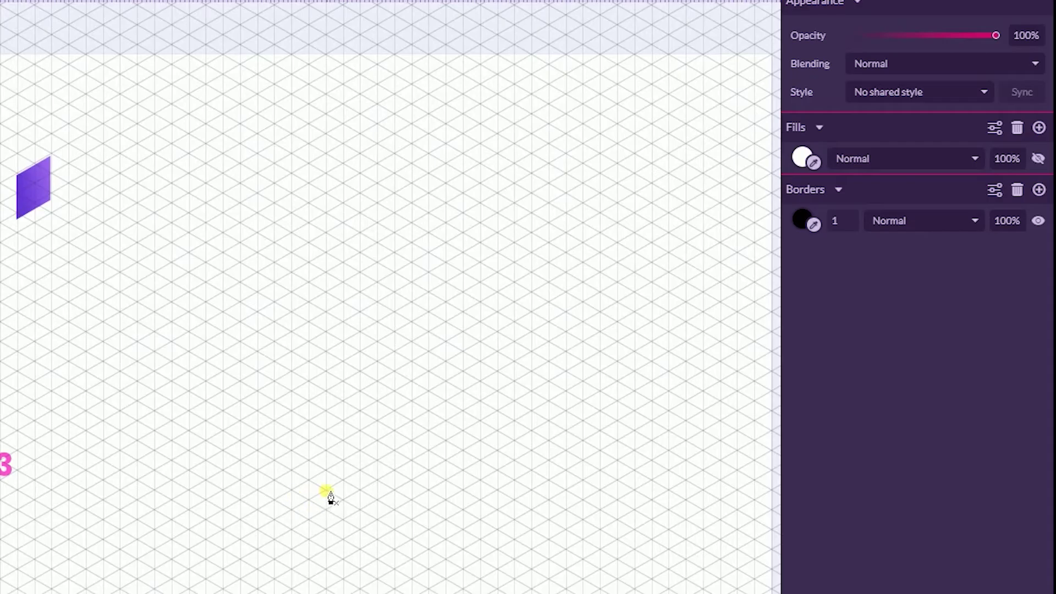
left_click(325, 489)
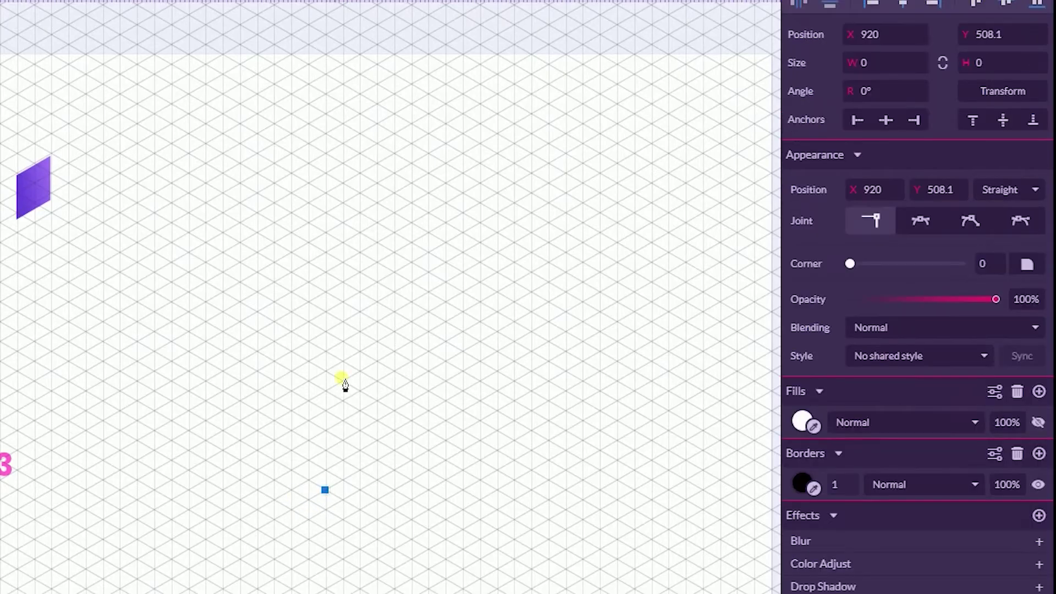
left_click(326, 273)
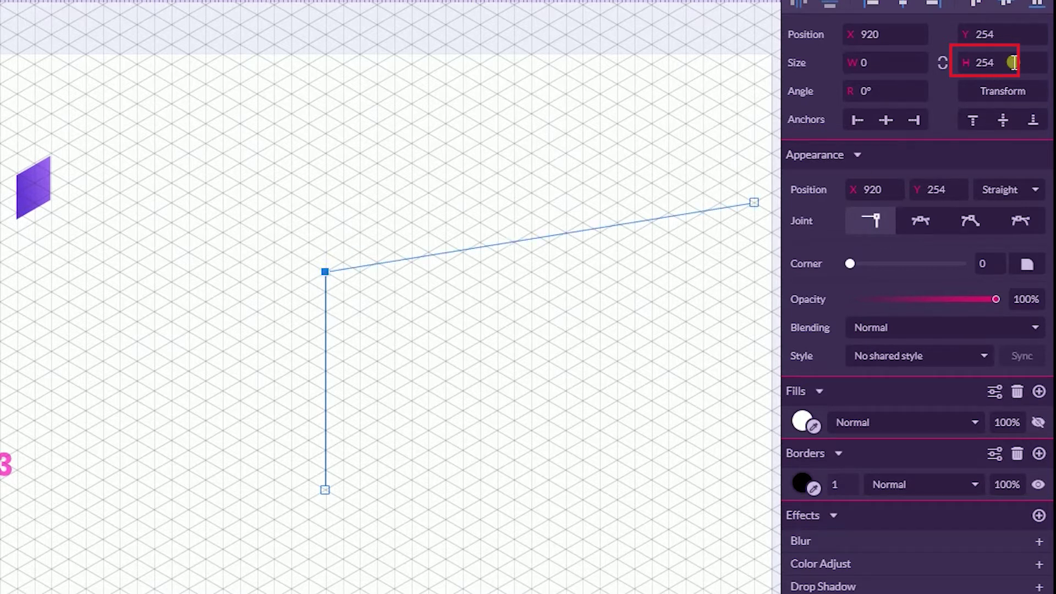
key("ctrl+z")
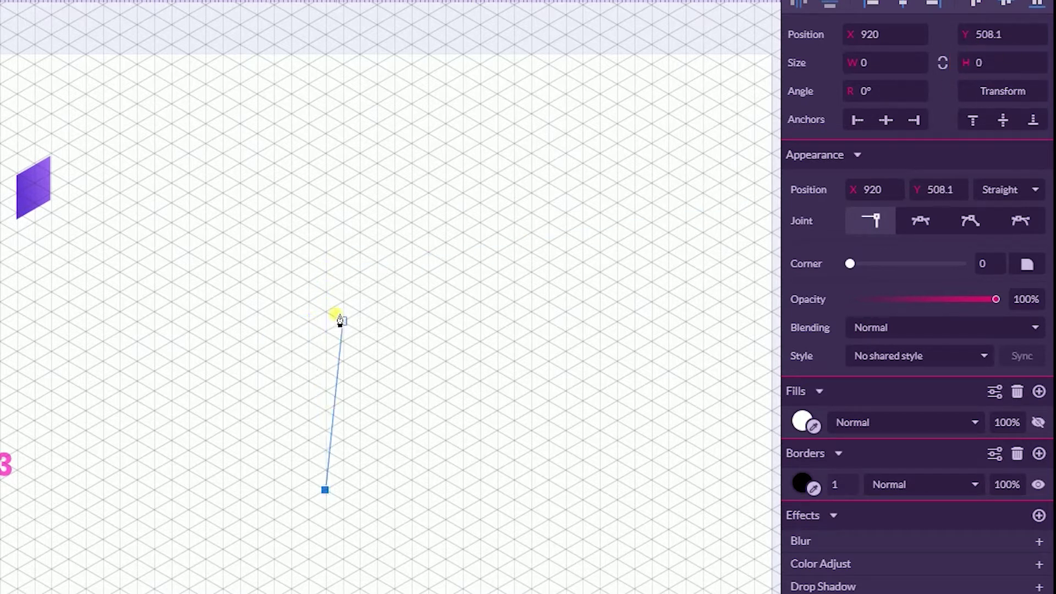
left_click(327, 312)
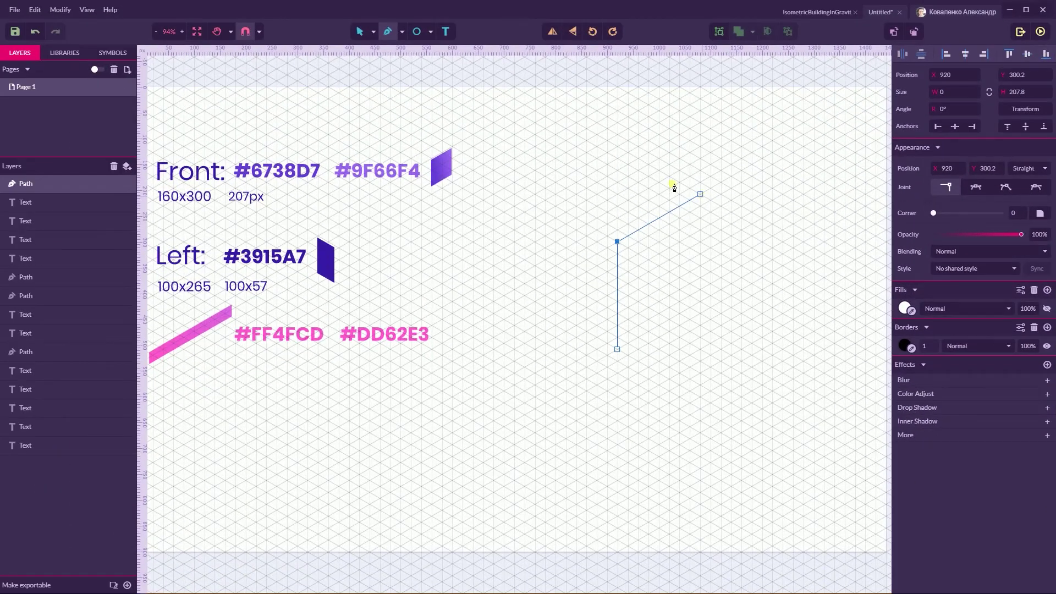
Complete the front wall as a closed grid-aligned parallelogram 160 px wide and about 300 px in overall height
left_click(259, 33)
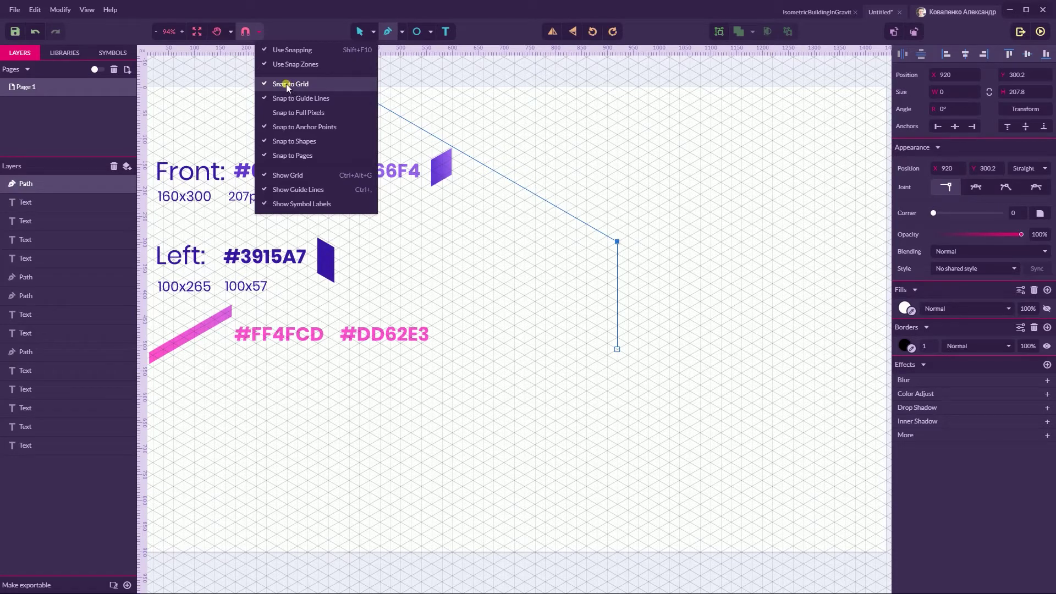
left_click(690, 201)
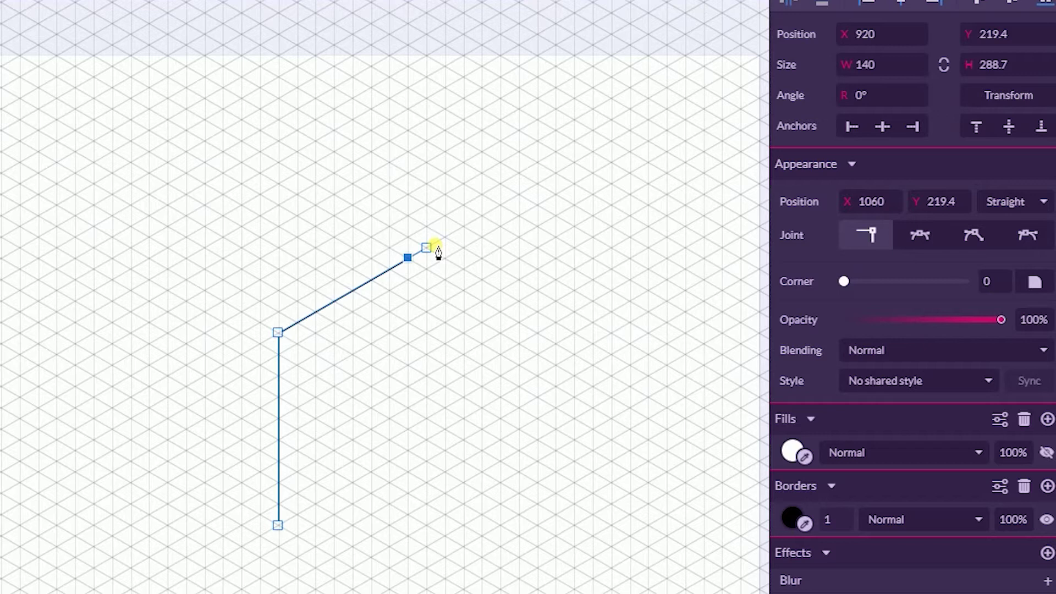
key("ctrl+z")
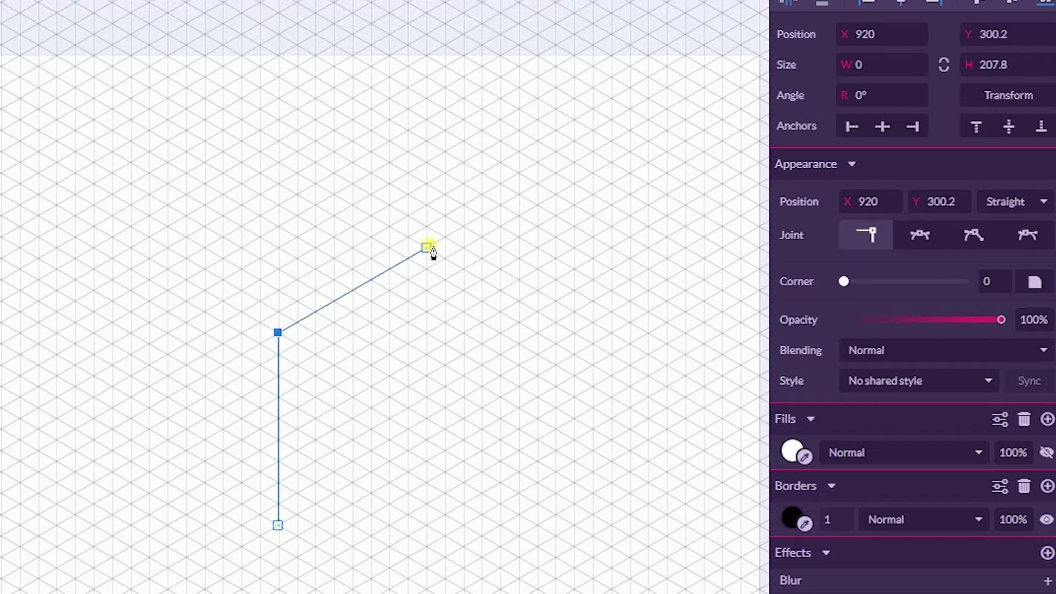
left_click(428, 247)
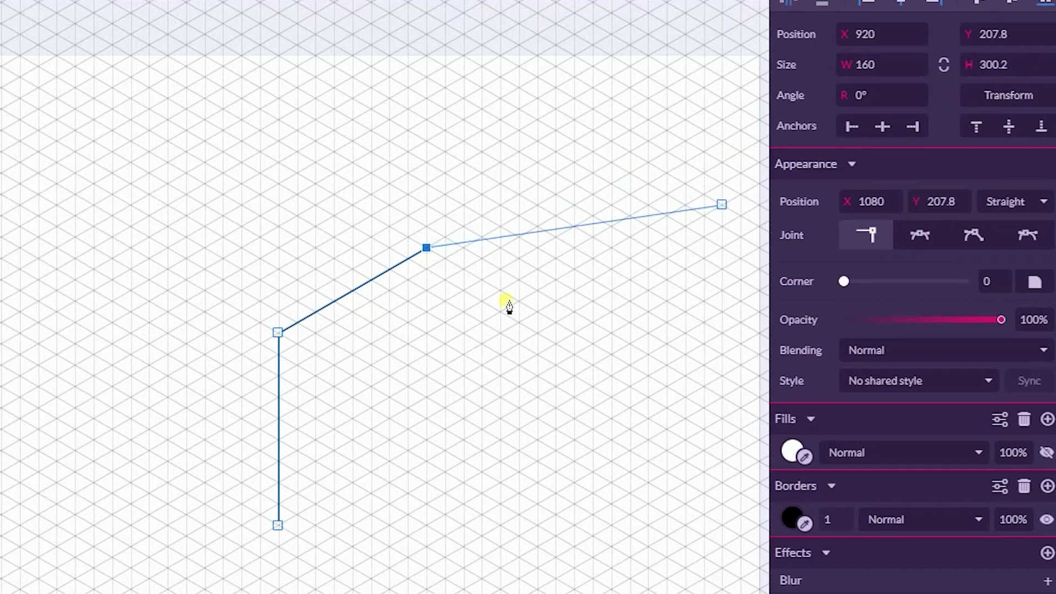
left_click(428, 440)
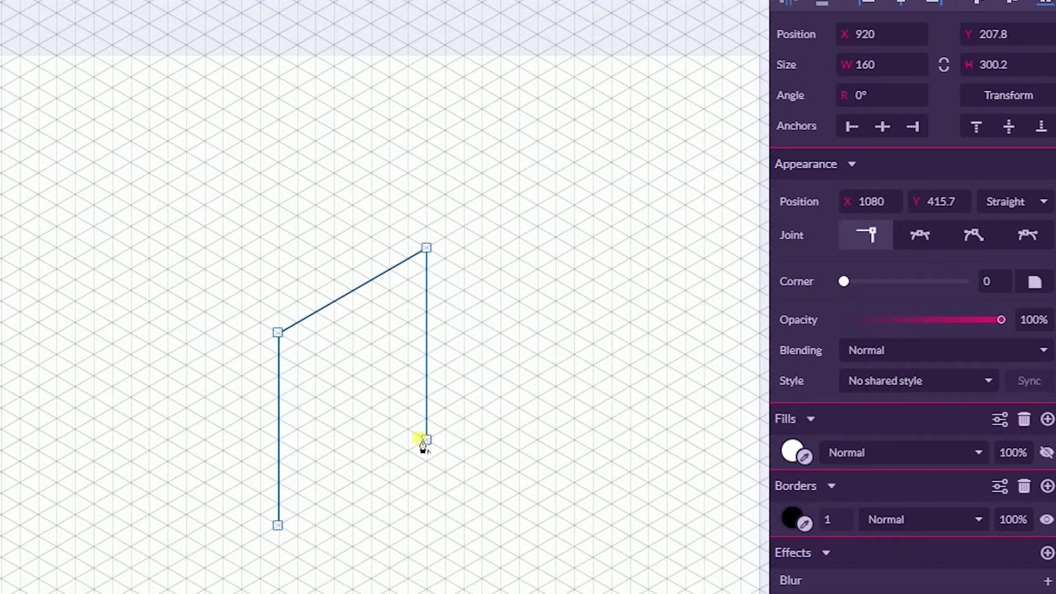
left_click(279, 528)
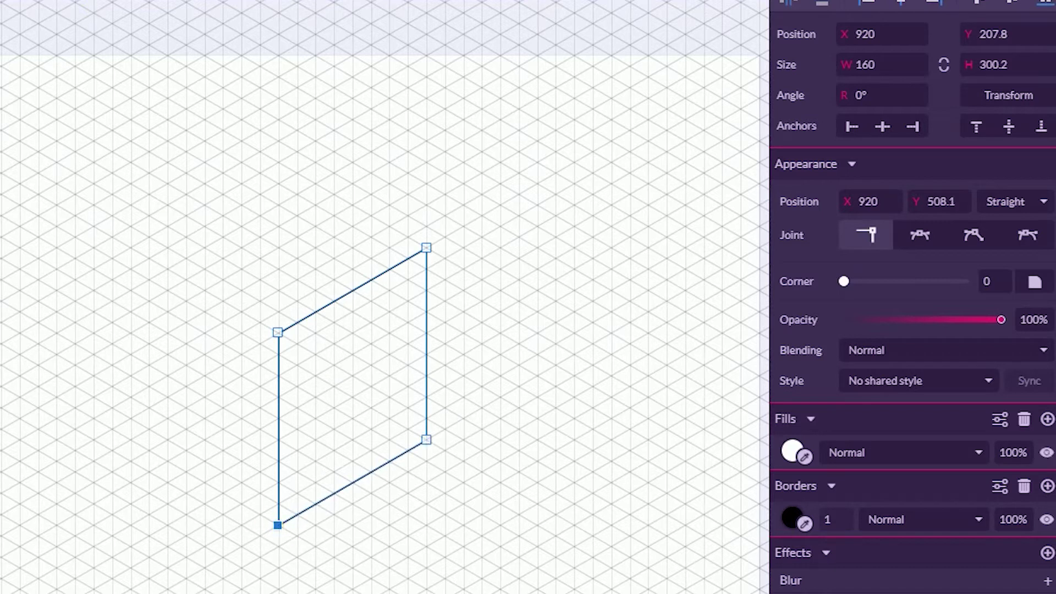
key("Escape")
left_click(212, 183)
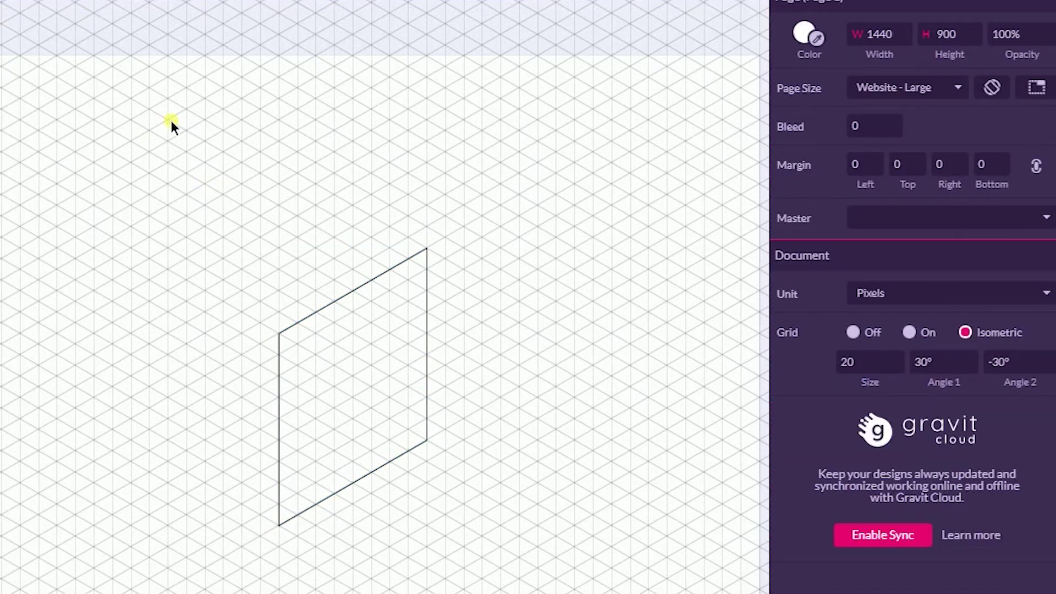
Start the left wall's path at the front wall's upper-left corner and undo a trial outline 80 px wide
key("p")
left_click(279, 332)
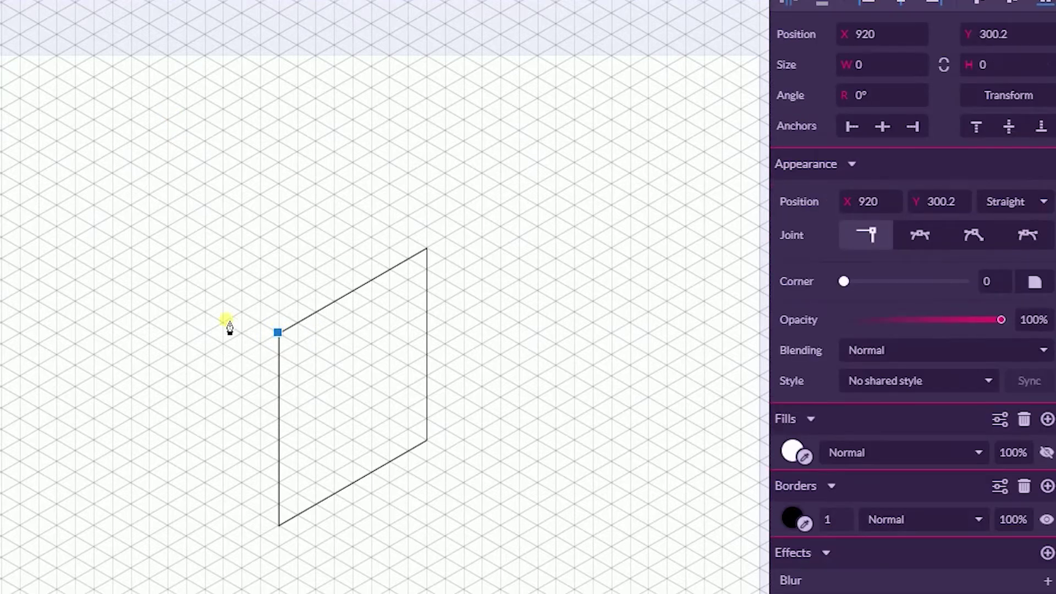
left_click(204, 290)
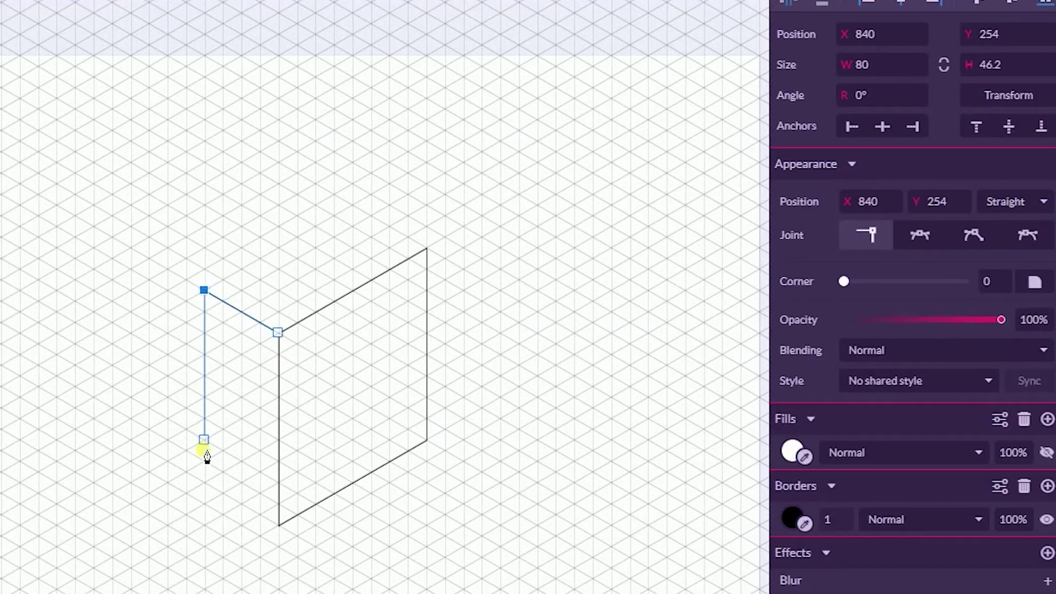
left_click(204, 483)
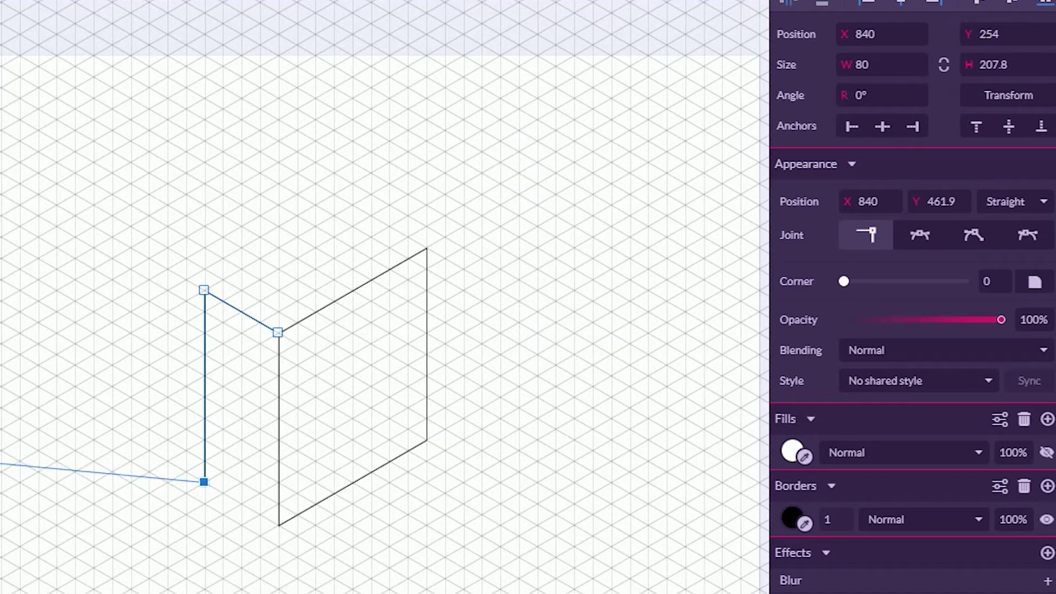
key("ctrl+z")
key("ctrl+z")
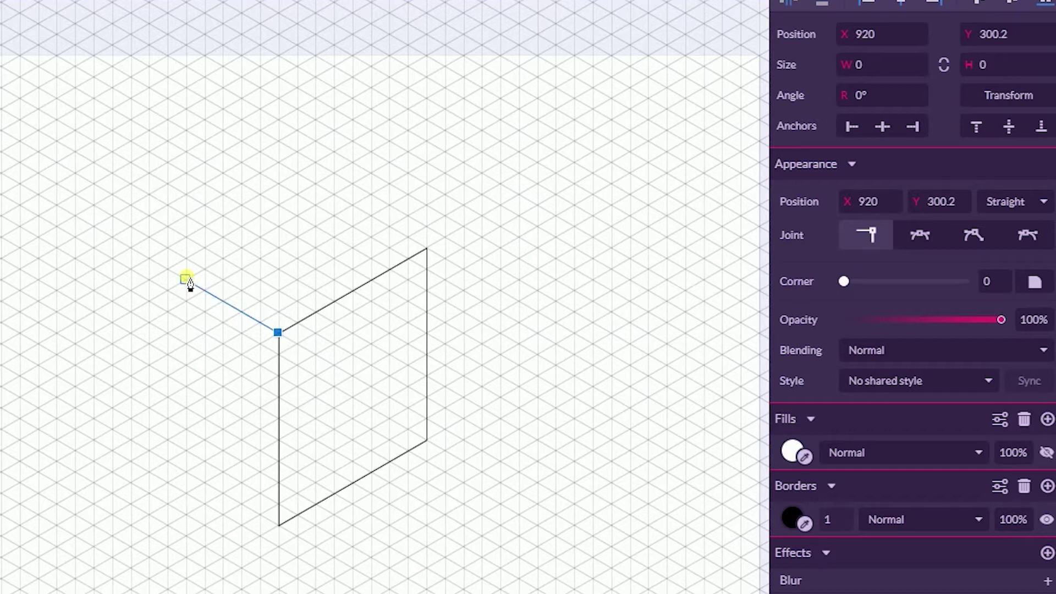
Draw the left wall as a closed parallelogram 100 px wide and about 265.6 px high, sharing the front wall's left edge
left_click(186, 279)
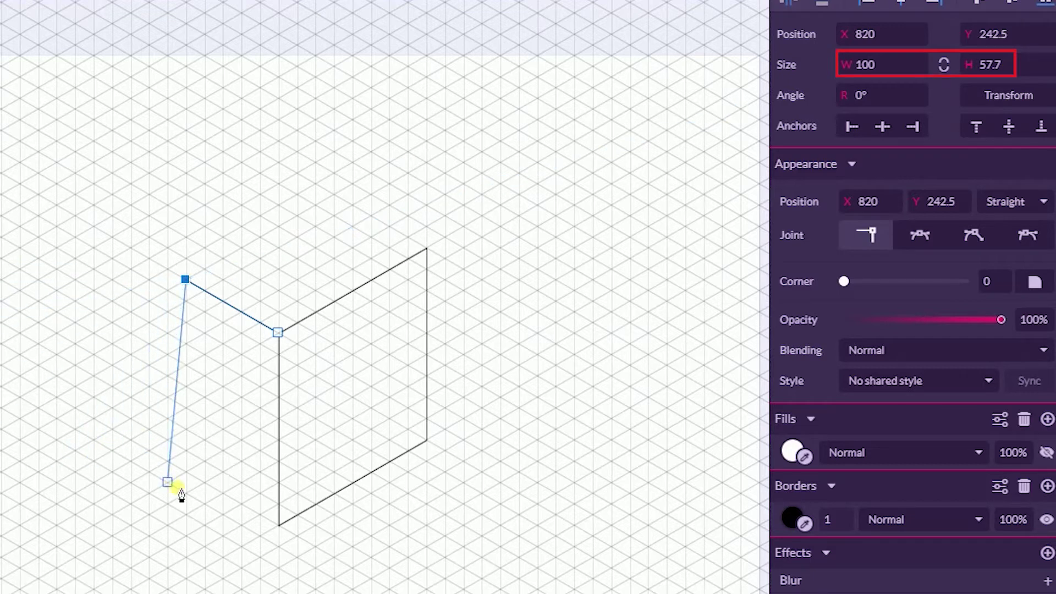
left_click(186, 471)
left_click(278, 524)
left_click(278, 332)
left_click(236, 125)
key("Escape")
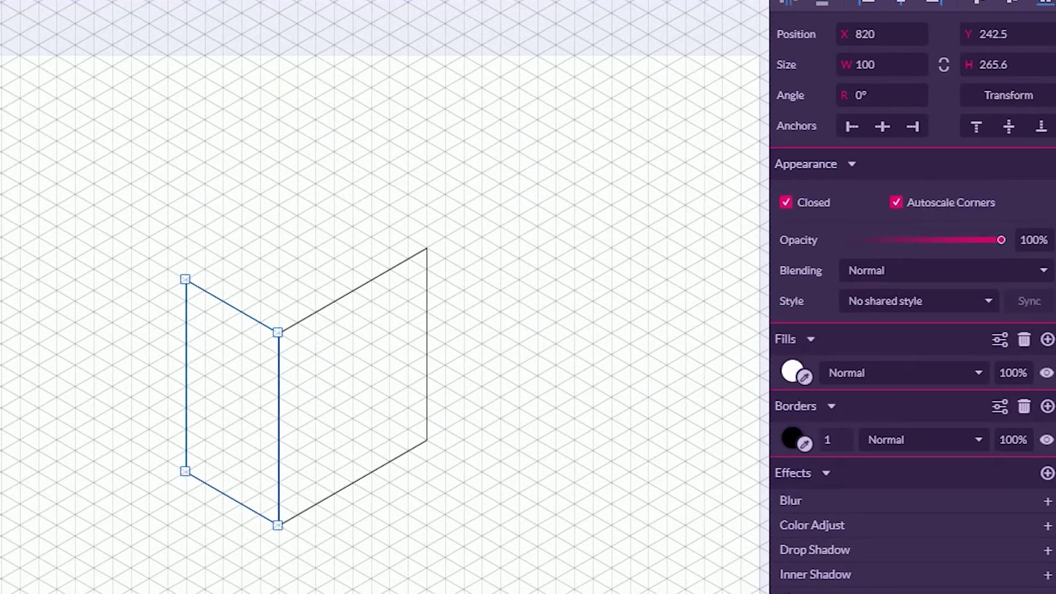
key("Escape")
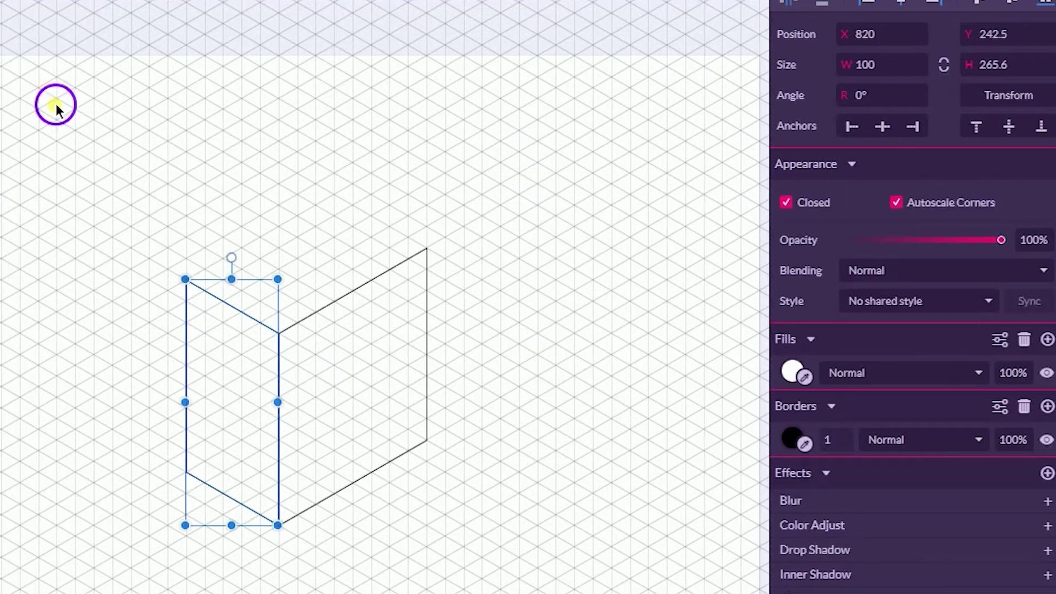
key("Escape")
Draw the roof as a closed four-point path of 260 by about 150.1 px along both walls' upper edges
key("p")
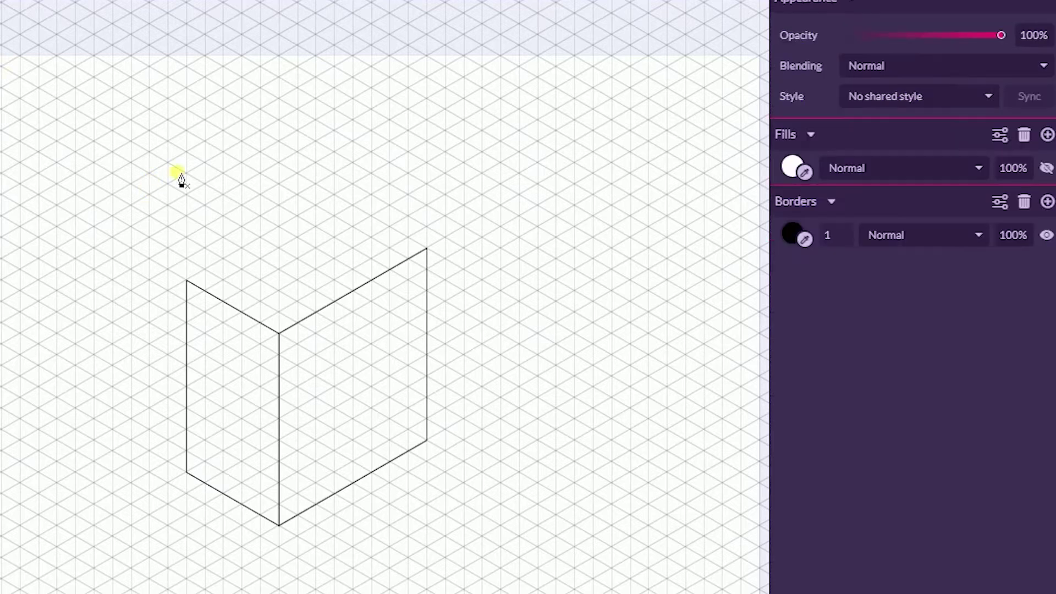
left_click(186, 279)
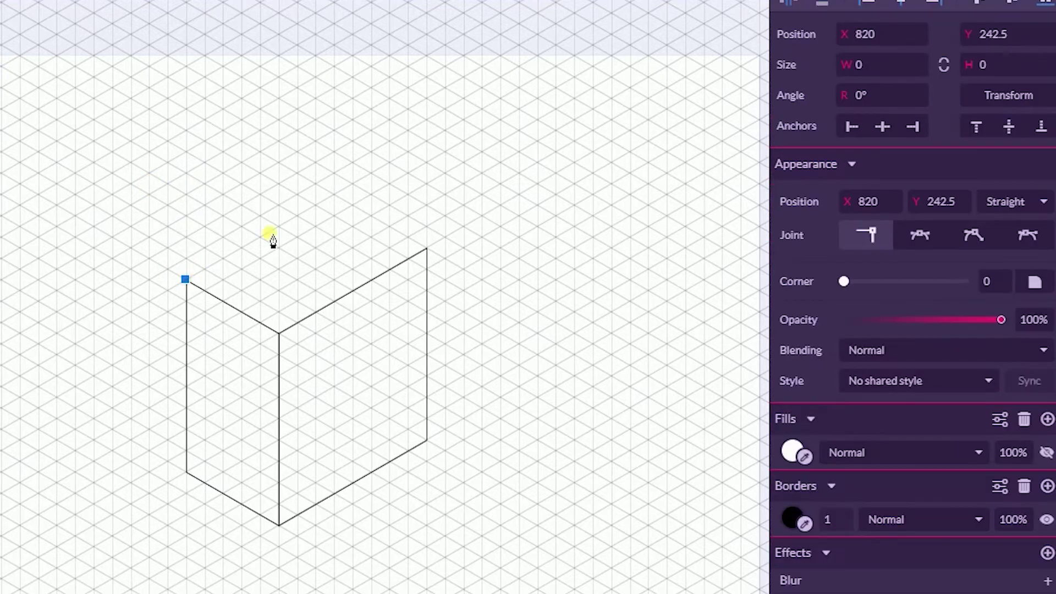
left_click(334, 193)
left_click(435, 248)
left_click(278, 333)
left_click(186, 279)
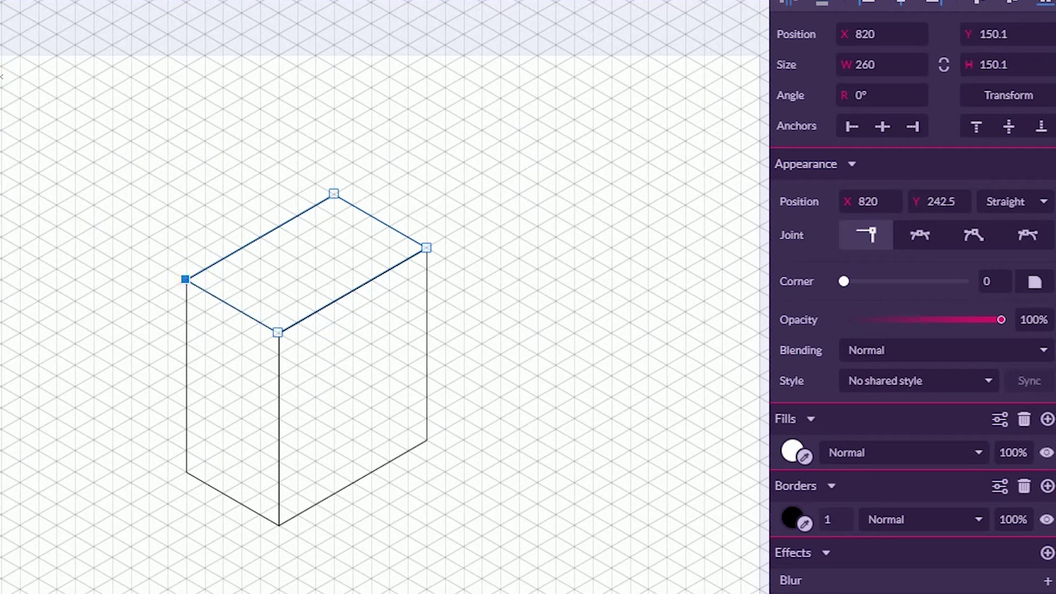
key("Escape")
left_click(463, 117)
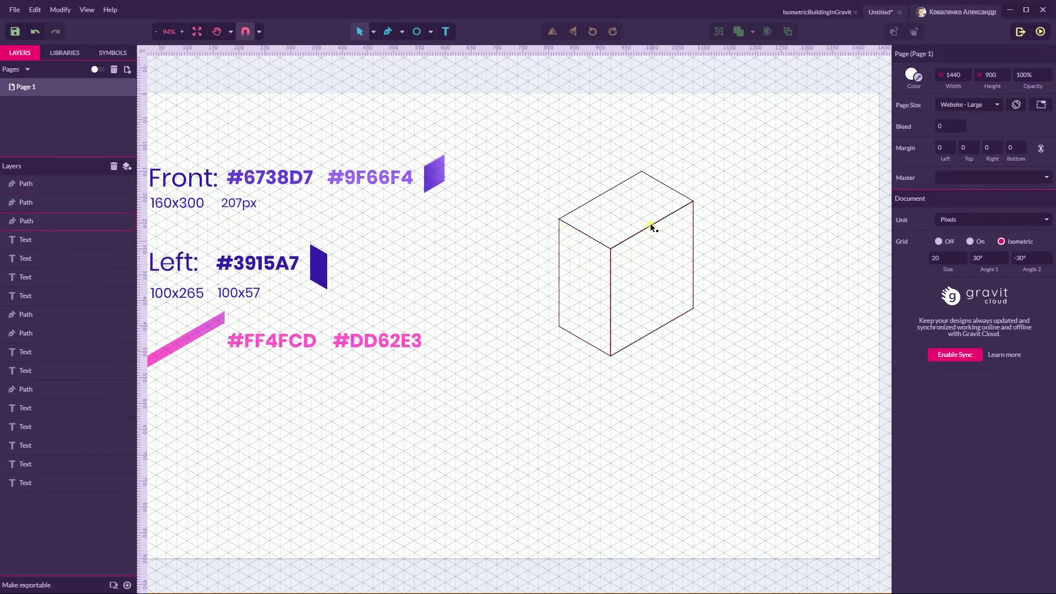
Draw a closed strip one grid cell high along the front wall's upper edge with the Pen tool
left_click(374, 31)
left_click(398, 31)
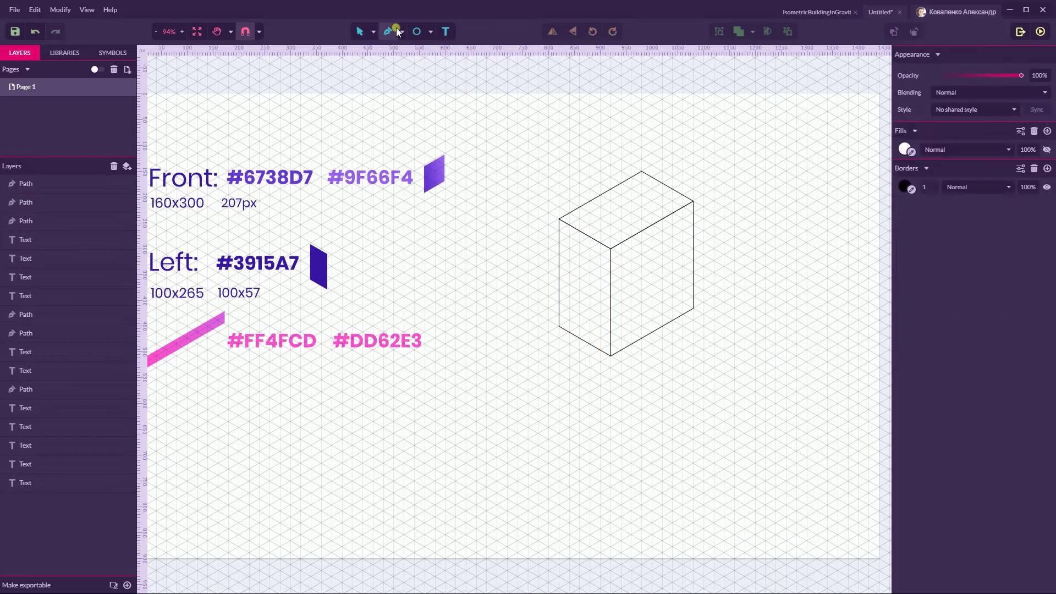
left_click(694, 201)
left_click(693, 213)
left_click(610, 260)
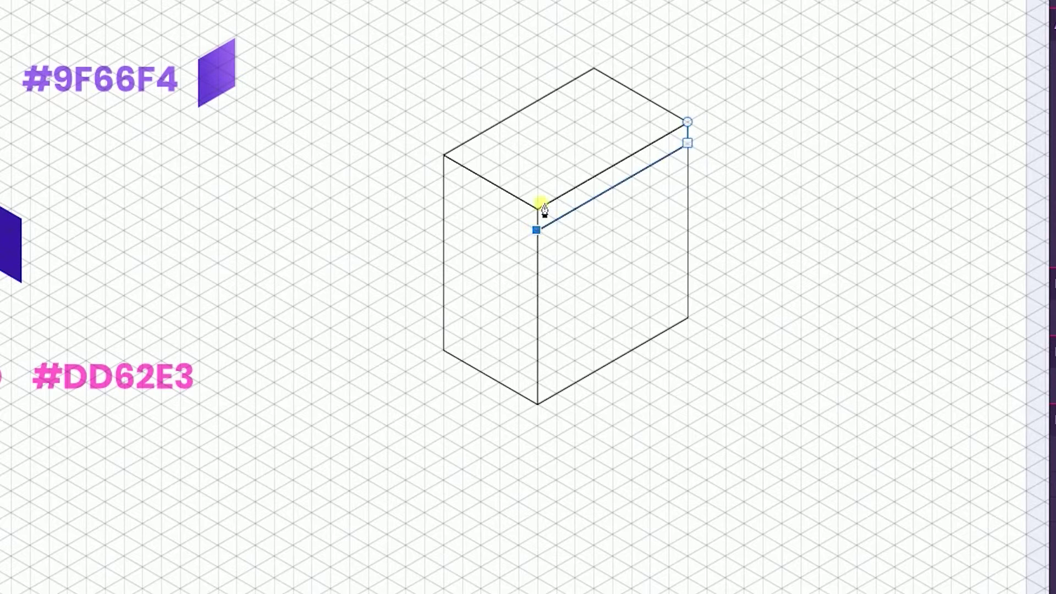
left_click(536, 208)
left_click(688, 121)
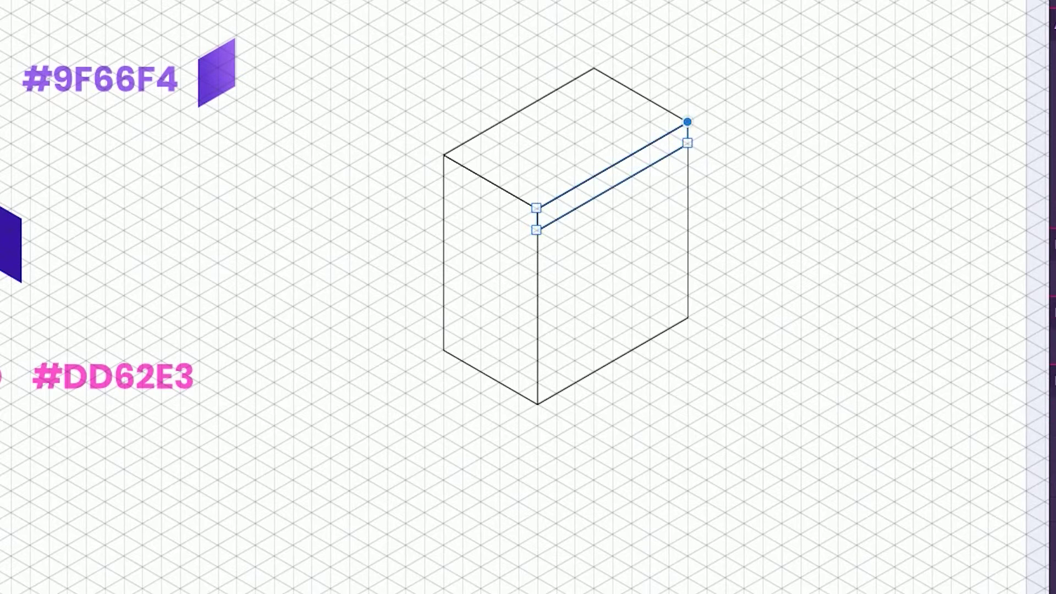
key("Escape")
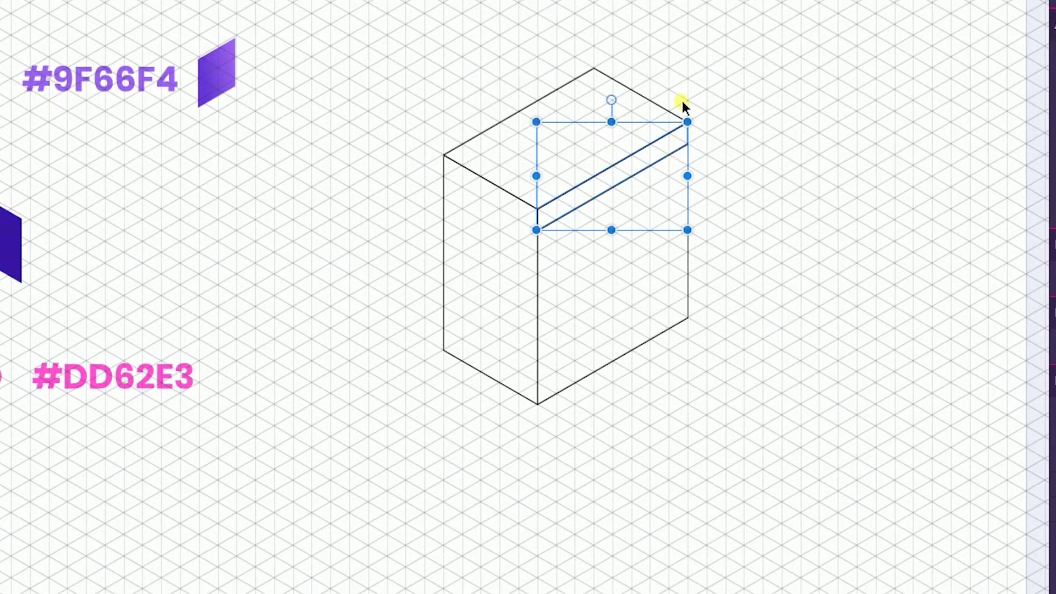
Duplicate the front wall's strip and place the copy lower on the same wall, aligned with its side edges
key("ctrl+equal")
key("ctrl+equal")
key("ctrl+equal")
left_click_drag(630, 101, 648, 3)
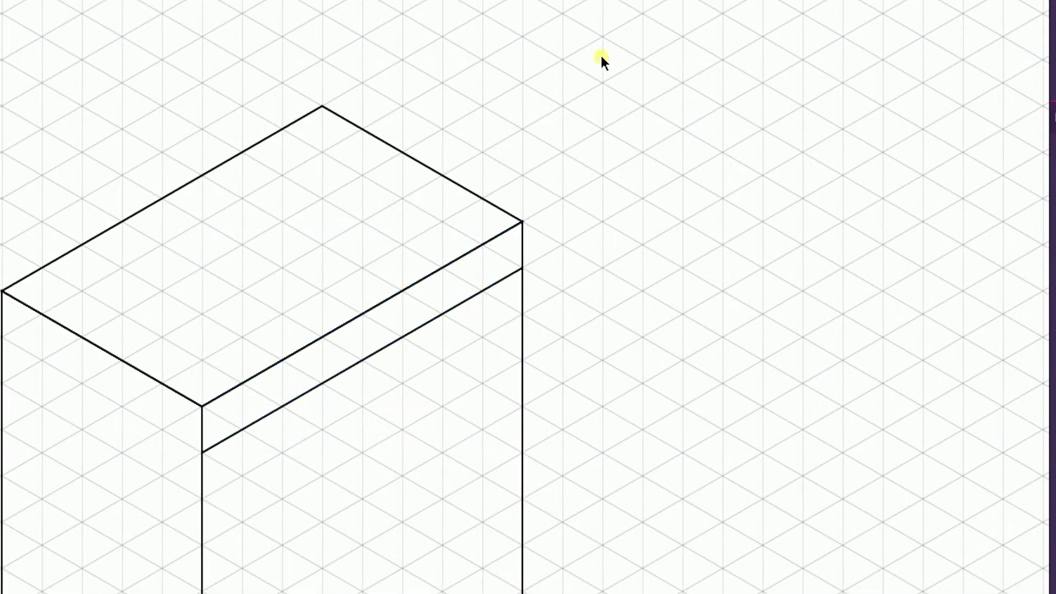
left_click_drag(444, 314, 386, 397)
left_click(401, 386)
key("Up")
key("Up")
key("Down")
key("Down")
left_click(126, 473)
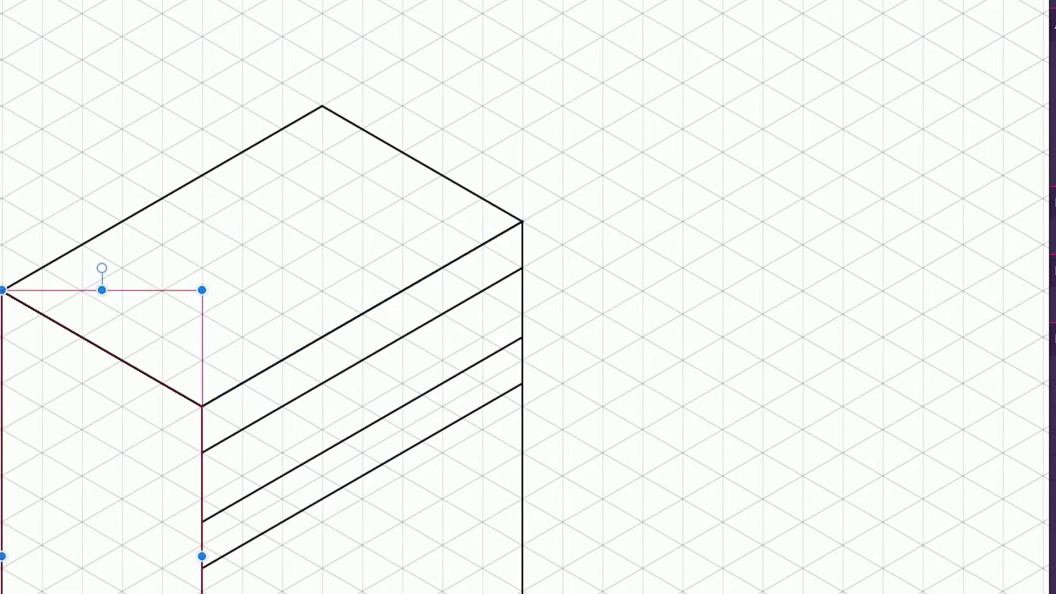
Move the duplicated strip up so a gap of one strip height separates it from the first strip
left_click(279, 483)
mouse_move(279, 482)
left_mouse_down()
mouse_move(281, 459)
mouse_move(280, 468)
left_mouse_up()
left_click_drag(294, 521, 289, 500)
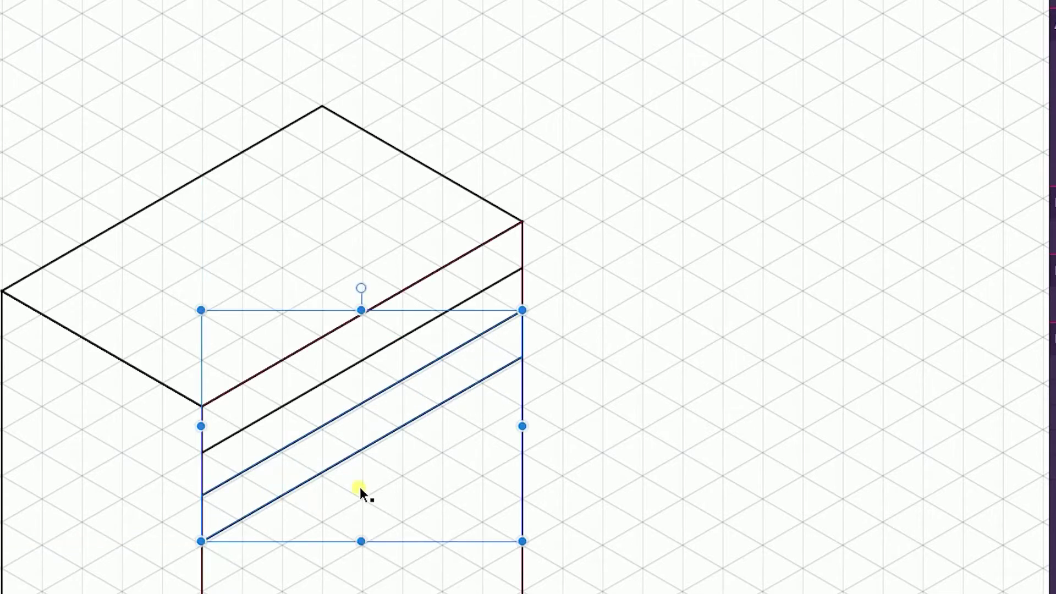
key("Down")
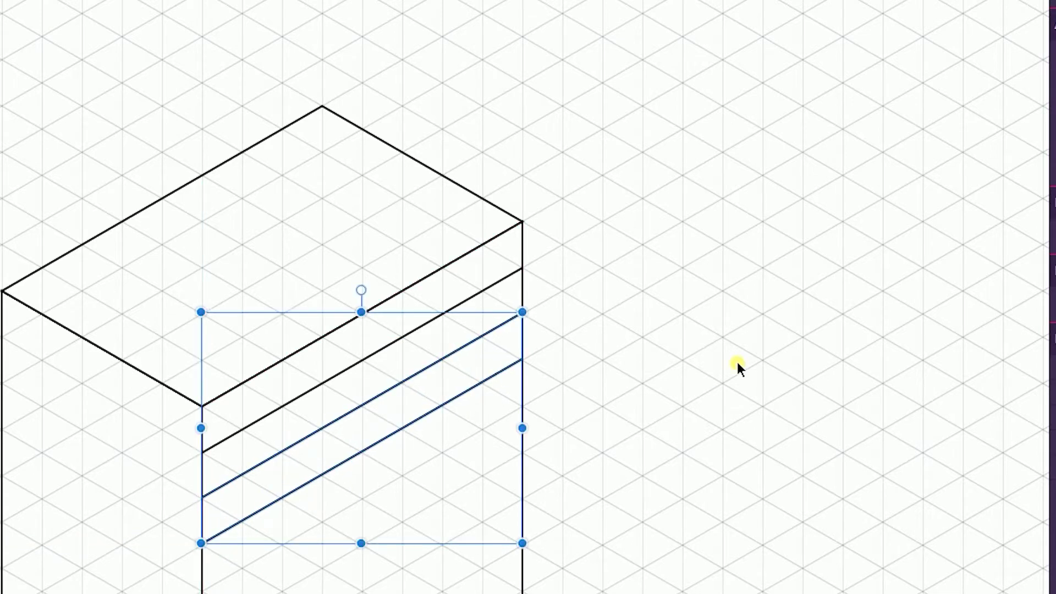
key("Down")
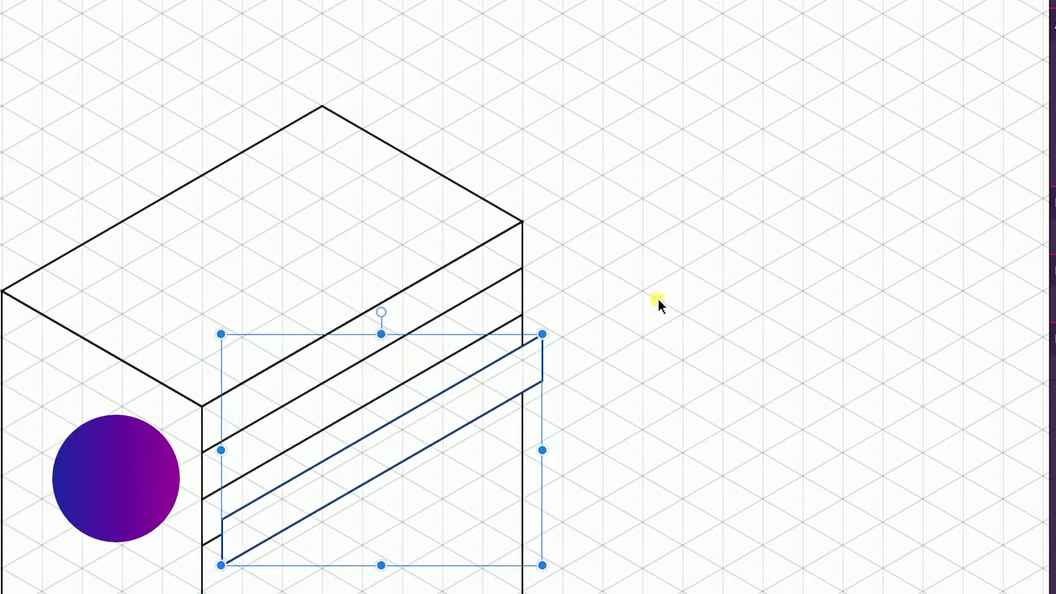
Align the third strip one strip height below the second on the front wall and duplicate it with equal spacing as a fourth strip
scroll(638, 299, "down", 5)
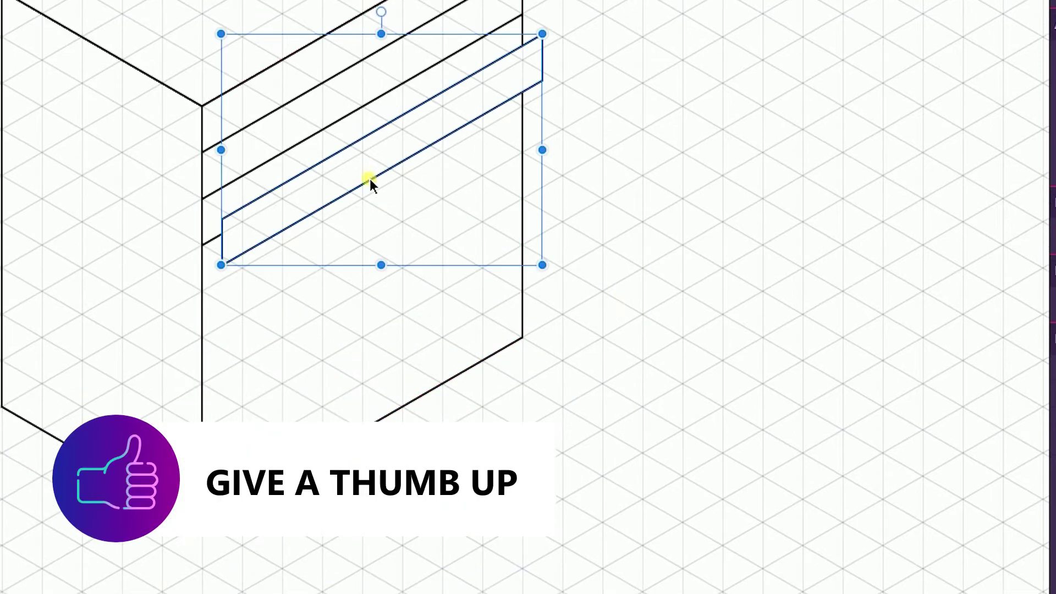
left_click_drag(365, 187, 358, 259)
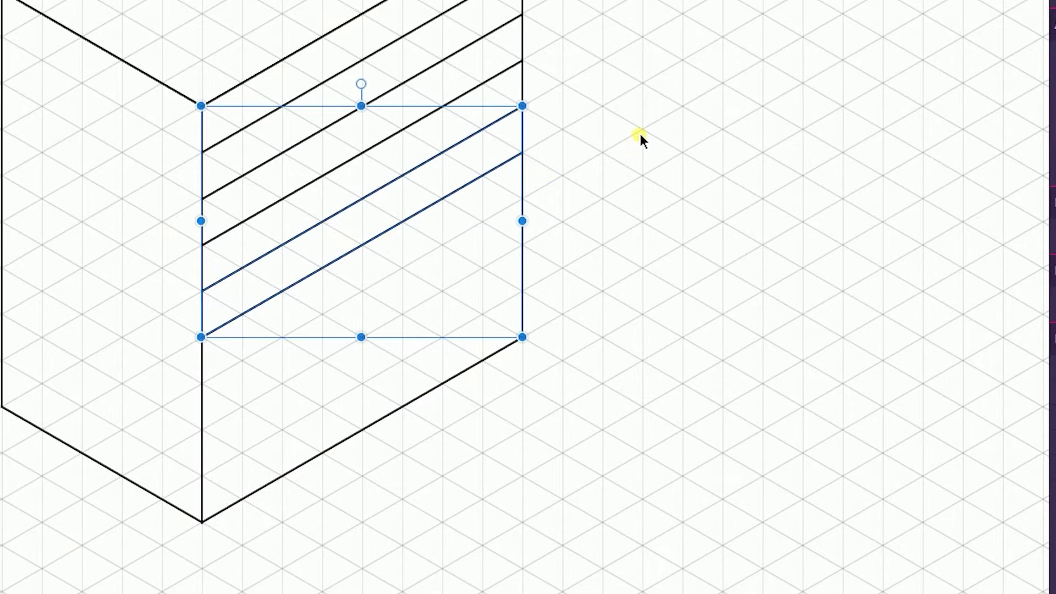
key("ctrl+j")
left_click(730, 112)
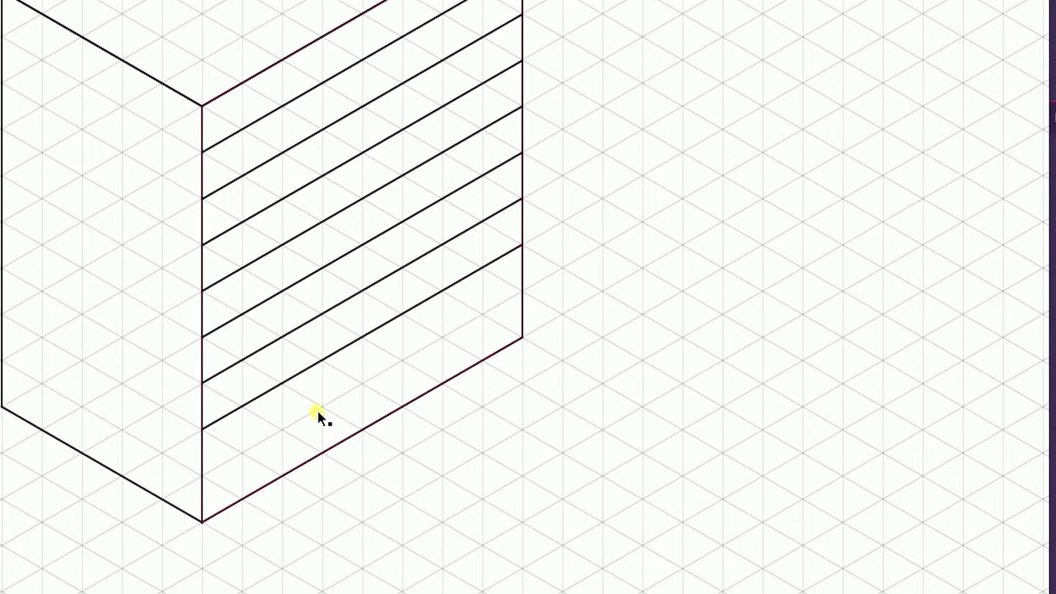
Draw a closed four-point door with the Pen tool, two grid cells wide and two high, between the lowest strip and the front wall's base
left_click(322, 361)
left_click(322, 453)
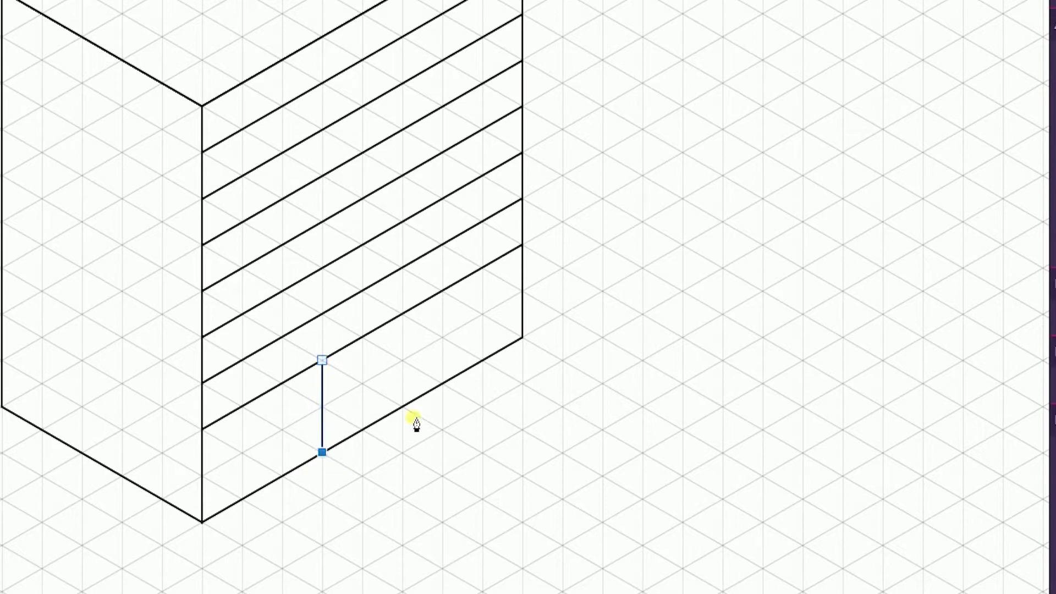
left_click(403, 406)
left_click(402, 314)
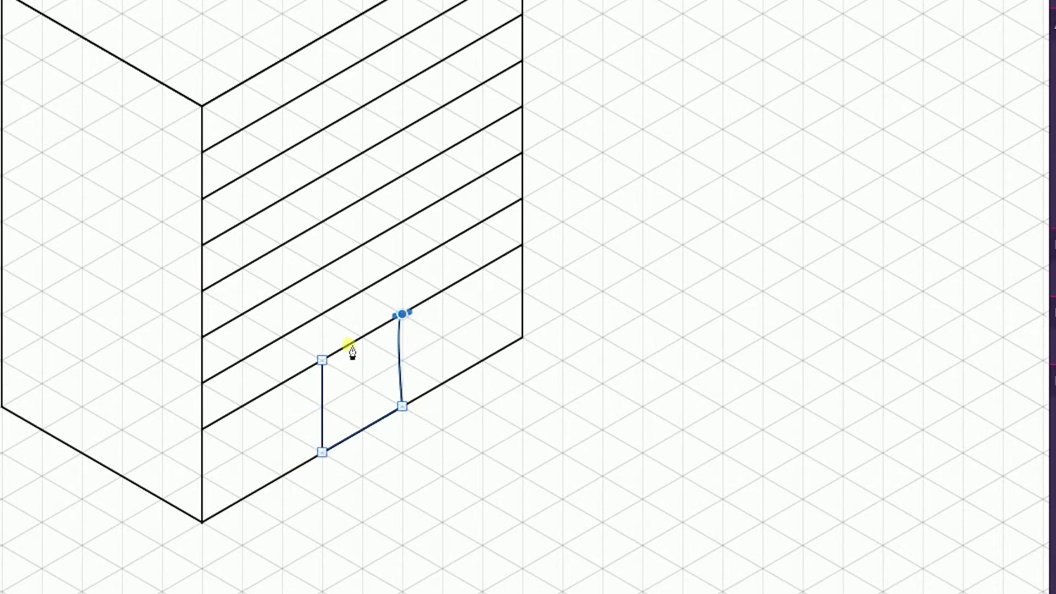
left_click(397, 351)
key("ctrl+z")
key("ctrl+z")
left_click(402, 314)
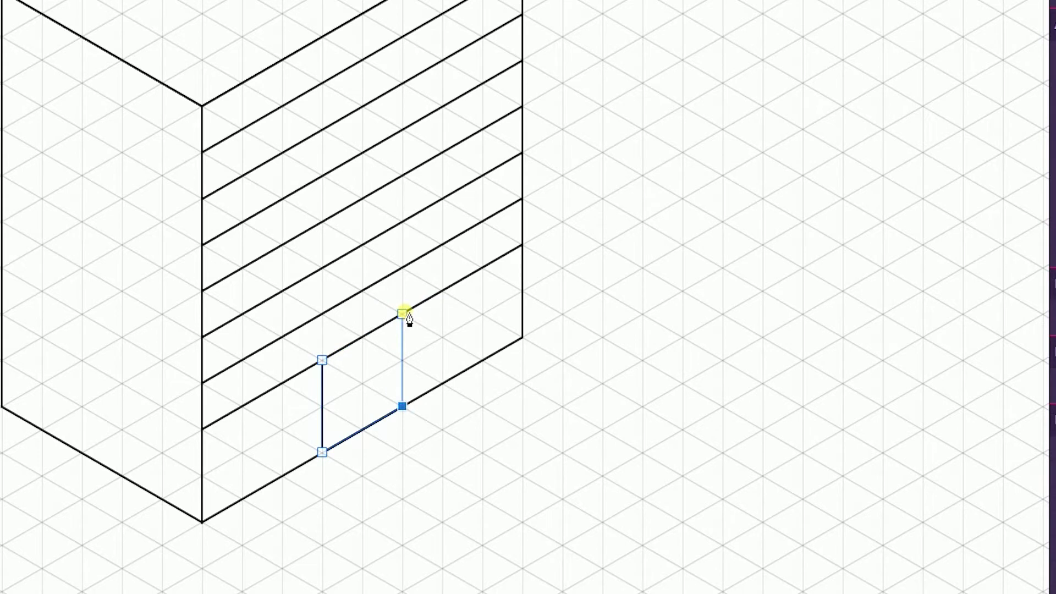
left_click(322, 360)
left_click(483, 395)
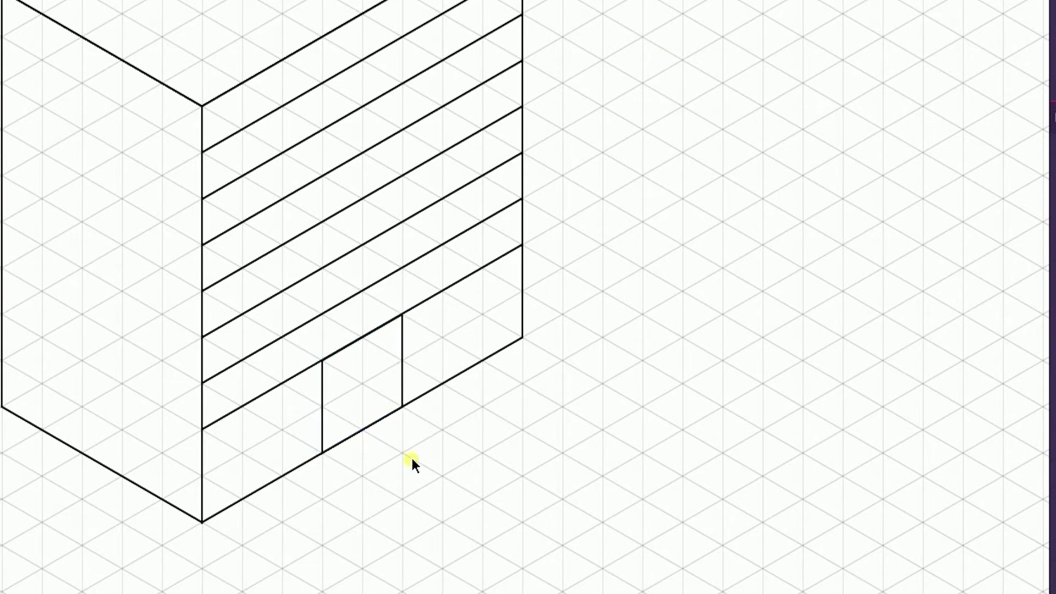
Draw a closed strip one grid cell high along the side wall's upper edge with the Pen tool
scroll(614, 361, "up", 3)
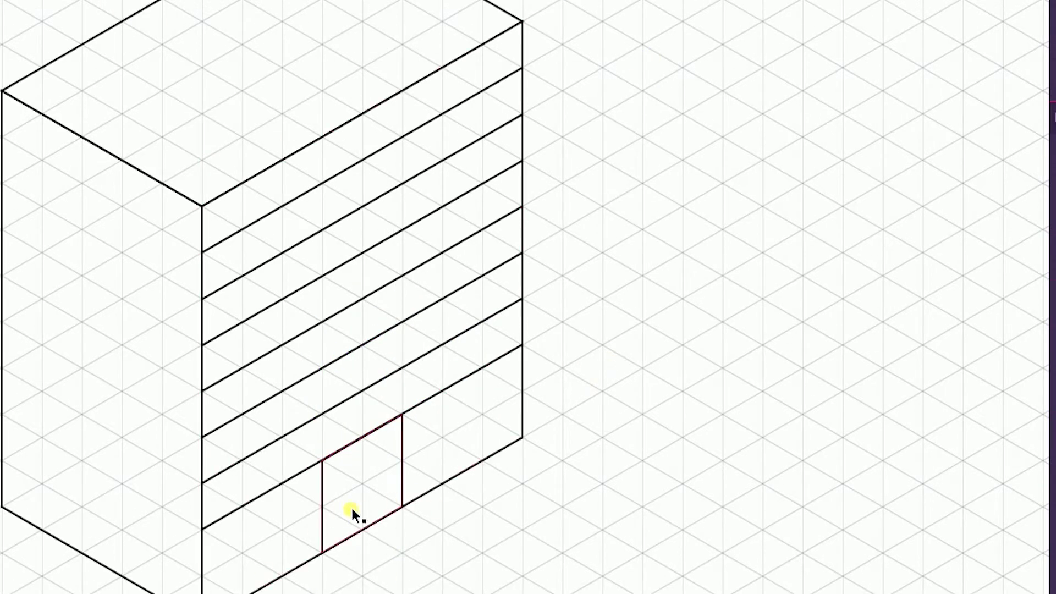
left_click_drag(351, 505, 497, 481)
left_click(346, 224)
left_click(145, 108)
left_click(146, 62)
left_click(346, 177)
left_click(346, 224)
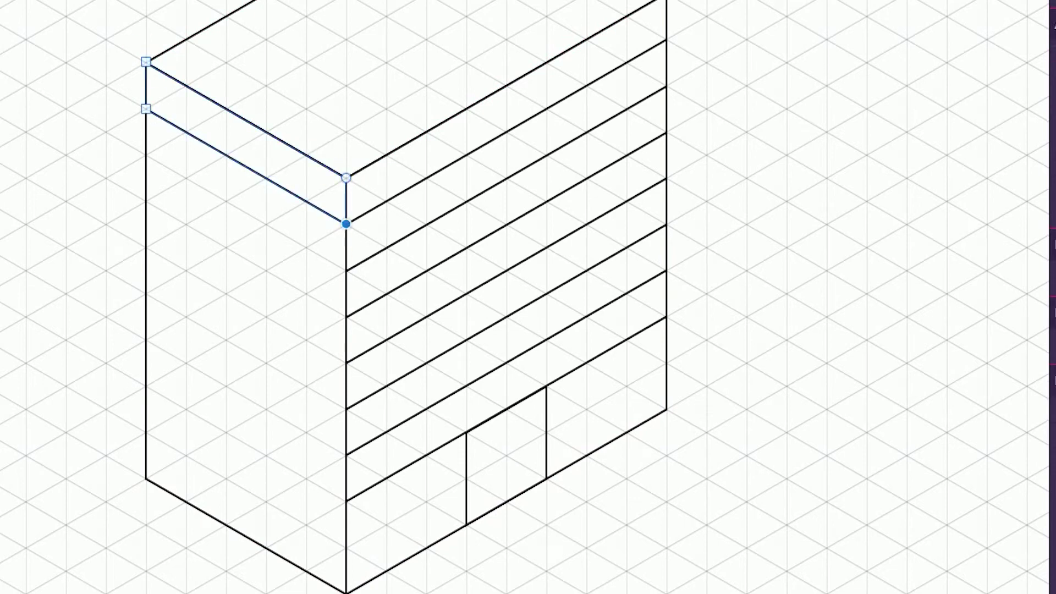
key("Escape")
Draw a second closed strip one cell high on the side wall, one strip height below the first
left_click(145, 155)
left_click(346, 270)
left_click(346, 317)
left_click(146, 201)
left_click(146, 155)
key("ctrl+z")
key("ctrl+z")
key("ctrl+z")
left_click(346, 317)
left_click(146, 201)
left_click(146, 156)
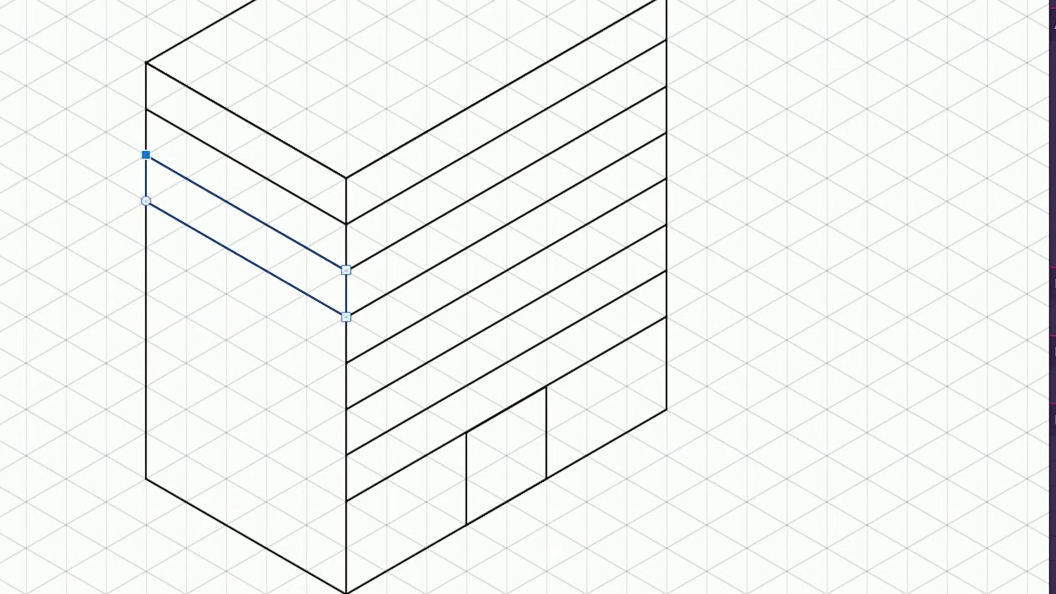
Draw a third closed strip on the side wall, one strip height below the second, and deselect it
left_click(146, 247)
left_click(346, 363)
left_click(346, 408)
left_click(146, 293)
left_click(146, 247)
key("v")
left_click(16, 121)
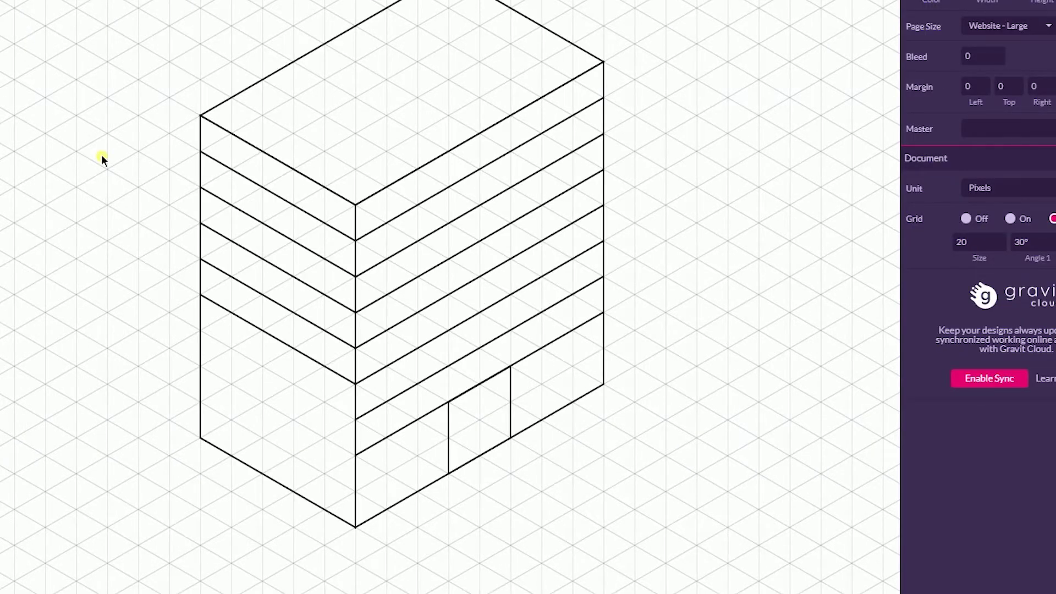
Draw an ellipse 140 px wide over the side wall's base and place a copy of it directly above
left_click(253, 1)
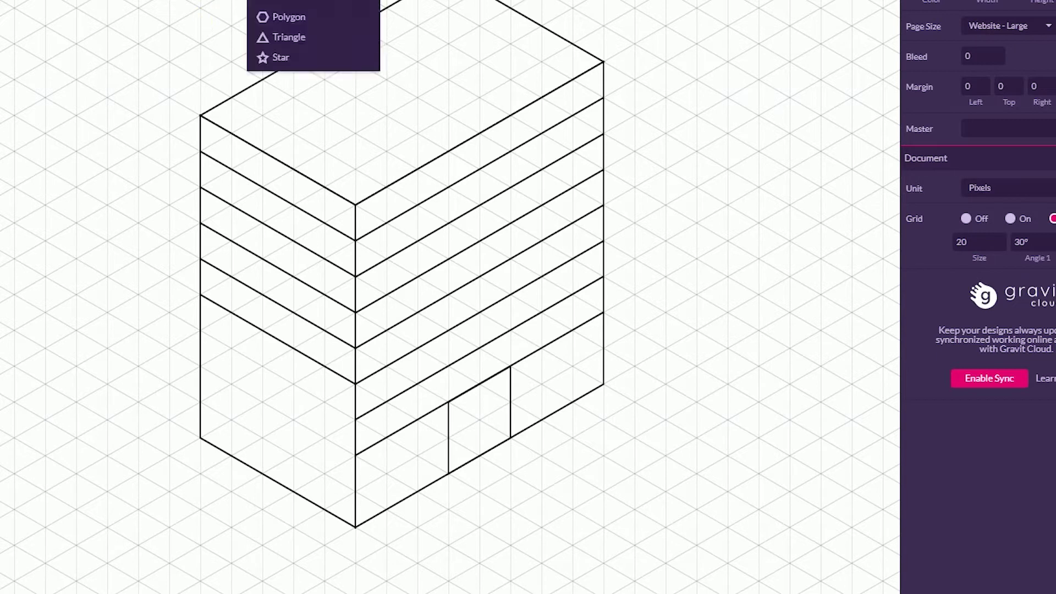
left_click(286, 1)
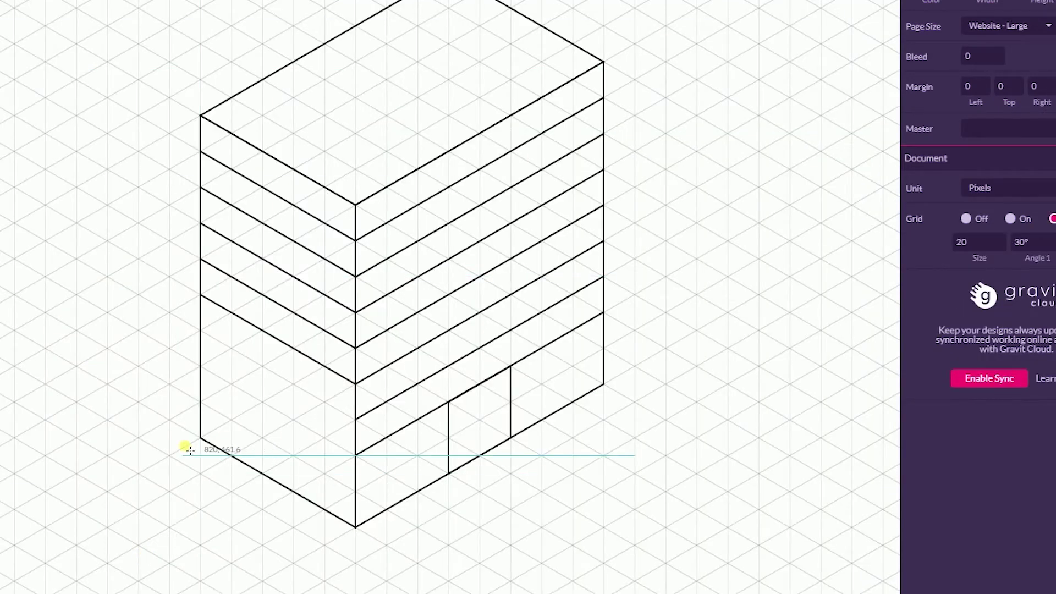
left_click_drag(184, 443, 376, 545)
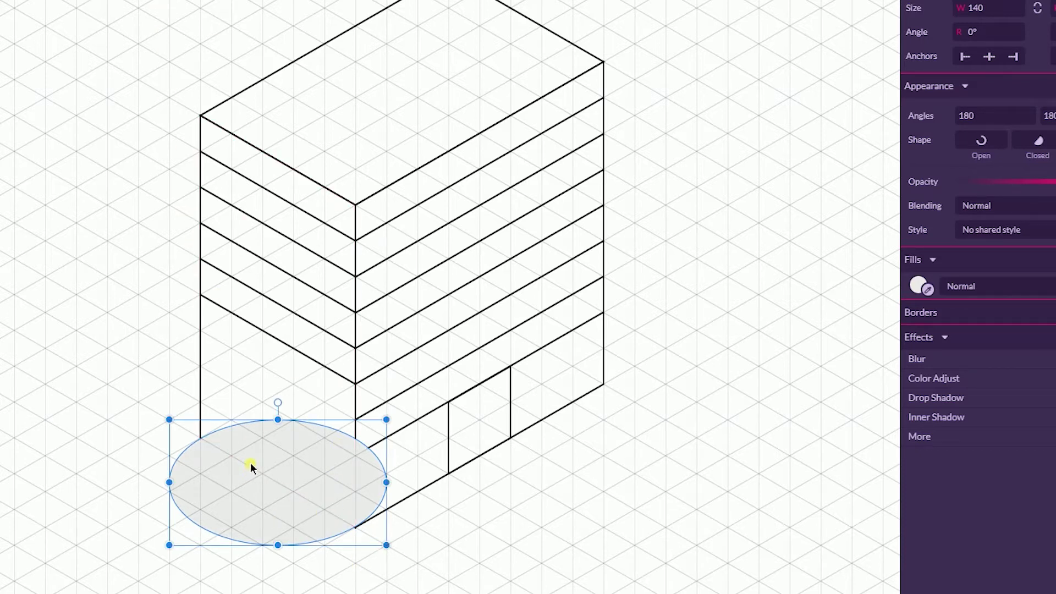
left_click_drag(275, 495, 254, 382)
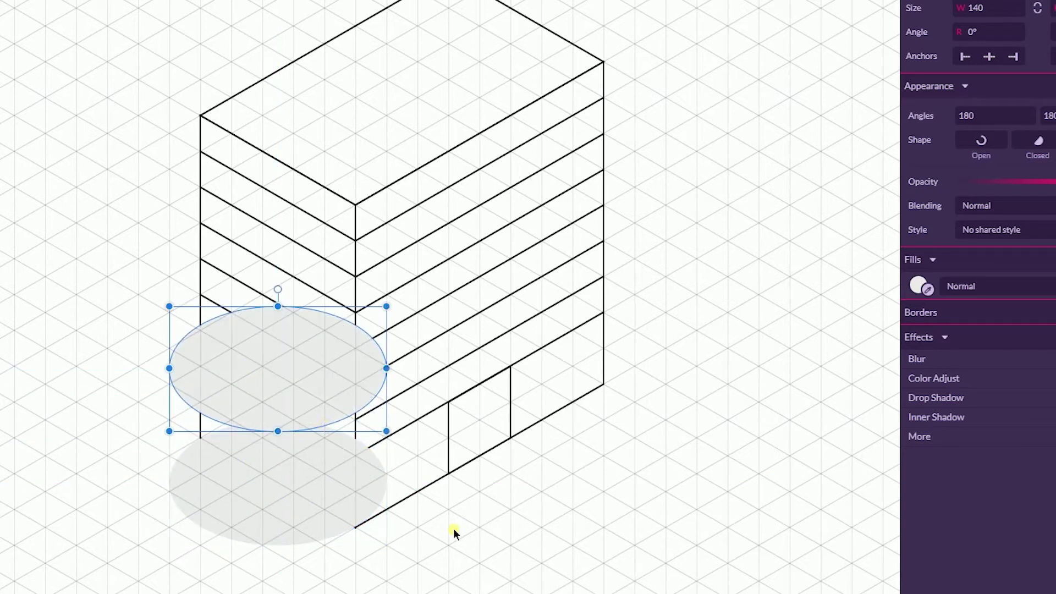
left_click(477, 546)
Cut the upper ellipse with its arc handles to a half ellipse whose straight side runs parallel to the side wall's base
left_click(276, 474)
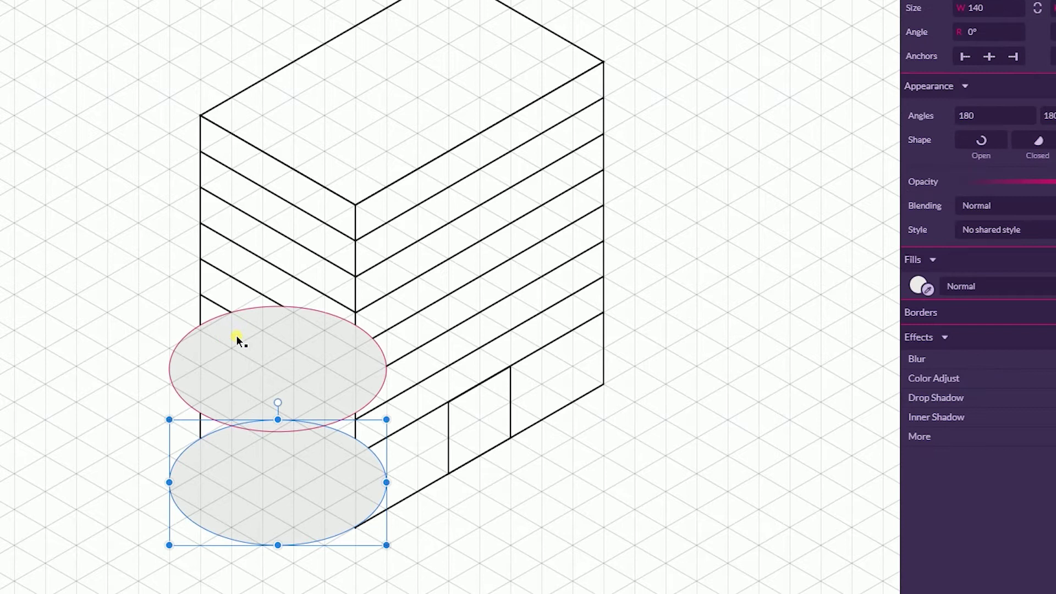
left_click(236, 335)
left_click(190, 0)
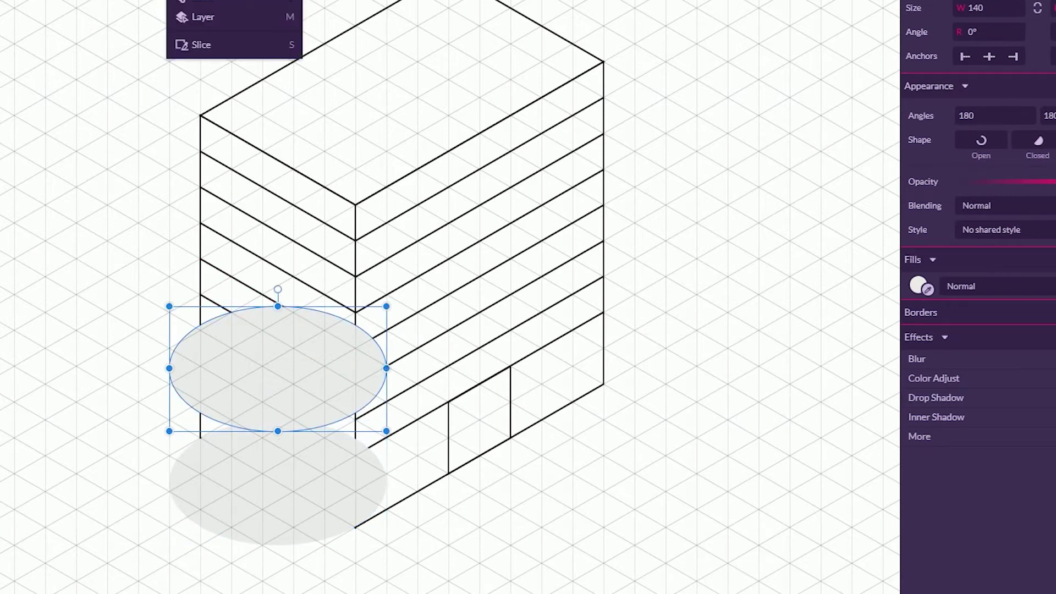
left_click(206, 0)
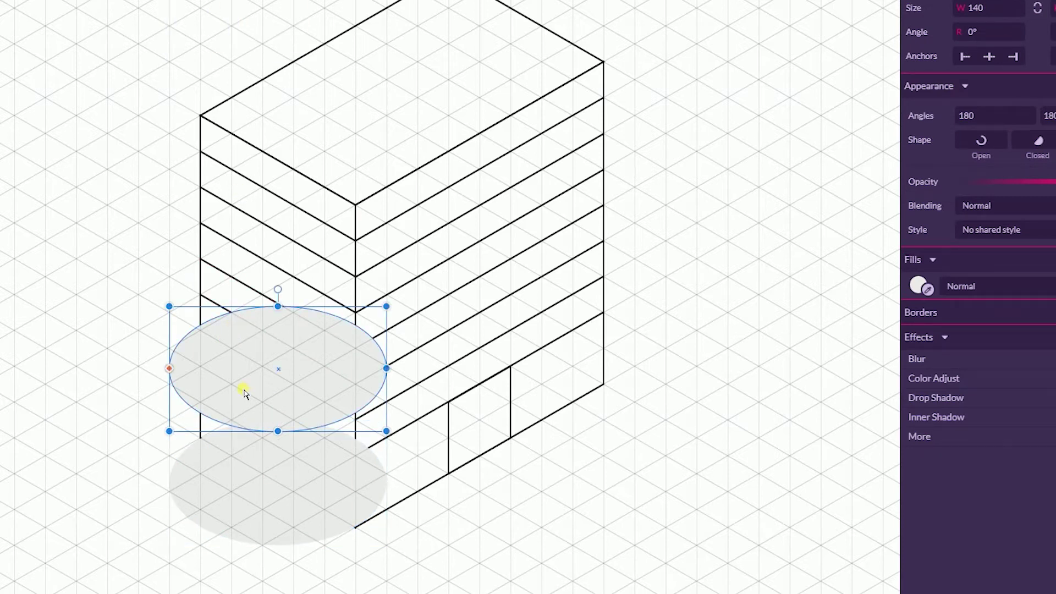
left_click_drag(169, 369, 396, 366)
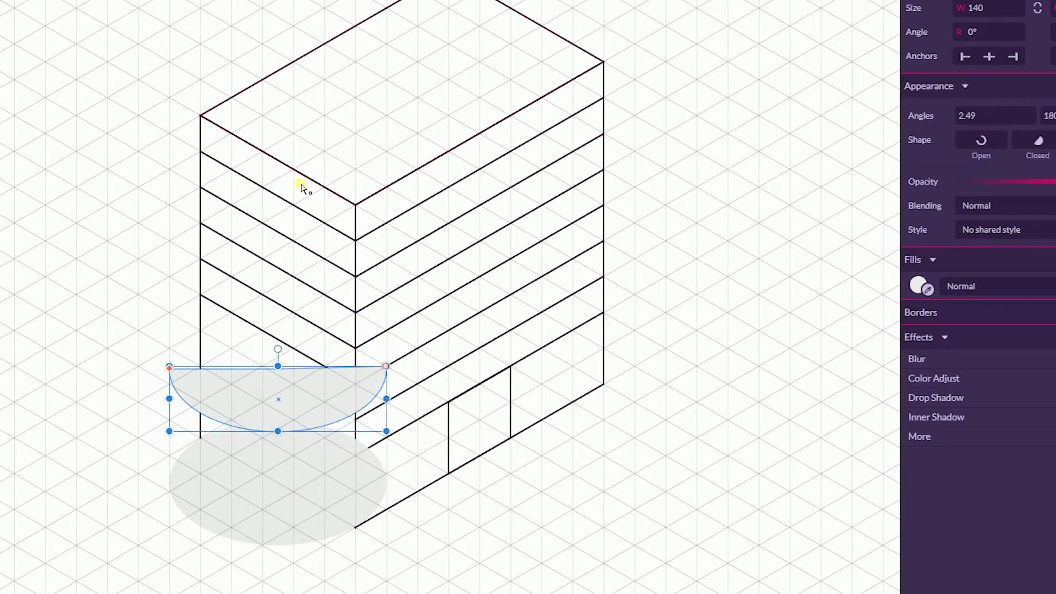
left_click_drag(170, 369, 198, 328)
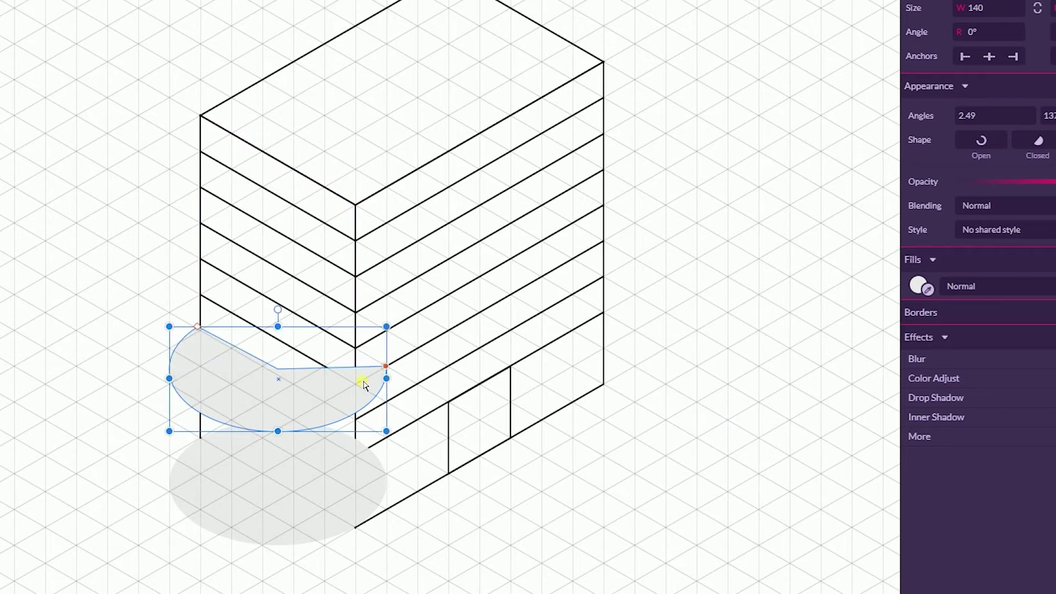
left_click_drag(386, 376, 353, 408)
left_click(617, 419)
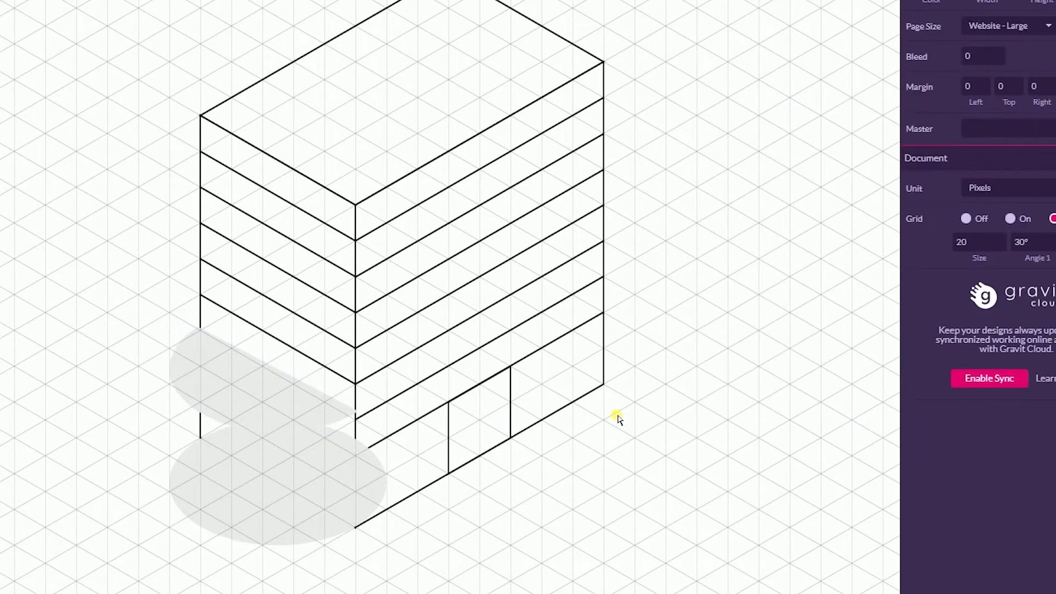
Cut the lower ellipse with its arc handles to a half ellipse whose straight side follows the side wall's base edge
left_click(316, 500)
left_click_drag(170, 483, 344, 521)
left_click_drag(172, 485, 189, 432)
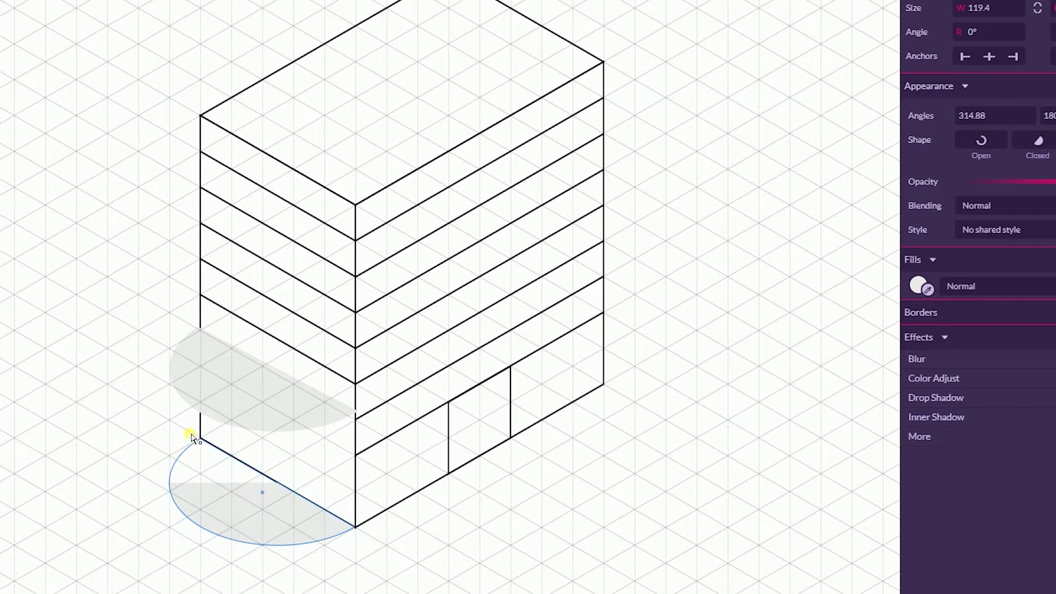
left_click(547, 482)
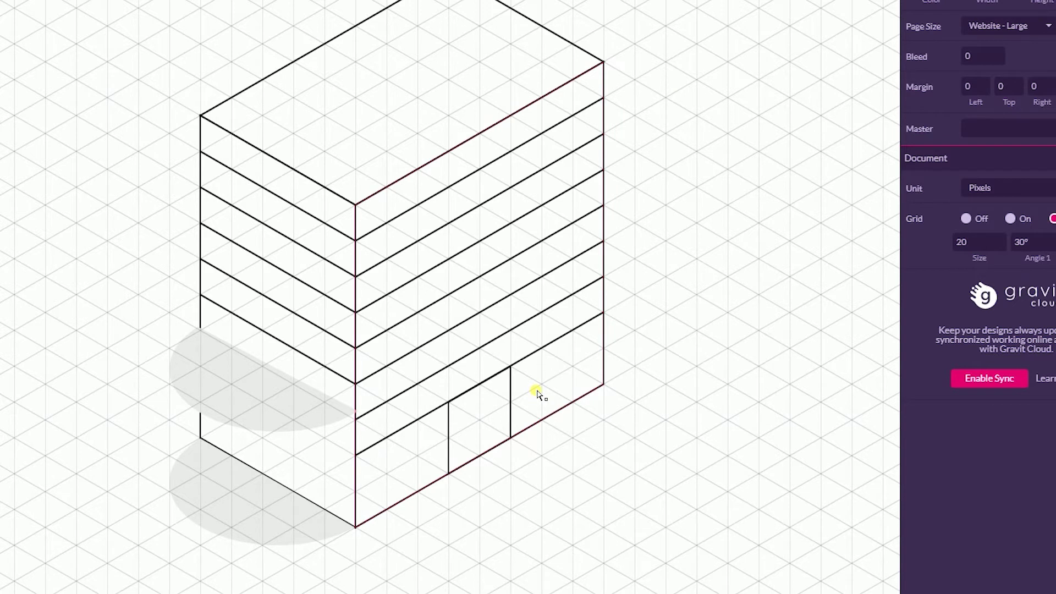
Draw a closed four-point panel 100 px wide with the Pen tool across the side wall, between the two half ellipses
key("p")
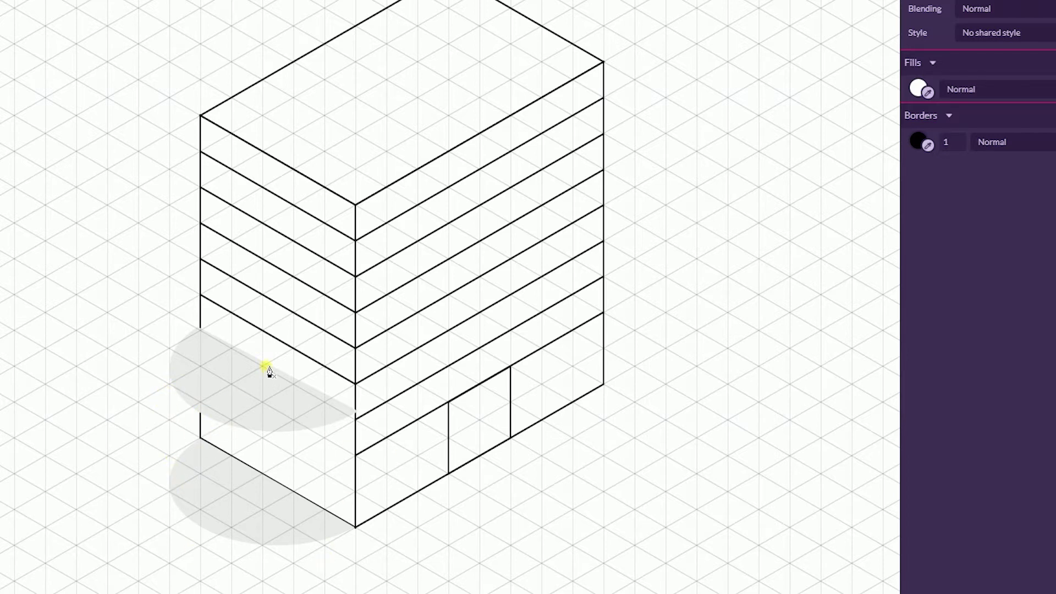
left_click(200, 330)
left_click(200, 401)
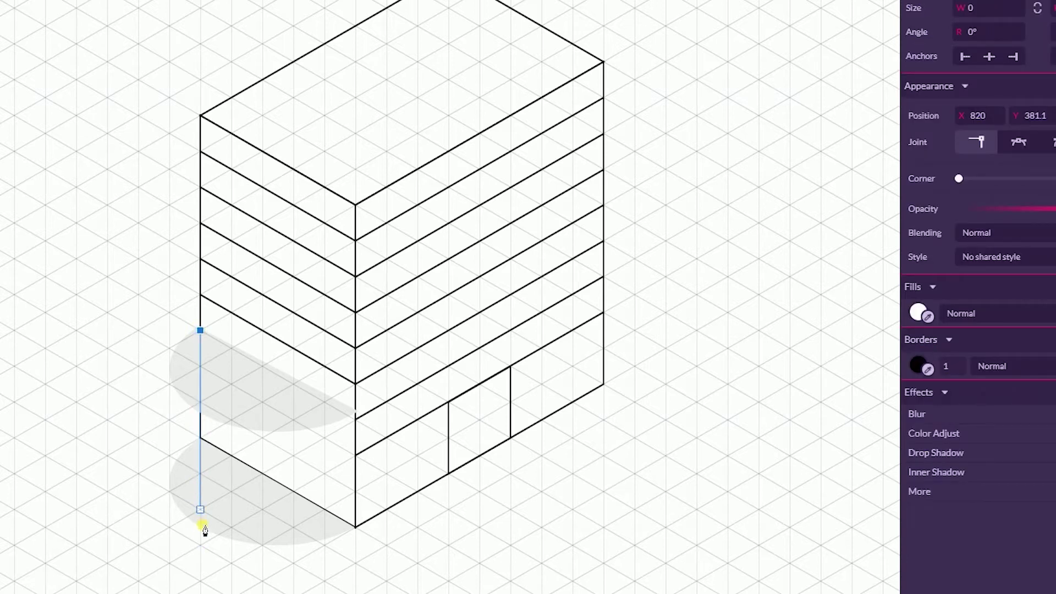
key("Escape")
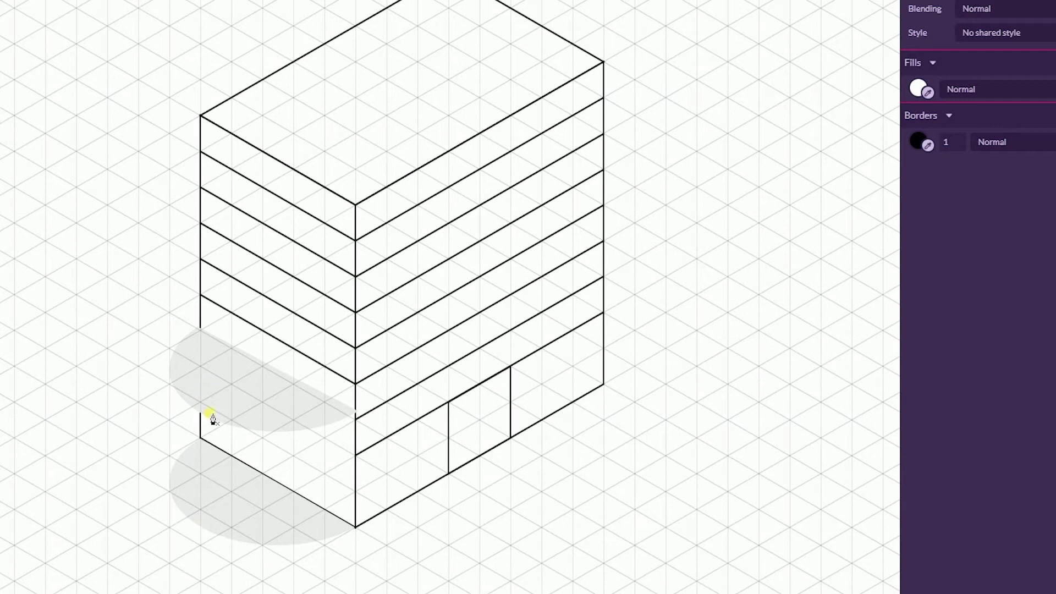
left_click(201, 402)
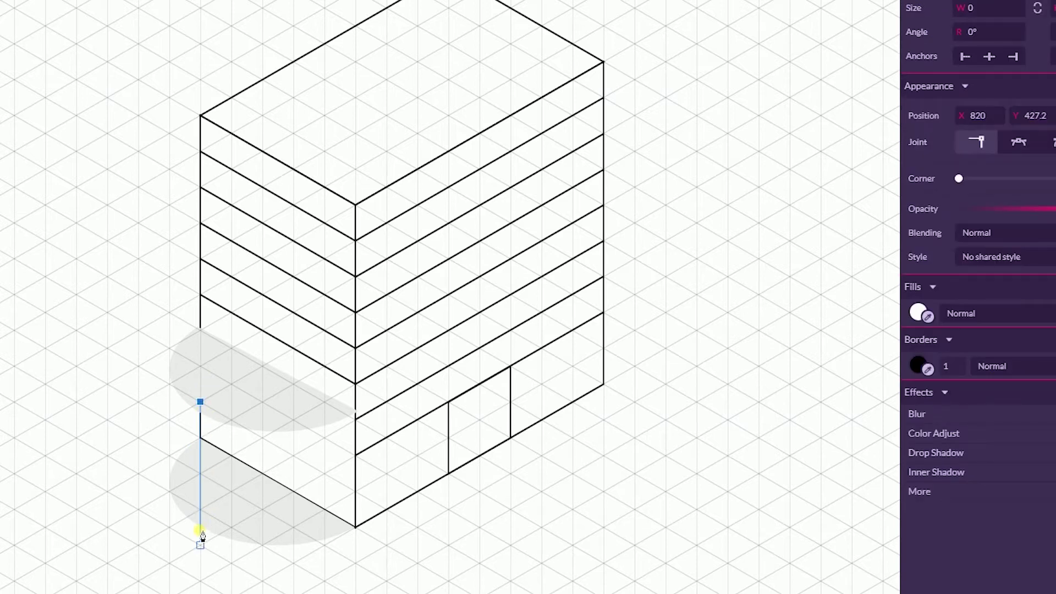
left_click(201, 544)
left_click(356, 527)
left_click(356, 417)
left_click(356, 383)
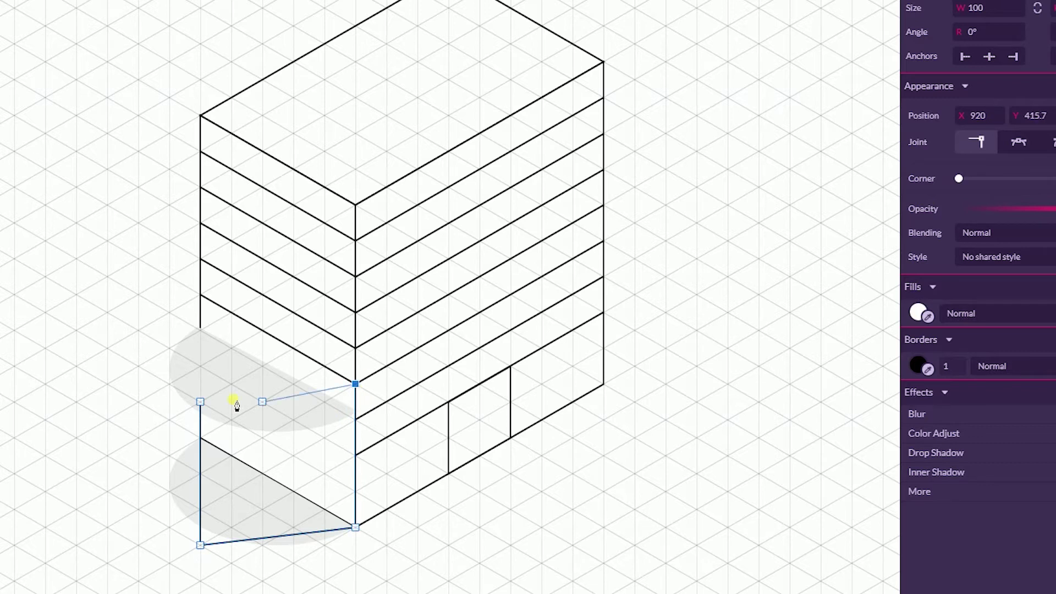
left_click(201, 402)
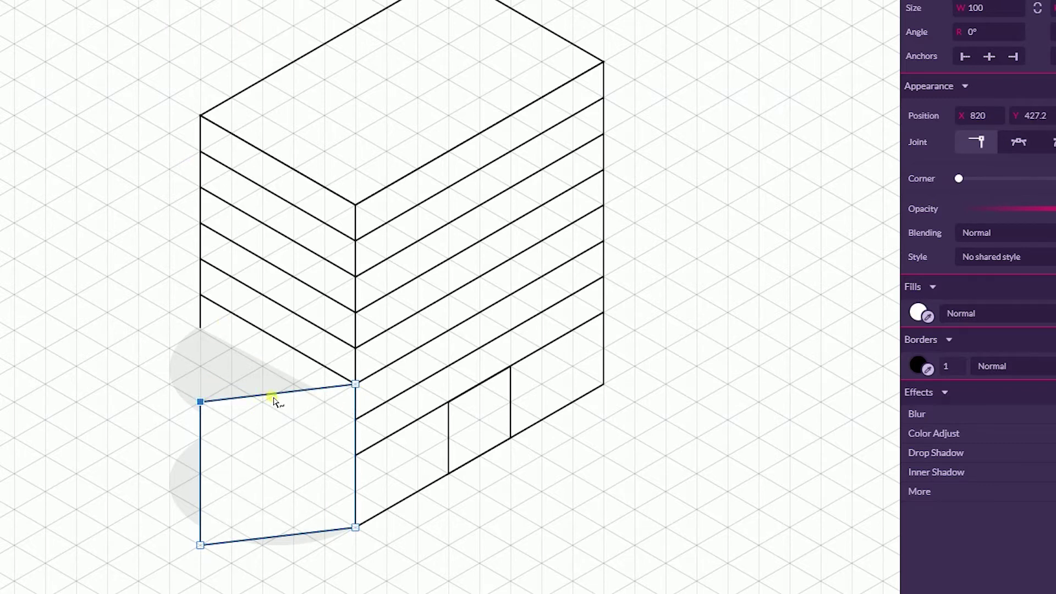
Lower the panel's upper corner points toward the upper half ellipse and bend the panel's top edge into a downward curve
key("ctrl+plus")
key("ctrl+plus")
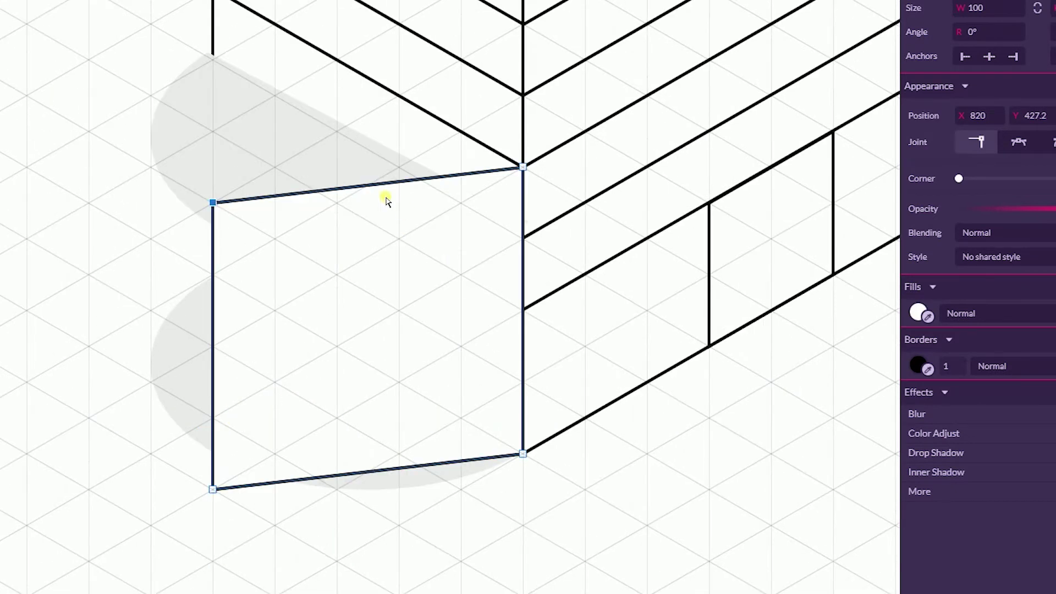
left_click(213, 203)
left_click(33, 0)
left_click(56, 2)
left_click_drag(214, 204, 214, 223)
left_click_drag(522, 167, 523, 193)
left_click_drag(372, 208, 375, 251)
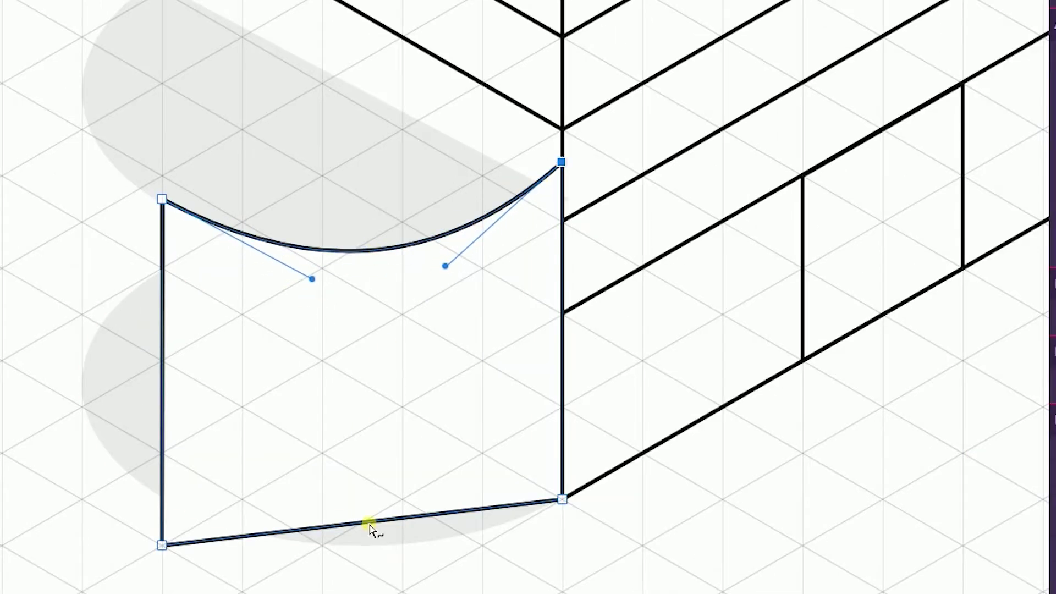
Raise the panel's lower left corner onto the lower half ellipse and bend the bottom edge along its outline
left_click_drag(371, 522, 405, 546)
left_click(165, 543)
left_click_drag(168, 544, 169, 505)
left_click_drag(355, 524, 285, 568)
Refit the panel's top edge to the upper half ellipse by lowering both upper corner points and adjusting the curve handle
left_click_drag(551, 160, 551, 206)
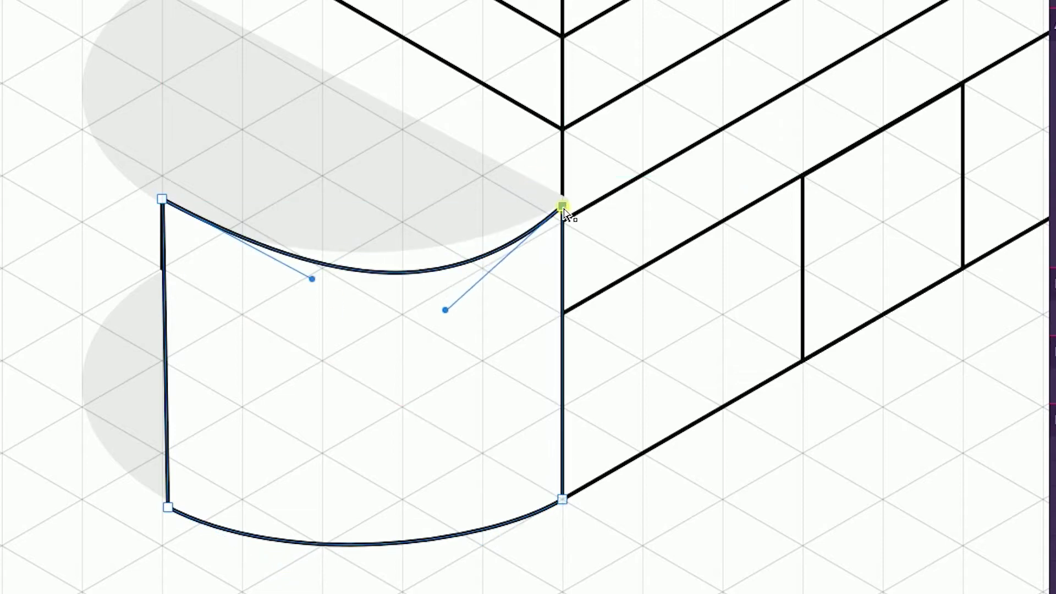
left_click_drag(440, 296, 428, 261)
left_click(163, 199)
left_click(620, 567)
left_click(164, 204)
key("Down")
left_click_drag(166, 199, 167, 206)
left_click(654, 528)
Move the panel's two right corner points onto the half ellipses' ends at the building's front vertical edge
left_click_drag(567, 206, 567, 199)
left_click(597, 478)
left_click(644, 531)
left_click(567, 199)
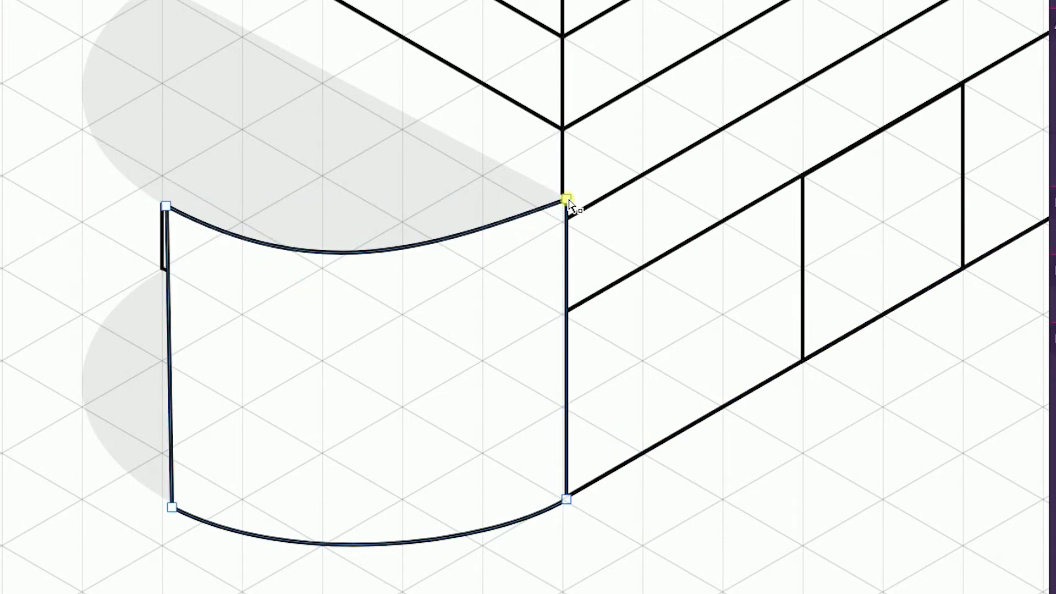
left_click_drag(567, 199, 562, 199)
left_click(566, 499)
left_click_drag(567, 500, 572, 498)
left_click(608, 505)
left_click(568, 498)
left_click(615, 513)
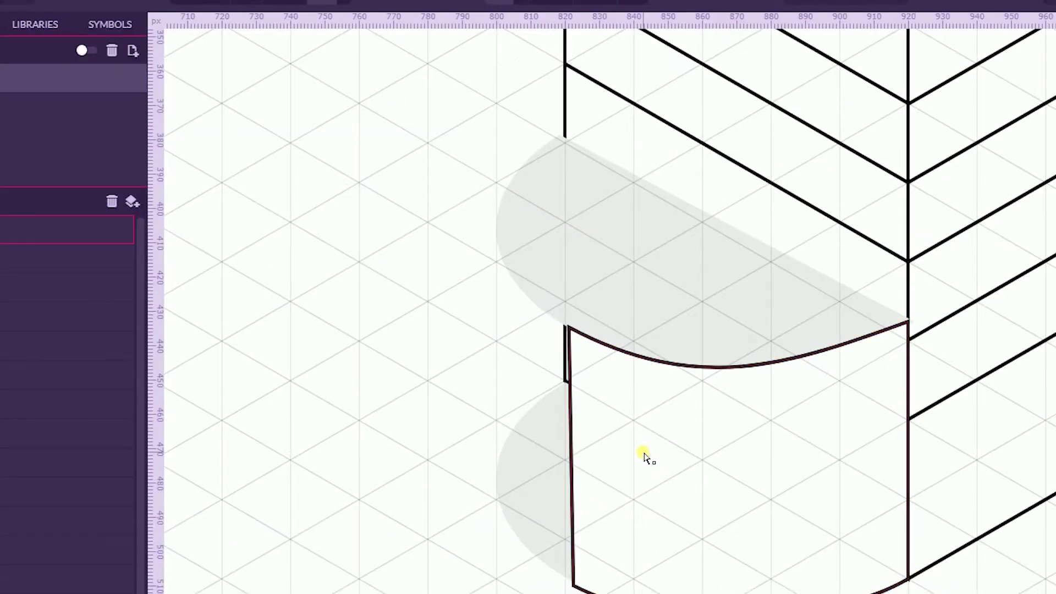
Show the drawing as outlines and adjust the curve handle of the panel's top edge to follow the upper half ellipse
left_click(67, 0)
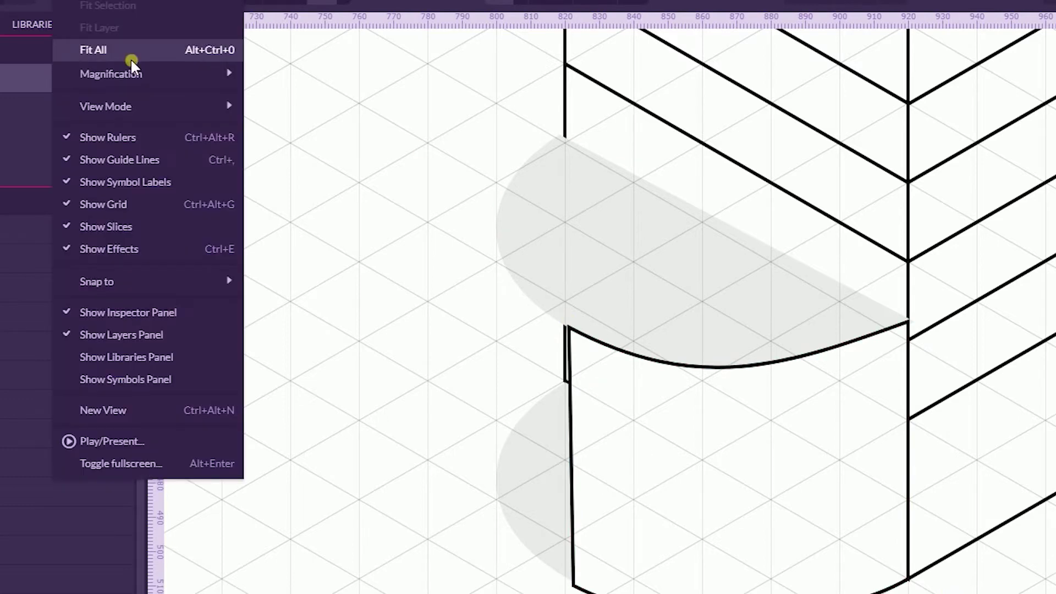
mouse_move(171, 113)
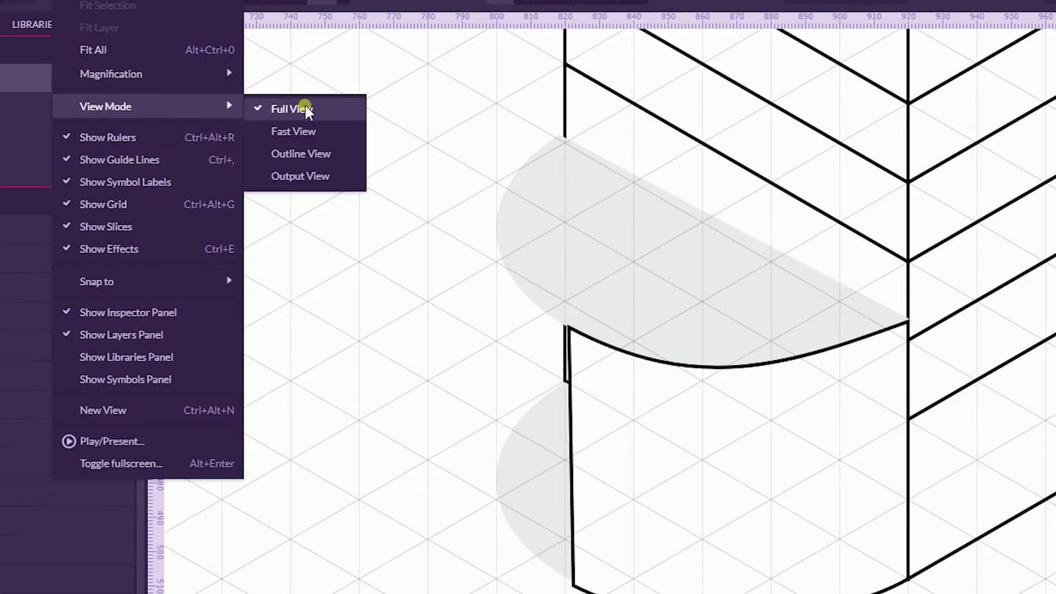
left_click(318, 155)
left_click(861, 358)
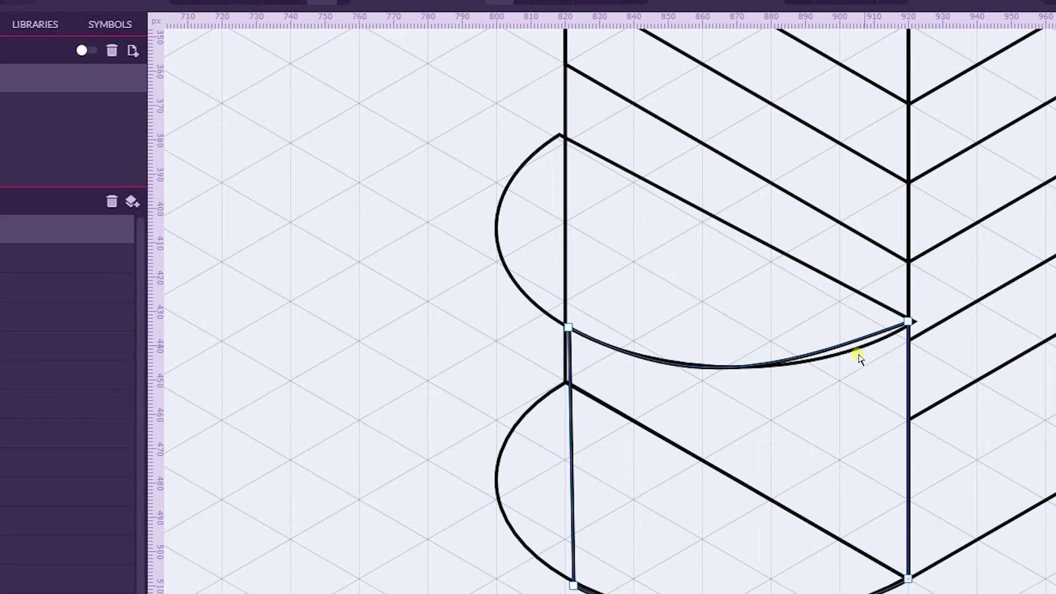
left_click(907, 324)
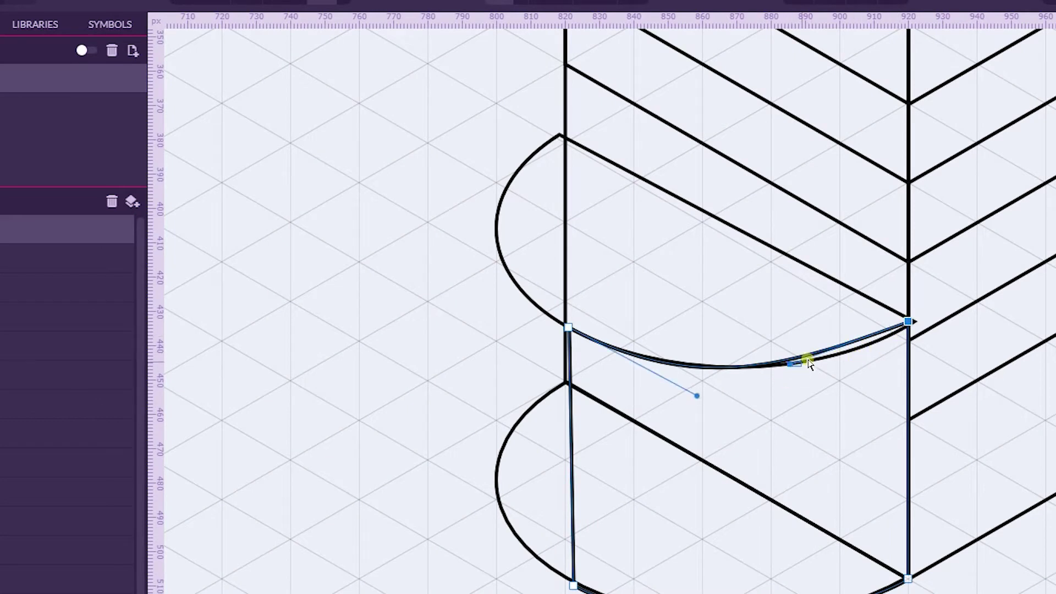
left_click(796, 370)
left_click(907, 325)
mouse_move(795, 368)
left_mouse_down()
mouse_move(812, 387)
mouse_move(775, 377)
mouse_move(784, 374)
left_mouse_up()
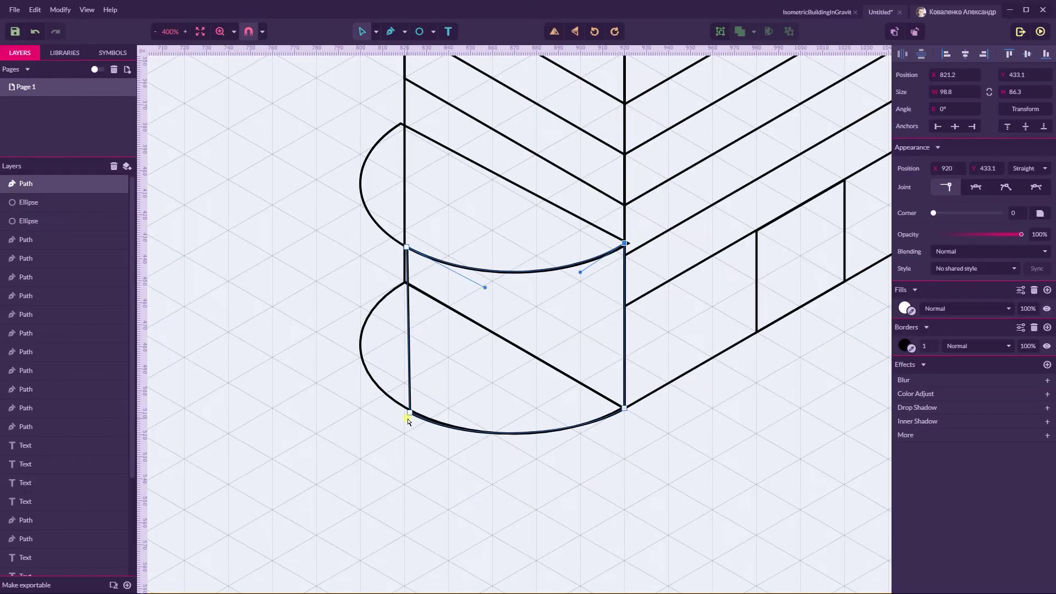
left_click(574, 586)
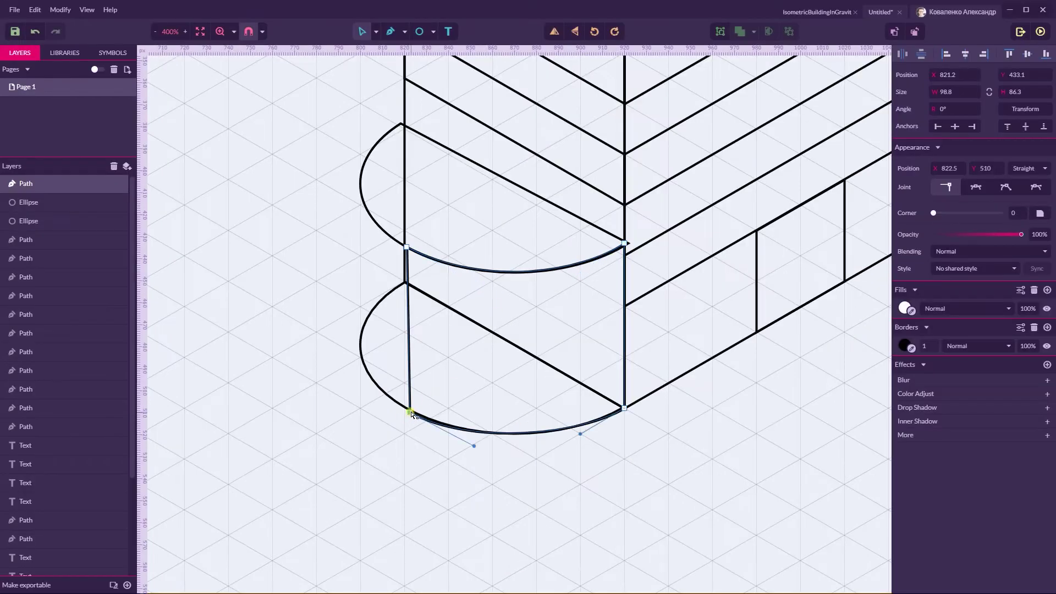
left_click(375, 444)
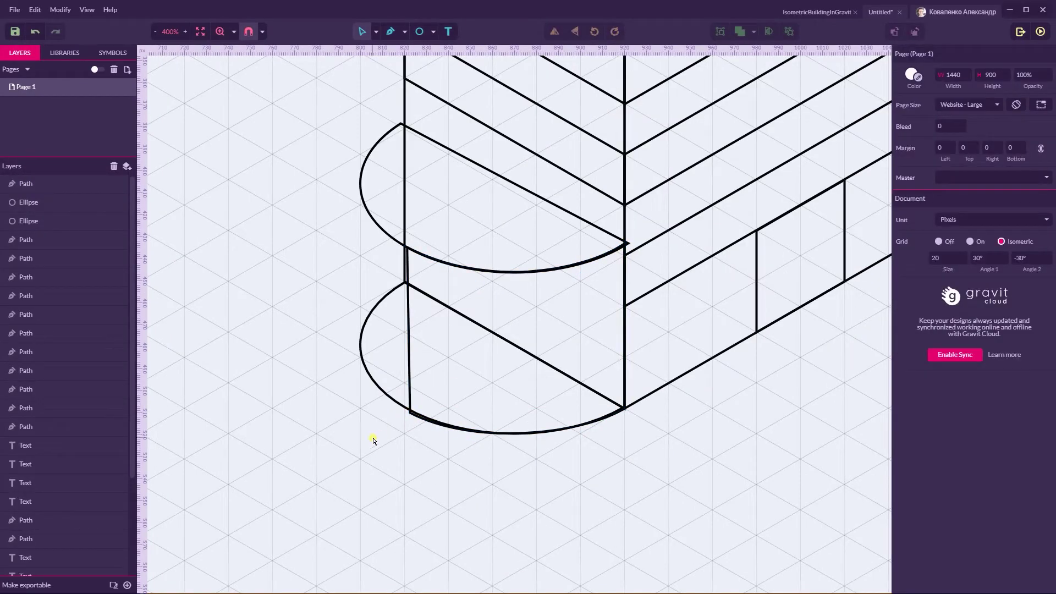
Draw a closed four-corner panel about 40 px wide with the Pen tool across the outer side of the rounded extension
left_click(391, 32)
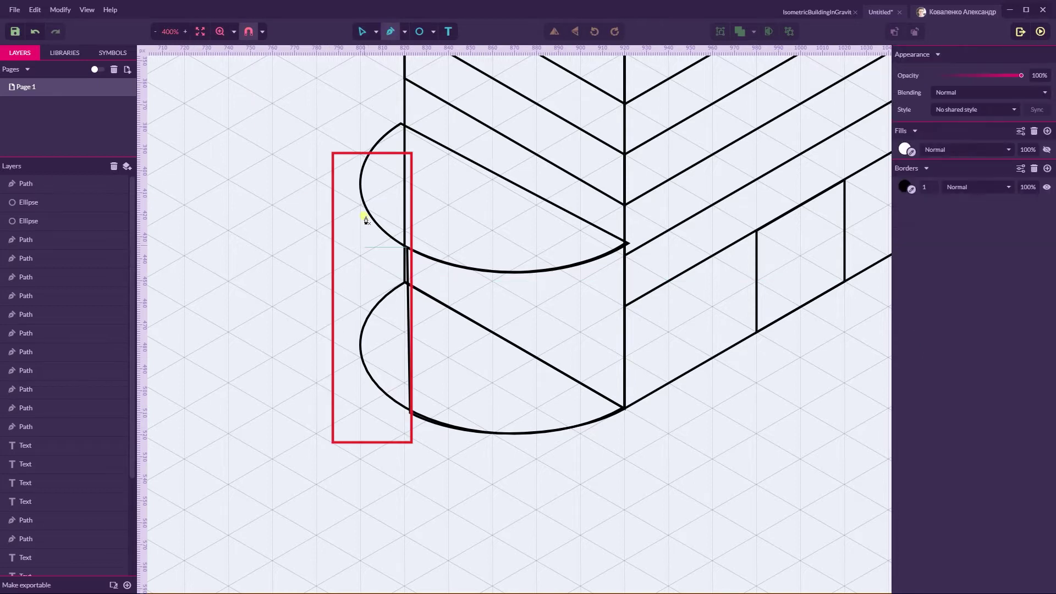
left_click(362, 155)
left_click(449, 205)
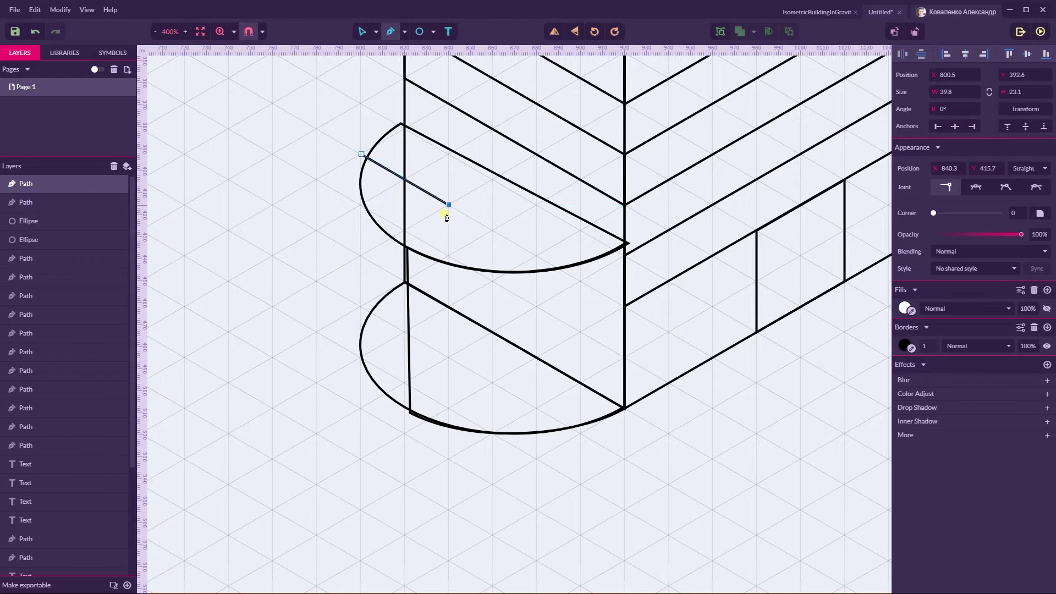
left_click(450, 426)
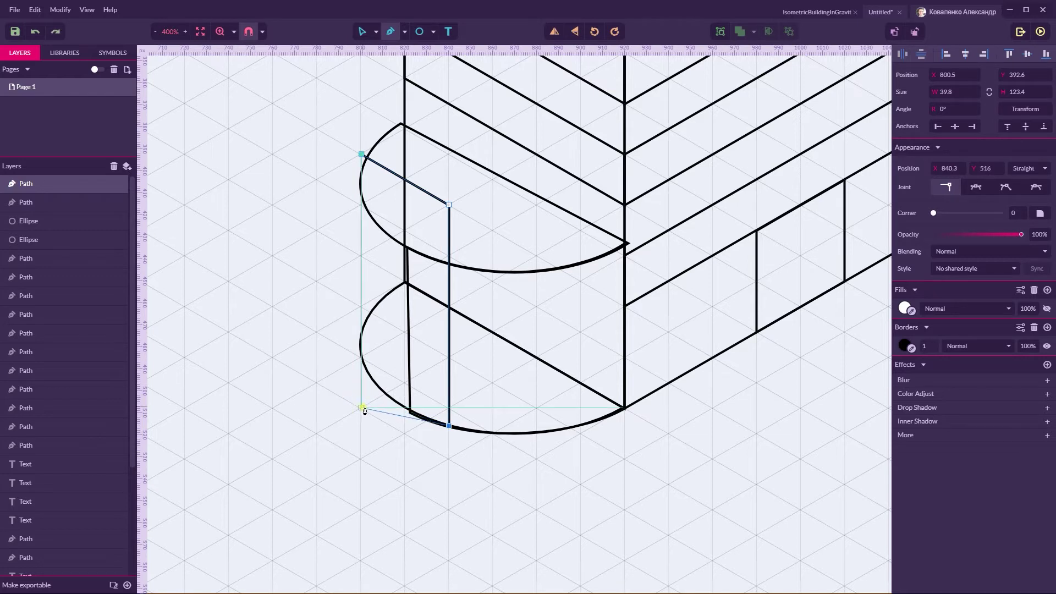
left_click(361, 306)
left_click(361, 154)
Move the outer panel's corner points onto the two half ellipses and bend its top and bottom edges along their outlines
left_click(377, 31)
left_click(392, 64)
left_click_drag(361, 154, 361, 189)
left_click_drag(361, 306, 361, 350)
left_click_drag(401, 389, 384, 394)
left_click_drag(449, 205, 413, 255)
left_click_drag(362, 189, 362, 195)
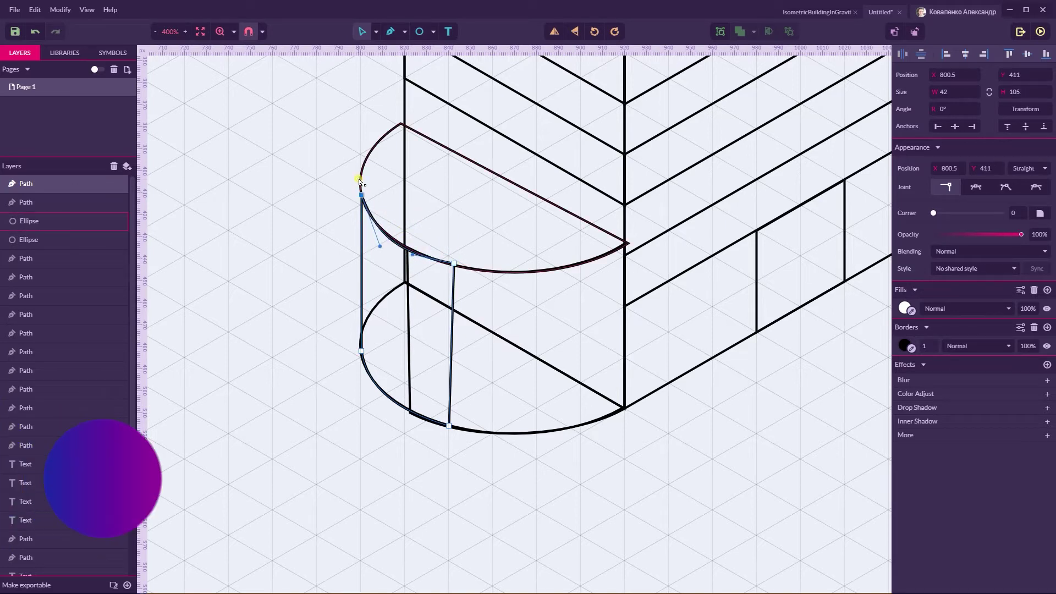
left_click(454, 263)
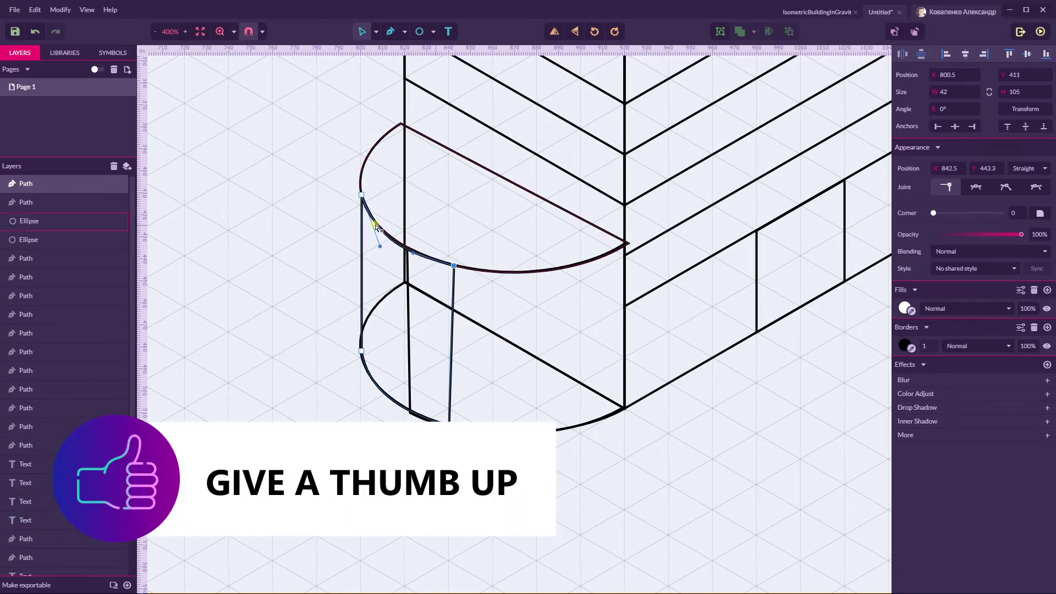
left_click(468, 234)
left_click(395, 406)
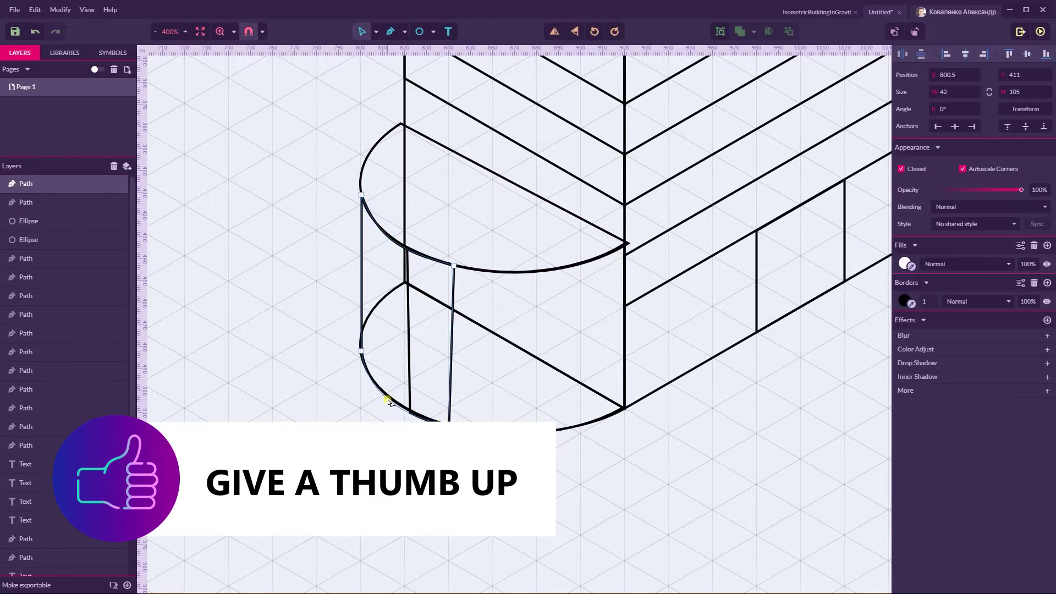
left_click(363, 410)
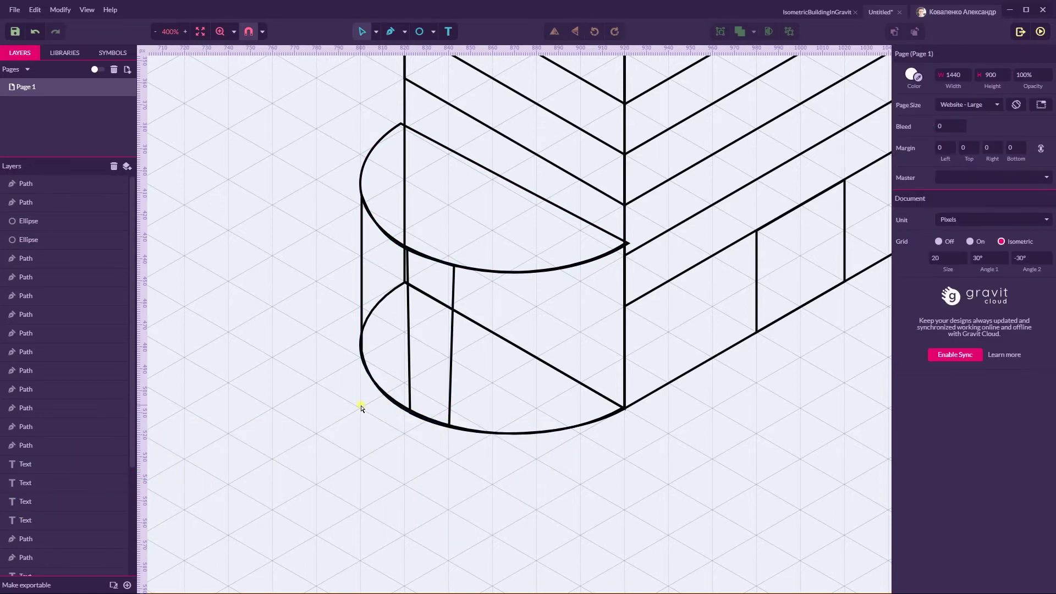
Restore the full view mode and check the two curved panels together against the building
key("ctrl+minus")
key("ctrl+minus")
left_click(88, 9)
mouse_move(110, 107)
left_click(237, 108)
key("space")
left_click_drag(378, 293, 293, 295)
left_click(441, 308)
left_click(384, 302, "shift")
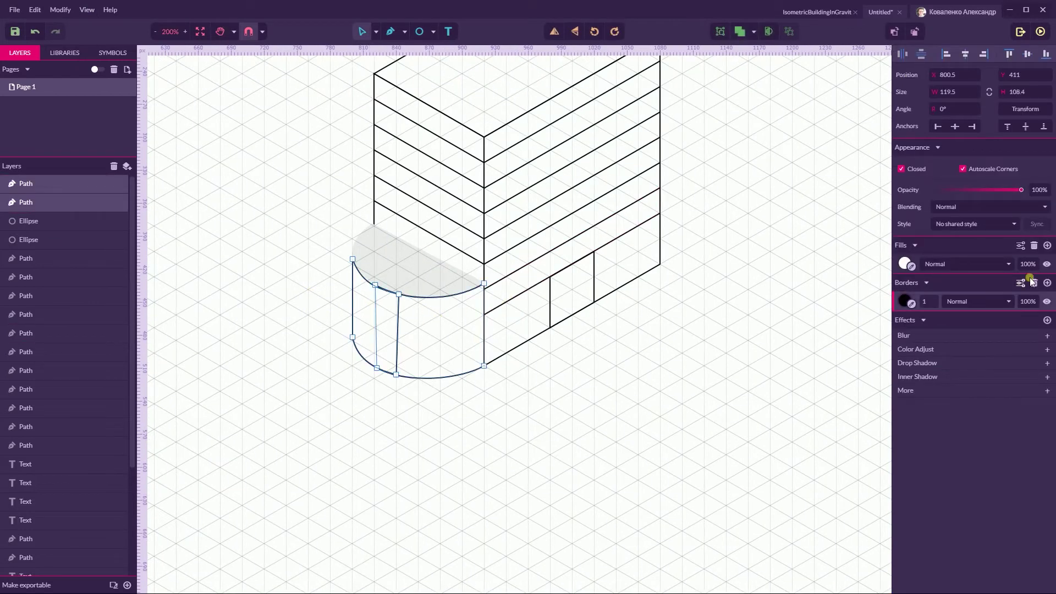
left_click(752, 283)
Nudge the outer panel's inner upper corner point and adjust the top edge's curve handle to meet the neighbouring panel
key("ctrl+plus")
key("ctrl+plus")
key("space")
left_click_drag(283, 383, 749, 363)
double_click(497, 213)
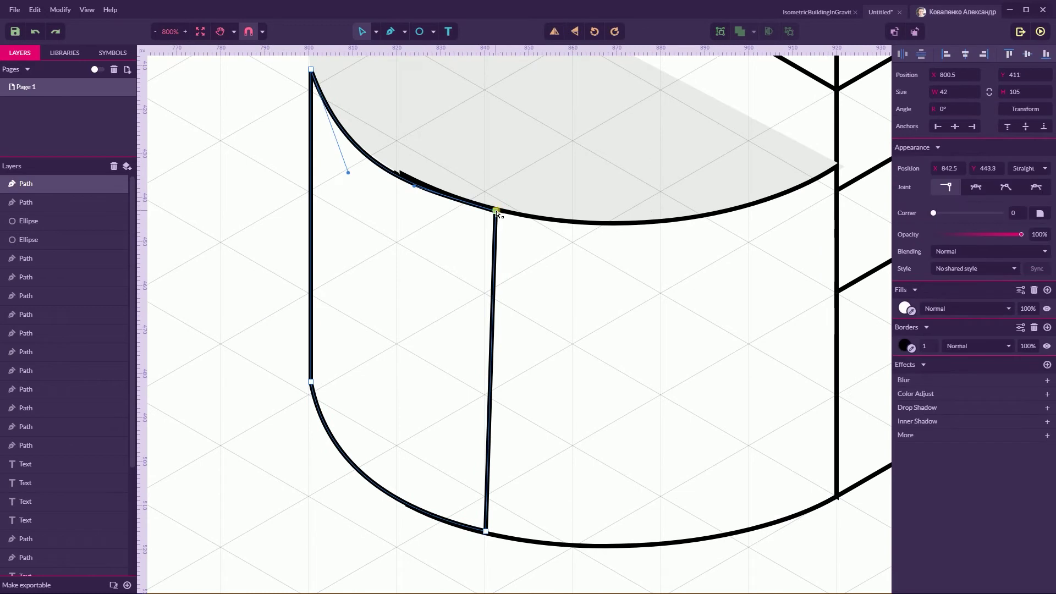
key("Up")
key("Right")
key("Down")
left_click_drag(348, 173, 356, 167)
left_click(281, 176)
Merge the two curved panels of the extension into one shape with Union
left_click(365, 32)
left_click(658, 261, "shift")
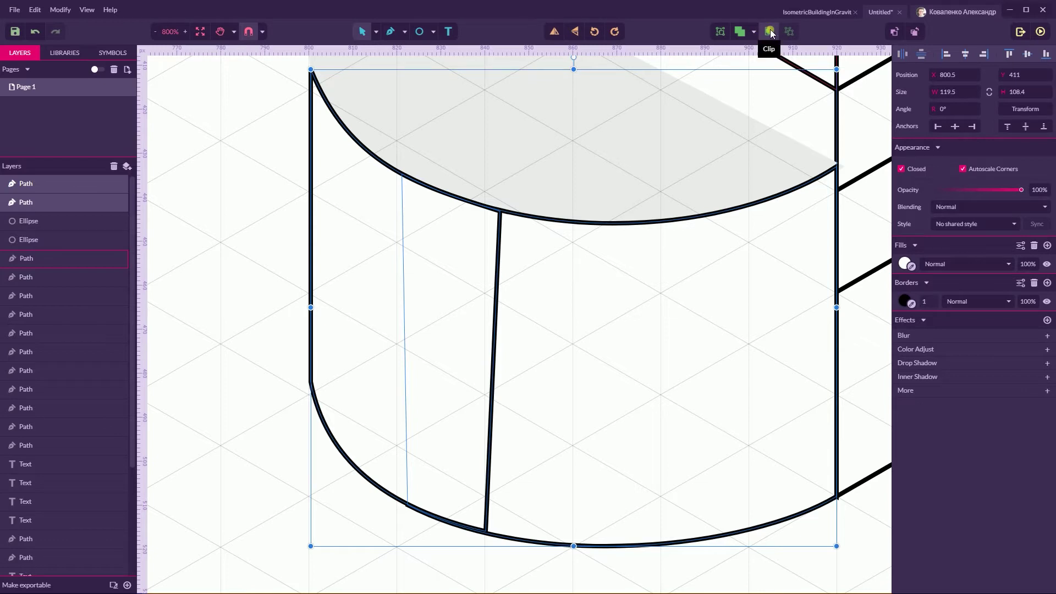
left_click(753, 31)
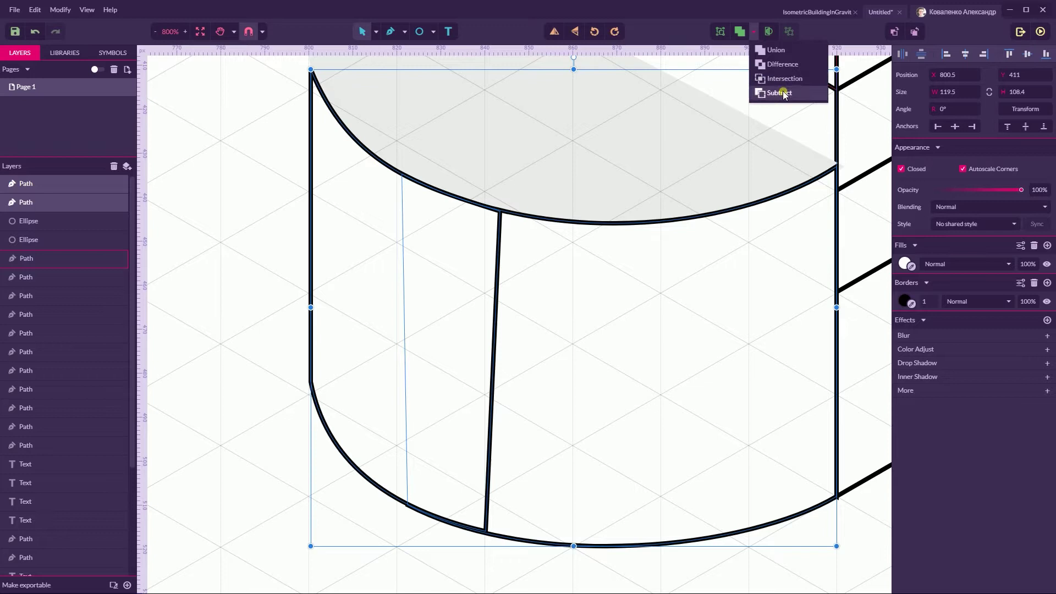
left_click(780, 50)
left_click(240, 211)
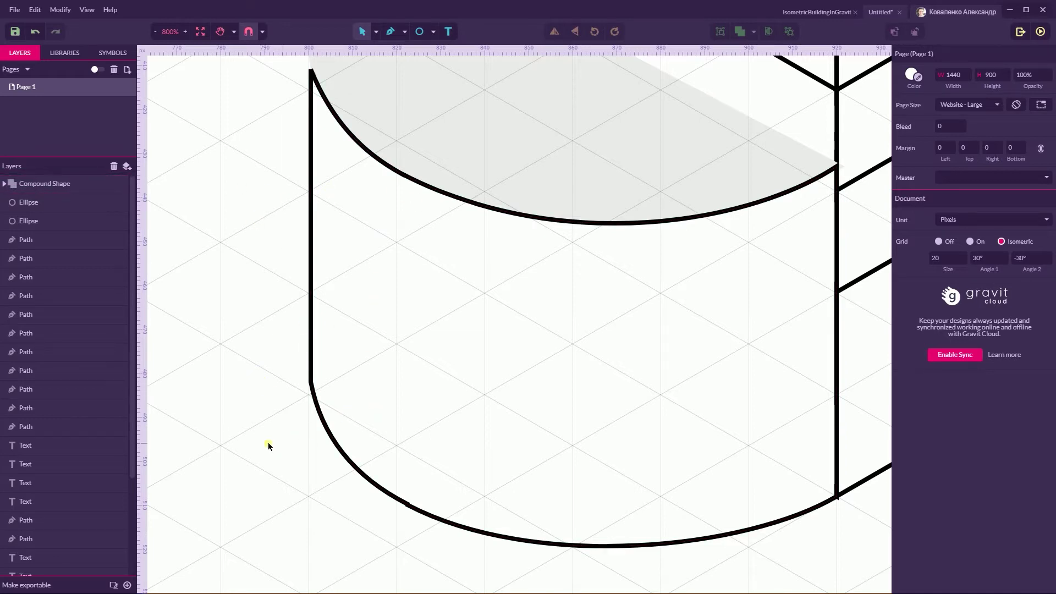
Smooth the merged shape's bottom edge by adjusting the curve handle at the outer panel's inner lower corner point
left_click(377, 31)
left_click(397, 64)
scroll(319, 359, "down", 5)
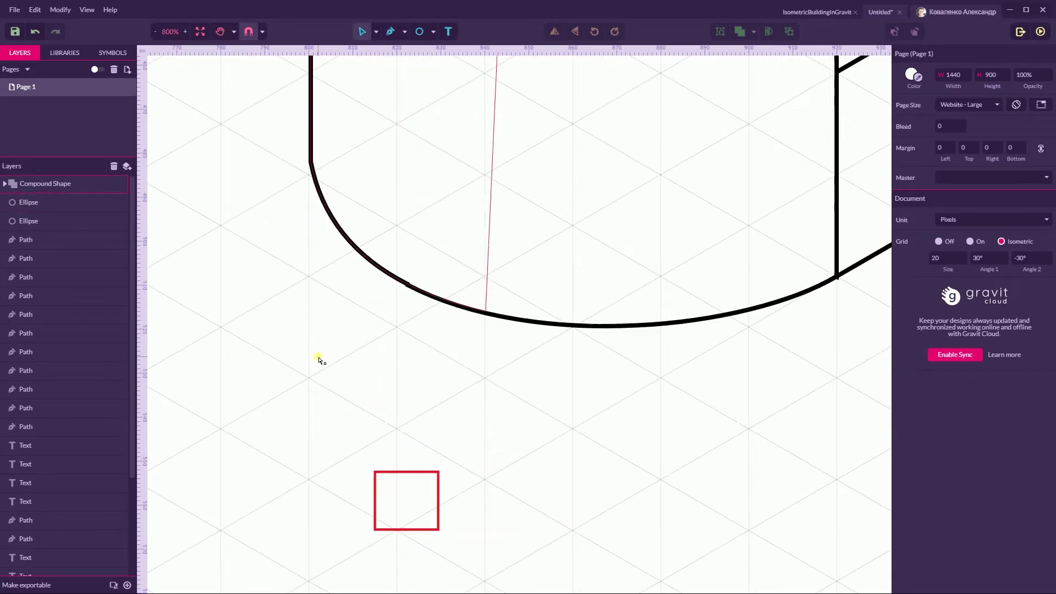
left_click(410, 286)
left_click(486, 312)
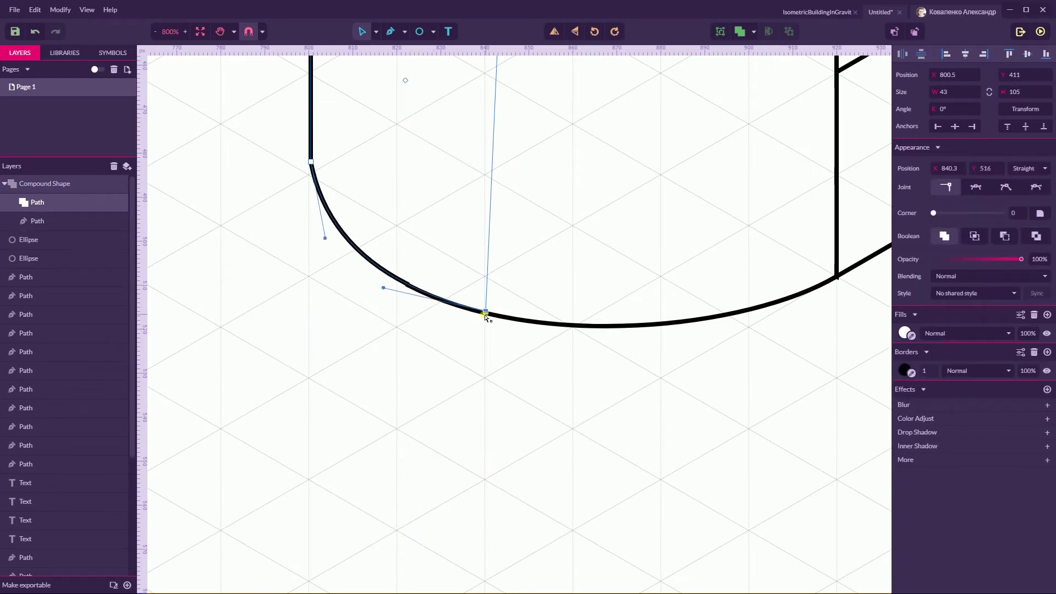
left_click_drag(386, 289, 381, 294)
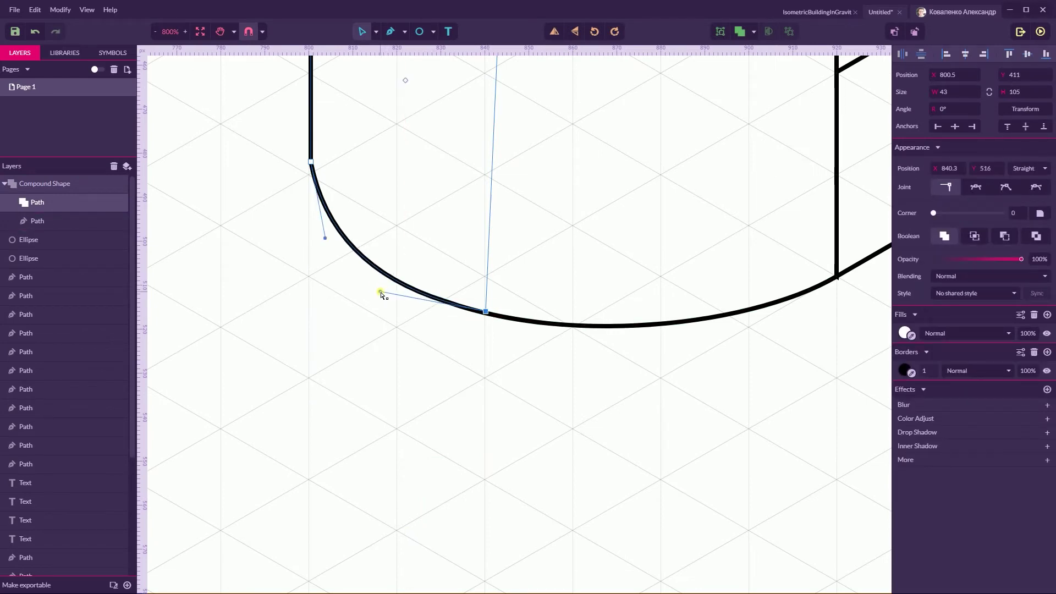
left_click(346, 305)
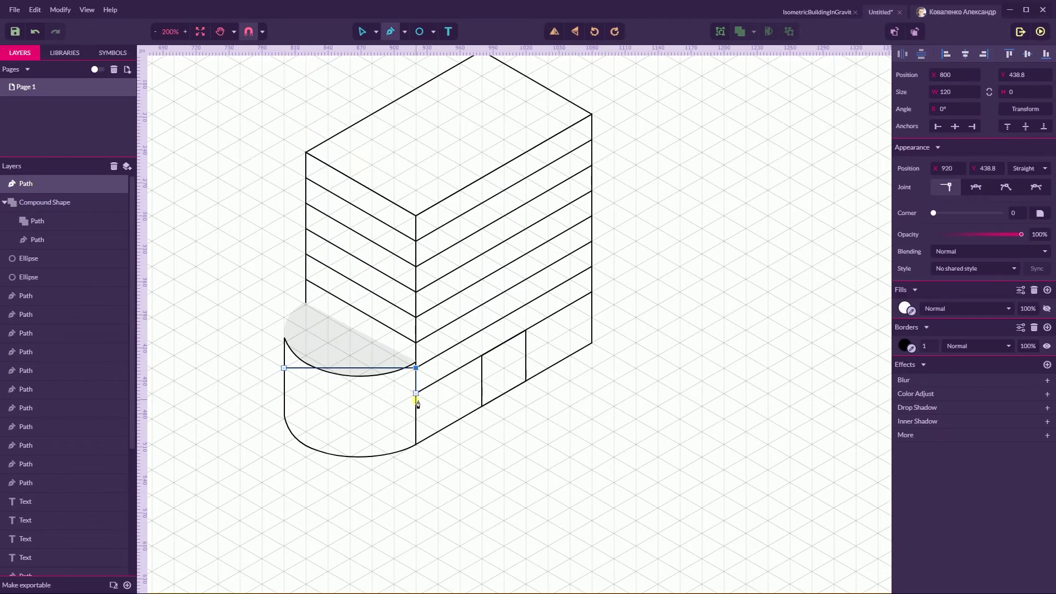
Undo the straight horizontal segment and draw a closed V-shaped strip about 120 px wide across the rounded extension
key("ctrl+z")
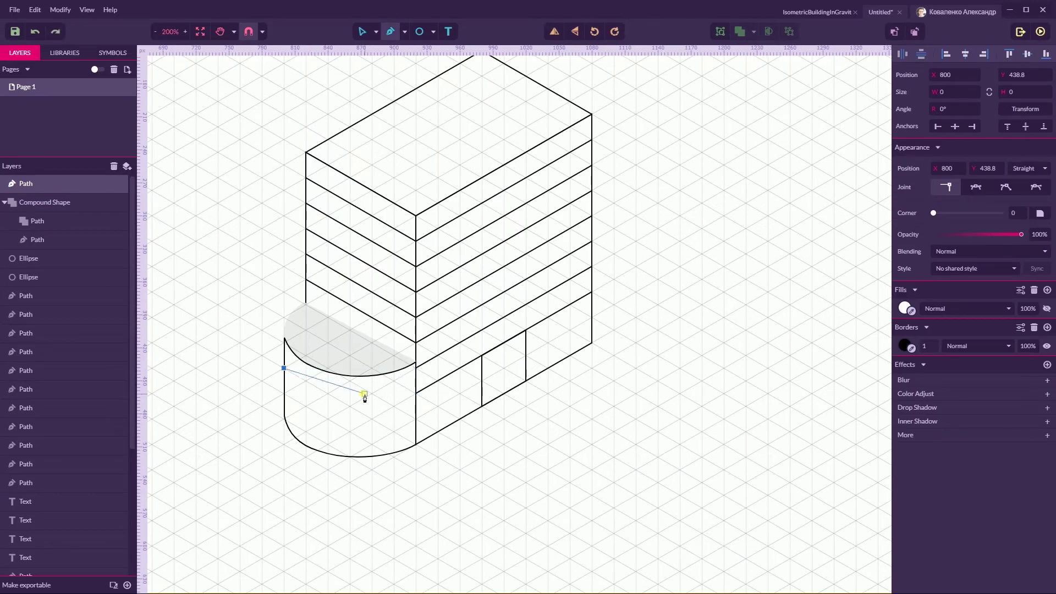
left_click(416, 367)
left_click(329, 418)
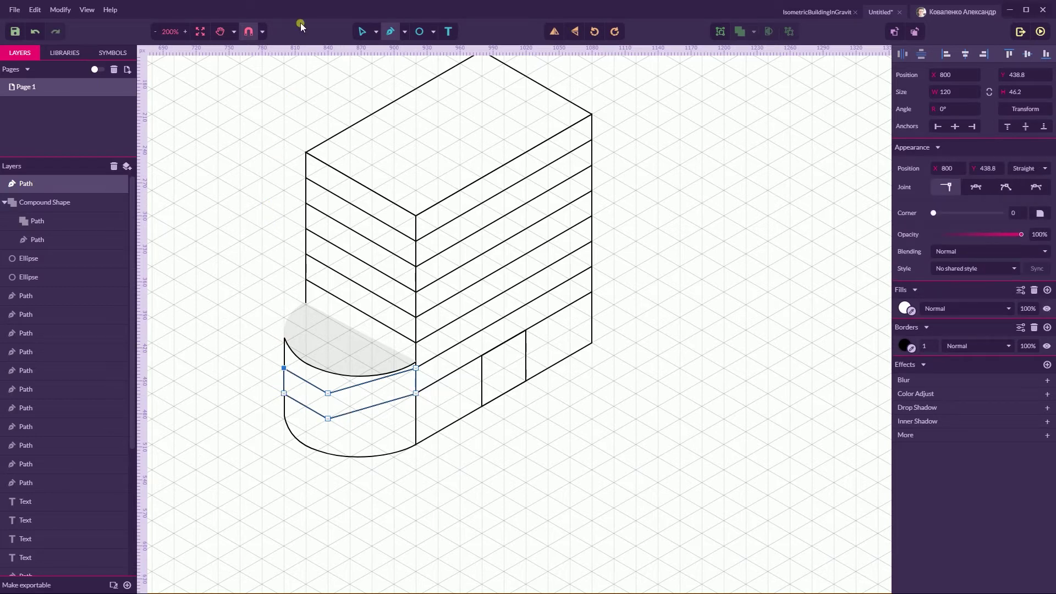
Round the strip's two middle points with a corner value of 85.9 and lower them to follow the extension's curve
left_click(373, 32)
left_click(403, 63)
left_click(328, 394)
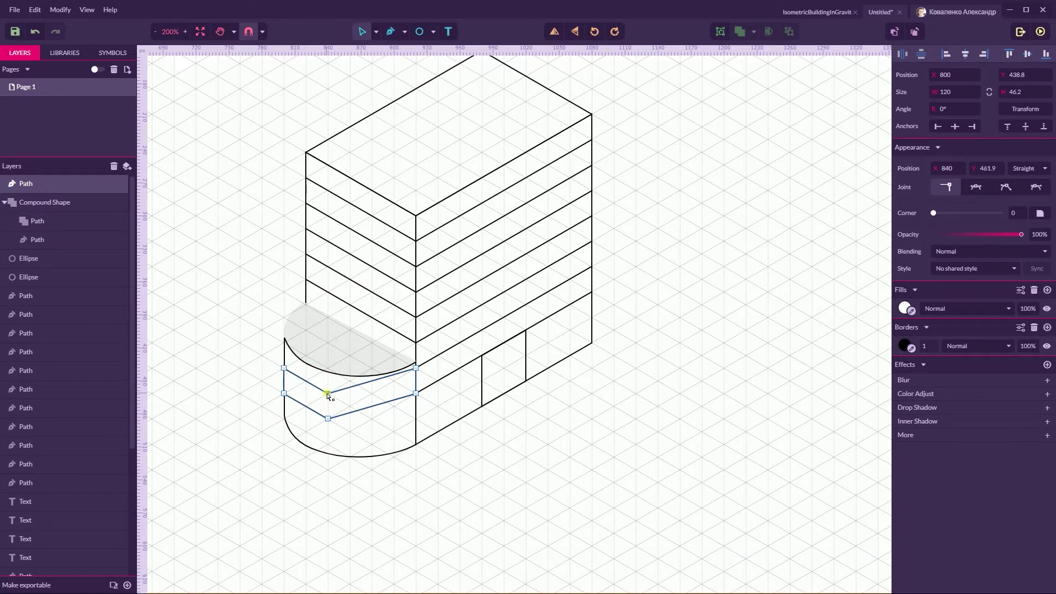
left_click(329, 420, "shift")
left_click_drag(942, 219, 963, 218)
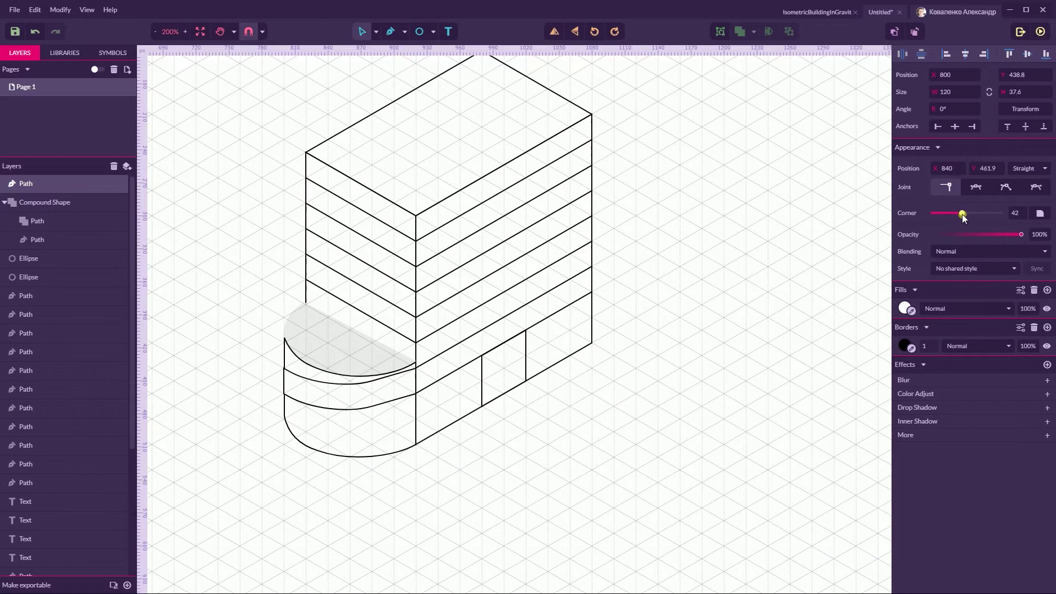
left_click_drag(329, 395, 407, 387)
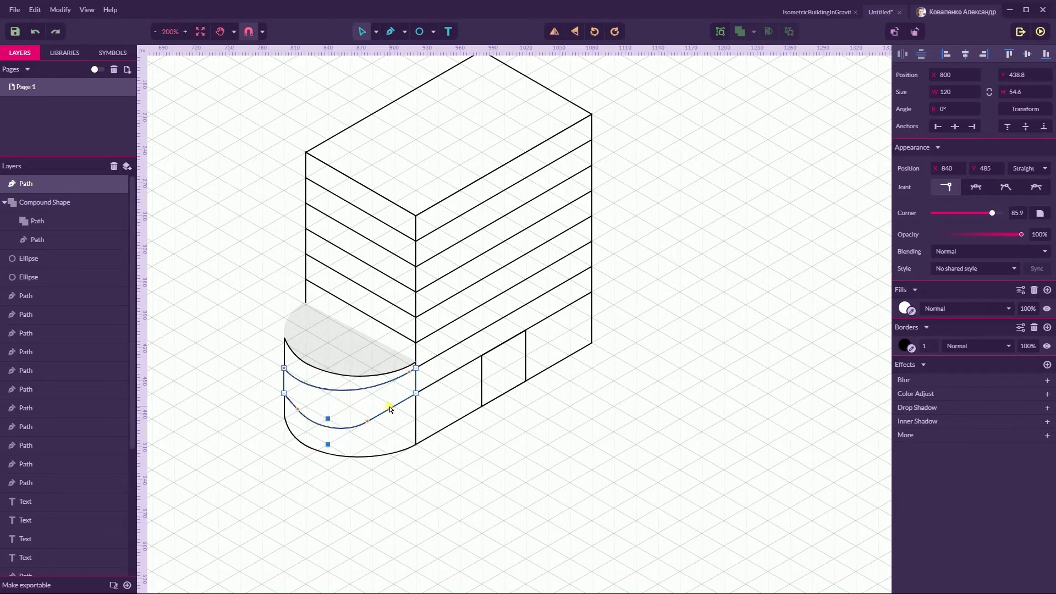
left_click_drag(368, 420, 424, 398)
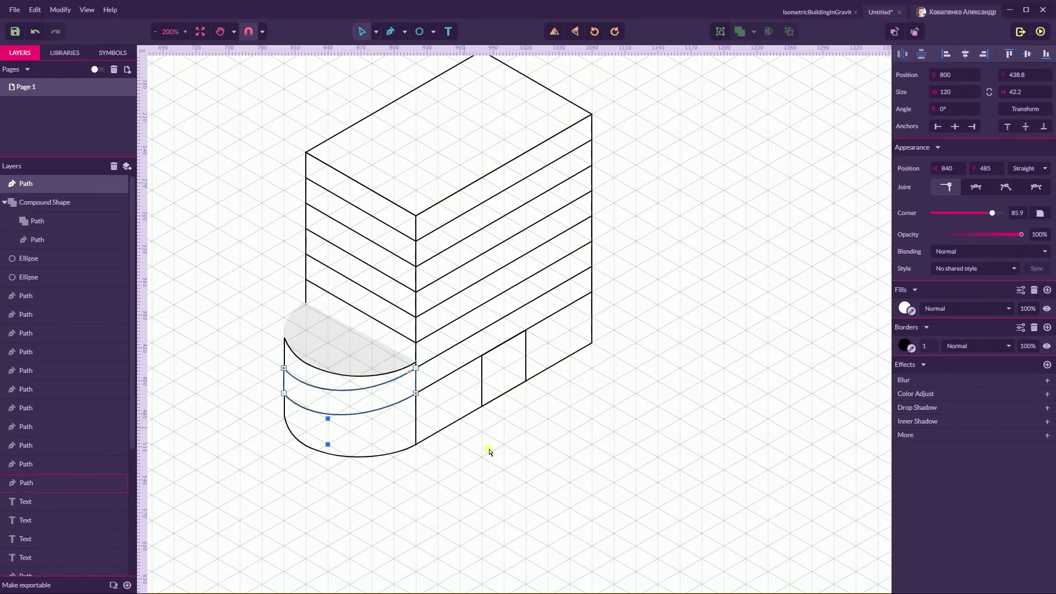
left_click(498, 460)
Turn off Snap to Grid and raise the strip's two left corner points, setting the upper one at Y 427.7
left_click(283, 369)
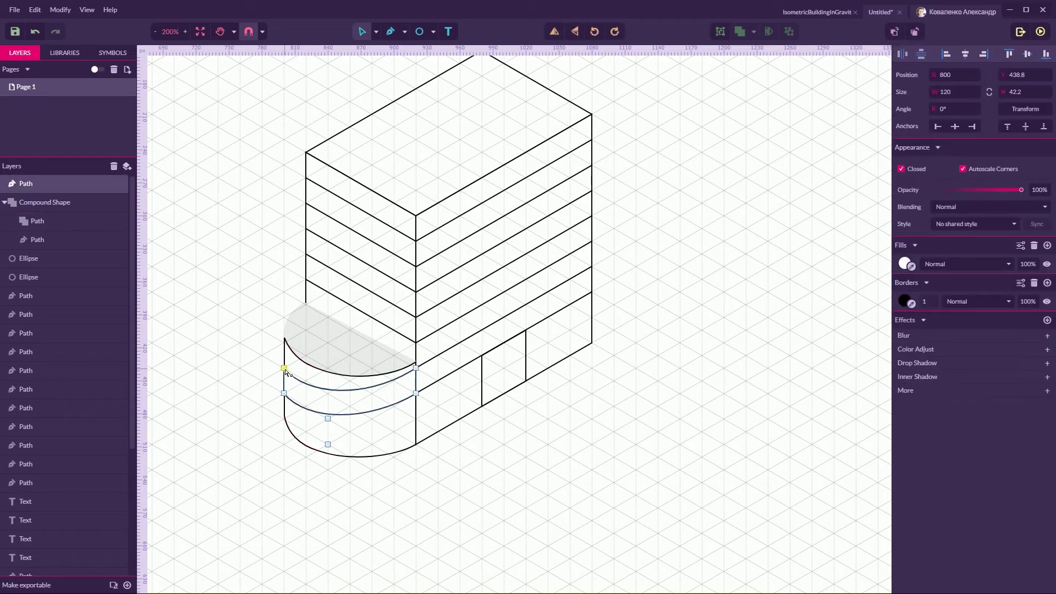
left_click(284, 368)
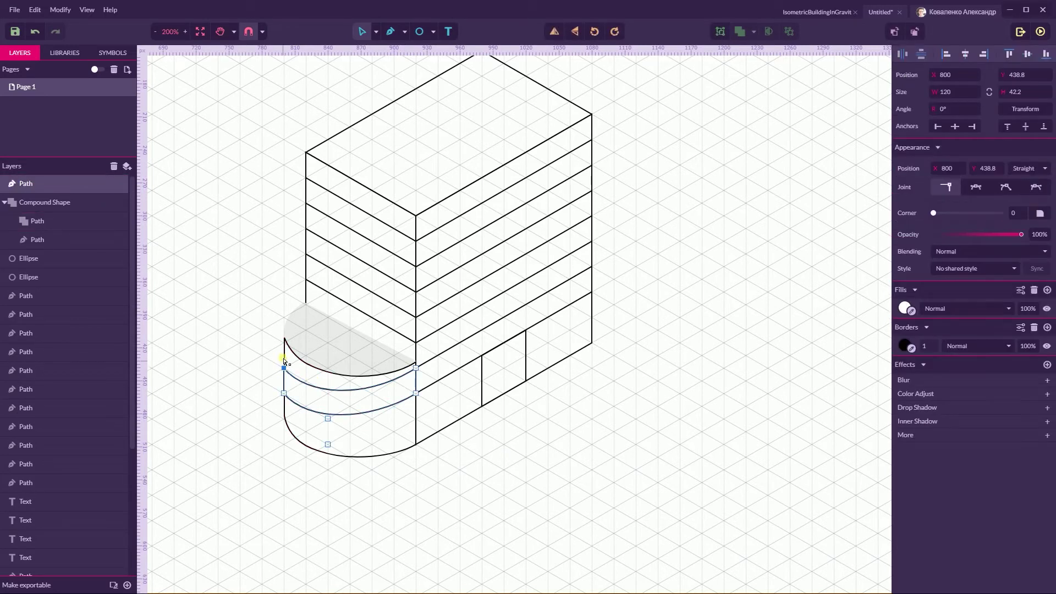
left_click(263, 33)
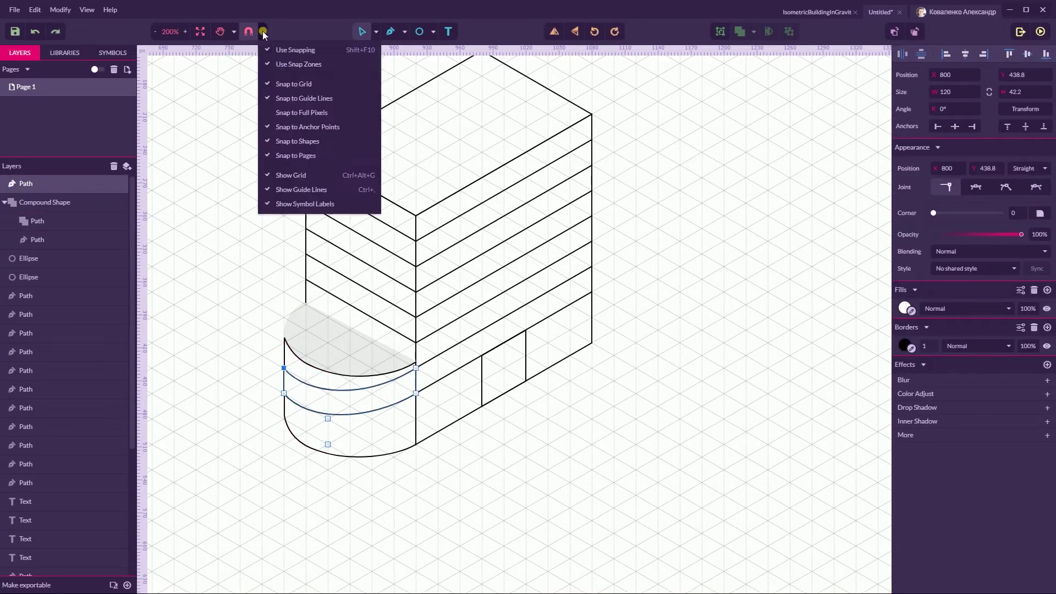
left_click(281, 84)
left_click(284, 394, "shift")
left_click_drag(284, 394, 284, 383)
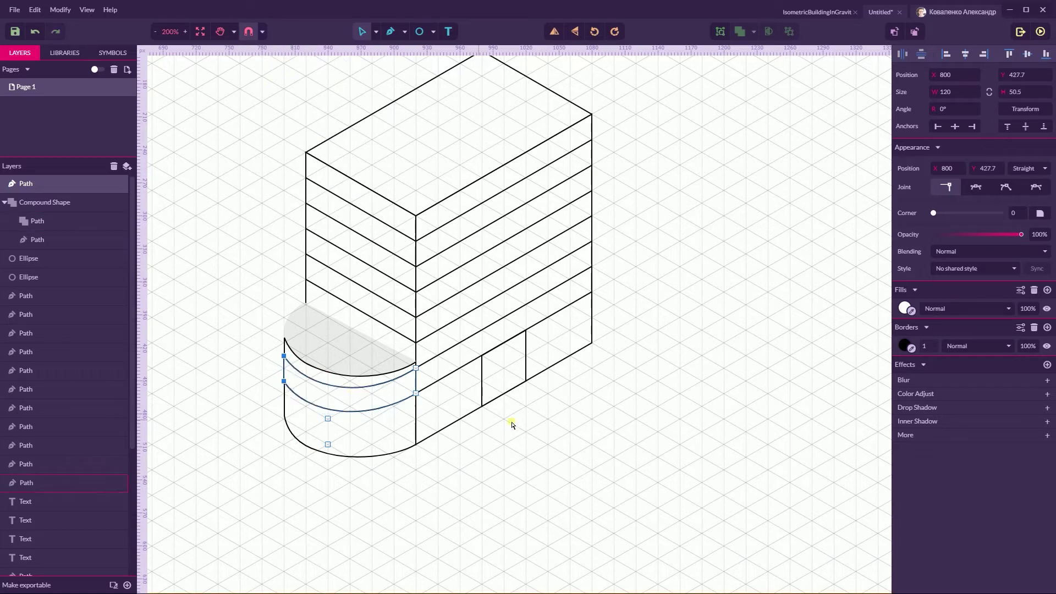
left_click(548, 436)
Raise the strip's left corner points further to Y 423.7 and 446.8 along the extension's outer edge
left_click(284, 383)
left_click(284, 356)
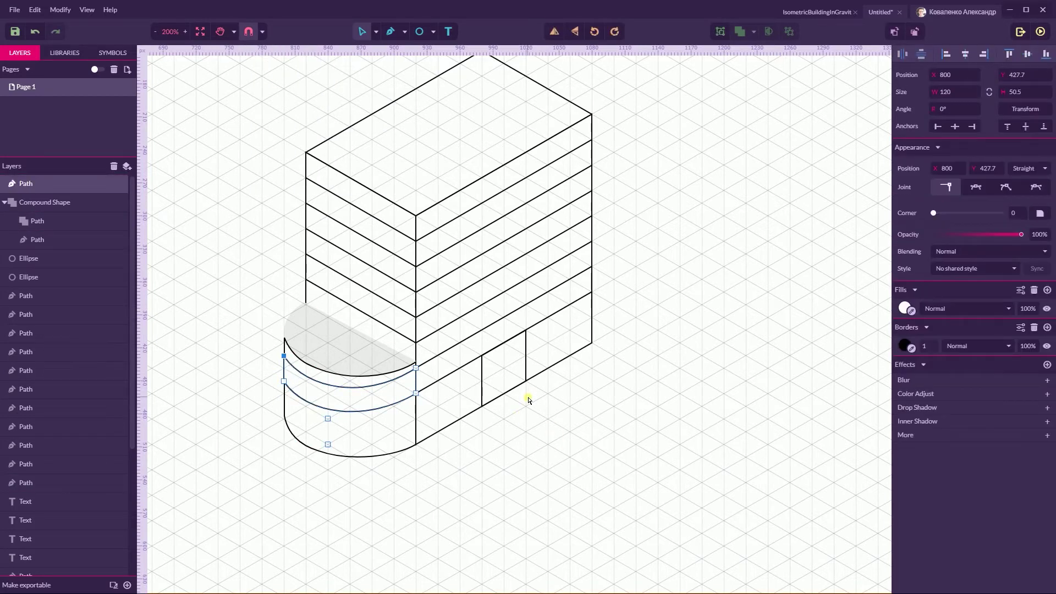
left_click_drag(287, 388, 296, 389)
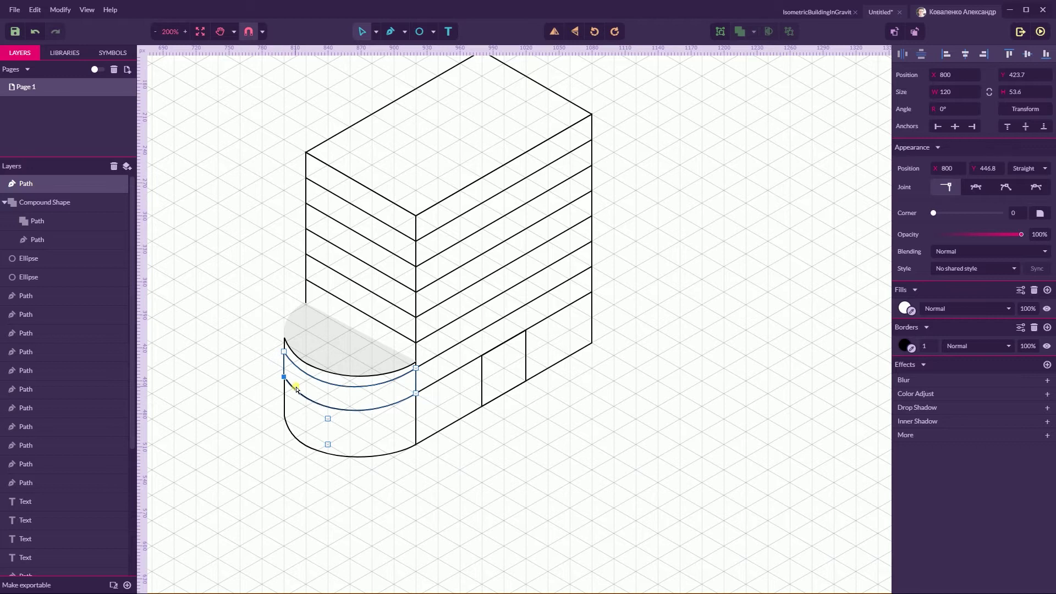
Shift the curved strip's two left corner points to X 801 on the rounded extension's outer edge
left_click(577, 398)
left_click(286, 382)
left_click(270, 338)
left_click(348, 414)
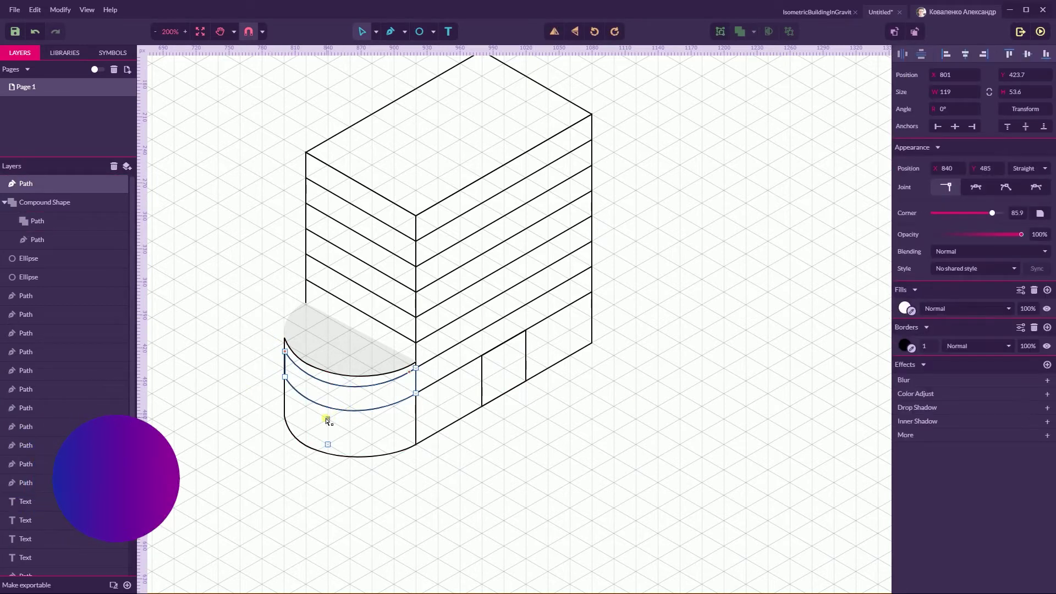
left_click_drag(316, 412, 315, 413)
key("ctrl+z")
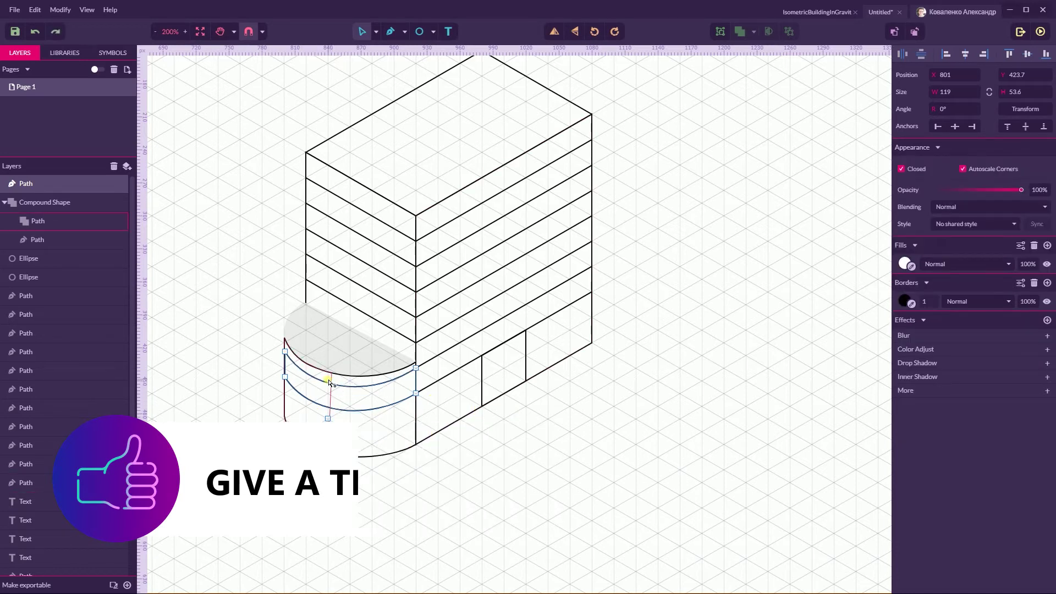
Raise the curved strip's two middle points so its upper and lower curves follow the rounded extension's rim more closely
scroll(330, 384, "up", 3)
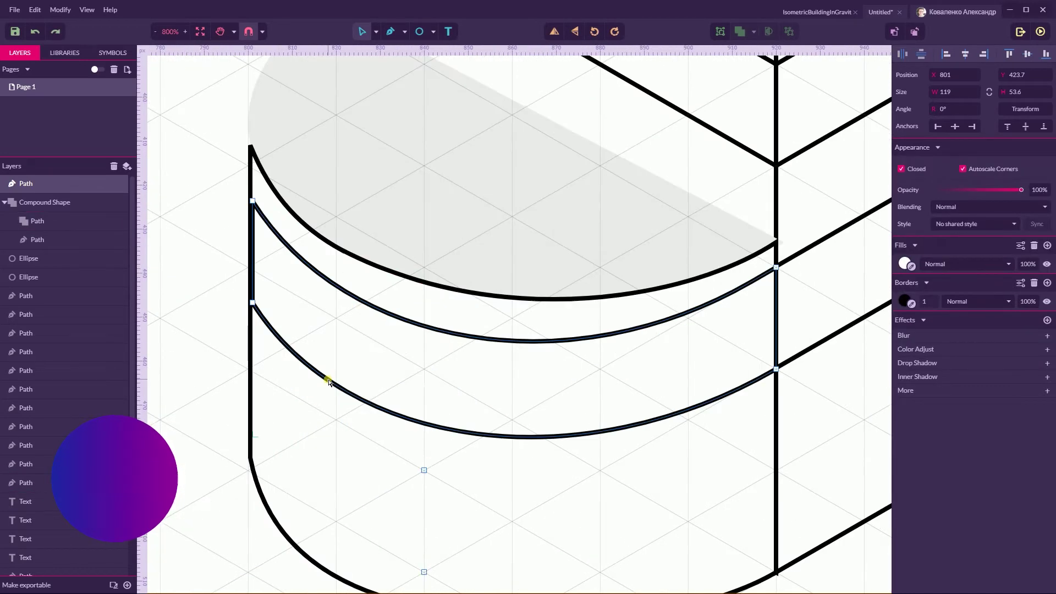
left_click(777, 268)
left_click_drag(424, 470, 401, 437)
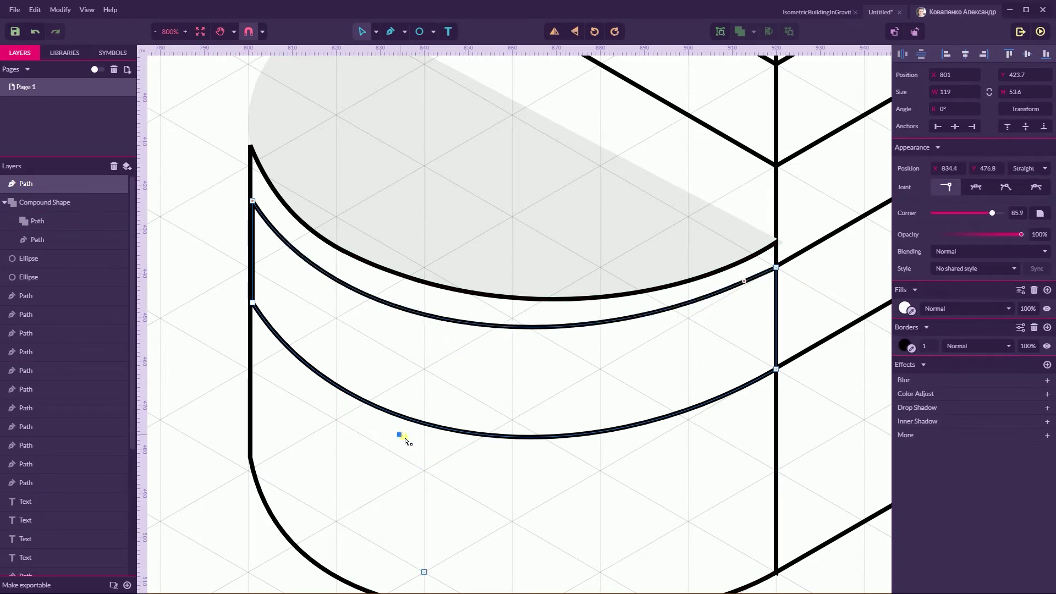
left_click_drag(425, 573, 421, 537)
left_click(776, 268)
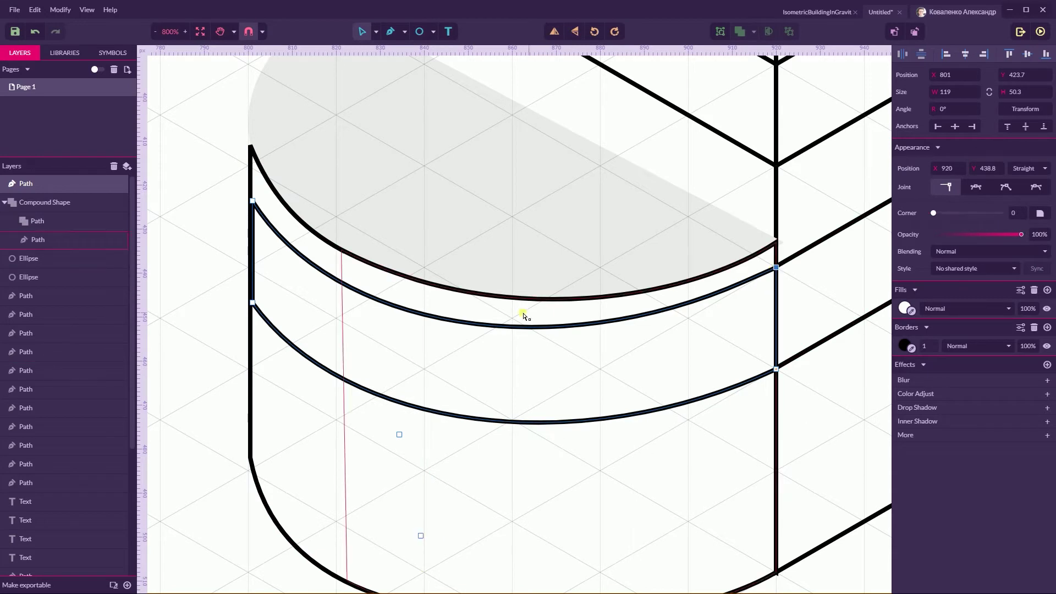
left_click_drag(400, 436, 399, 428)
left_click_drag(754, 283, 791, 275)
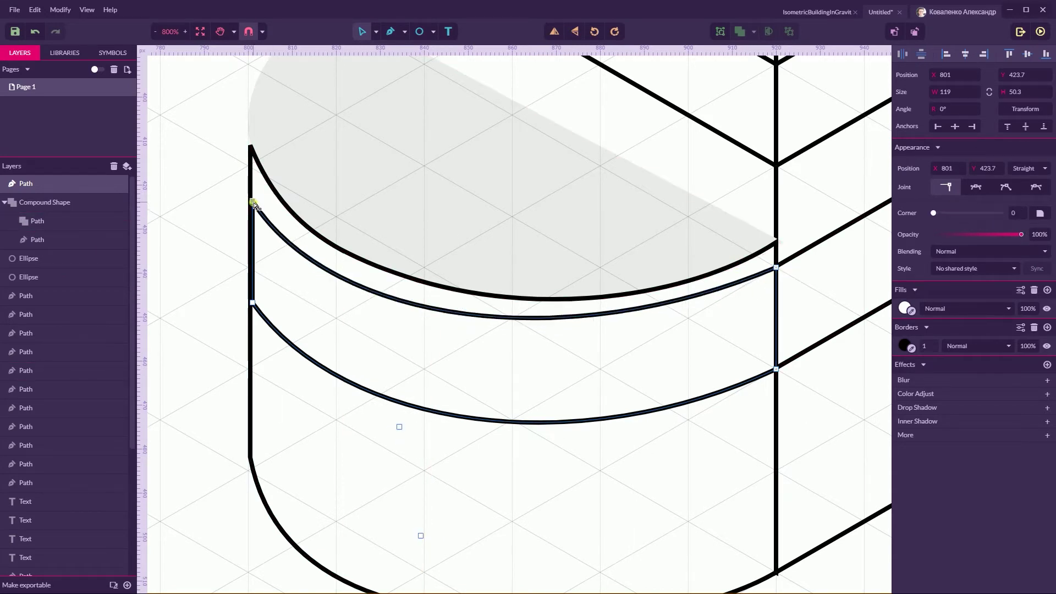
left_click(253, 303)
Start a pen path on the roof at X 860.7, Y 242.5, inset from the building's left corner
key("p")
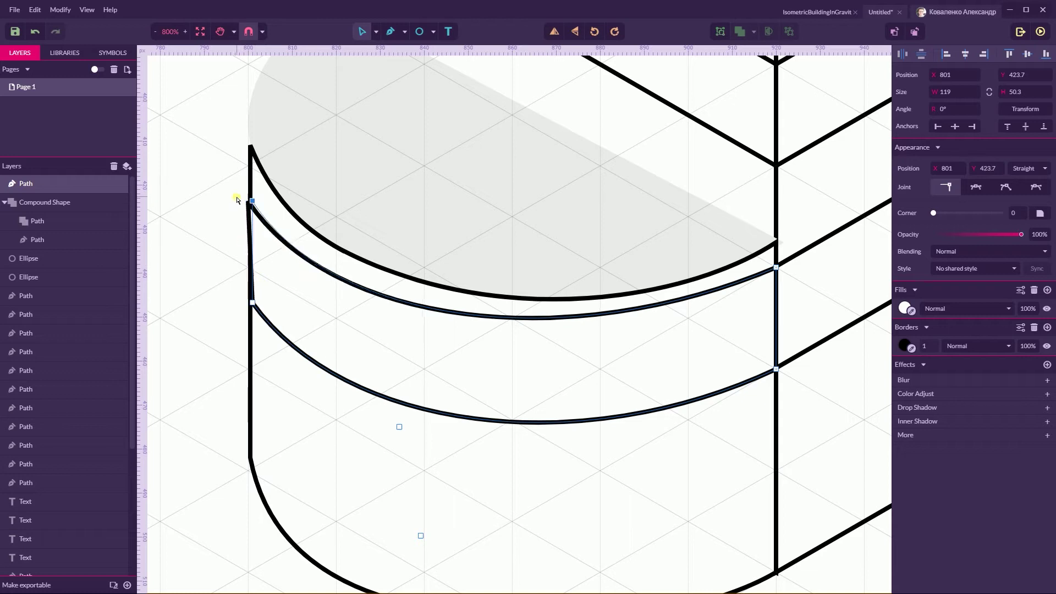
key("ctrl+0")
left_click(382, 237)
left_click(445, 274)
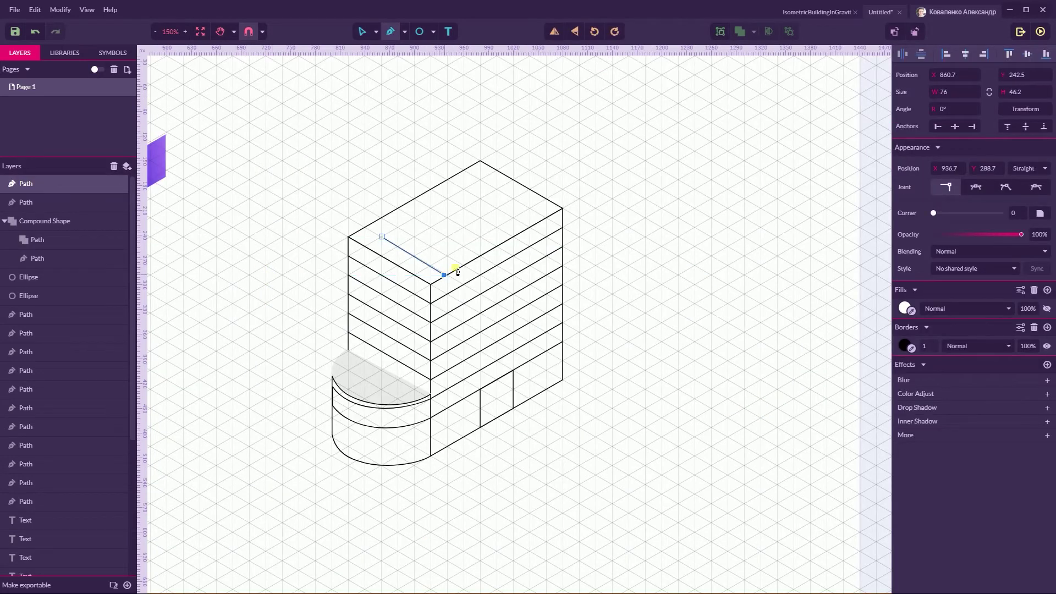
left_click(546, 217)
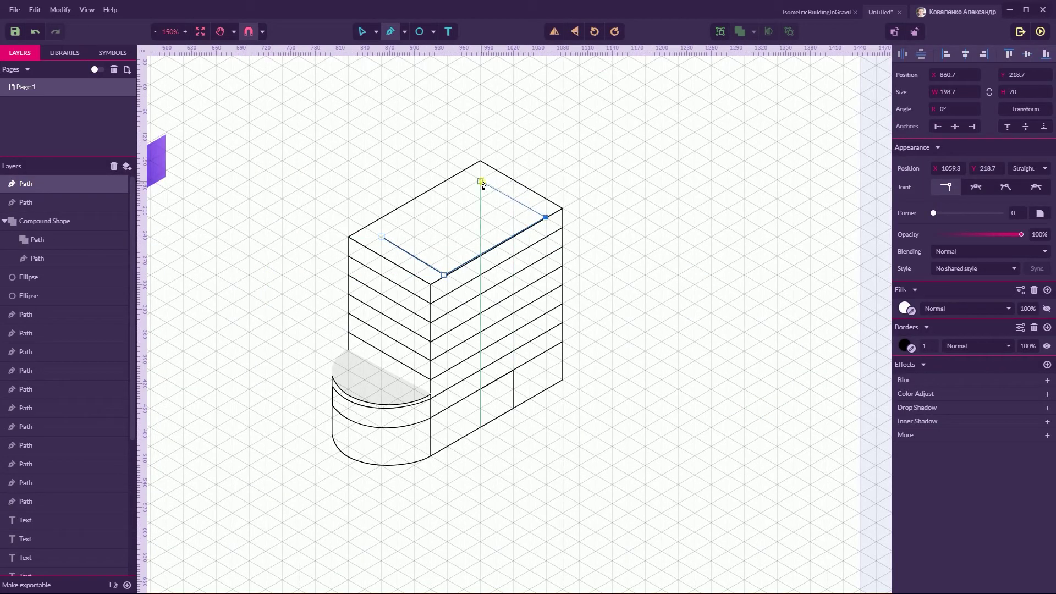
left_click(482, 180)
key("ctrl+z")
key("ctrl+z")
key("ctrl+z")
Turn on Snap to Grid and complete the closed inset parallelogram on the roof, about 199 by 116 px
left_click(262, 31)
left_click(288, 65)
left_click(447, 275)
left_click(546, 218)
left_click(481, 180)
left_click(382, 237)
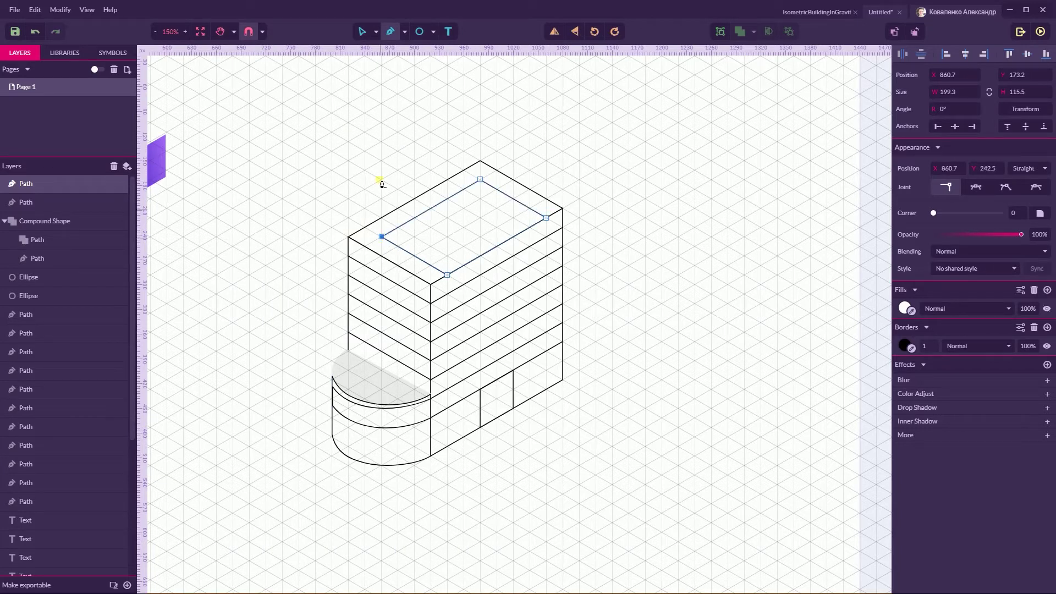
Duplicate the inset roof parallelogram and raise the copy to Y 150.1, level with the roof's back corner
left_click(377, 31)
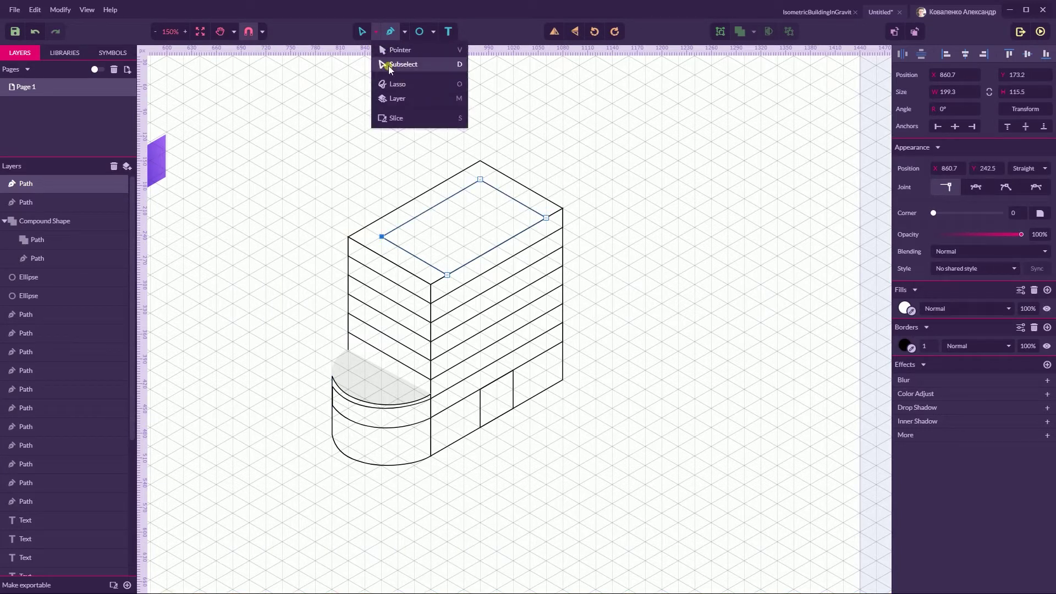
left_click(380, 37)
left_click(377, 32)
left_click(398, 50)
left_click_drag(431, 204, 424, 190)
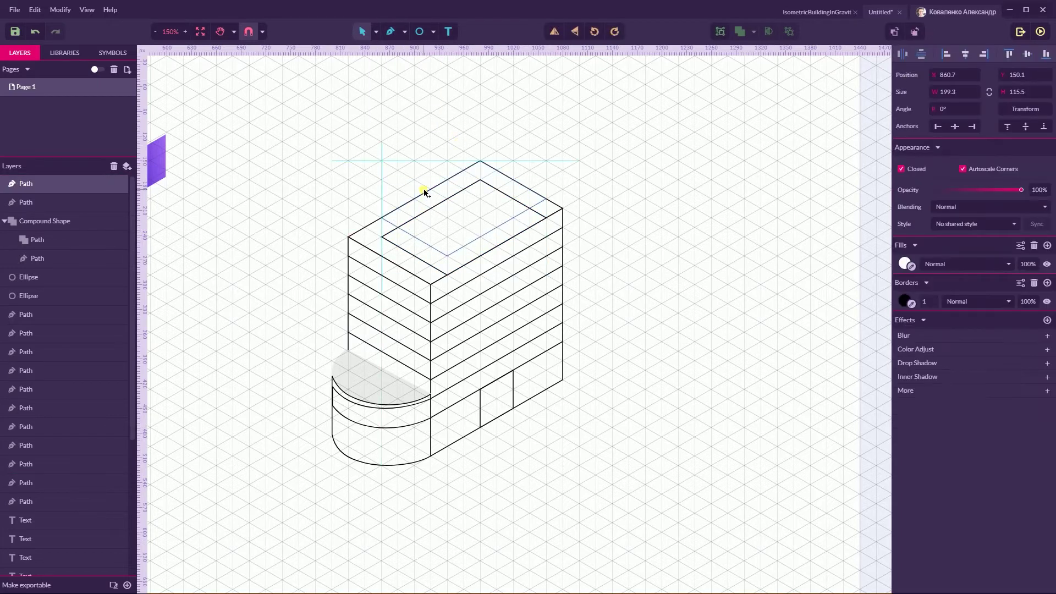
left_click_drag(424, 190, 424, 190)
left_click(452, 94)
Draw the closed left face of the rooftop block between the two parallelograms, 80 by 69.3 px
left_click(378, 35)
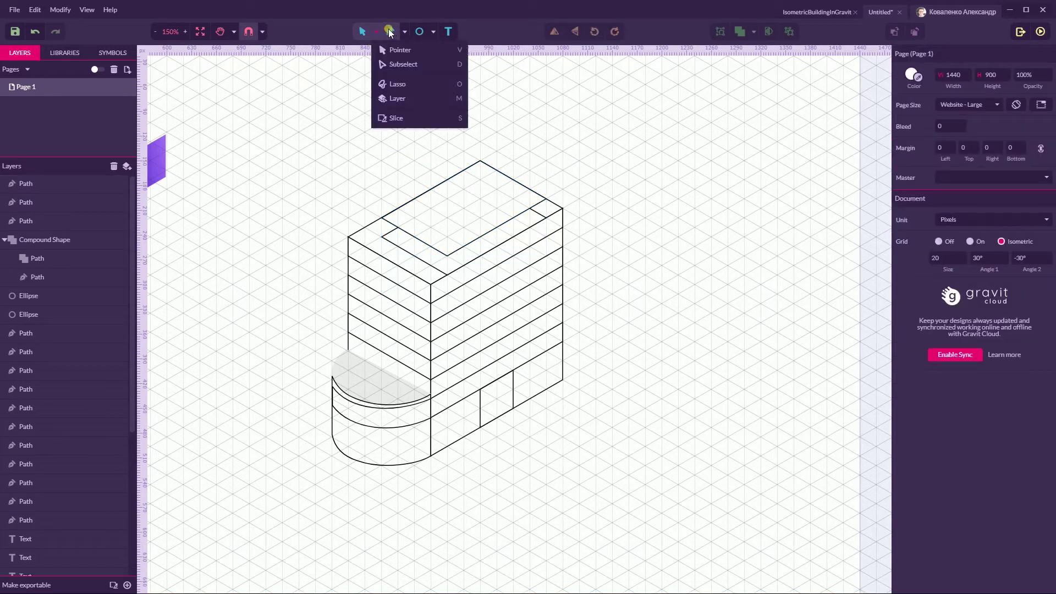
left_click(391, 31)
left_click(382, 218)
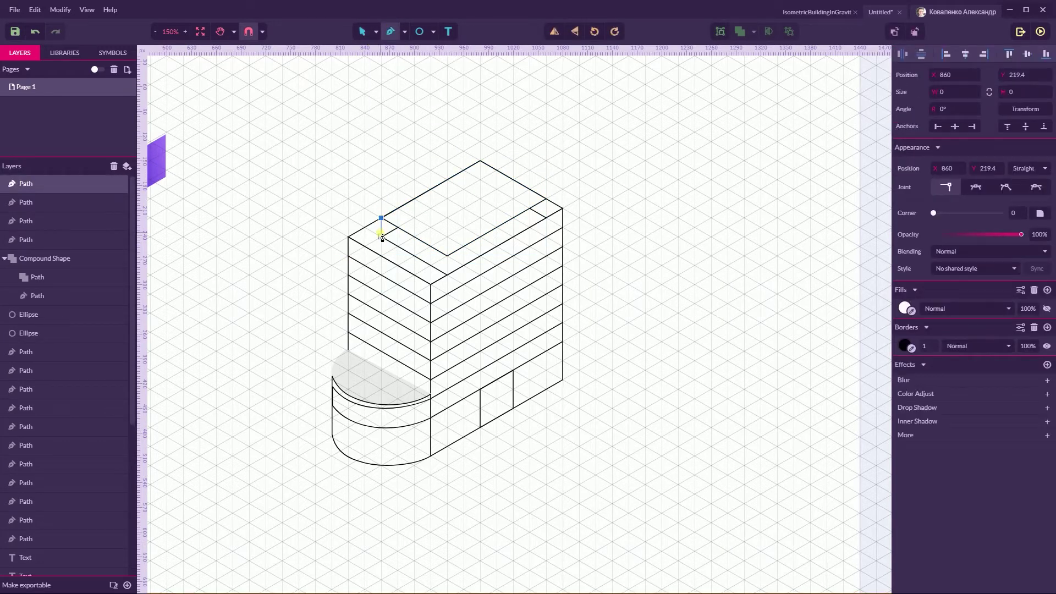
left_click(448, 274)
left_click(447, 256)
left_click(381, 217)
left_click(379, 34)
left_click(392, 48)
left_click(392, 33)
left_click(636, 170)
key("ctrl+z")
Draw the closed right face of the rooftop block between the two parallelograms, 120 by 92.4 px
left_click(376, 33)
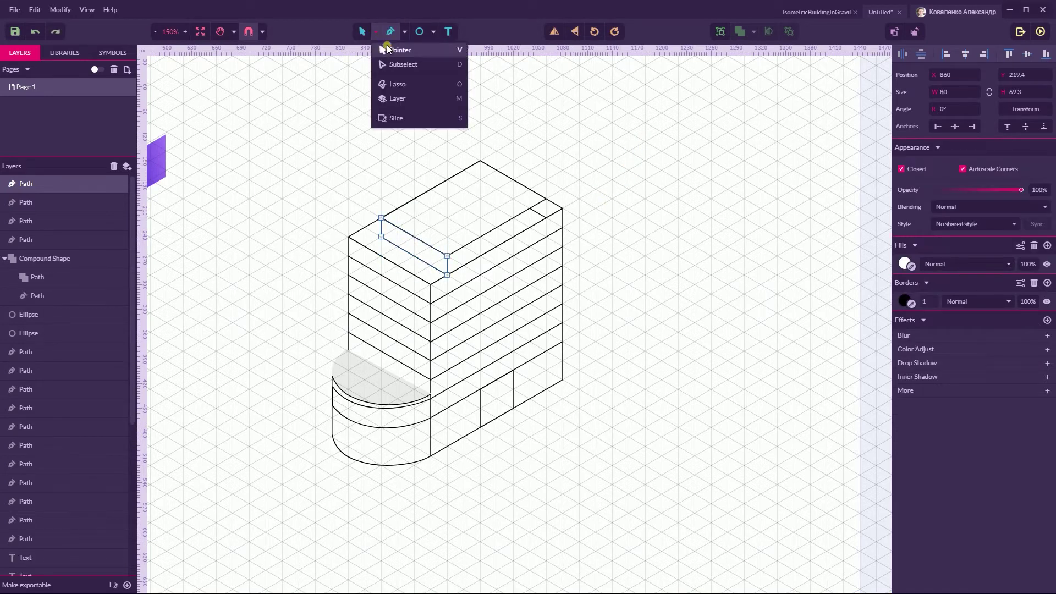
left_click(389, 49)
left_click(392, 33)
left_click(546, 199)
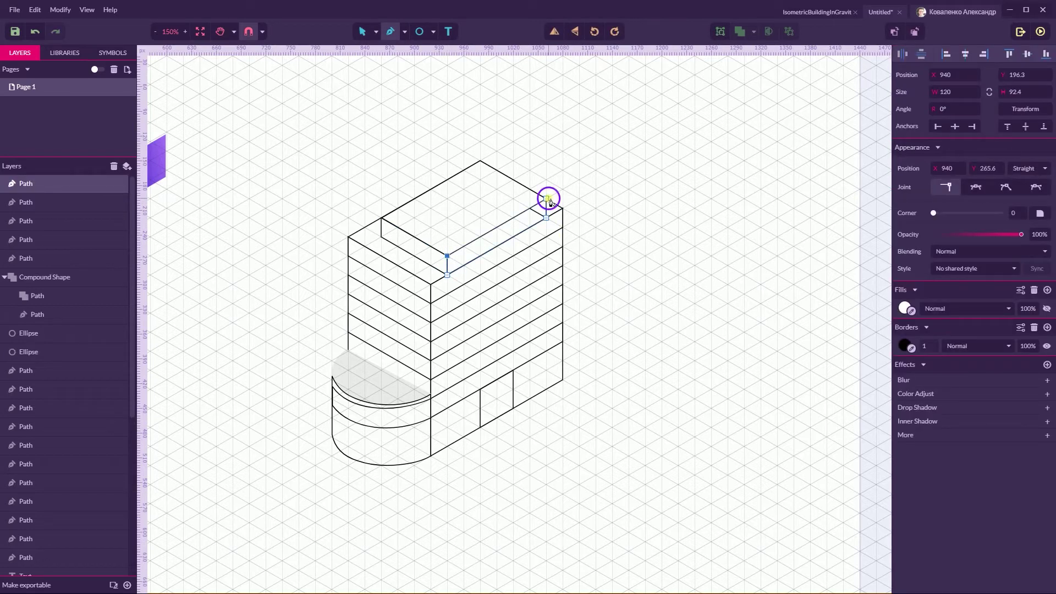
left_click(376, 33)
left_click(389, 49)
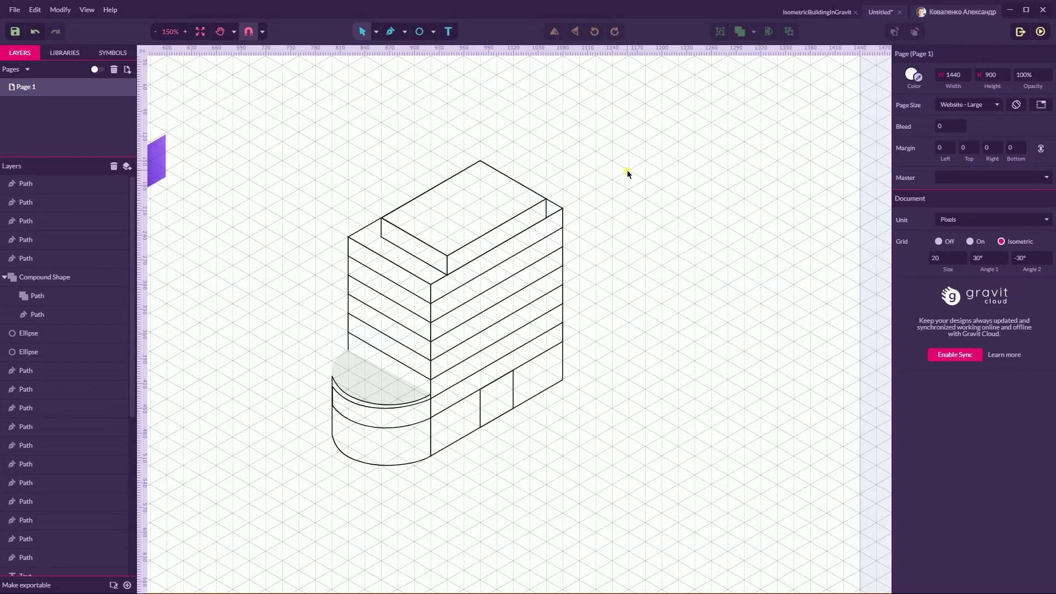
left_click(376, 380)
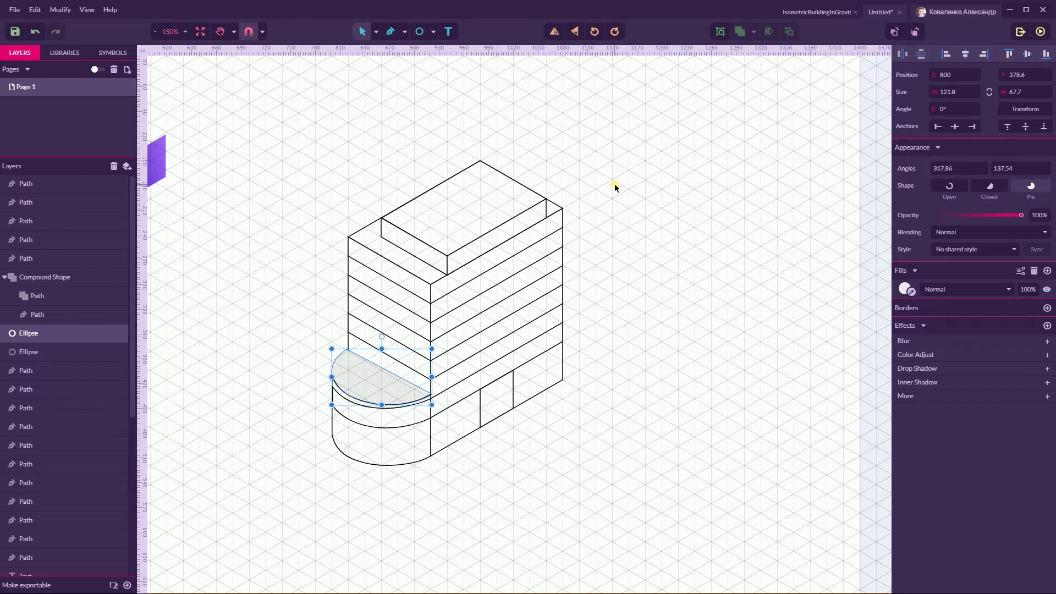
scroll(614, 186, "down", 5)
scroll(614, 183, "down", 4)
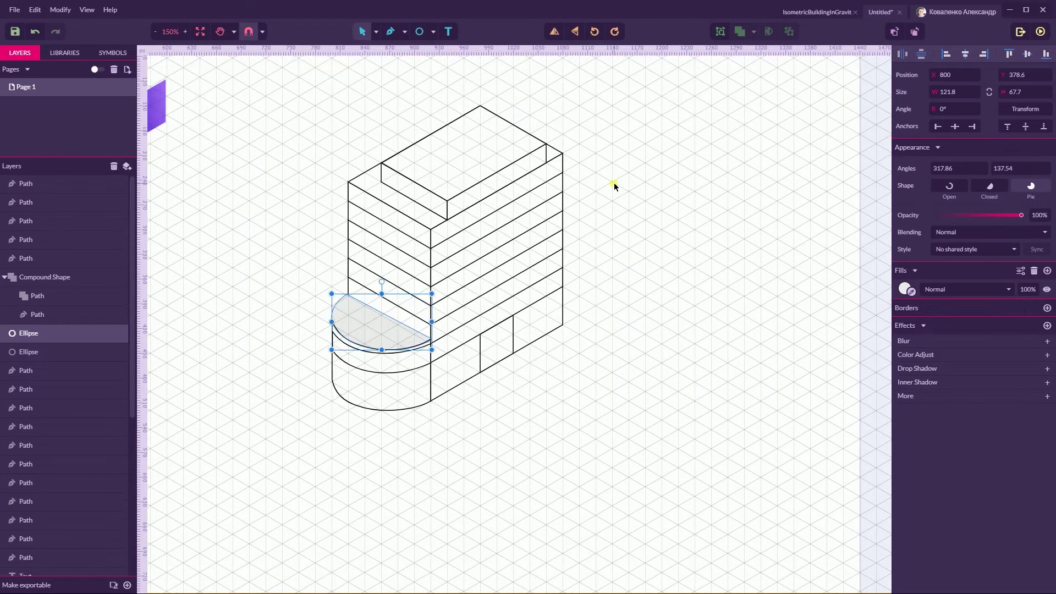
scroll(614, 183, "up", 2)
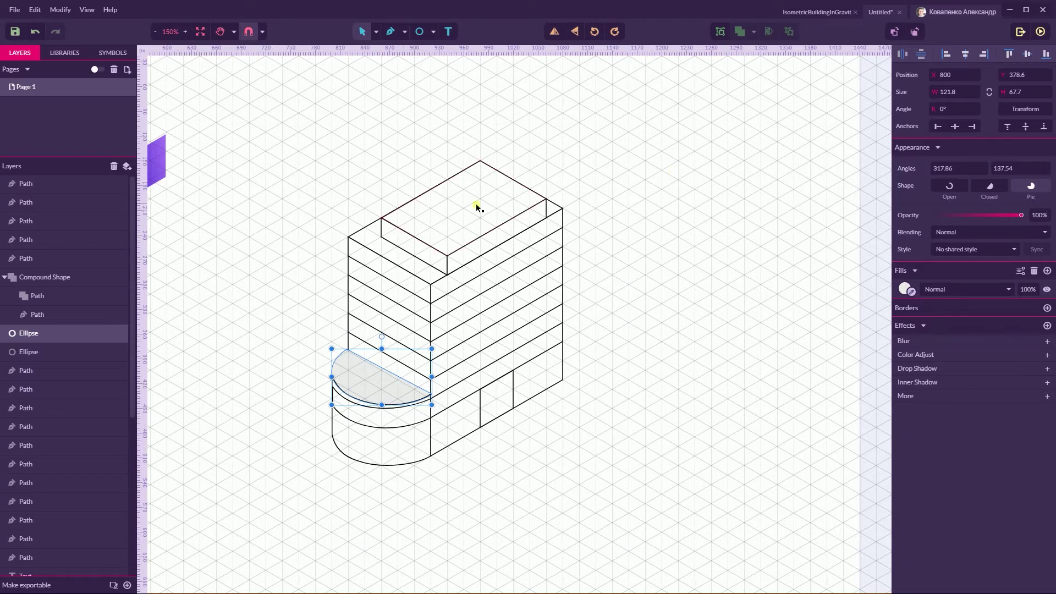
Examine the pink circle on the finished building's roof in the IsometricBuildingInGravit document, then return to the drawing
left_click(828, 12)
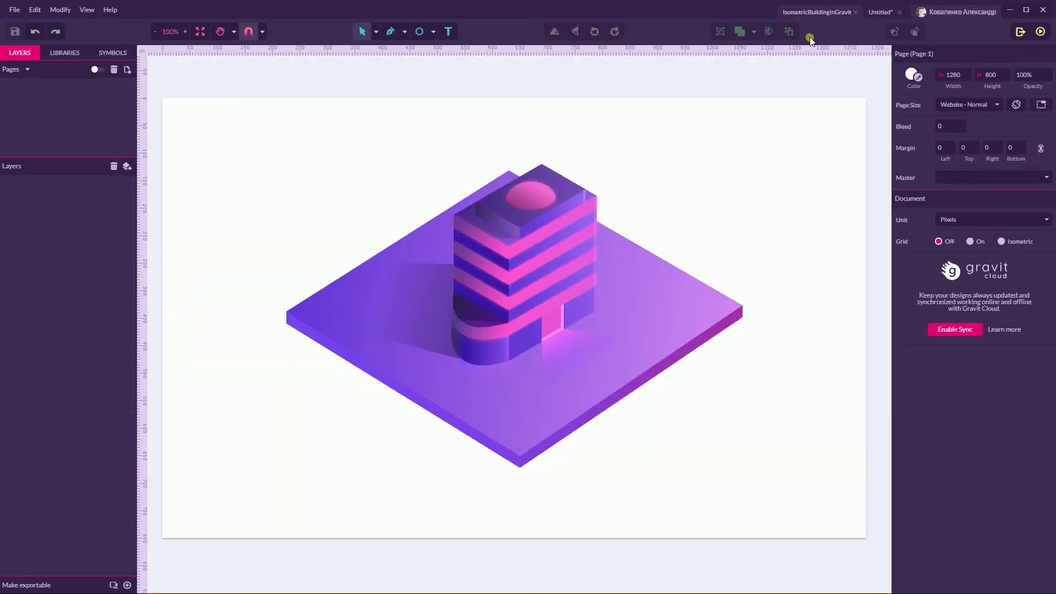
left_click(529, 196)
left_click(749, 164)
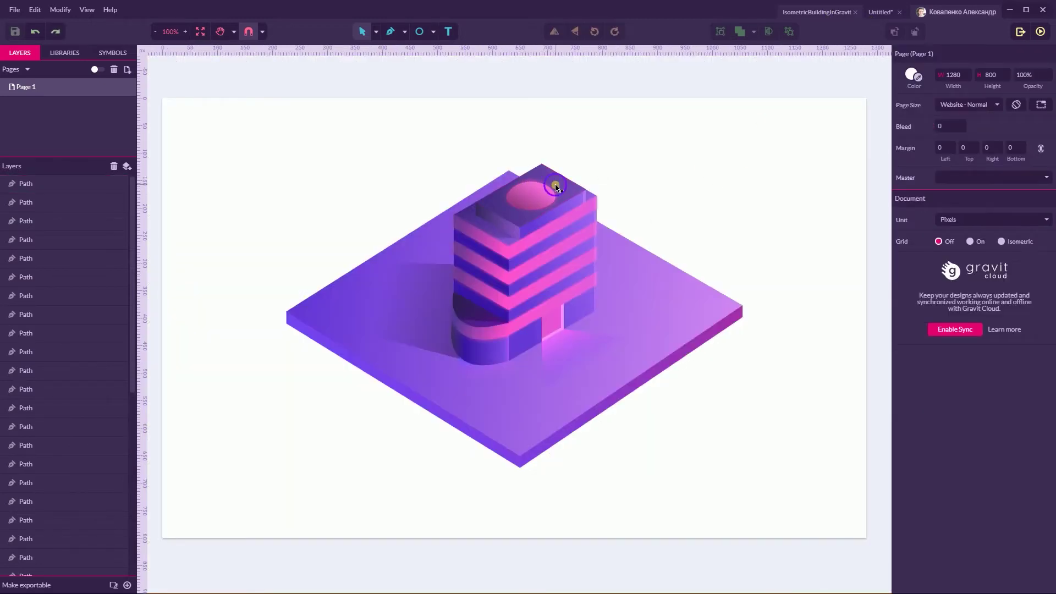
left_click(534, 190)
left_click(880, 12)
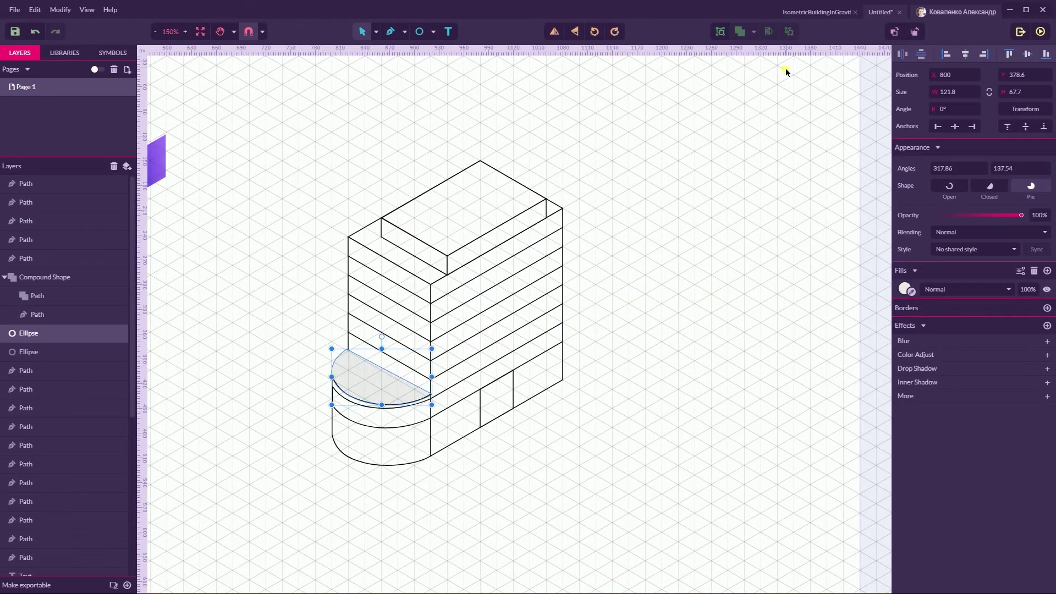
Draw a 40 by 40 px circle in the empty area to the right of the building
left_click(762, 144)
left_click(431, 34)
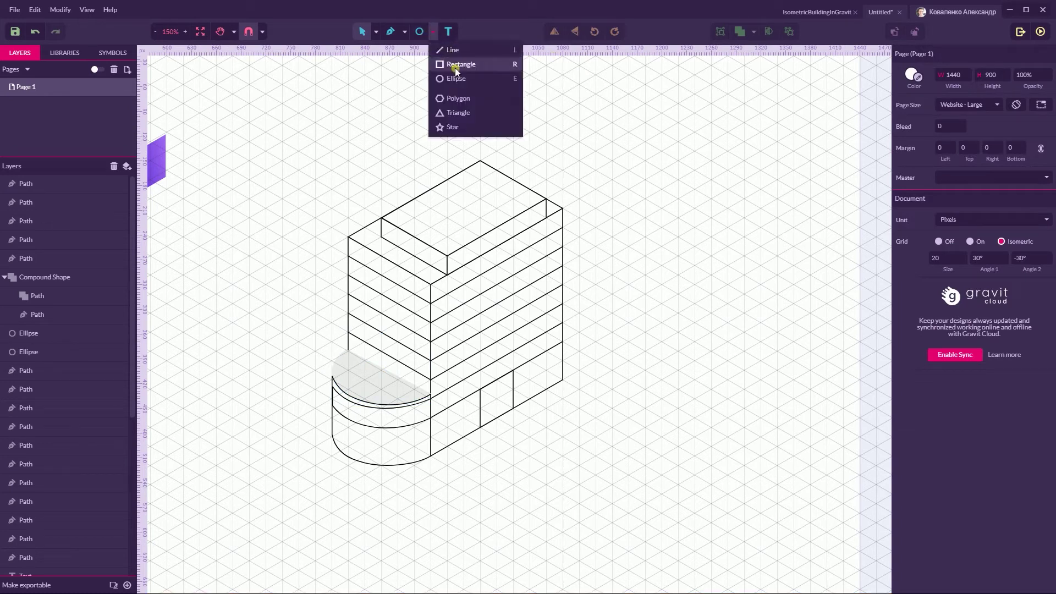
left_click(457, 77)
mouse_move(718, 150)
left_mouse_down()
mouse_move(761, 189)
mouse_move(743, 164)
left_mouse_up()
Compare with the reference roof circle and fill the new circle with the pink-red colour #FF256A
left_click(904, 290)
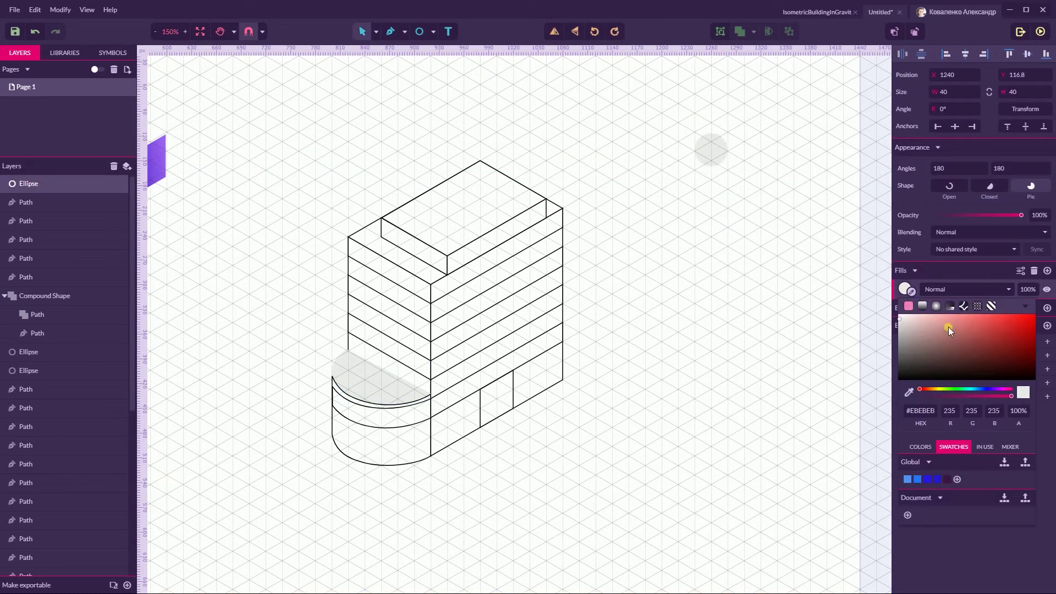
left_click(810, 12)
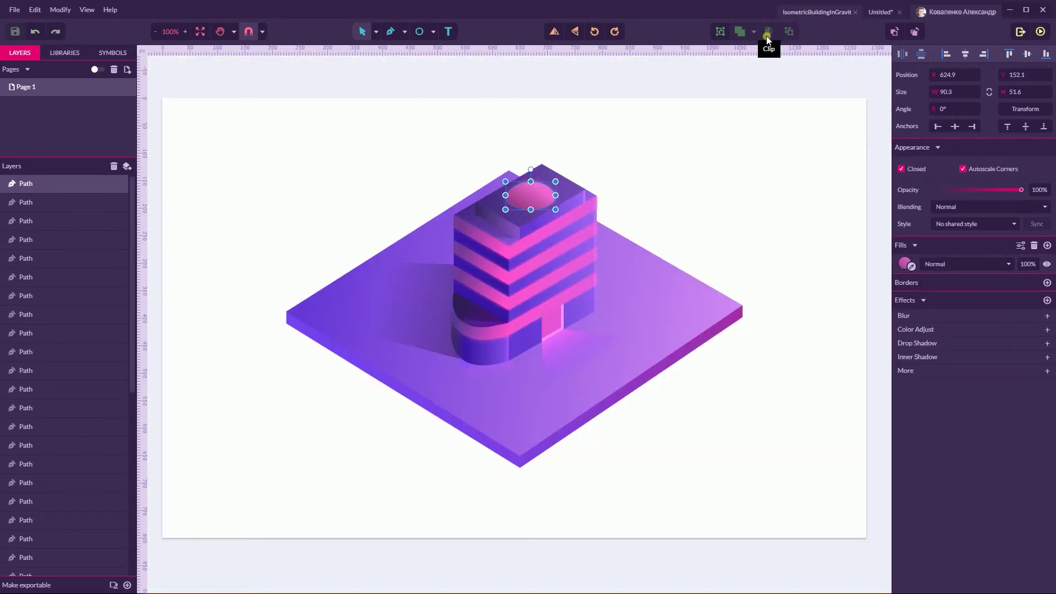
left_click(881, 12)
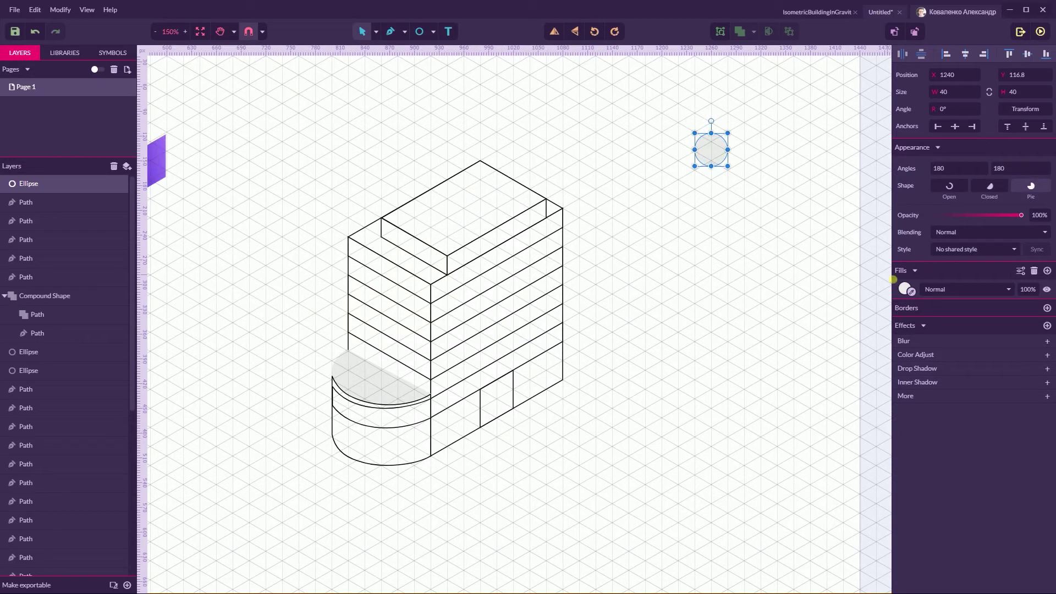
left_click(904, 290)
left_click(998, 392)
left_click(1016, 314)
left_click_drag(998, 388, 1003, 390)
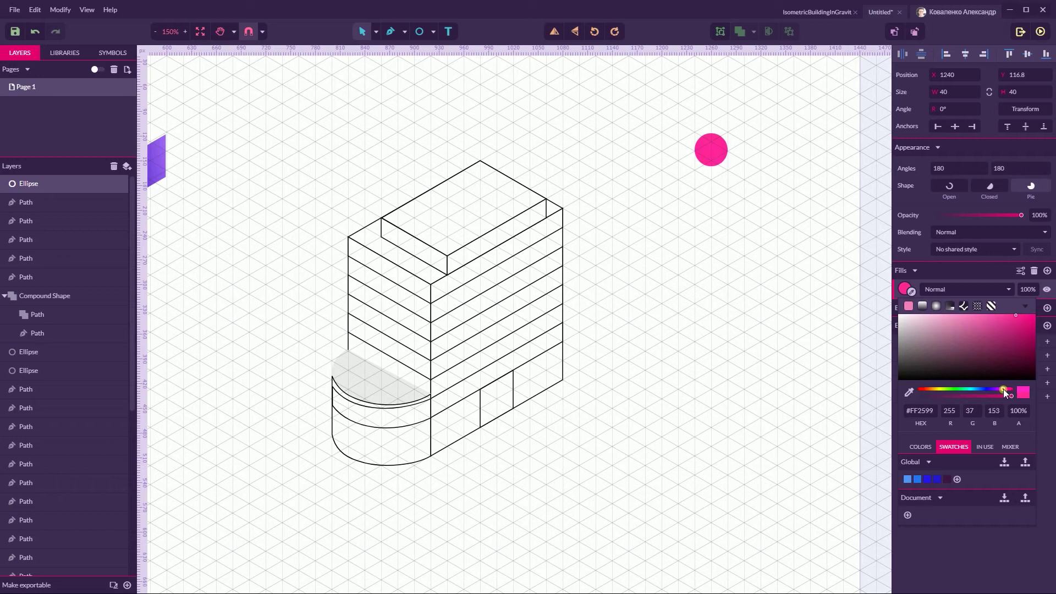
left_click(1006, 388)
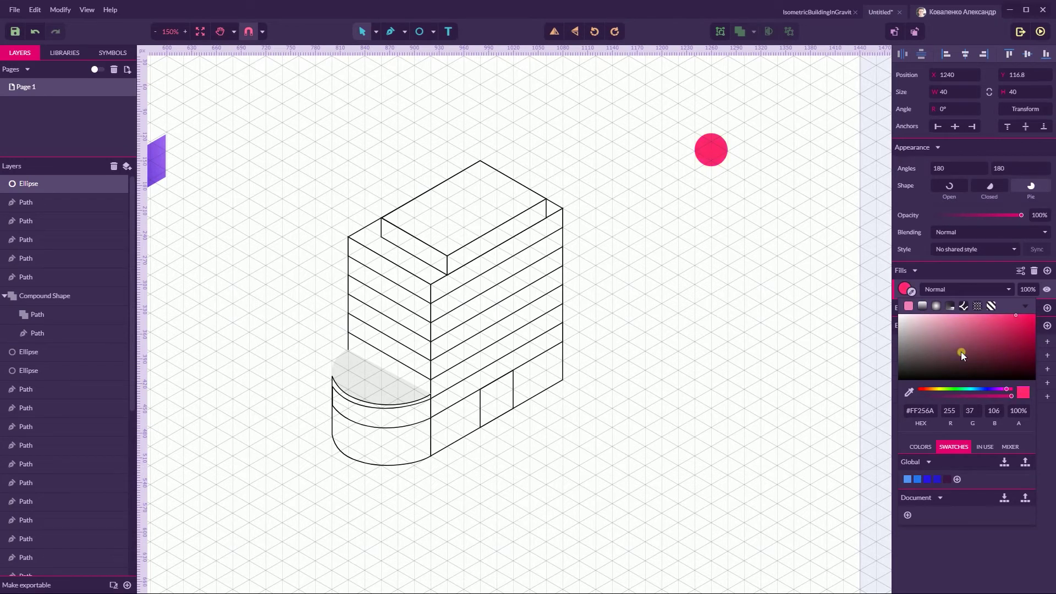
left_click(814, 197)
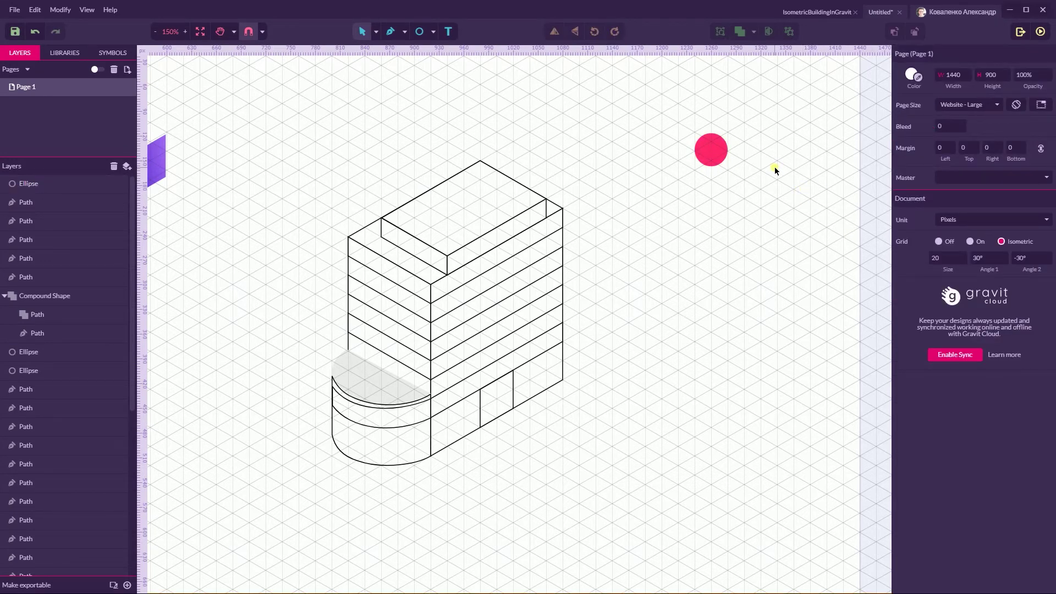
Remove the border from the building's left wall
key("ctrl+minus")
key("ctrl+minus")
key("space")
left_click_drag(511, 208, 517, 188)
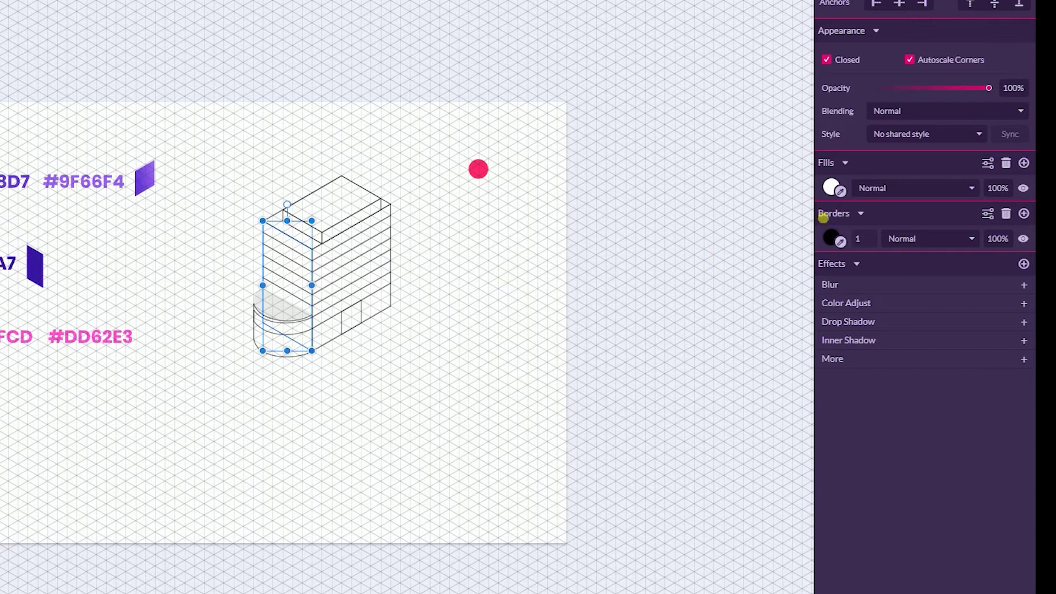
left_click(1005, 213)
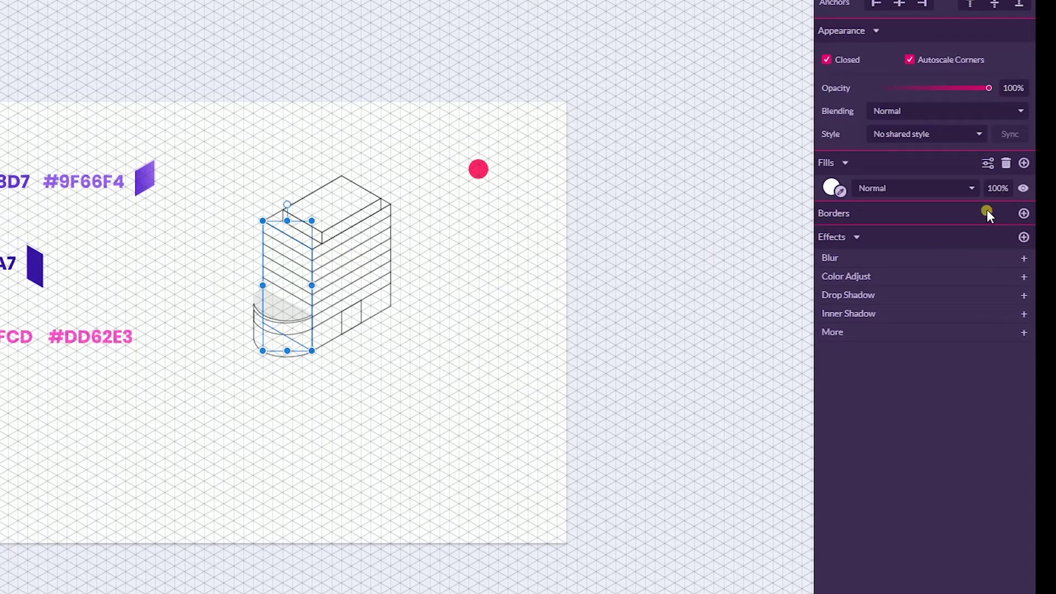
Save the solid purple #3915A7 of the reference shape beside the Left label as a document swatch
left_click(831, 188)
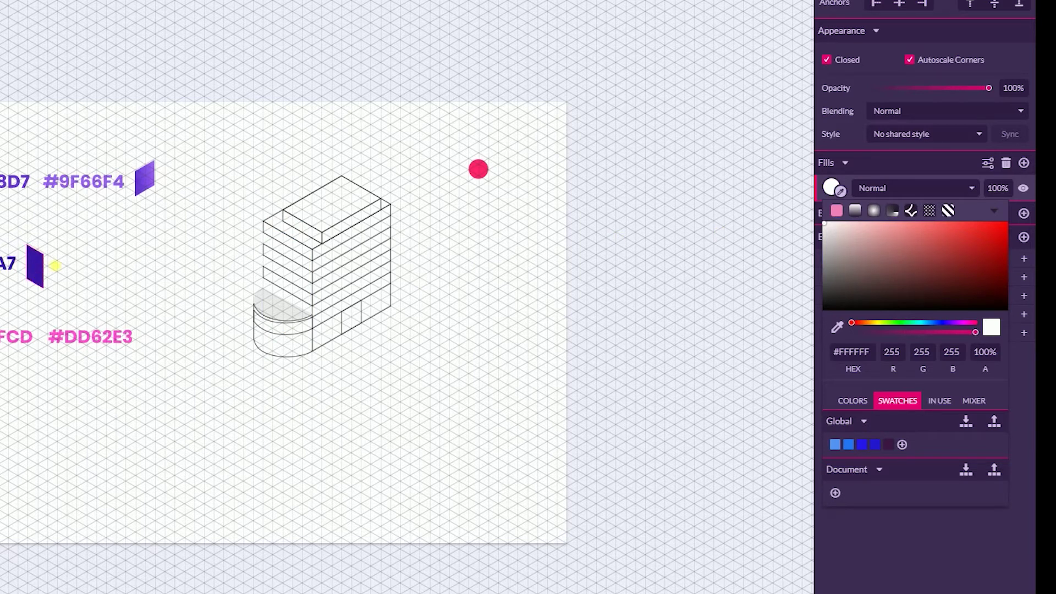
left_click(39, 267)
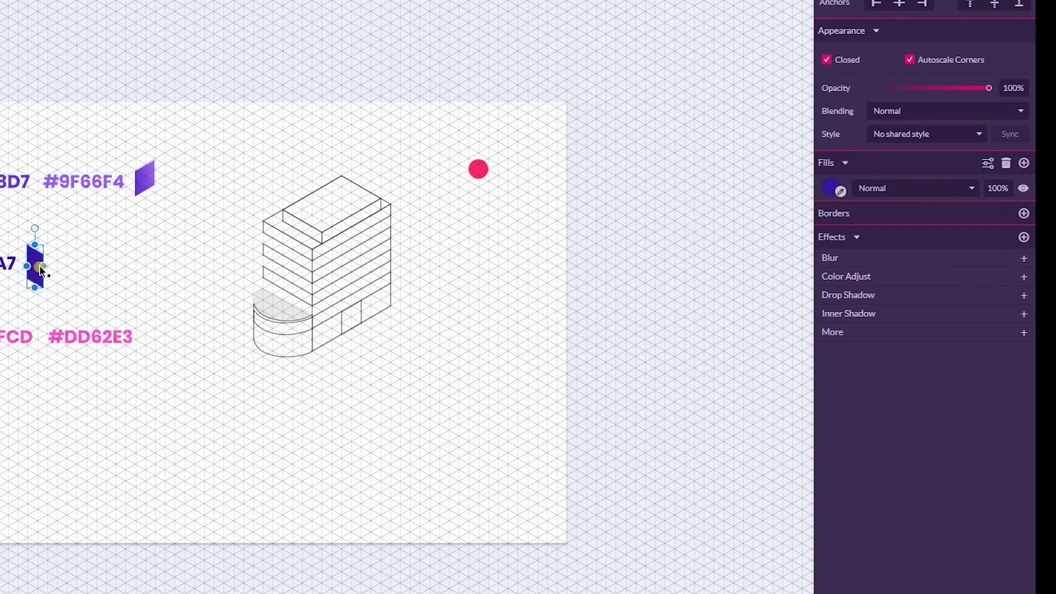
left_click(832, 187)
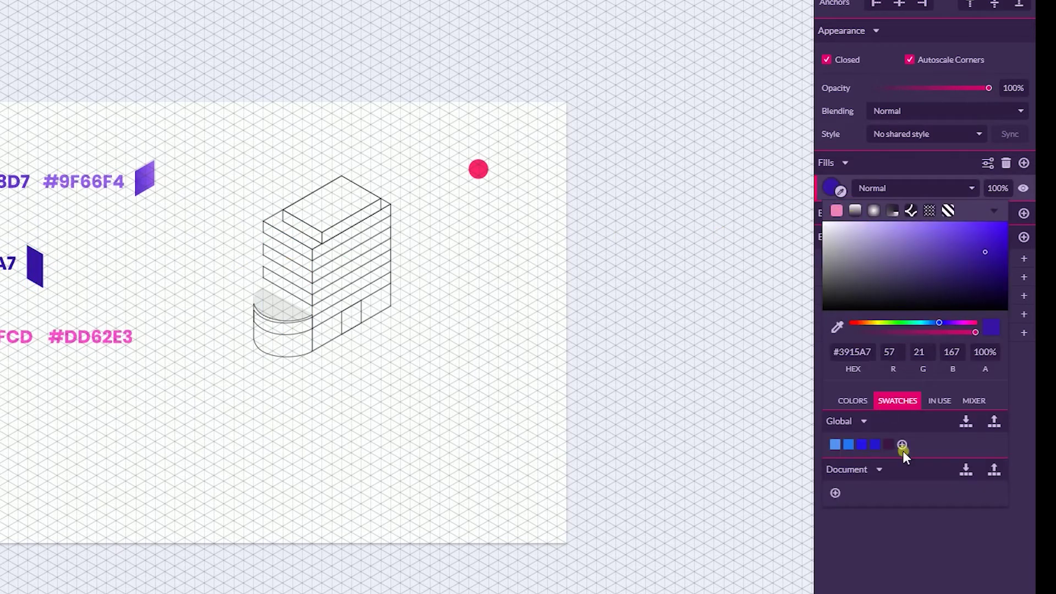
left_click(837, 492)
Fill the building's left wall with the saved #3915A7 swatch
left_click(262, 264)
left_click(832, 188)
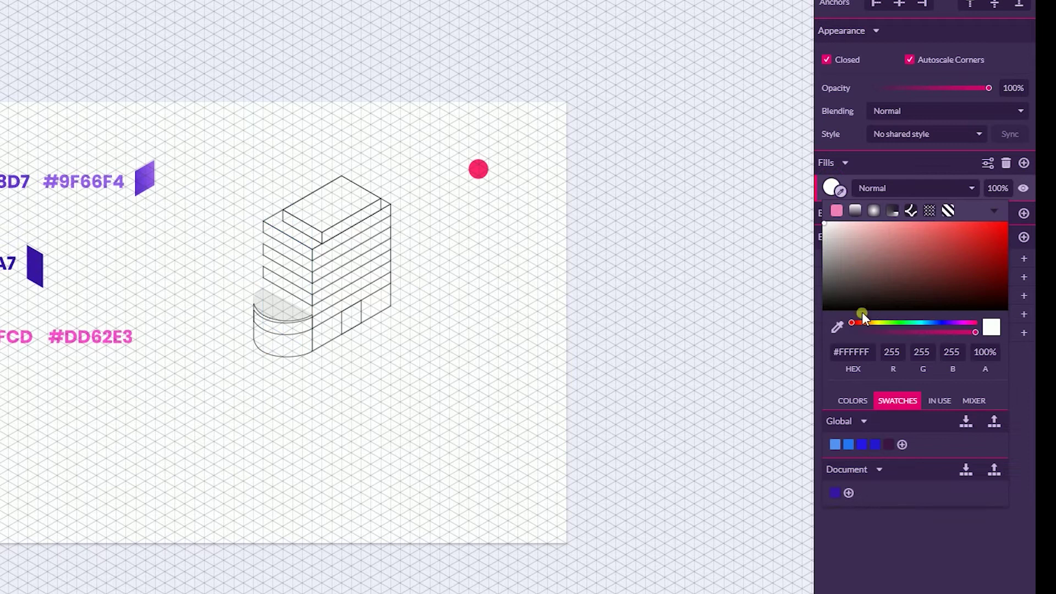
left_click(836, 491)
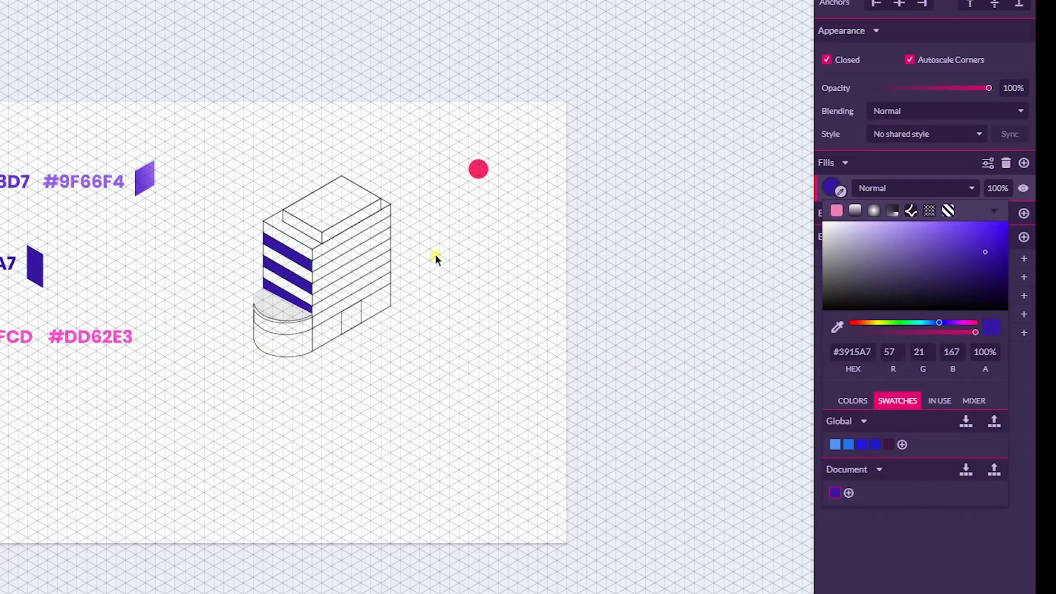
Save the #6738D7 to #9F66F4 linear gradient of the Front reference shape as a document swatch
left_click(392, 293)
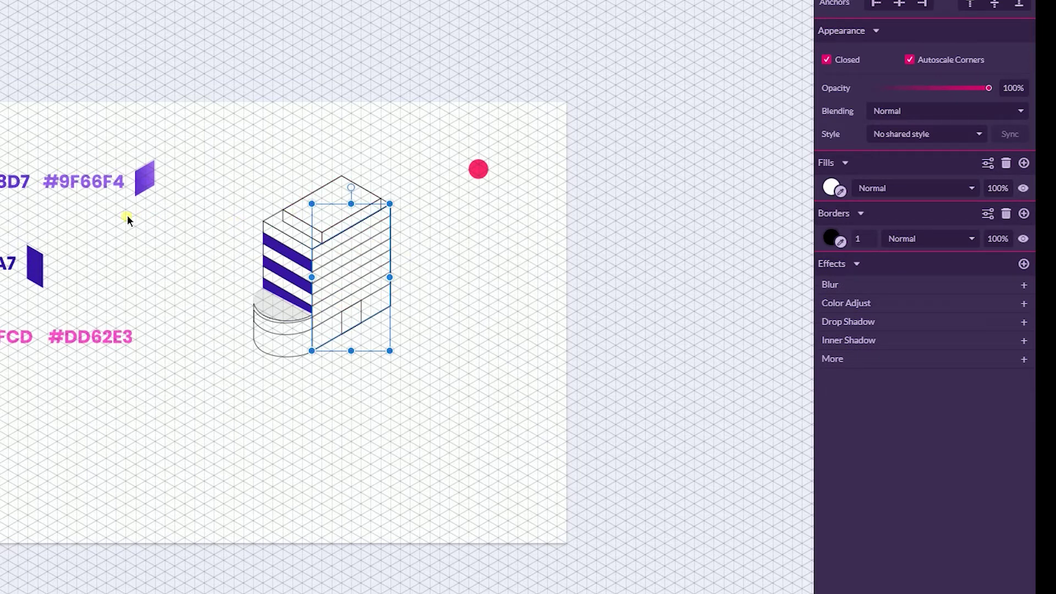
left_click(148, 177)
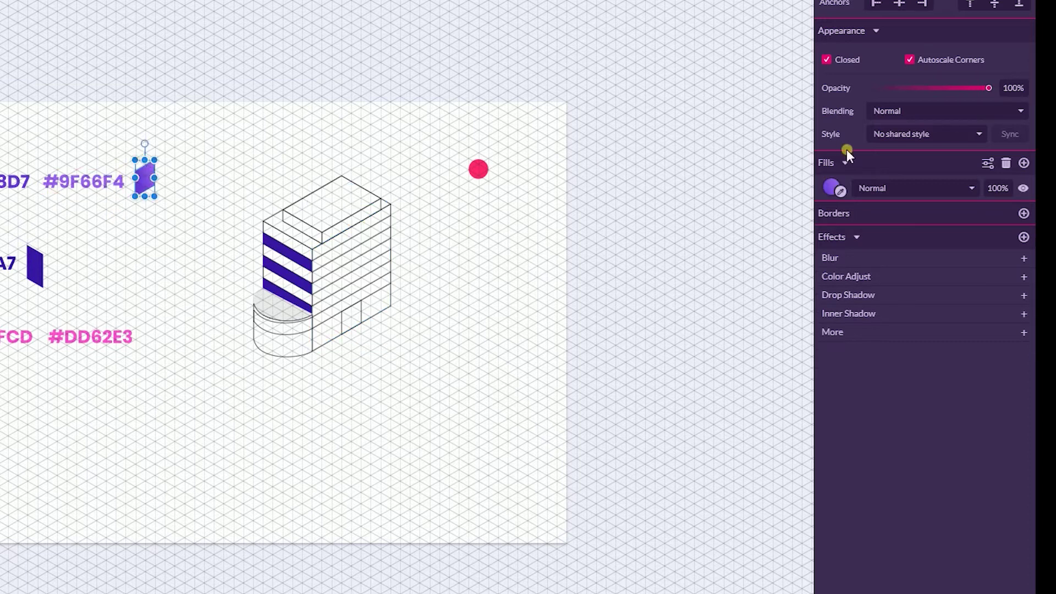
left_click(834, 187)
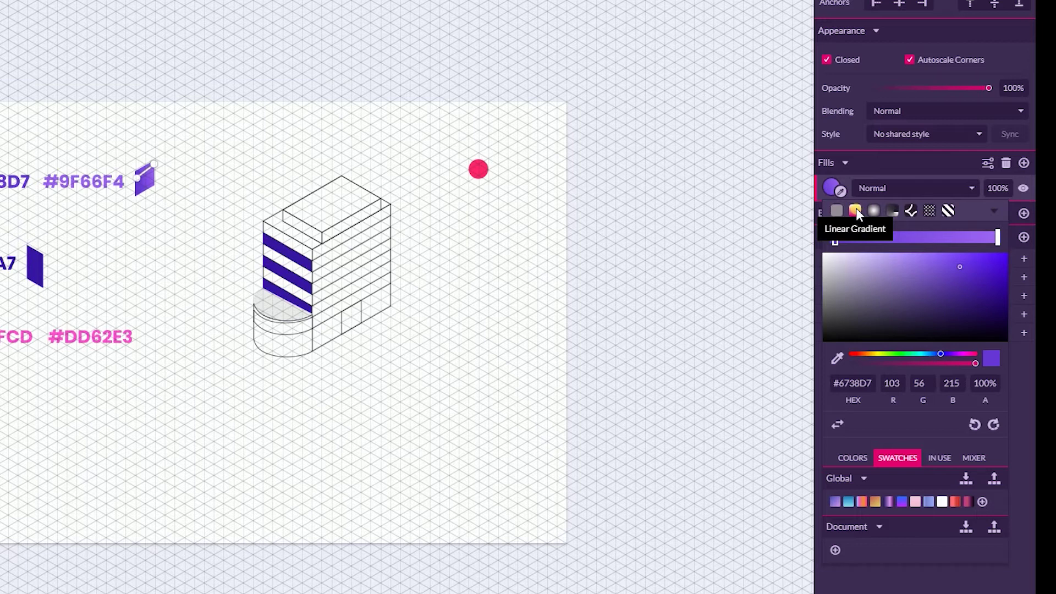
left_click(835, 550)
Fill the building's front wall with the saved linear gradient running from #6738D7 to #9F66F4
left_click(393, 306)
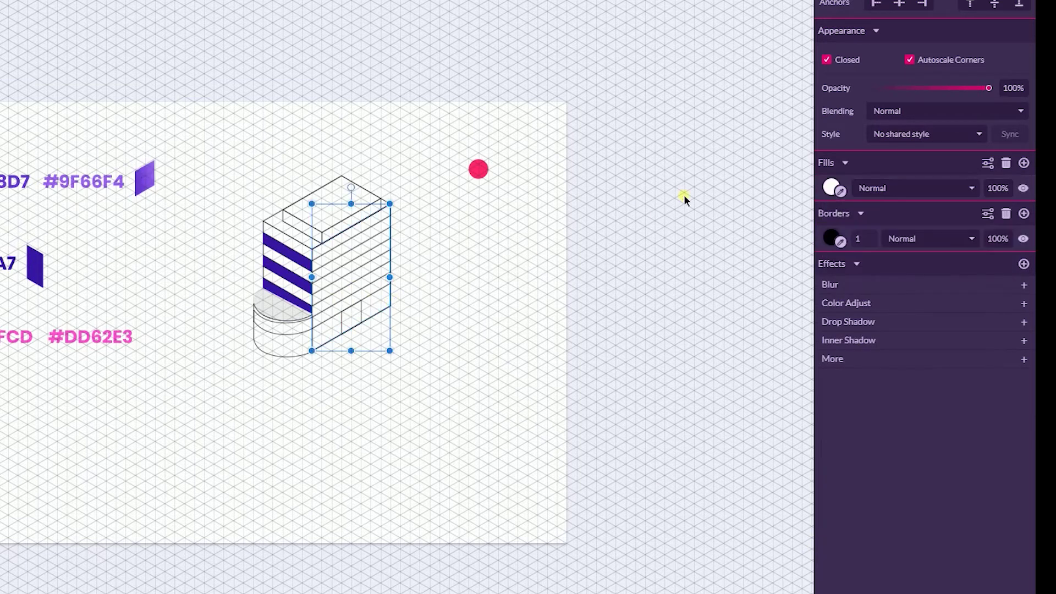
left_click(831, 187)
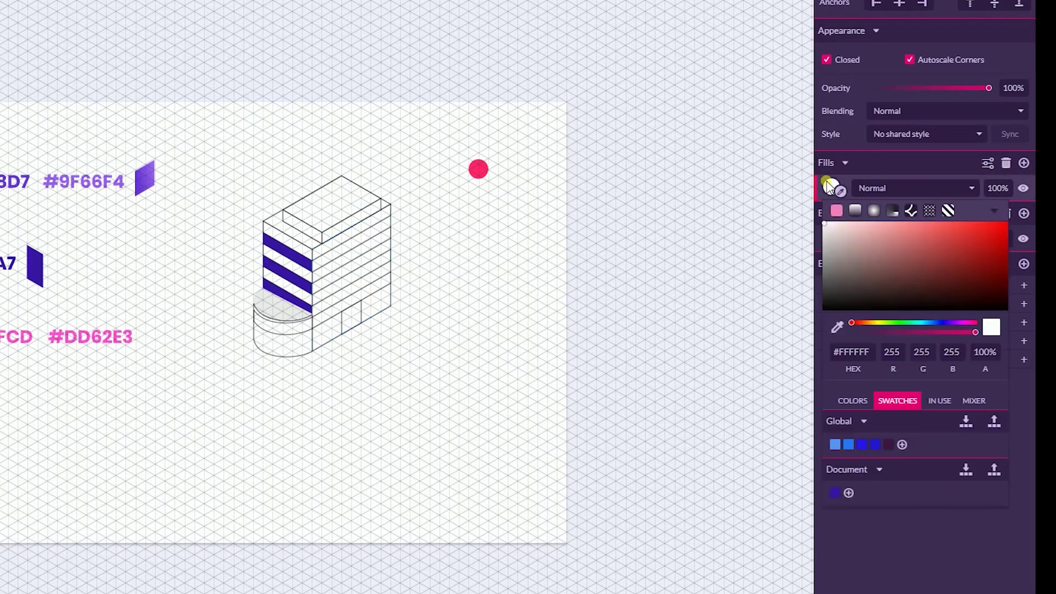
left_click(854, 207)
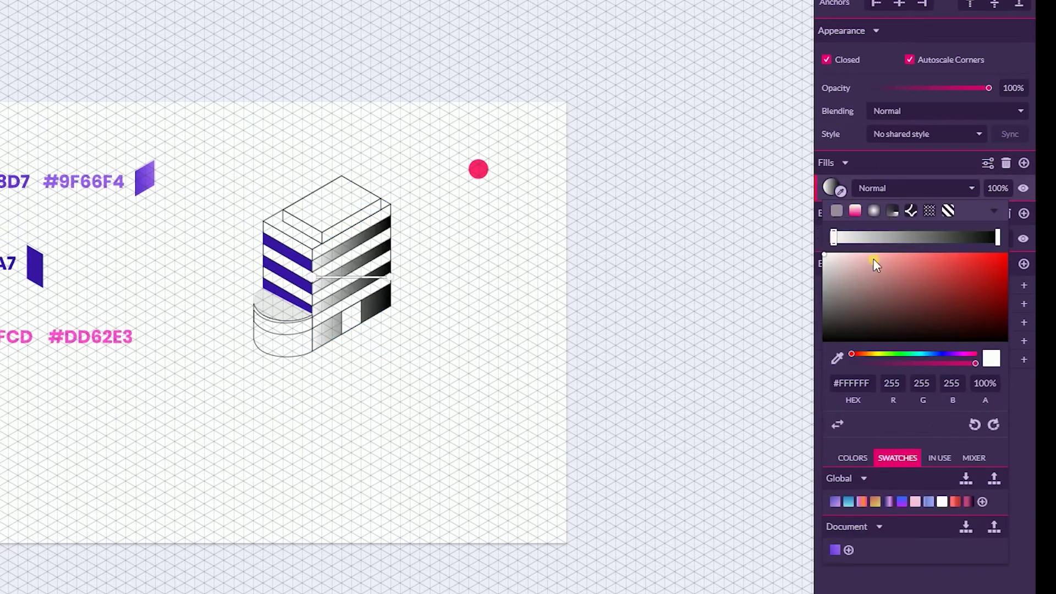
left_click(835, 551)
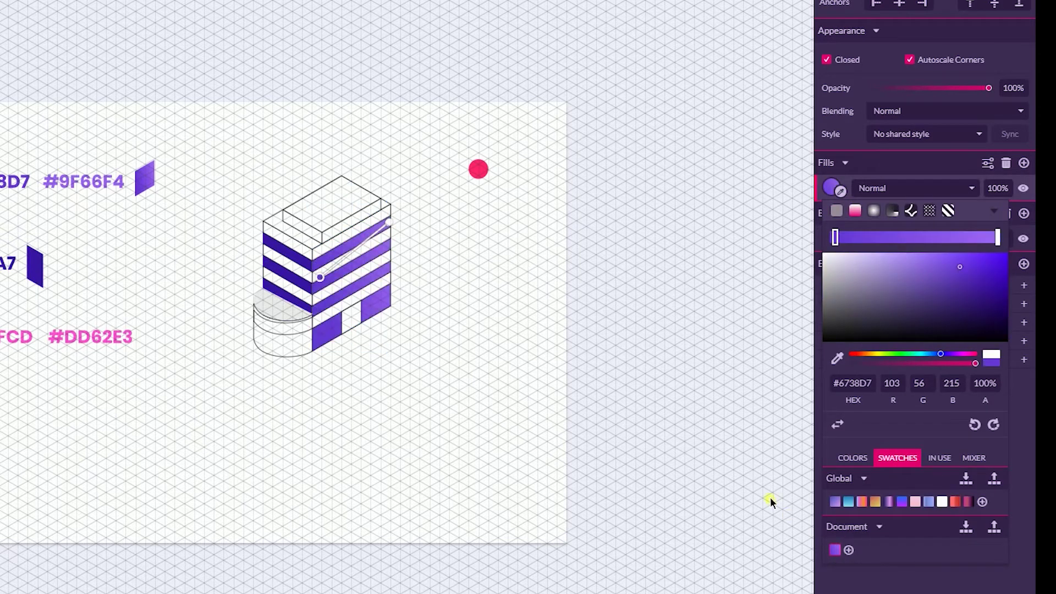
left_click(389, 223)
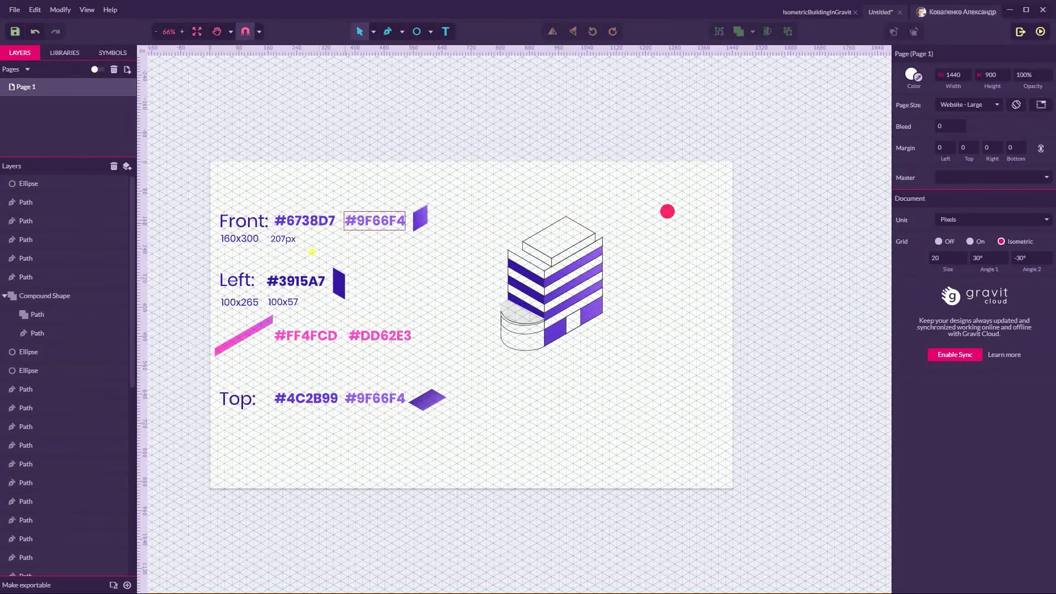
Examine the Top colour codes against the Front ones and the gradient fill of the Top reference shape
left_click(310, 398)
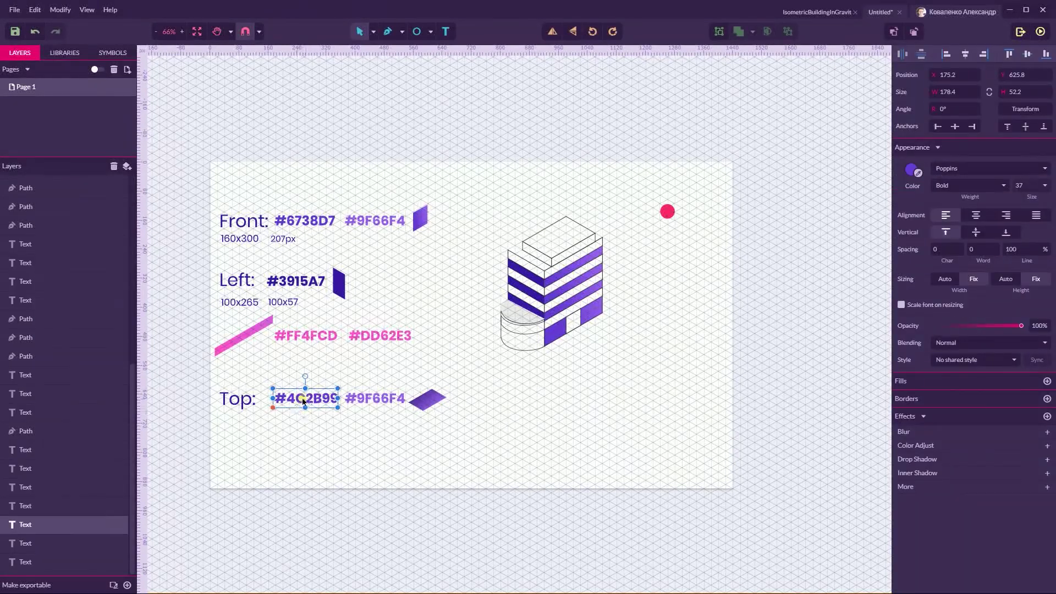
left_click(309, 223)
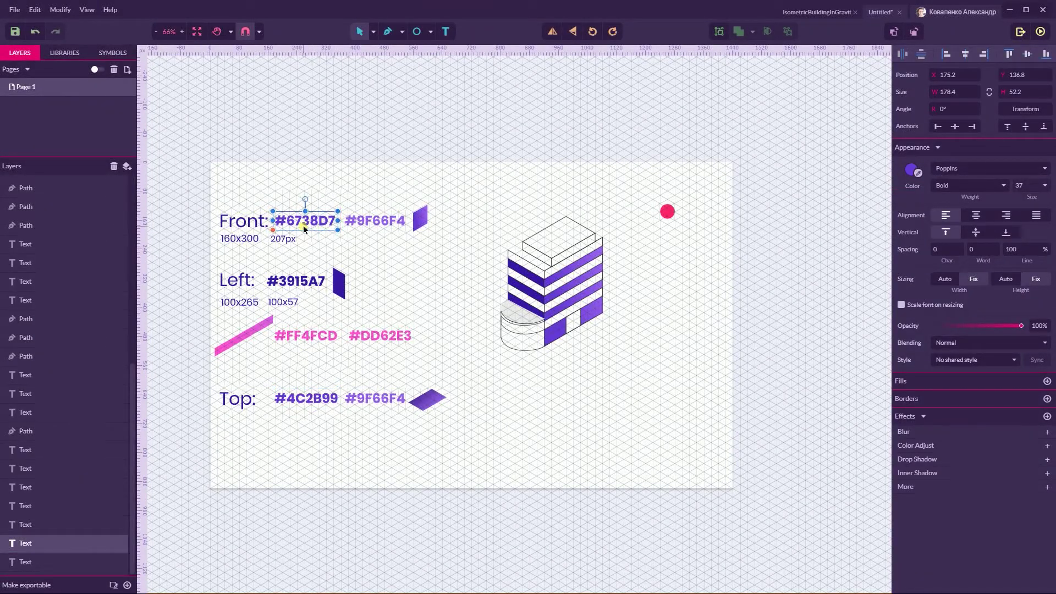
left_click(310, 400)
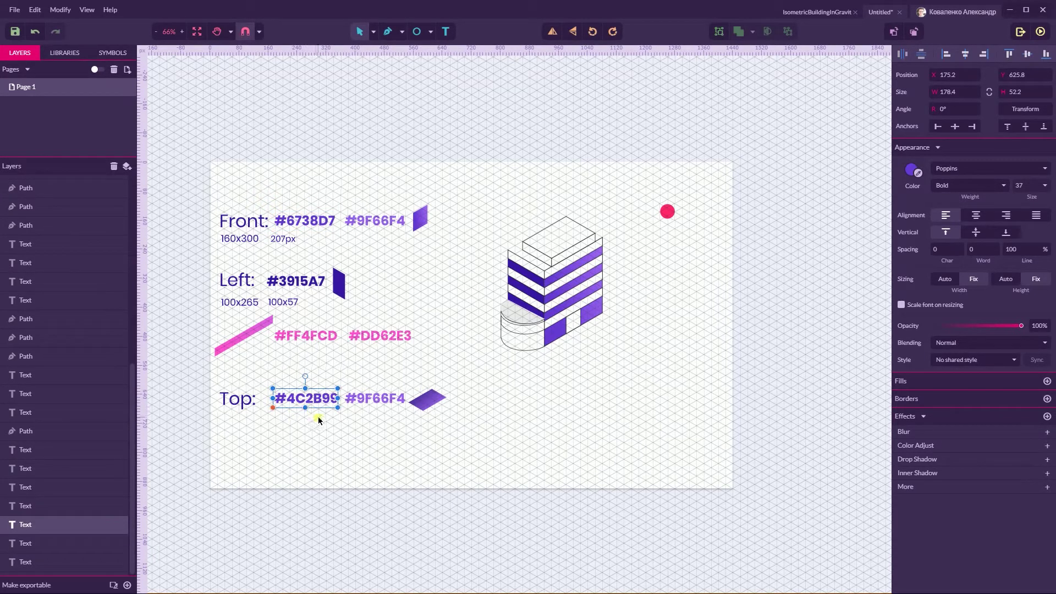
left_click(429, 399)
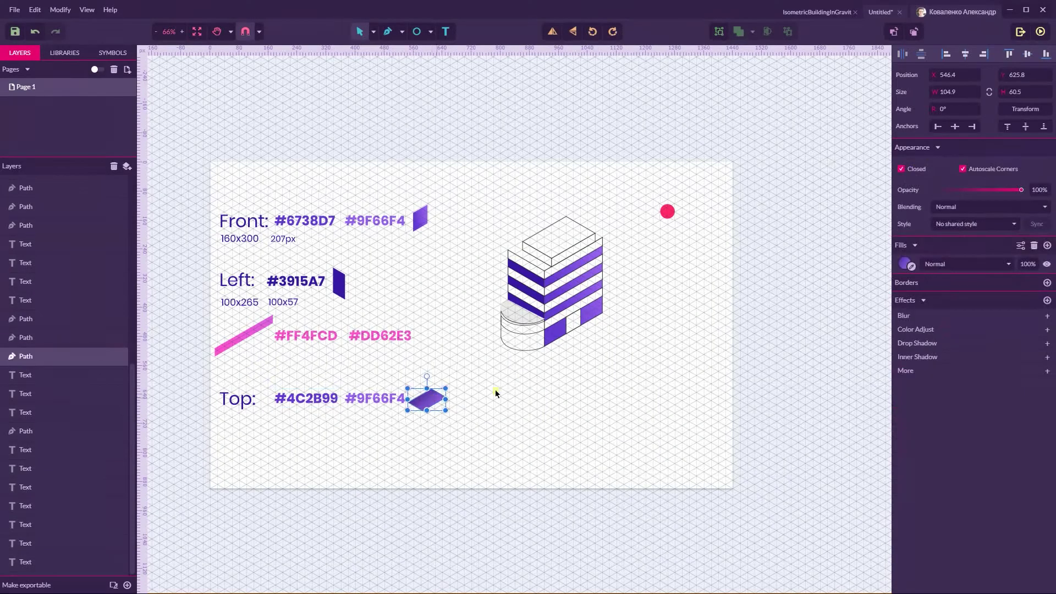
left_click(903, 264)
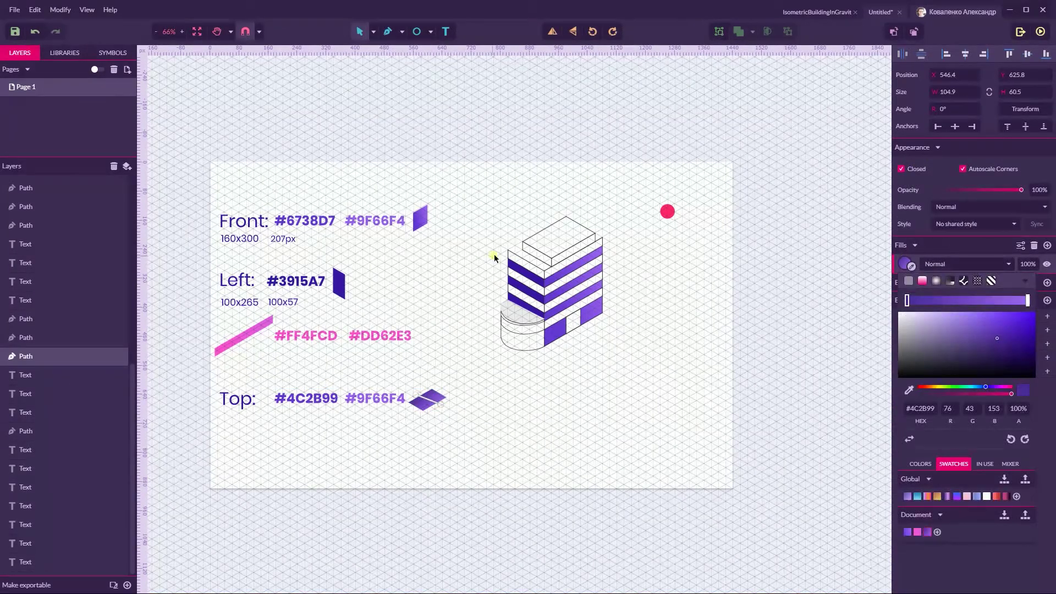
Fill the main roof with the saved purple linear gradient starting at #4C2B99 and adjust both gradient ends across the roof
left_click(553, 239)
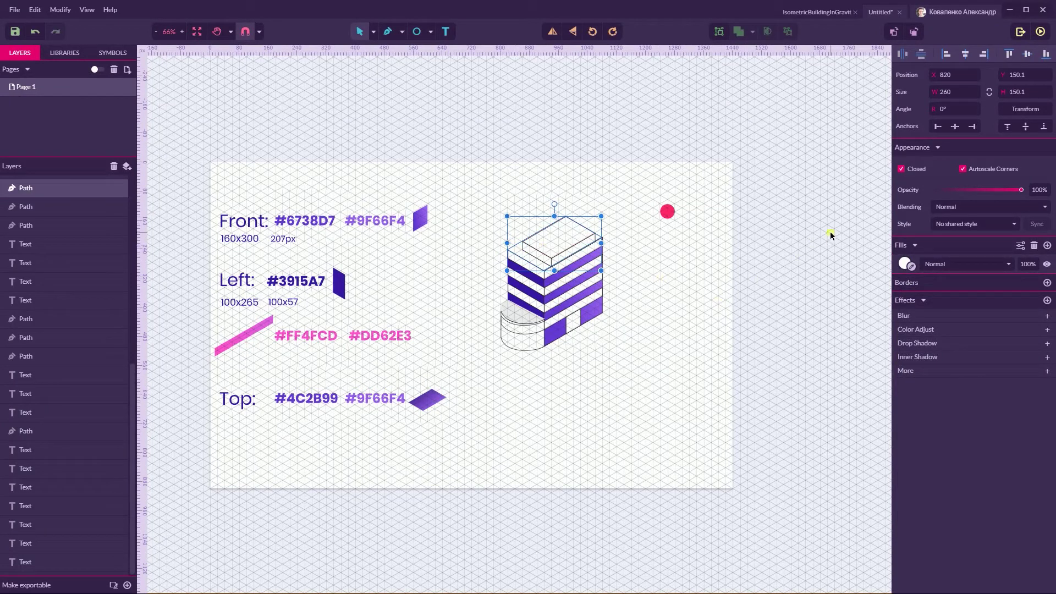
left_click(904, 264)
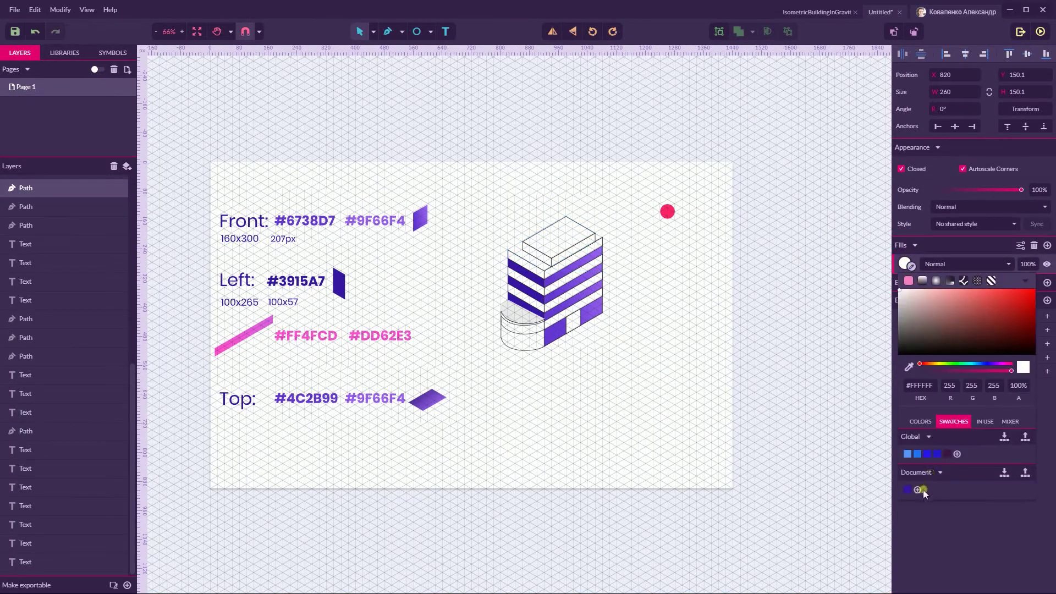
left_click(923, 281)
left_click(929, 532)
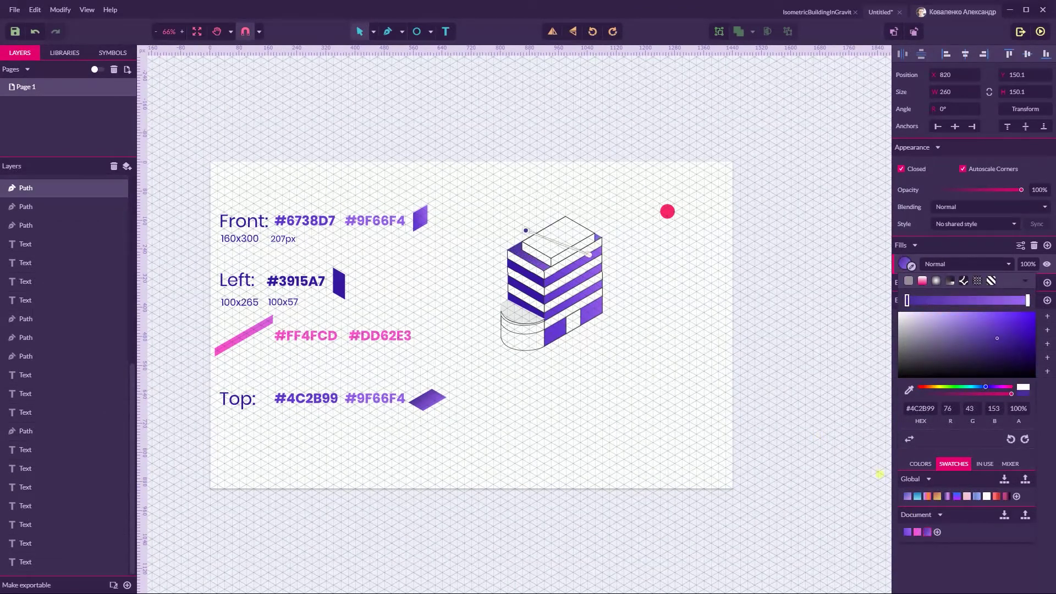
left_click_drag(589, 255, 595, 247)
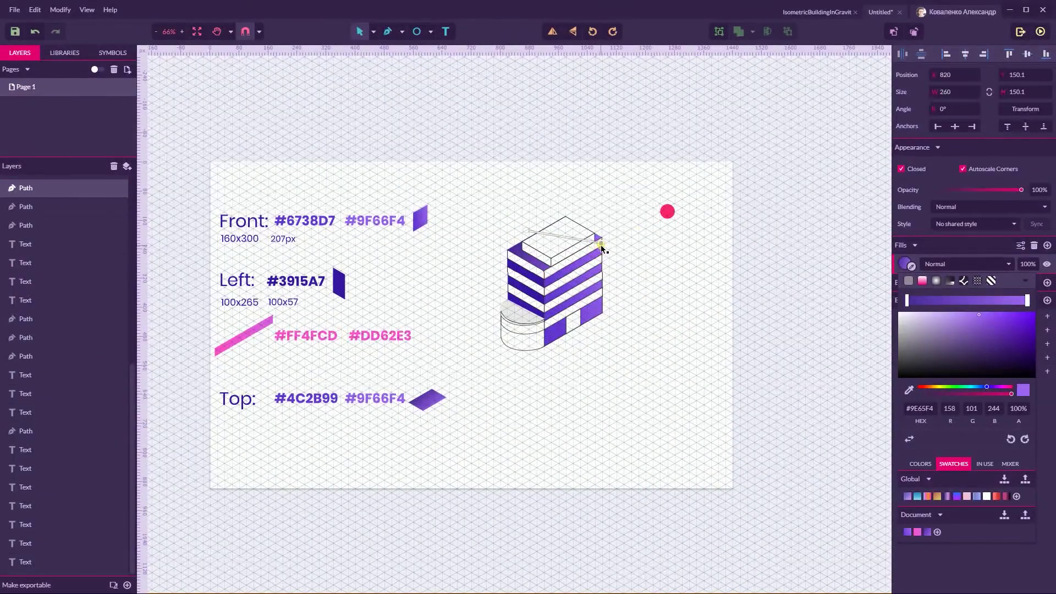
left_click_drag(529, 230, 524, 235)
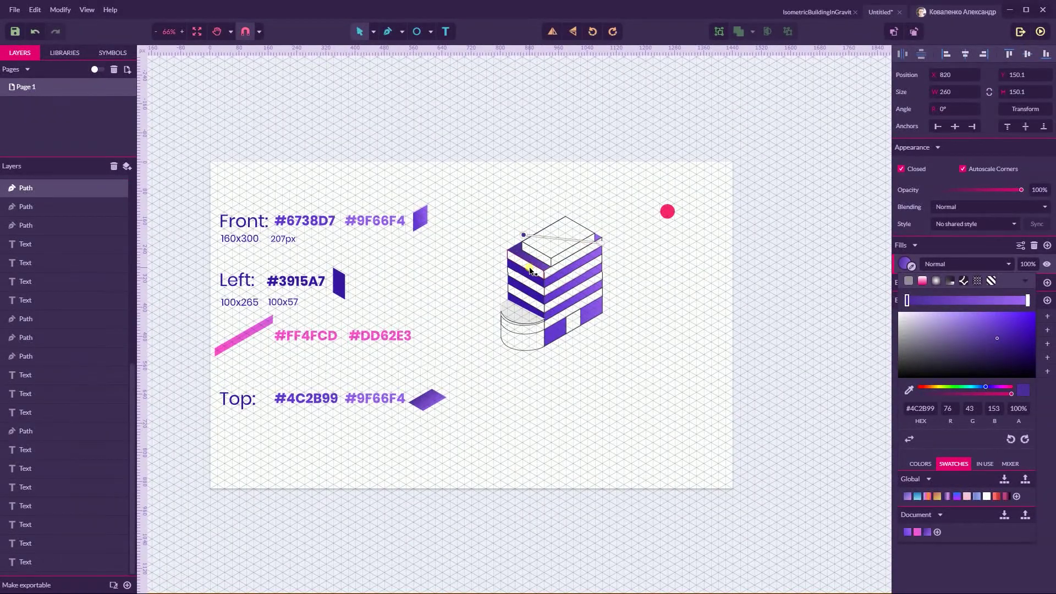
scroll(529, 269, "up", 5)
key("space")
left_click_drag(428, 143, 400, 83)
left_click(458, 257)
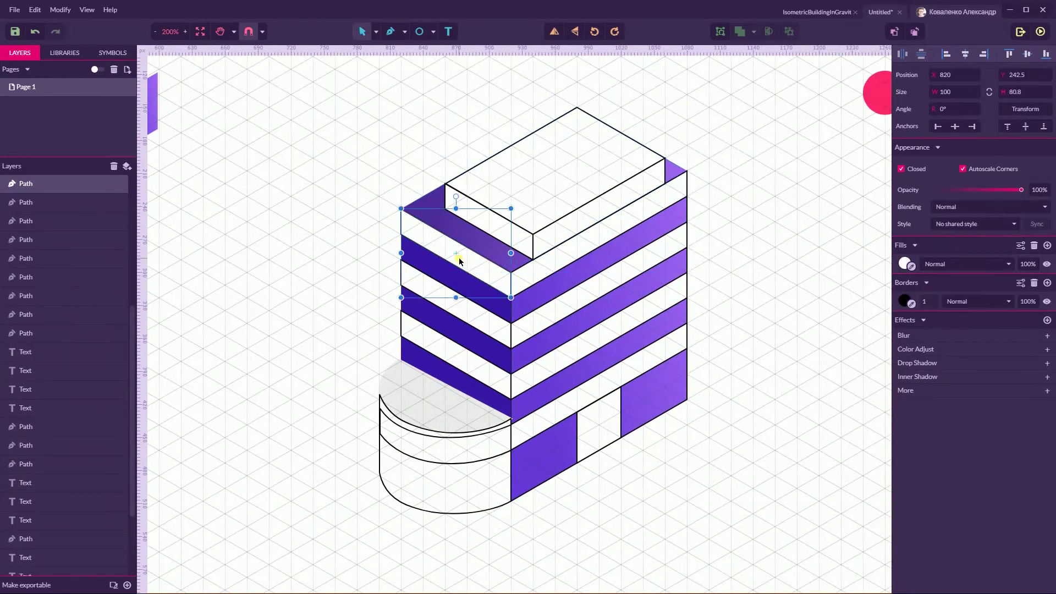
left_click(453, 312, "shift")
left_click(454, 362, "shift")
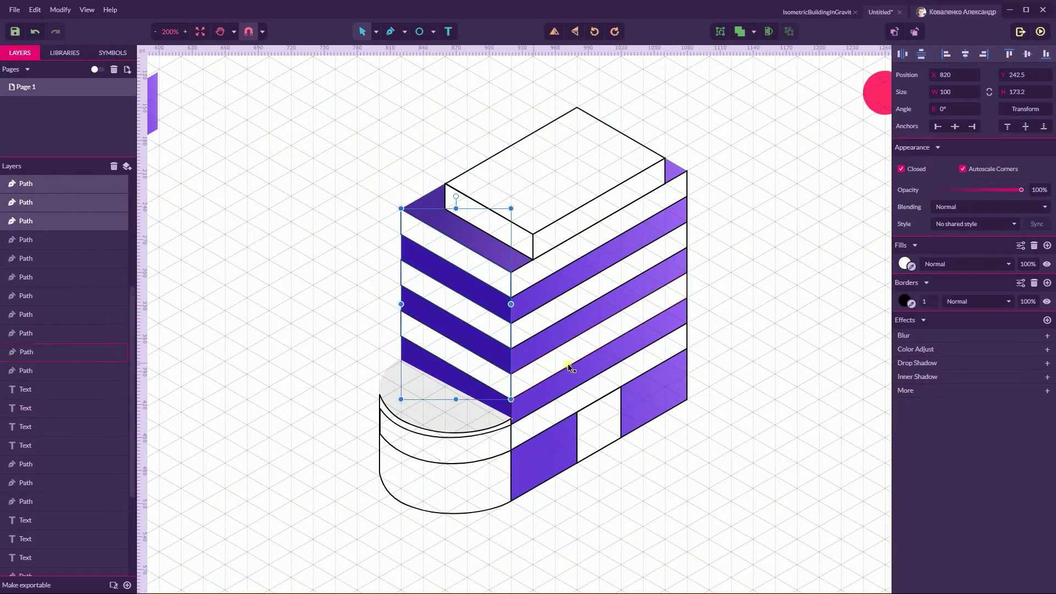
left_click(577, 353, "shift")
left_click(556, 266)
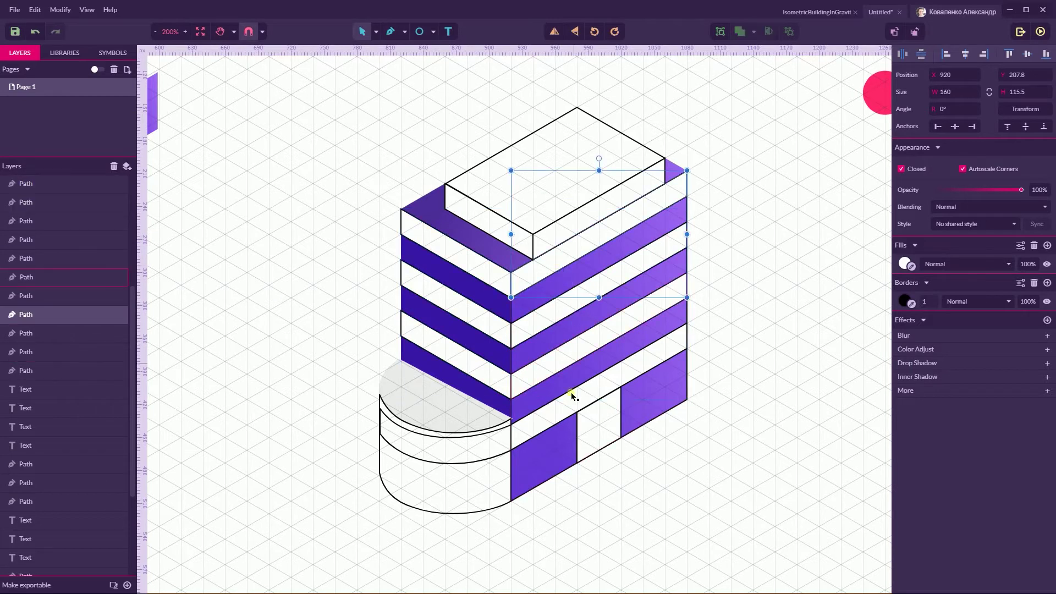
Remove the borders from the three white stripes on the left wall and the four on the front wall
left_click(469, 268)
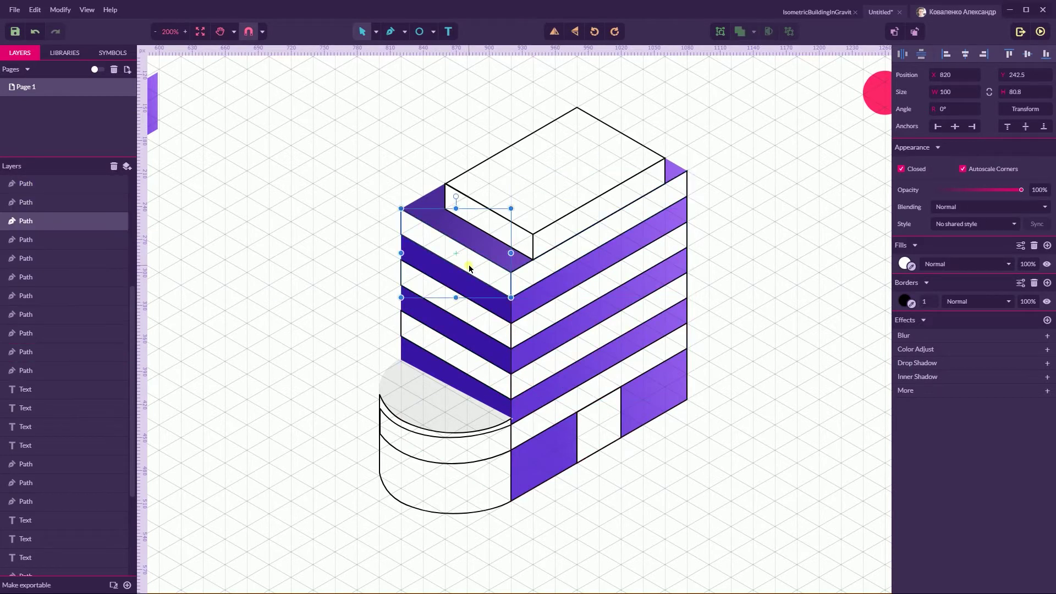
left_click(479, 315, "shift")
left_click(471, 366, "shift")
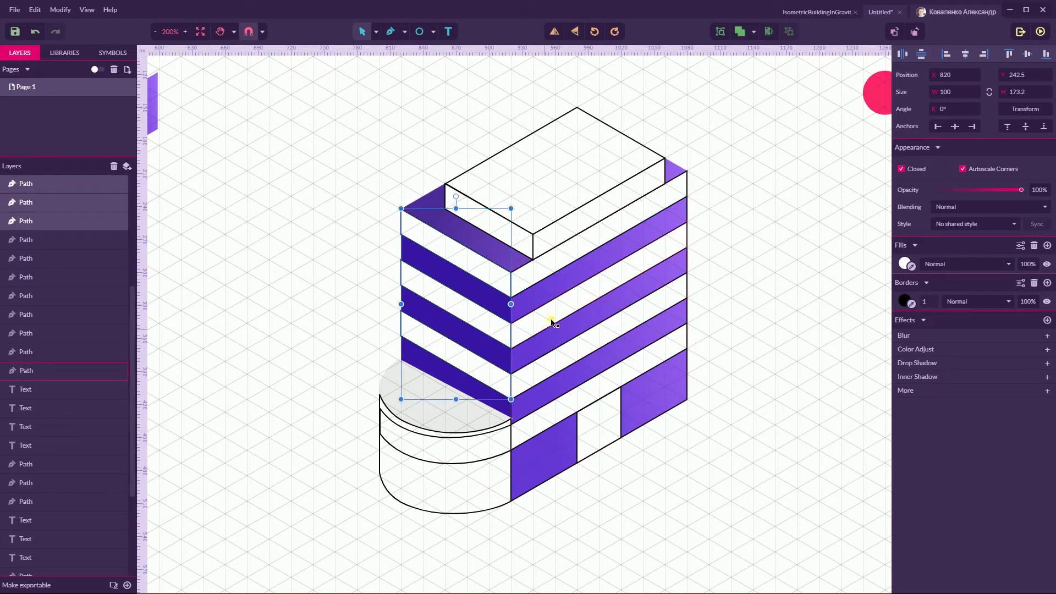
left_click(550, 325, "shift")
left_click(557, 372, "shift")
left_click(562, 277, "shift")
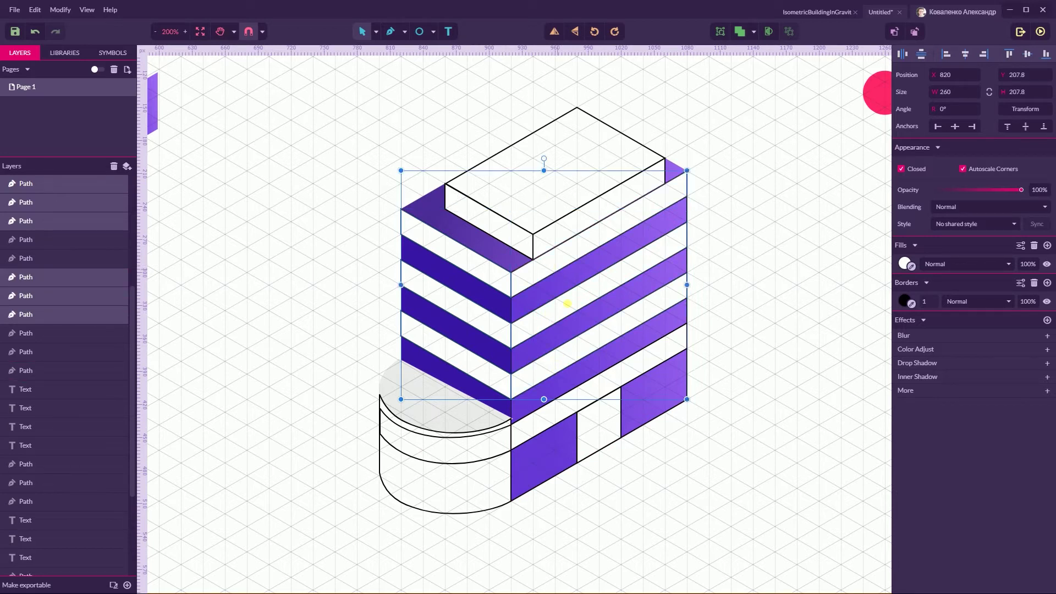
left_click(555, 426, "shift")
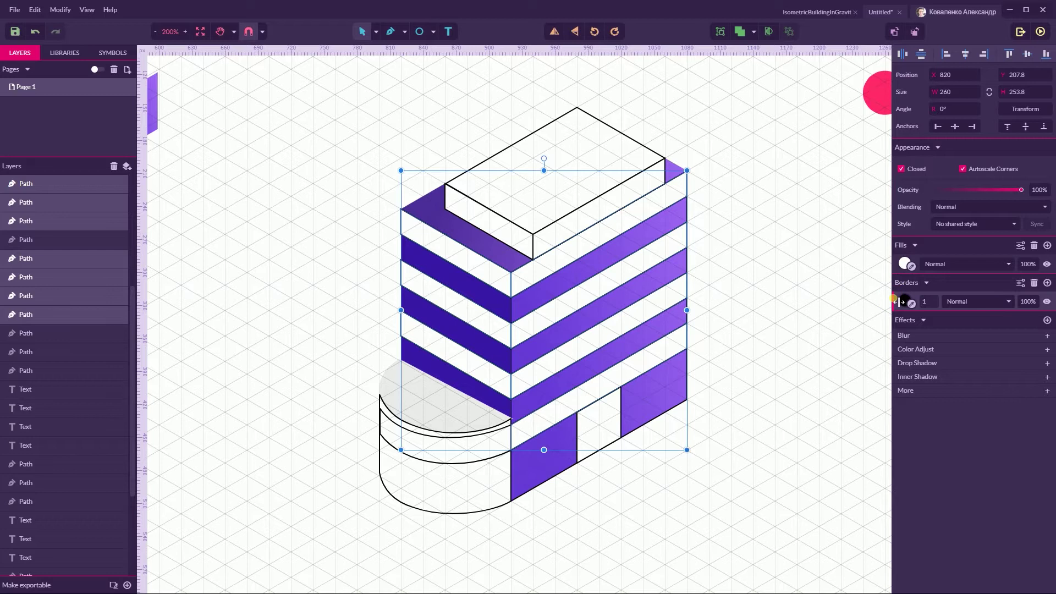
left_click(1035, 282)
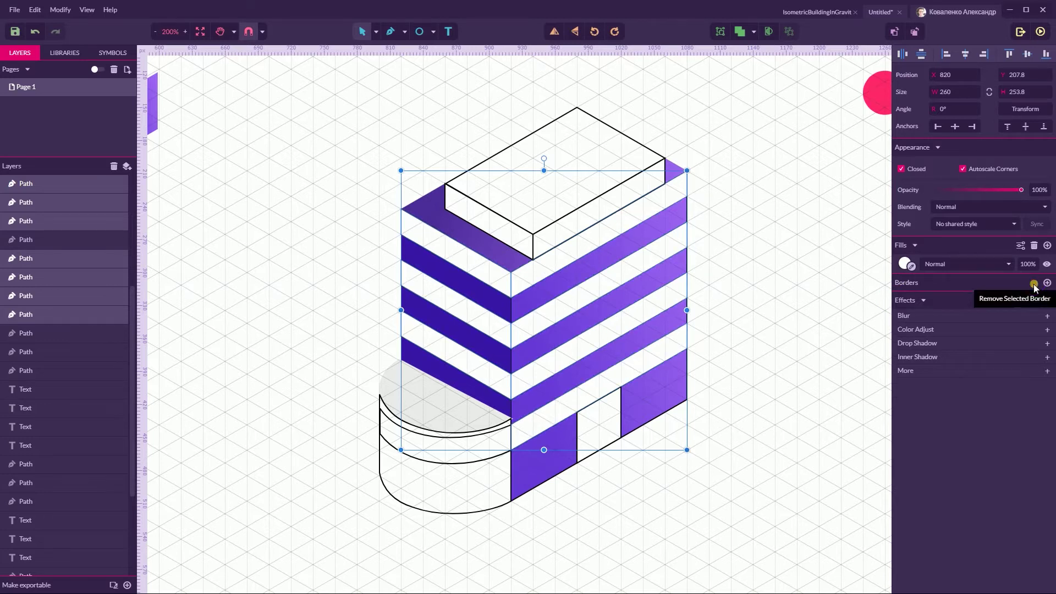
Fill the selected stripes with the saved pink linear gradient from #FF4FCD to #DD62E3 and adjust both gradient ends along the front wall
left_click(904, 263)
left_click(924, 280)
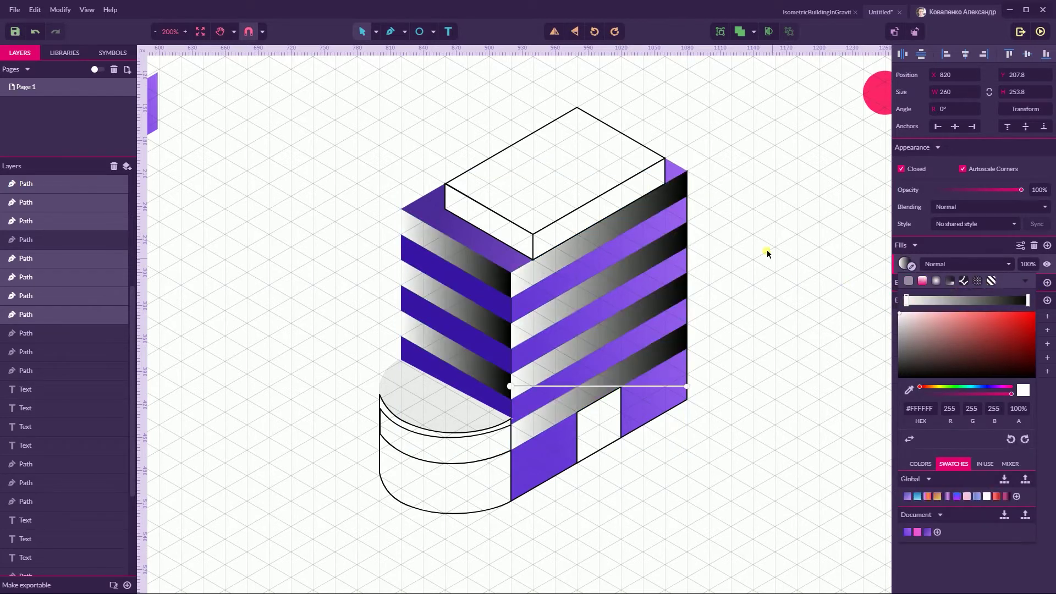
left_click(918, 532)
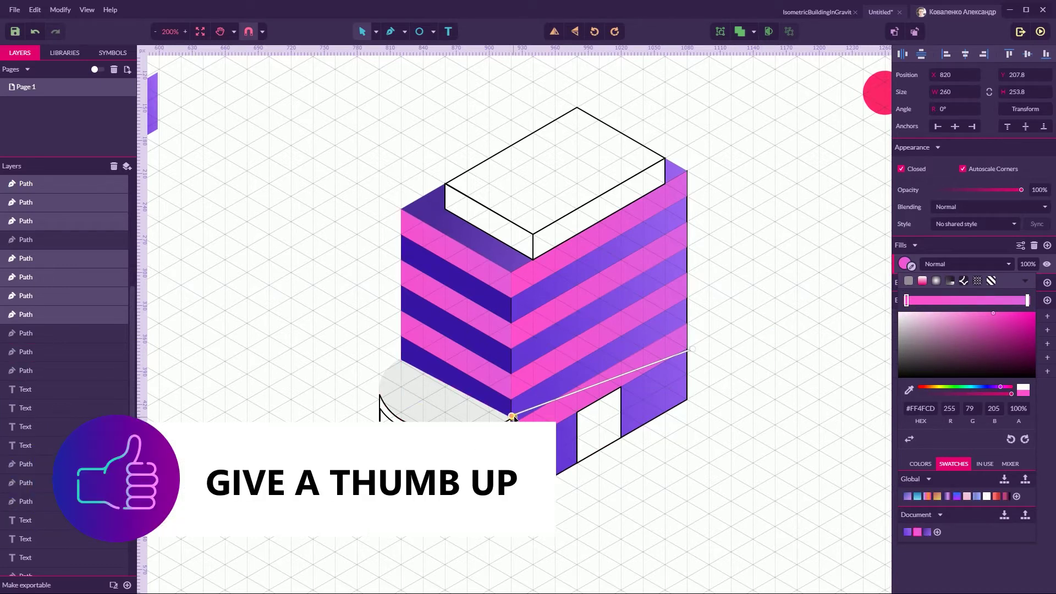
left_click_drag(512, 416, 515, 388)
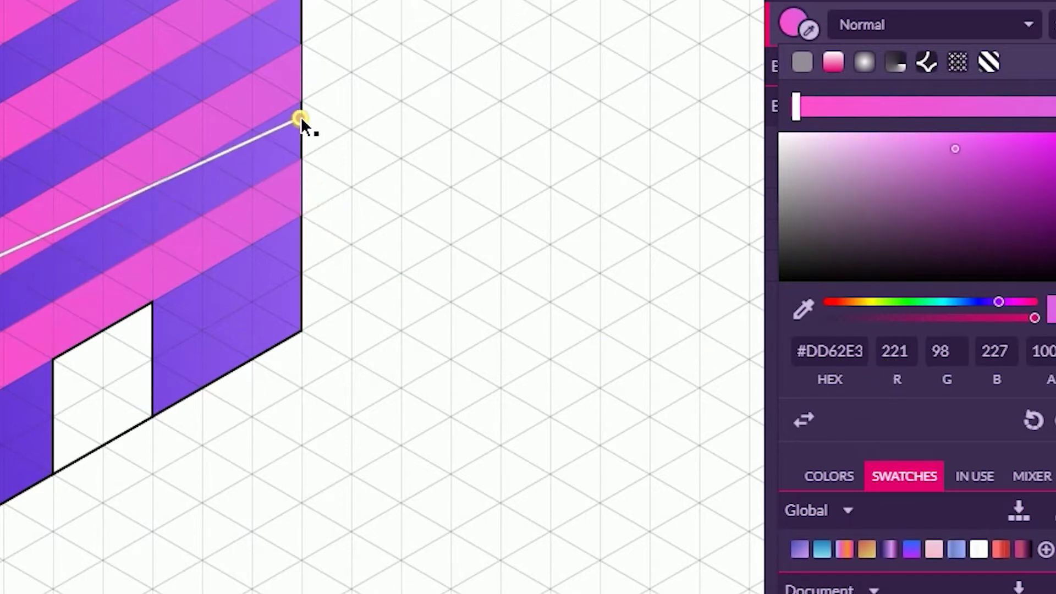
left_click_drag(306, 99, 313, 95)
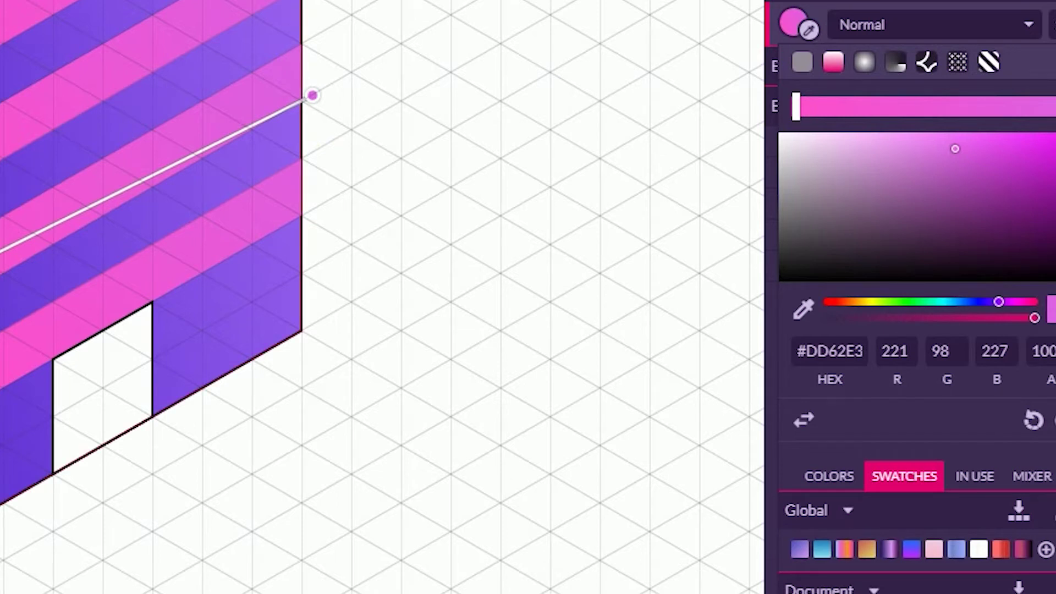
Brighten the stripes' gradient end colour to #F46DFB and realign that gradient end with the front wall's outer edge
mouse_move(313, 97)
left_mouse_down()
mouse_move(325, 71)
mouse_move(319, 77)
left_mouse_up()
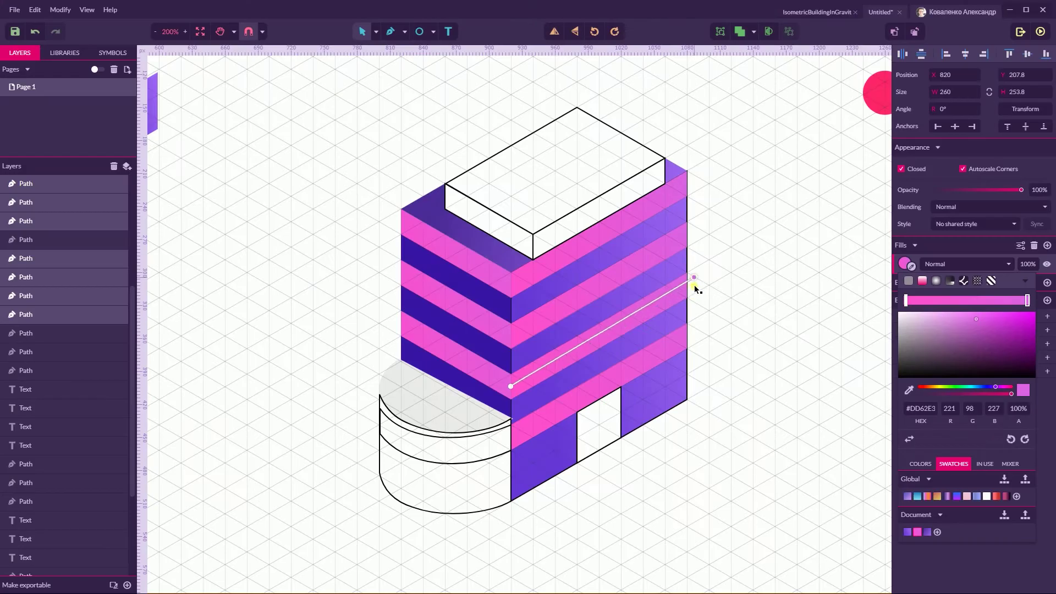
mouse_move(695, 288)
left_mouse_down()
mouse_move(689, 301)
mouse_move(691, 287)
left_mouse_up()
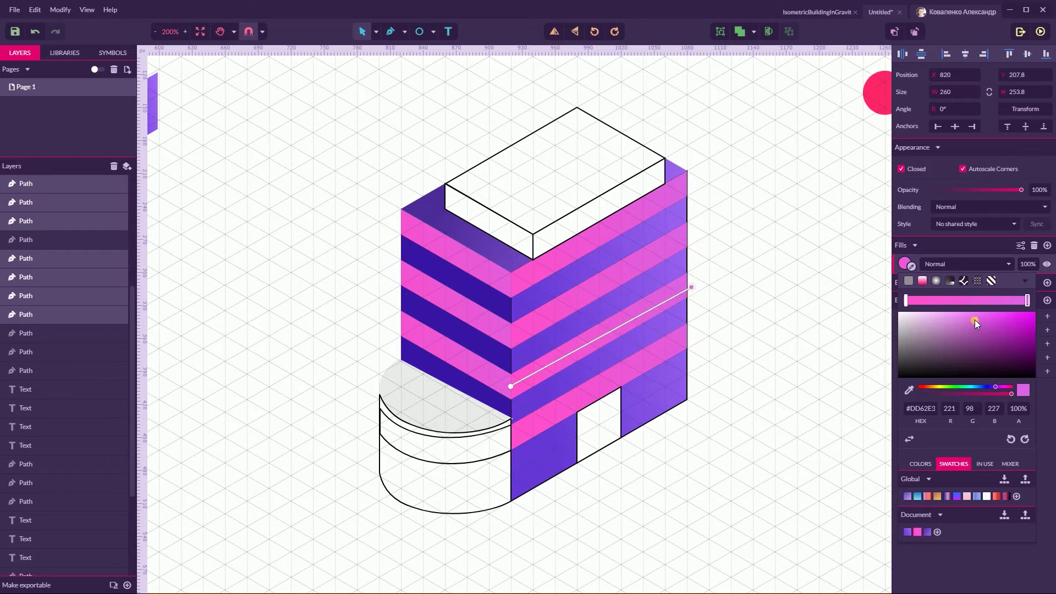
left_click_drag(975, 317, 976, 312)
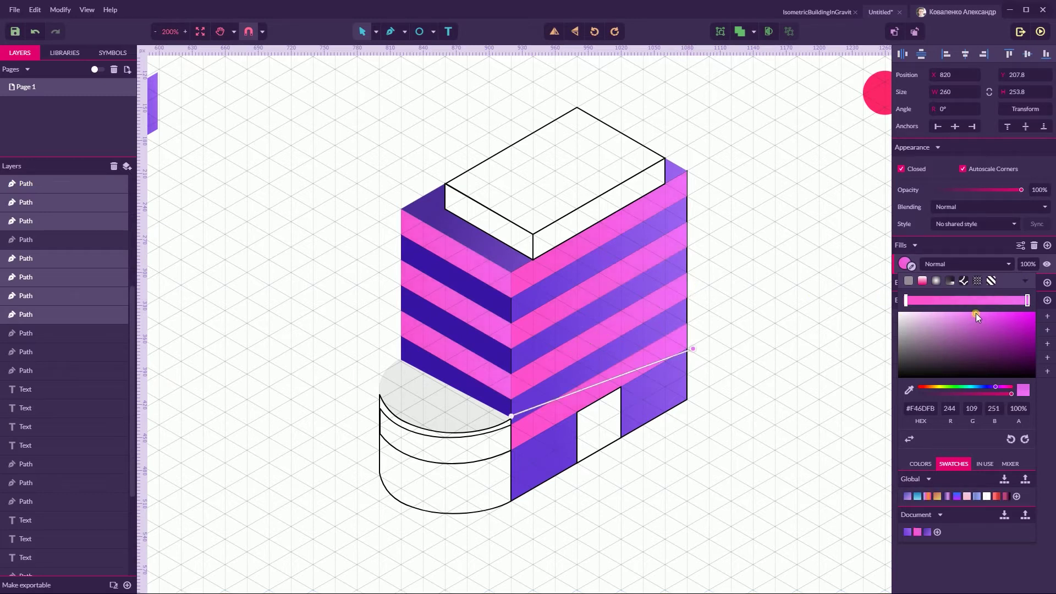
left_click_drag(694, 349, 691, 292)
left_click(732, 311)
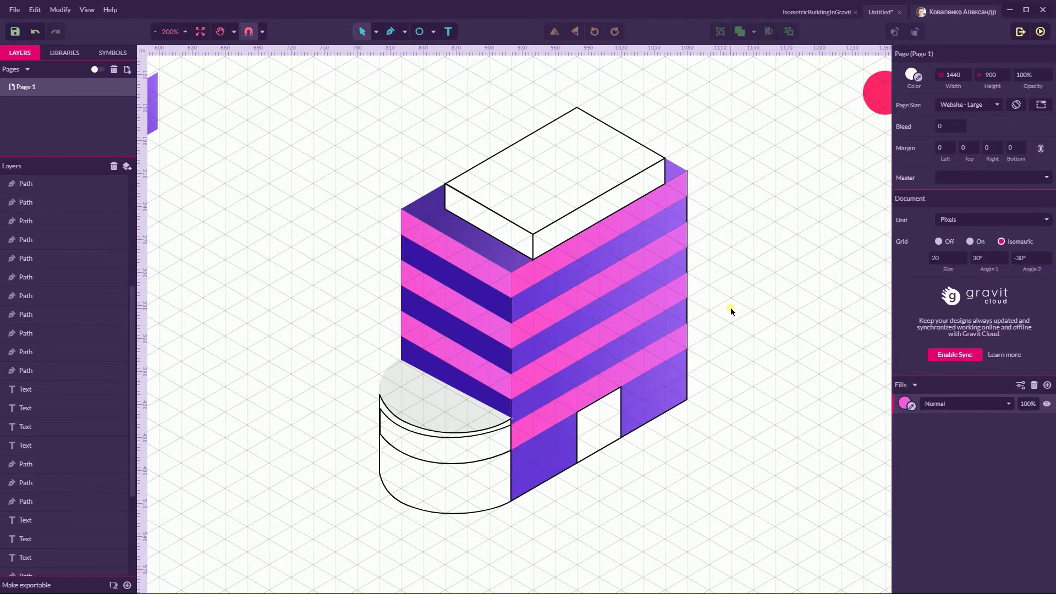
Remove the black border from the front wall
left_click(687, 212)
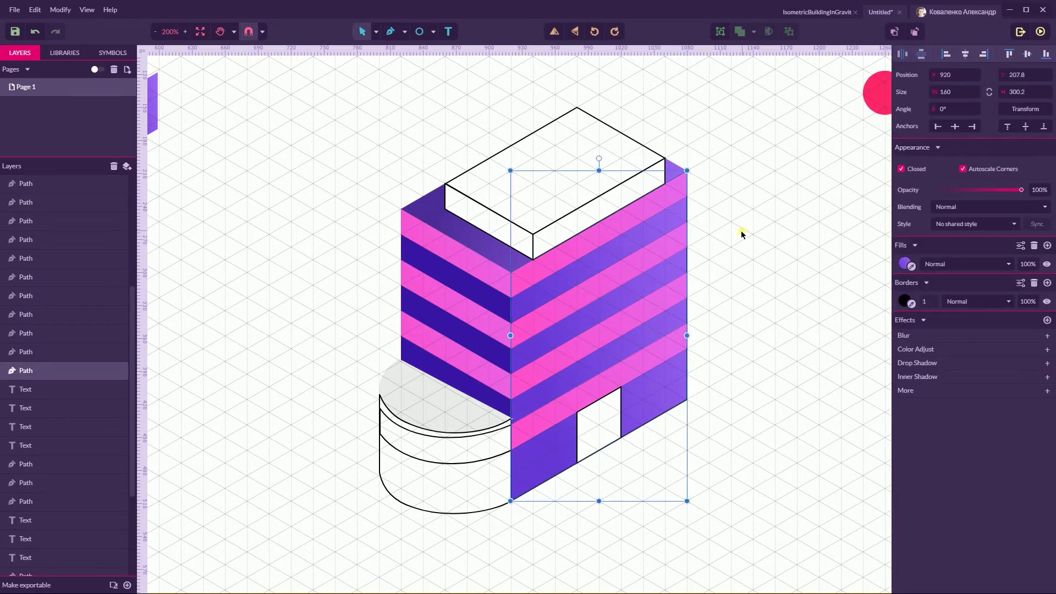
left_click(1034, 283)
left_click(827, 241)
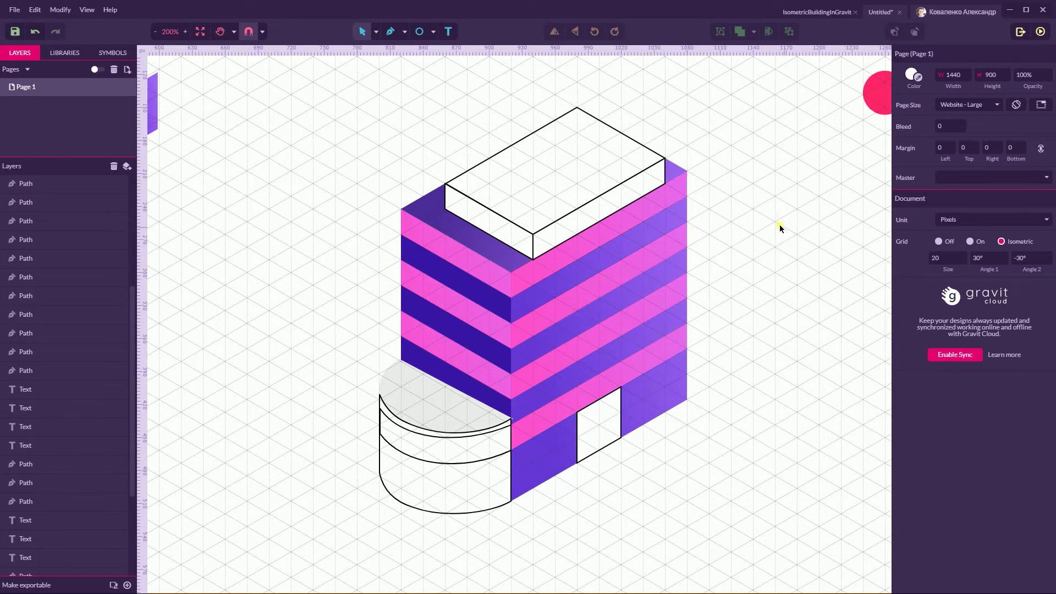
Copy the rooftop block's left face from the IsometricBuildingInGravit document, paste it beside the building and save its gradient as a document swatch
left_click(484, 225)
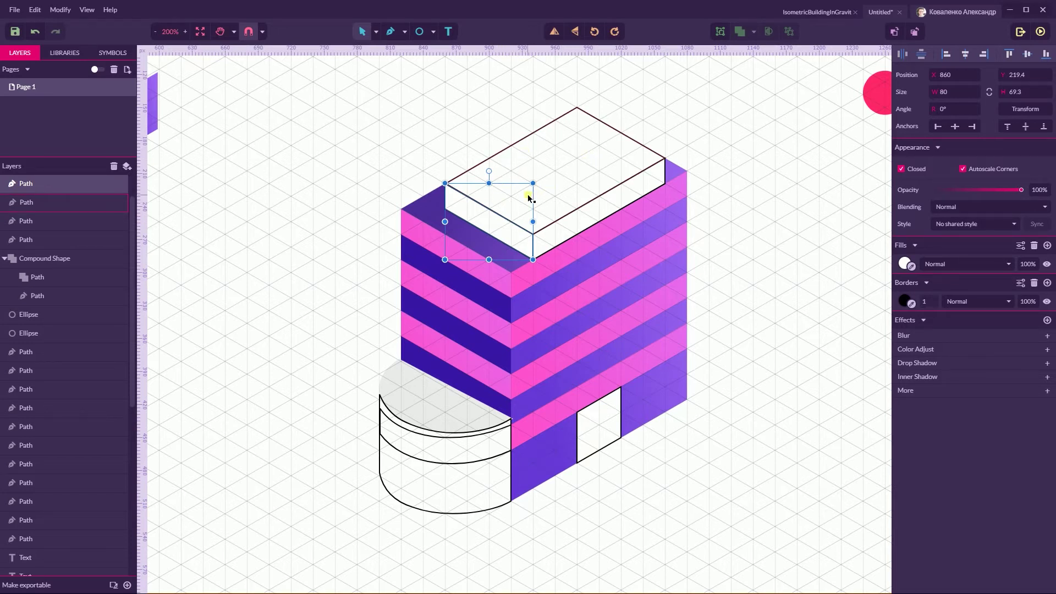
left_click(796, 12)
left_click(505, 234)
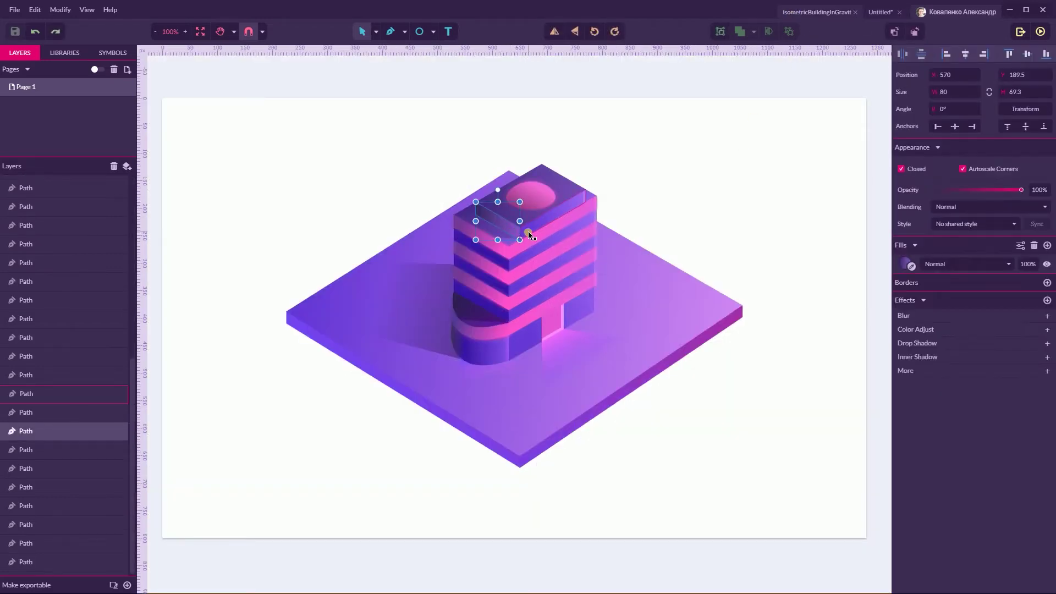
key("ctrl+c")
left_click(880, 12)
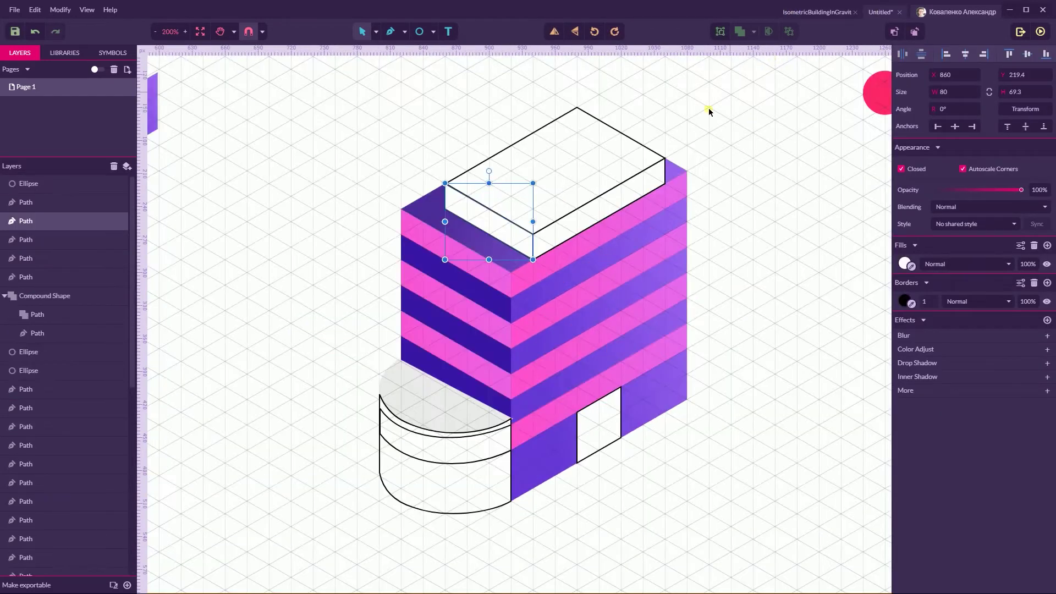
key("ctrl+v")
left_click_drag(192, 210, 321, 231)
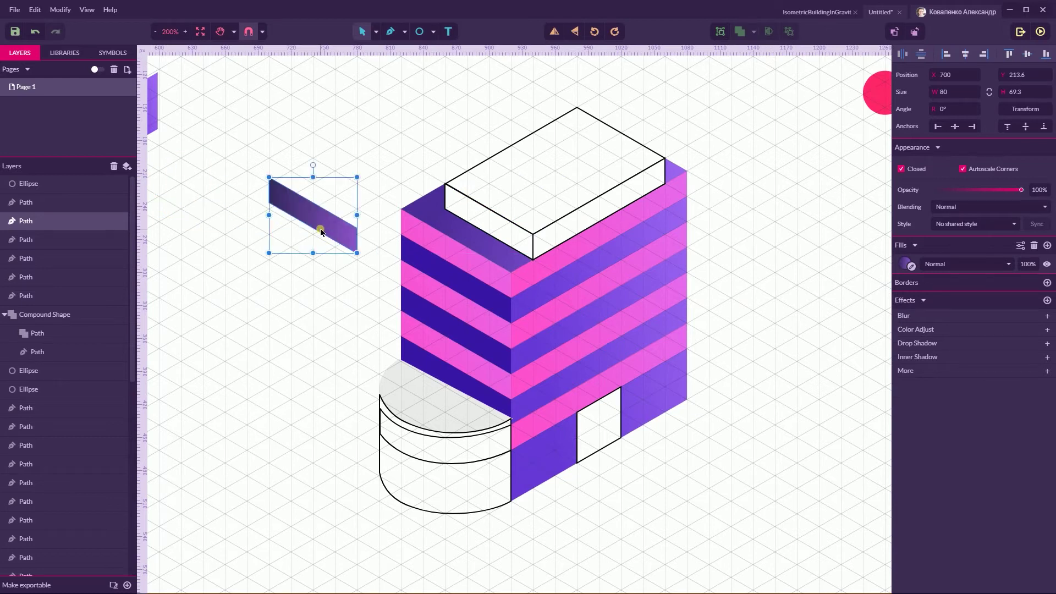
left_click(904, 263)
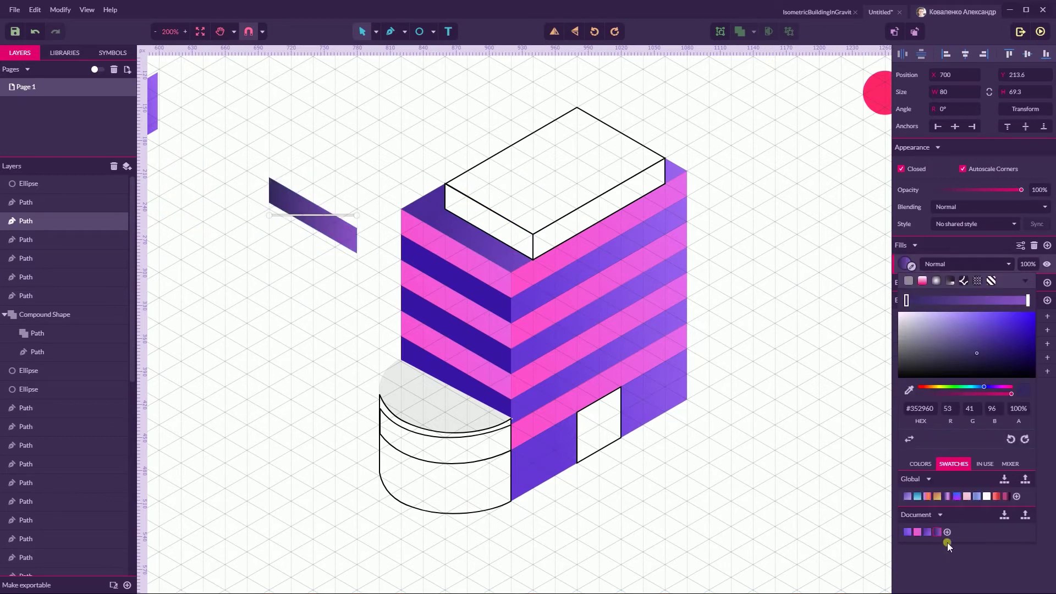
Remove the border from the rooftop block's left face and fill it with the saved linear gradient from #352960 to #8D53CC
left_click(493, 230)
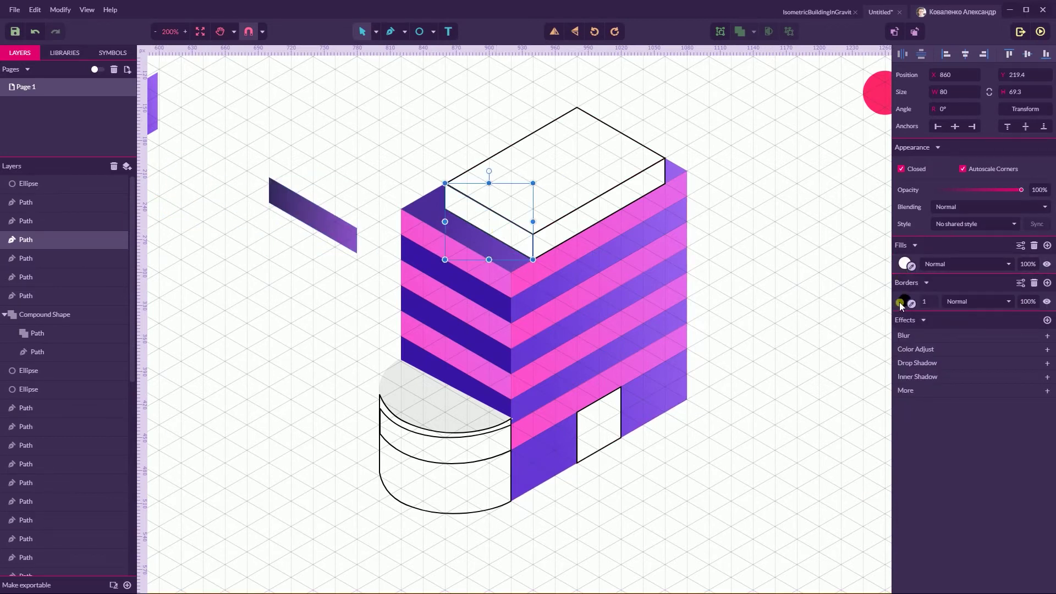
left_click(957, 302)
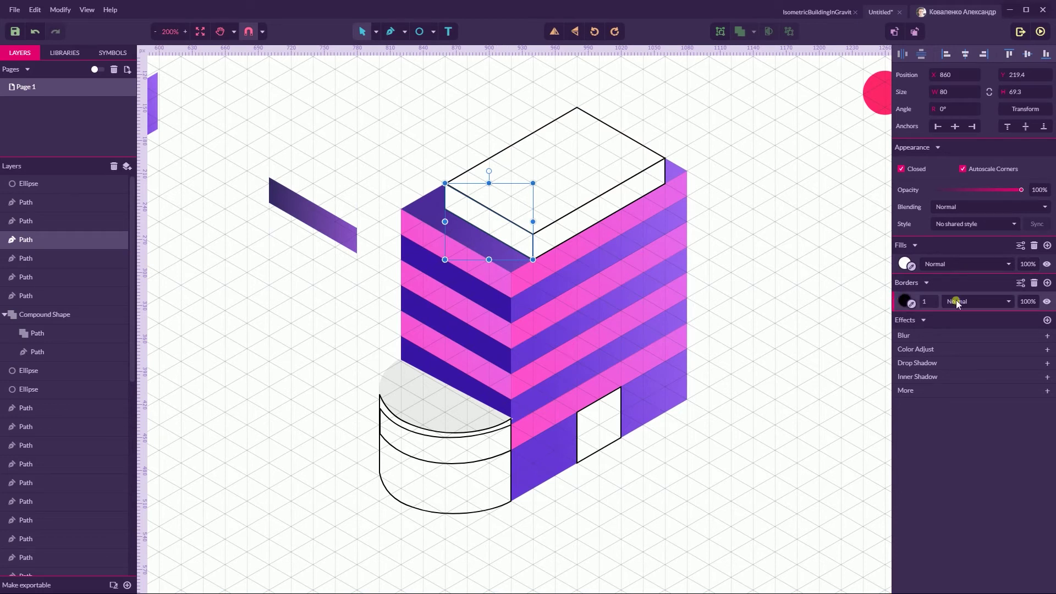
left_click(1034, 282)
left_click(903, 265)
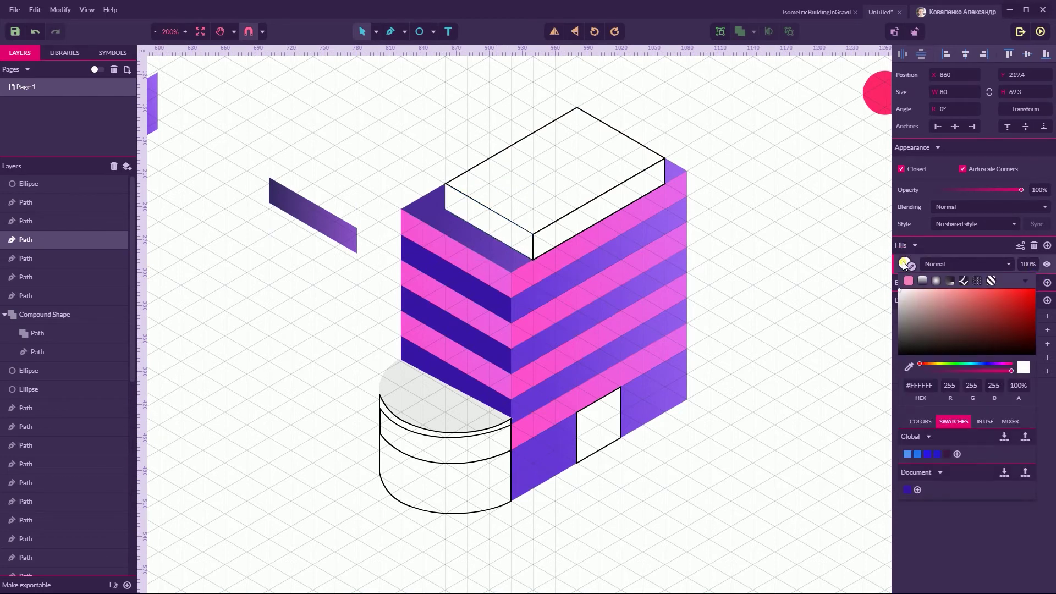
left_click(924, 280)
left_click(940, 531)
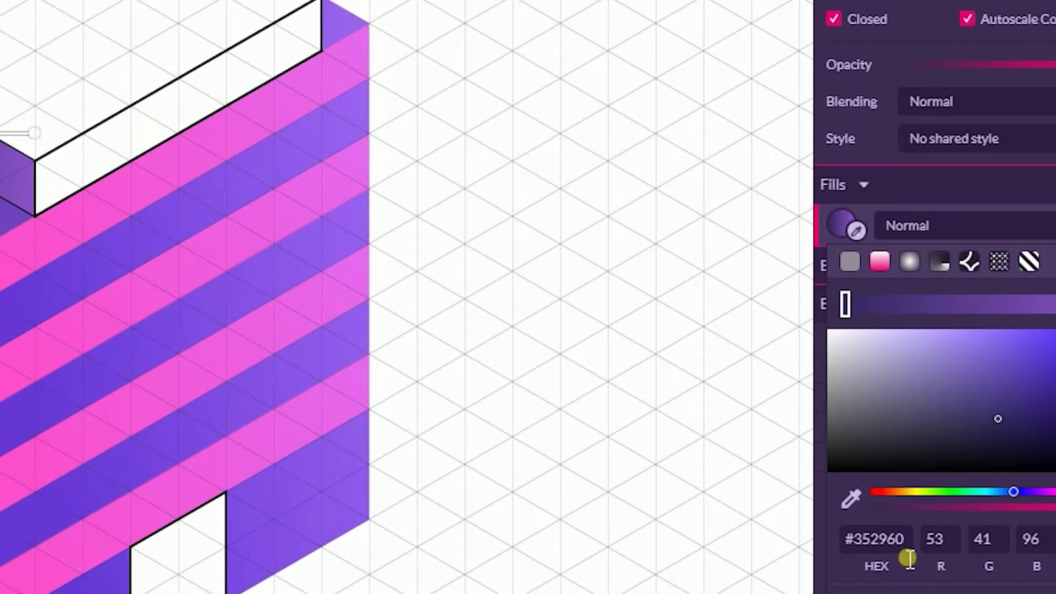
left_click(36, 133)
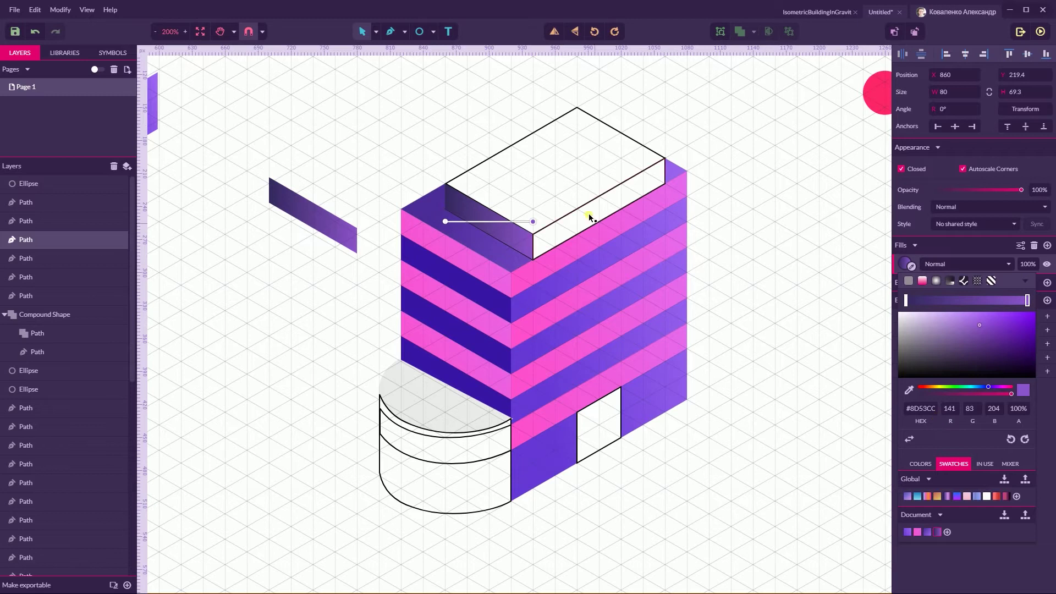
left_click(530, 159)
Copy the rooftop block's top and front faces from the reference document, paste them beside the building and save the top's gradient as a document swatch
left_click(808, 12)
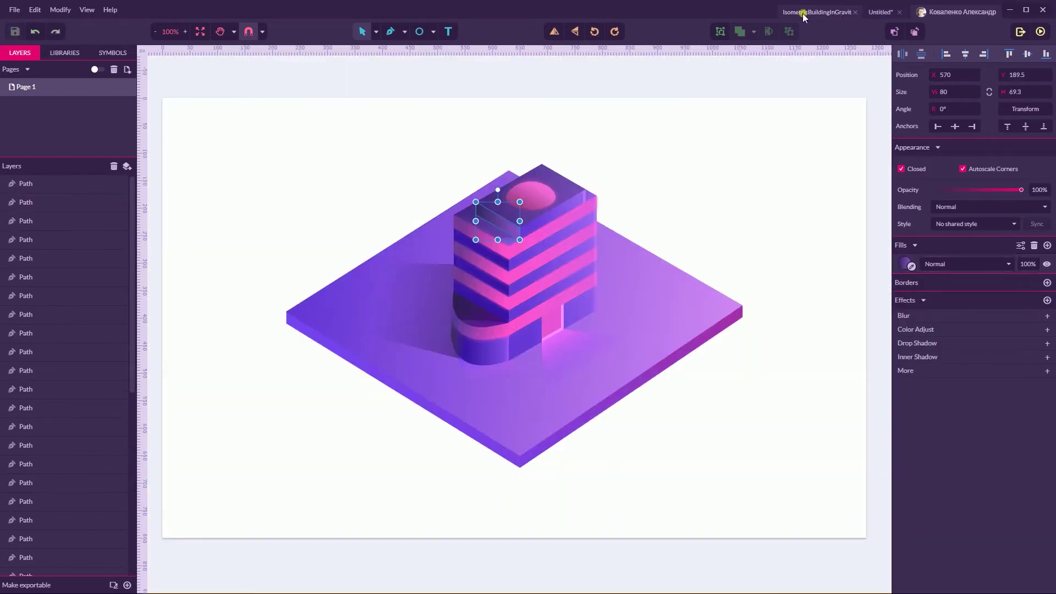
left_click(548, 175, "shift")
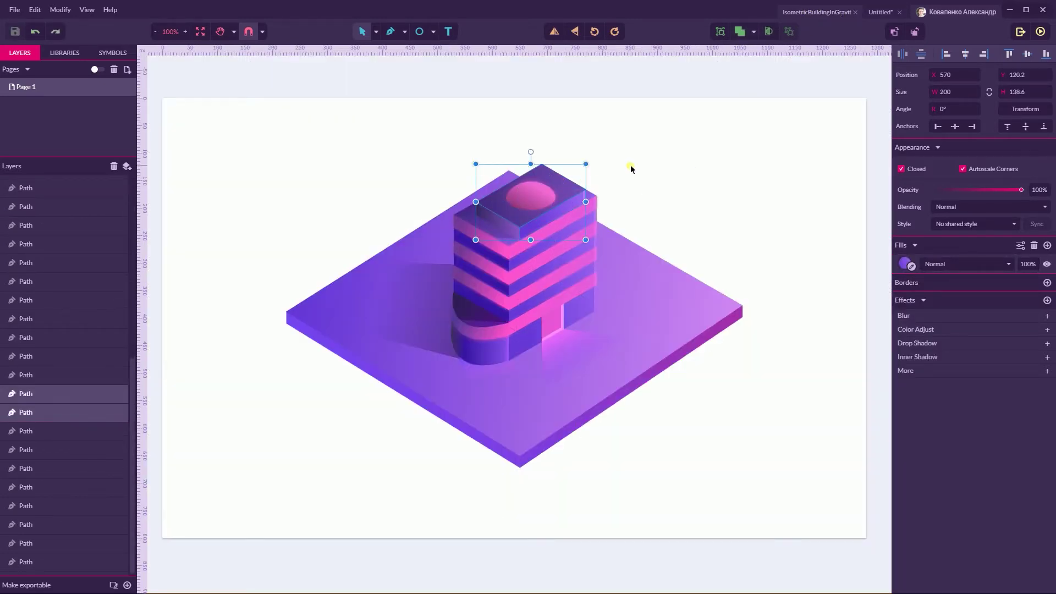
left_click(879, 12)
key("ctrl+v")
left_click_drag(314, 136, 452, 113)
left_click(412, 99)
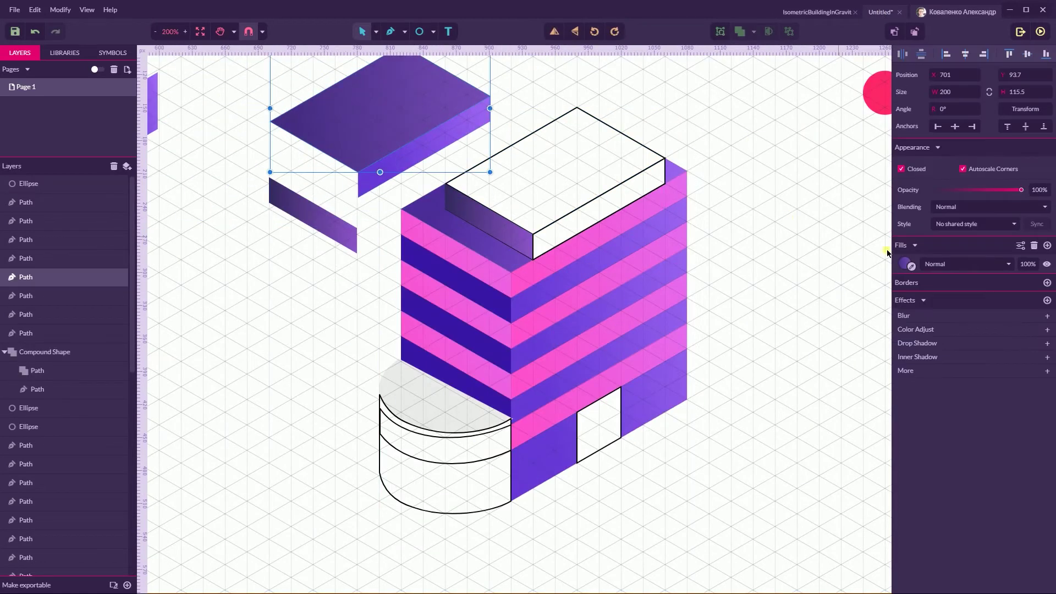
left_click(905, 264)
left_click_drag(950, 535, 955, 541)
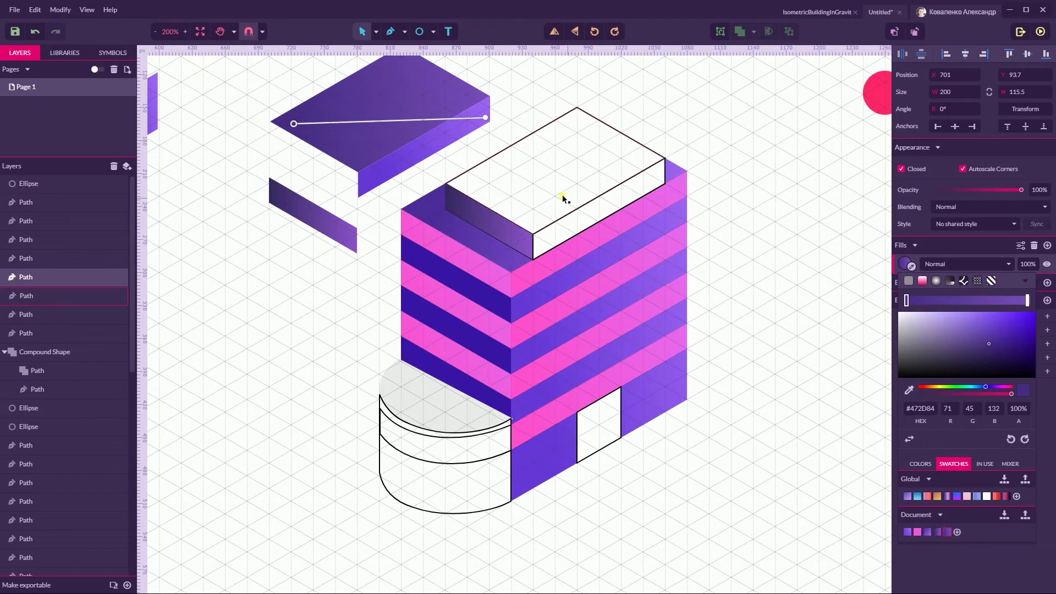
Remove the border from the rooftop block's top face and fill it with the saved linear gradient from #472D84 to #784DB9
left_click(607, 189)
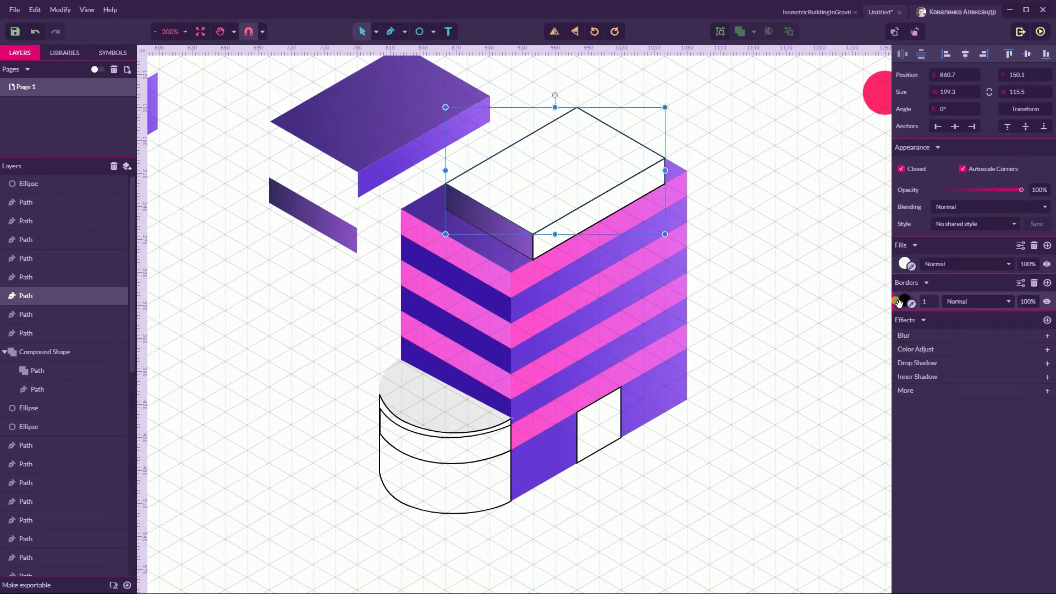
left_click(1035, 283)
left_click(905, 264)
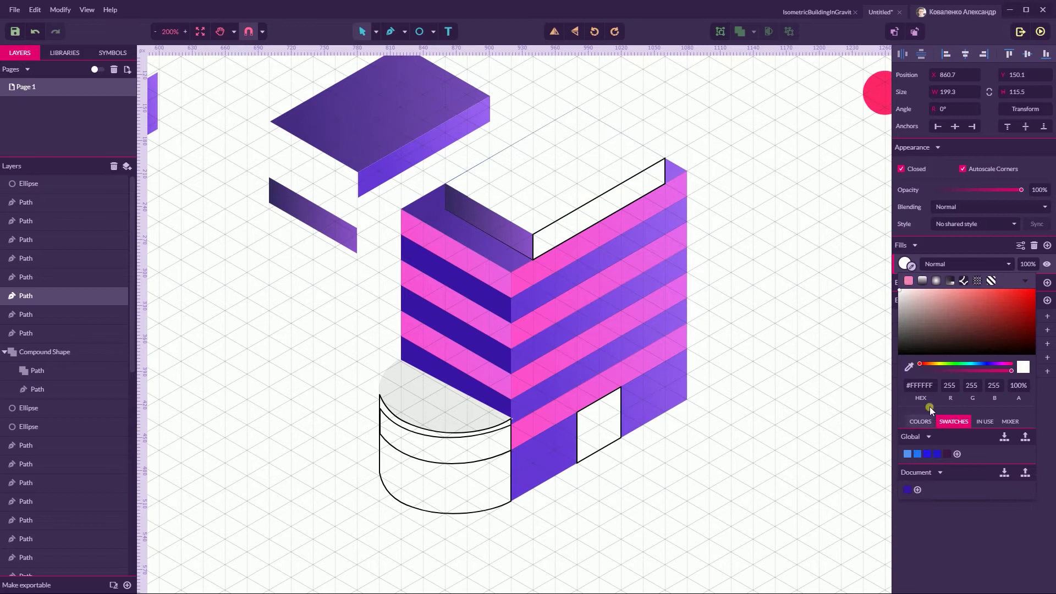
left_click(923, 282)
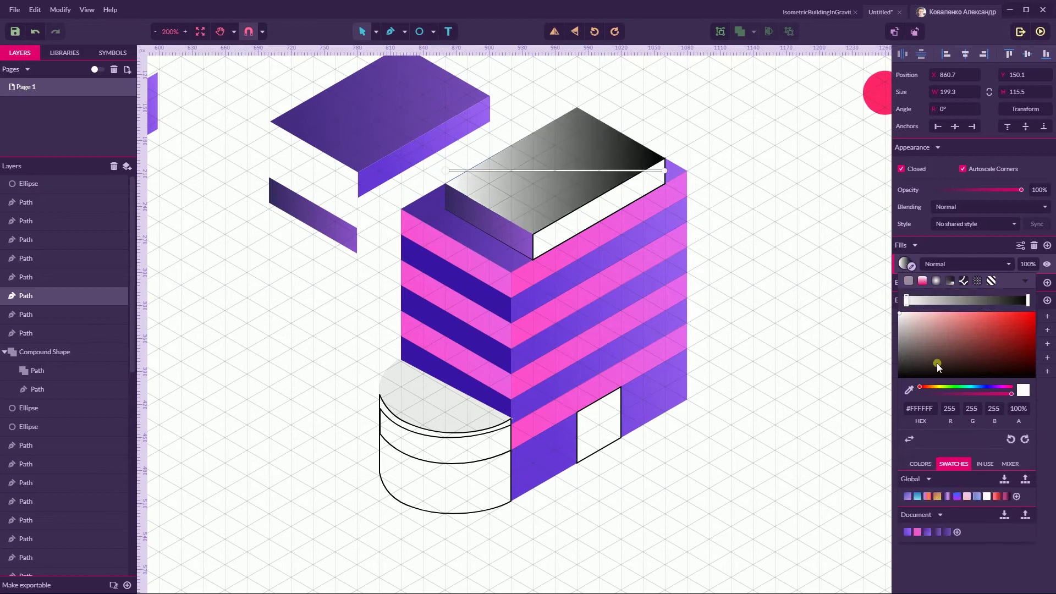
left_click(951, 533)
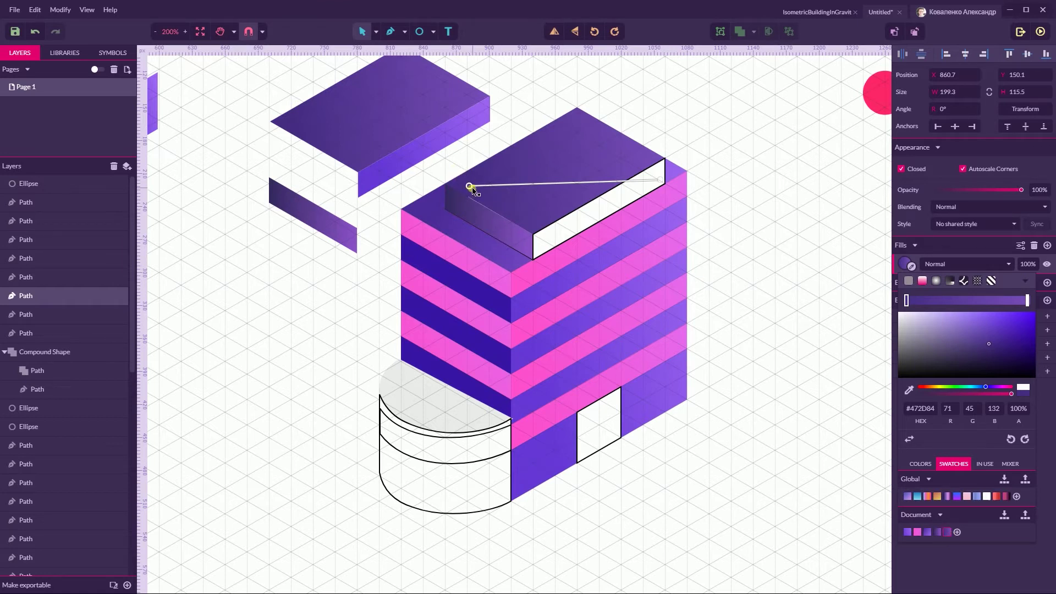
left_click(661, 180)
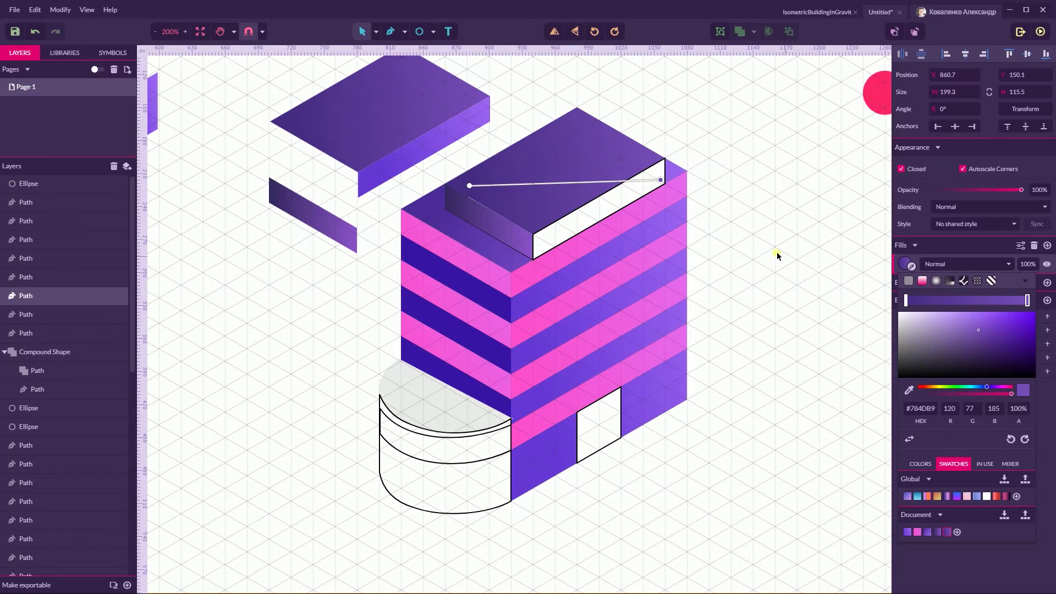
Remove the border from the rooftop block's front face and save the pasted front face's gradient as a document swatch
left_click(594, 213)
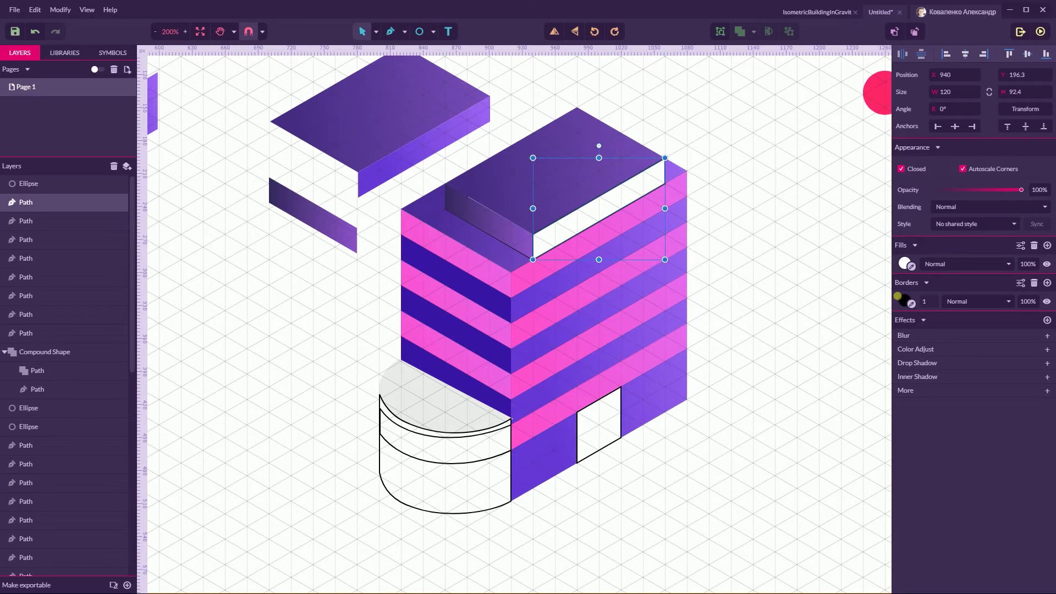
left_click(1036, 284)
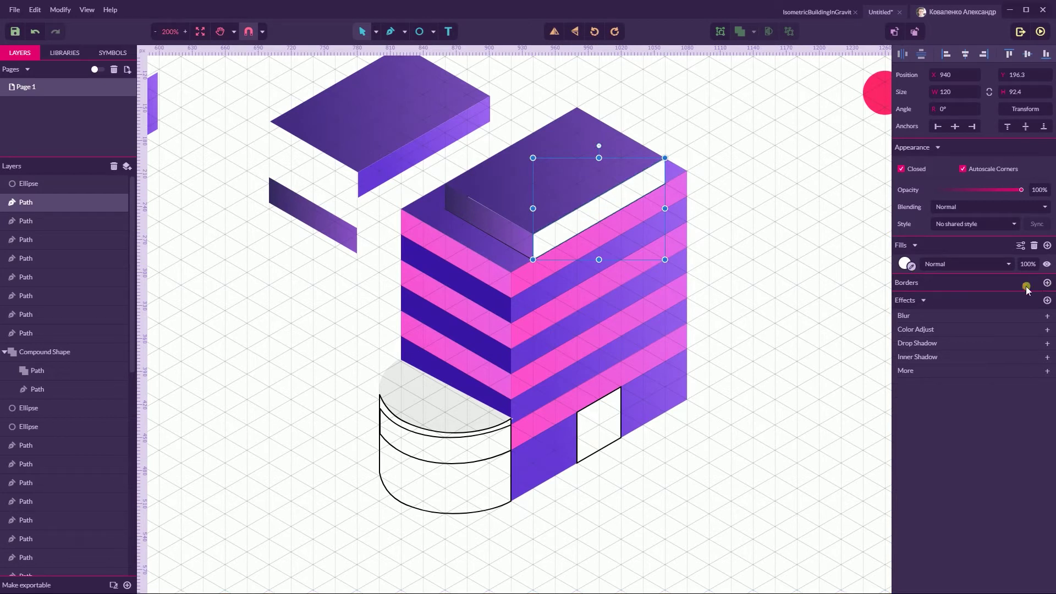
left_click(903, 263)
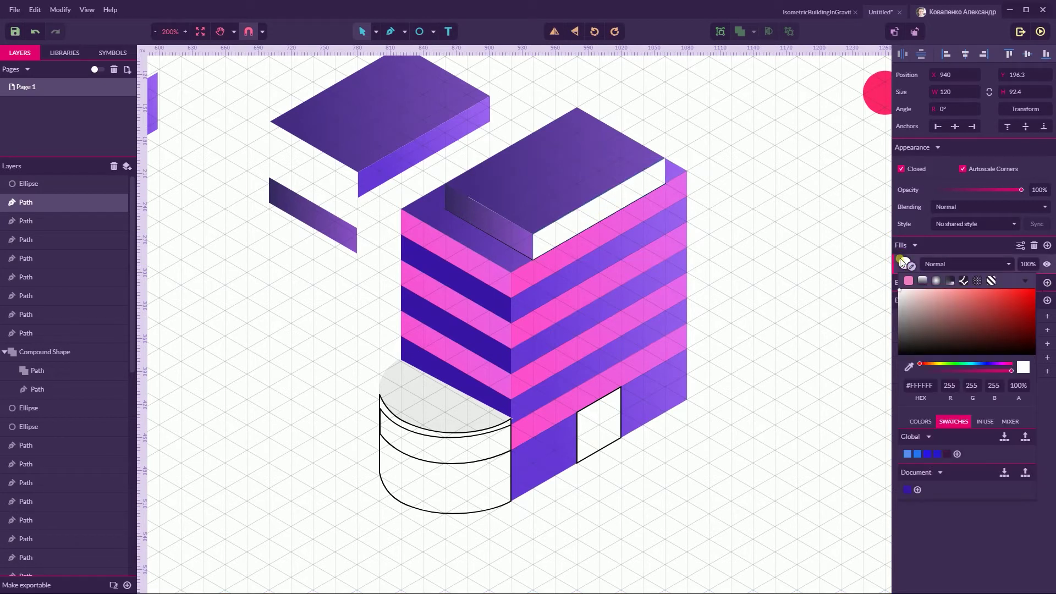
left_click(431, 156)
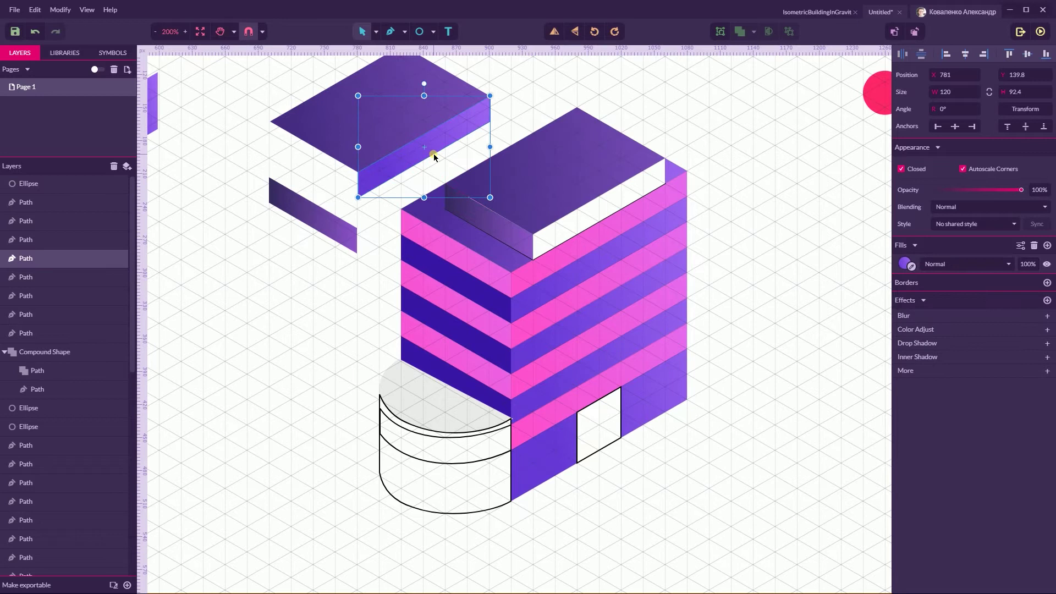
left_click(906, 260)
left_click(958, 532)
Fill the rooftop block's front face with the saved linear gradient from #6738D7 to #9F66F4, then select the block's top face
left_click(590, 215)
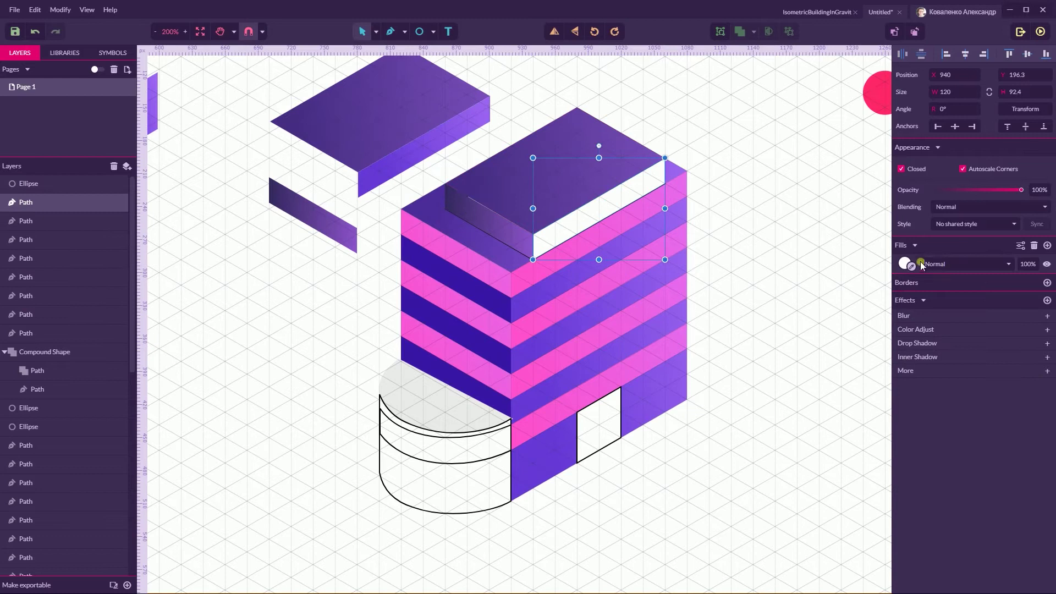
left_click(905, 264)
left_click(922, 281)
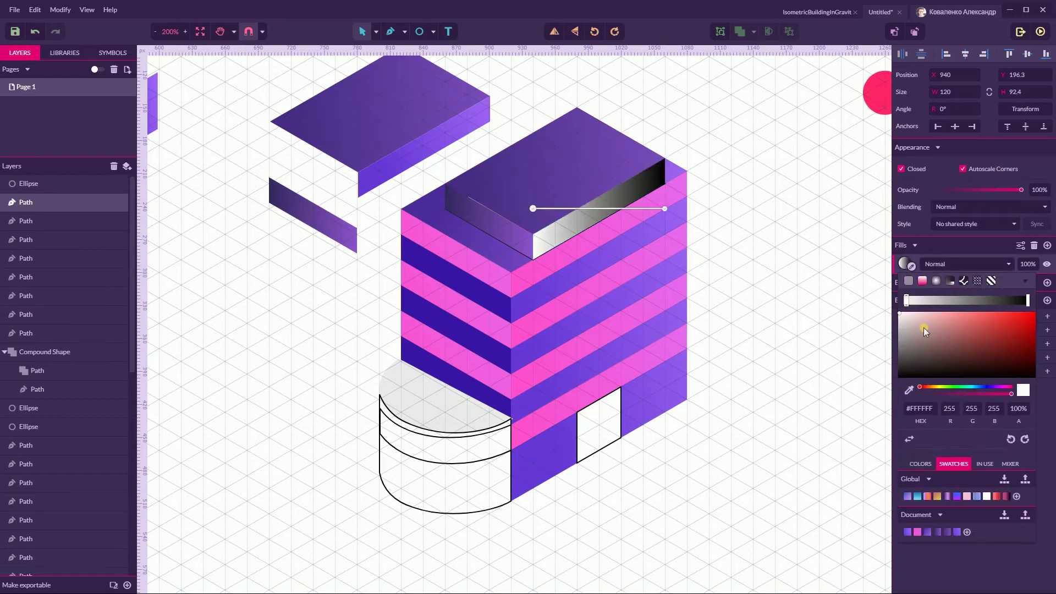
left_click(958, 532)
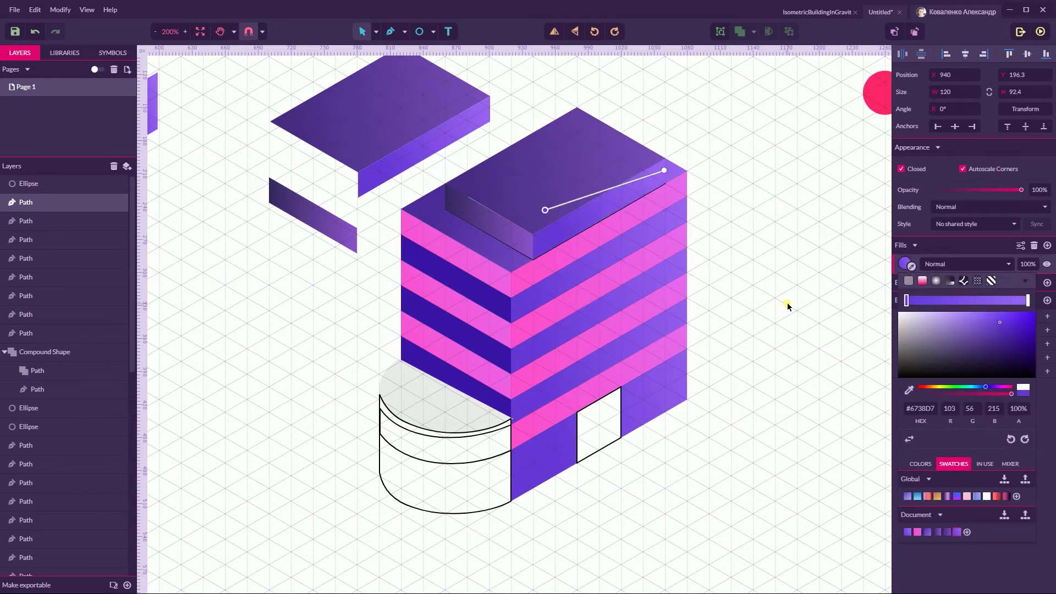
left_click(664, 170)
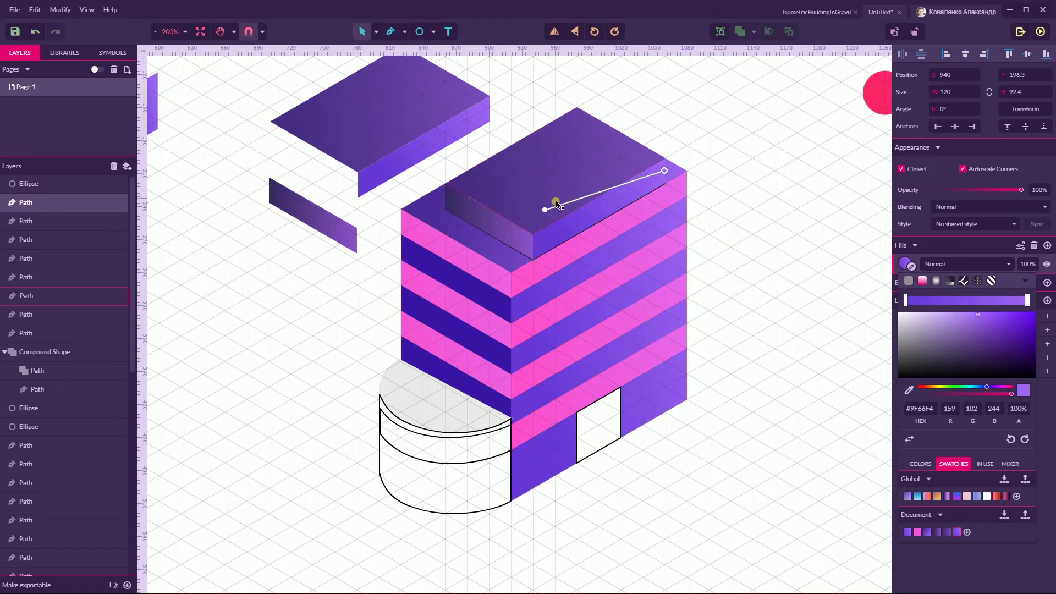
left_click(545, 210)
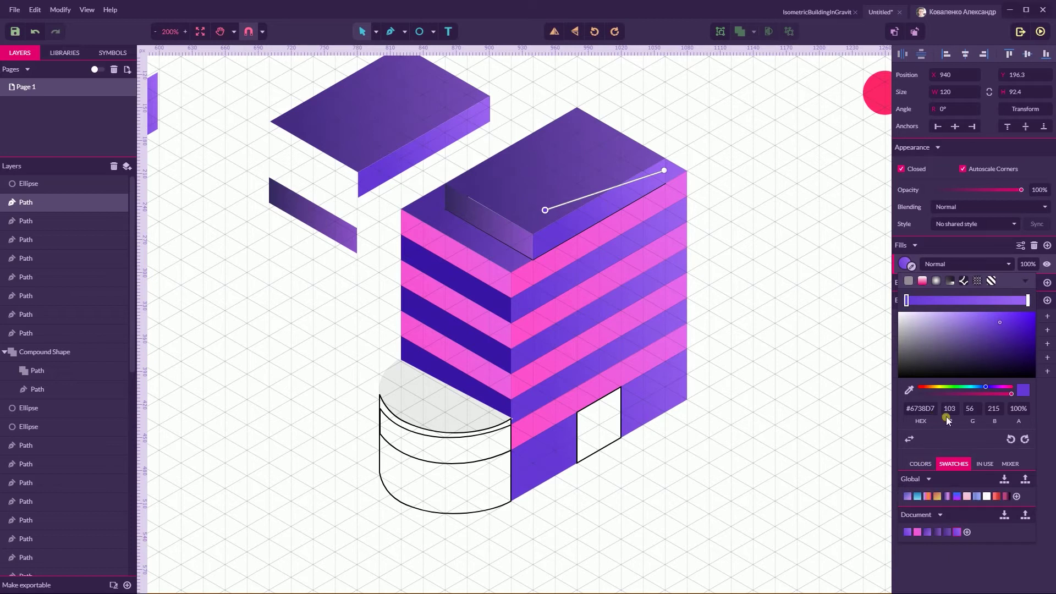
left_click(507, 193)
left_click(508, 193)
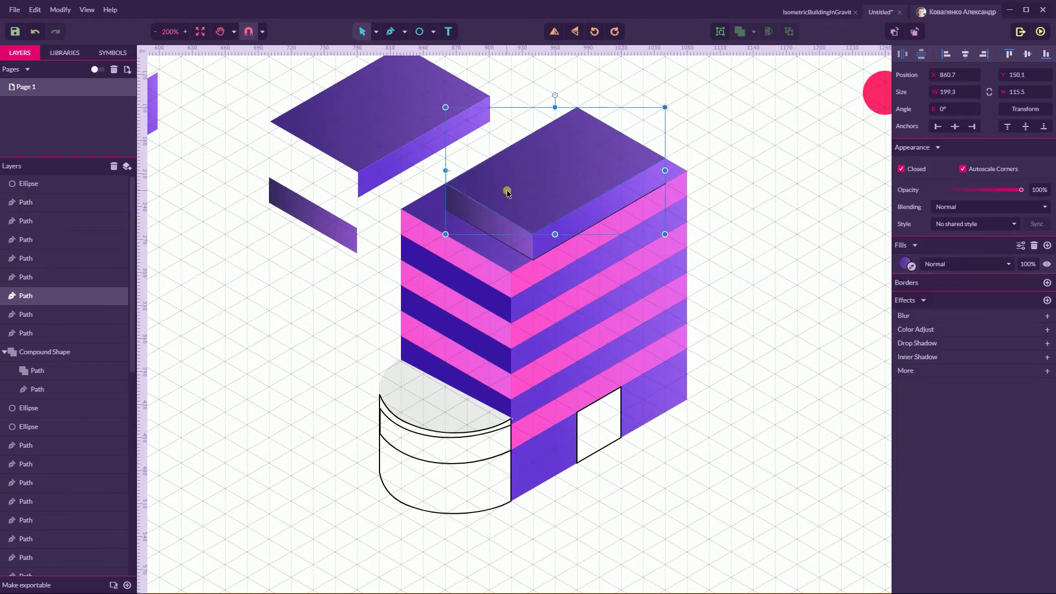
Nudge the left corner point of the rooftop block's top face slightly downward and deselect the face
left_click(376, 31)
left_click(395, 64)
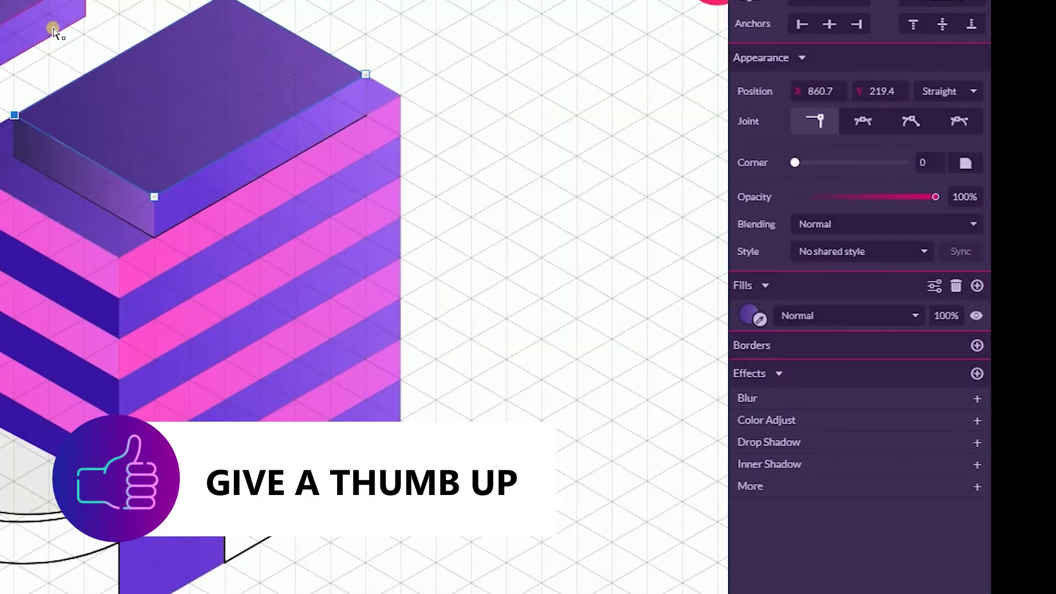
key("Down")
key("Down")
left_click(32, 80)
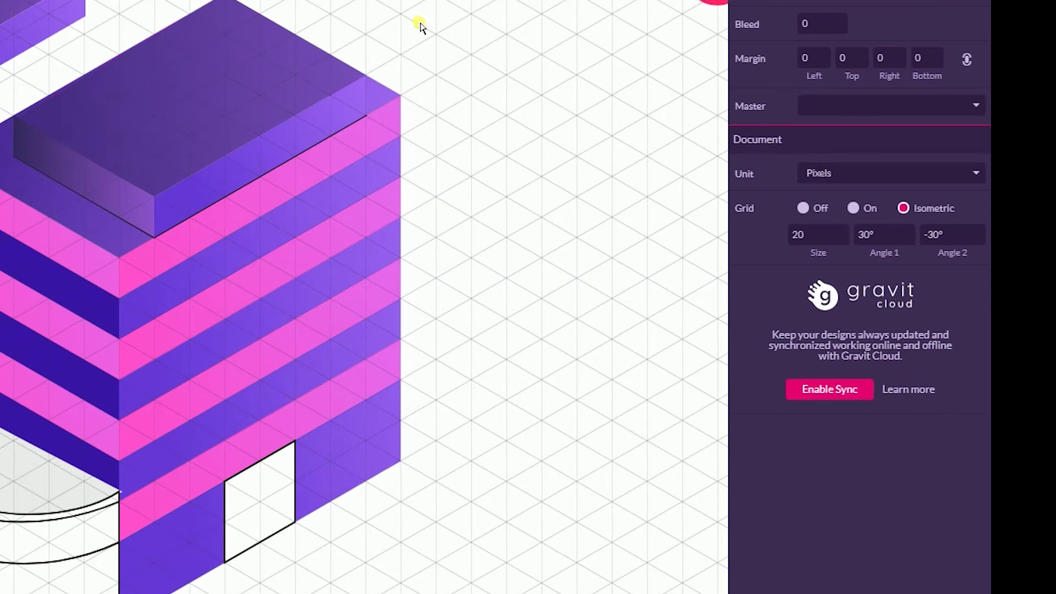
left_click(363, 117)
left_click(419, 173)
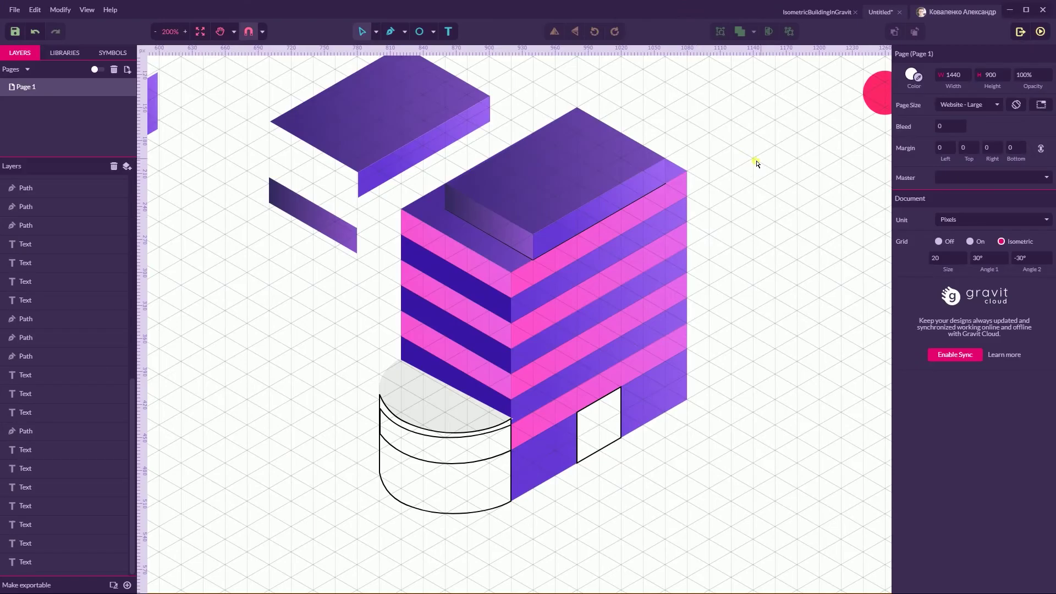
scroll(744, 222, "down", 5)
scroll(744, 221, "up", 5)
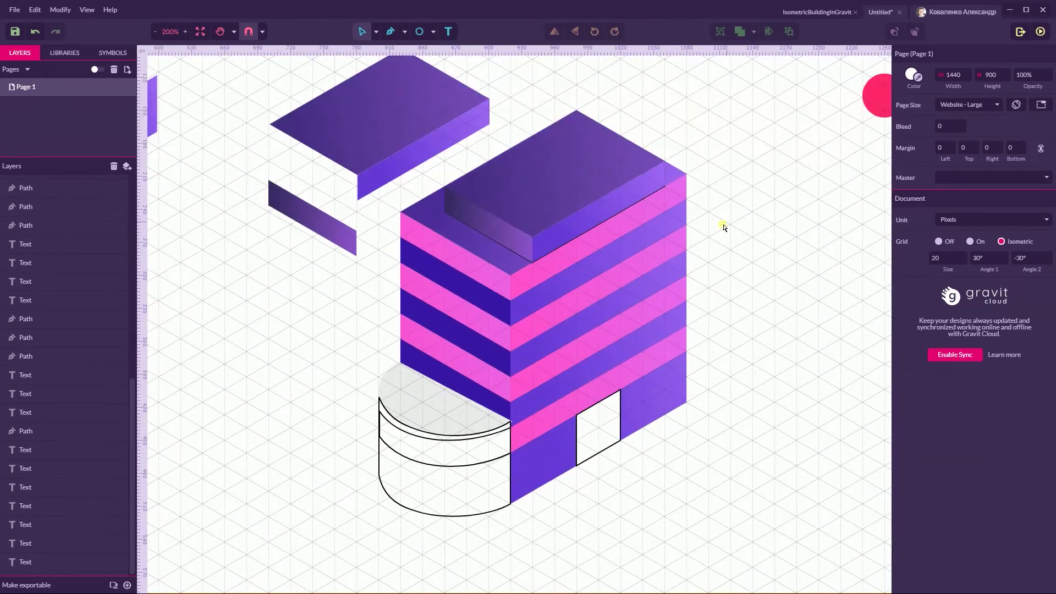
Select the whole compound shape forming the rounded extension's wall and collapse its entry in the layer list
left_click(419, 500)
left_click(478, 482)
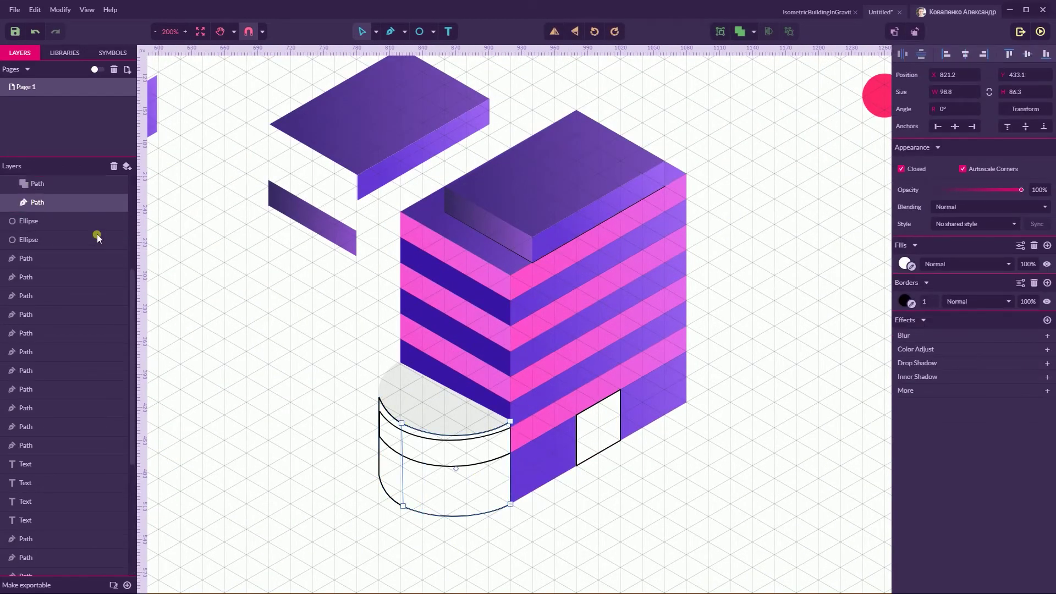
scroll(61, 253, "up", 3)
left_click(33, 353)
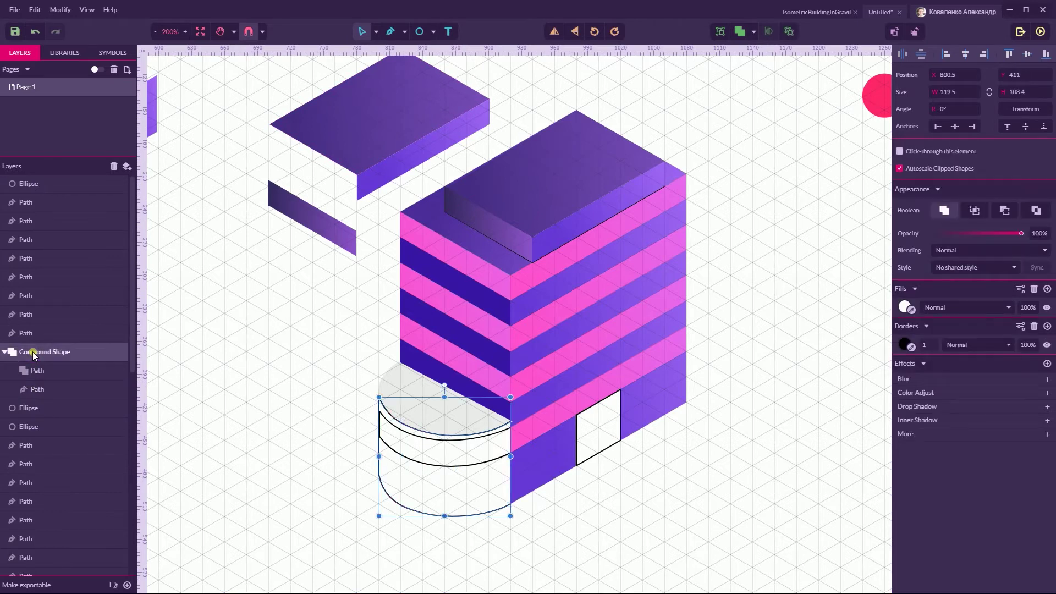
left_click(4, 352)
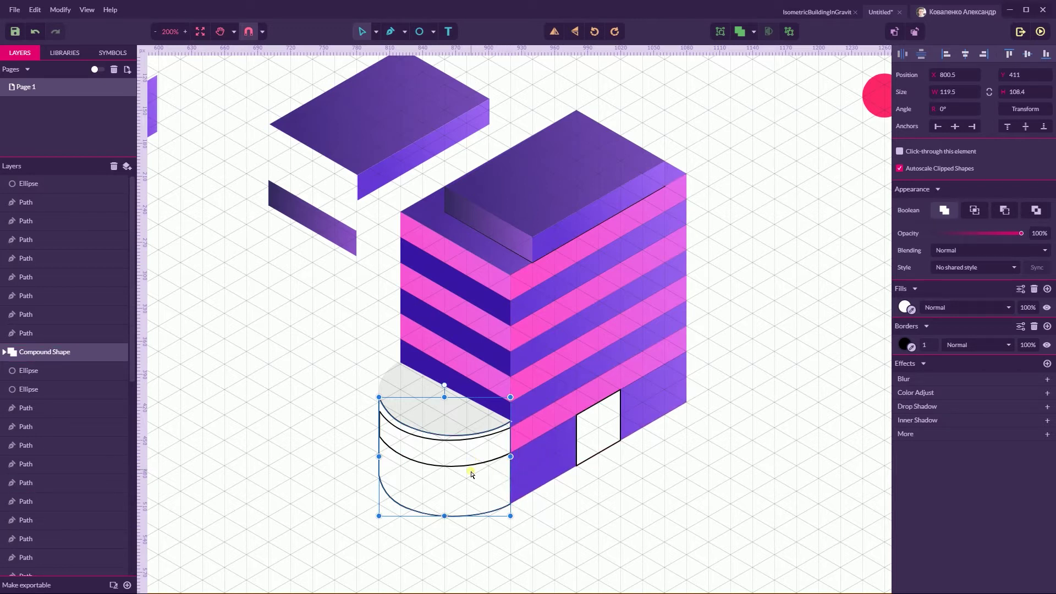
In the reference document, select the rounded extension's two purple curved wall pieces and move them off the building to about X 1055, Y 17
left_click(802, 12)
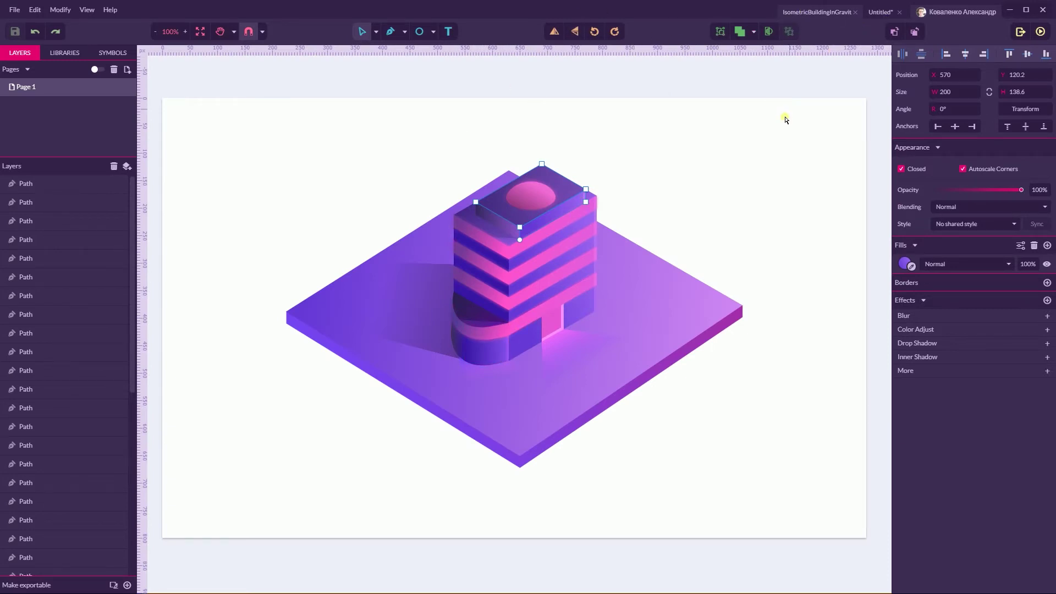
left_click(380, 31)
left_click(395, 46)
left_click(455, 349)
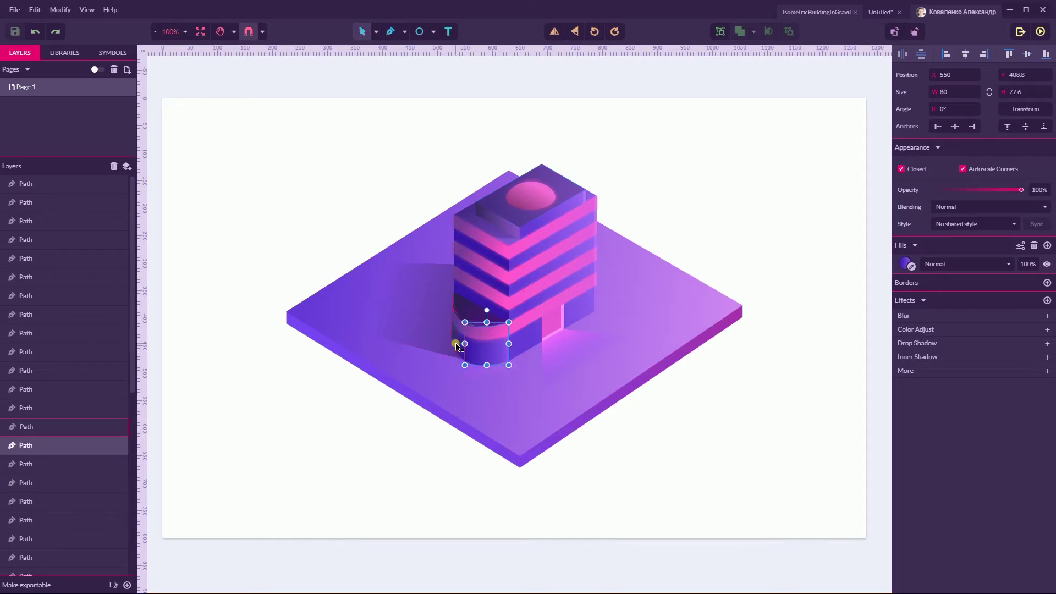
left_click(479, 355, "shift")
left_click_drag(478, 355, 332, 232)
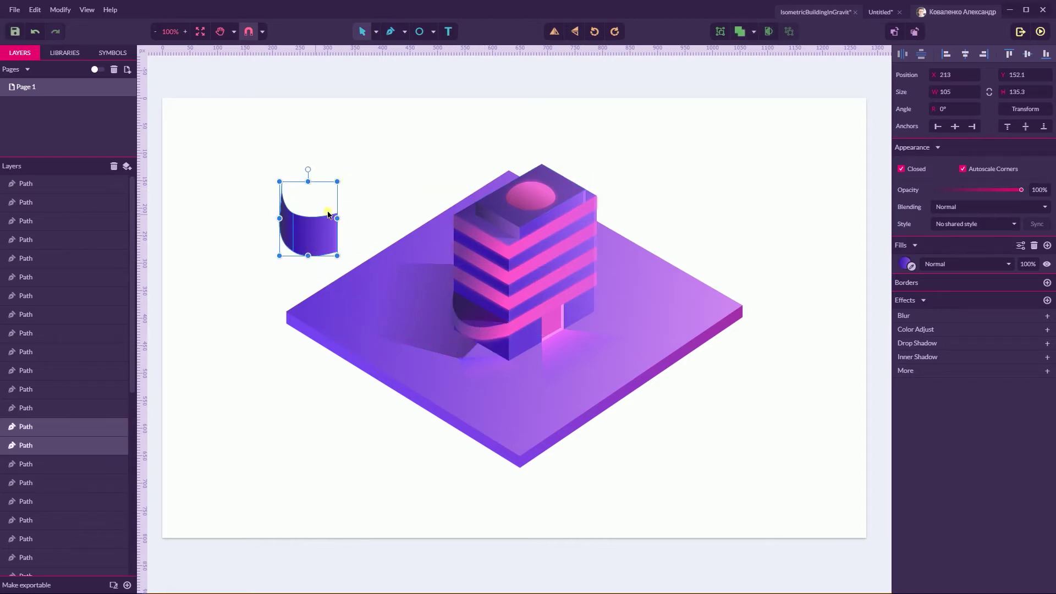
left_click(301, 171)
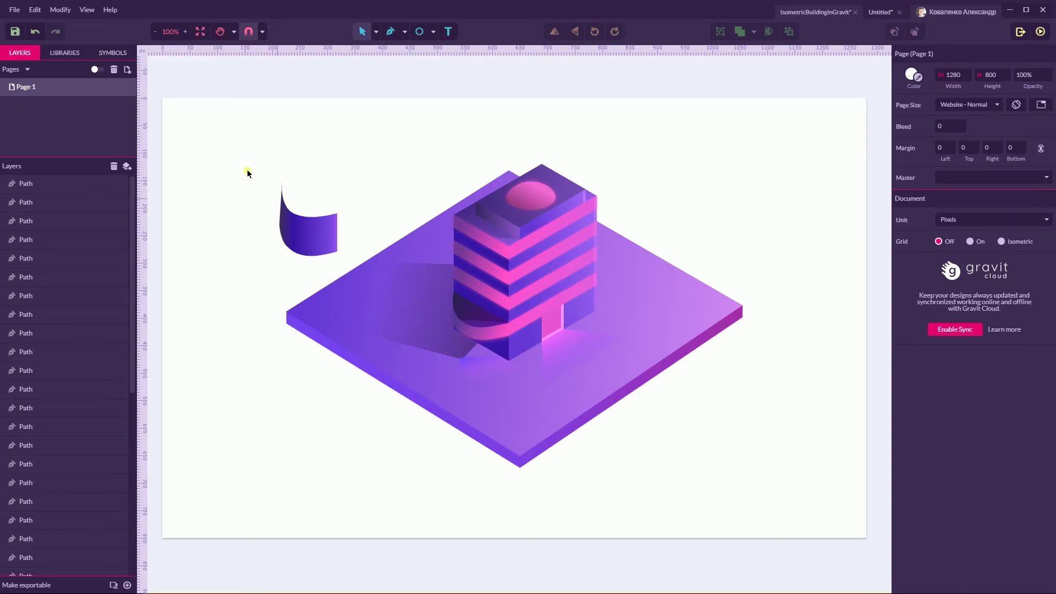
left_click_drag(247, 174, 352, 259)
left_click_drag(806, 102, 777, 159)
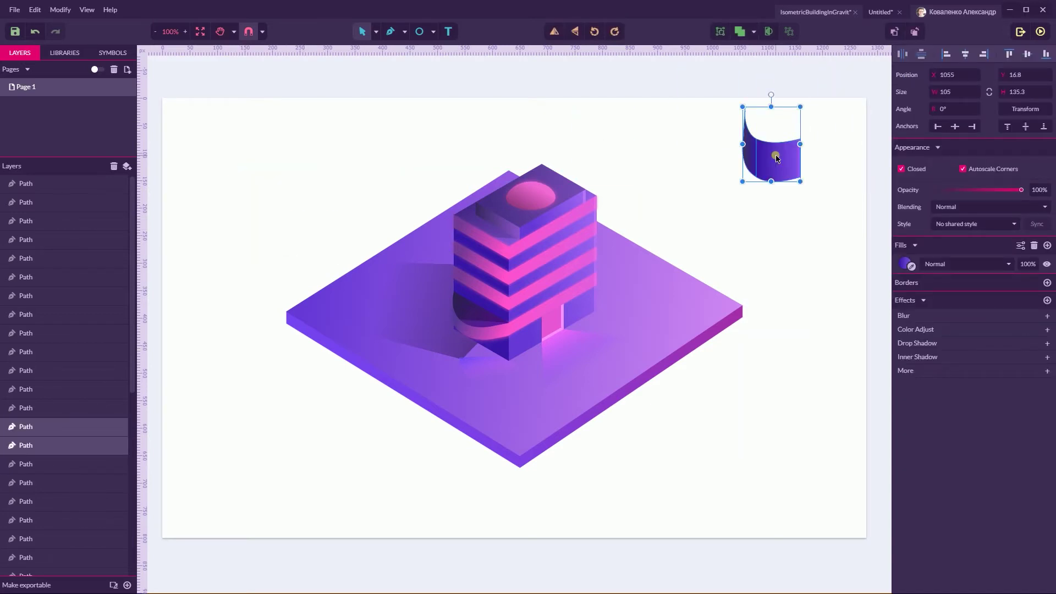
Paste the two curved wall pieces into the Untitled document, place them beside the building's striped left wall and deselect them
left_click(873, 14)
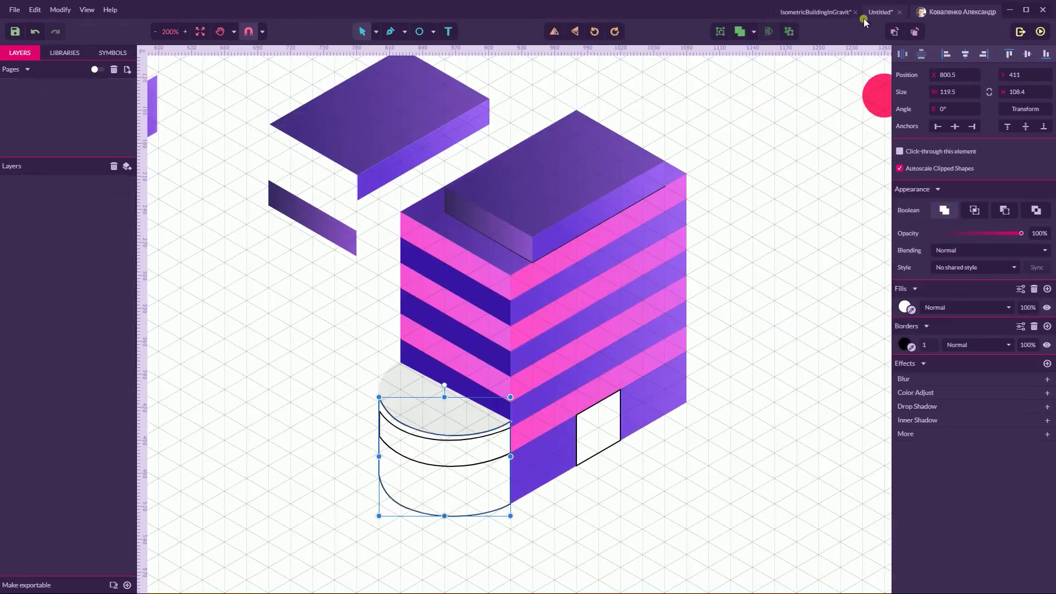
key("ctrl+v")
left_click_drag(716, 91, 305, 285)
left_click(304, 284)
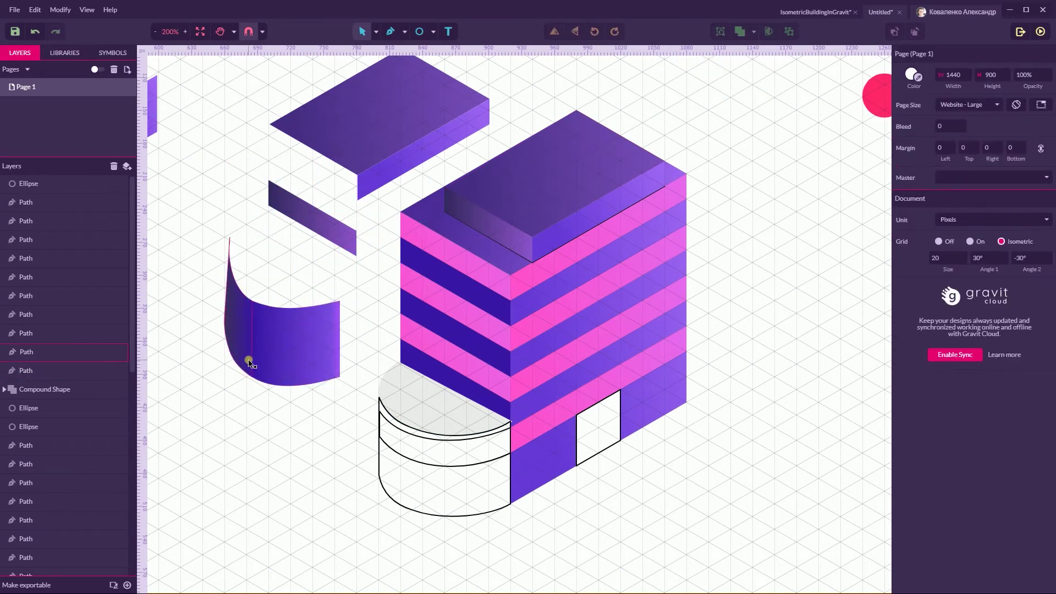
Separate the wide pasted curved piece from the narrow dark one and delete the narrow piece
left_click(418, 513)
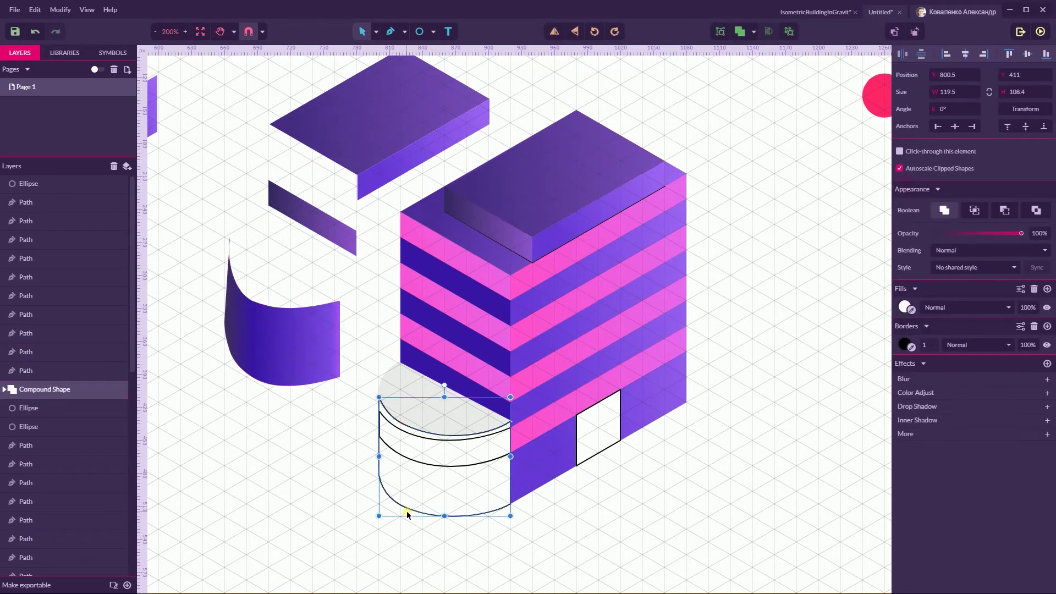
left_click(277, 329)
left_click_drag(315, 332, 334, 281)
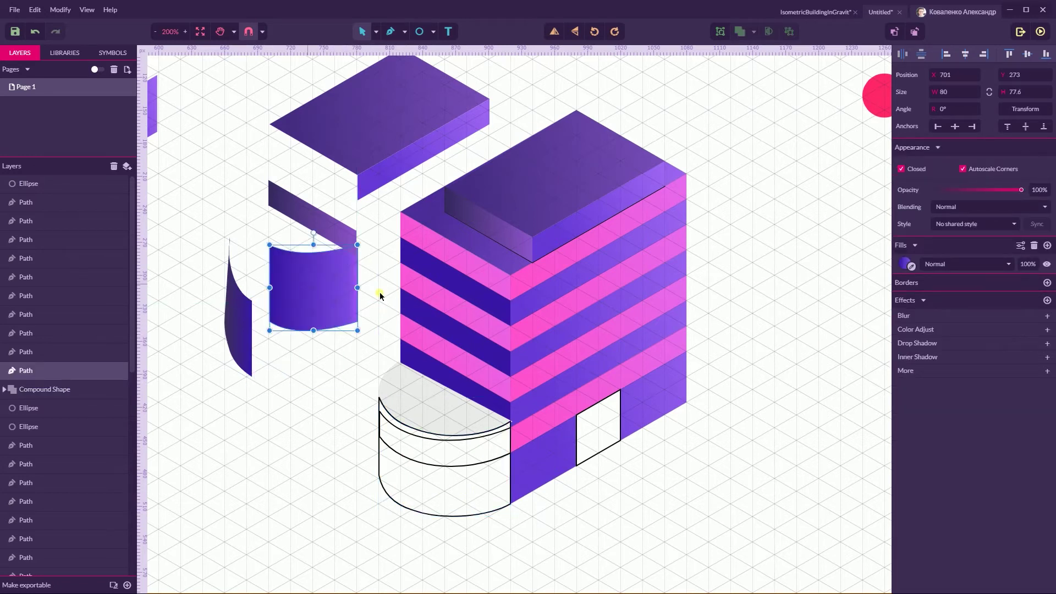
left_click(230, 314)
key("Delete")
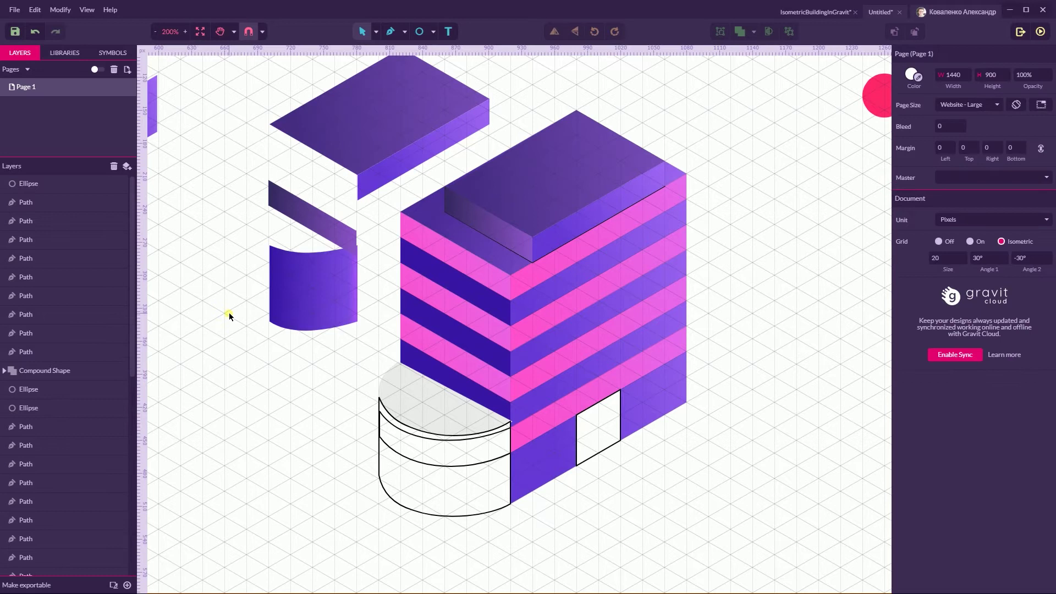
Save the remaining curved piece's linear gradient as a document swatch, then select the rounded extension's wall
left_click(319, 276)
left_click(905, 264)
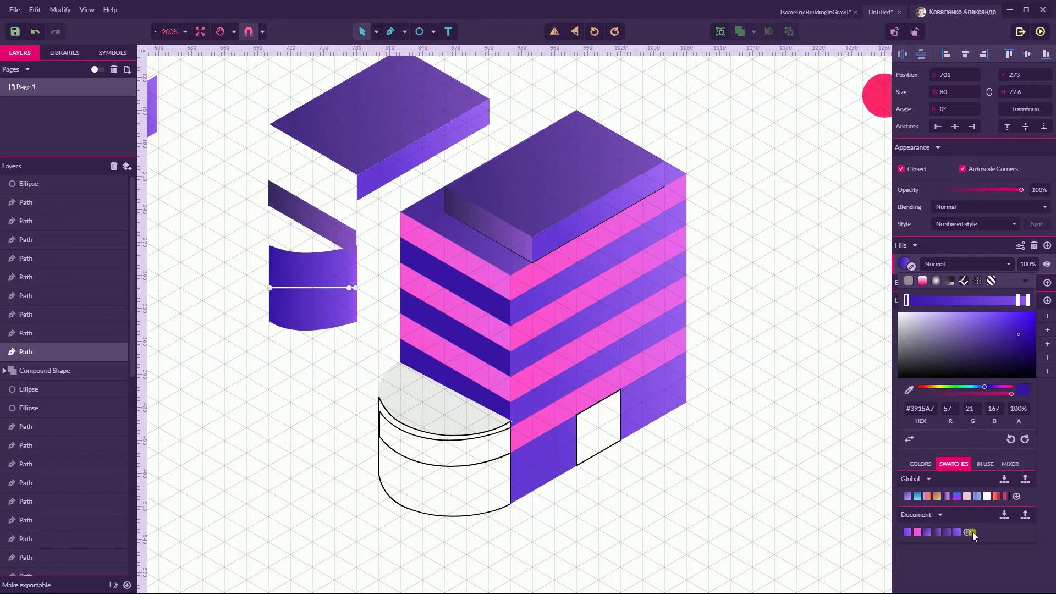
left_click(427, 484)
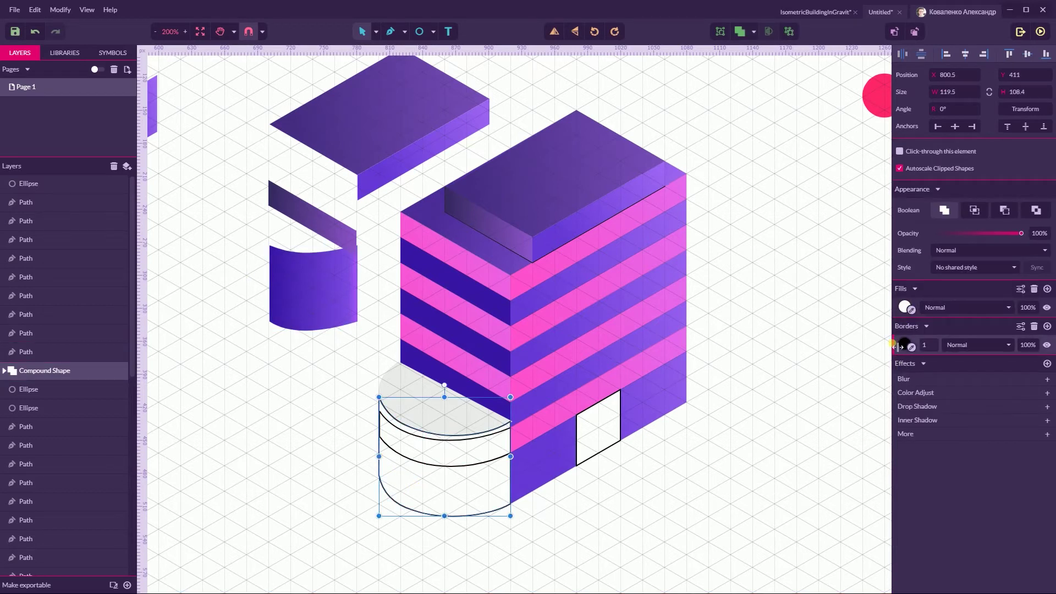
Remove the border from the rounded extension's wall and fill it with the saved linear gradient starting at #3915A7
left_click(1035, 326)
left_click(902, 307)
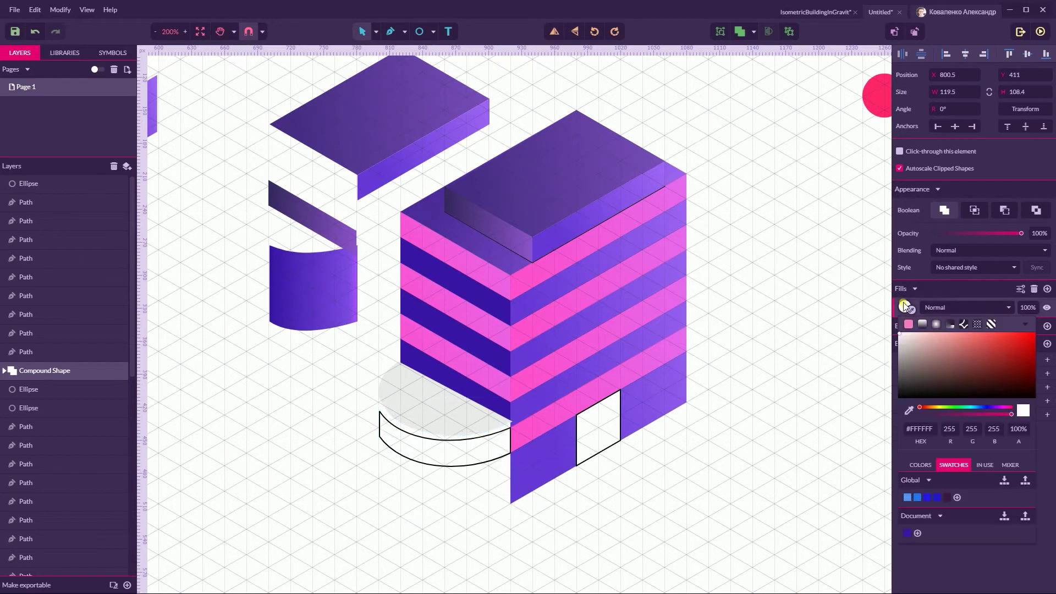
left_click(925, 326)
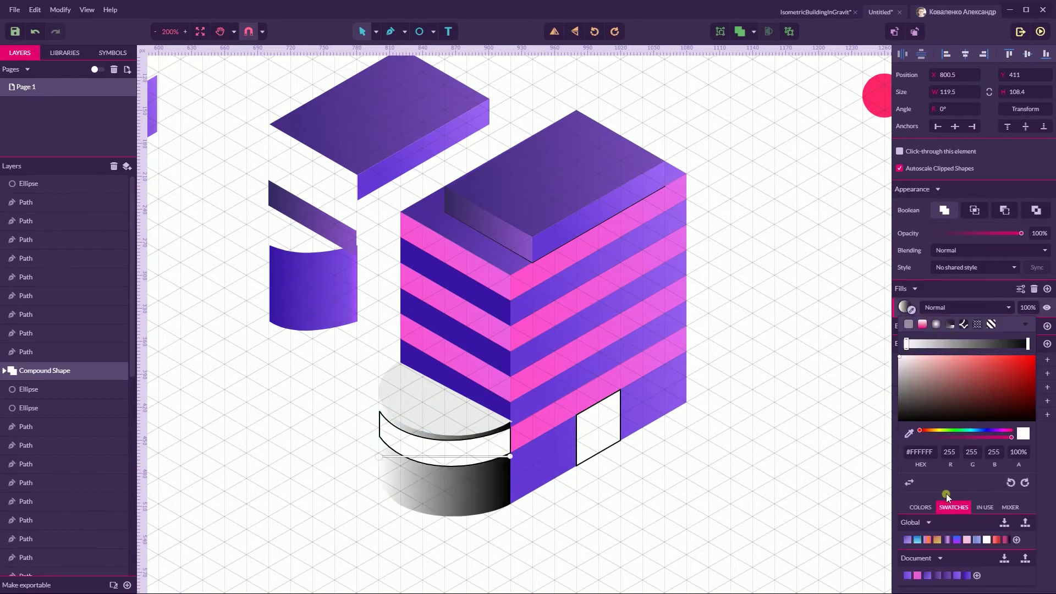
left_click(967, 575)
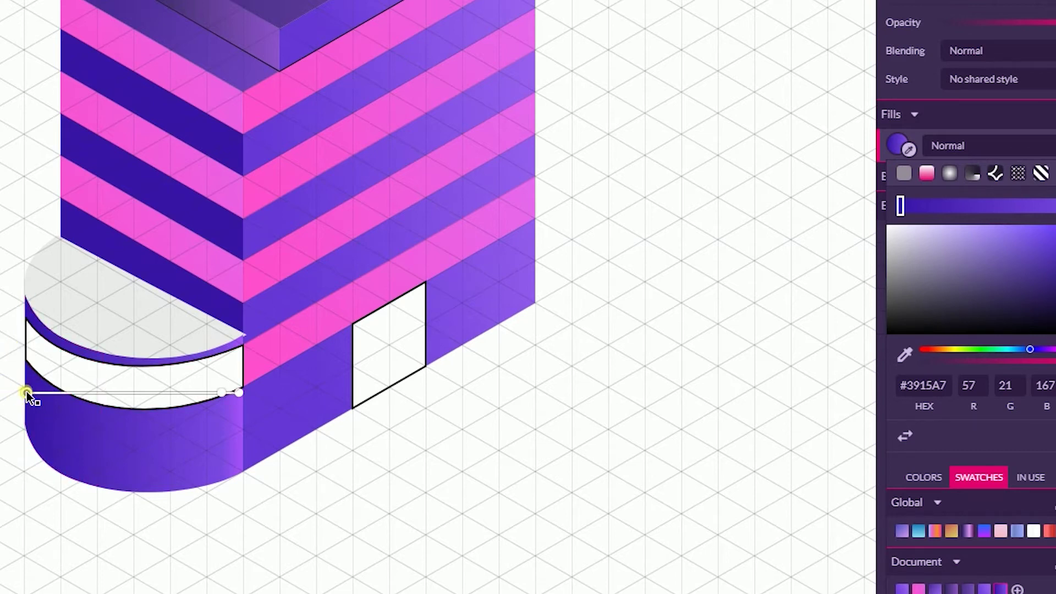
Move the wall gradient's start slightly upward and darken it to #280E79, replacing the saved document swatch with this version
left_click_drag(28, 394, 25, 379)
left_click_drag(1029, 253, 1031, 272)
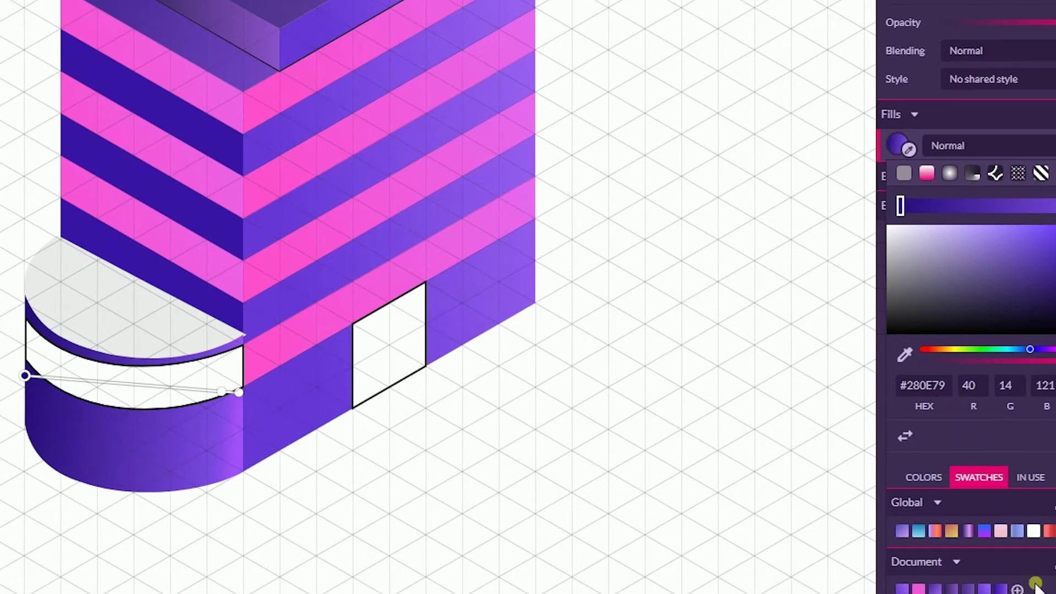
left_click(1018, 588)
left_click_drag(1004, 590, 819, 562)
Shift the wall gradient's #7C4AE2 middle stop and #A151F7 end stop slightly toward the wall's right edge
left_click(222, 392)
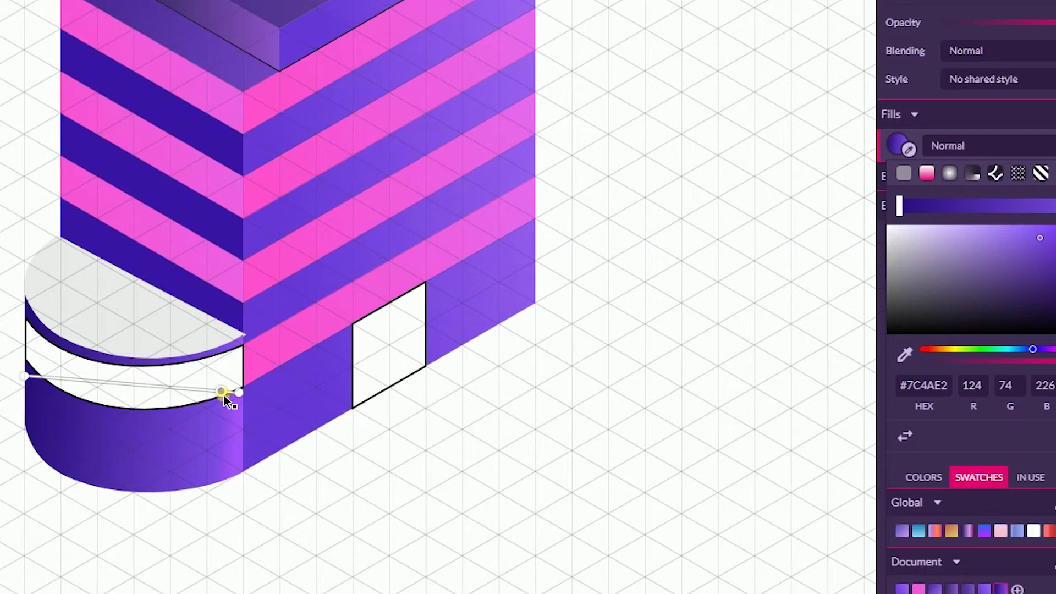
left_click_drag(223, 395, 229, 397)
left_click(240, 393)
left_click(231, 392)
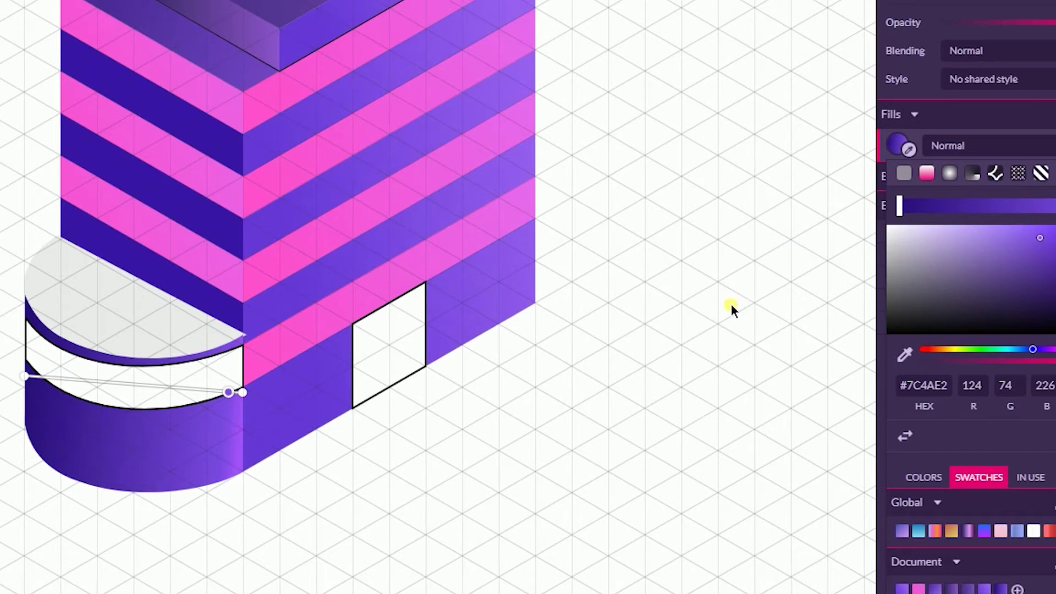
left_click(243, 392)
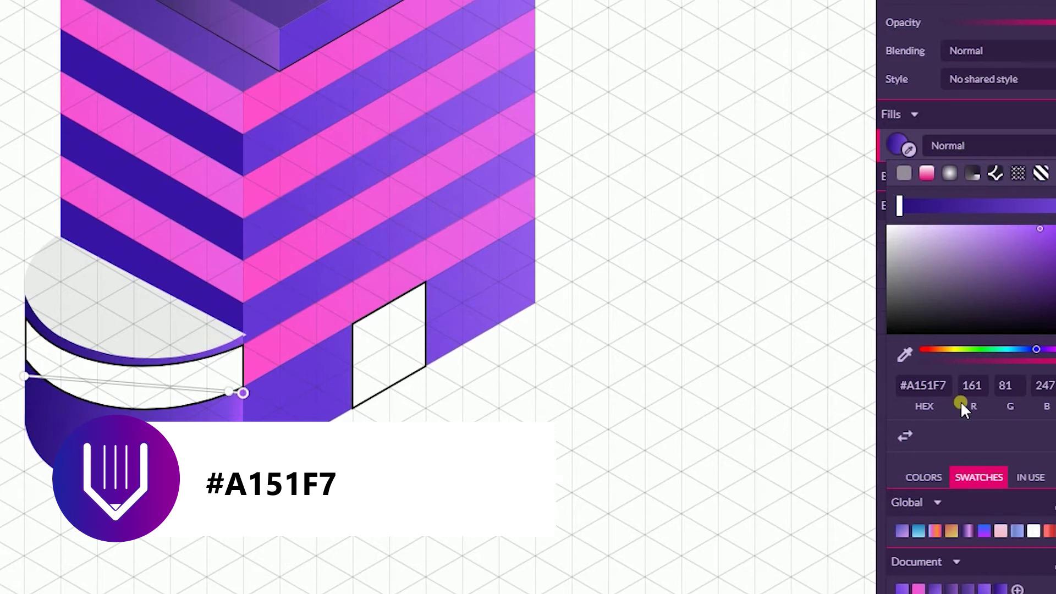
left_click(221, 375)
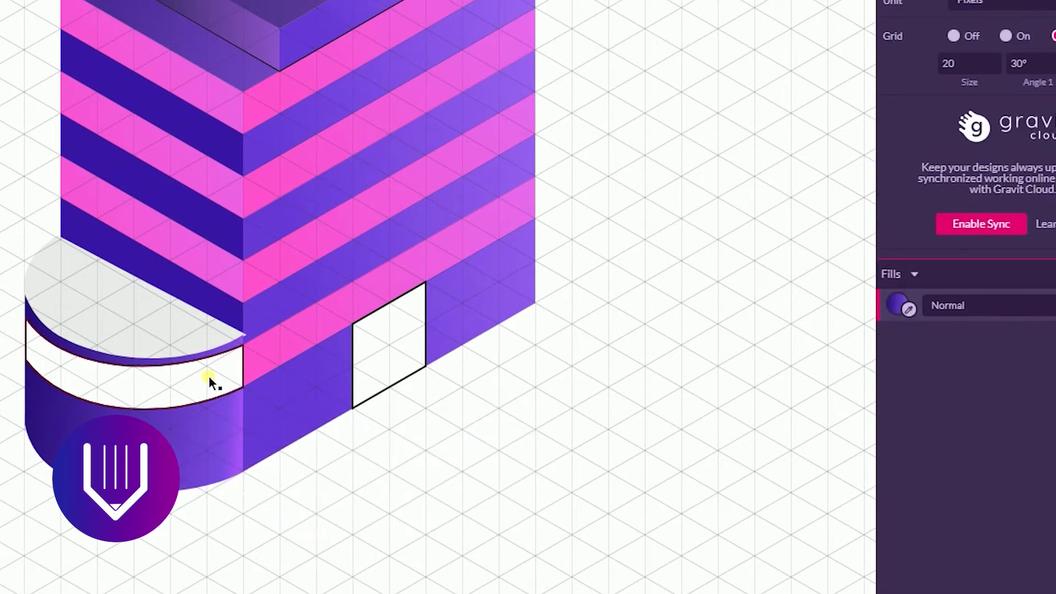
Remove the border from the rounded extension's middle band and fill it with the saved pink linear gradient starting at #FF4FCD
left_click(190, 376)
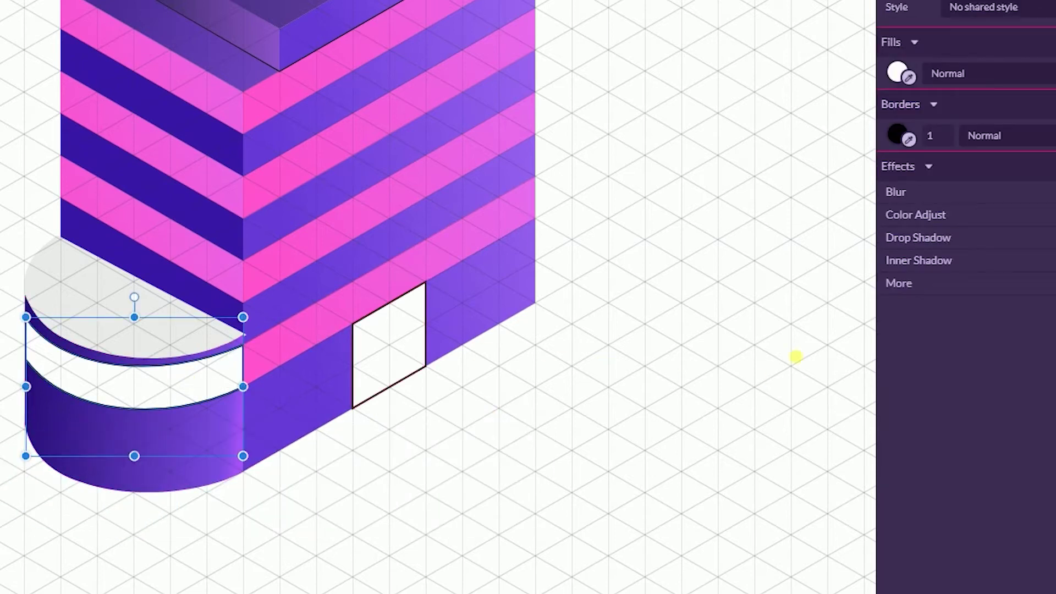
left_click(887, 132)
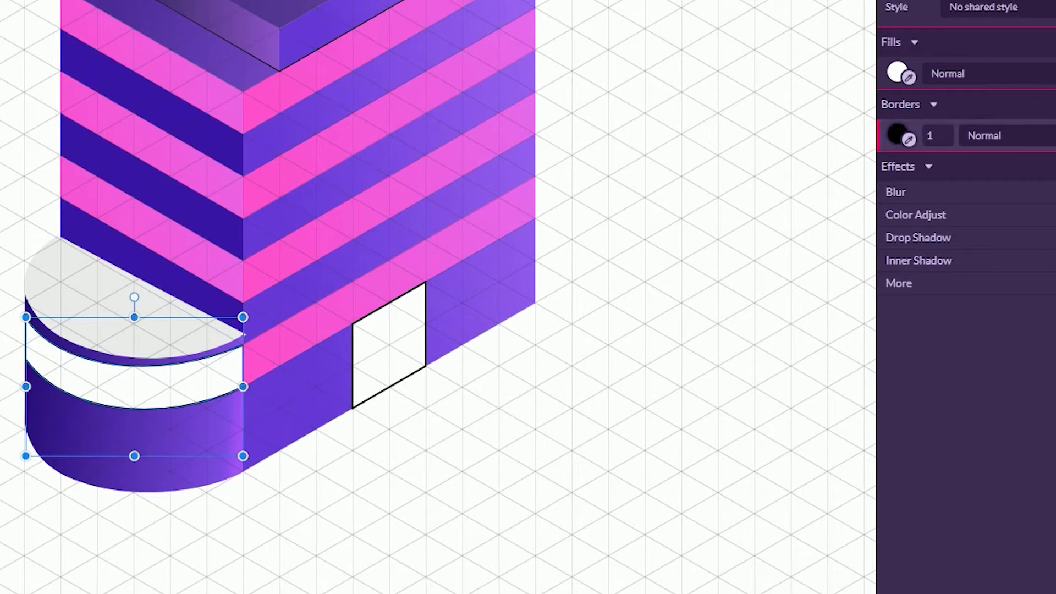
key("BackSpace")
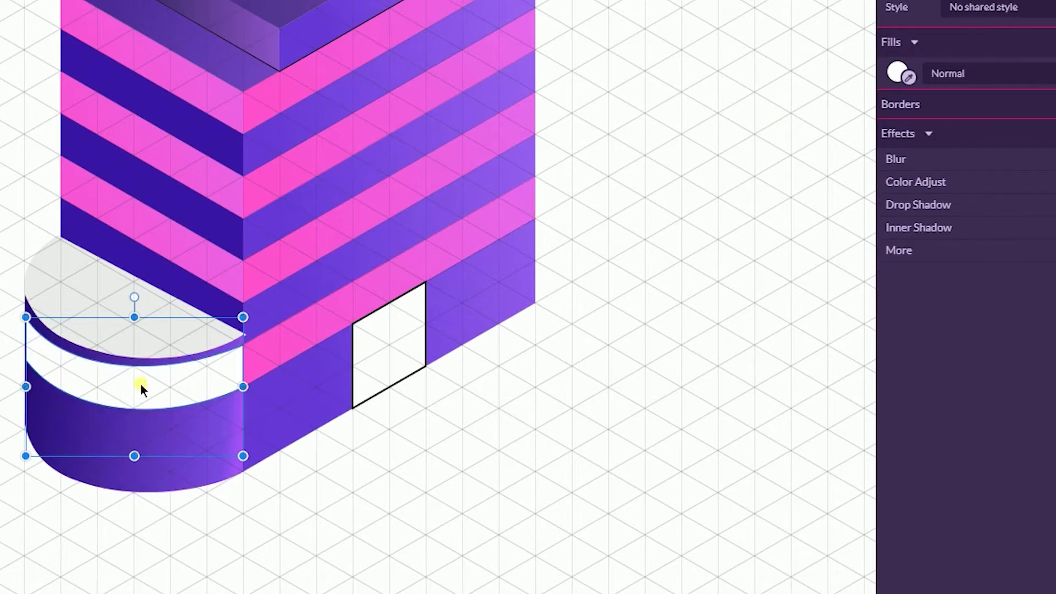
left_click(897, 71)
left_click(928, 101)
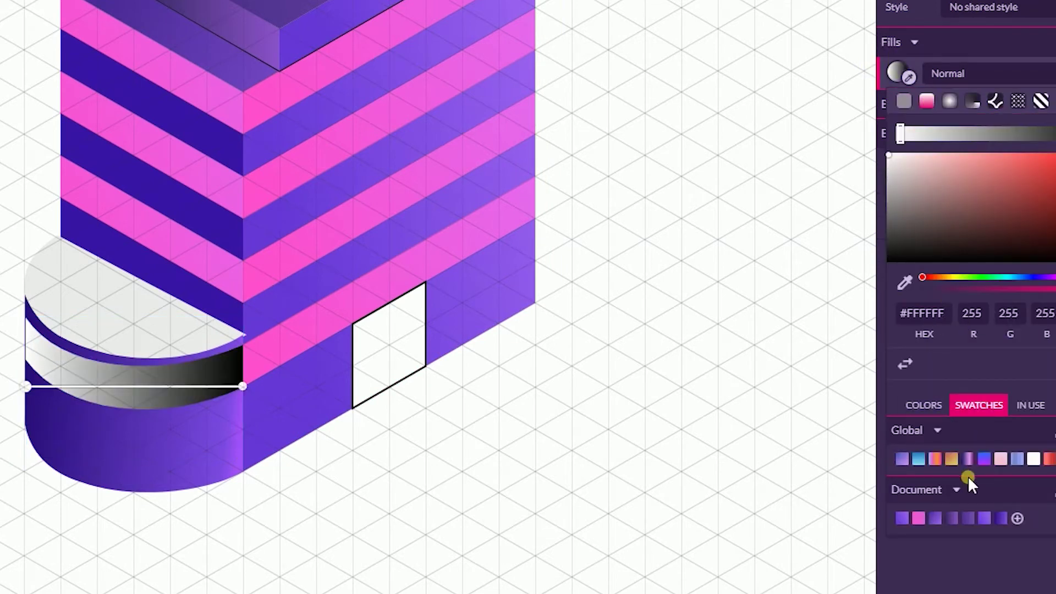
left_click(919, 518)
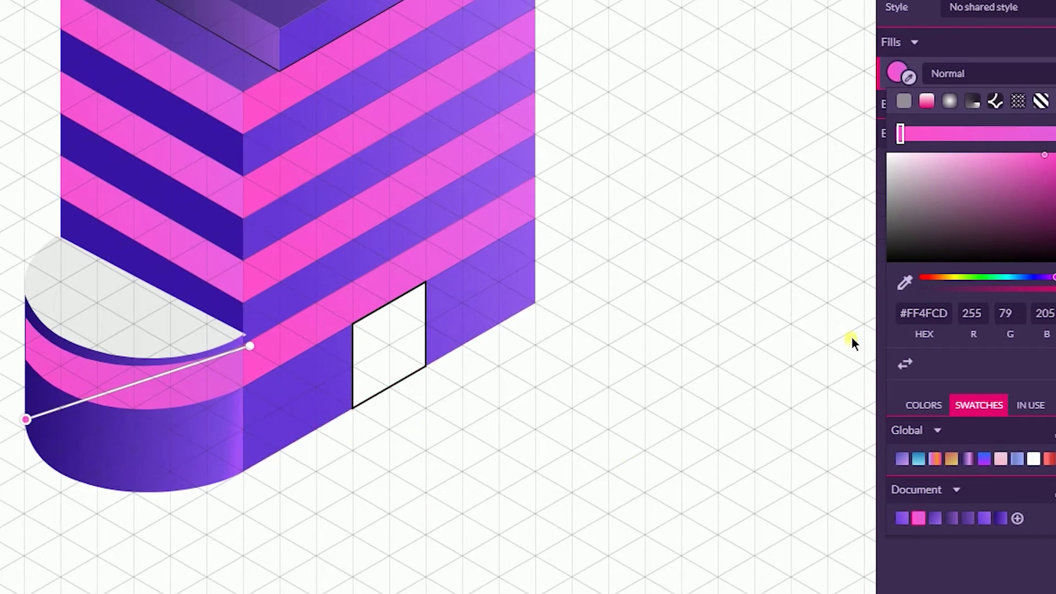
Reverse the band's pink gradient and add a stop near its end, lightening the end stop to #FF8BDE
left_click(906, 364)
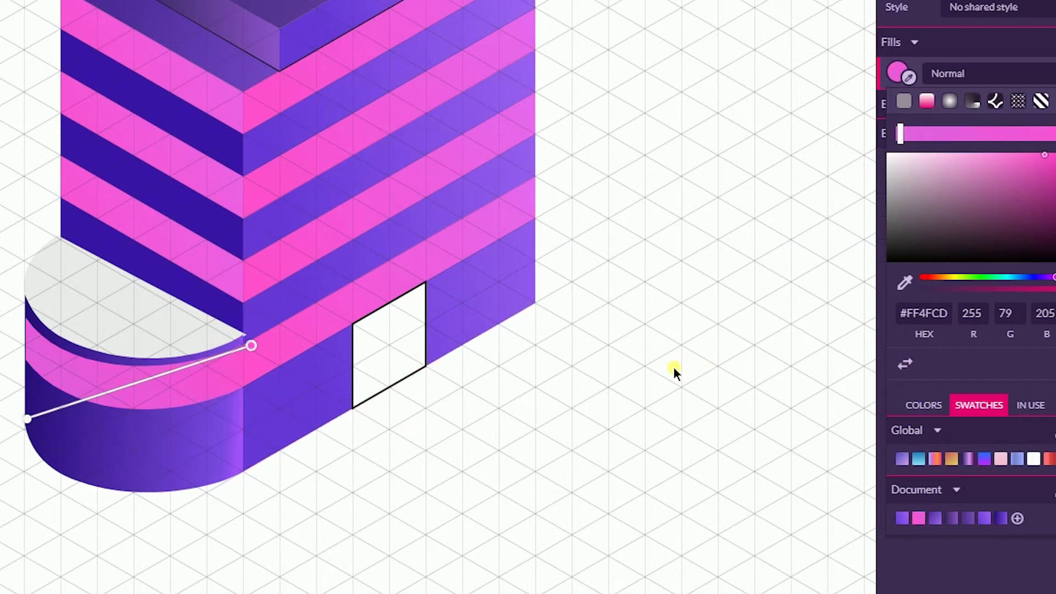
left_click(237, 353)
left_click(252, 345)
left_click_drag(1046, 156, 992, 150)
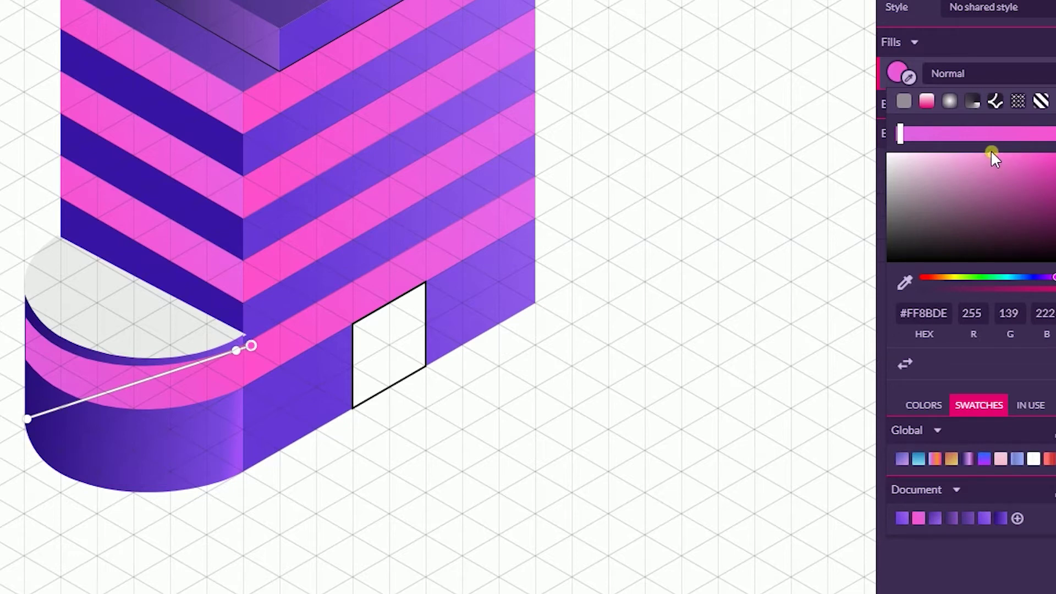
left_click(36, 353)
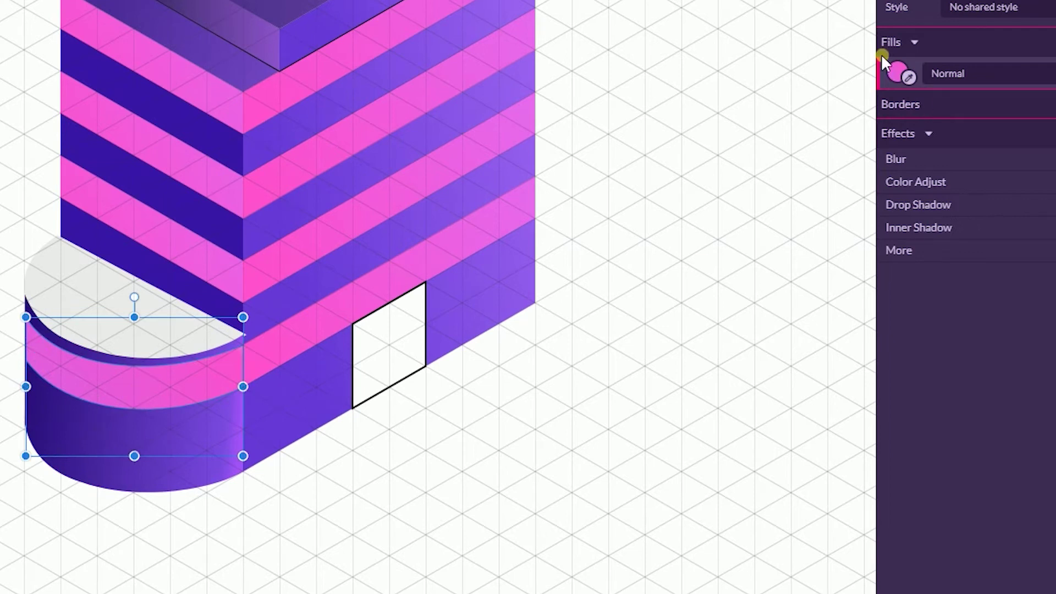
Extend the band's pink gradient slightly past the band's edge nearest the building corner and lighten the stop at its outer end
left_click(898, 72)
left_click_drag(21, 399, 19, 374)
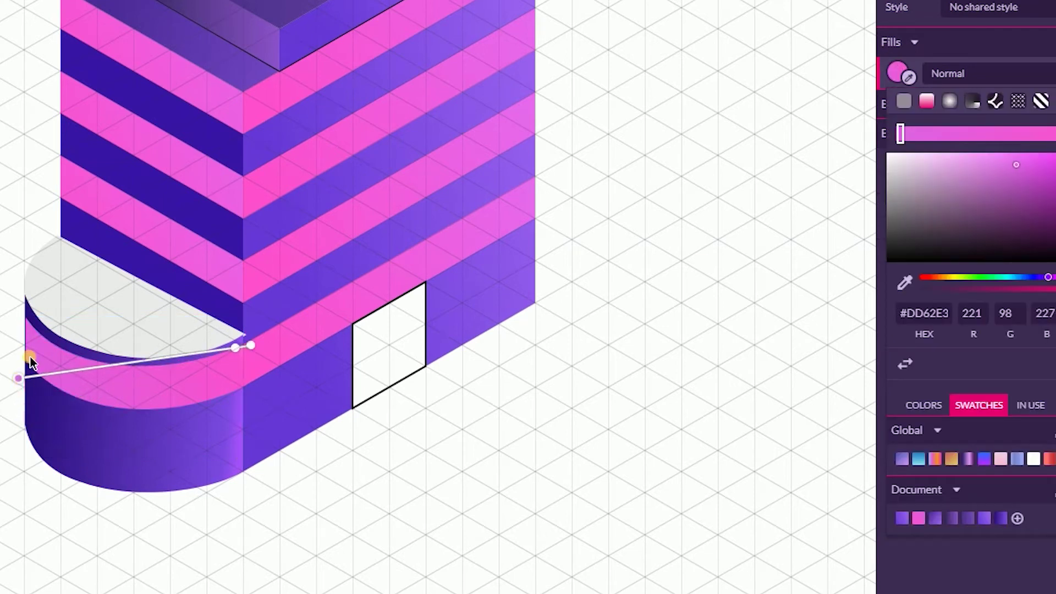
left_click_drag(251, 346, 249, 345)
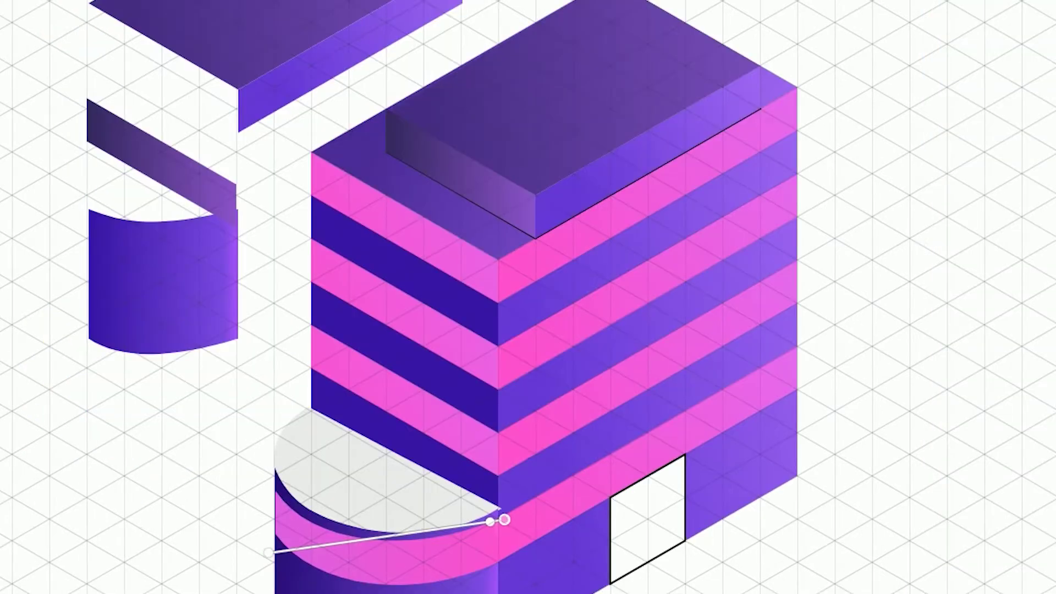
left_click_drag(504, 520, 510, 518)
left_click_drag(268, 553, 269, 552)
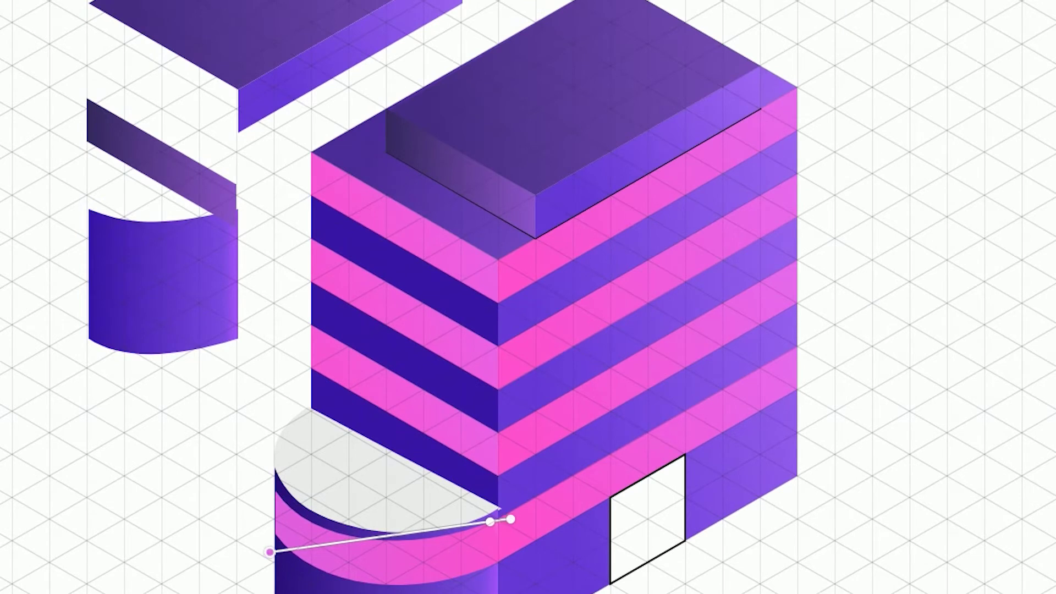
left_click(924, 520)
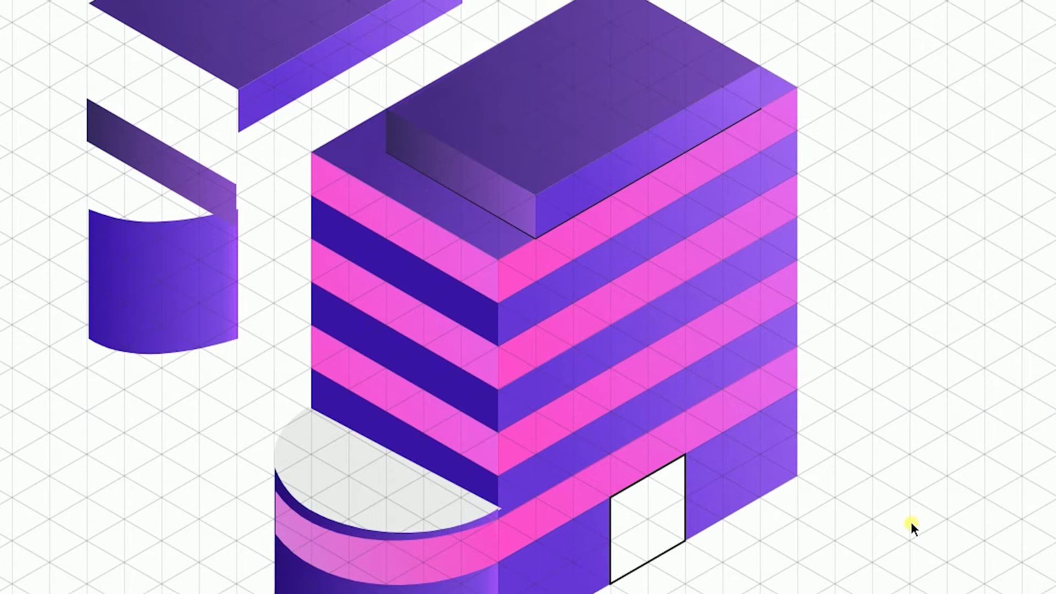
Fill the rounded extension's top face with a purple linear gradient running from its dark outer edge to its light corner at the building
left_click(337, 460)
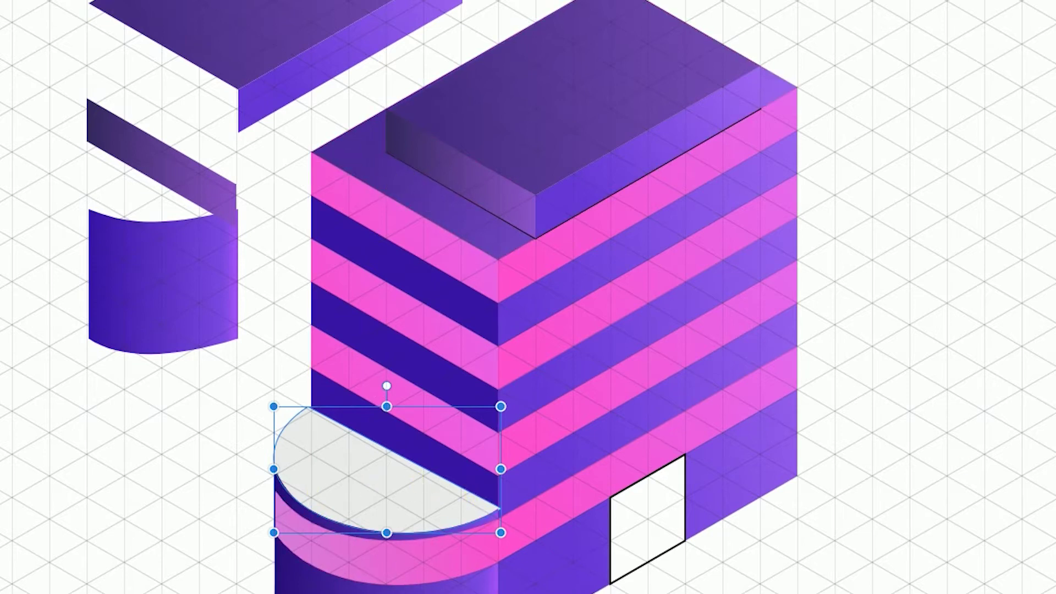
key("g")
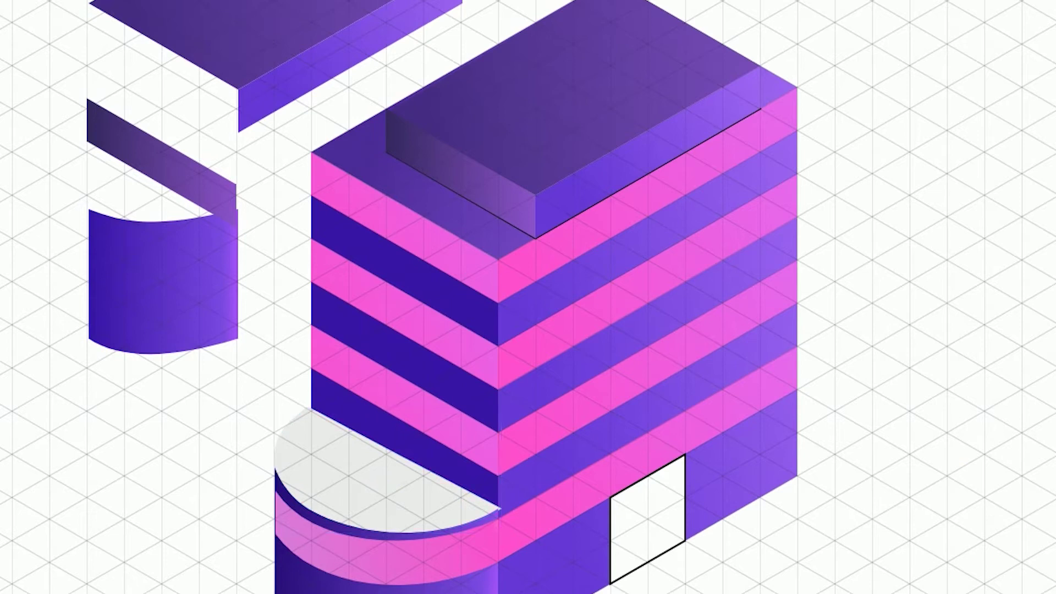
key(".")
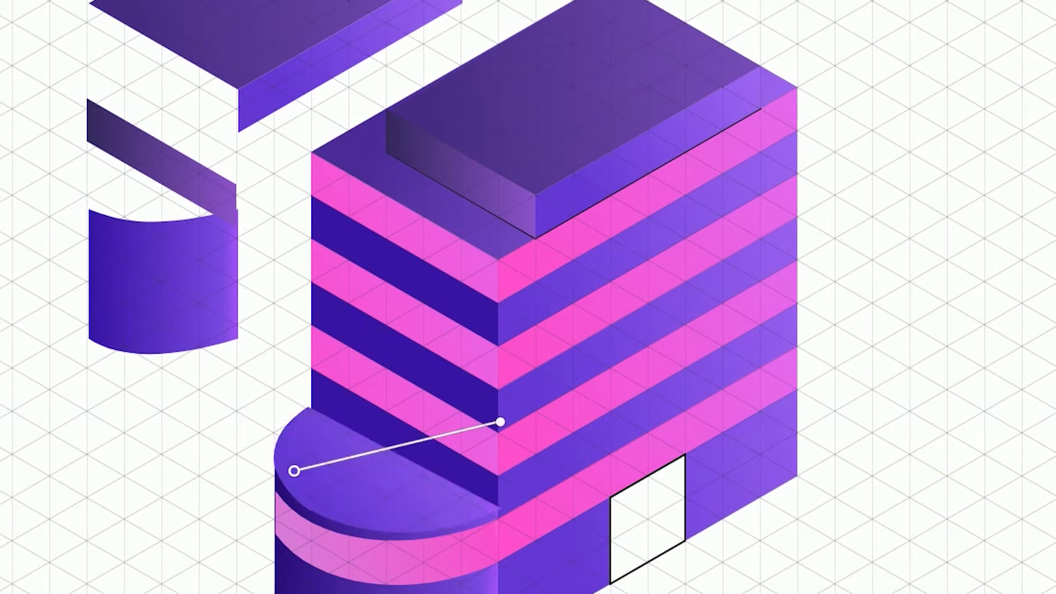
left_click_drag(295, 470, 278, 441)
left_click_drag(500, 423, 483, 510)
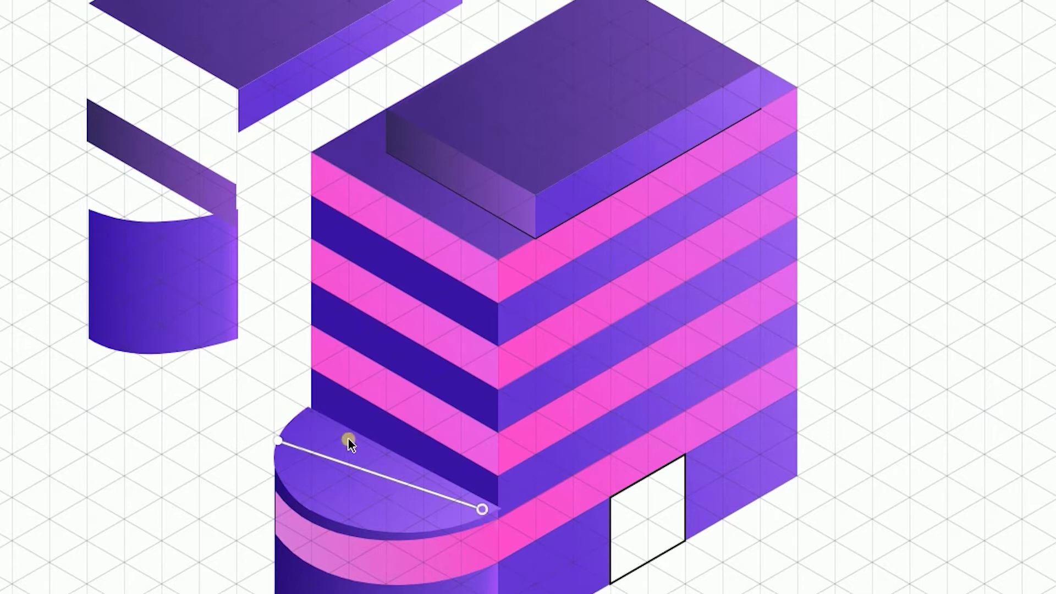
left_click(278, 442)
left_click(814, 394)
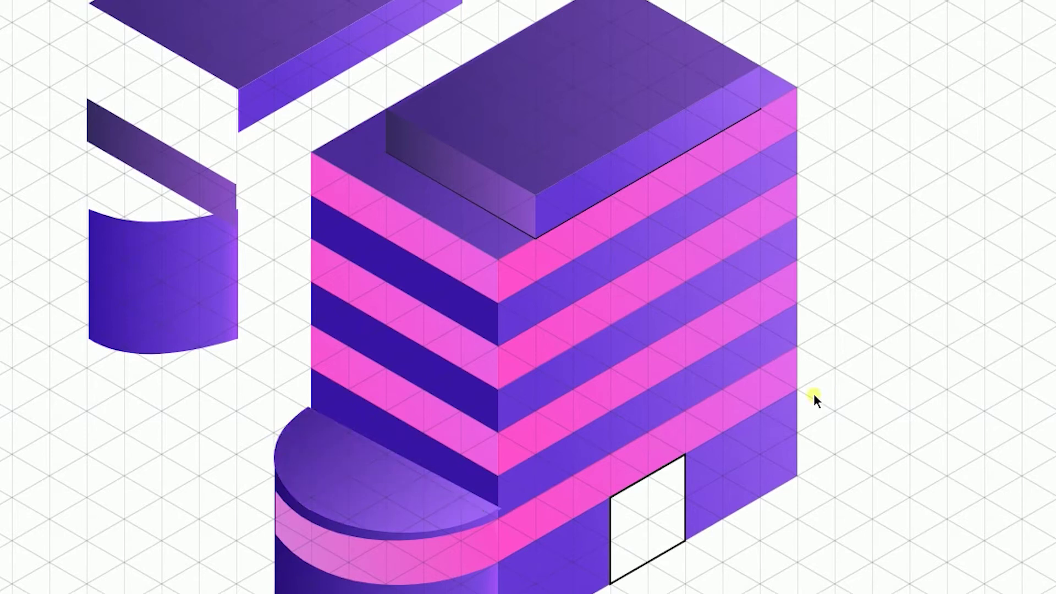
Fit the extension's top face to the wall by moving its front corner to X 920, Y 433.1 and its back corner to X 820, Y 379.6
key("ctrl+plus")
key("ctrl+plus")
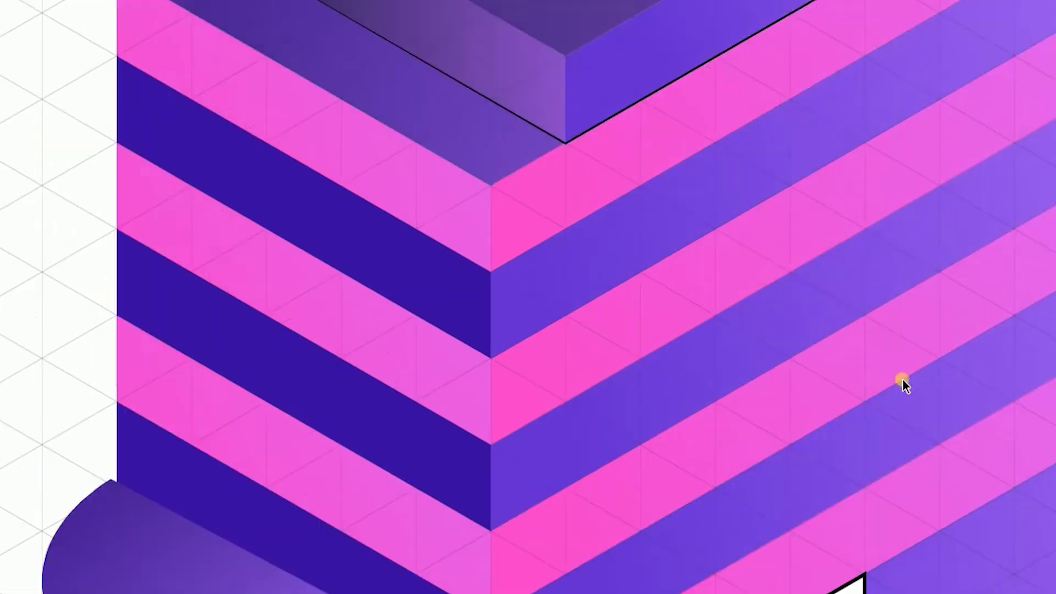
left_click_drag(265, 560, 713, 53)
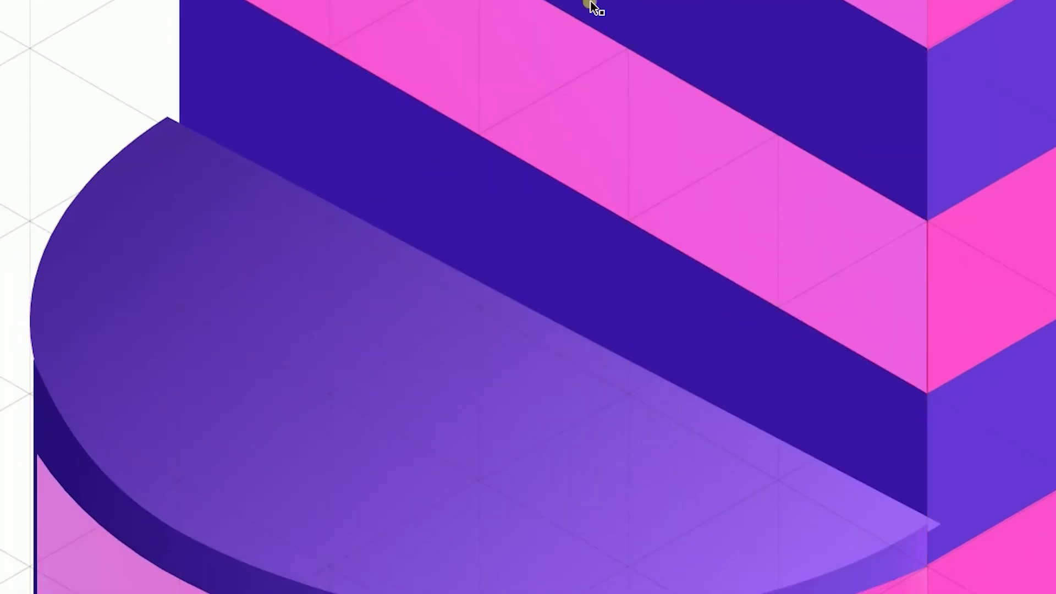
left_click(528, 420)
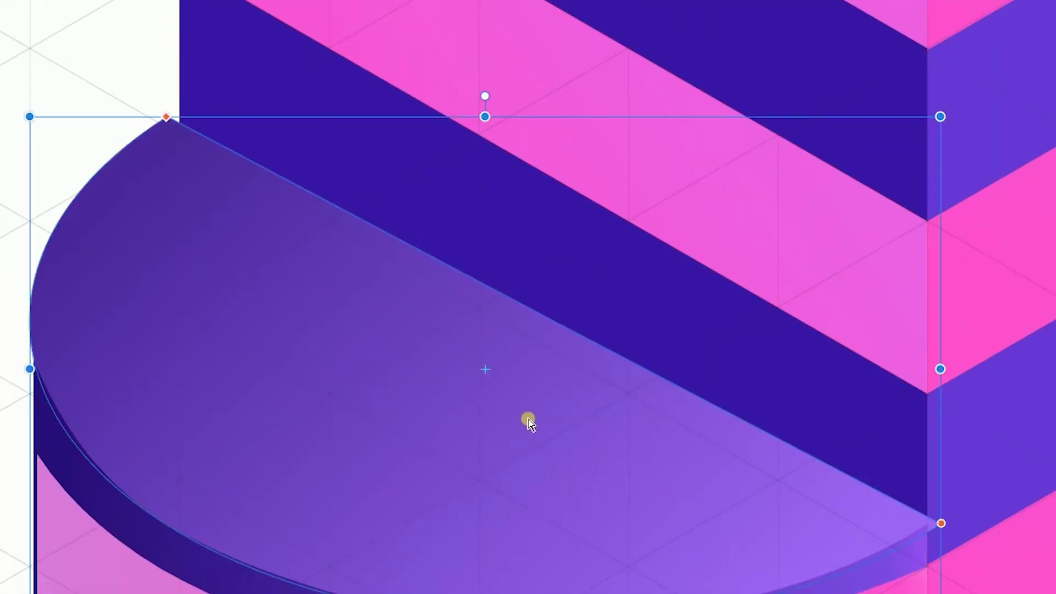
double_click(528, 422)
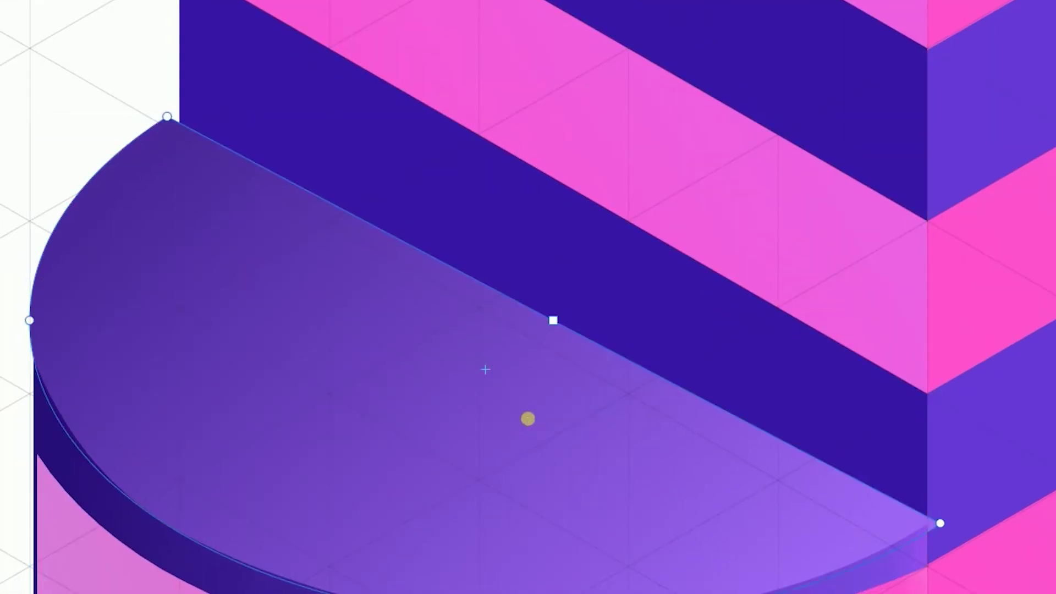
mouse_move(941, 524)
left_mouse_down()
mouse_move(930, 527)
mouse_move(939, 540)
mouse_move(940, 524)
left_mouse_up()
left_click(174, 0)
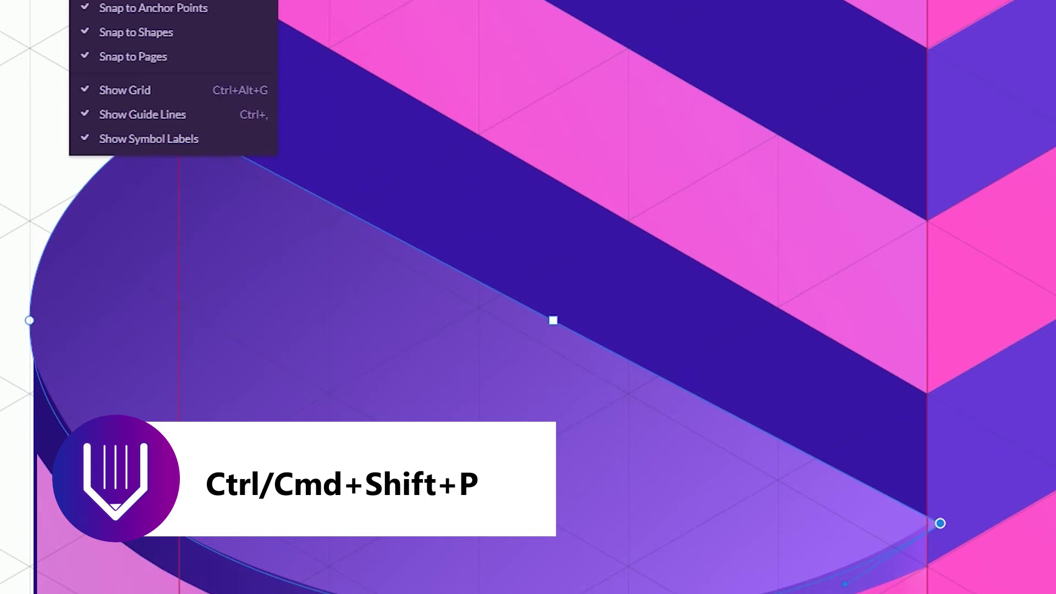
left_click(812, 370)
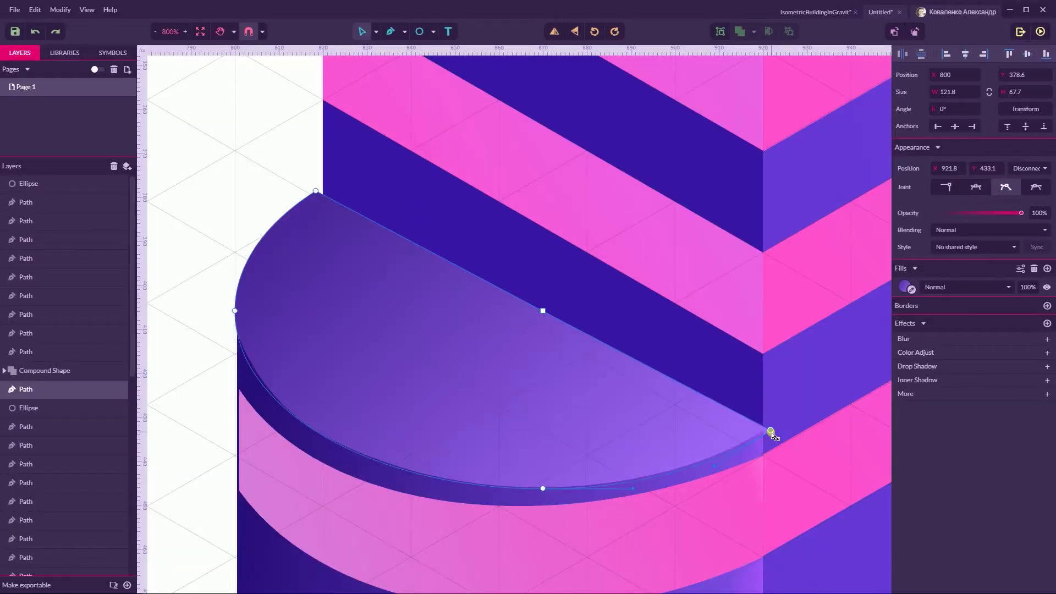
left_click_drag(772, 436, 767, 430)
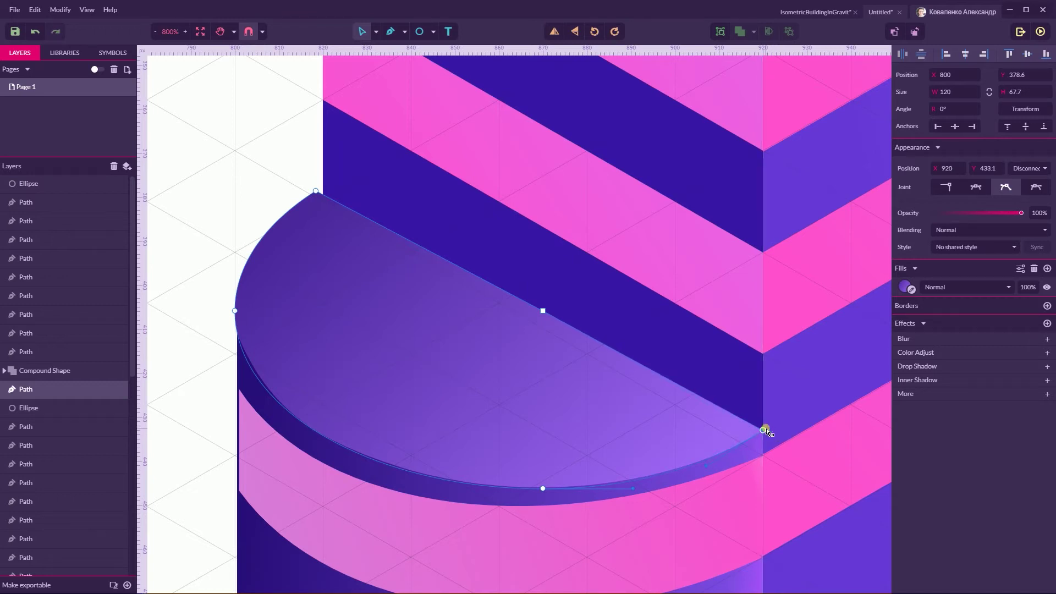
left_click_drag(316, 192, 323, 194)
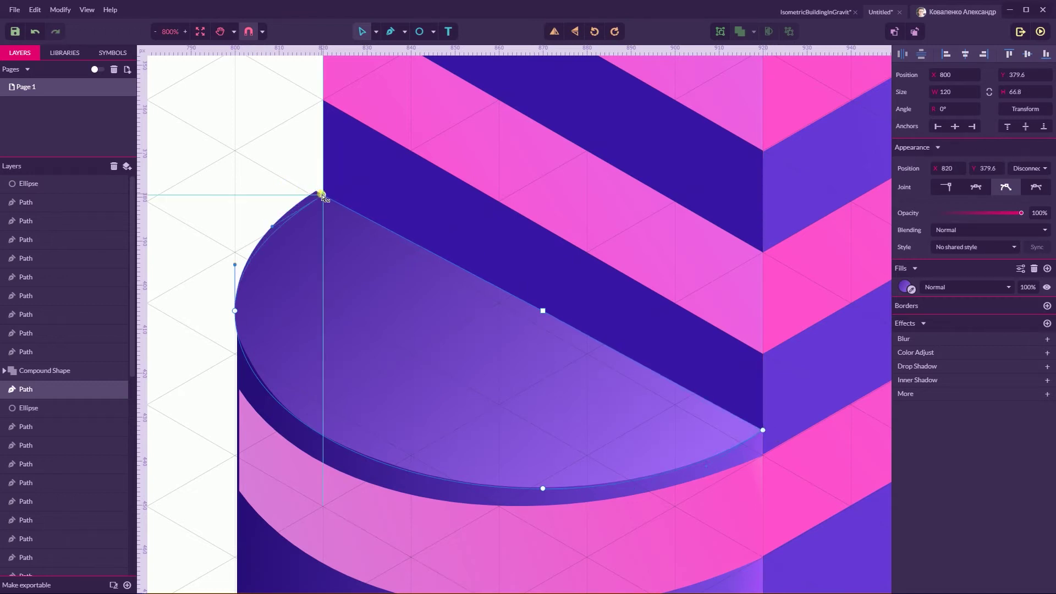
left_click(274, 180)
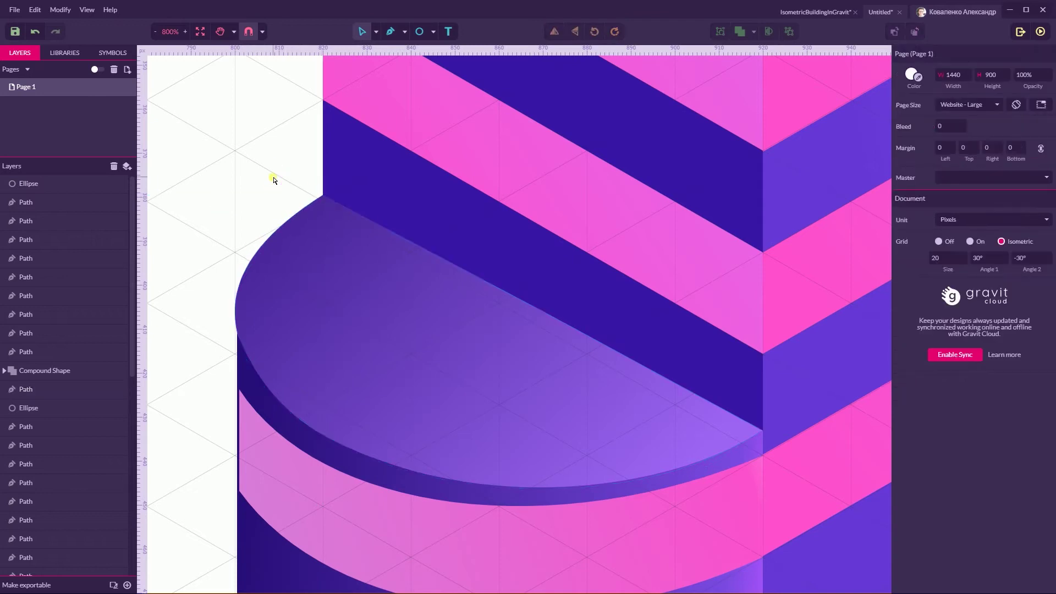
Move the pink band's two outer corner points to about X 800.5 to line up with the edge of the purple curved wall
left_click(238, 400)
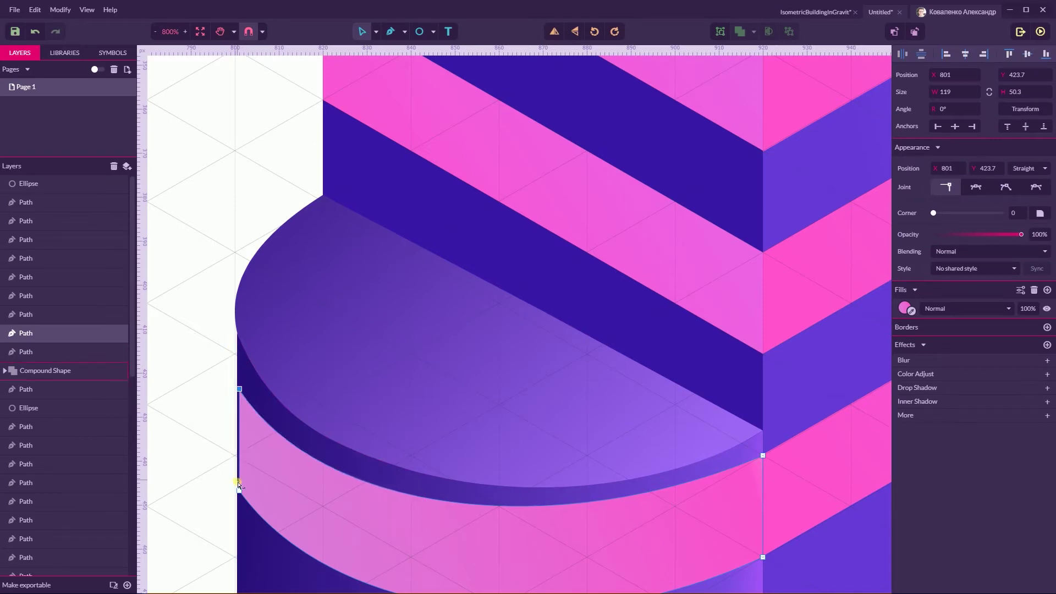
left_click_drag(238, 491, 235, 490)
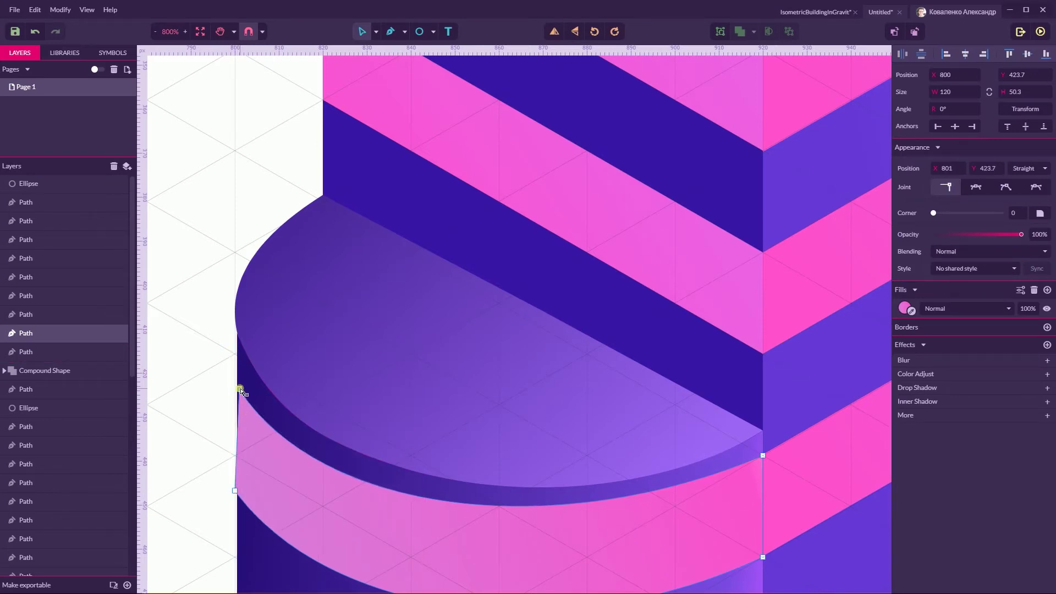
left_click(210, 363)
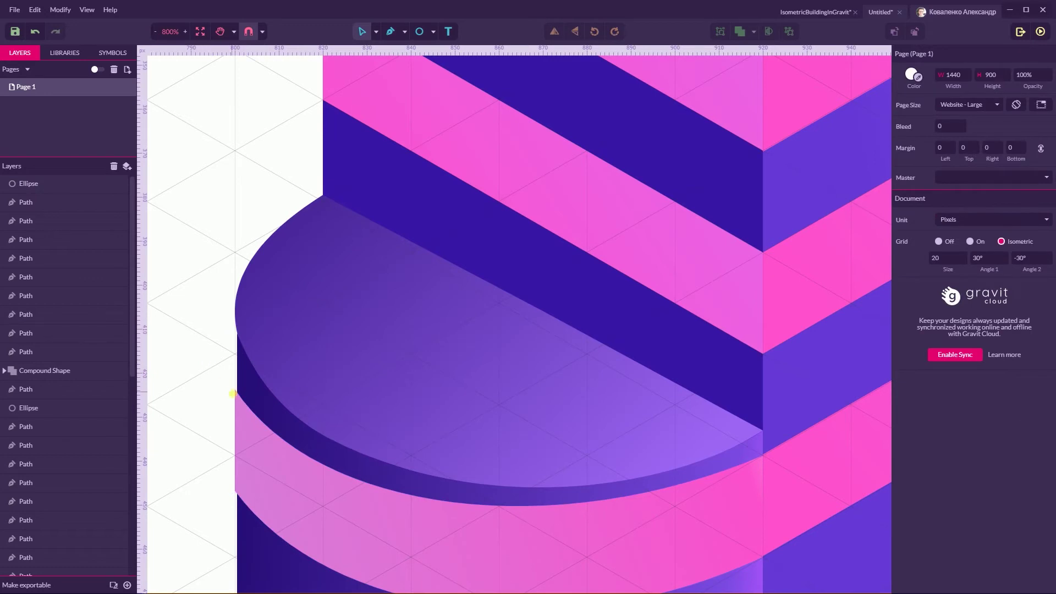
left_click(237, 389)
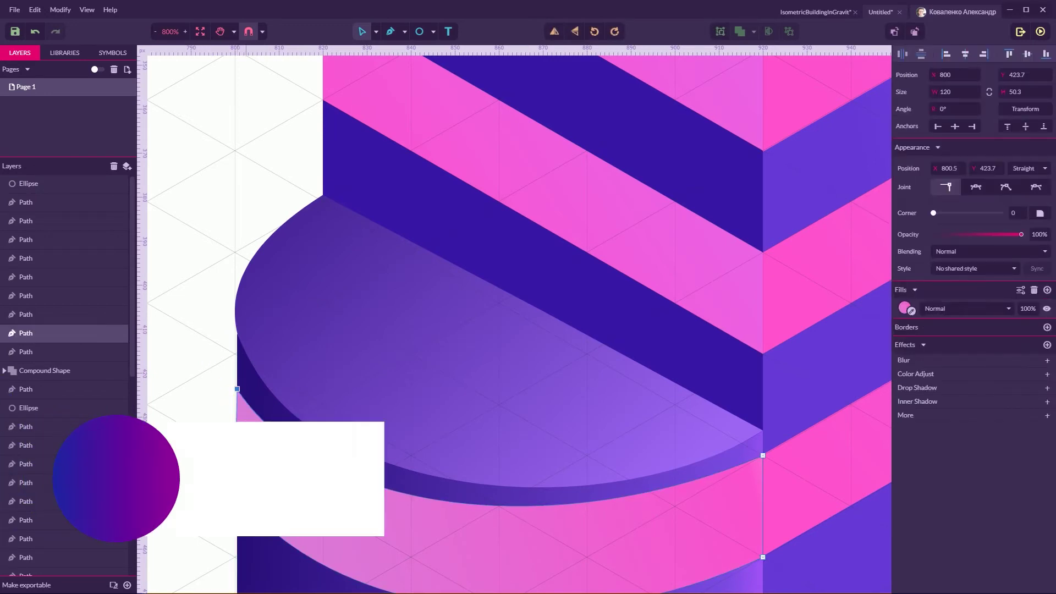
left_click_drag(235, 491, 237, 491)
left_click(215, 419)
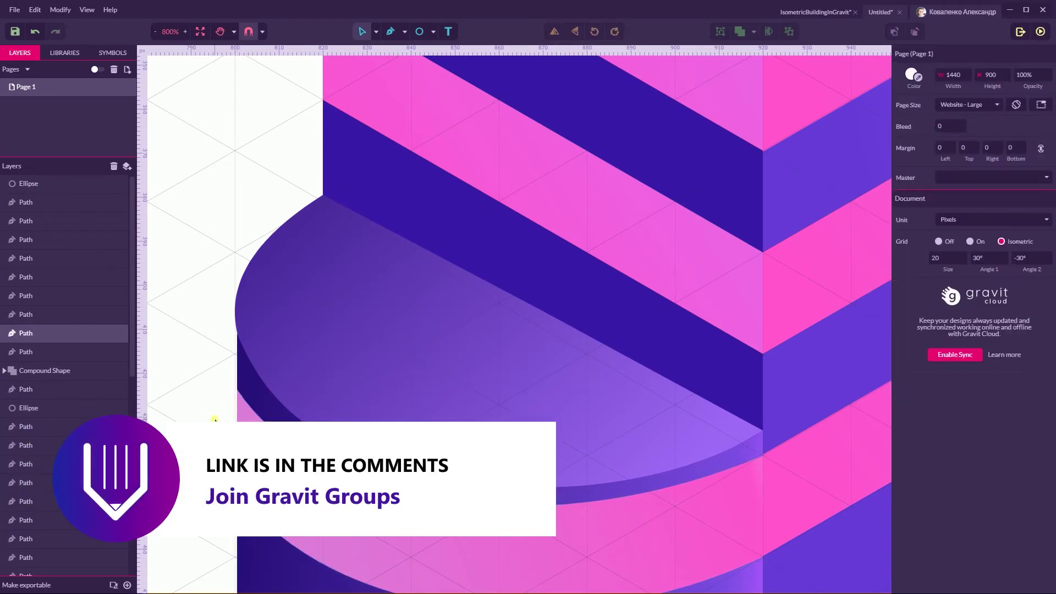
Switch from editing points to the Pointer tool for selecting whole shapes on the building
key("ctrl+1")
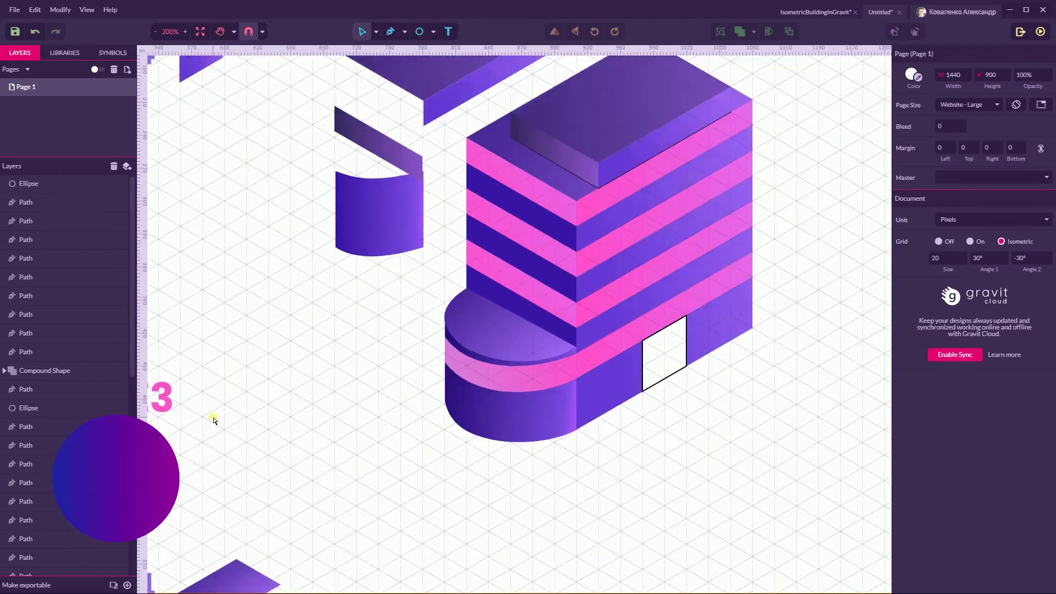
key("ctrl+plus")
key("ctrl+plus")
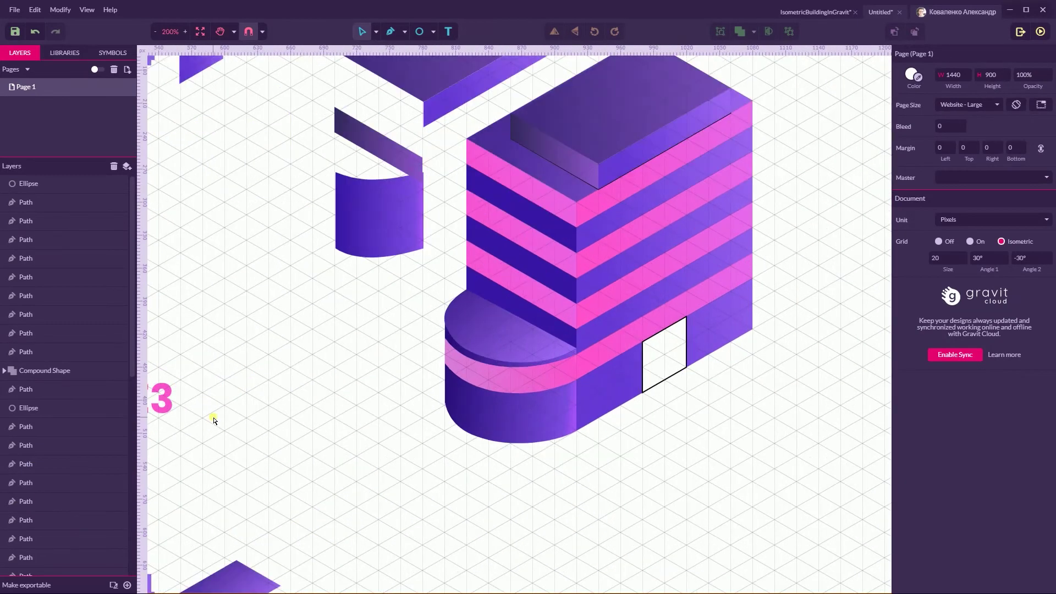
key("space")
left_click_drag(325, 339, 217, 446)
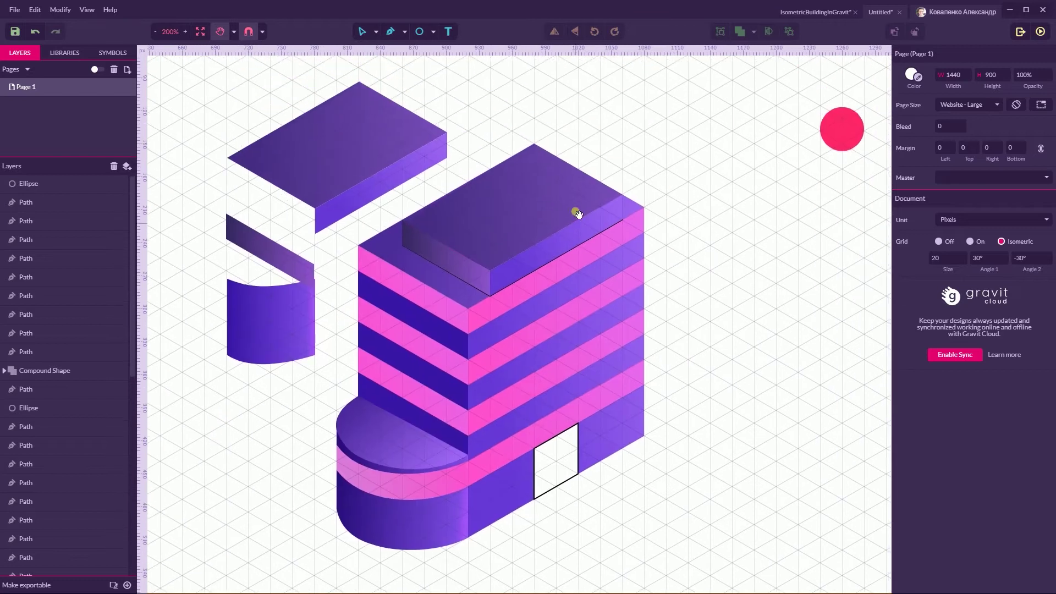
left_click(473, 282)
left_click(537, 283)
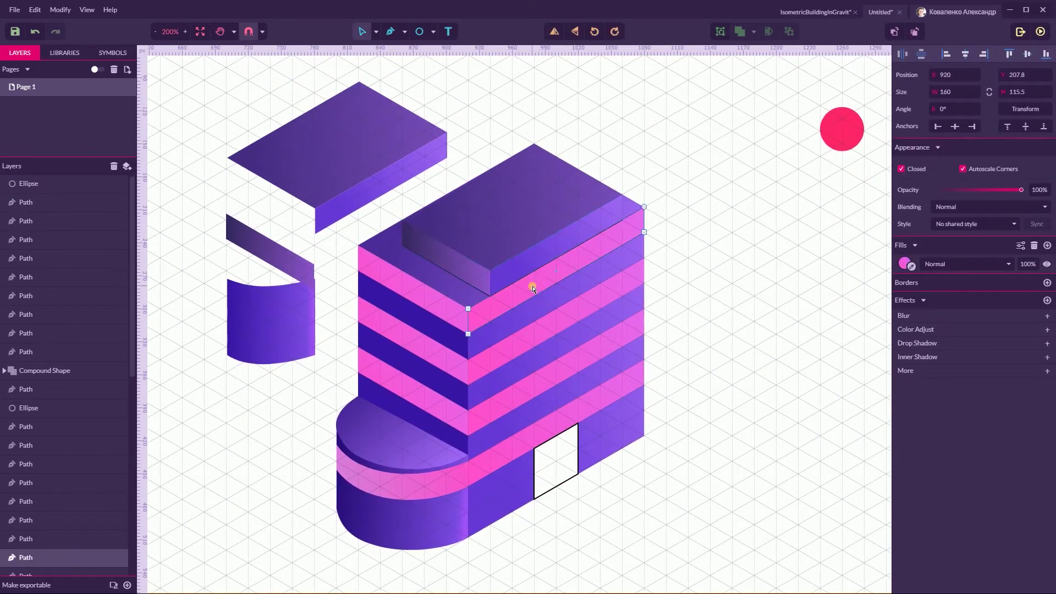
left_click(377, 31)
left_click(393, 44)
Move the rooftop block's faces aside to select the outlined white shape beneath them, restore the faces and delete that shape
left_click(463, 233)
left_click(462, 268, "shift")
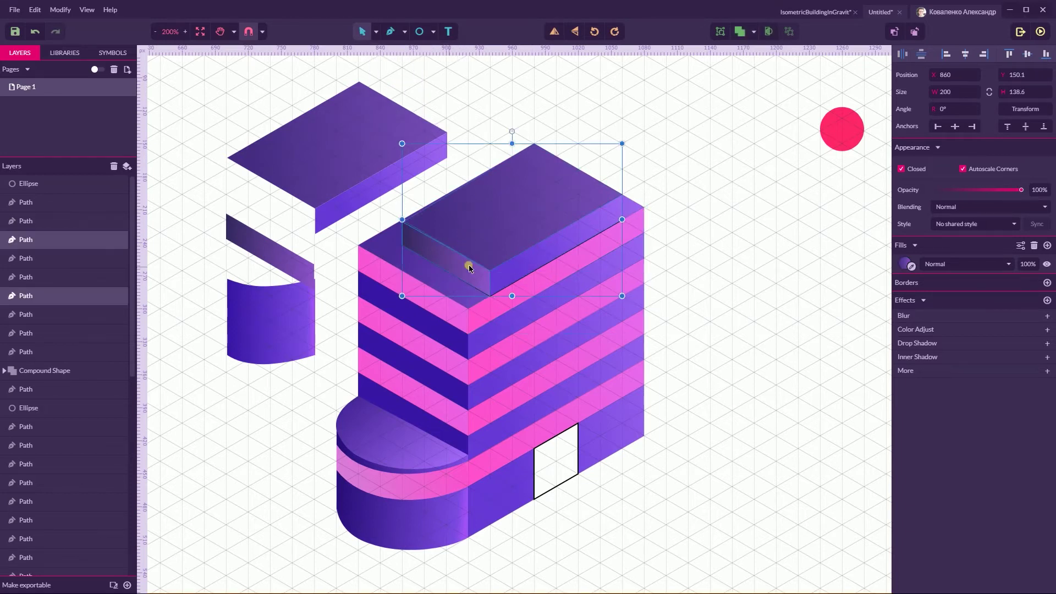
left_click(512, 269, "shift")
left_click_drag(521, 254, 545, 175)
left_click(434, 263)
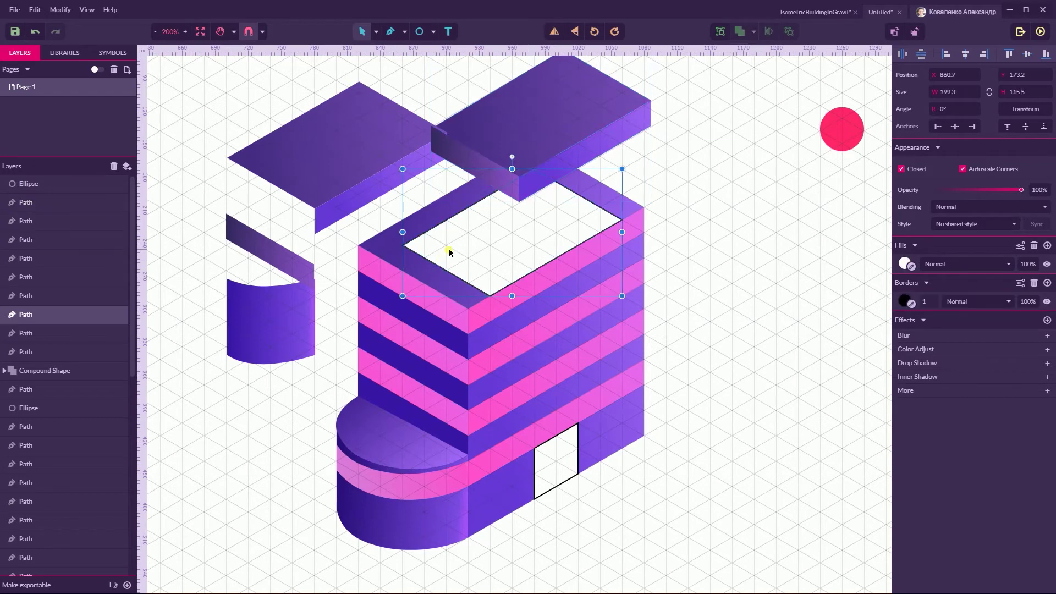
key("ctrl+z")
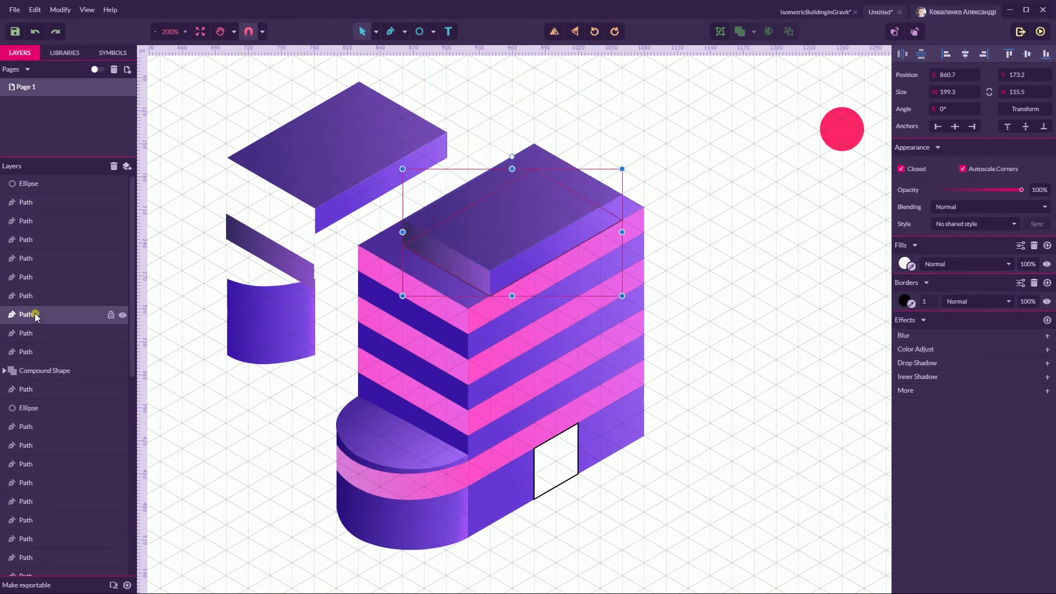
key("Delete")
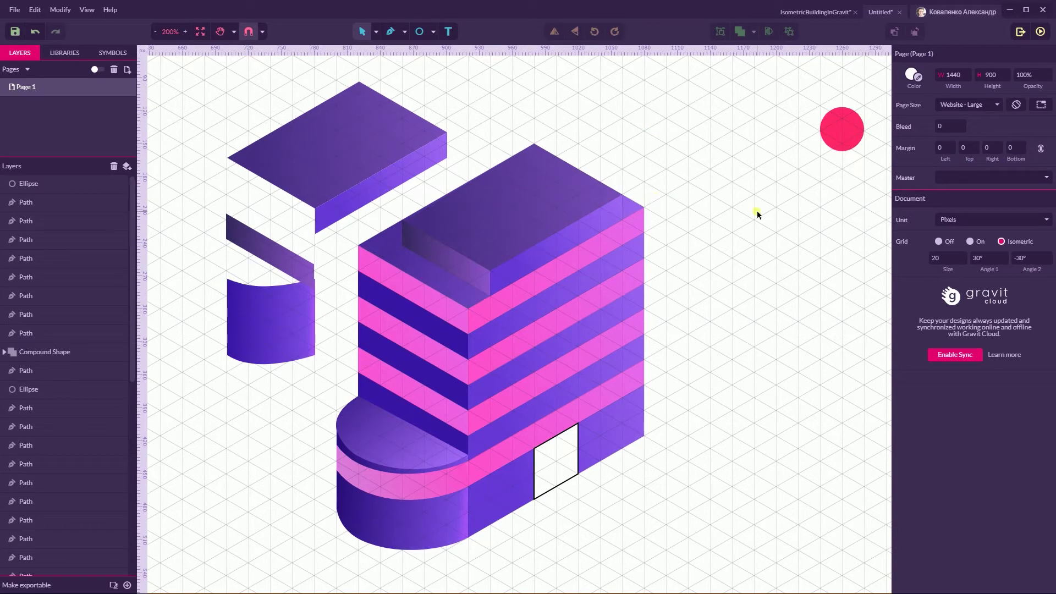
Remove the door's border and fill it with the saved pink linear gradient starting at #FF4FCD
left_click(568, 468)
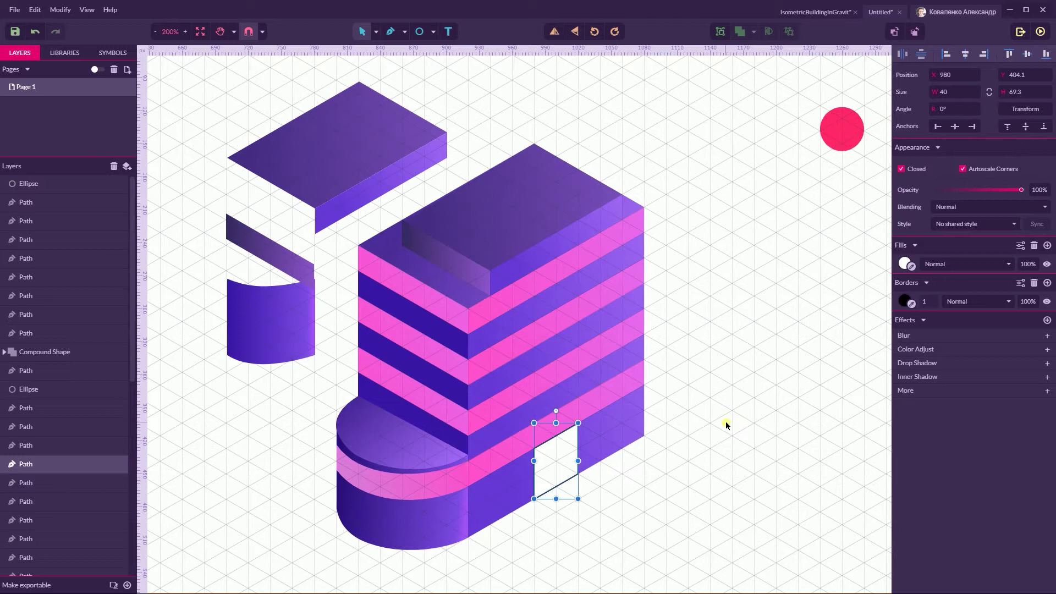
left_click(1035, 283)
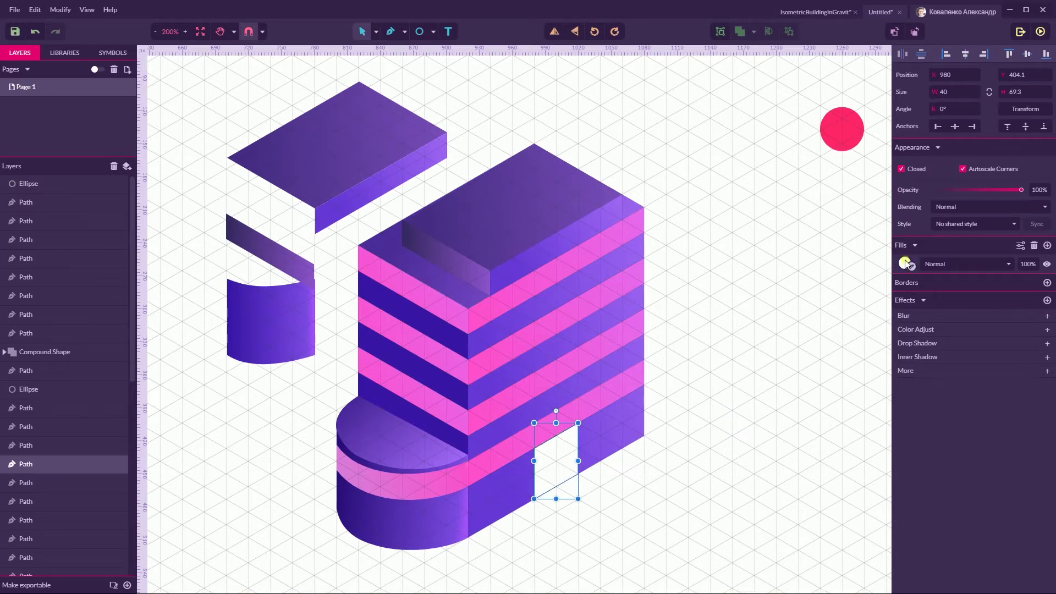
left_click(905, 264)
left_click(923, 280)
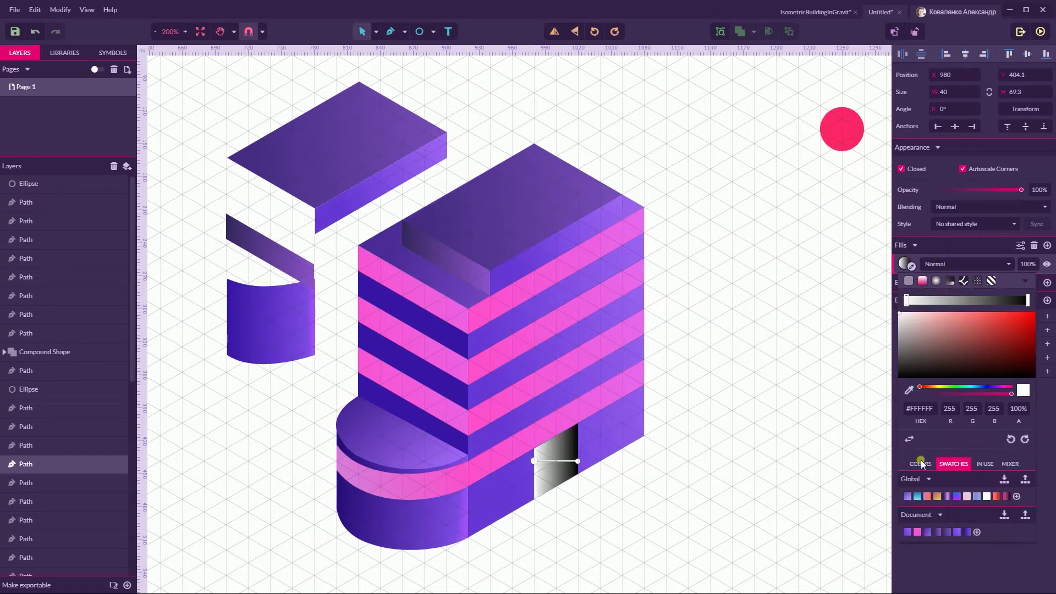
left_click(917, 533)
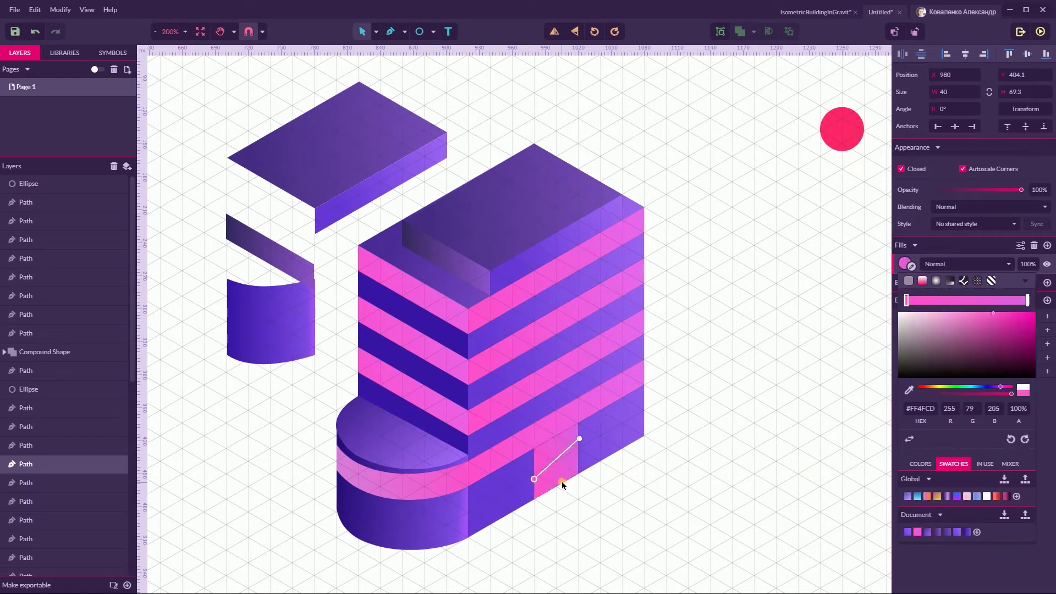
Turn the door's gradient nearly horizontal so it runs from edge to edge, and shift its end colour to a light pink
left_click_drag(534, 479, 578, 460)
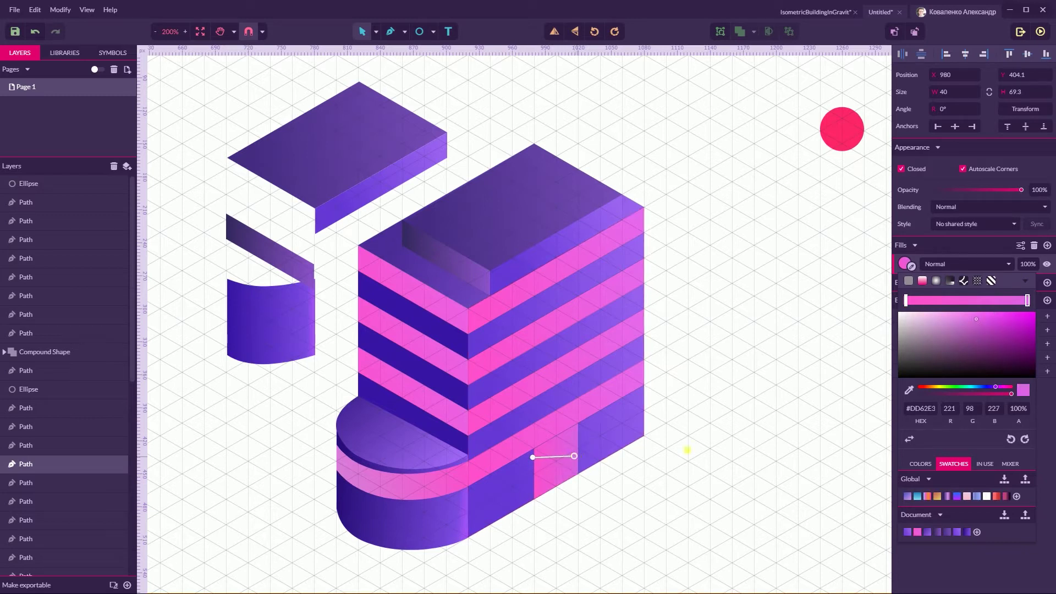
mouse_move(978, 317)
left_mouse_down()
mouse_move(984, 324)
mouse_move(988, 315)
mouse_move(947, 312)
mouse_move(974, 315)
left_mouse_up()
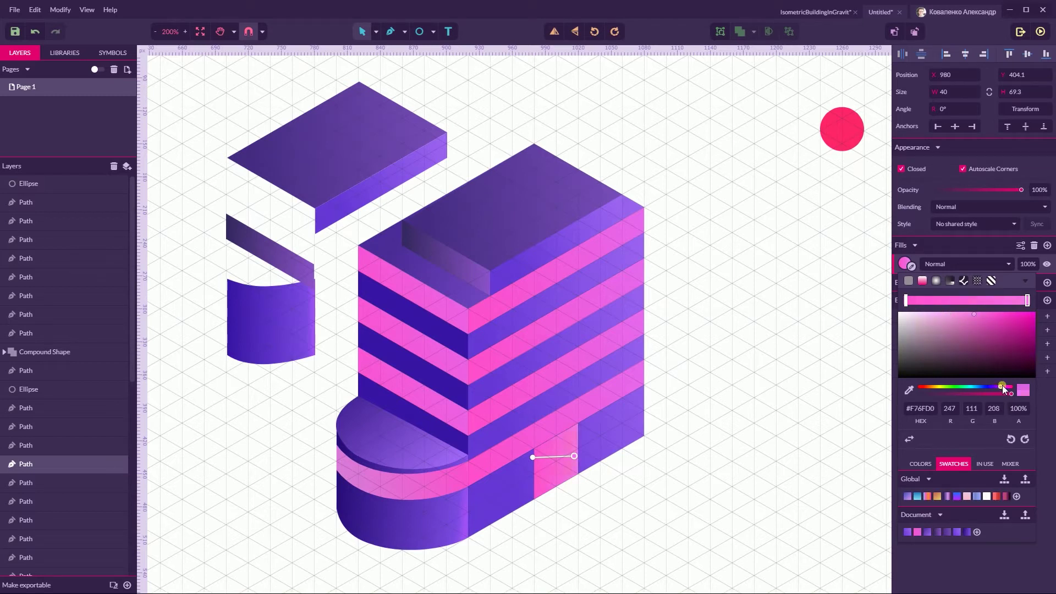
left_click_drag(1005, 386, 1002, 387)
left_click_drag(533, 458, 537, 464)
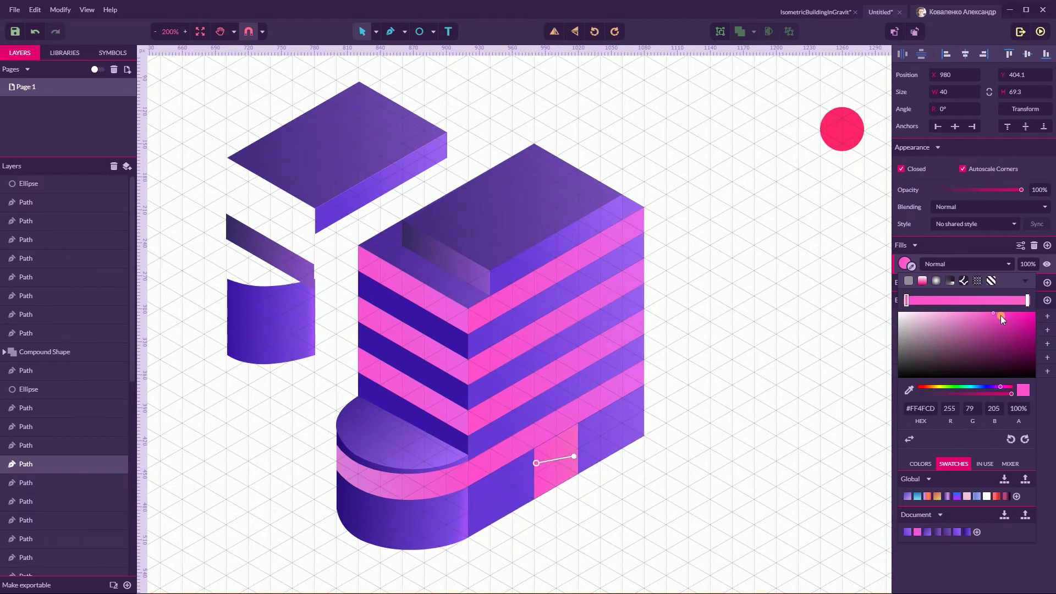
Change the end colour of the door's gradient to the reddish pink #FB4B91, leaving the start at #FF4FCD
left_click(907, 300)
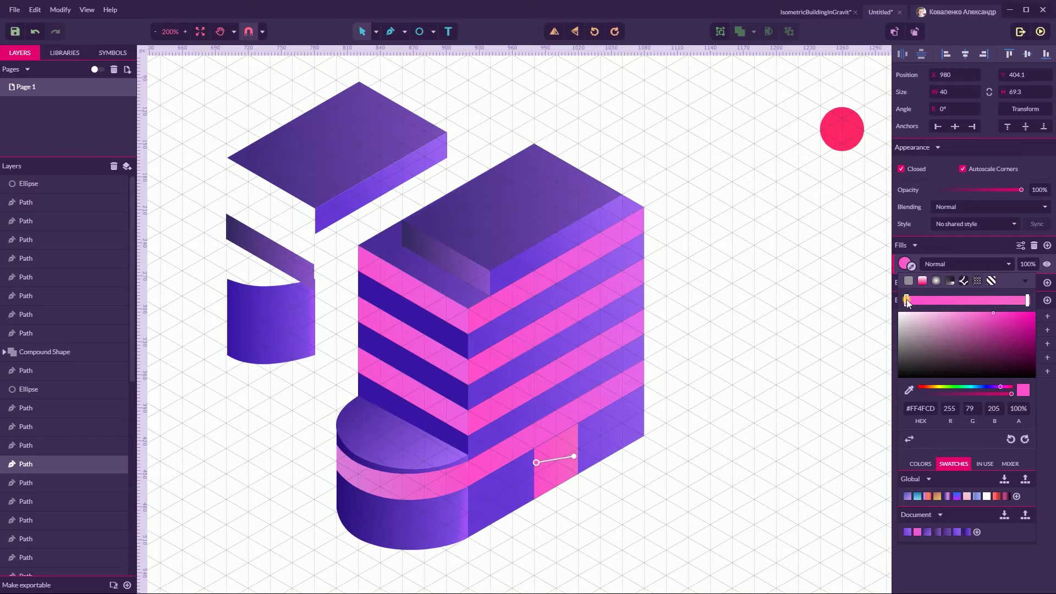
left_click(1029, 300)
mouse_move(988, 323)
left_mouse_down()
mouse_move(989, 312)
mouse_move(965, 309)
mouse_move(995, 313)
left_mouse_up()
left_click_drag(1004, 387, 1007, 388)
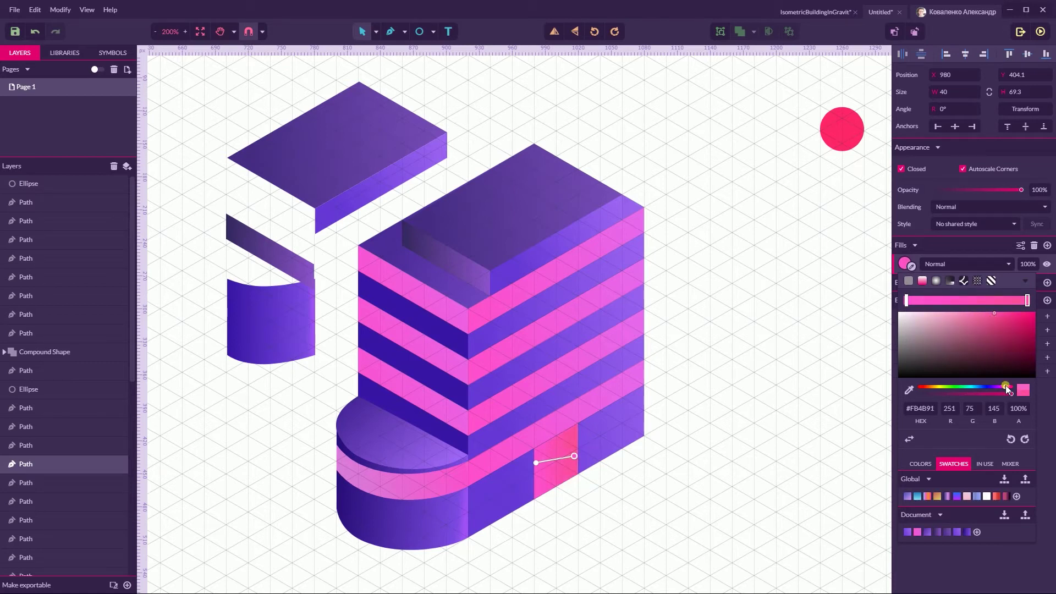
left_click(693, 483)
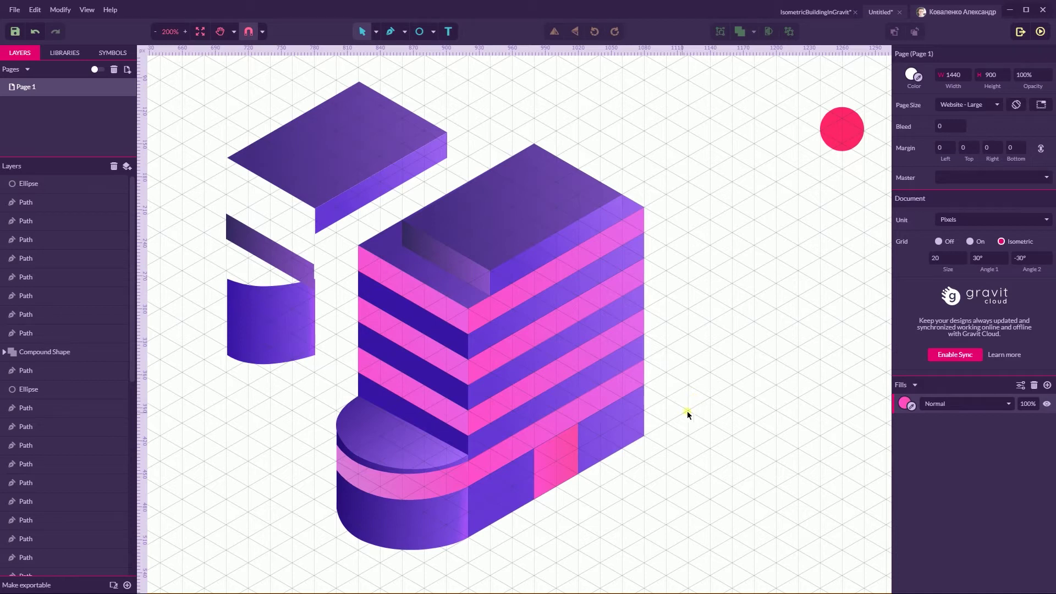
left_click(572, 453)
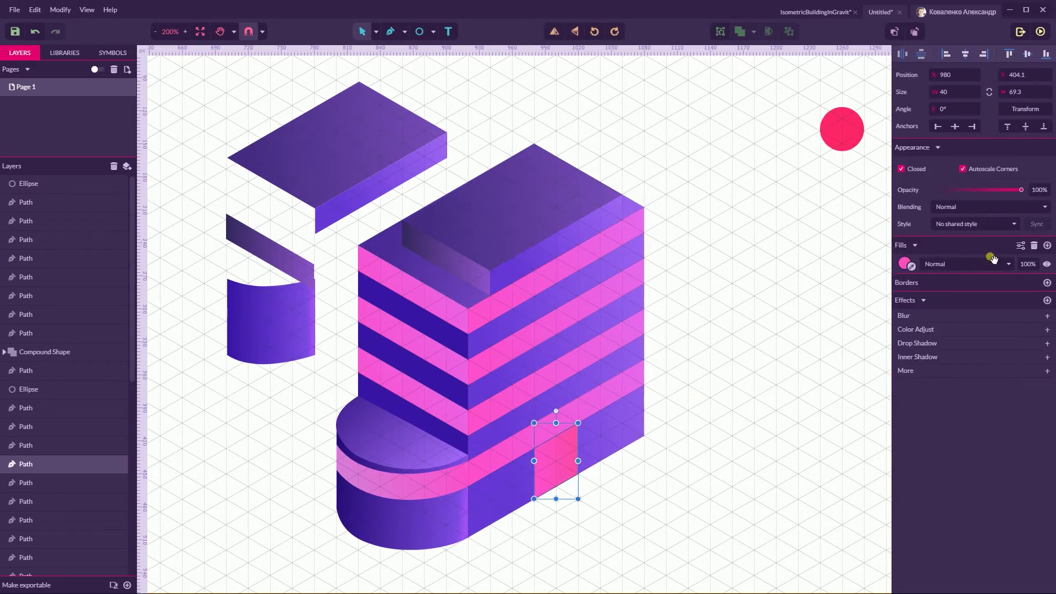
Select the four spare purple shapes set aside beside the building and delete them
left_click(807, 358)
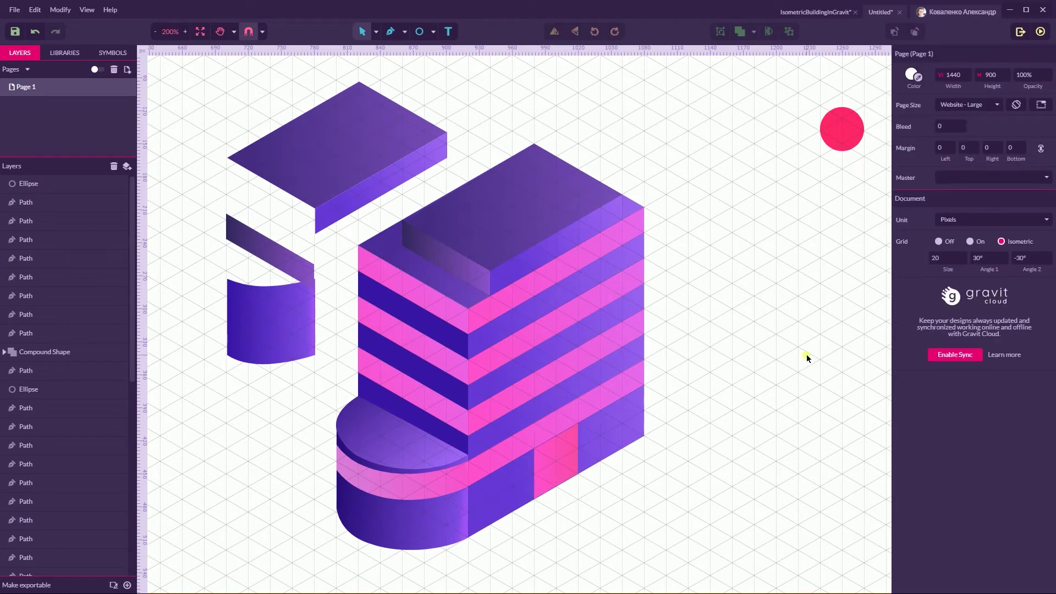
left_click_drag(226, 108, 326, 377)
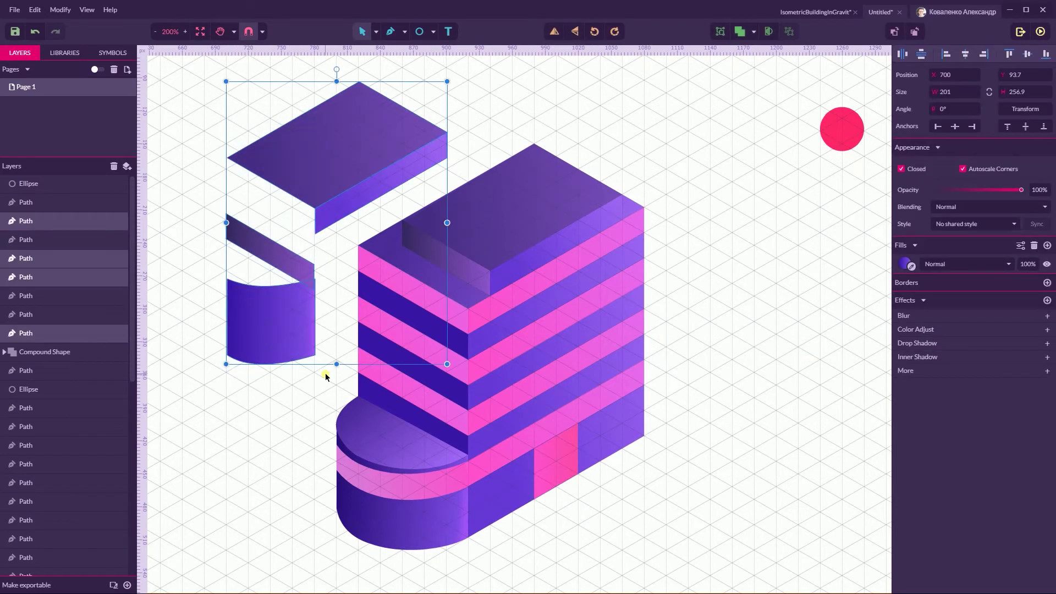
key("Delete")
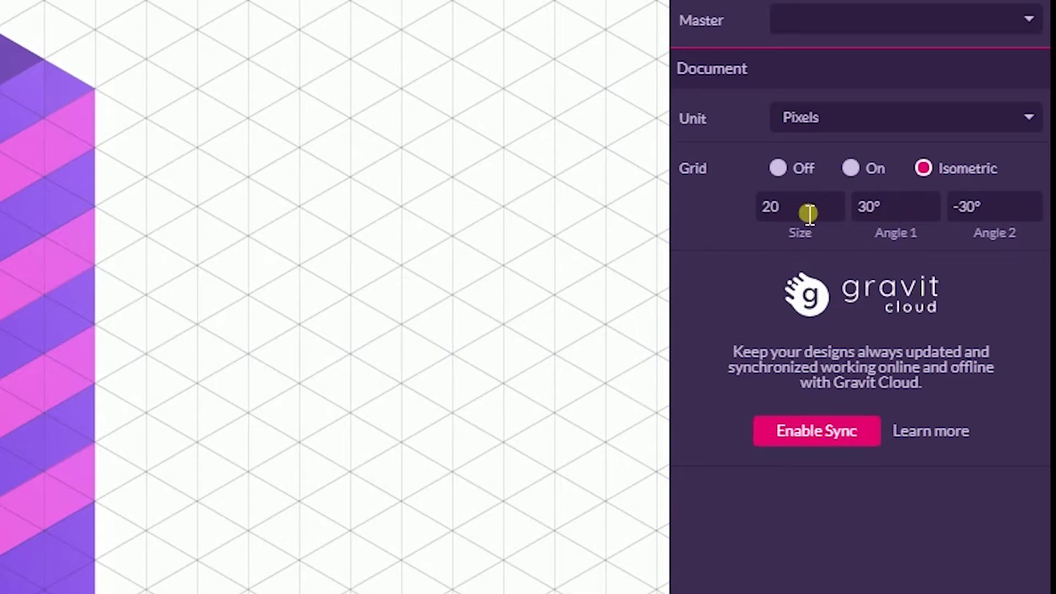
Set the isometric grid size to 5 in the document settings
left_click(954, 261)
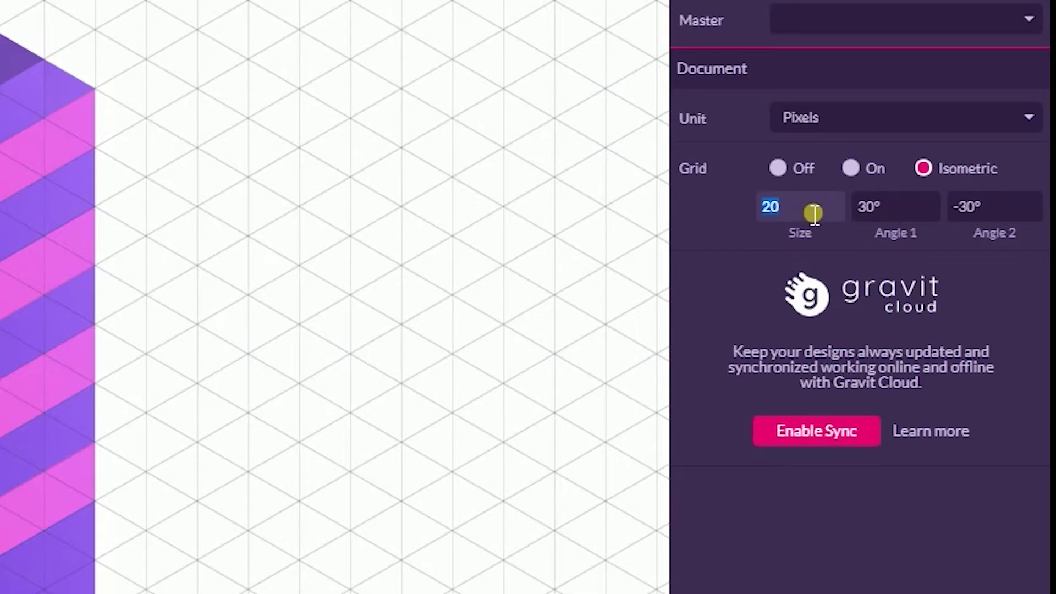
type("19")
key("BackSpace")
type("0")
key("Down")
key("Down")
key("Down")
key("Down")
key("Down")
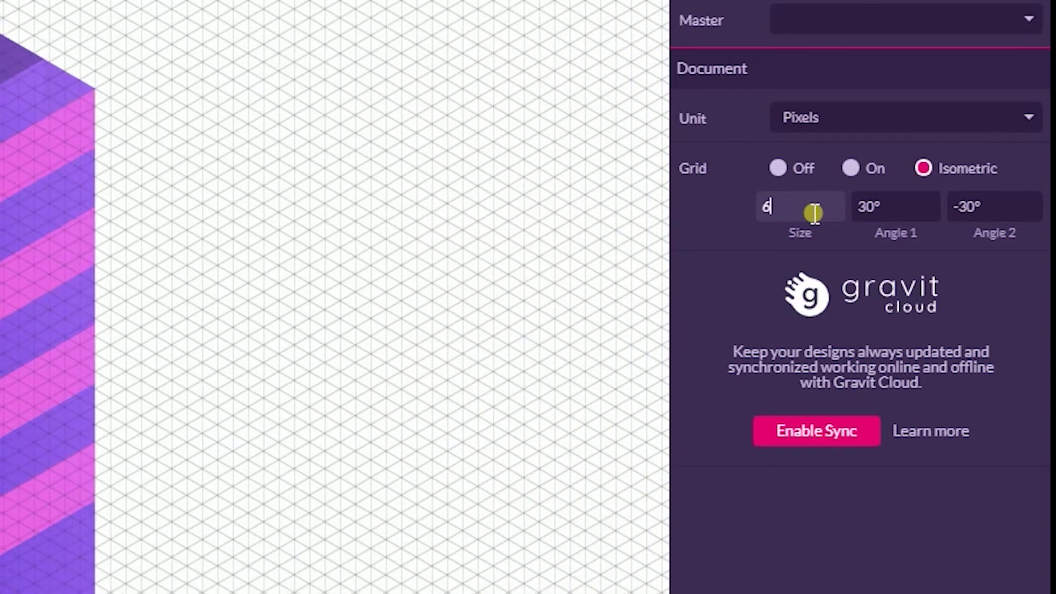
left_click(269, 474)
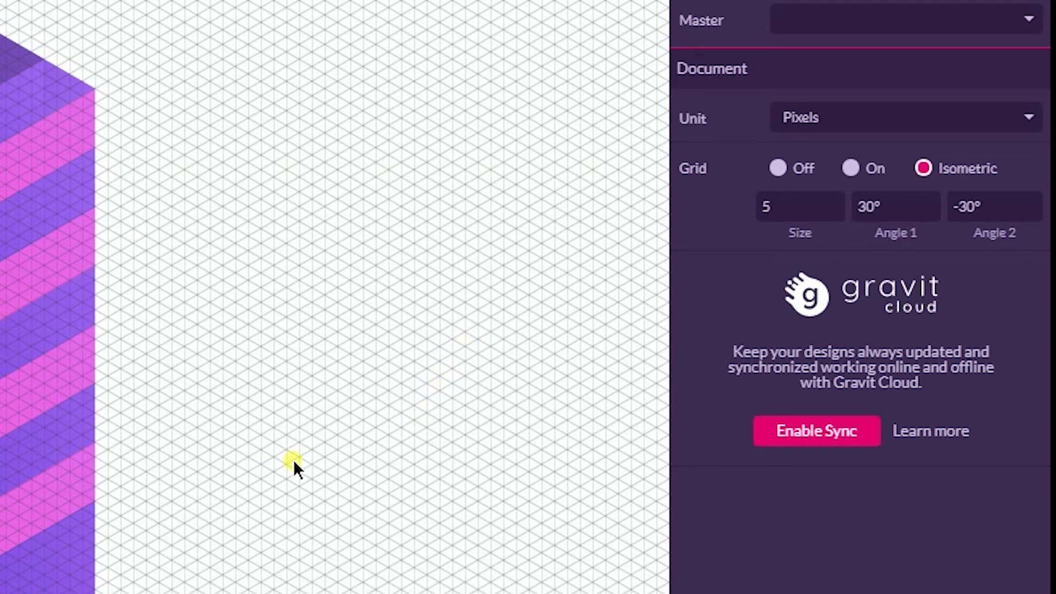
Try a first Pen point on the door's left edge just above its base, undo it and change a snapping option
key("ctrl+plus")
key("ctrl+plus")
key("space")
left_click_drag(802, 323, 782, 83)
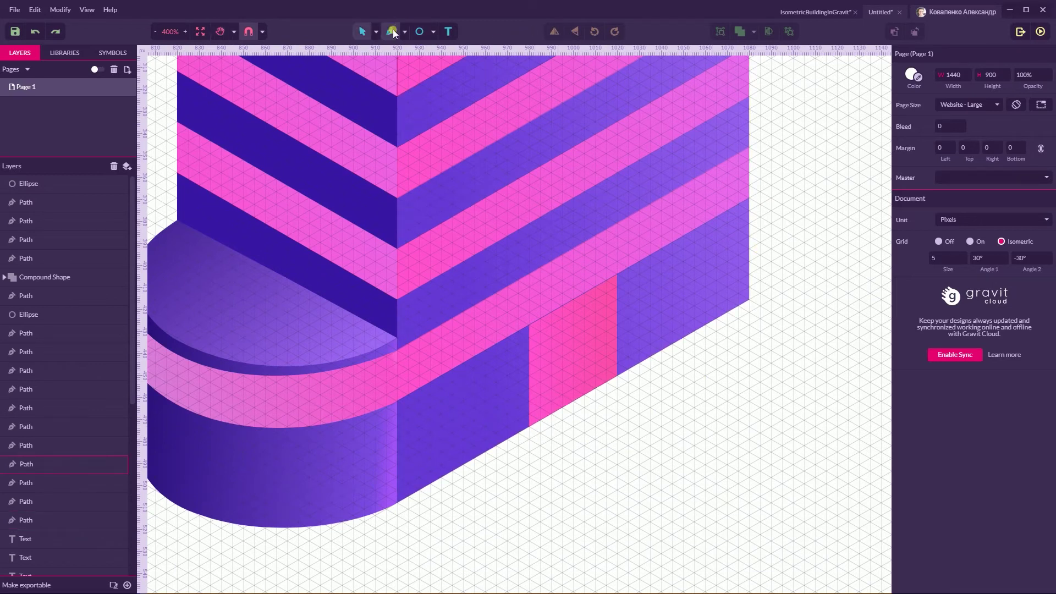
key("p")
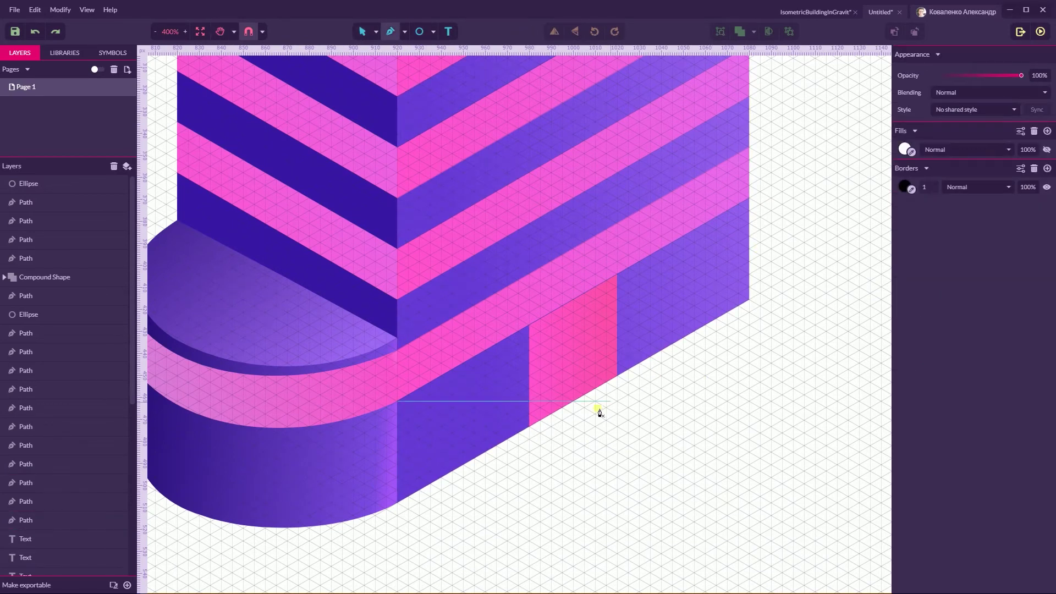
left_click(528, 414)
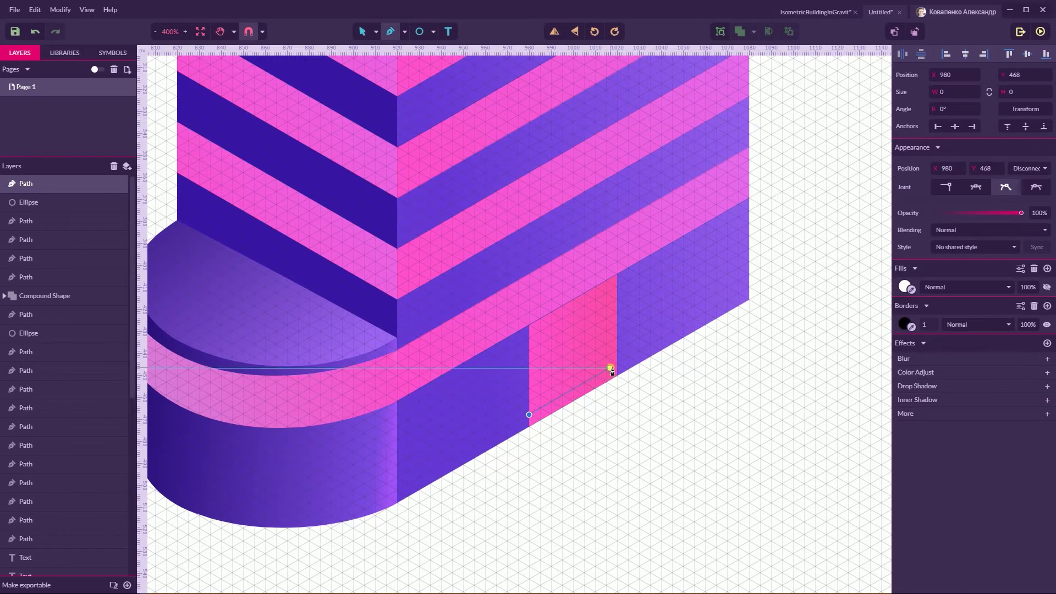
key("ctrl+z")
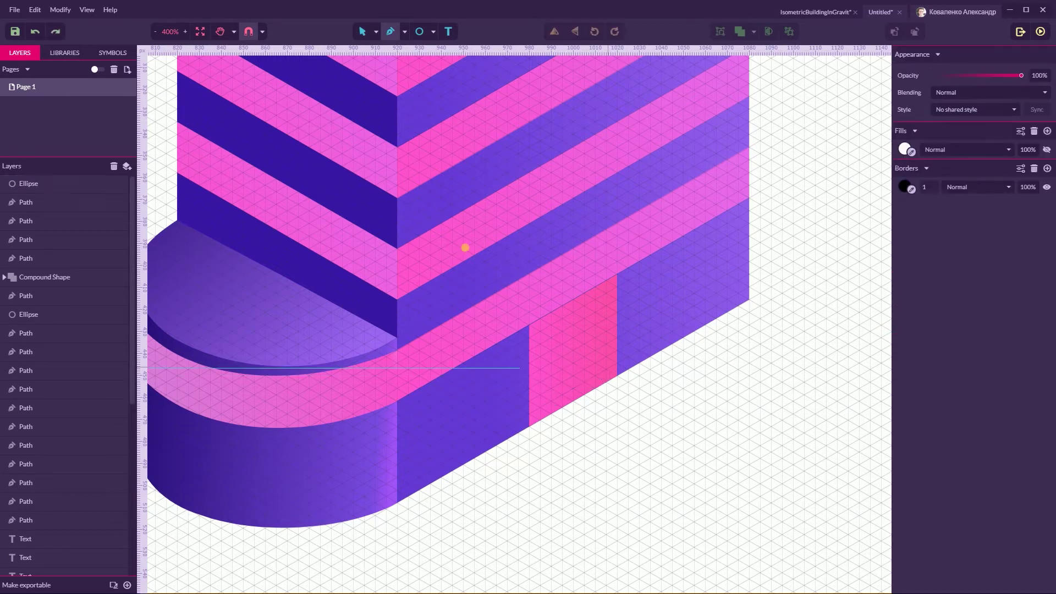
left_click(263, 34)
left_click(295, 82)
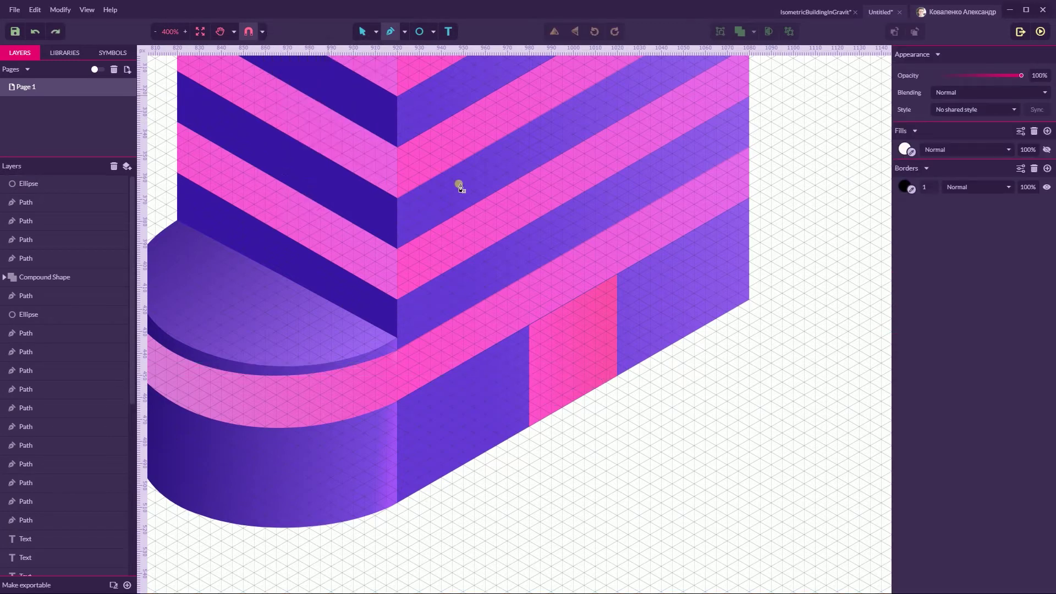
Draw a closed threshold strip about 40 by 26 px along the door's bottom edge with the Pen tool and remove its border
left_click(529, 414)
left_click(606, 370)
left_click(618, 376)
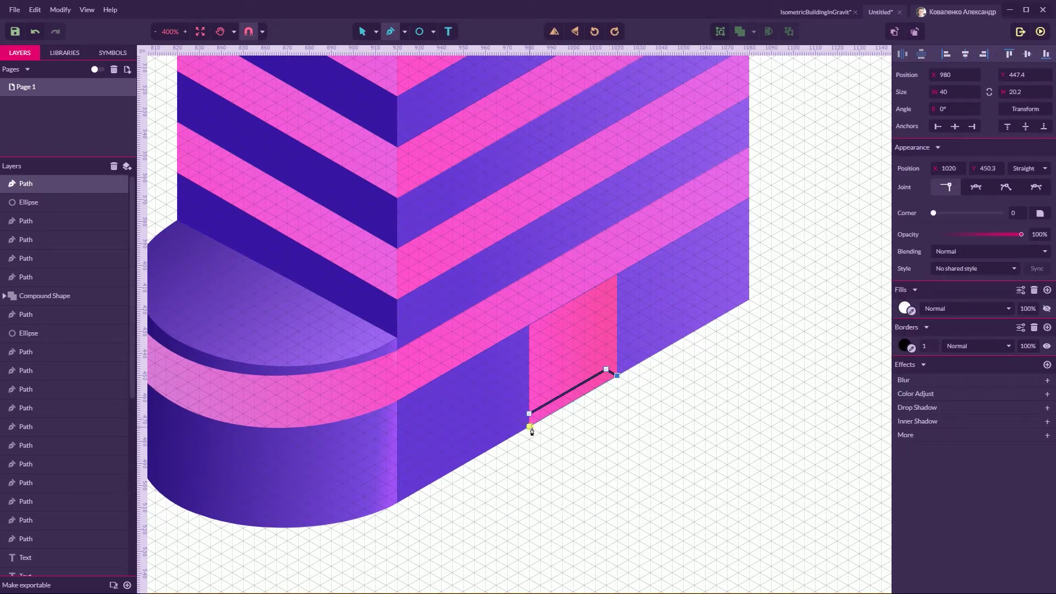
left_click(531, 427)
left_click(529, 414)
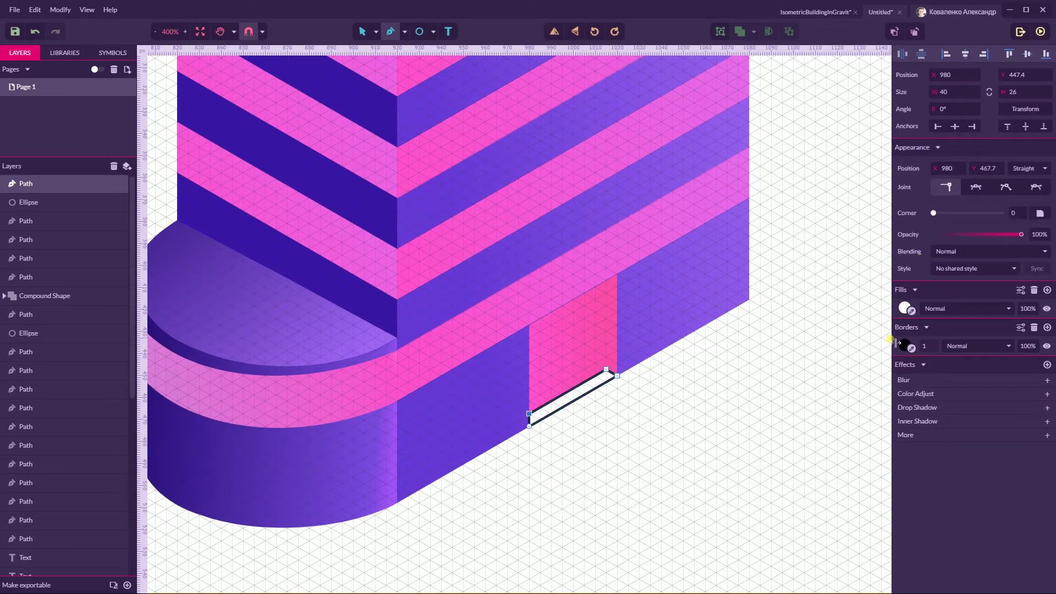
left_click(1034, 328)
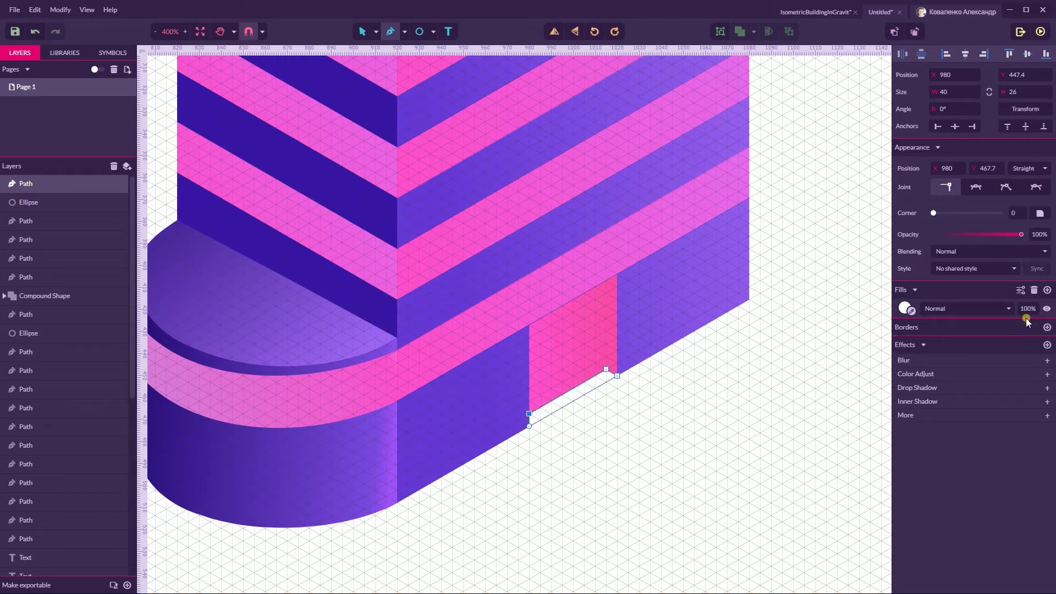
Switch to the reference document IsometricBuildingInGravit and take the Pointer tool for selecting its door shapes
left_click(907, 309)
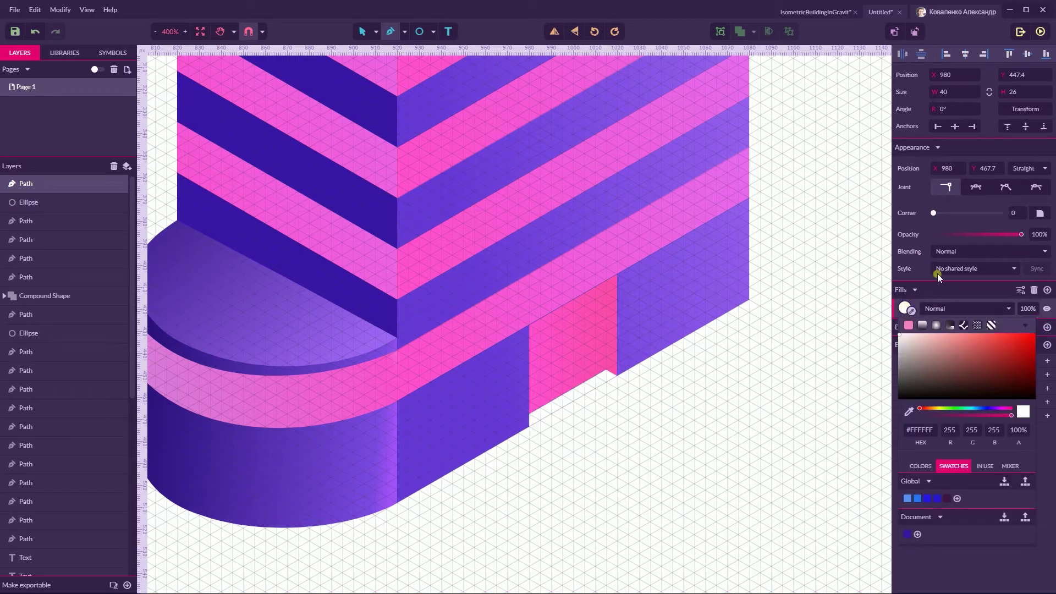
key("Escape")
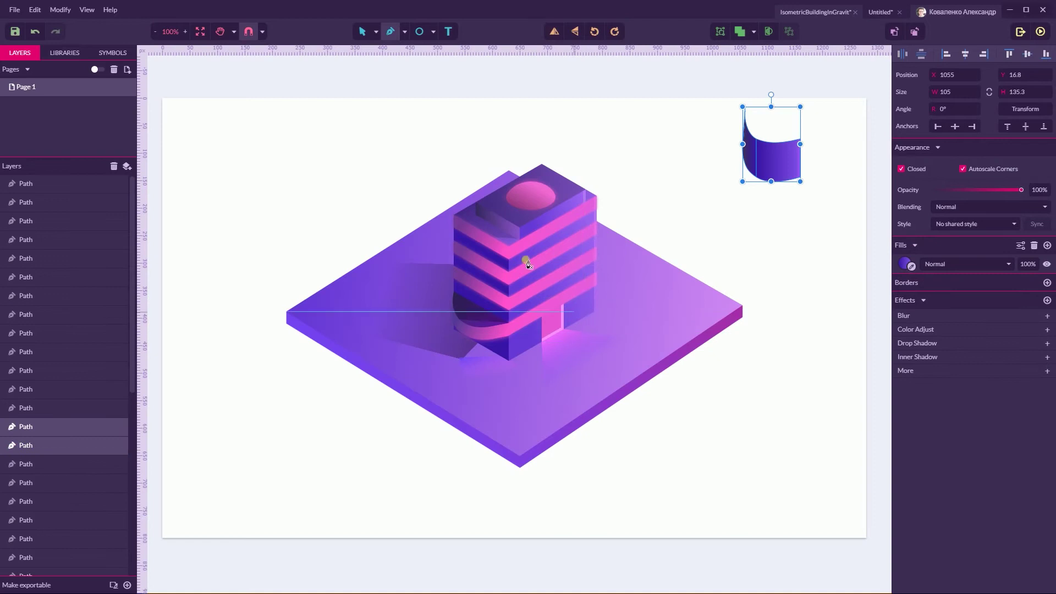
left_click(405, 31)
left_click(376, 31)
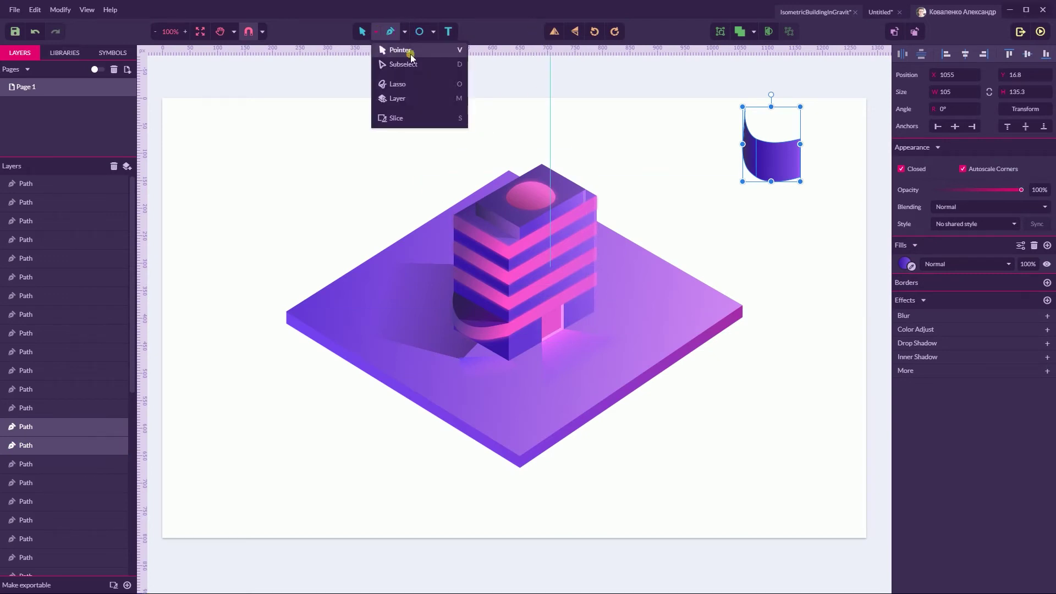
Copy the light pink door threshold strip from the reference building into the Untitled document and place it below the building at about X 890, Y 570
left_click(404, 50)
left_click(554, 332)
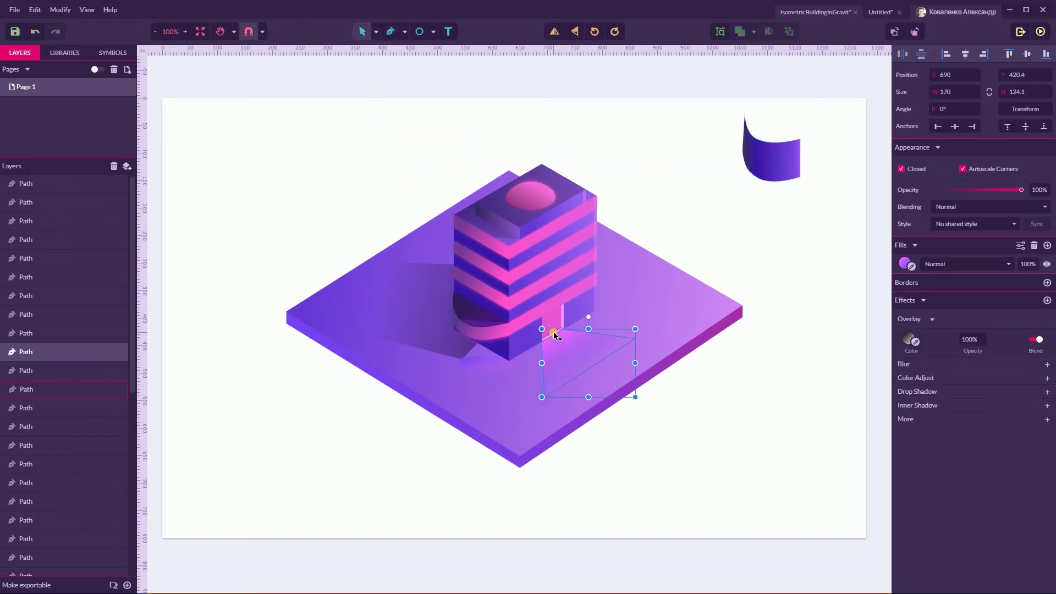
left_click(555, 333)
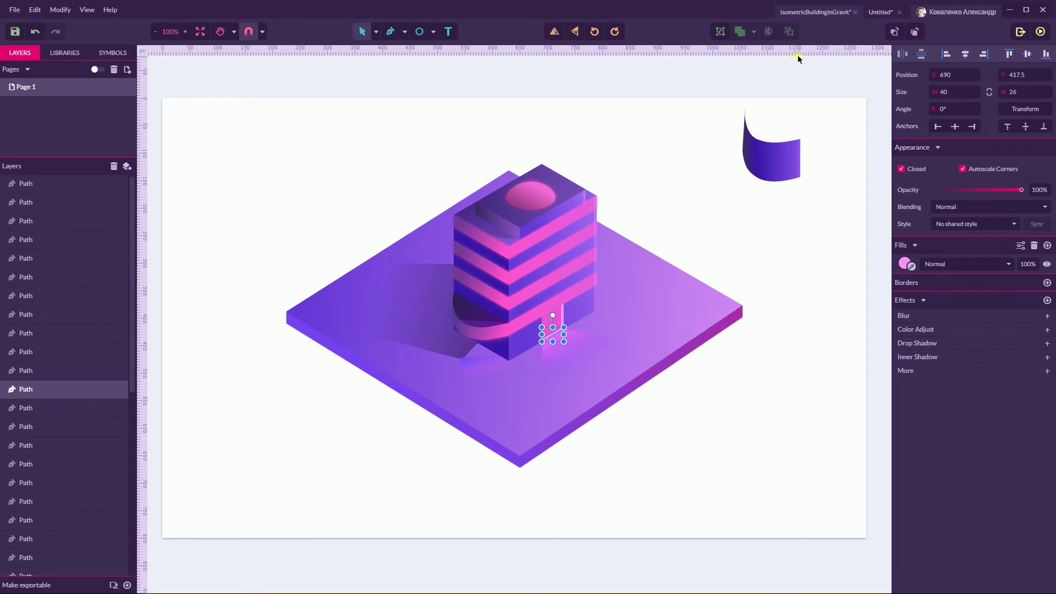
left_click(882, 12)
key("ctrl+v")
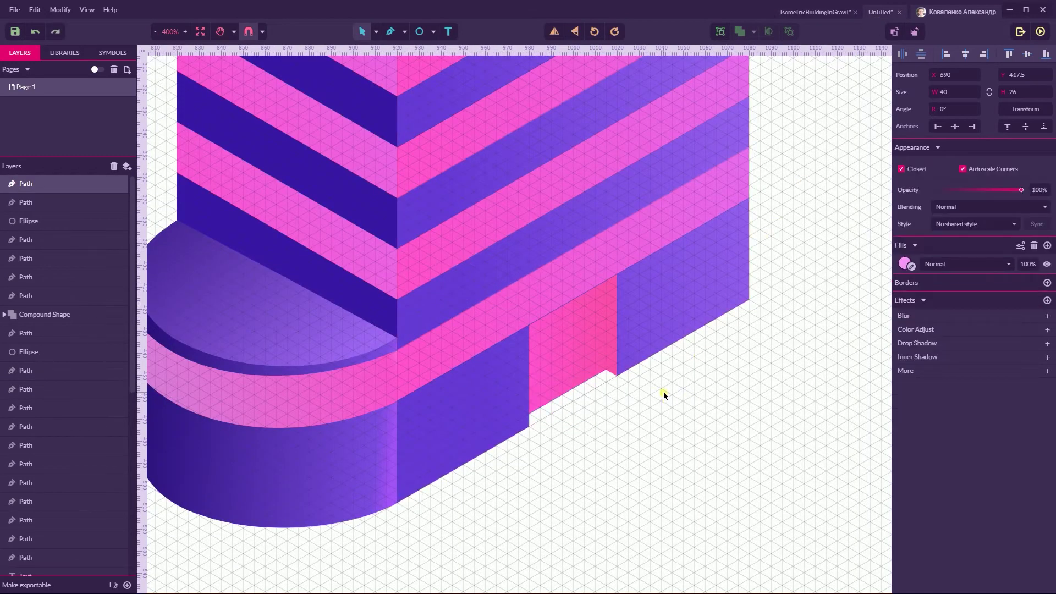
scroll(666, 393, "down", 5)
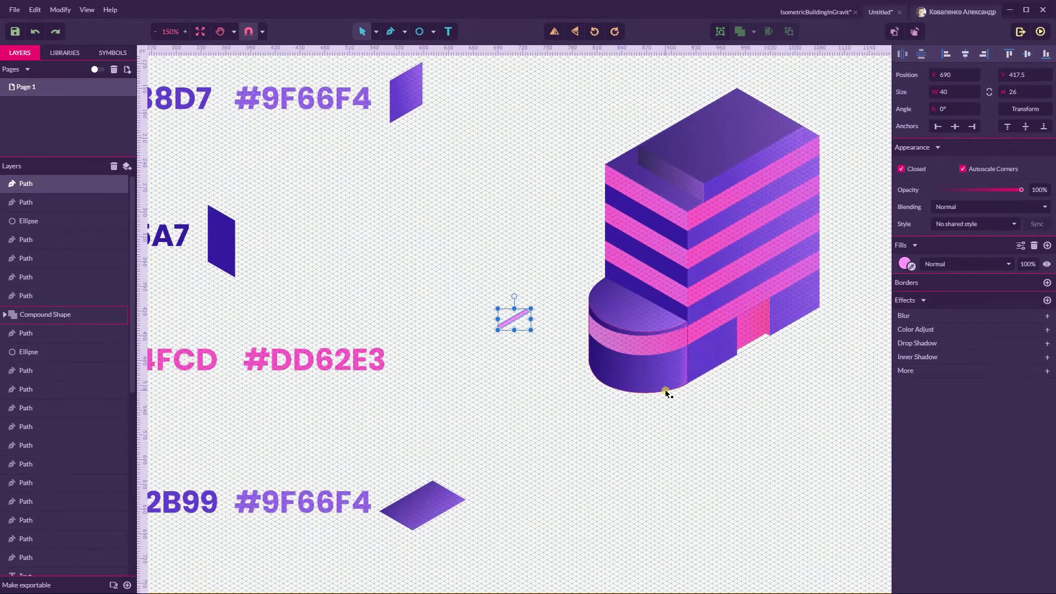
left_click_drag(516, 320, 681, 446)
Save the copied strip's colour #FB8FFD as a document swatch and apply it to the white threshold strip at the door
left_click(911, 266)
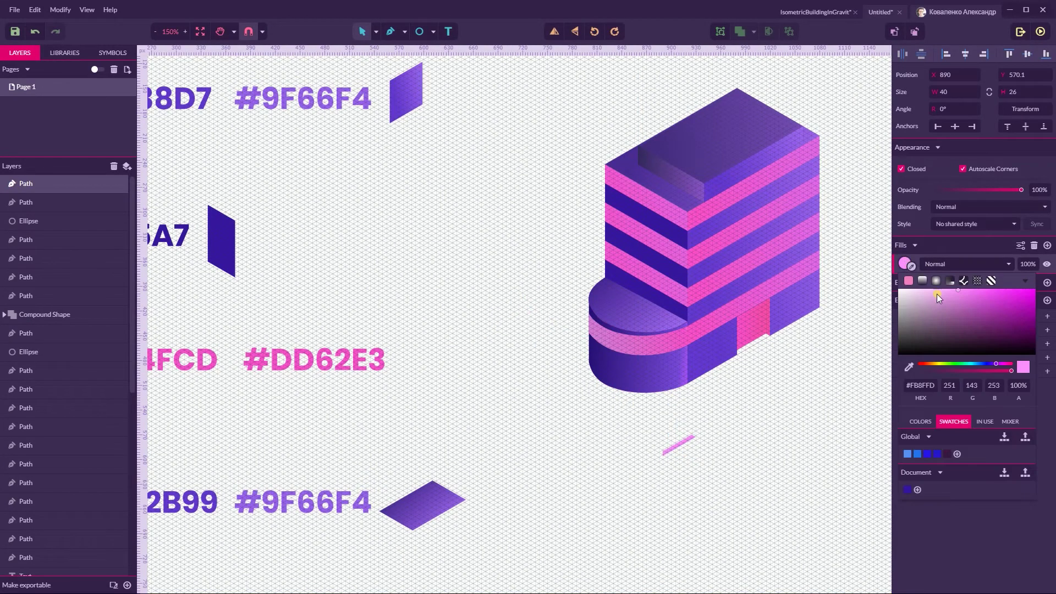
left_click(918, 490)
left_click(752, 346)
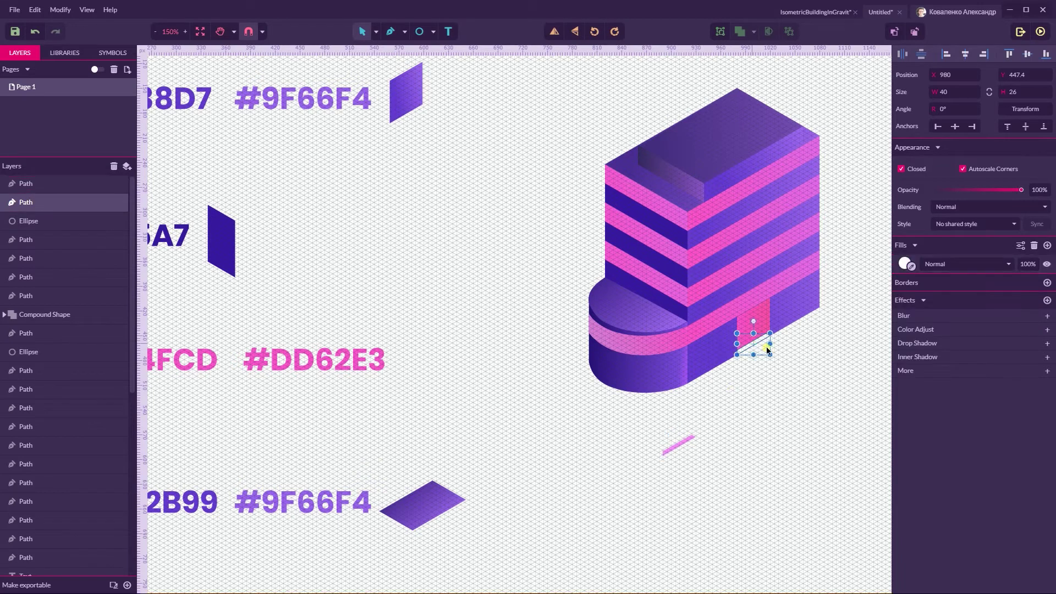
left_click(905, 264)
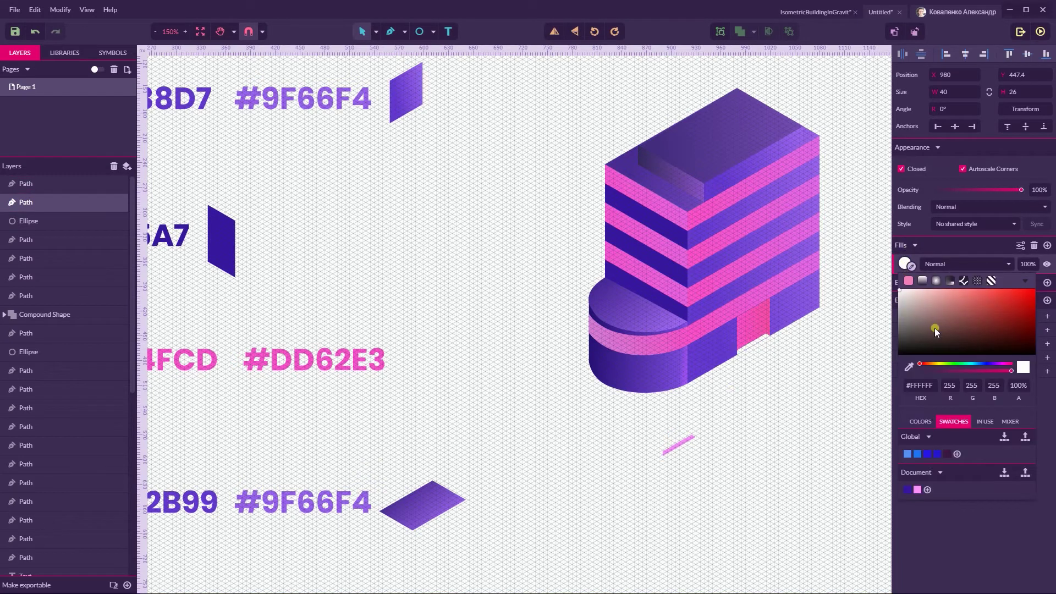
left_click(918, 489)
left_click(769, 325)
left_click(795, 365)
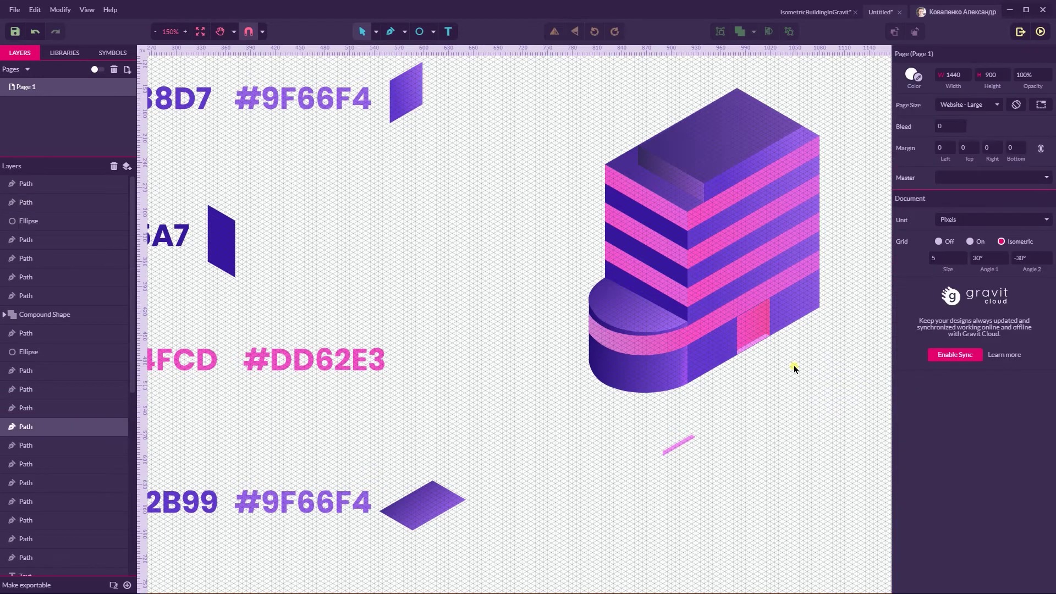
Draw a closed four-point door jamb along the doorway's right edge with the Pen tool, about 5 by 46 px
key("ctrl+plus")
key("ctrl+plus")
key("space")
left_click_drag(631, 471, 299, 275)
left_click_drag(735, 403, 539, 503)
key("p")
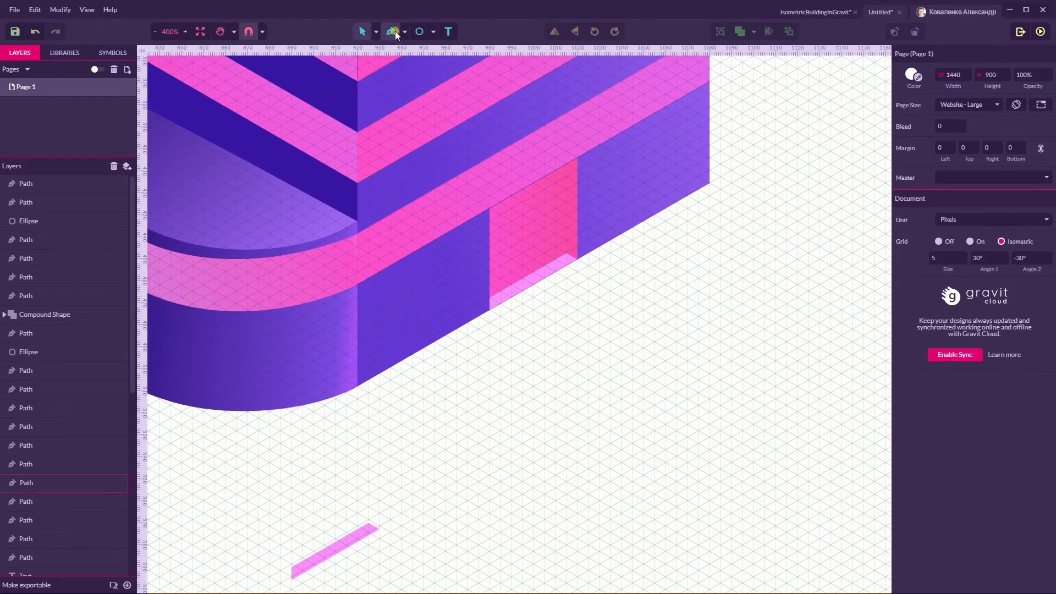
left_click(567, 164)
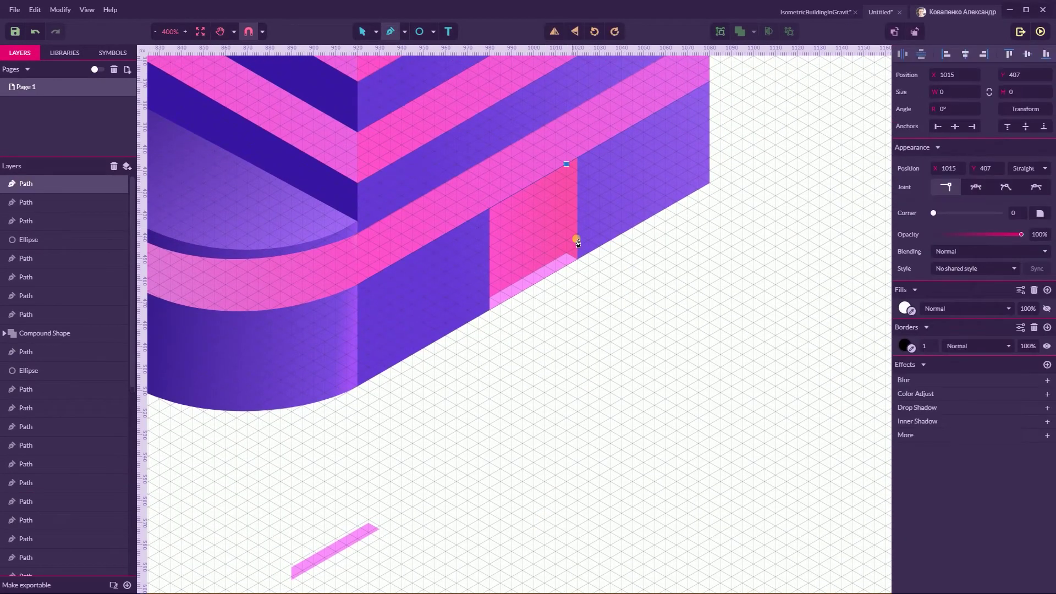
left_click(566, 252)
left_click(578, 260)
left_click(578, 157)
left_click(567, 164)
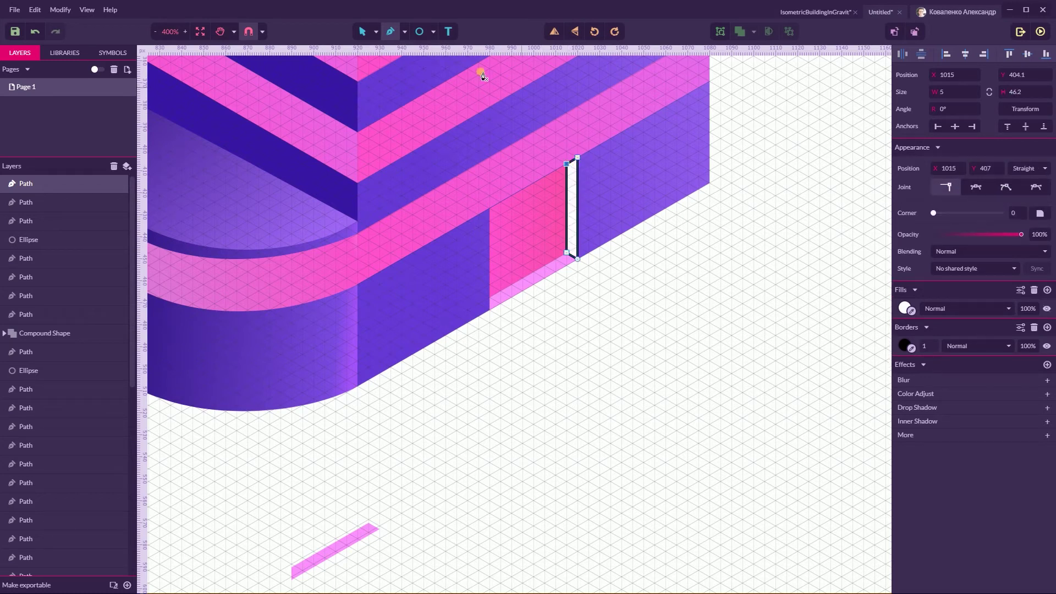
Remove the door jamb's border and fill it with the saved light pink swatch
left_click(376, 31)
left_click(388, 49)
left_click(610, 264)
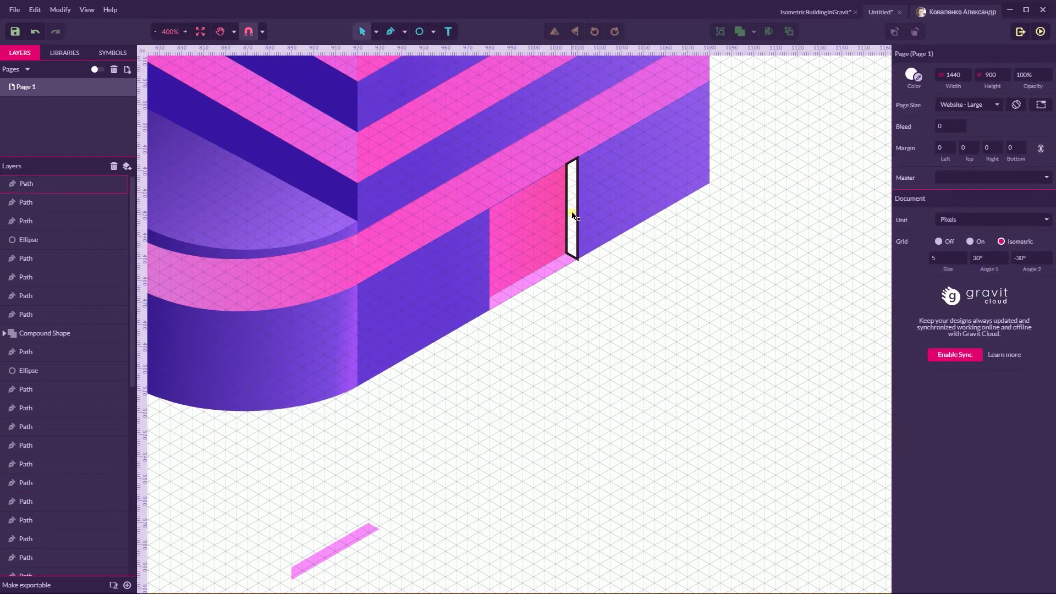
left_click(573, 214)
left_click(1034, 282)
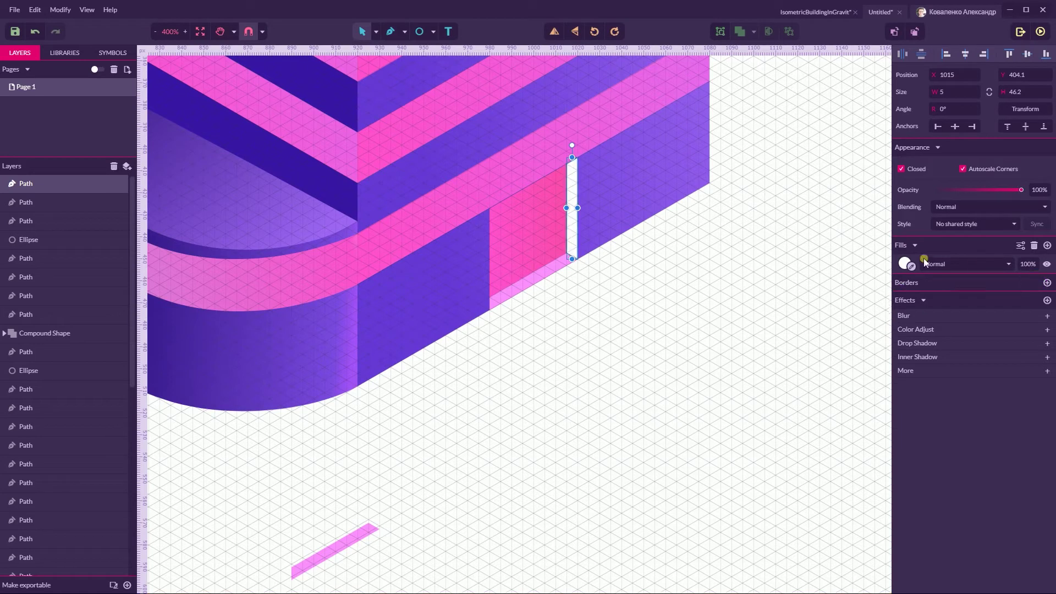
left_click(905, 264)
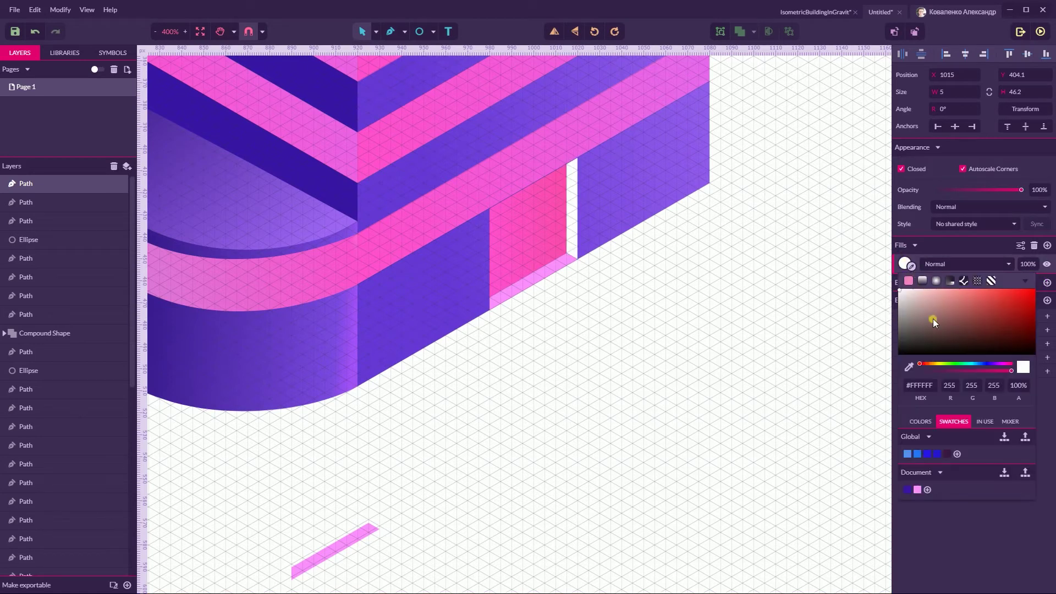
left_click(918, 490)
left_click(710, 286)
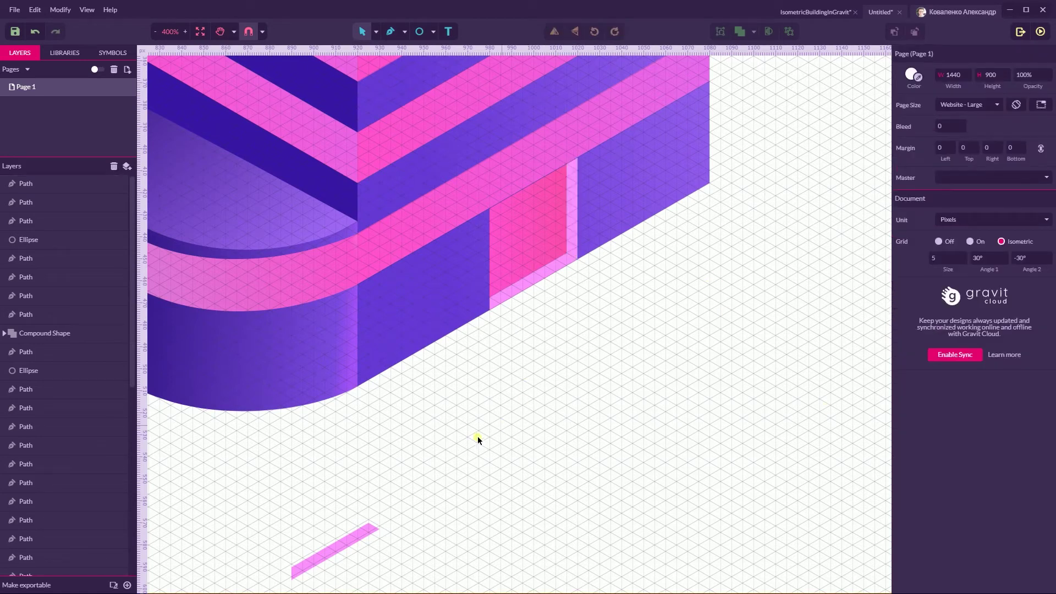
Delete the sample pink strip lying below the building
left_click(363, 526)
left_click(452, 465)
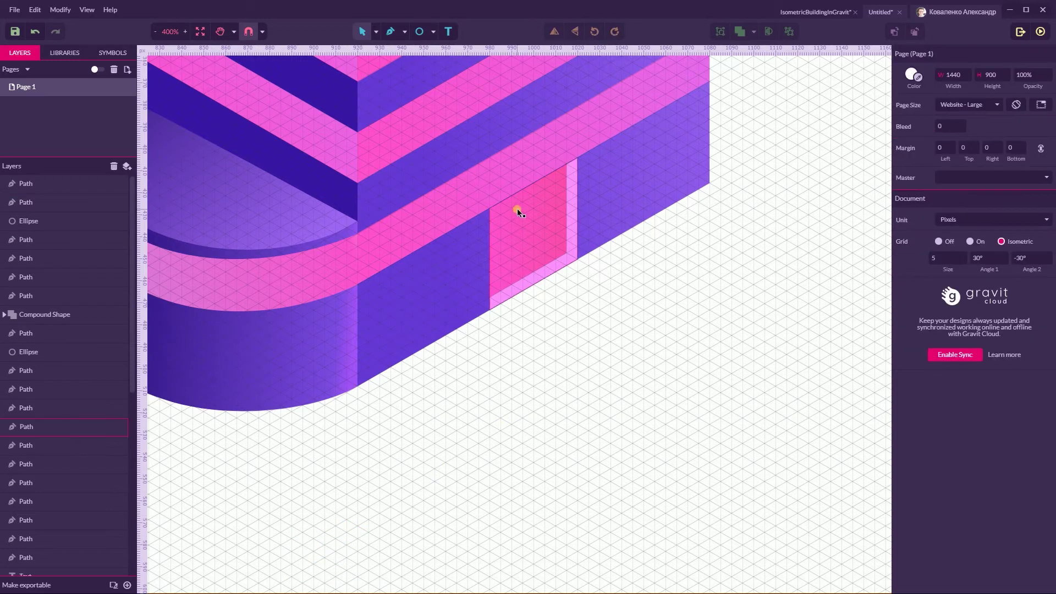
Replace the door panel's gradient with a solid pink fill, #EC64D5
left_click(518, 209)
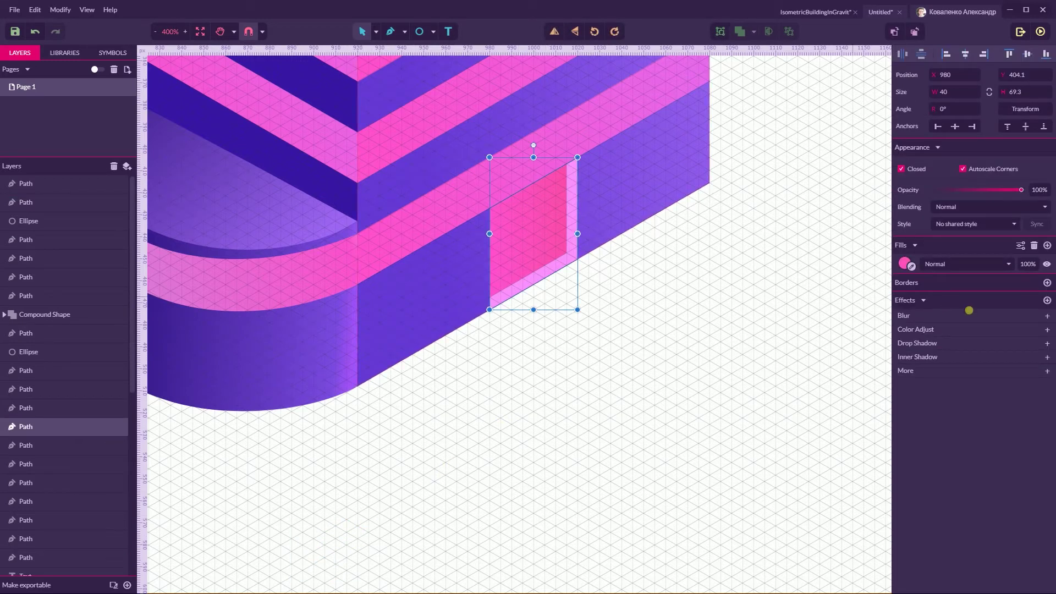
left_click(905, 264)
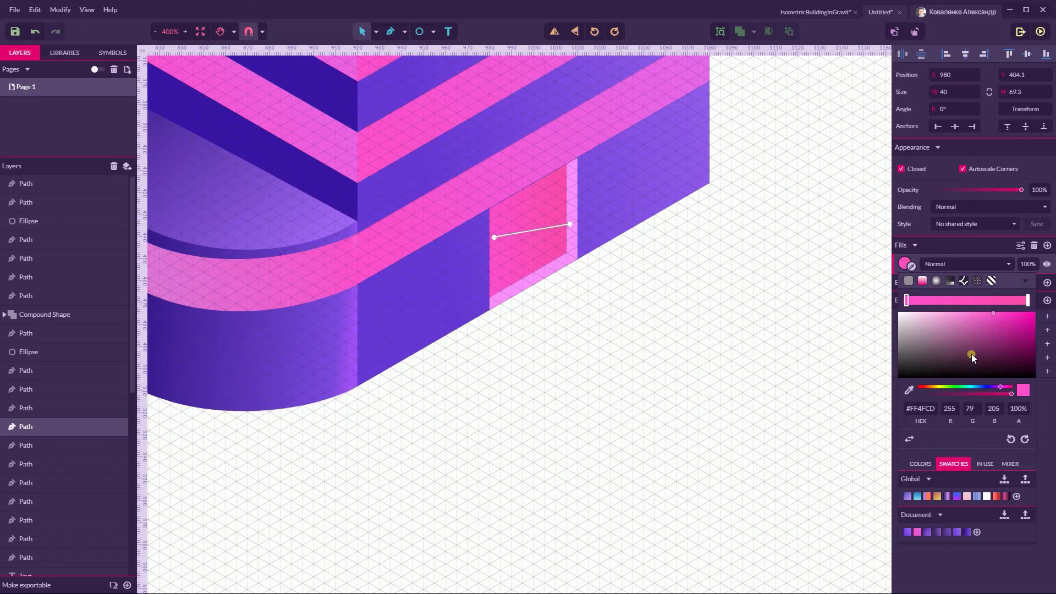
left_click(912, 281)
mouse_move(993, 292)
left_mouse_down()
mouse_move(970, 290)
mouse_move(979, 294)
left_mouse_up()
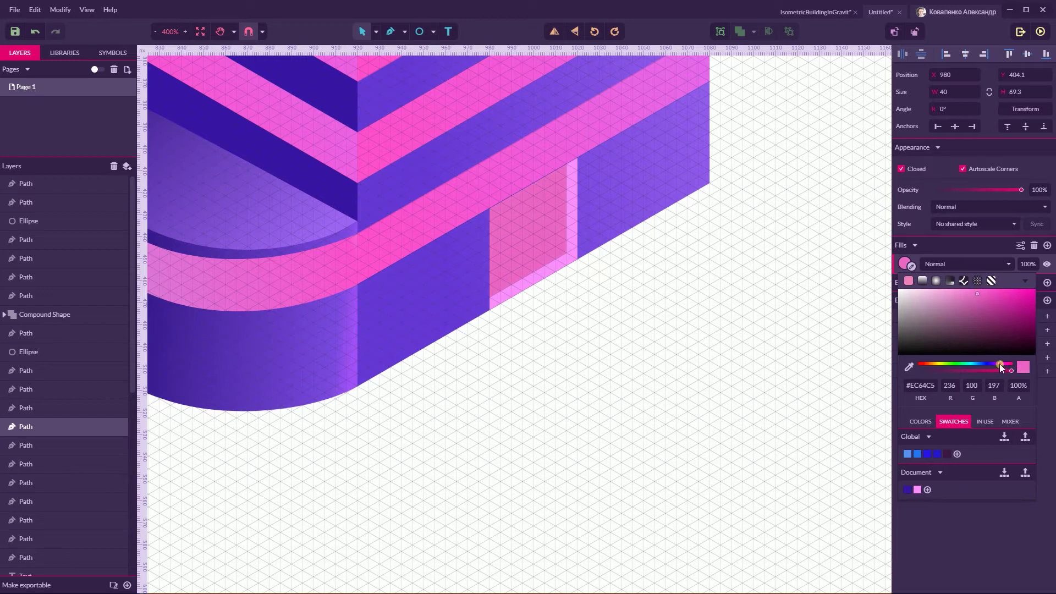
left_click_drag(976, 363, 999, 361)
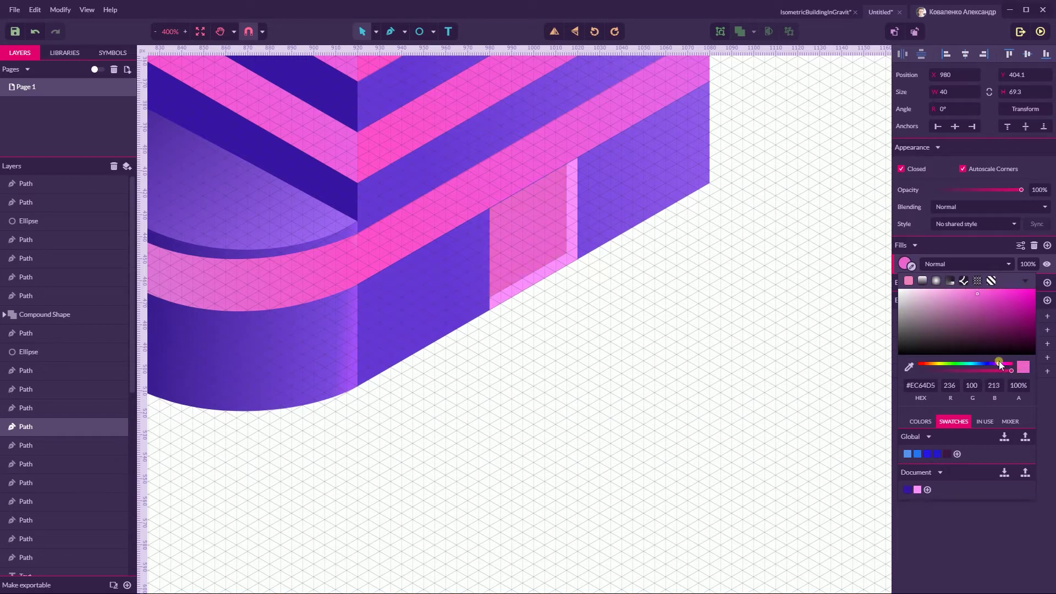
left_click(664, 331)
Delete the sample purple parallelogram lying below and to the left of the building
key("ctrl+minus")
key("ctrl+minus")
key("ctrl+minus")
key("ctrl+minus")
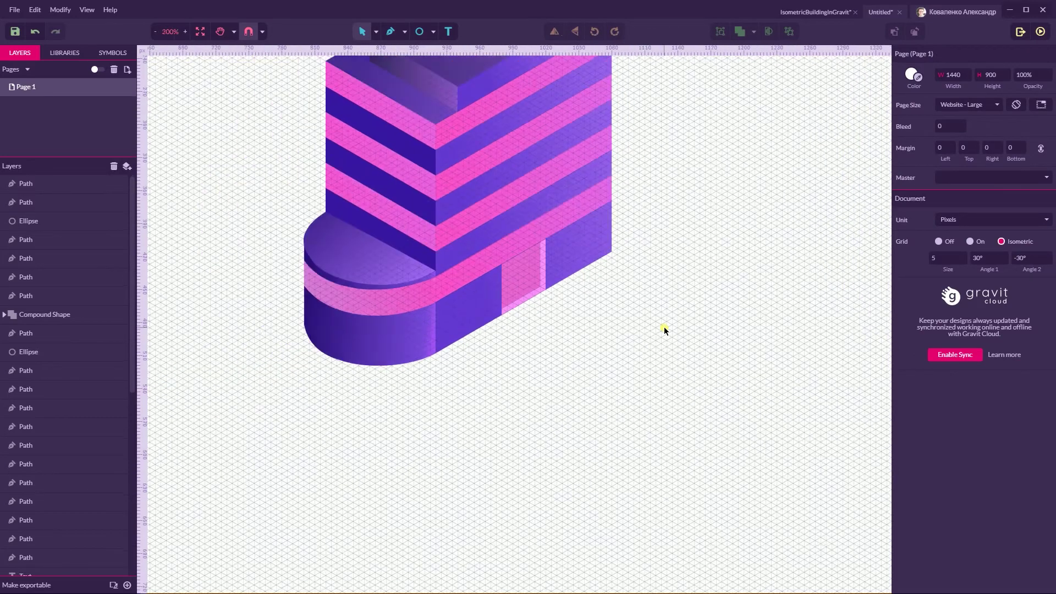
key("ctrl+plus")
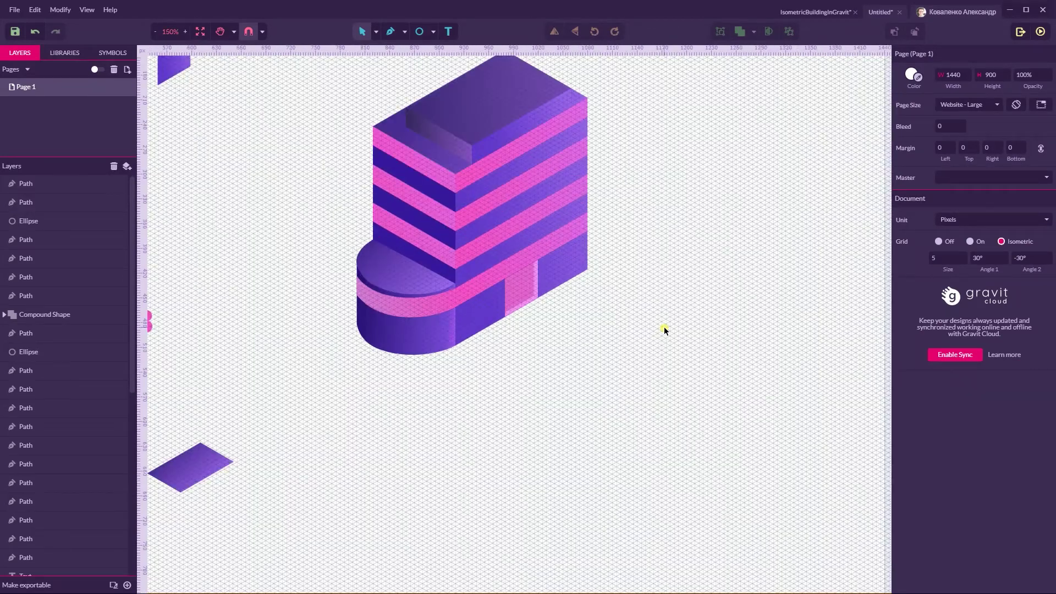
key("space")
left_click_drag(666, 226, 656, 270)
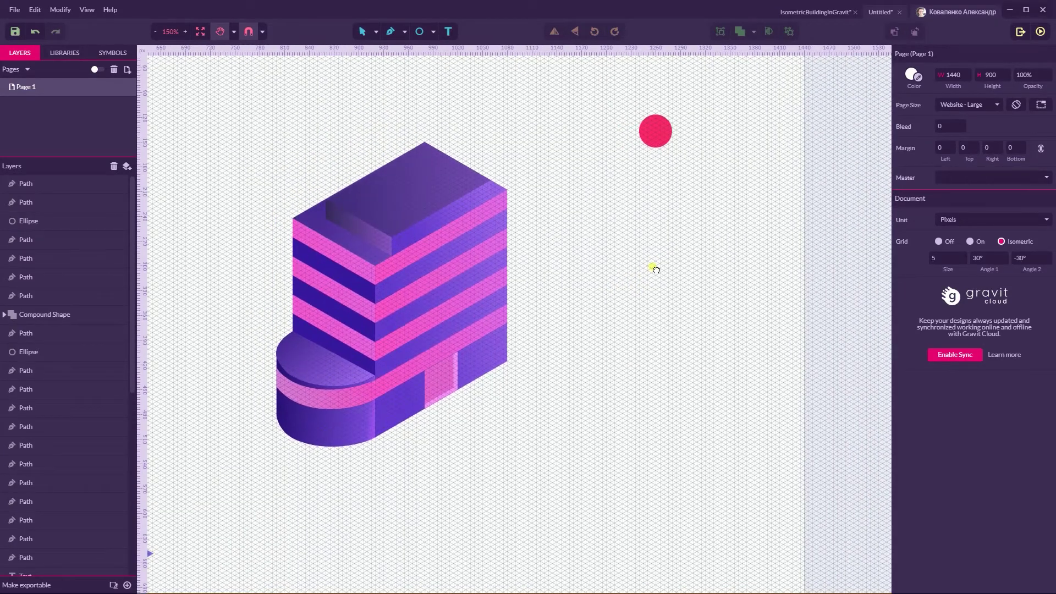
left_click_drag(656, 269, 745, 276)
left_click(220, 553)
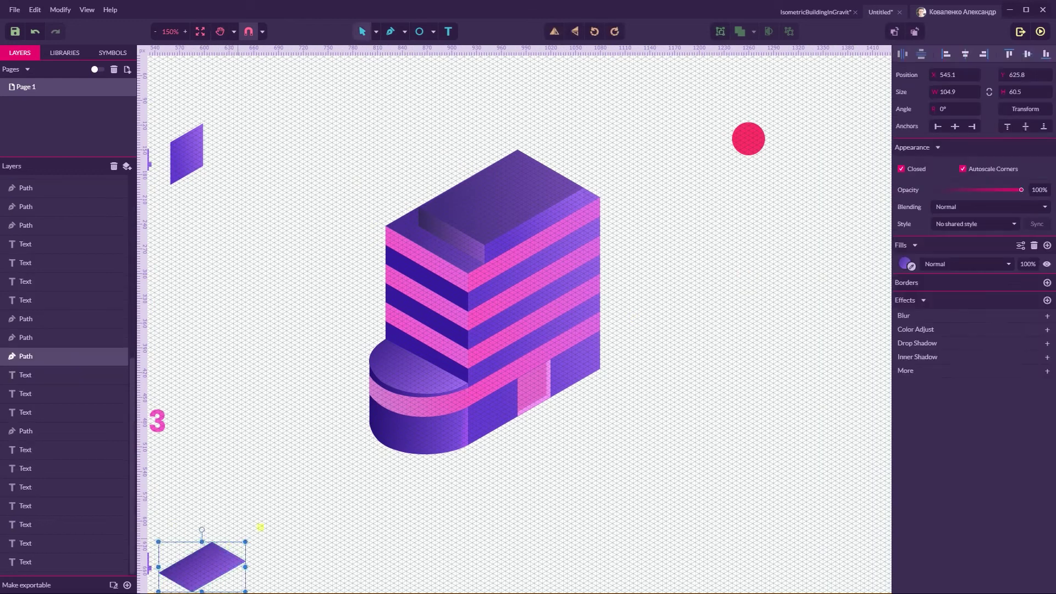
left_click(646, 396)
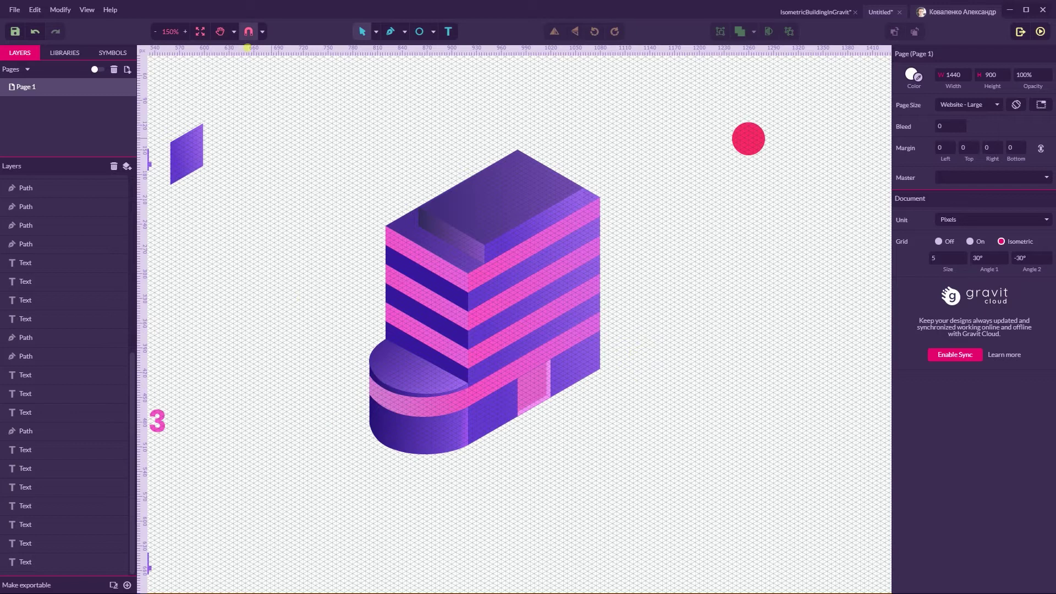
Move the two left-end anchor points of the rounded annex's pink band up by 5 px
left_click(375, 32)
left_click(389, 62)
left_click(368, 379)
left_click(368, 377)
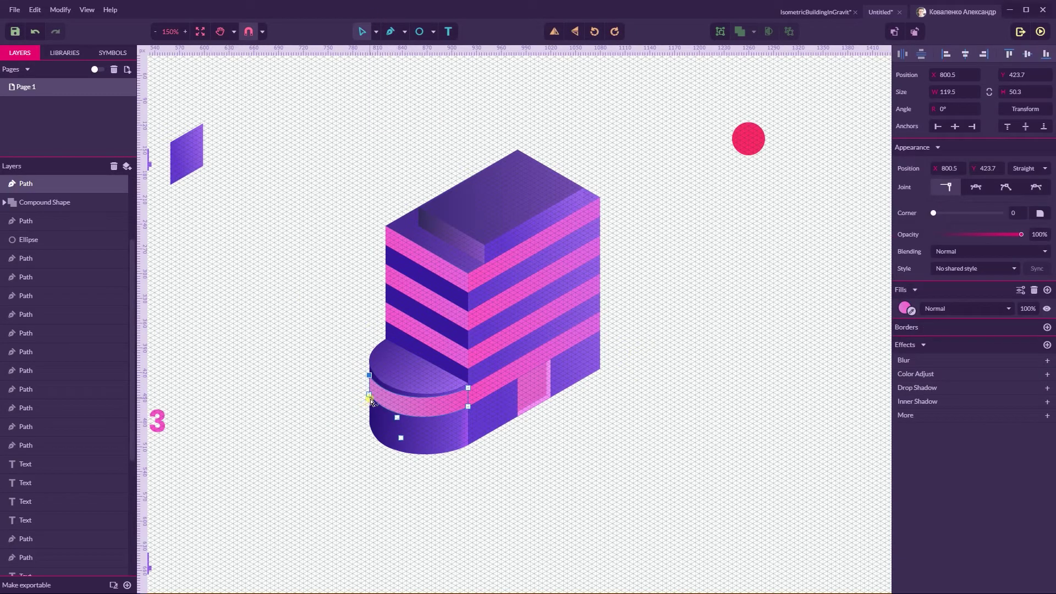
key("Up")
key("Up")
key("Up")
key("Up")
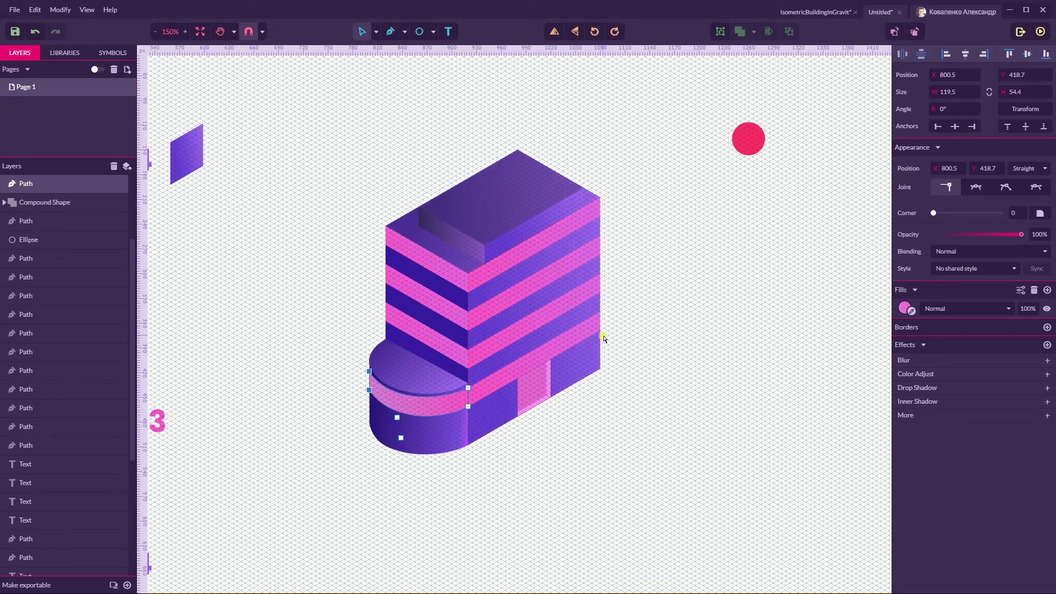
left_click(682, 315)
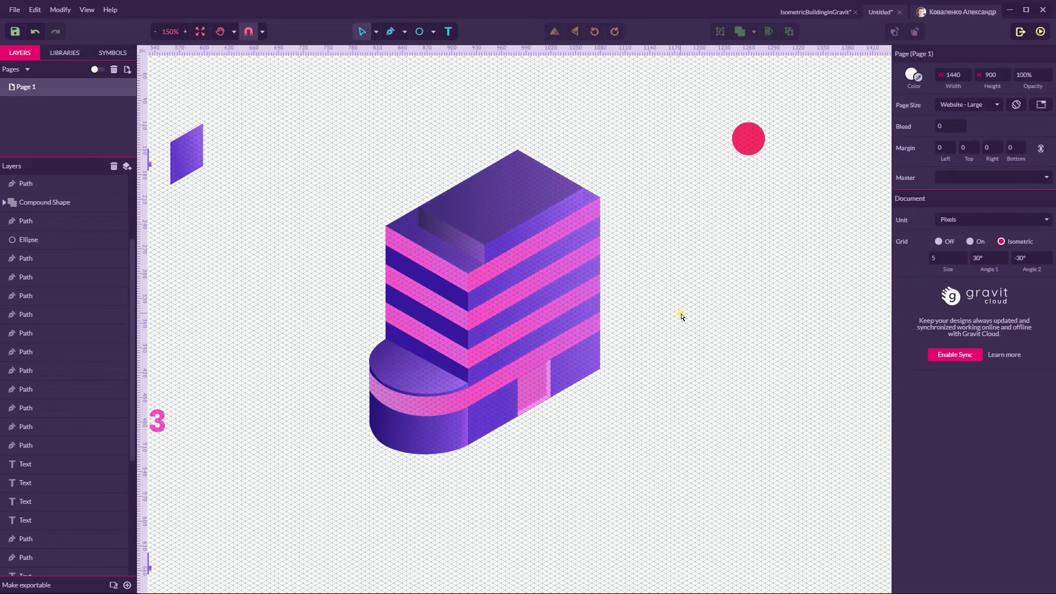
Start saving the document and dismiss the choice of save location
key("ctrl+s")
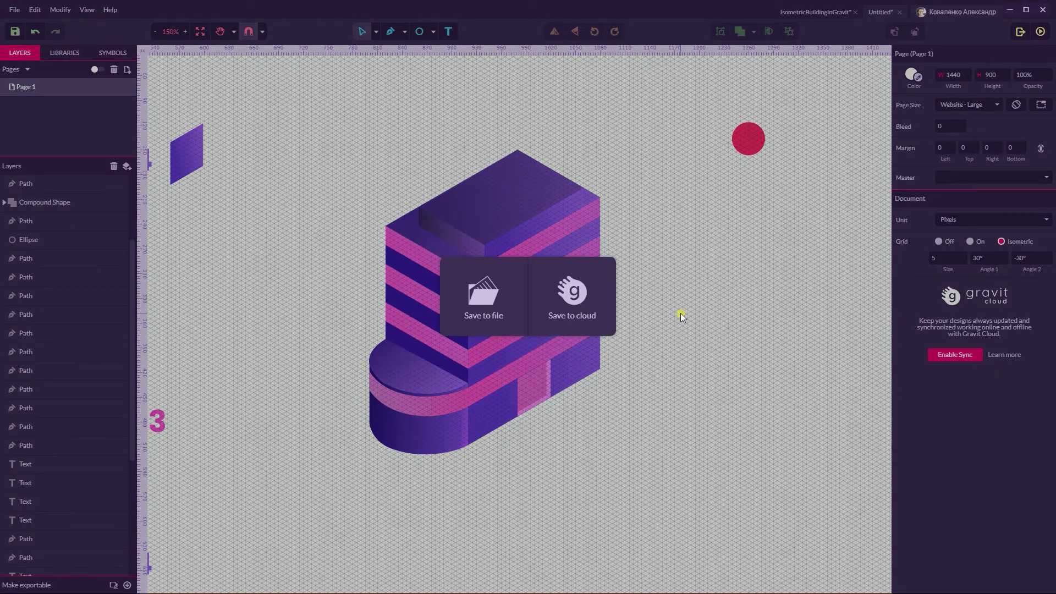
key("Escape")
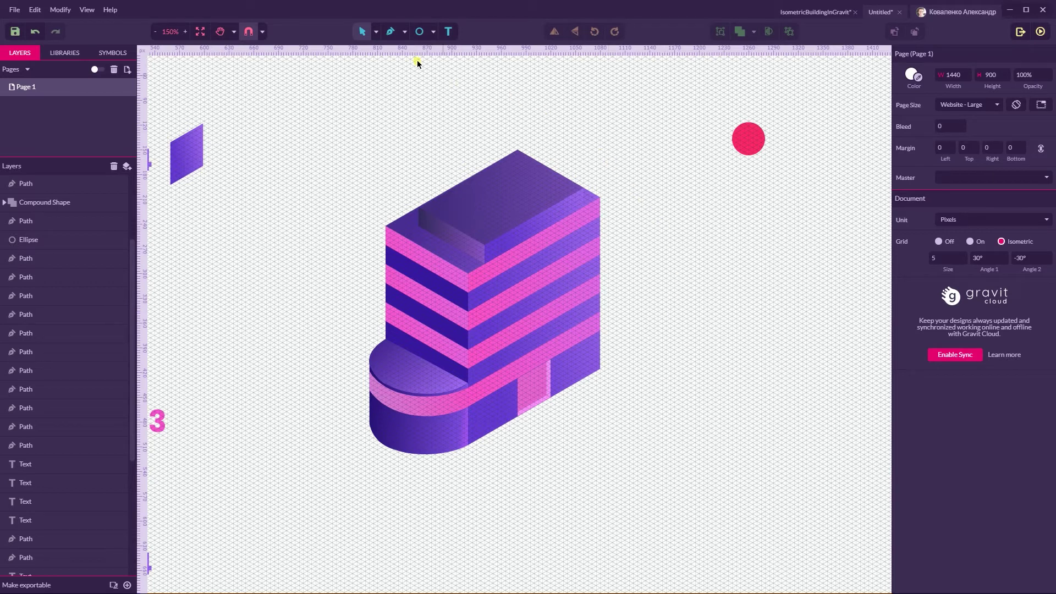
Copy the narrow highlight strip on the reference building's right edge into the Untitled document, undoing its trial move in the reference
left_click(788, 13)
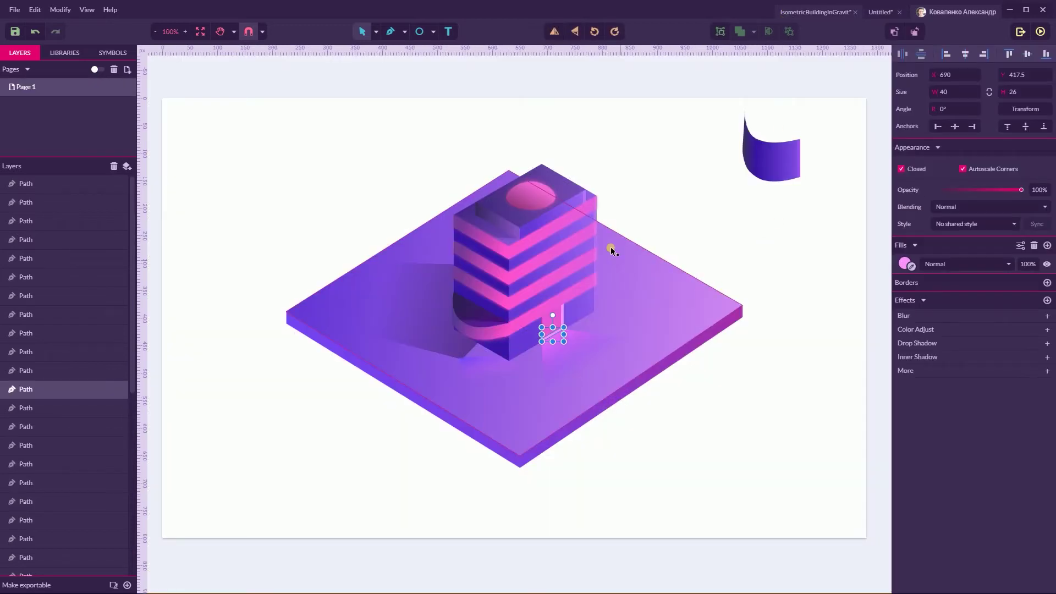
left_click_drag(596, 238, 698, 215)
key("ctrl+z")
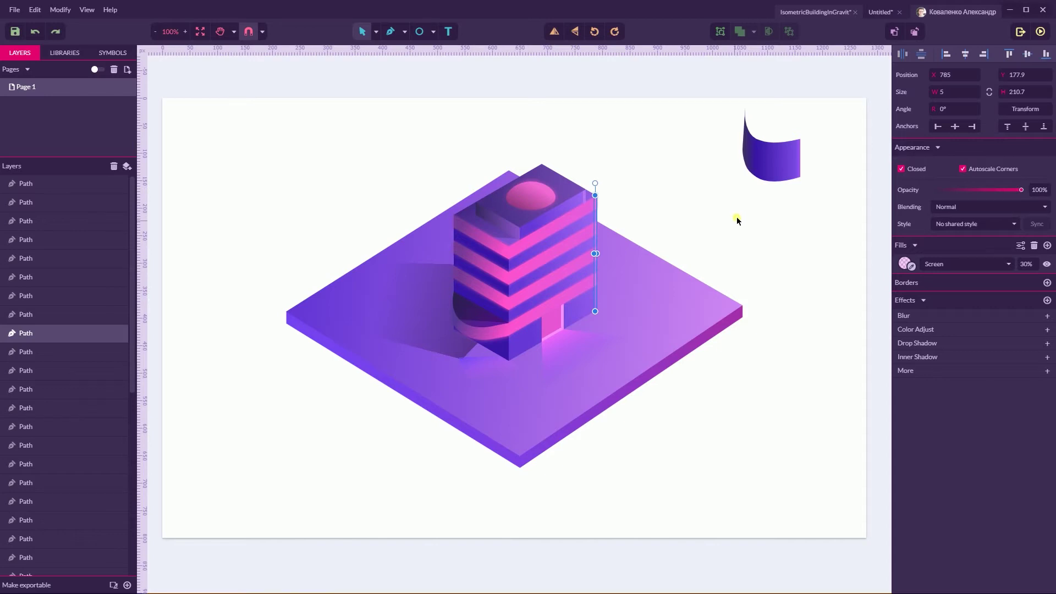
left_click(870, 12)
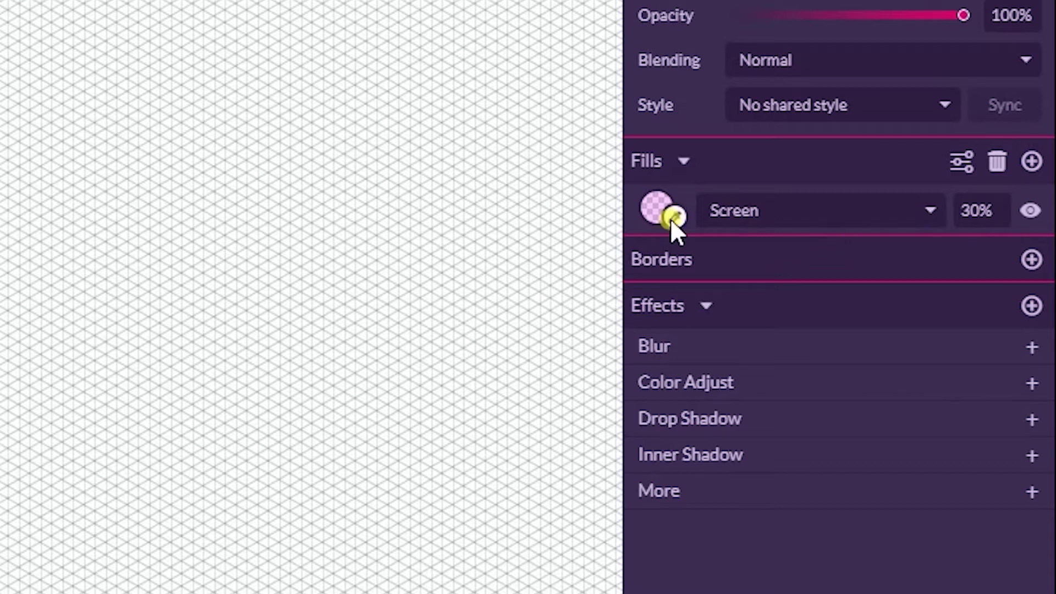
Inspect the copied highlight strip's fill colour and its fill blending options
left_click(904, 264)
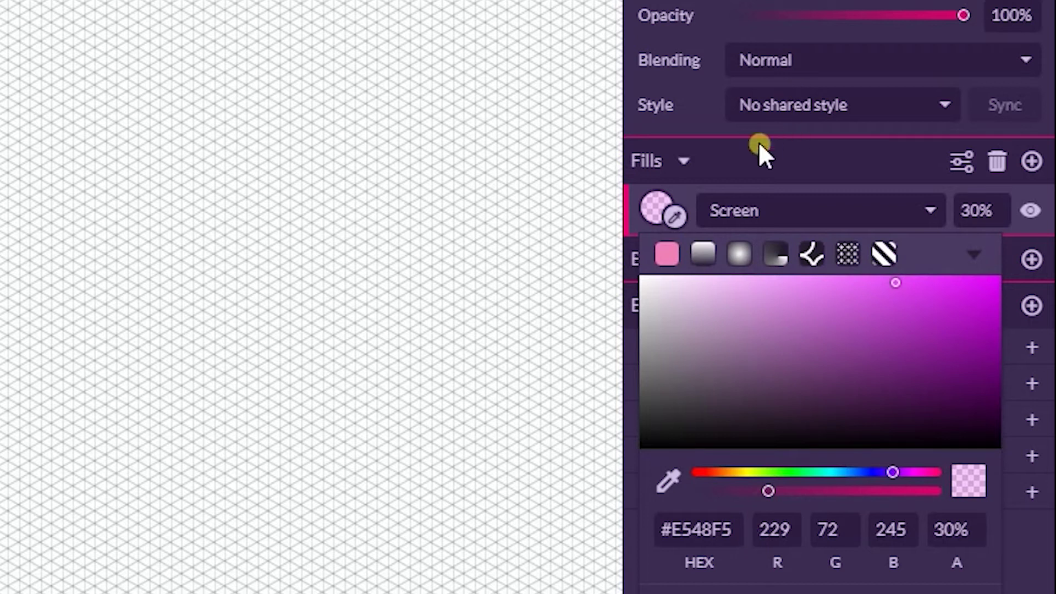
left_click(751, 206)
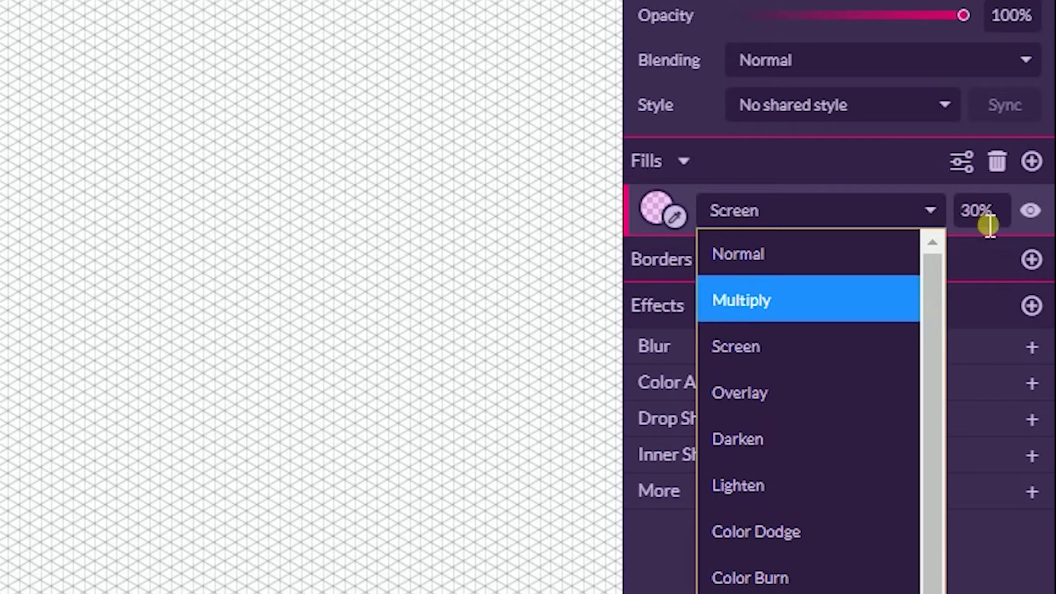
left_click(845, 167)
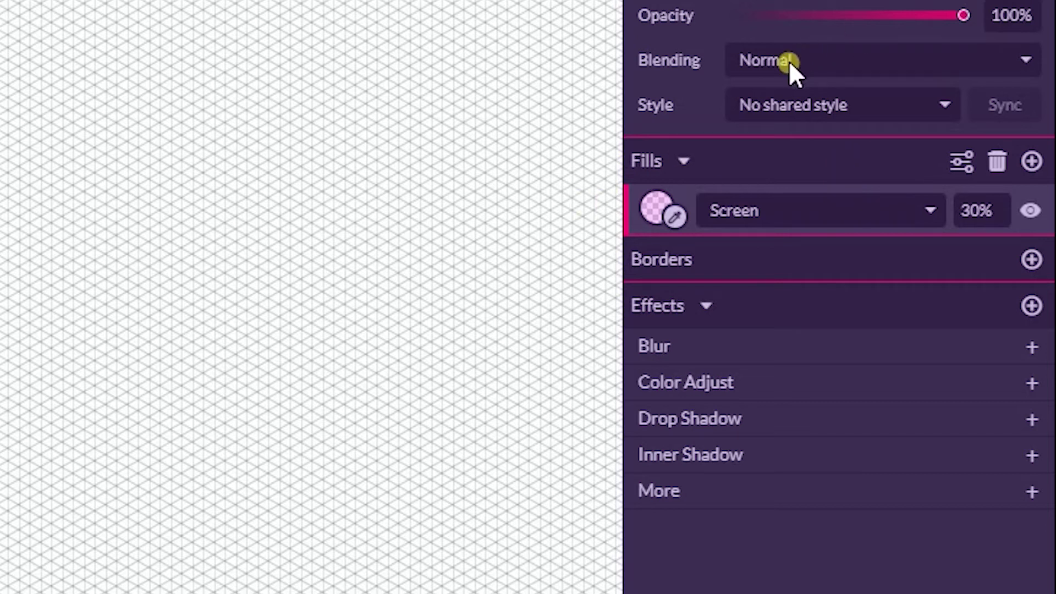
Create a new shared style named "Highlight" from the copied strip's style, fill, border and effects
left_click(790, 107)
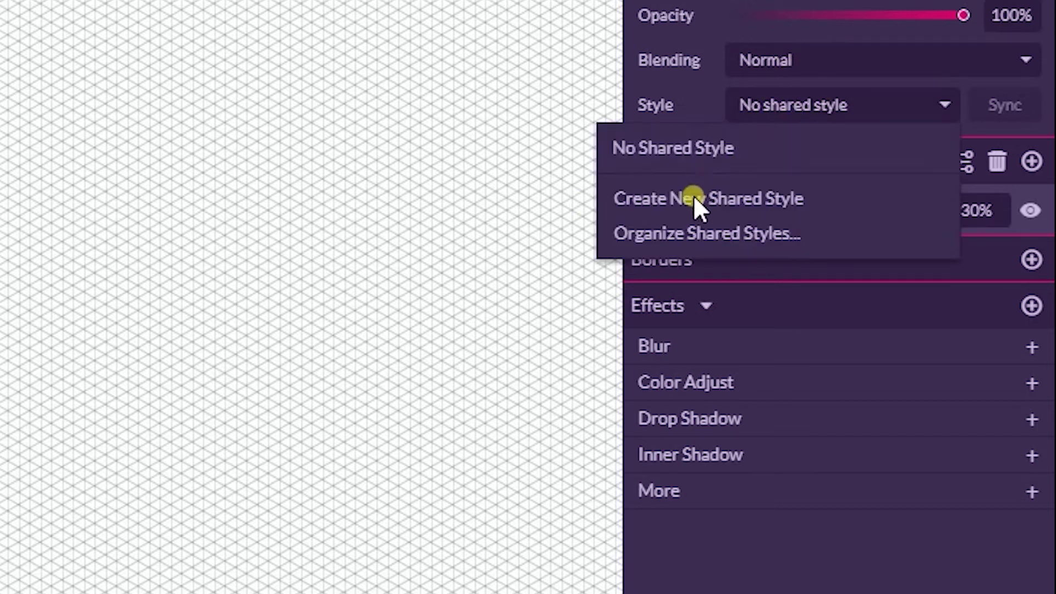
left_click(651, 199)
left_click_drag(604, 237, 499, 217)
key("BackSpace")
type("Highligh")
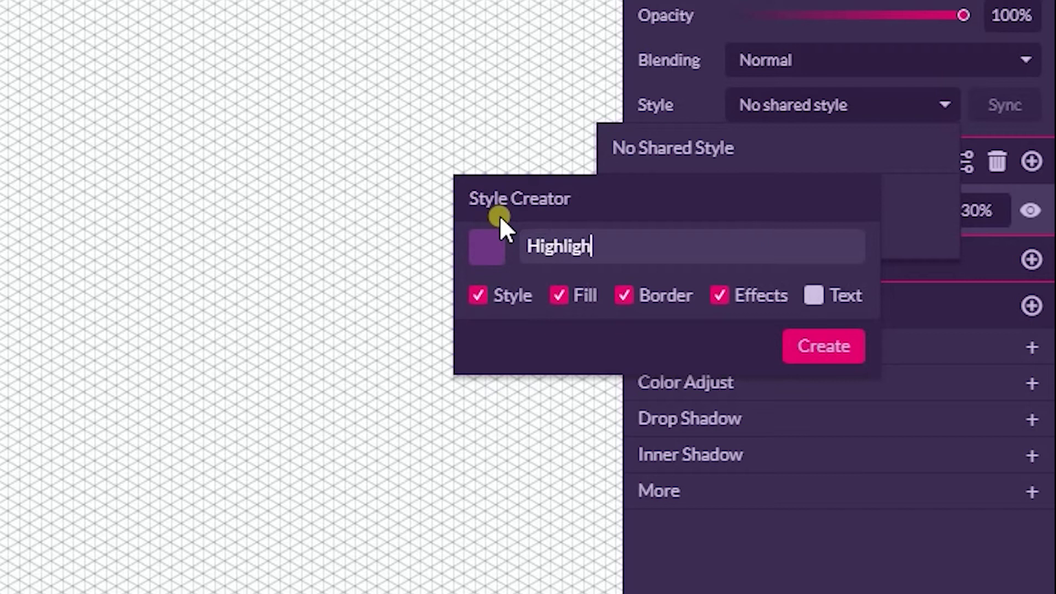
type("t")
left_click(824, 337)
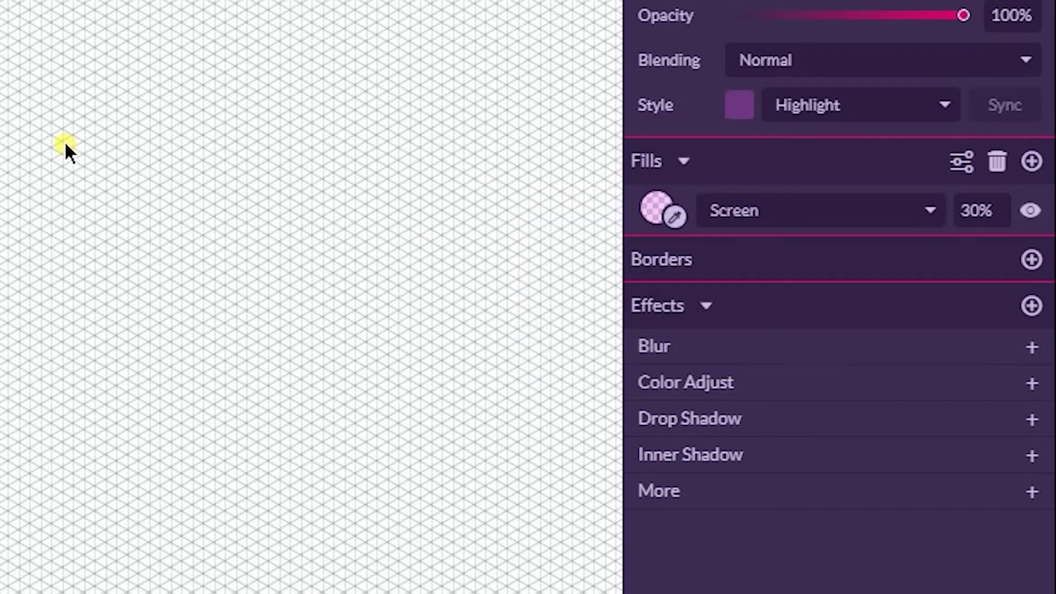
Draw a closed highlight strip 5 px wide and 210.7 px high along the building's right vertical edge with the Pen tool
key("ctrl+plus")
key("ctrl+plus")
key("ctrl+plus")
key("space")
left_click_drag(62, 78, 0, 69)
left_click_drag(606, 52, 181, 25)
mouse_move(690, 33)
left_mouse_down()
mouse_move(629, 4)
mouse_move(696, 45)
left_mouse_up()
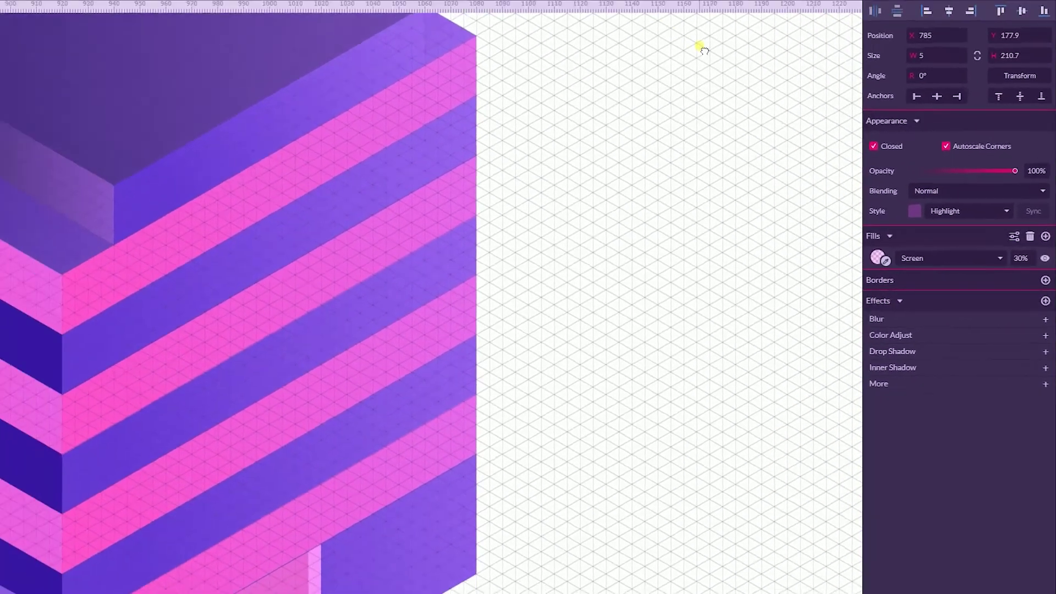
left_click(390, 31)
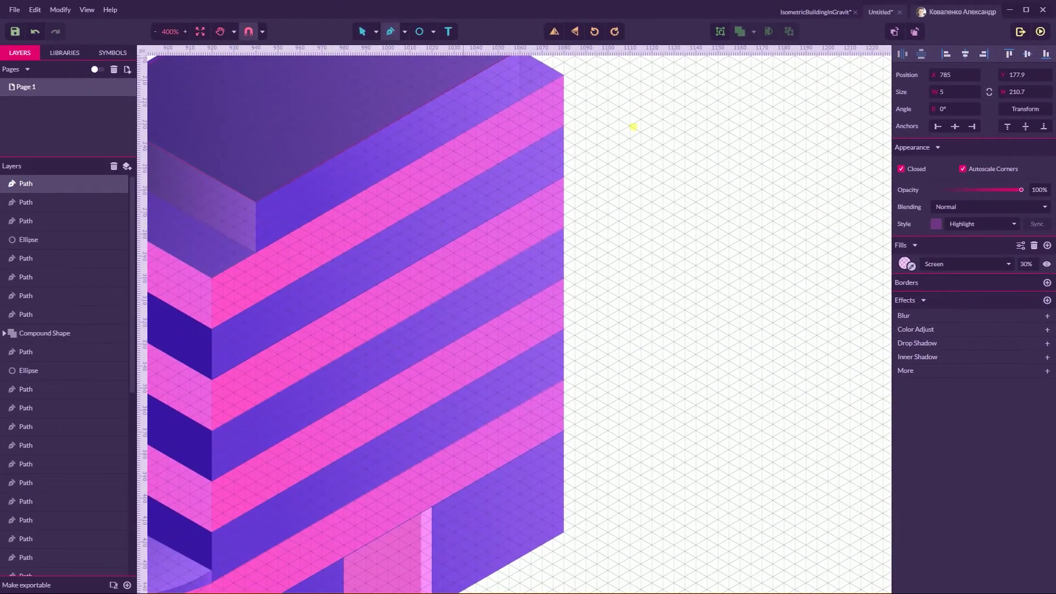
left_click(553, 82)
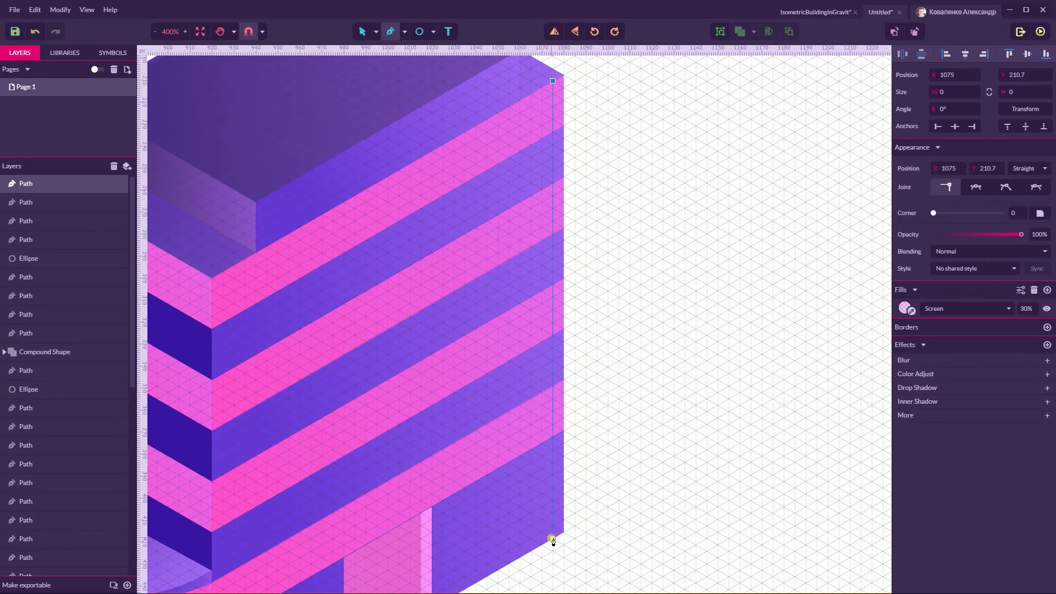
left_click(553, 539)
left_click(564, 532)
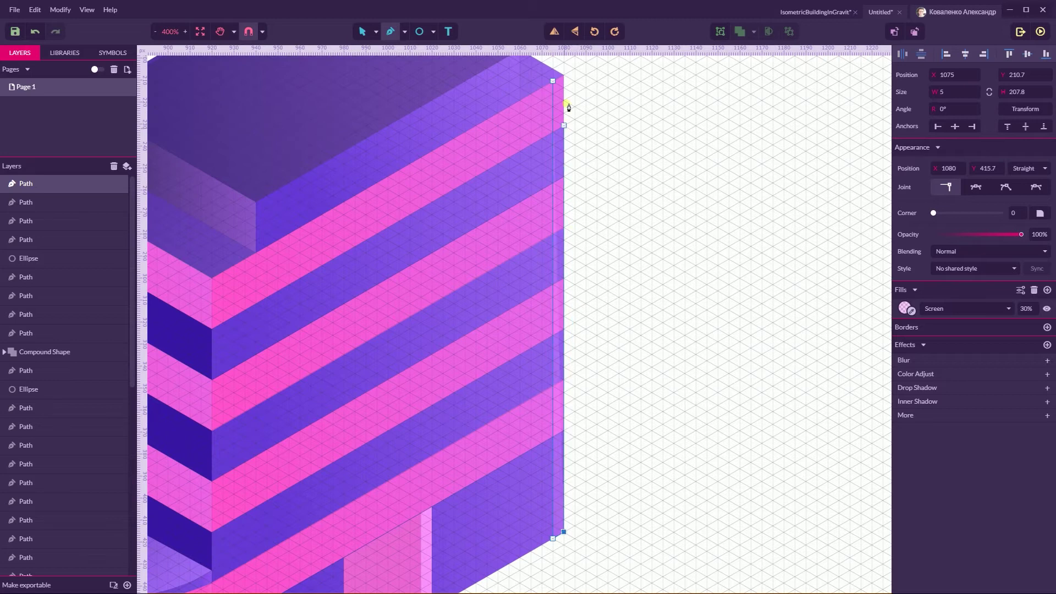
left_click(564, 75)
left_click(553, 81)
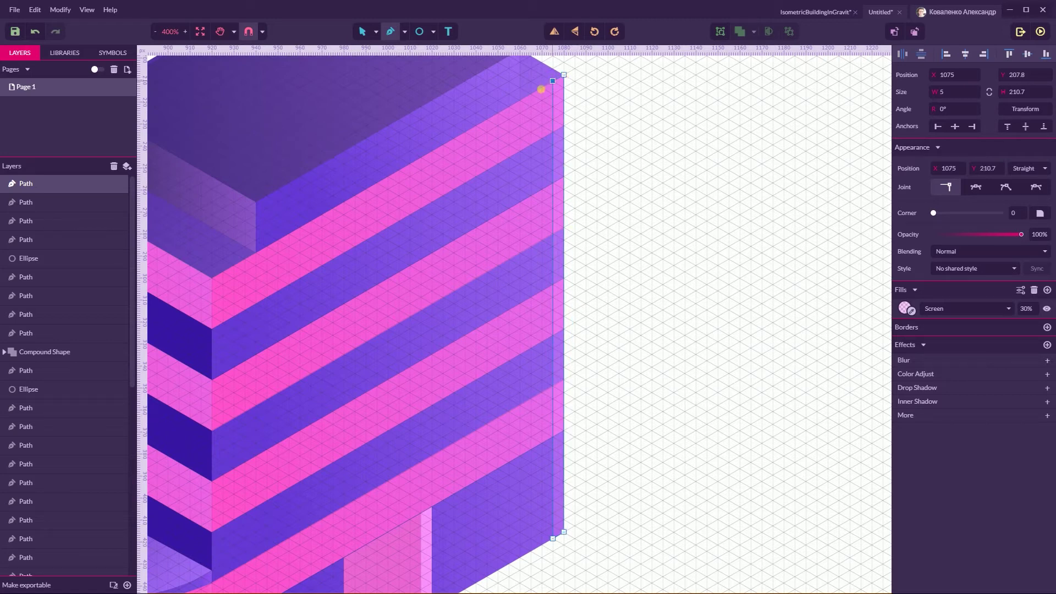
left_click(376, 33)
left_click(386, 48)
left_click(681, 153)
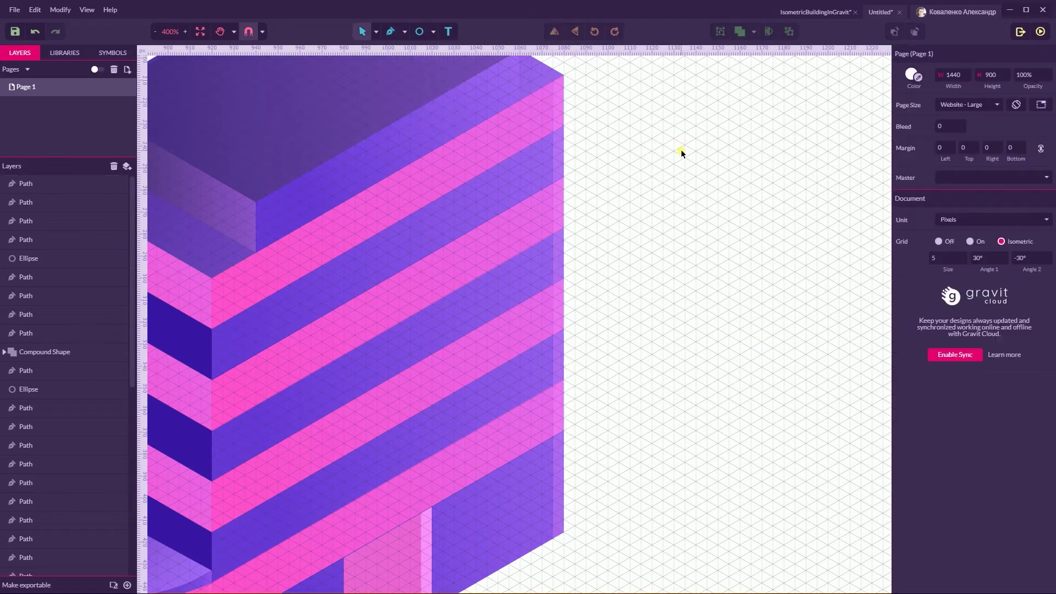
Examine the new right-edge strip on the building and its fill colour settings
left_click(565, 209)
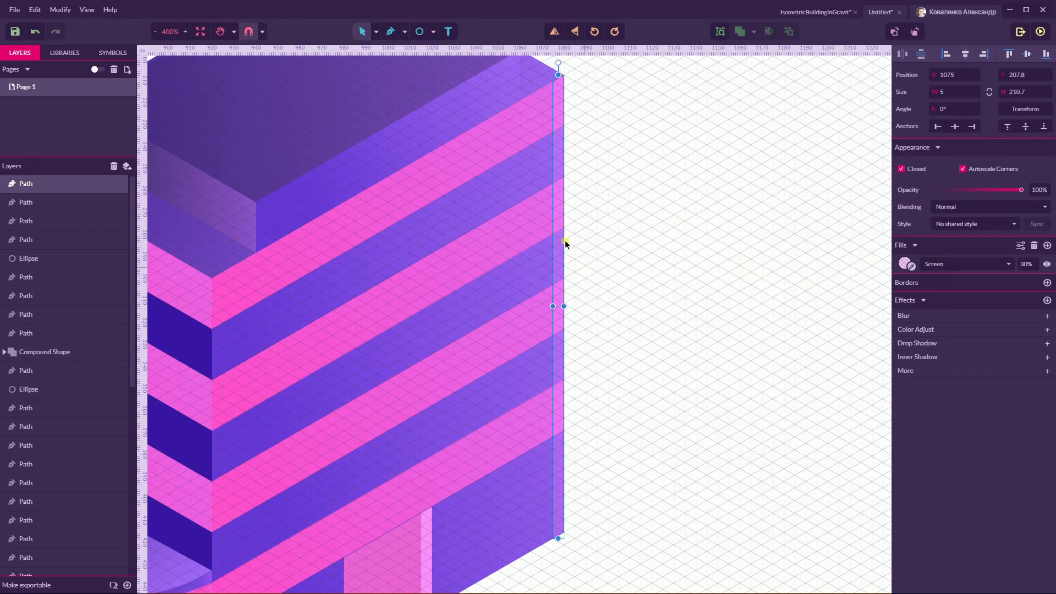
scroll(605, 220, "up", 2)
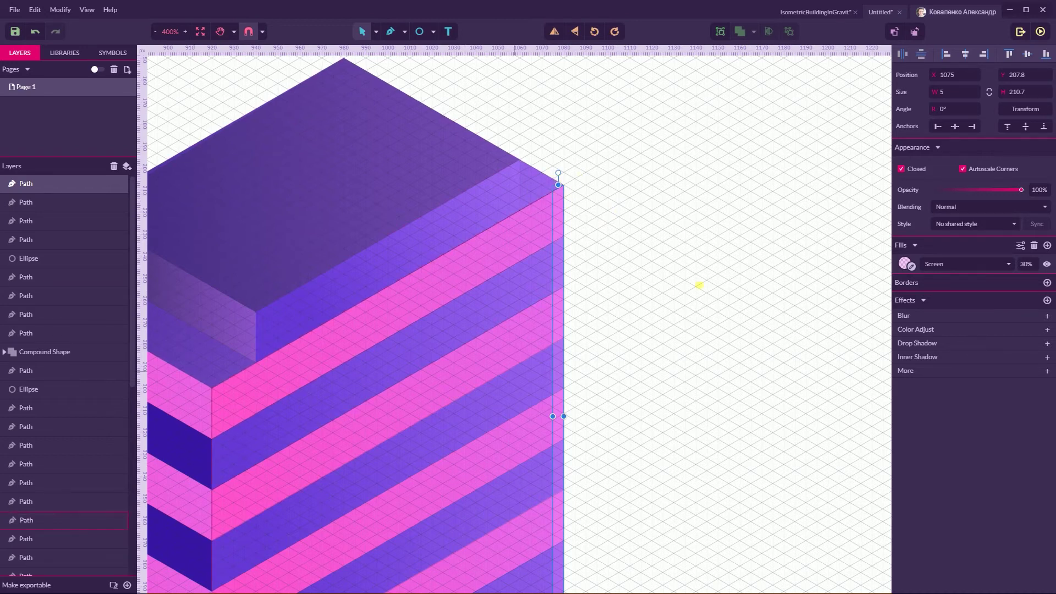
left_click(704, 270)
scroll(704, 271, "down", 3)
scroll(702, 268, "up", 2)
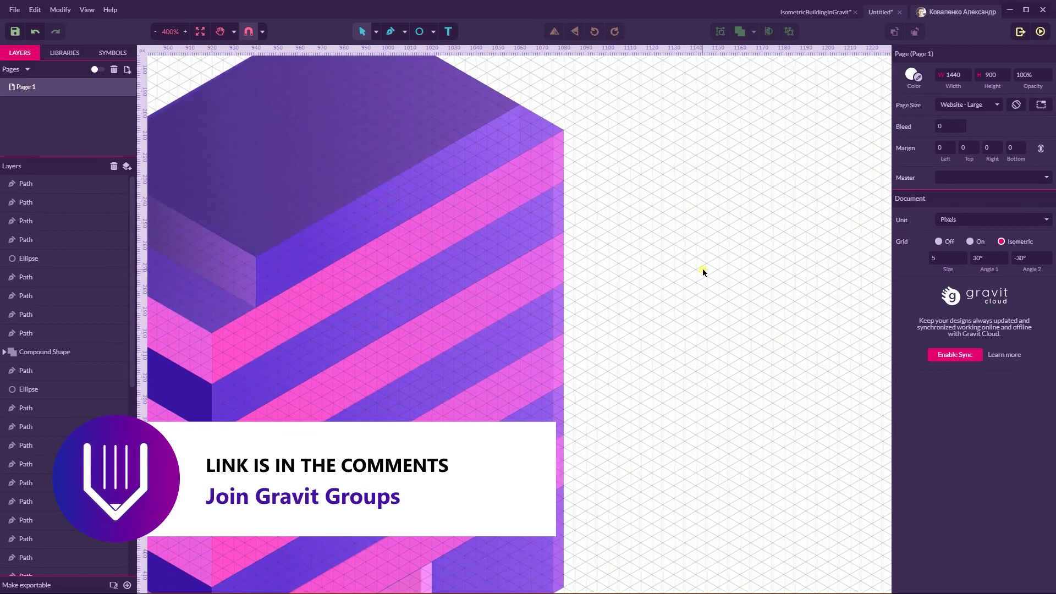
left_click(562, 300)
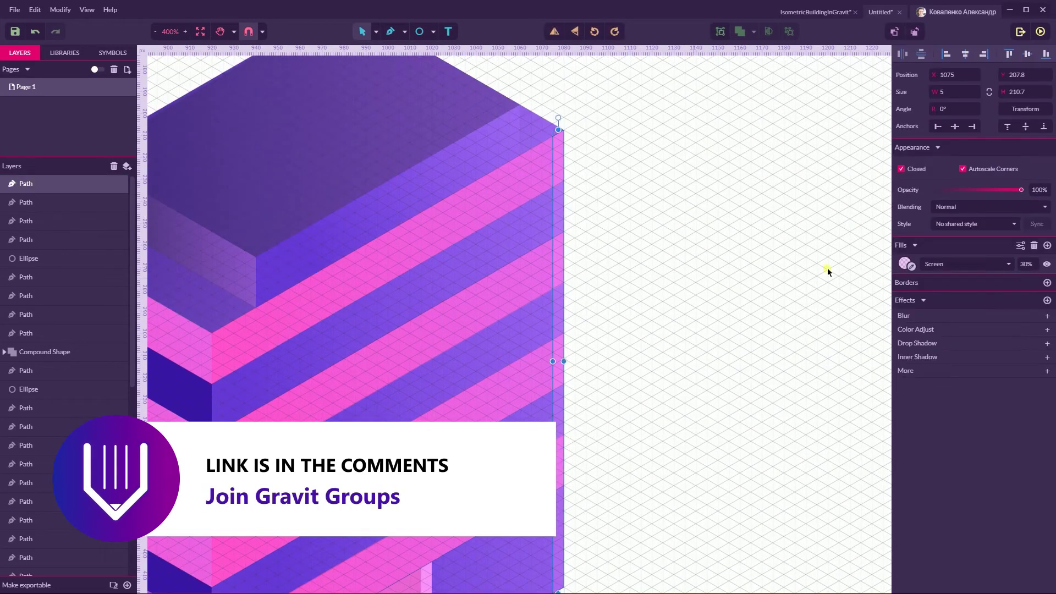
left_click(902, 257)
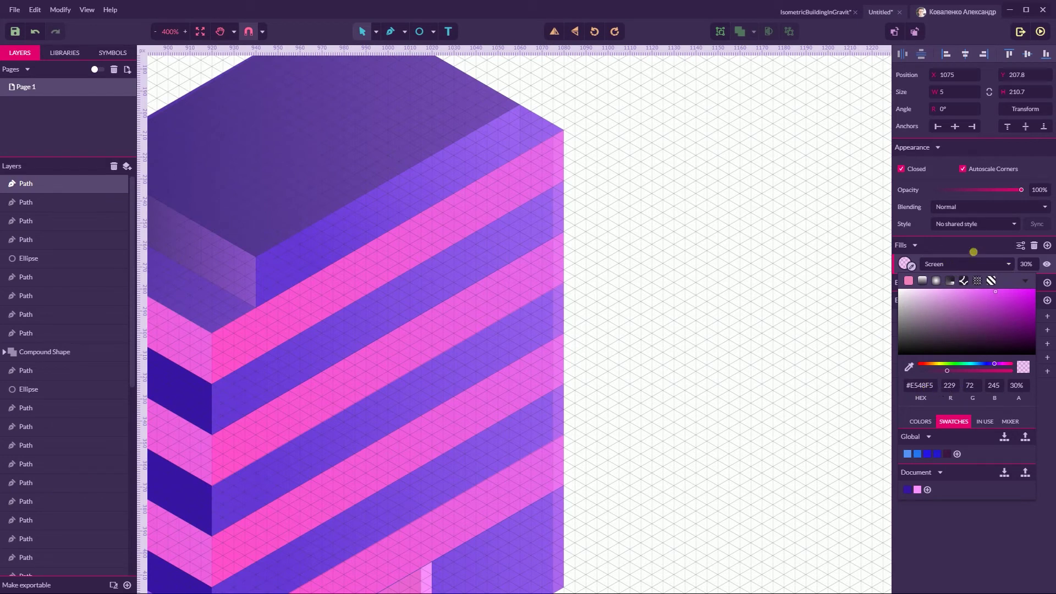
left_click(956, 246)
Draw a matching highlight strip 5 px wide and 26 px high at the right end of the rooftop block's front face
scroll(724, 262, "up", 3)
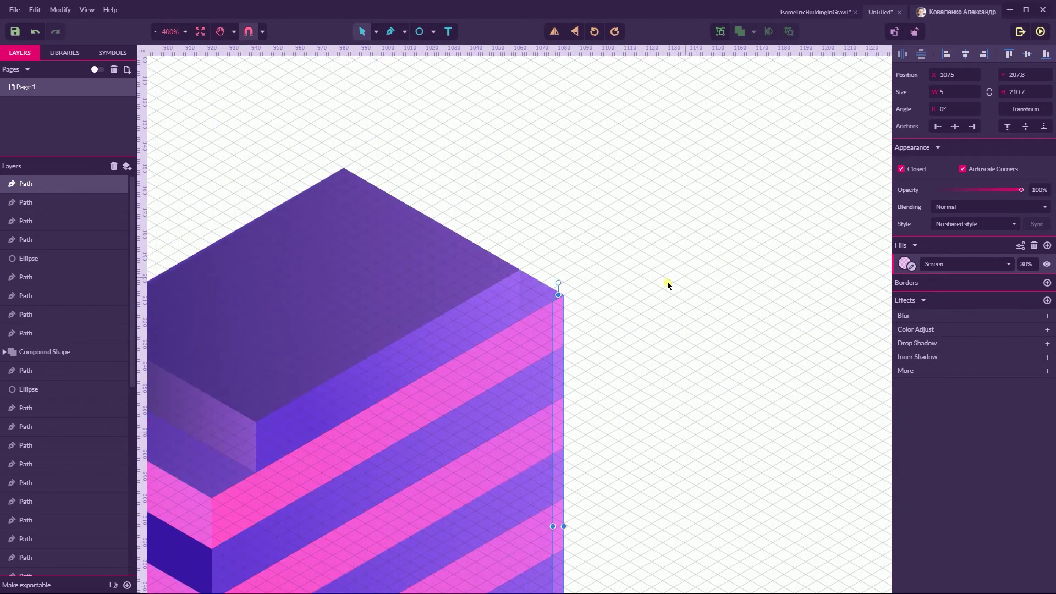
left_click(387, 33)
left_click(509, 275)
left_click(509, 326)
left_click(520, 320)
left_click(520, 269)
left_click(376, 31)
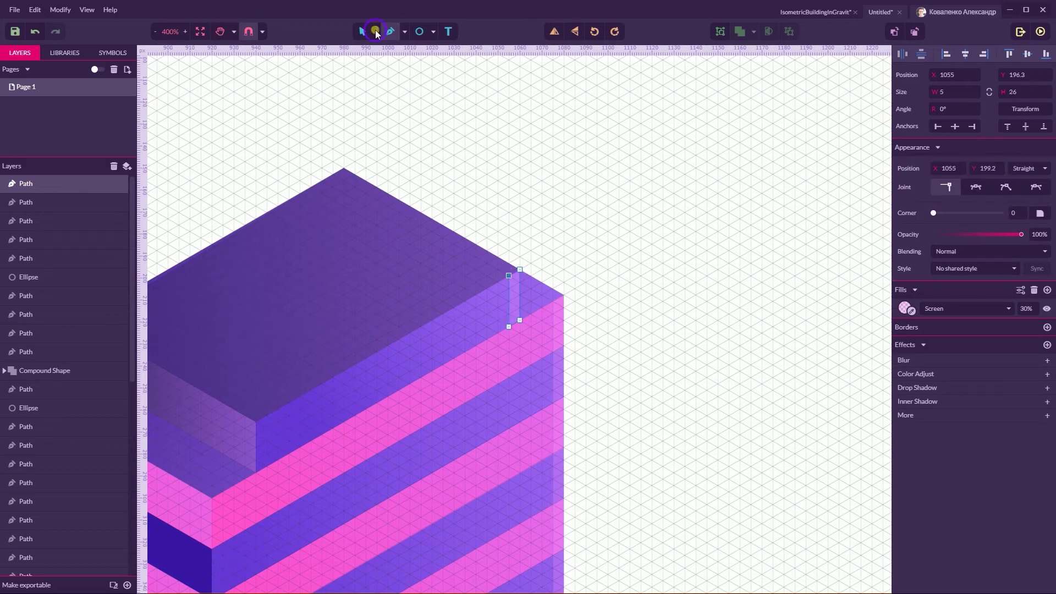
left_click(394, 47)
left_click(625, 189)
Examine the building's front corner edge from the rooftop block down to the base
left_click_drag(671, 316, 794, 182)
left_click_drag(776, 278, 813, 201)
mouse_move(781, 277)
left_mouse_down()
mouse_move(836, 170)
mouse_move(803, 329)
left_mouse_up()
key("v")
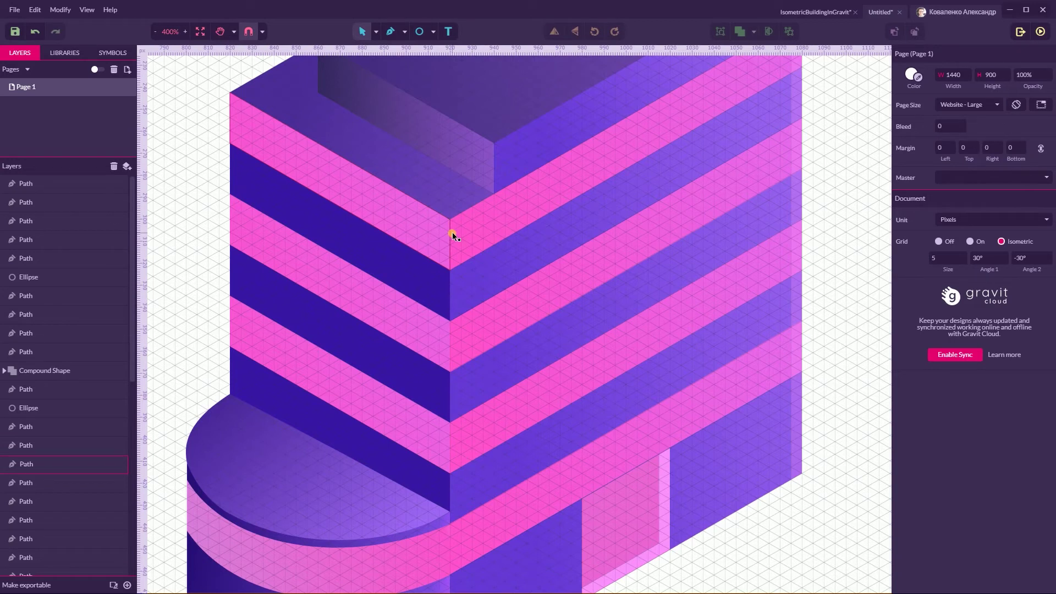
scroll(452, 232, "down", 2)
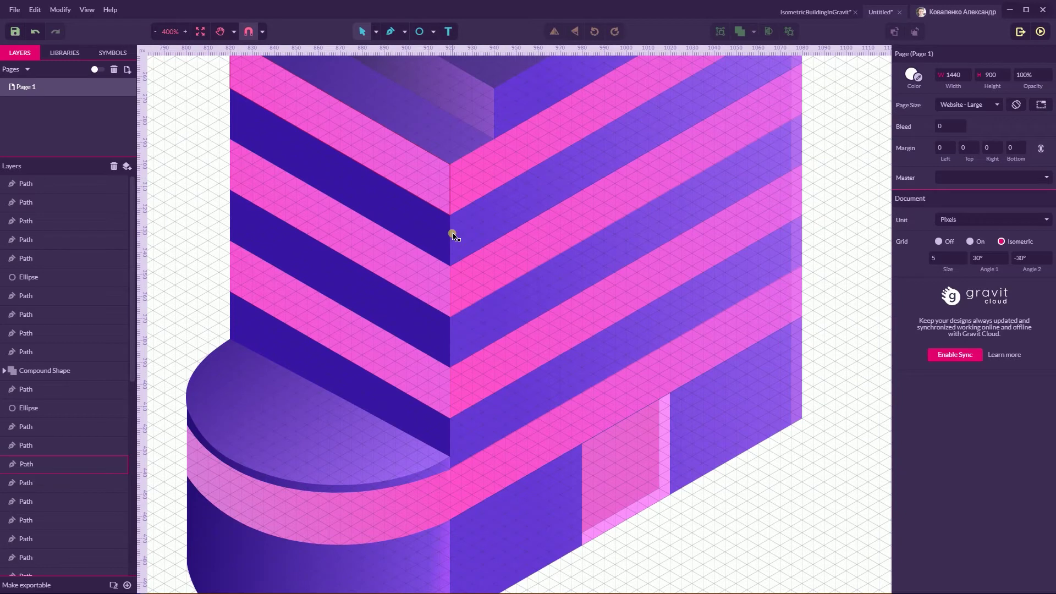
scroll(452, 236, "down", 4)
scroll(452, 236, "up", 2)
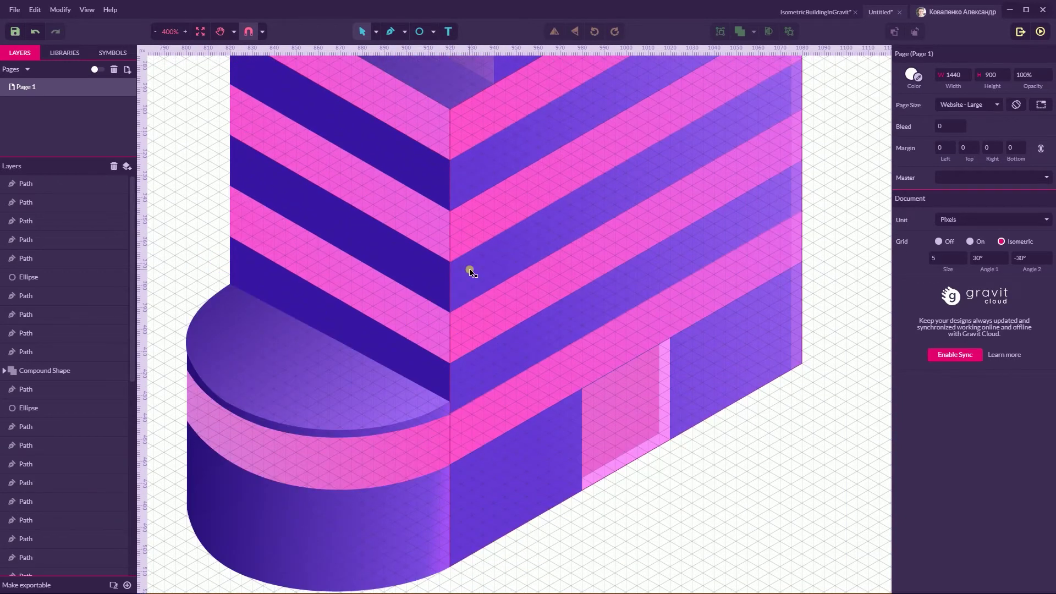
scroll(470, 271, "up", 4)
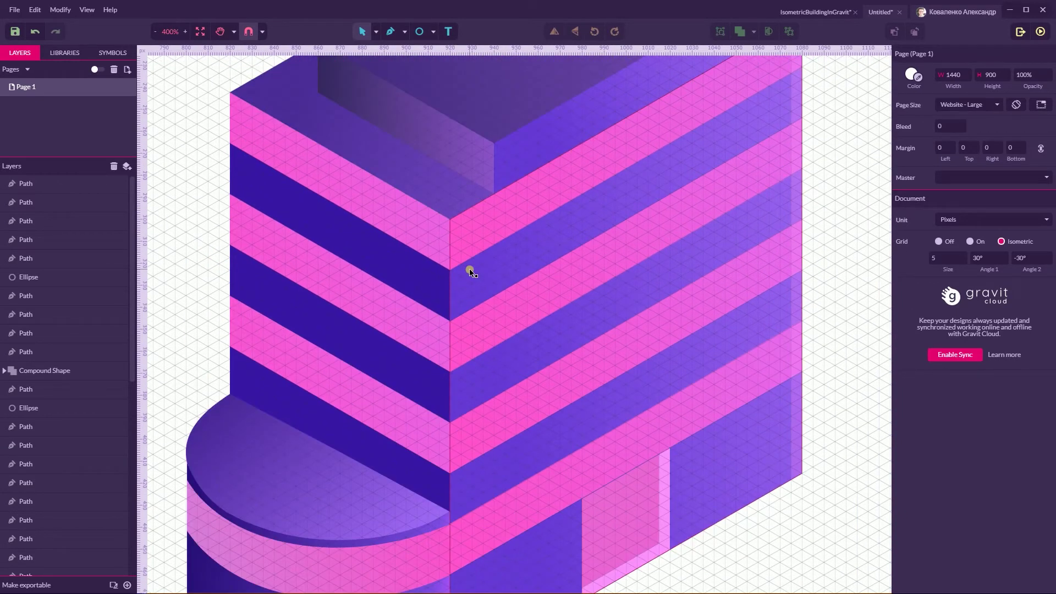
scroll(470, 270, "up", 2)
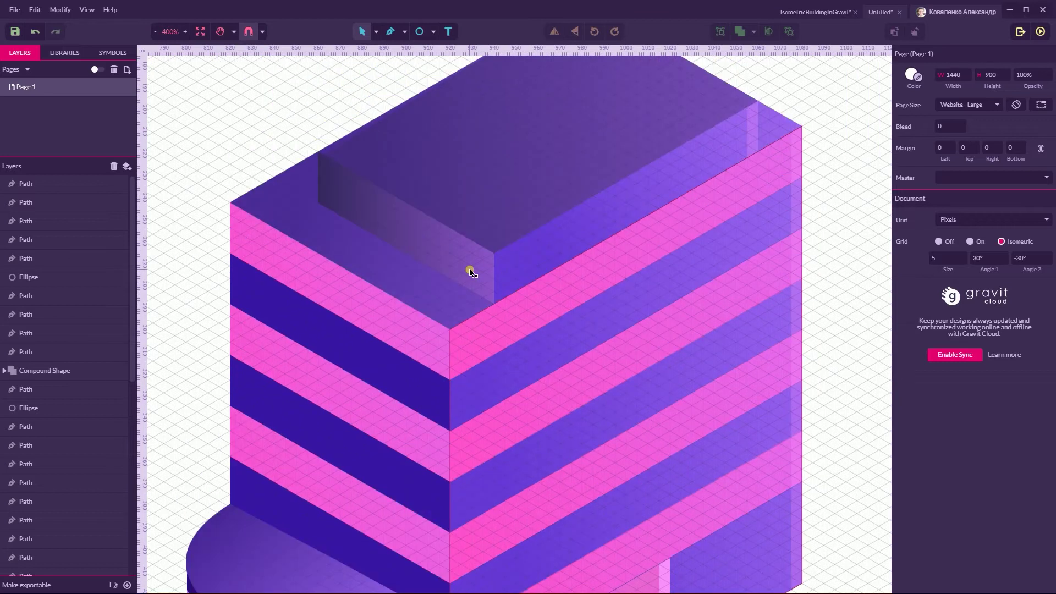
scroll(470, 270, "down", 2)
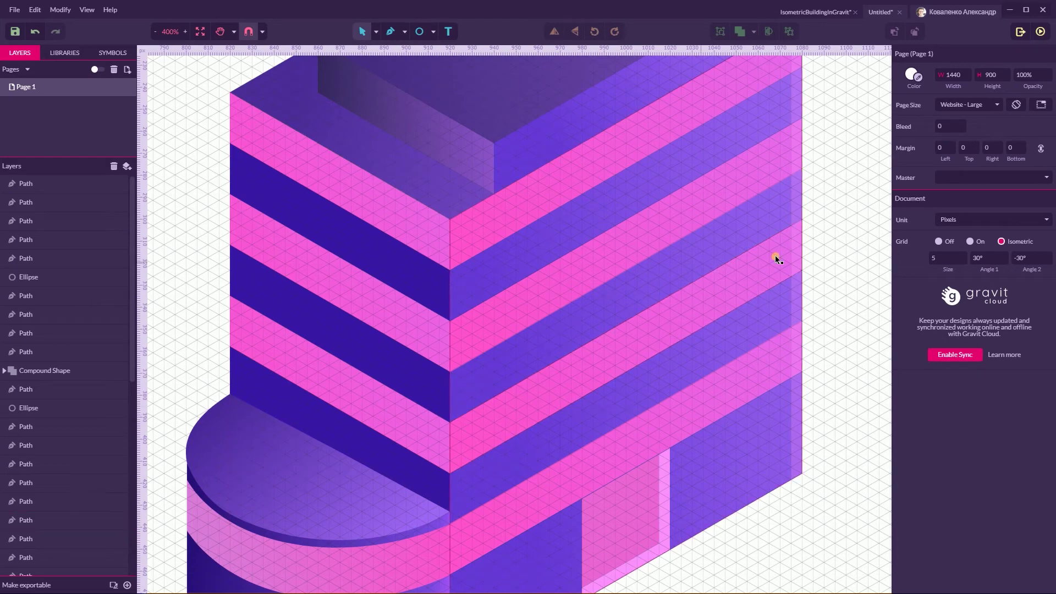
Set the isometric grid size to 2.5
left_click_drag(948, 263, 913, 257)
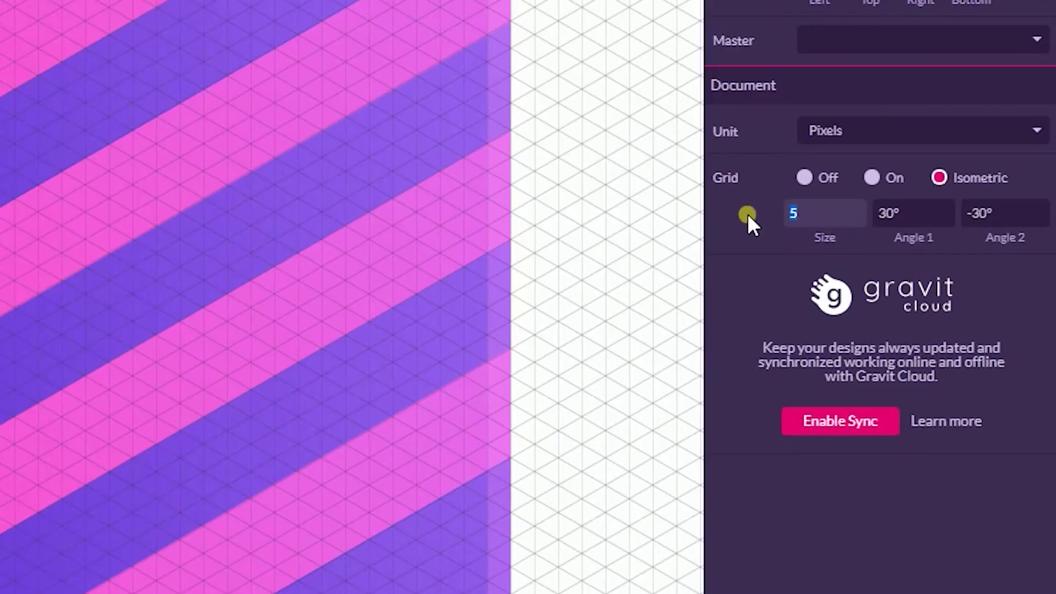
key("BackSpace")
type("2.5")
key("Return")
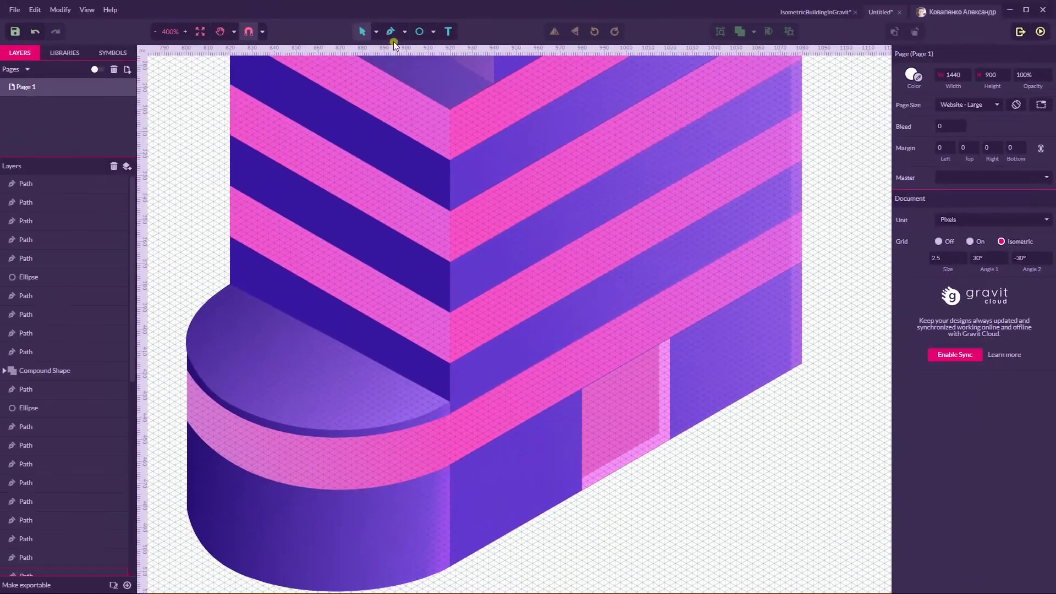
Draw a strip 2.5 px wide and 209.3 px high along the building's front corner, from the top pink band to the base
left_click(391, 33)
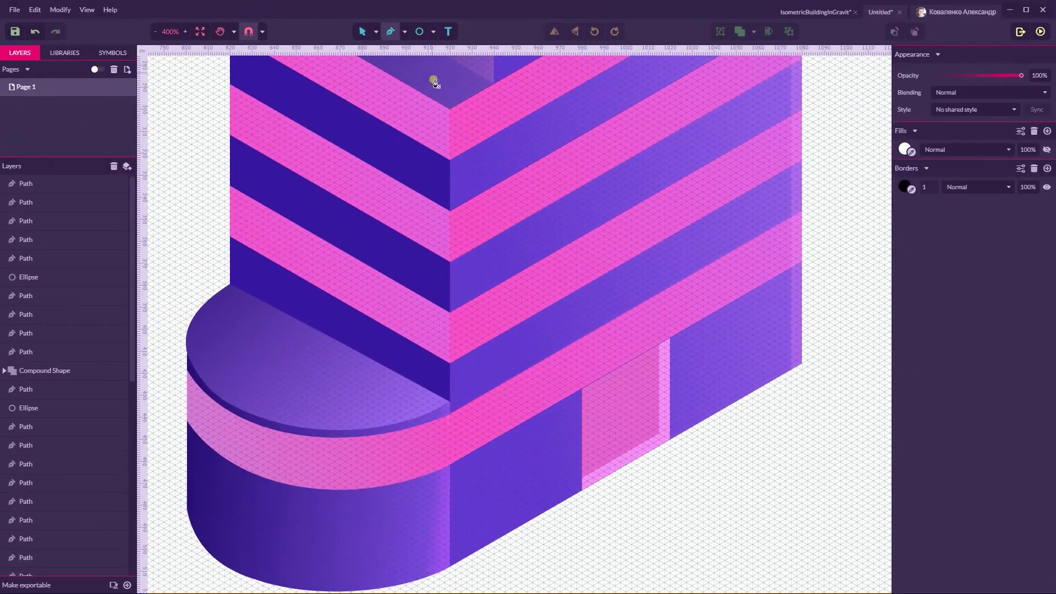
left_click(451, 109)
left_click(461, 104)
key("ctrl+z")
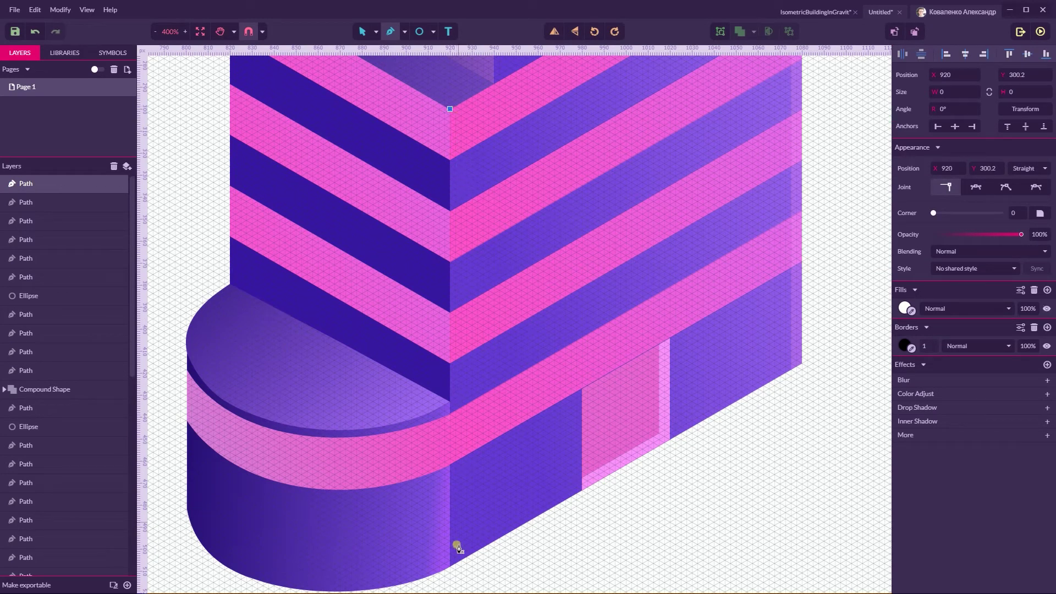
left_click(451, 565)
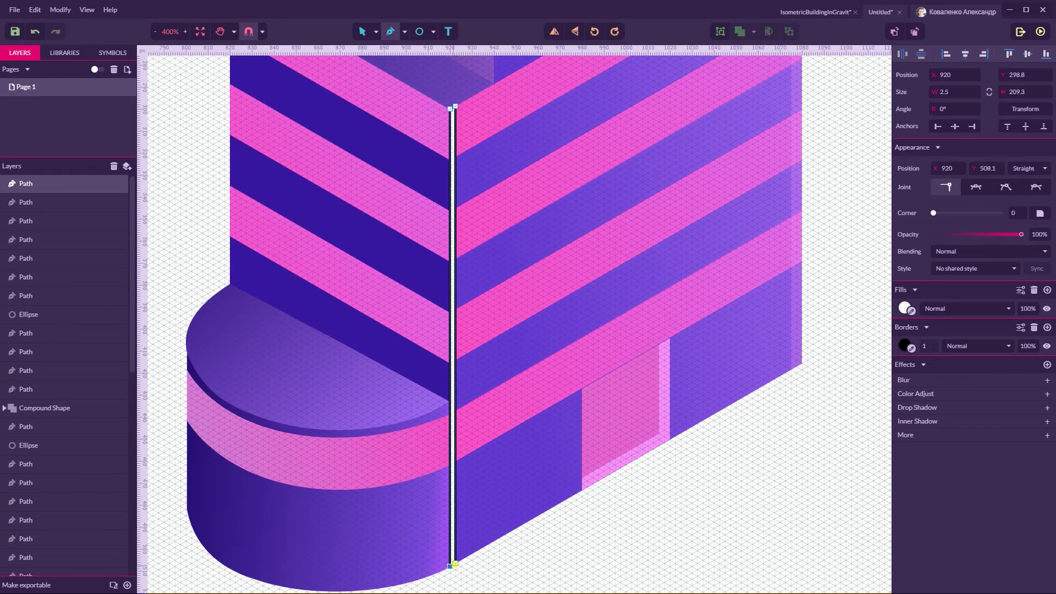
left_click(456, 563)
Apply the Highlight shared style to the front-corner strip and deselect it
left_click(953, 252)
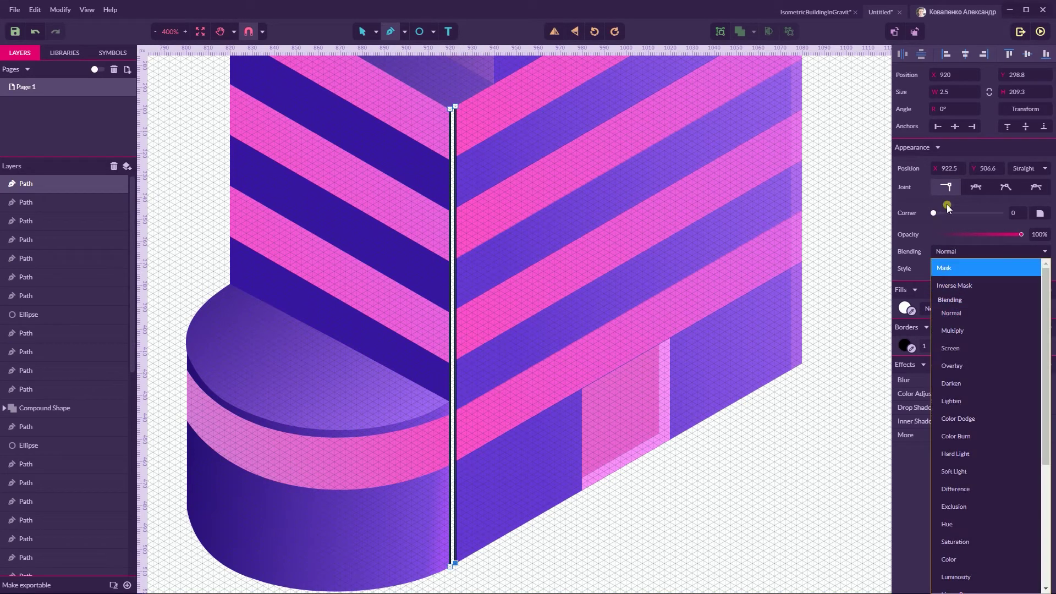
left_click(913, 269)
left_click(939, 267)
left_click(910, 304)
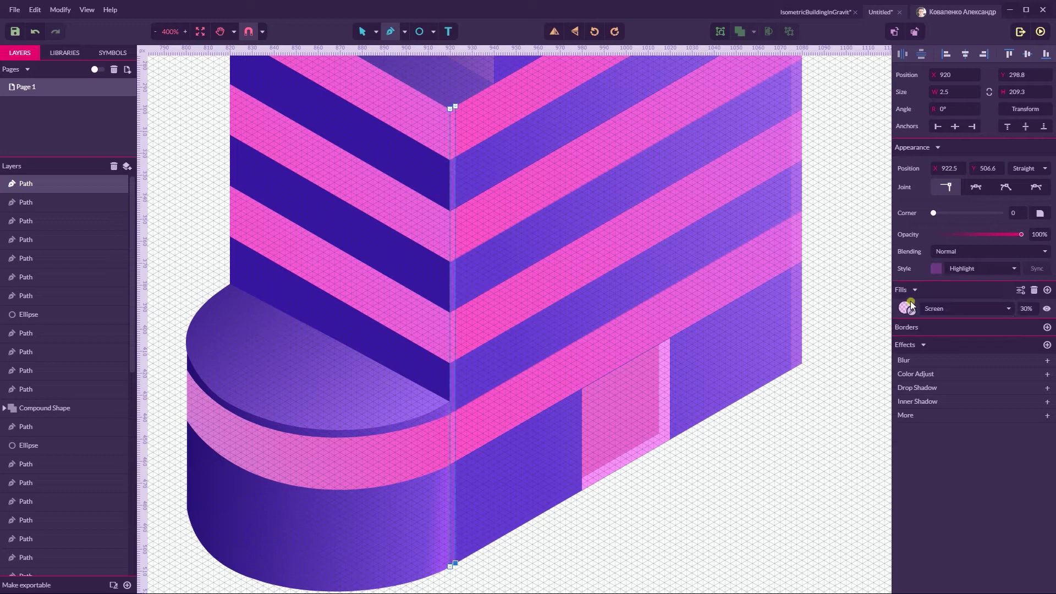
left_click(376, 35)
left_click(397, 50)
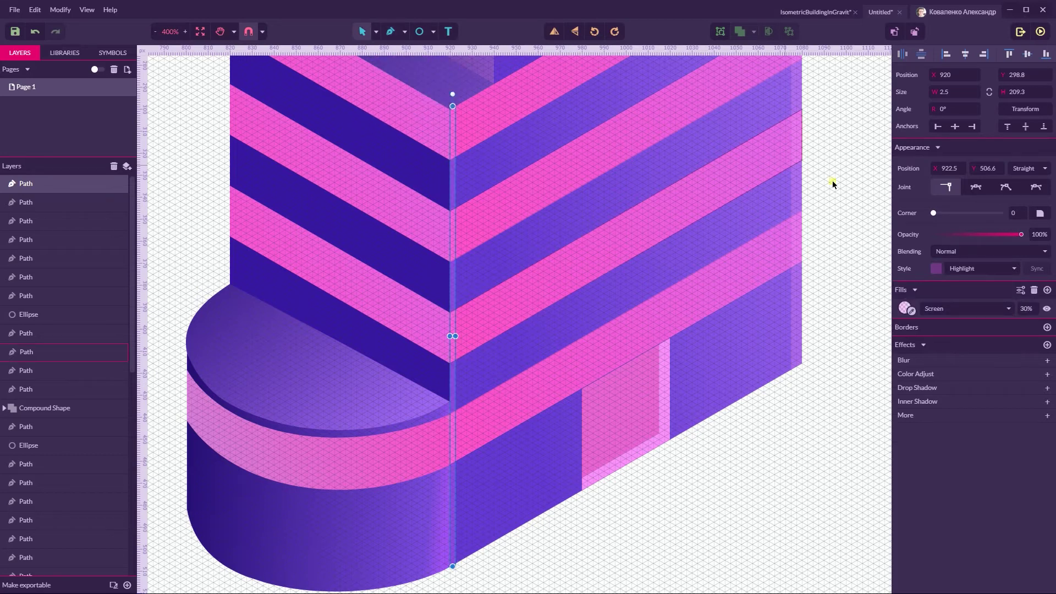
left_click(833, 185)
Draw a closed strip 2.5 px wide and 24.5 px high along the rooftop block's front corner edge
scroll(846, 176, "up", 4)
left_click(405, 31)
left_click(394, 47)
left_click(495, 254)
left_click(495, 303)
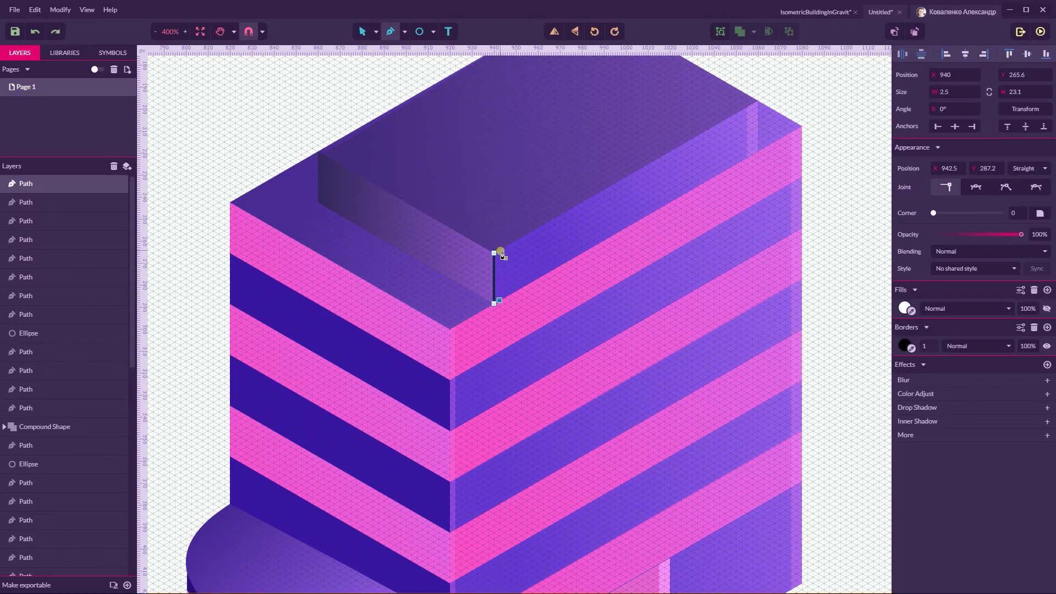
scroll(502, 255, "up", 3)
left_click(500, 250)
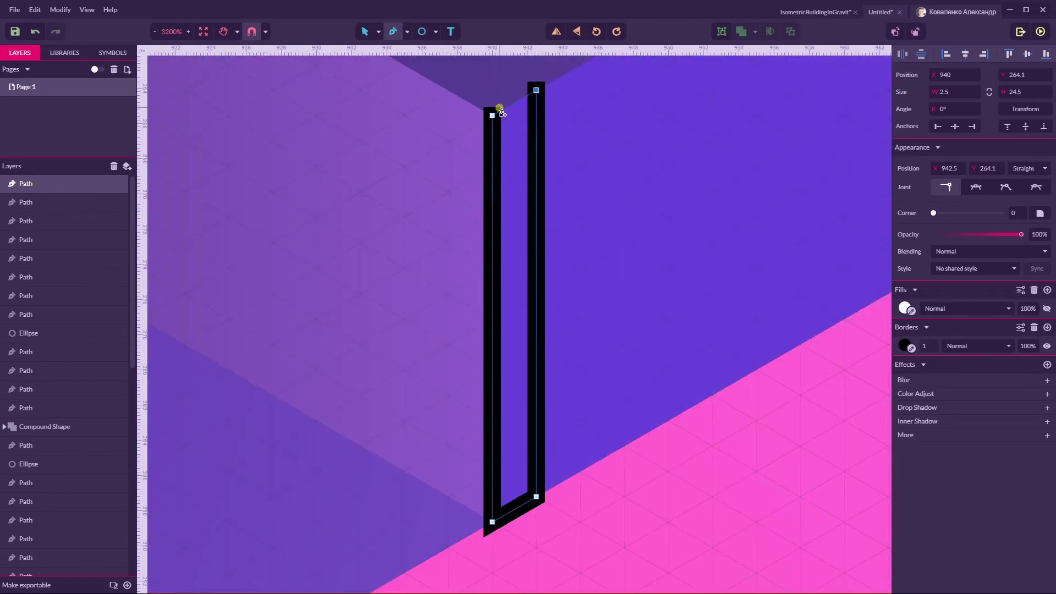
left_click(494, 253)
Apply the Highlight shared style to the rooftop block's strip and deselect it
left_click(938, 269)
left_click(935, 306)
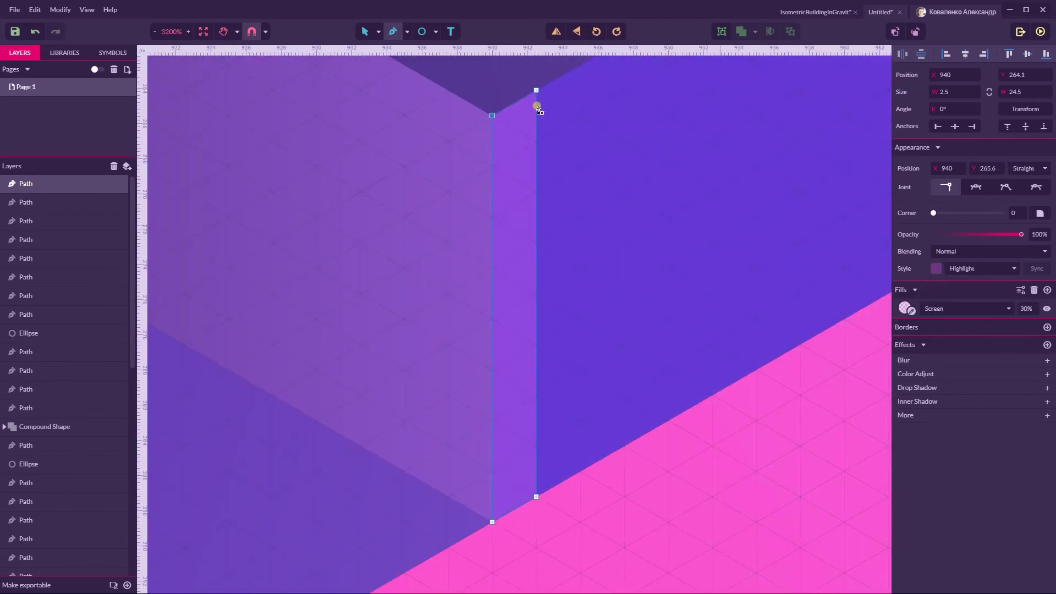
left_click(378, 32)
left_click(390, 47)
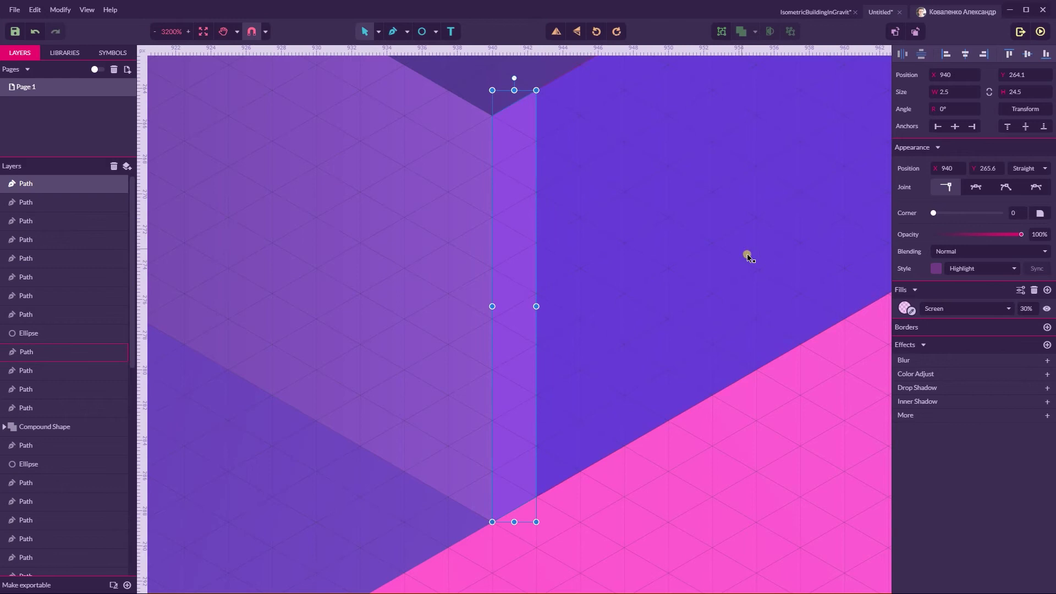
scroll(746, 254, "down", 4)
left_click(771, 302)
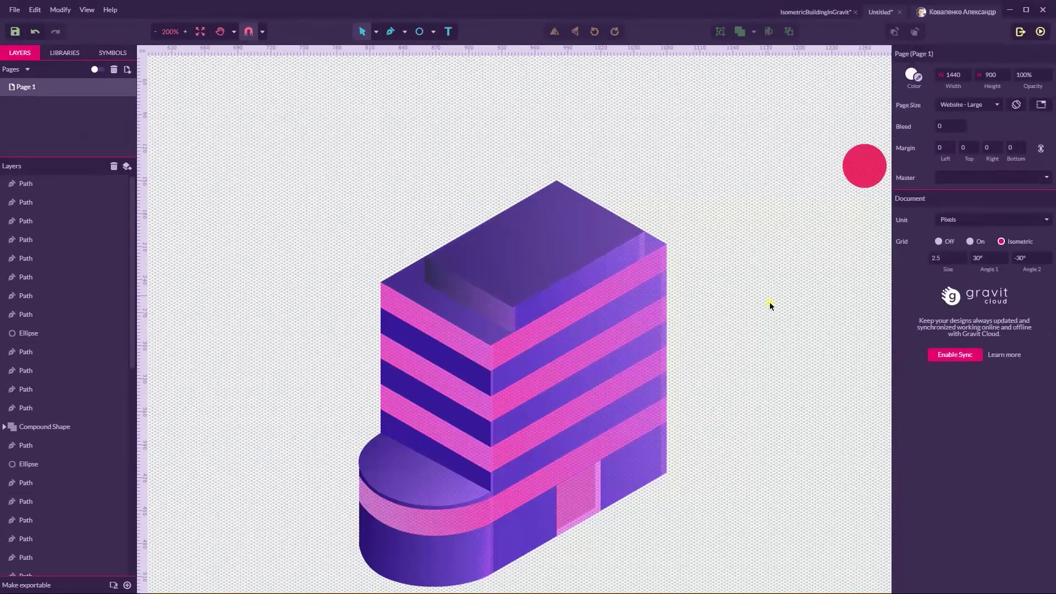
scroll(771, 303, "up", 2)
key("space")
left_click_drag(772, 302, 700, 277)
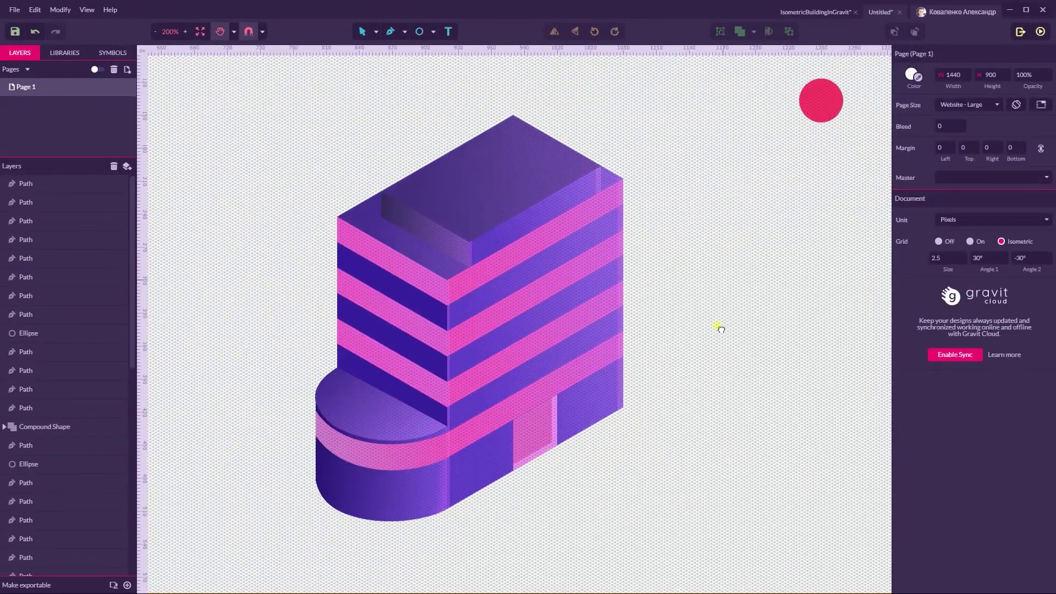
left_click_drag(713, 316, 718, 320)
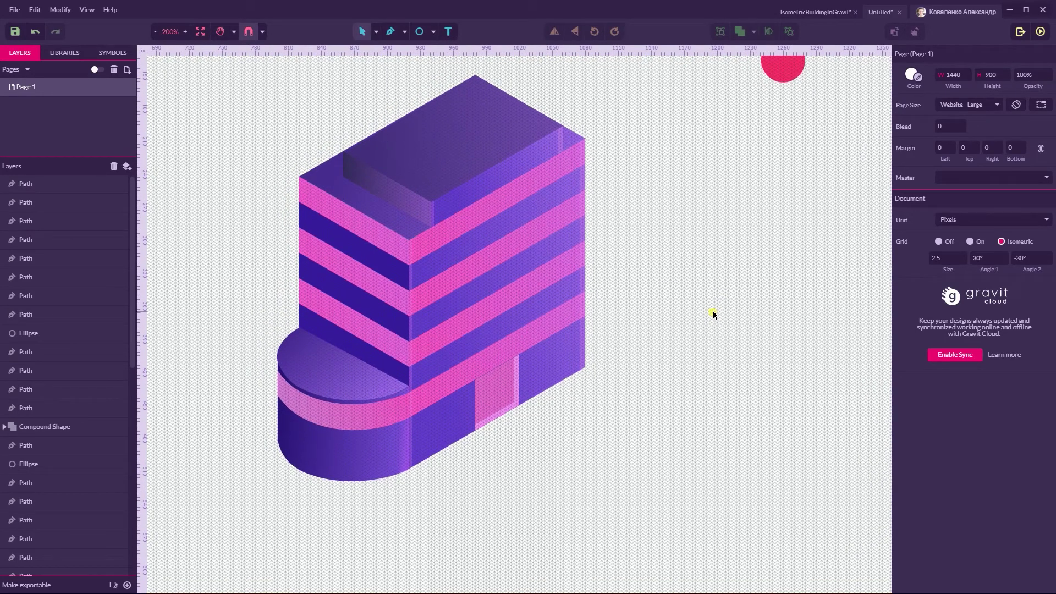
key("ctrl+minus")
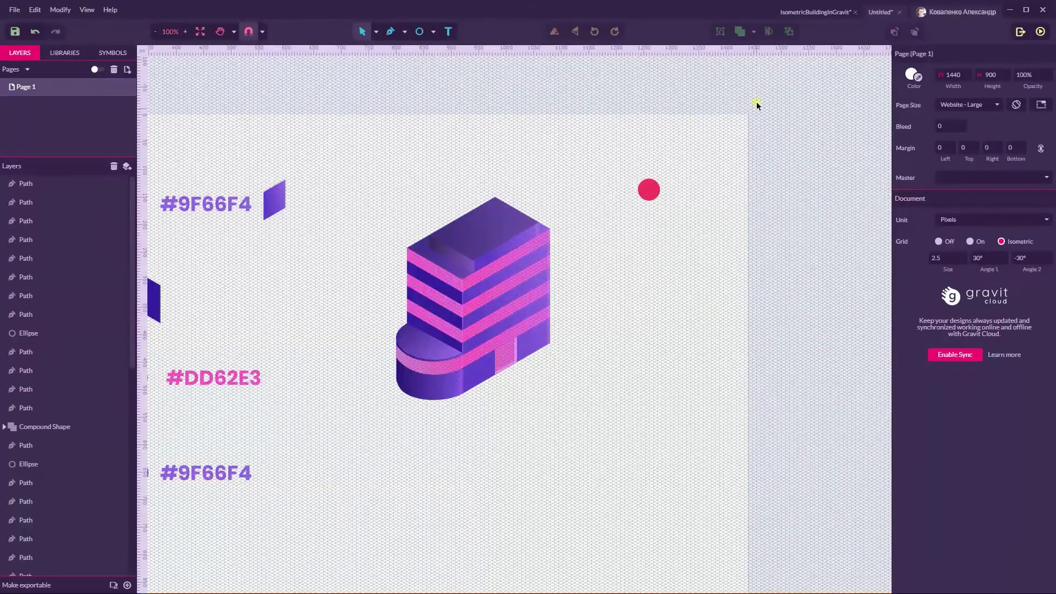
Switch to the IsometricBuildingInGravit document, copy its purple base platform, and paste it into the Untitled document
left_click(820, 12)
left_click(647, 334)
left_click_drag(789, 119, 659, 229)
key("ctrl+z")
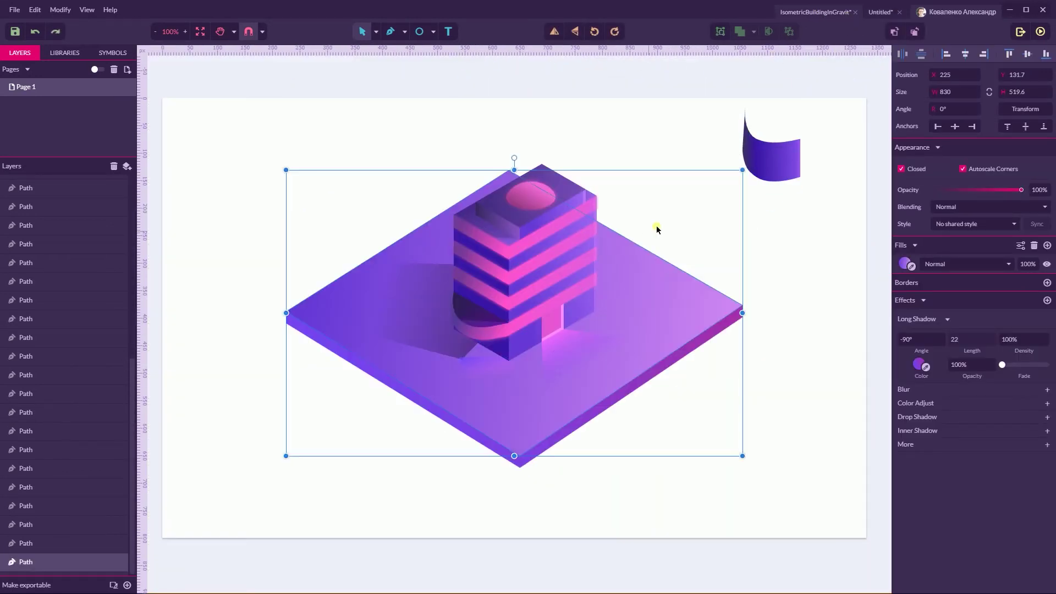
left_click(881, 12)
key("ctrl+v")
Move the pasted platform under the building and send it to the back of the layer stack
left_click_drag(287, 312, 464, 364)
left_click_drag(537, 370, 577, 360)
key("ctrl+shift+Down")
left_click_drag(443, 388, 380, 380)
left_click(432, 396)
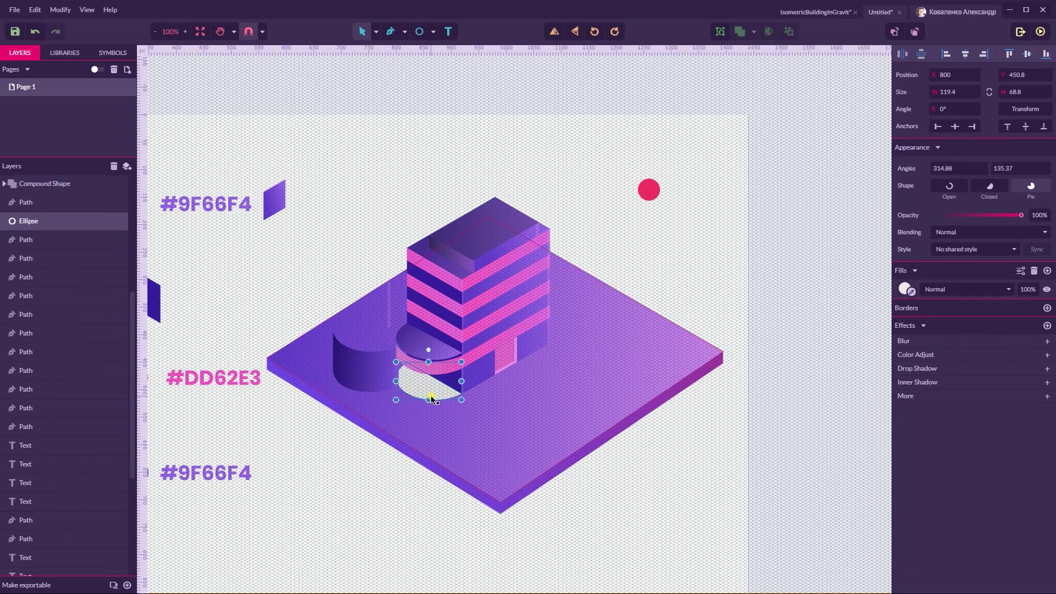
key("ctrl+z")
key("ctrl+z")
left_click_drag(432, 394, 376, 384)
key("Escape")
left_click_drag(446, 388, 363, 383)
Undo the rounded wall's move and delete the leftover pie-shaped ellipse behind it
left_click(428, 379)
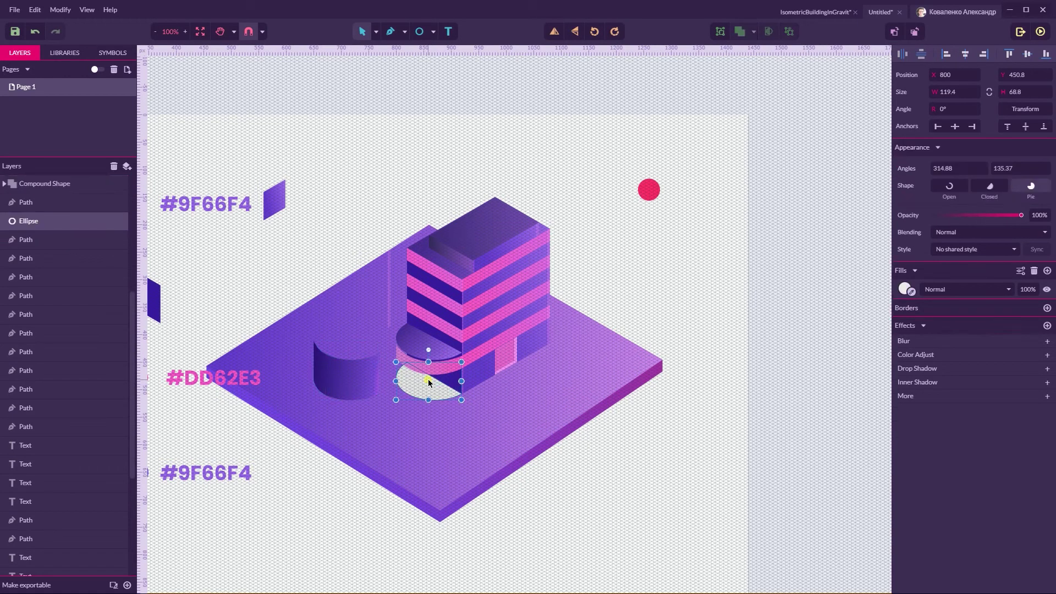
key("ctrl+z")
left_click(21, 220)
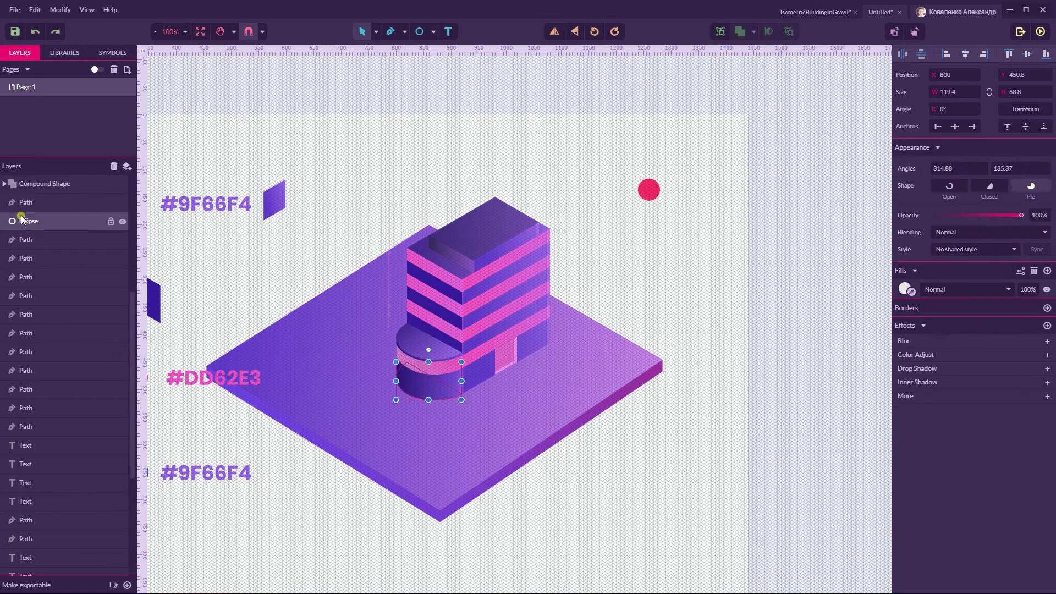
key("Escape")
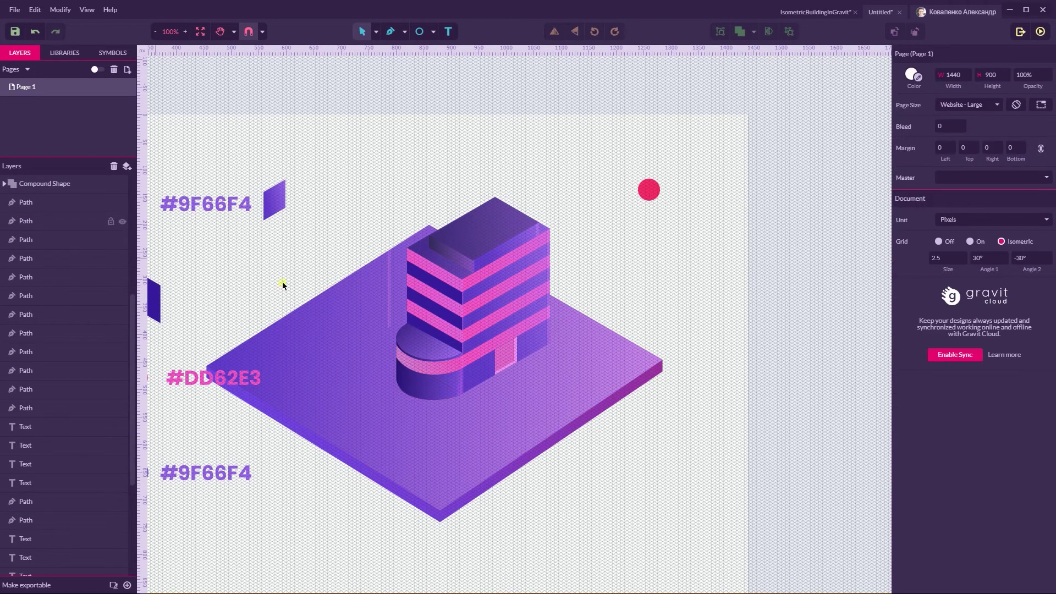
Reposition the platform beneath the building and delete the stray highlight strip beside the facade
left_click(573, 401)
left_click_drag(573, 399, 564, 396)
left_click(388, 285)
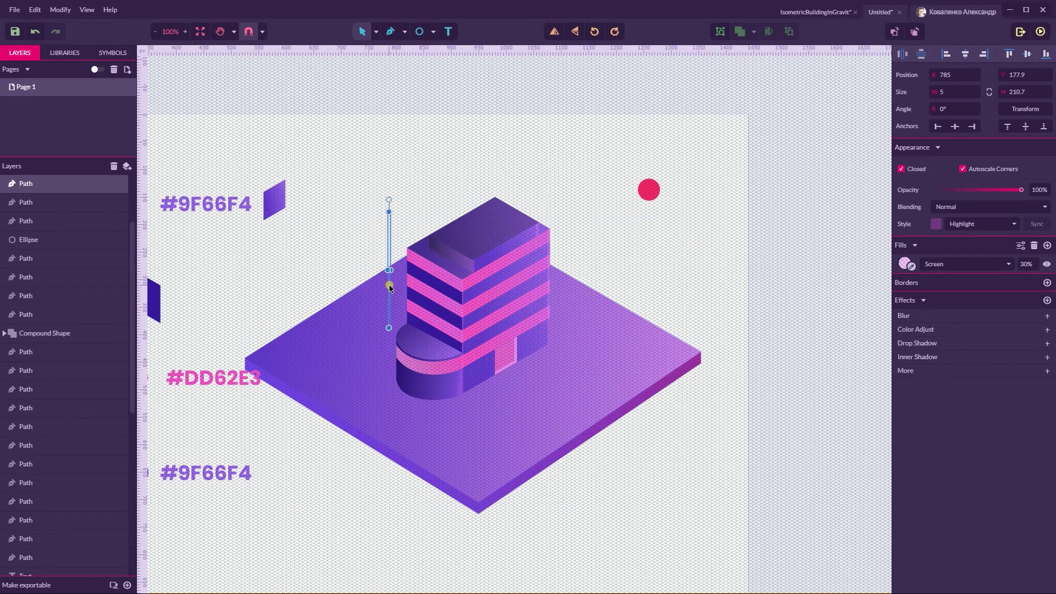
key("Delete")
Inspect the platform's gradient fill, checking the direction and the colour values of both stops
left_click(524, 404)
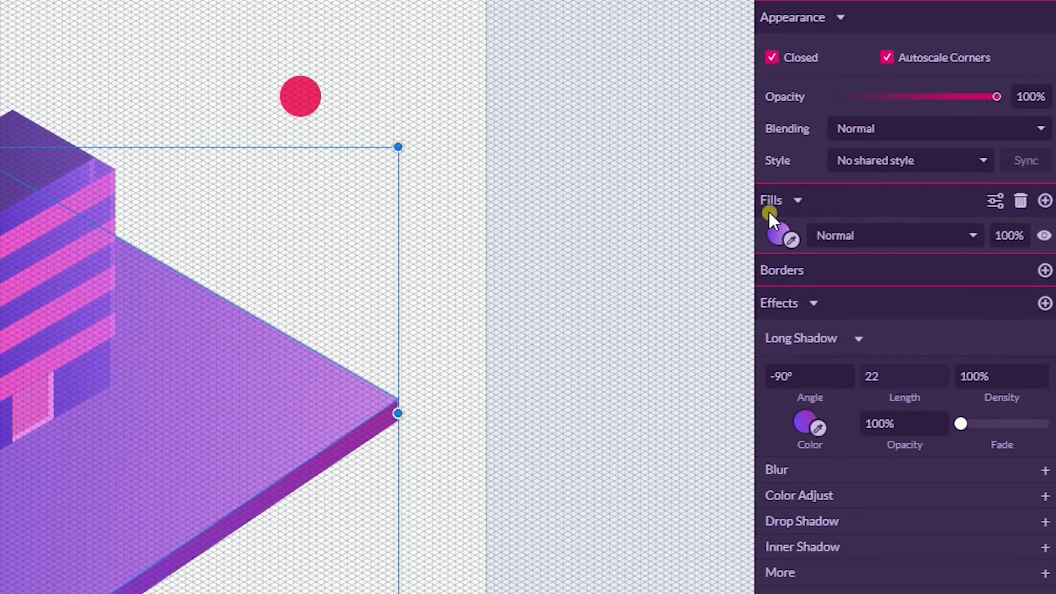
left_click(776, 232)
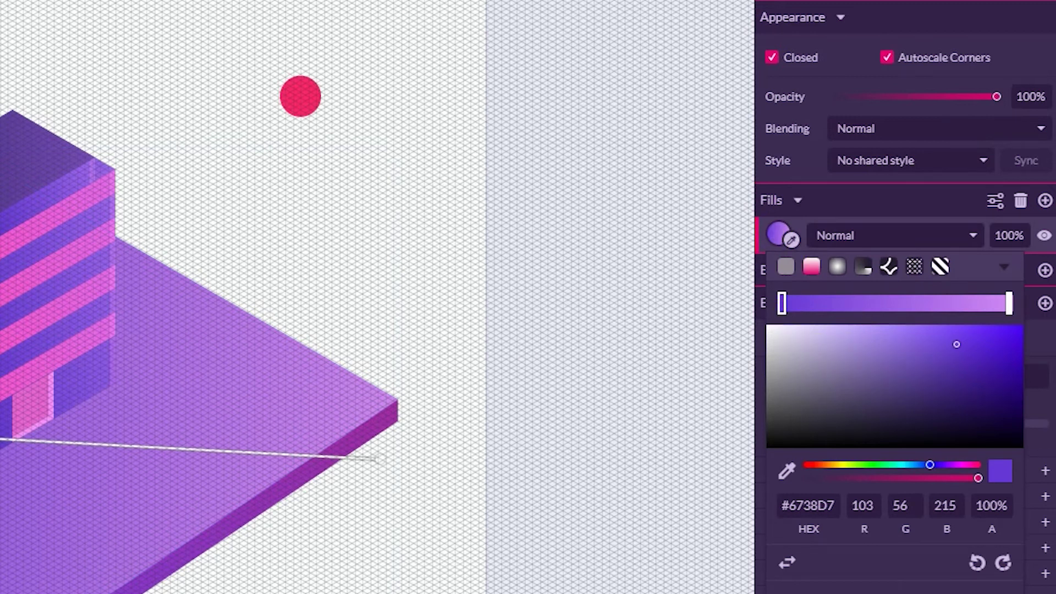
left_click_drag(0, 439, 0, 438)
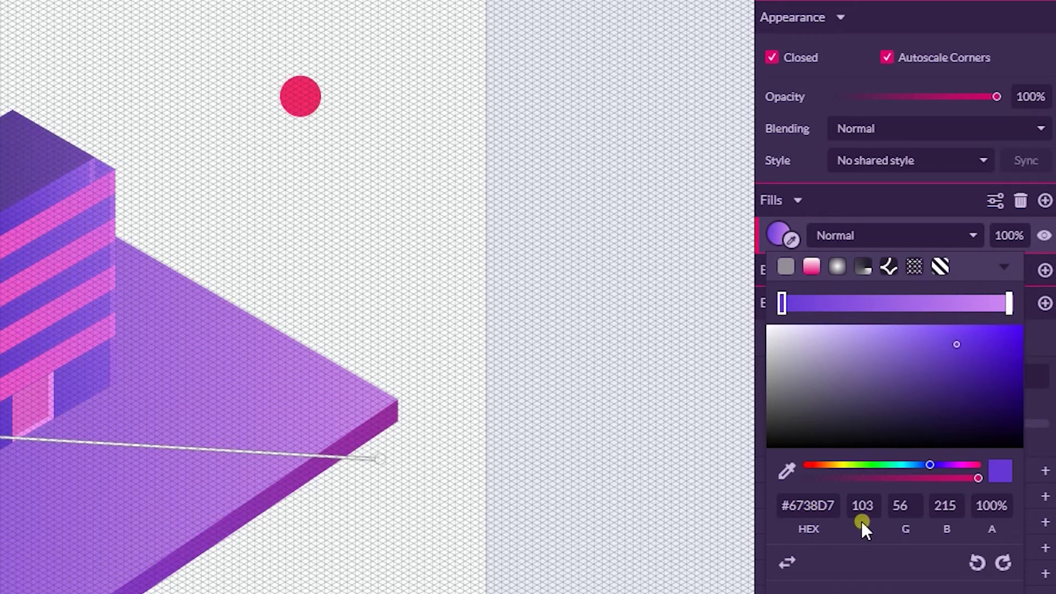
left_click(383, 459)
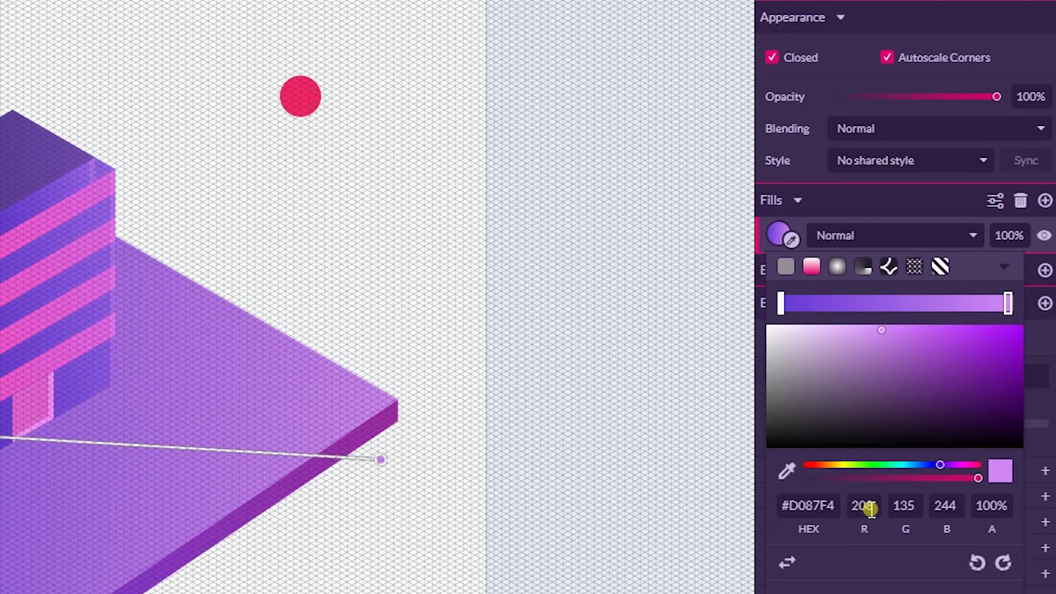
left_click(367, 312)
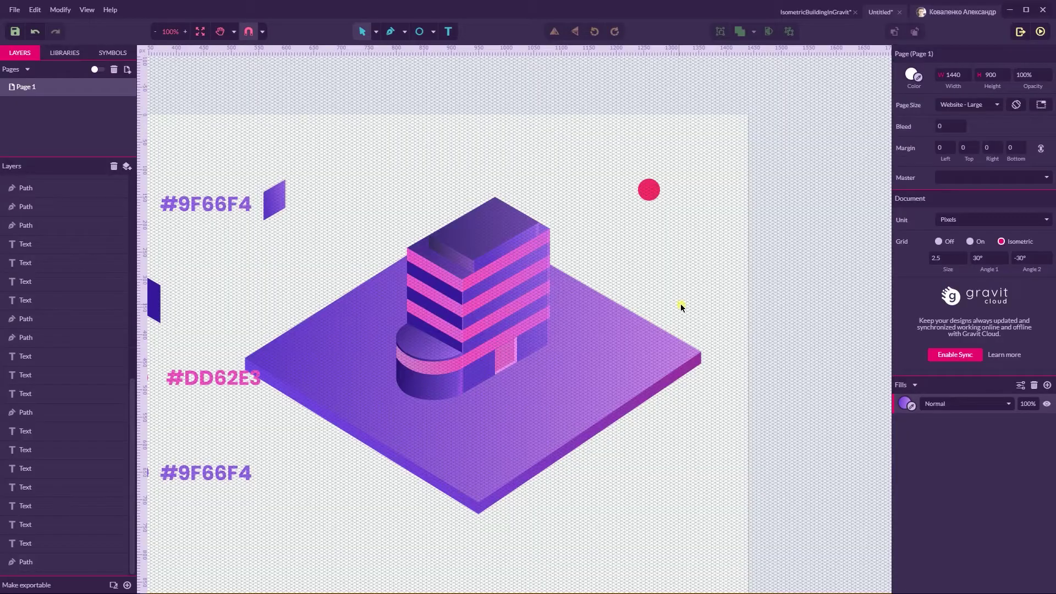
Set the isometric grid size to 5
left_click(378, 31)
left_click(389, 32)
left_click(376, 31)
left_click(396, 49)
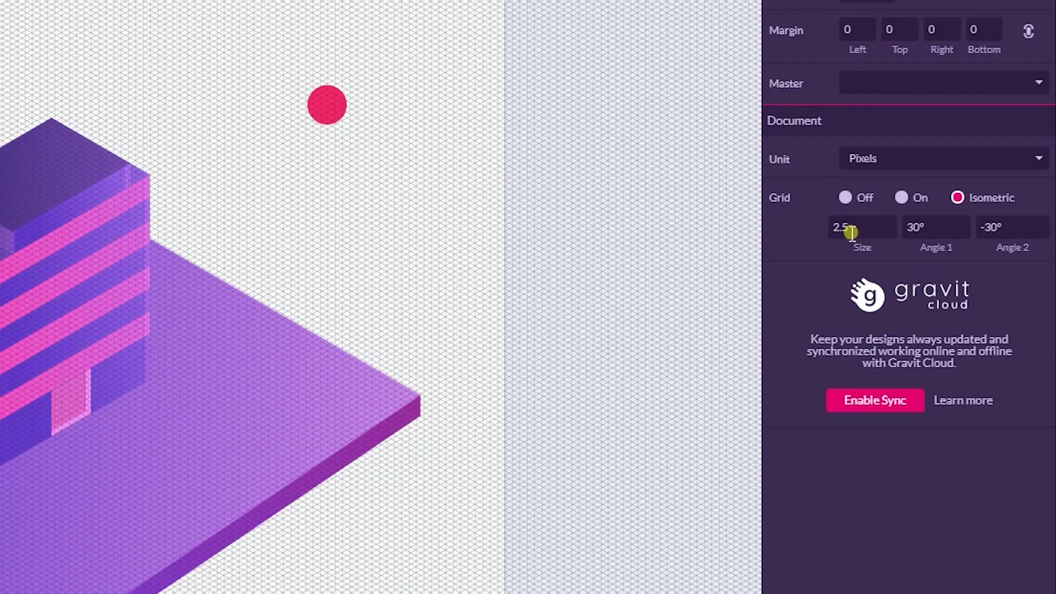
left_click(944, 258)
left_click(844, 228)
key("BackSpace")
key("BackSpace")
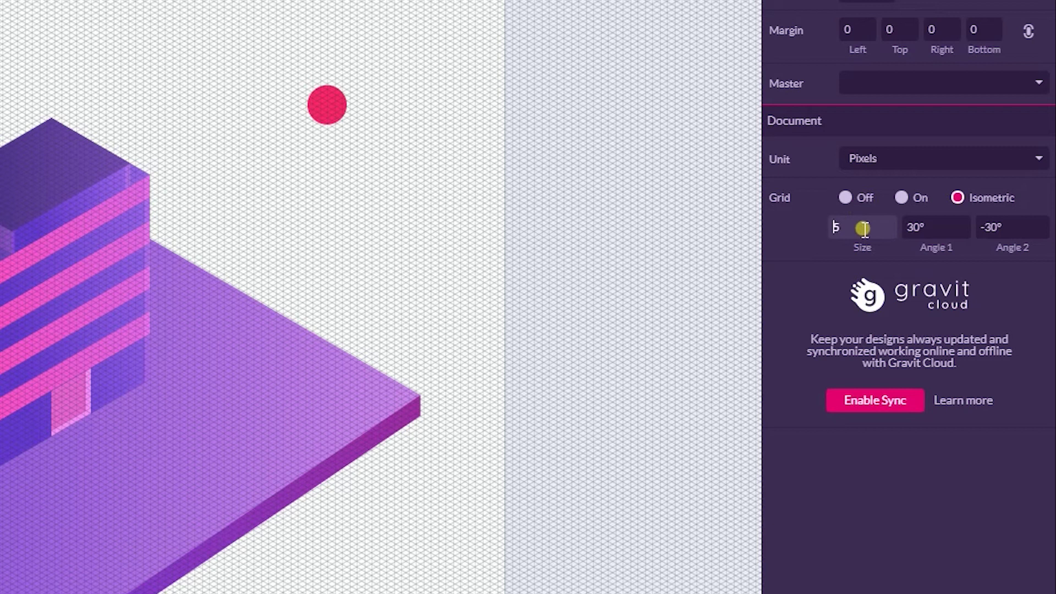
key("Return")
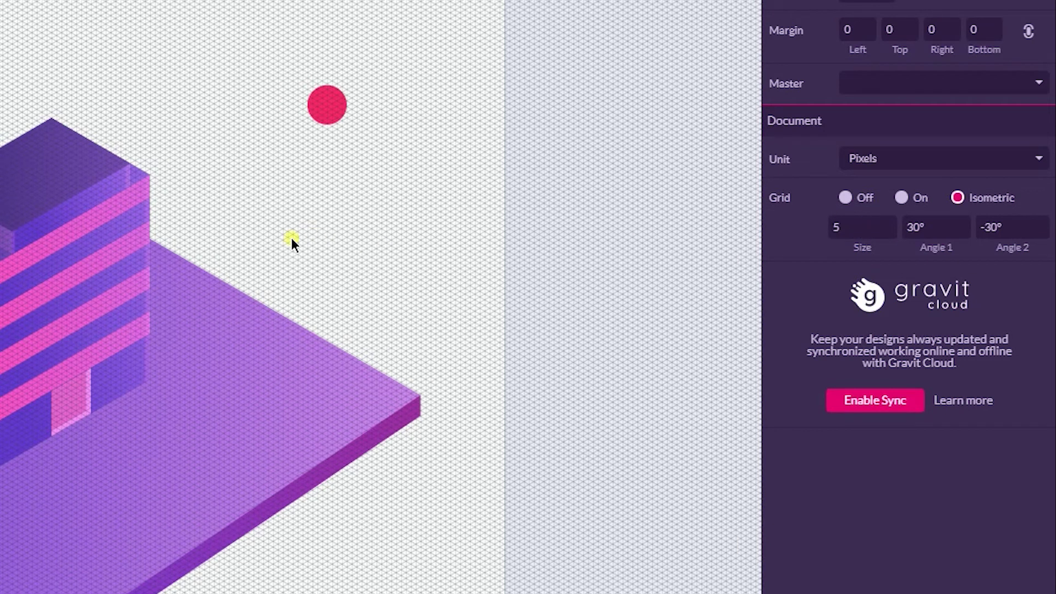
Draw a closed four-point shape about 150 by 98.1 px with the Pen tool, fanning out from the door's base onto the platform
key("p")
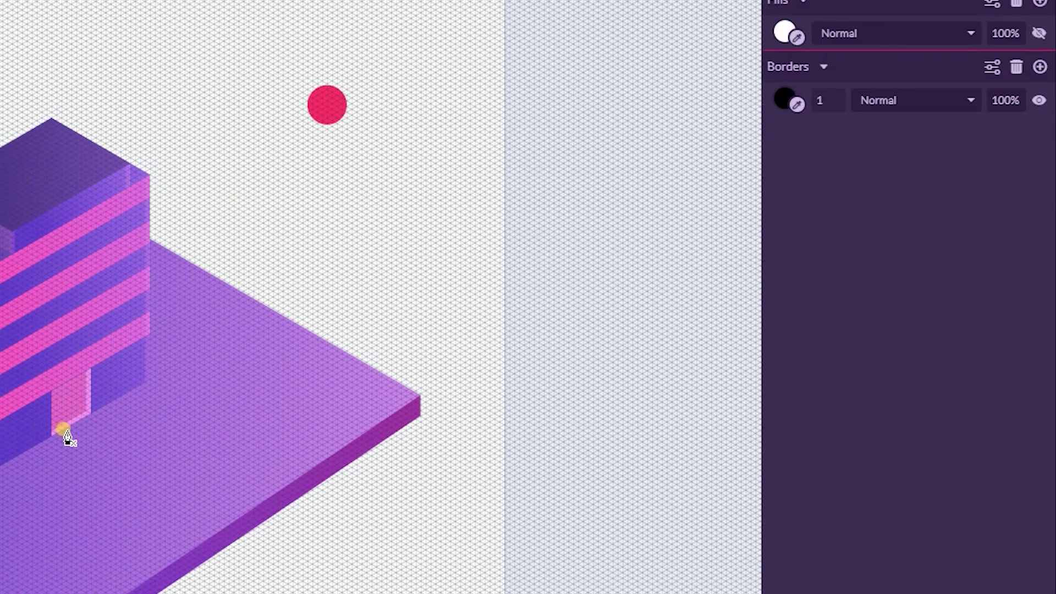
scroll(60, 454, "up", 5)
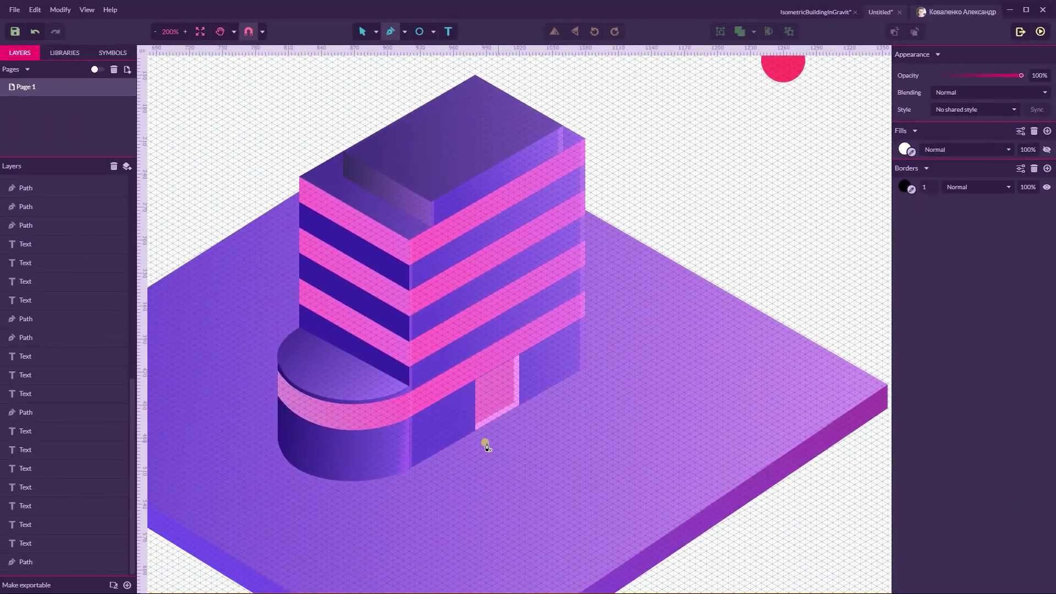
left_click(475, 430)
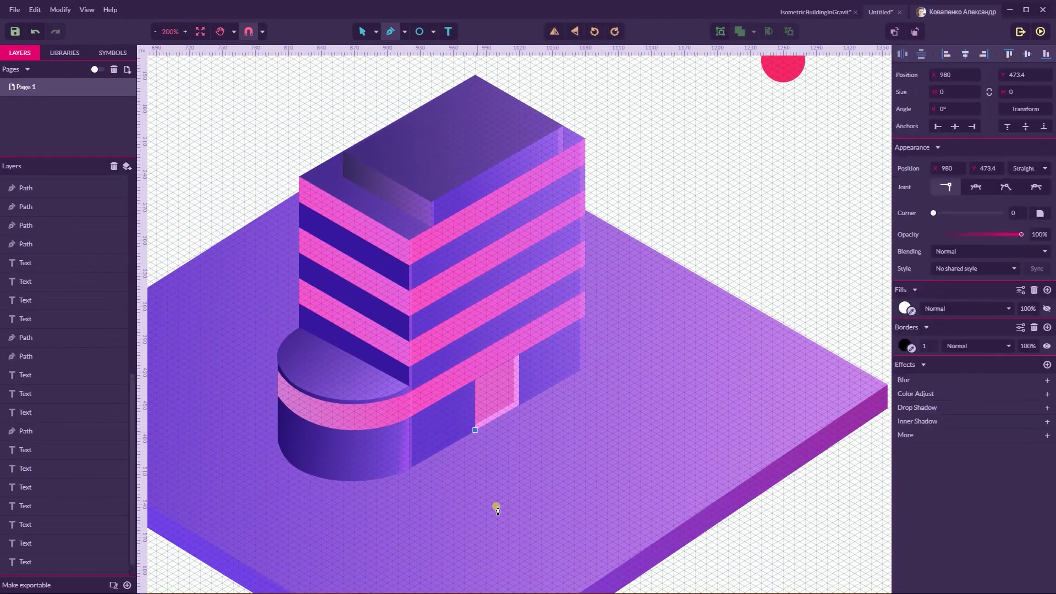
left_click(497, 513)
left_click(641, 424)
left_click(519, 405)
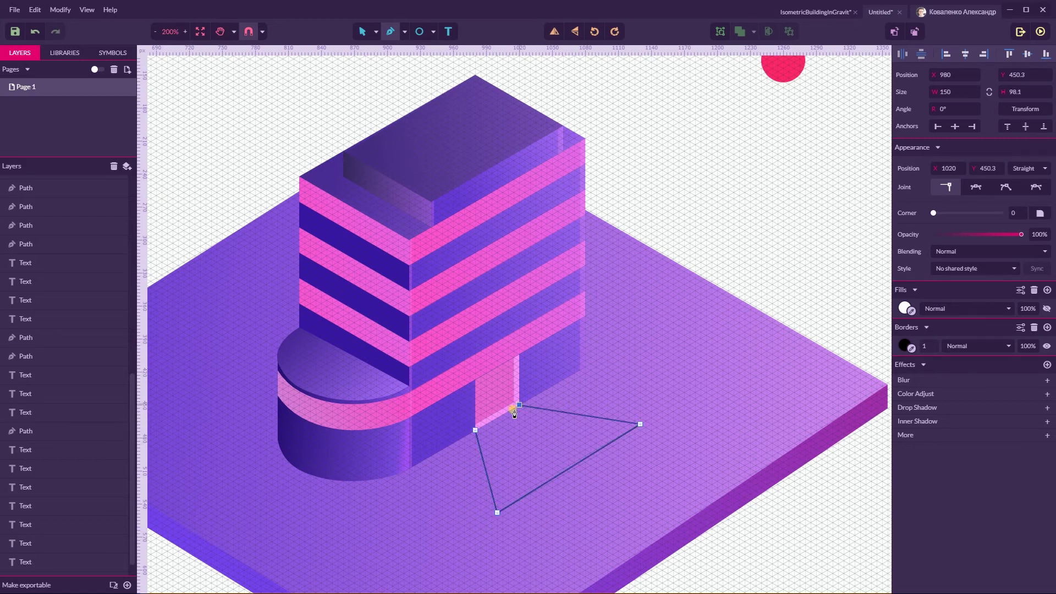
left_click(476, 430)
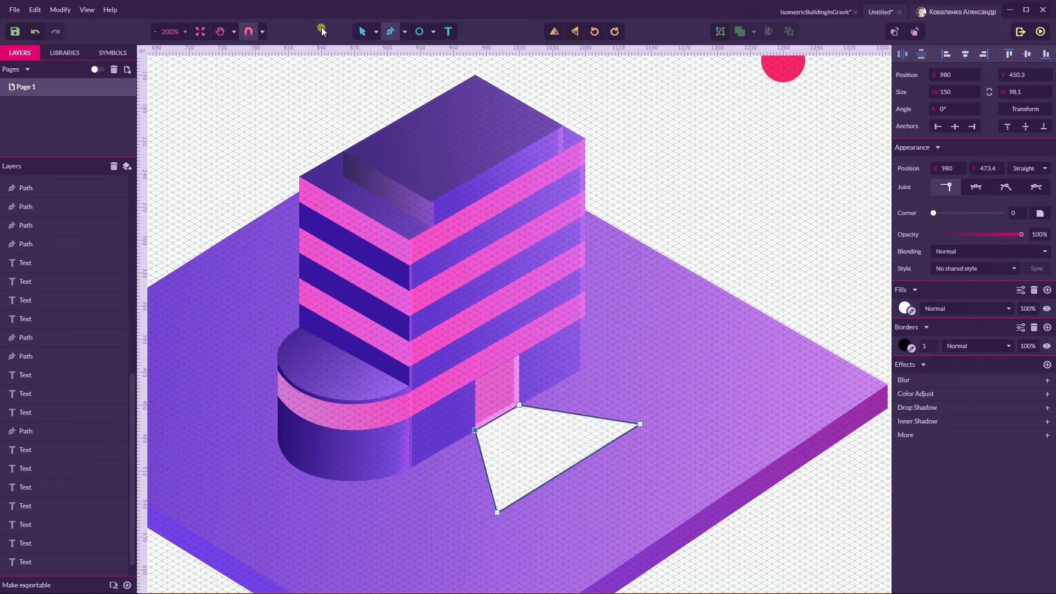
Remove the black border from the four-point shape in front of the door
left_click(370, 35)
left_click(388, 49)
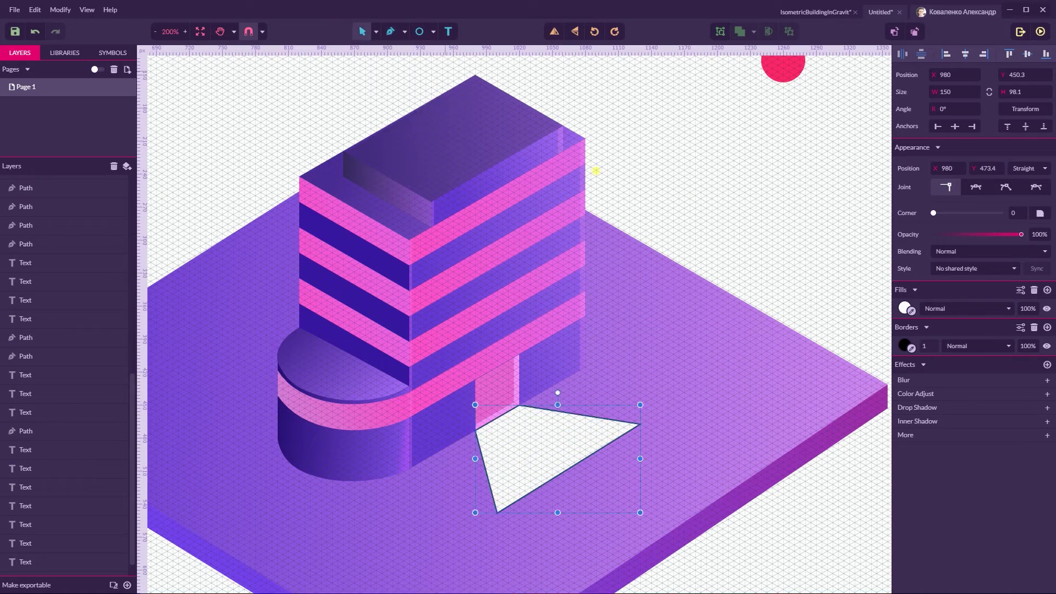
left_click(759, 224)
left_click(566, 439)
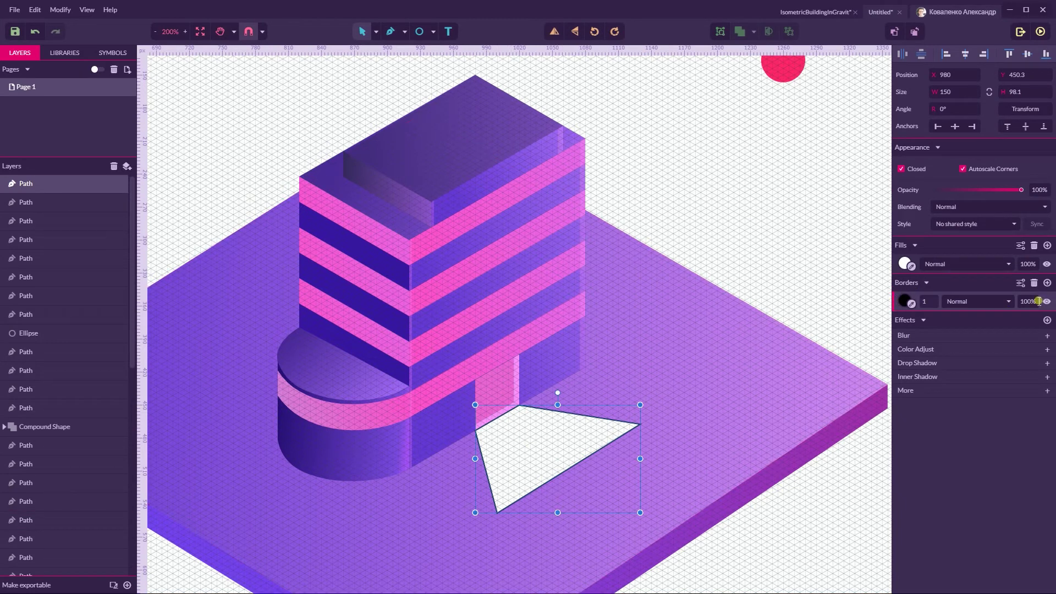
left_click(1034, 283)
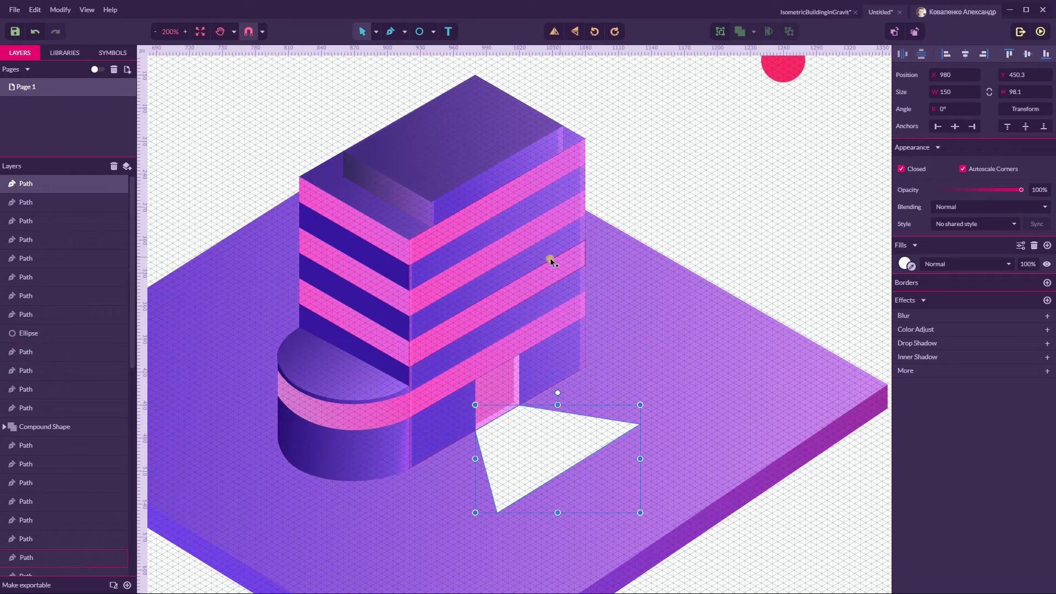
Fill the shape with the pink document gradient swatch as a linear gradient running outward from the doorway, with end colour #9862E3
left_click(904, 264)
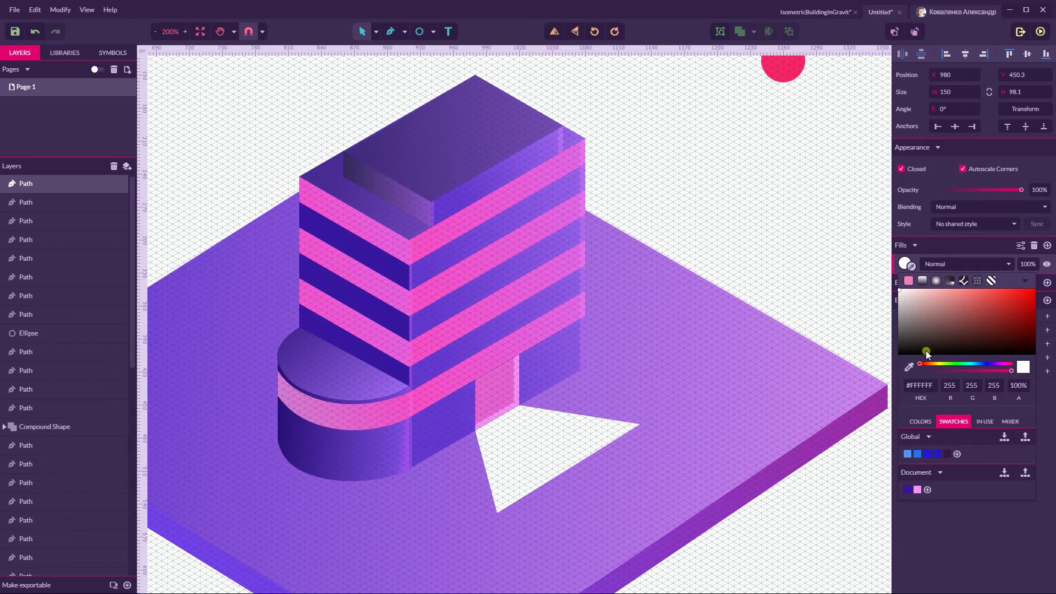
left_click(923, 280)
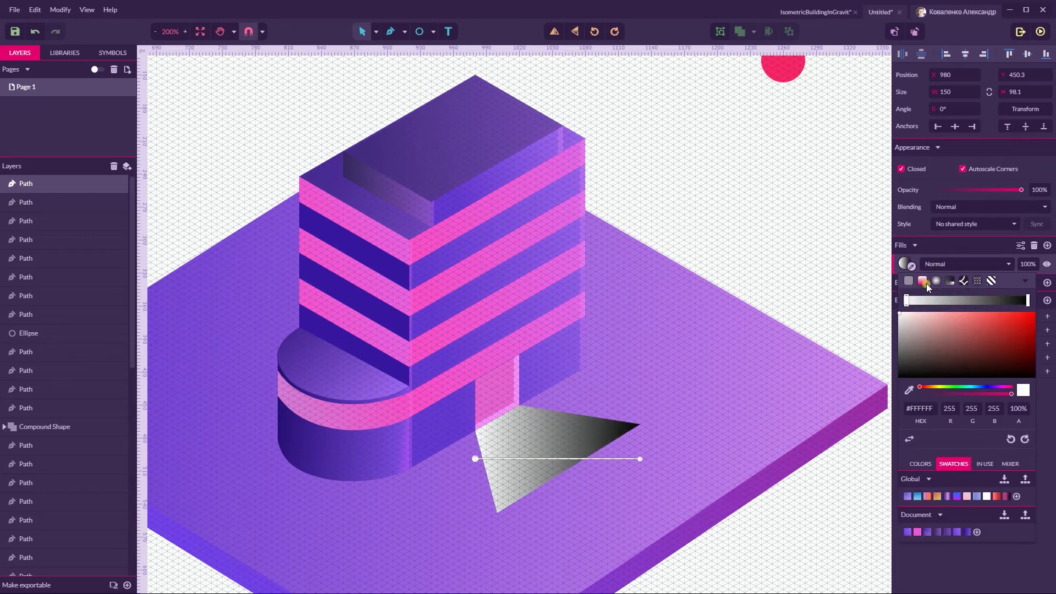
left_click(918, 532)
left_click_drag(474, 484, 490, 417)
left_click_drag(646, 427, 590, 465)
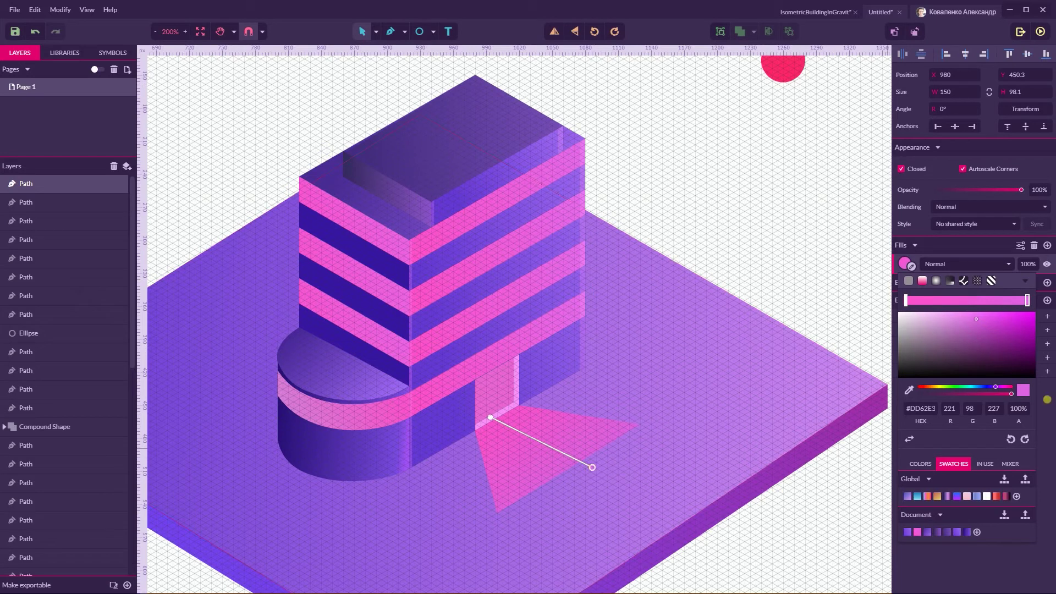
left_click_drag(998, 385, 988, 387)
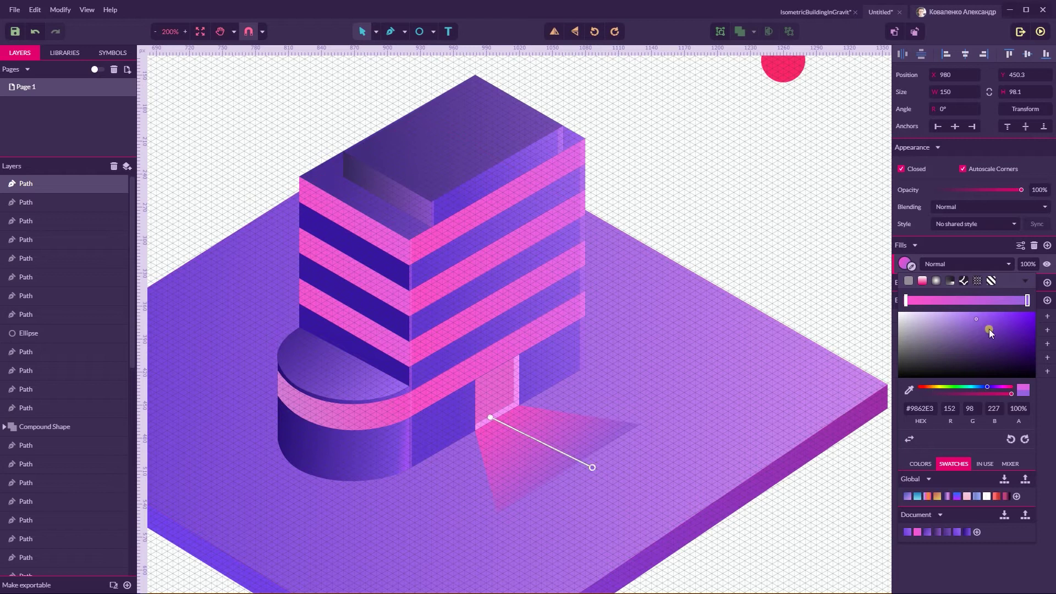
left_click(1051, 342)
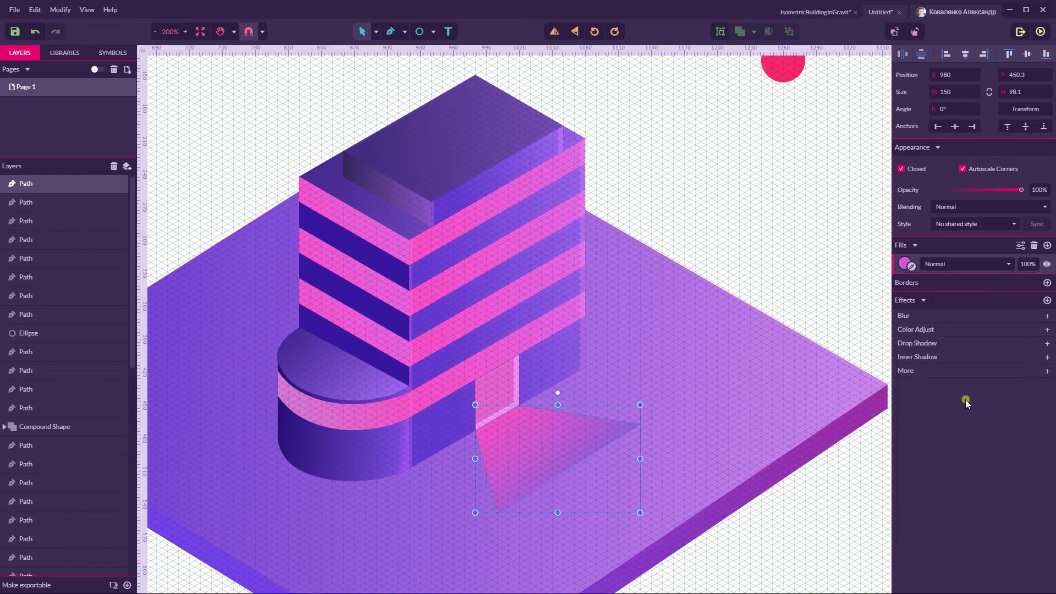
Add an Overlay effect from the Adjust category to the light shape in front of the door and enable its Blend option
left_click(913, 372)
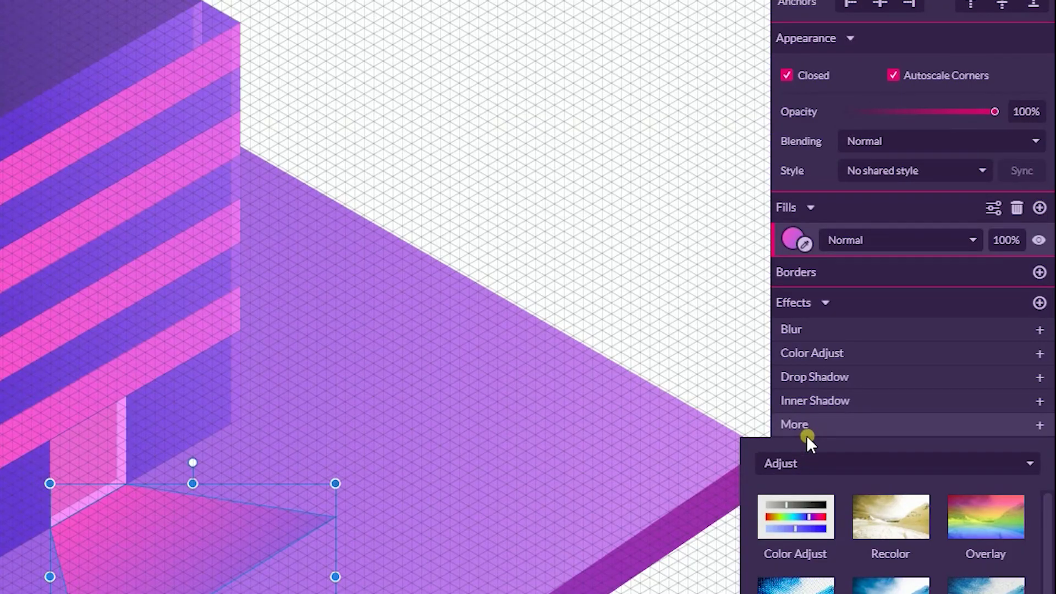
left_click(795, 463)
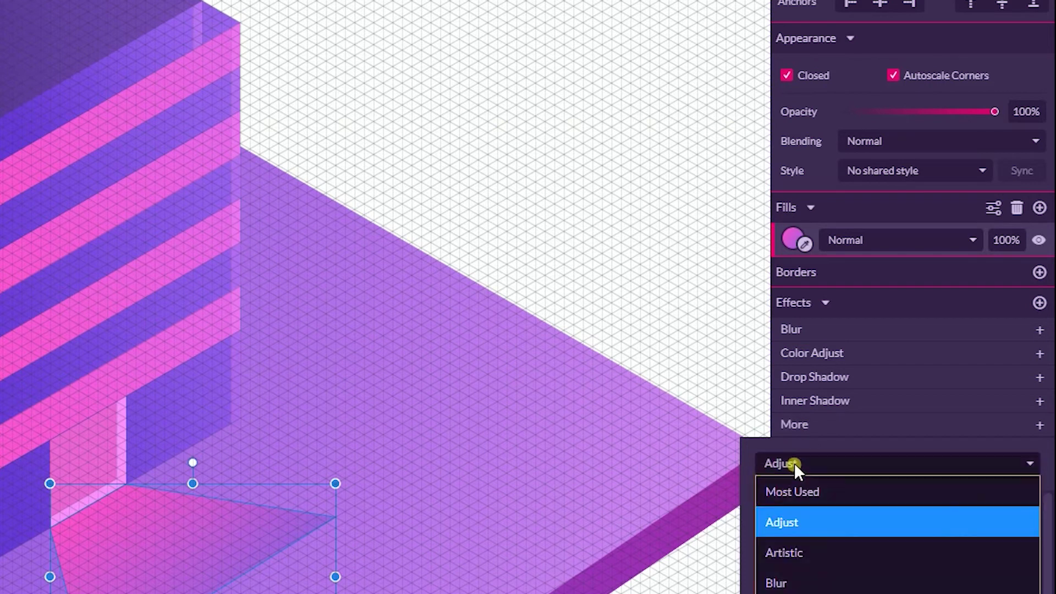
left_click(792, 520)
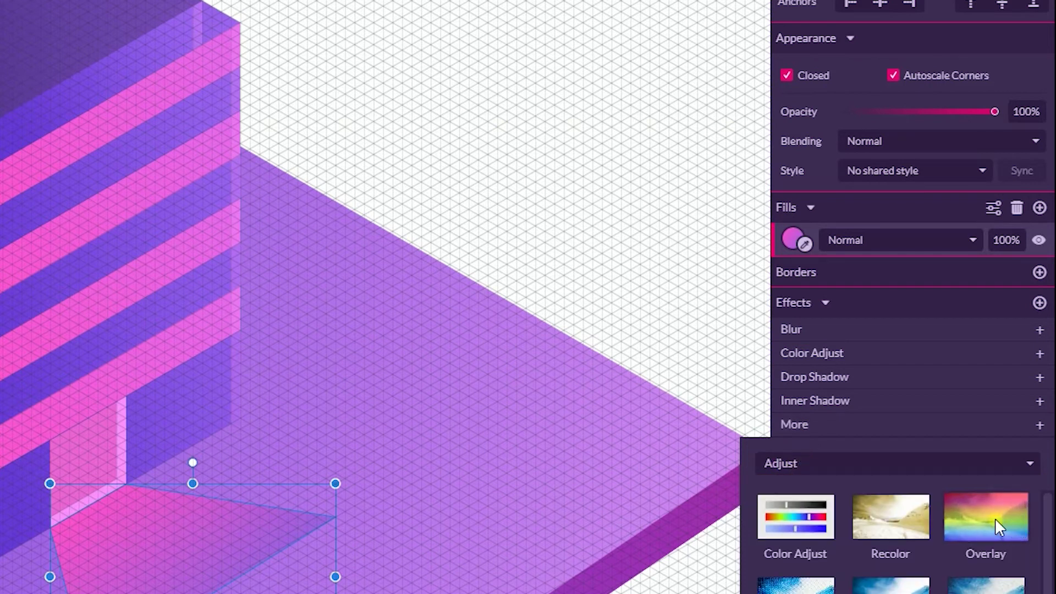
left_click(999, 525)
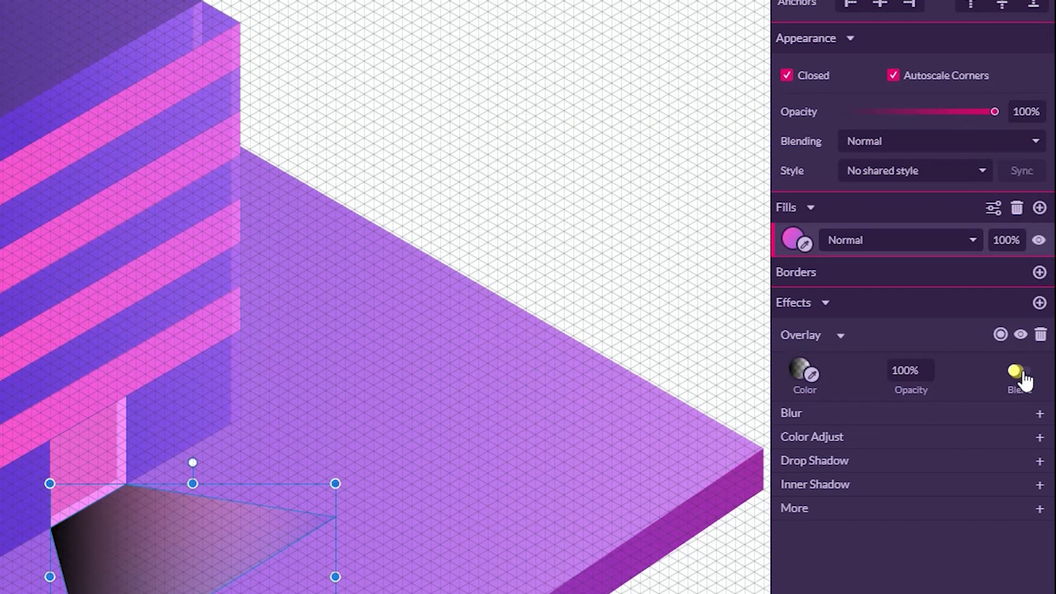
key("super")
key("super")
key("alt")
left_click(1023, 376)
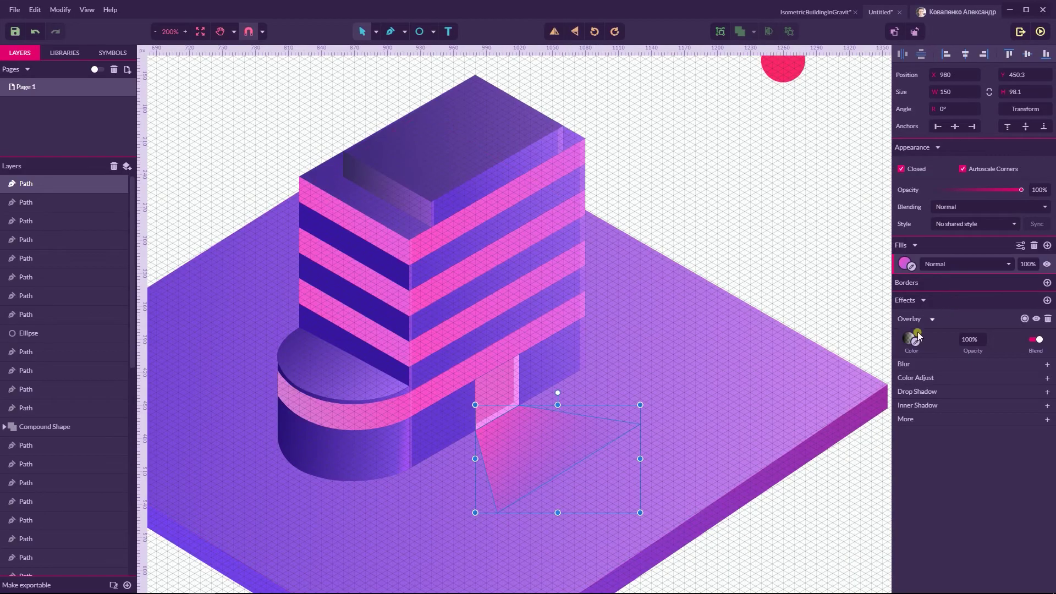
Run the overlay's gradient diagonally from the doorway out over the platform so that the light fades away from the door
left_click(909, 338)
left_click_drag(639, 459, 586, 459)
left_click_drag(477, 460, 492, 408)
left_click_drag(583, 455, 569, 467)
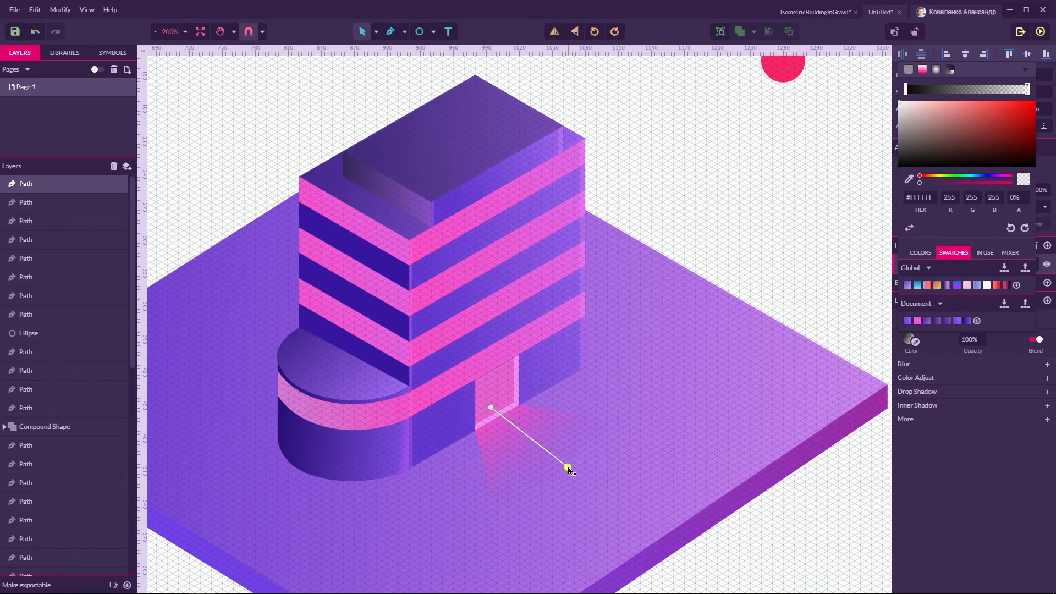
left_click(783, 198)
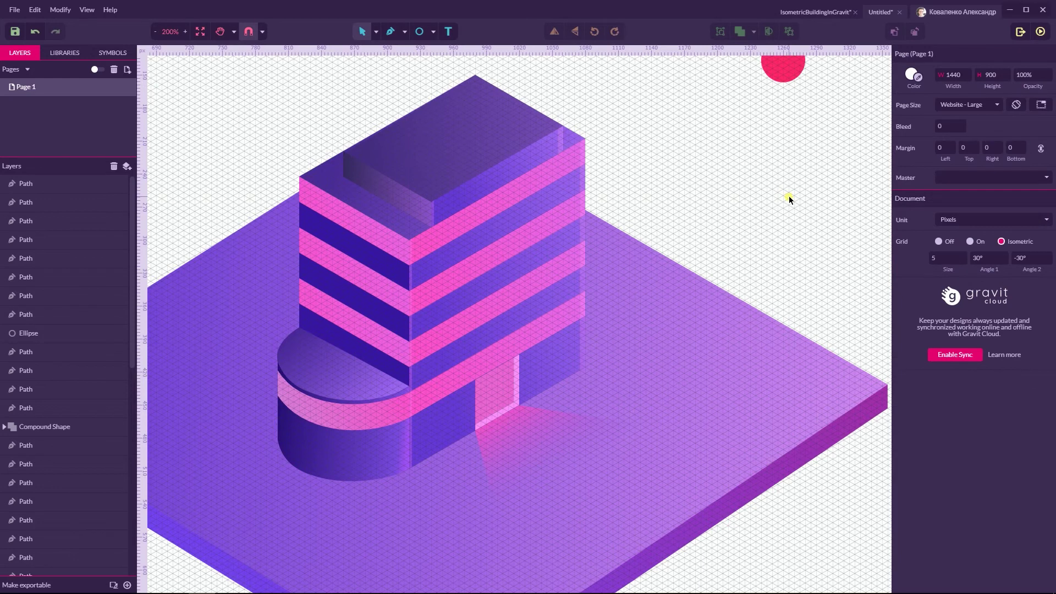
key("ctrl+minus")
key("ctrl+minus")
key("ctrl+minus")
key("ctrl+plus")
key("ctrl+plus")
key("ctrl+minus")
key("ctrl+plus")
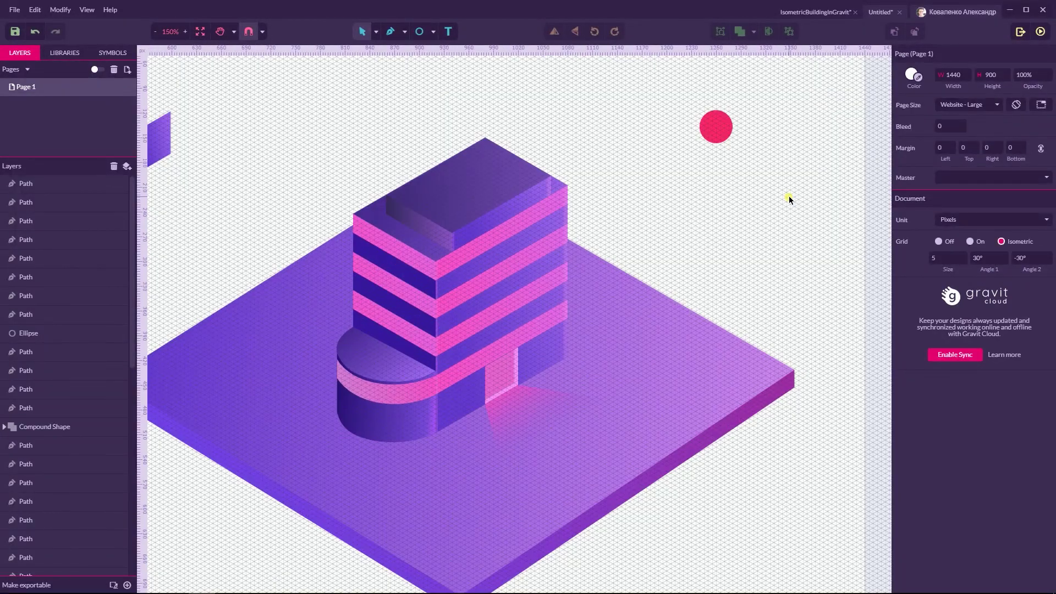
left_click(500, 407)
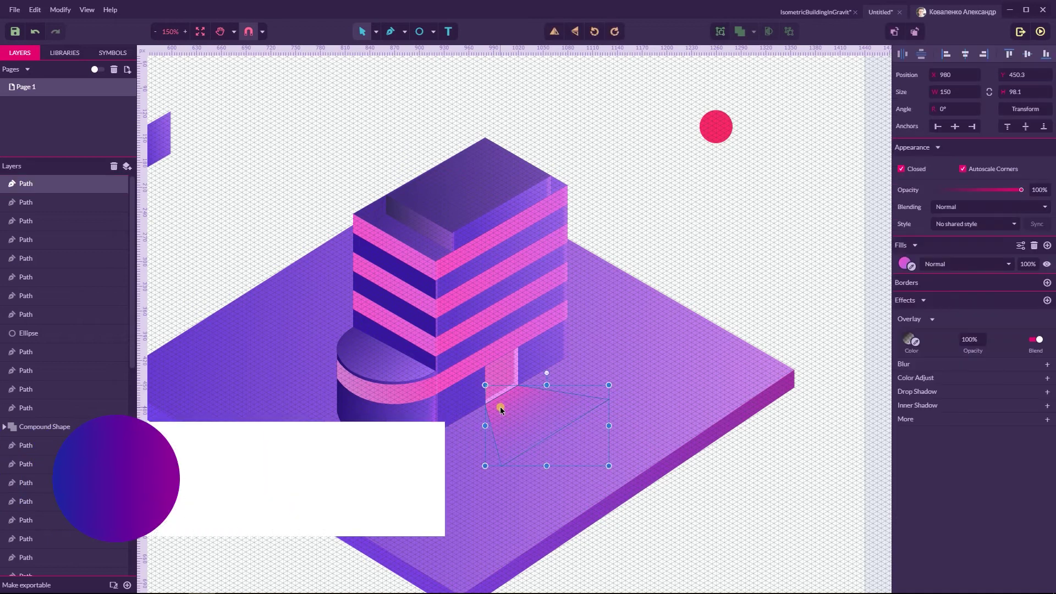
left_click(727, 241)
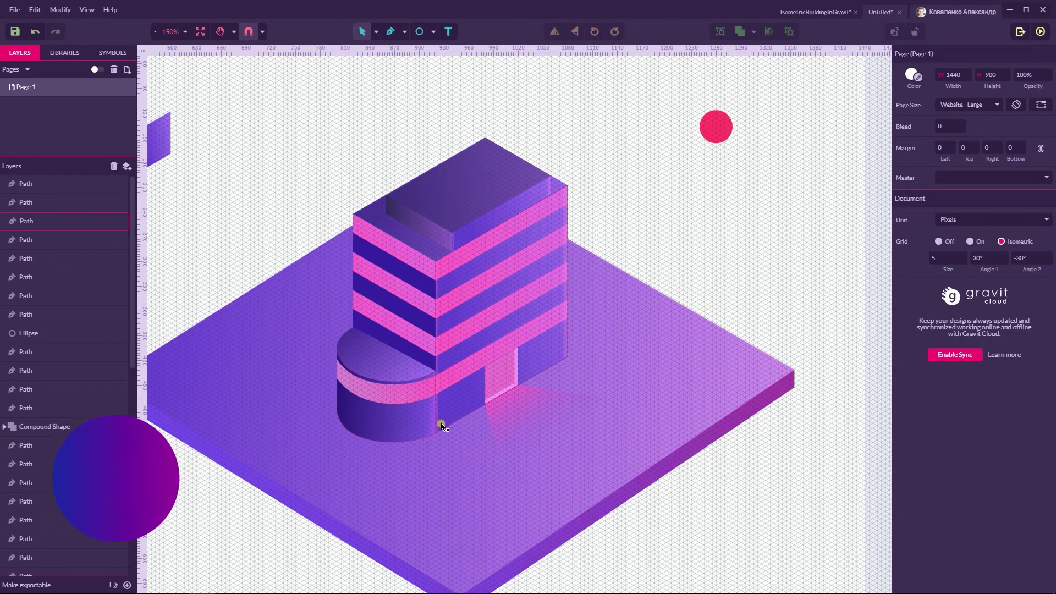
Draw a closed four-point shape about 60 by 43.3 px with the Pen tool at the rounded wing's foot and send it behind the building
key("p")
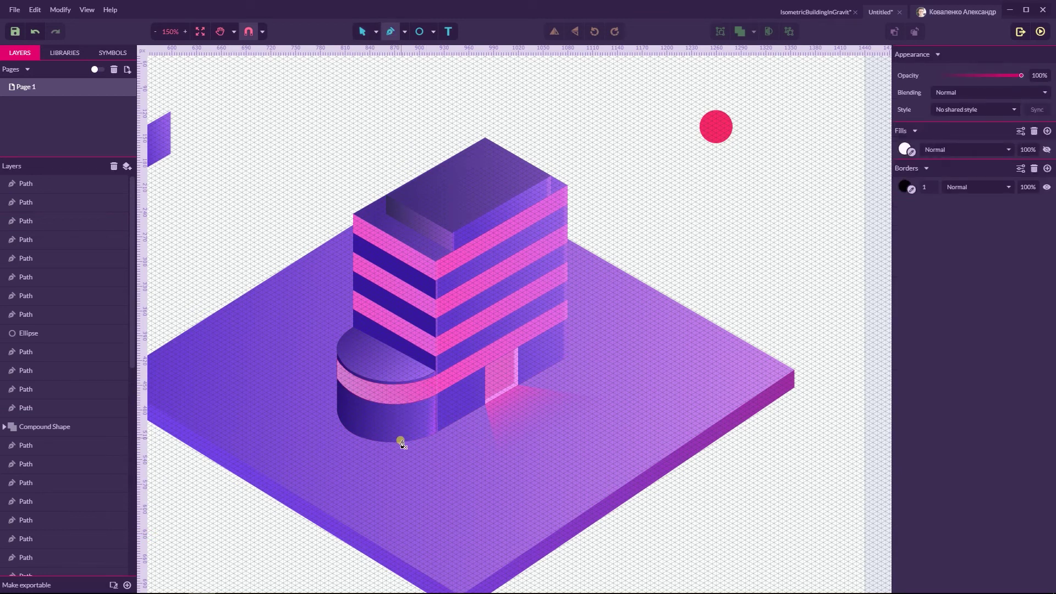
left_click(399, 444)
left_click(411, 466)
left_click(448, 445)
left_click(440, 430)
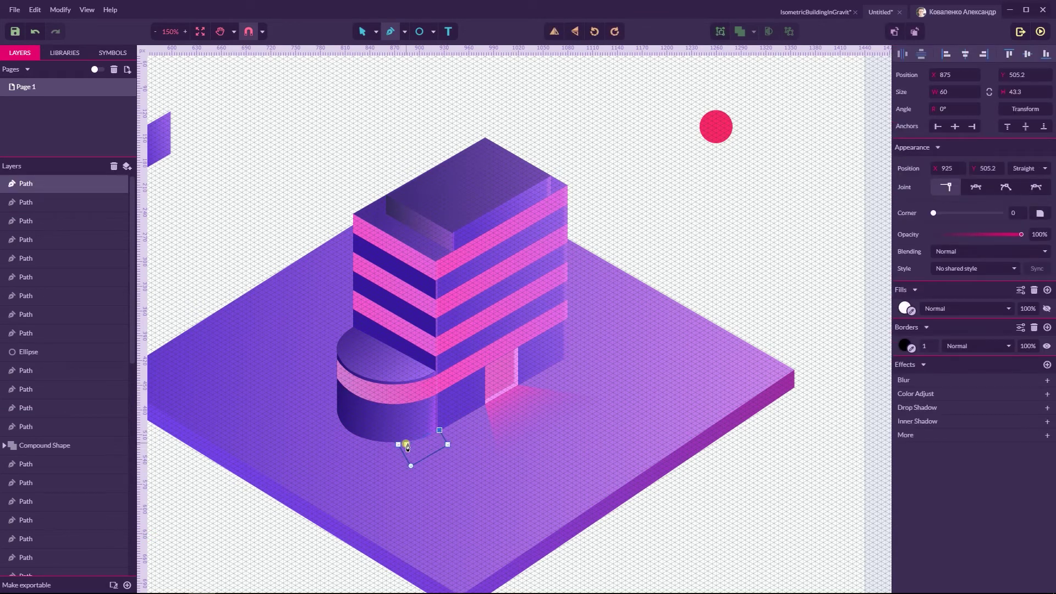
left_click(399, 429)
left_click(398, 444)
left_click(376, 32)
left_click(394, 49)
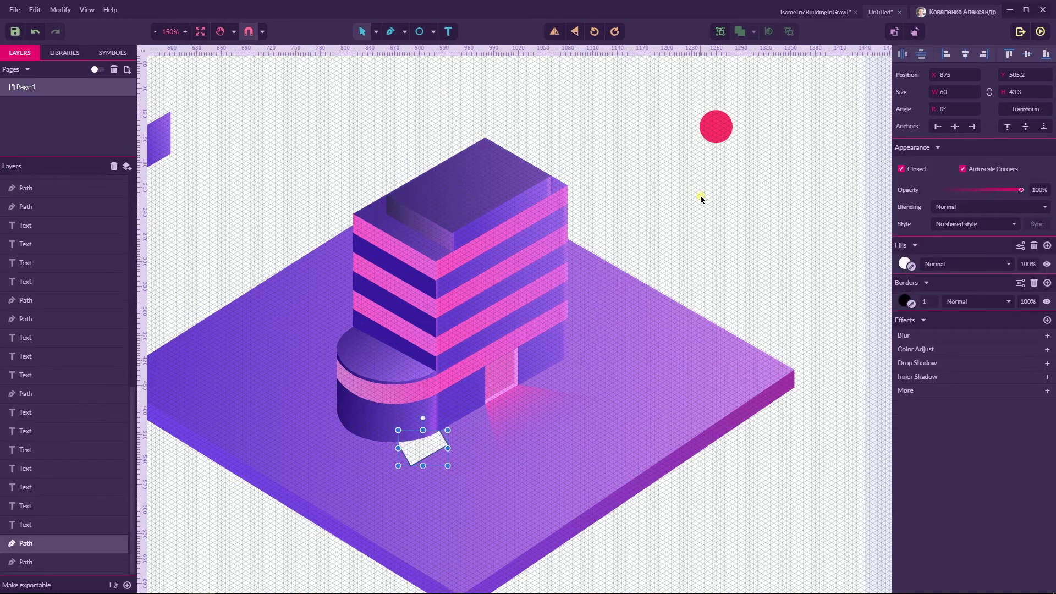
left_click(648, 236)
Save the door light's appearance as a shared style named Light, including its style, fill, border and effects
left_click(537, 399)
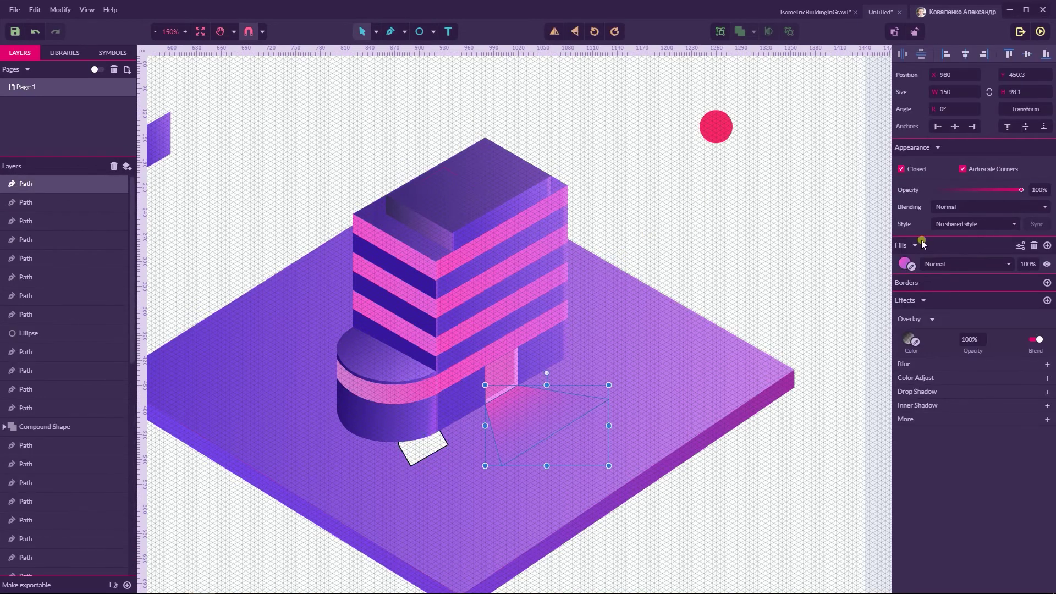
left_click(942, 223)
left_click(925, 247)
left_click(943, 223)
left_click(924, 279)
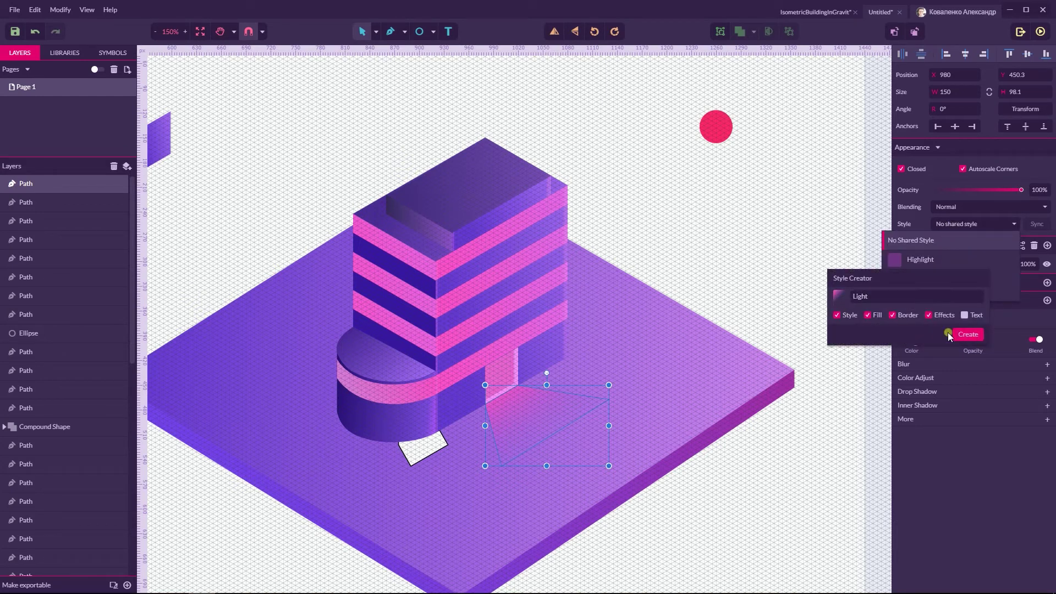
left_click(969, 334)
Apply the Light shared style to the white four-point shape at the foot of the rounded wing
left_click(413, 449)
left_click(946, 225)
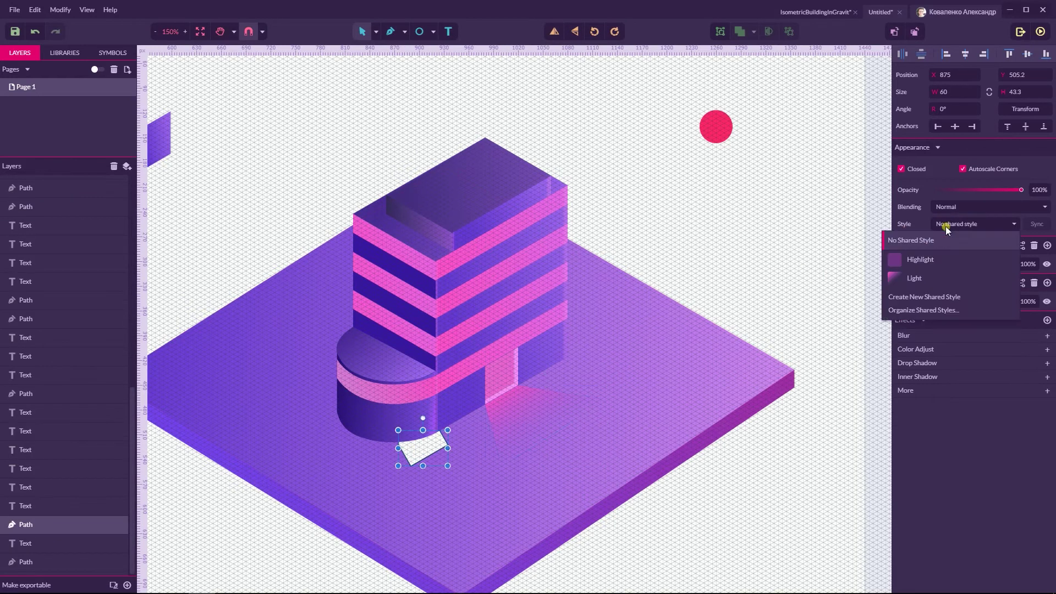
left_click(917, 278)
left_click(727, 234)
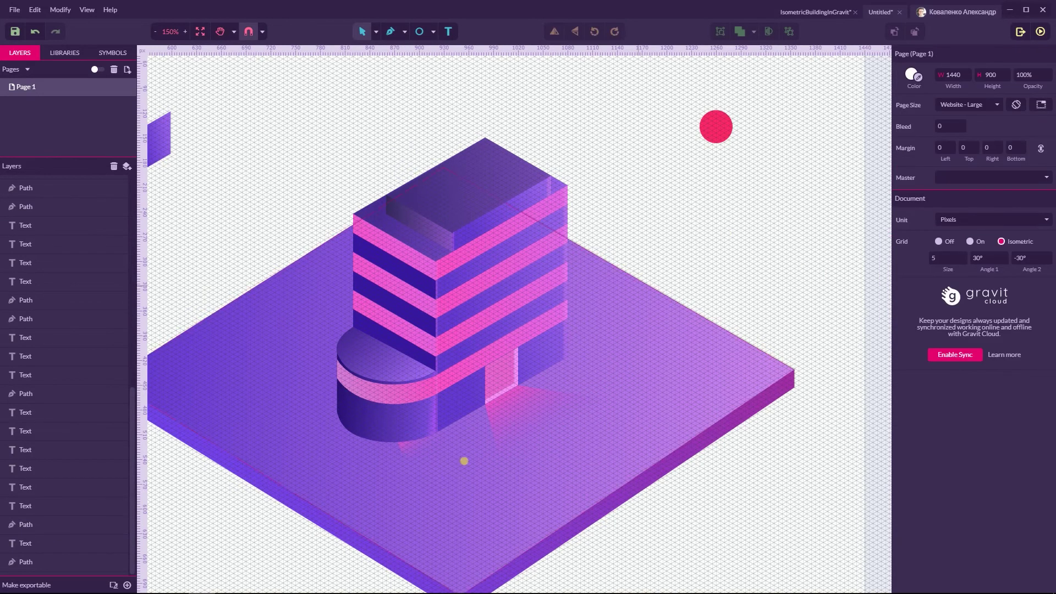
Set the fill opacity of the small light shape beside the rounded wing to 50%
left_click(421, 448)
left_click(1027, 264)
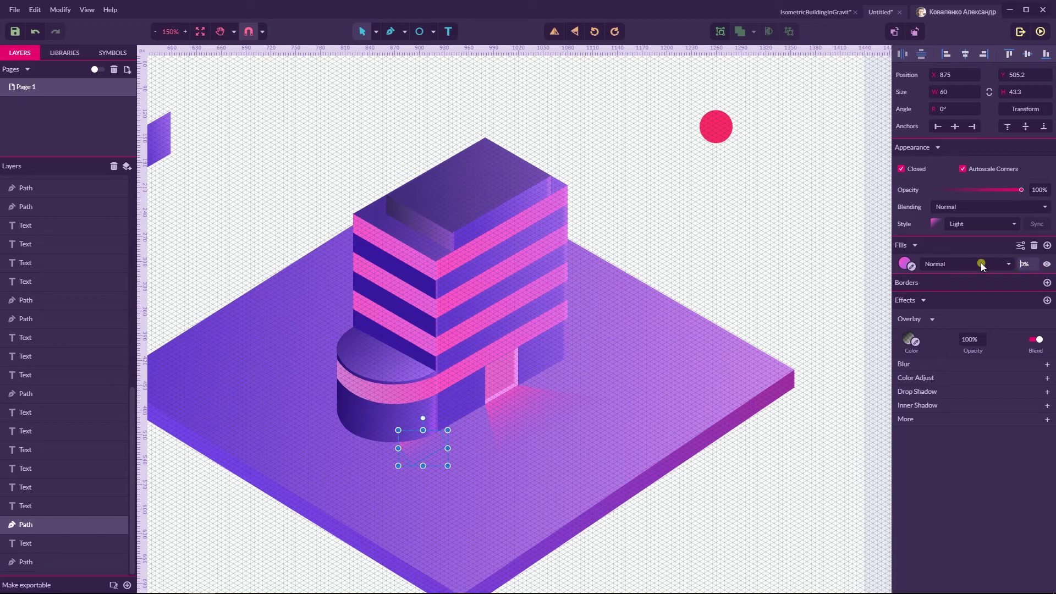
type("50")
key("Return")
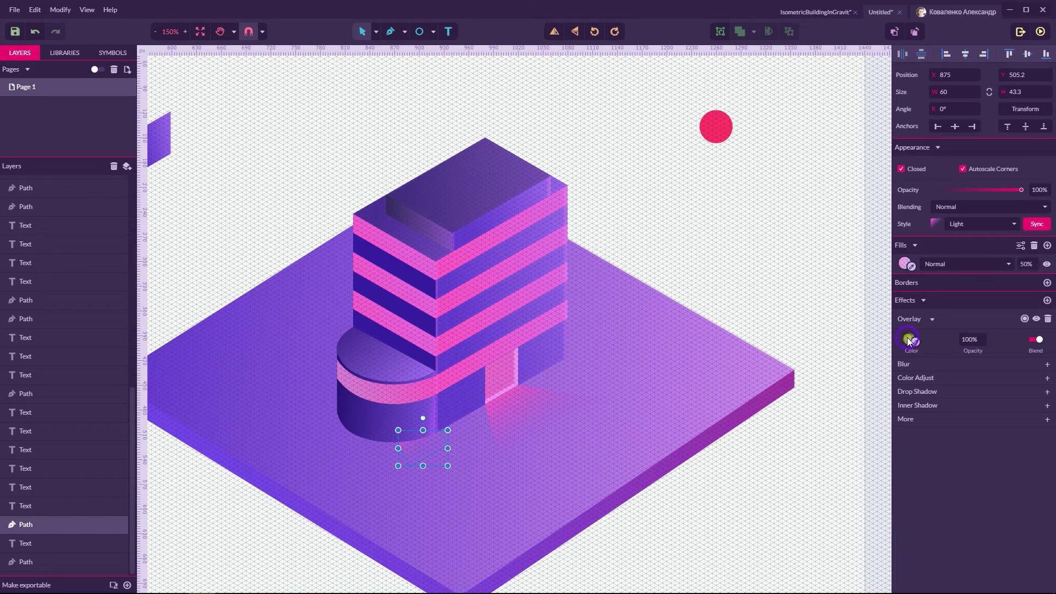
Redirect the small light shape's overlay gradient so that it fades outward from the rounded wing's base along the platform
left_click(910, 339)
left_click_drag(426, 453, 420, 464)
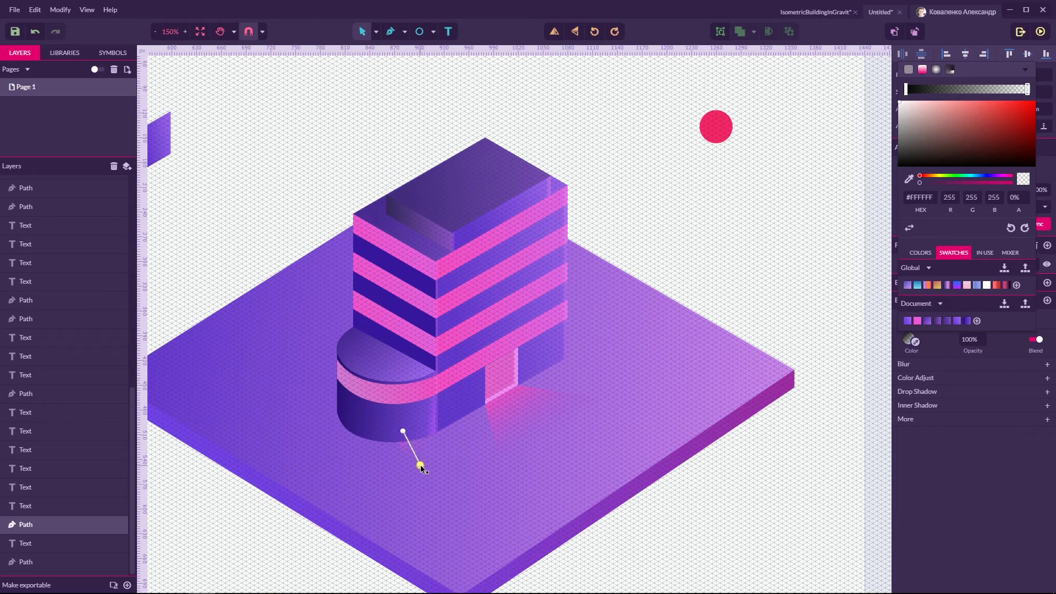
left_click(721, 204)
left_click(722, 203)
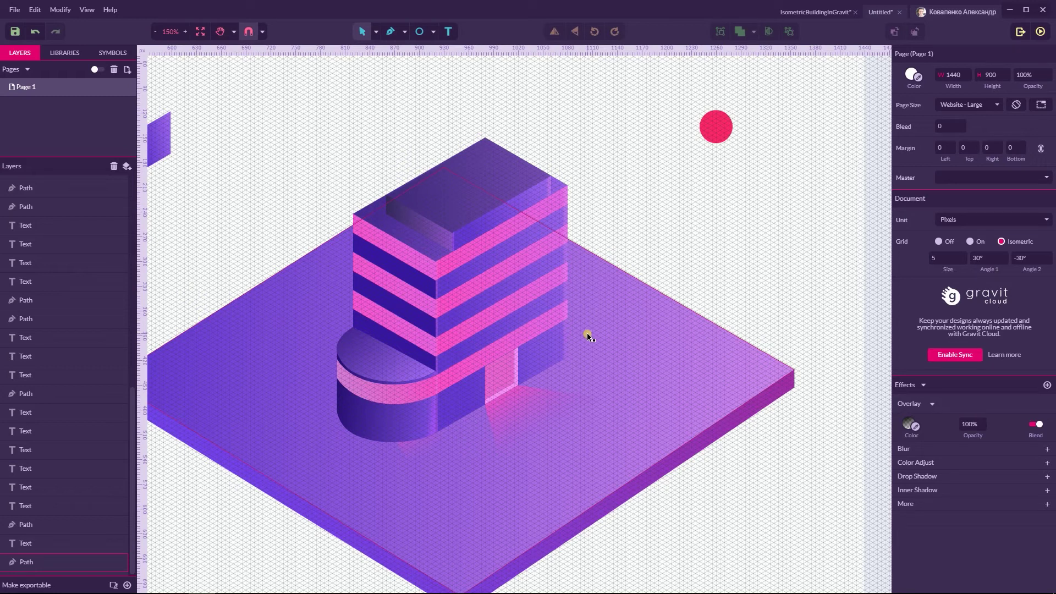
left_click(418, 448)
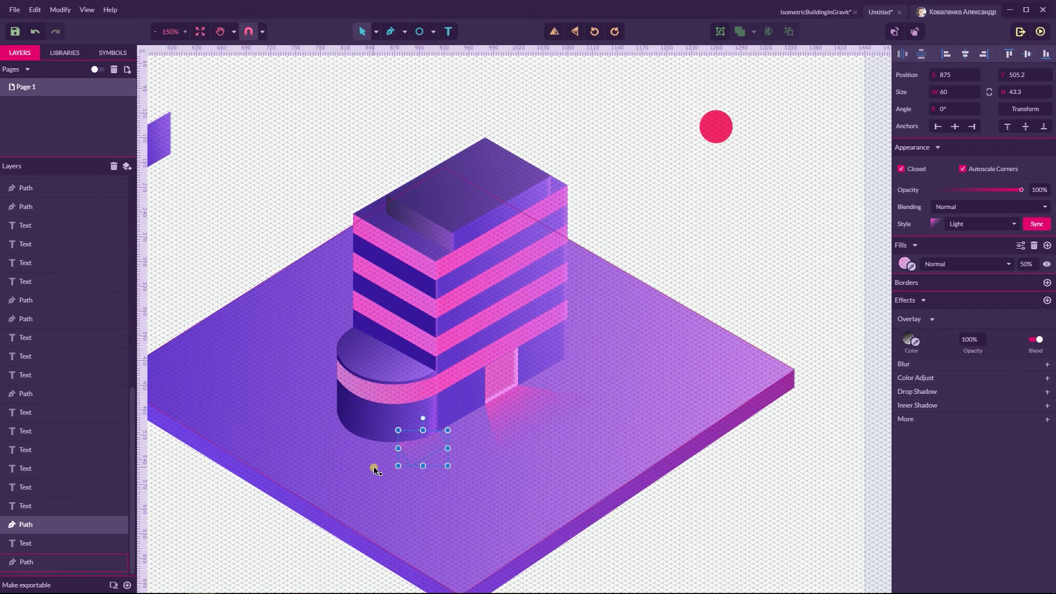
left_click(702, 219)
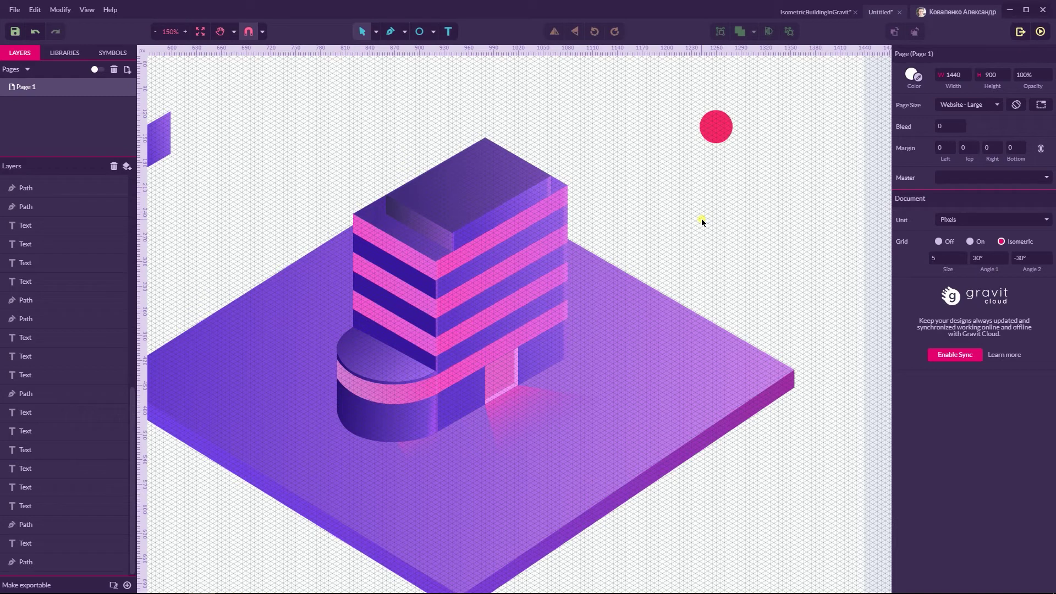
Switch to the IsometricBuildingInGravit document, undo the trial moves of its parts and copy the shadow shape from the rounded wing's roof
left_click(408, 354)
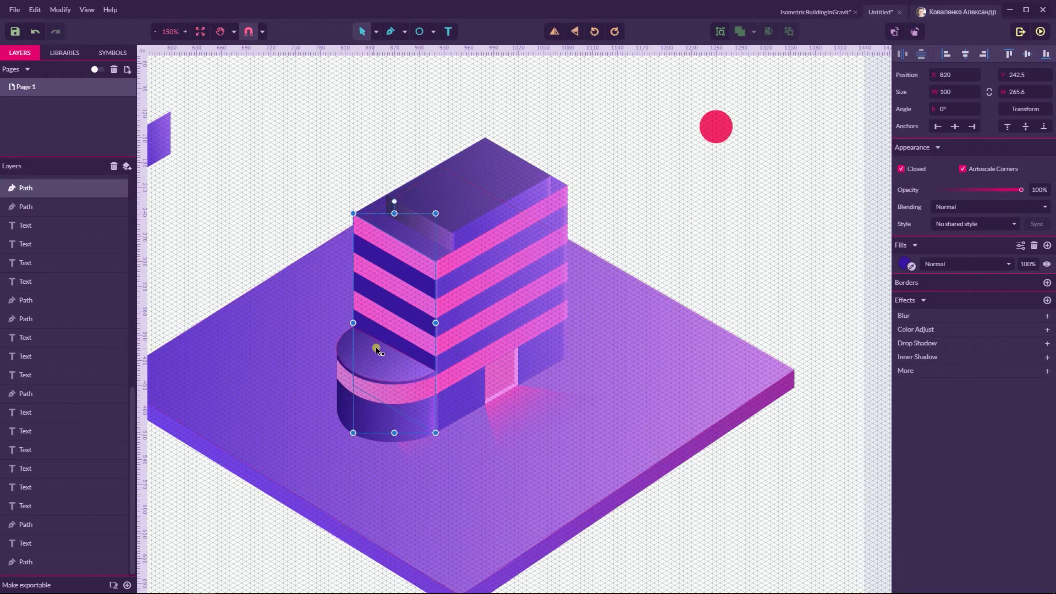
left_click(814, 16)
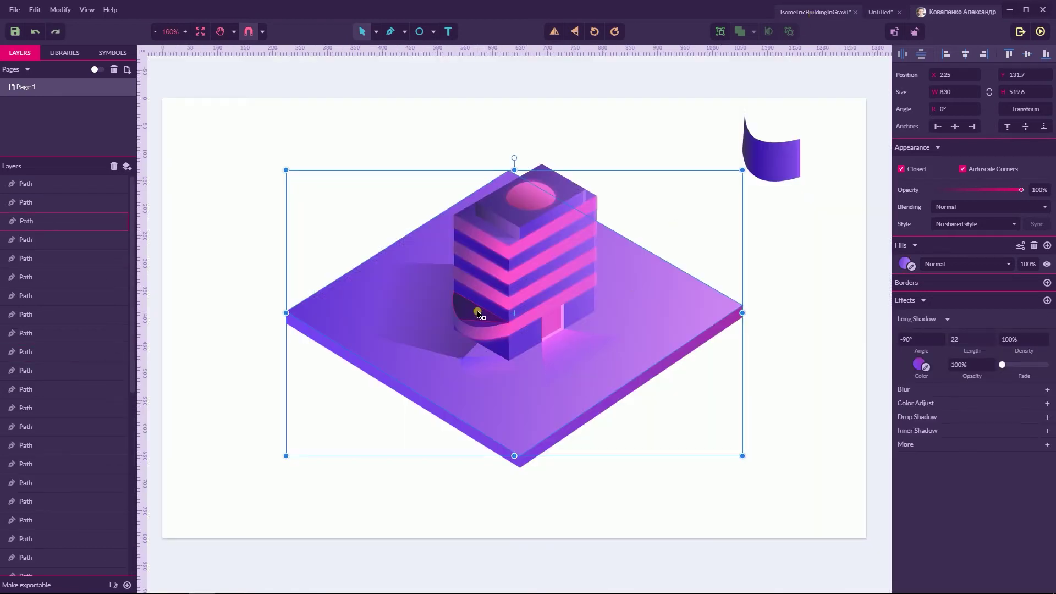
key("ctrl+z")
key("ctrl+z")
left_click(689, 236)
left_click_drag(474, 306, 730, 187)
key("ctrl+z")
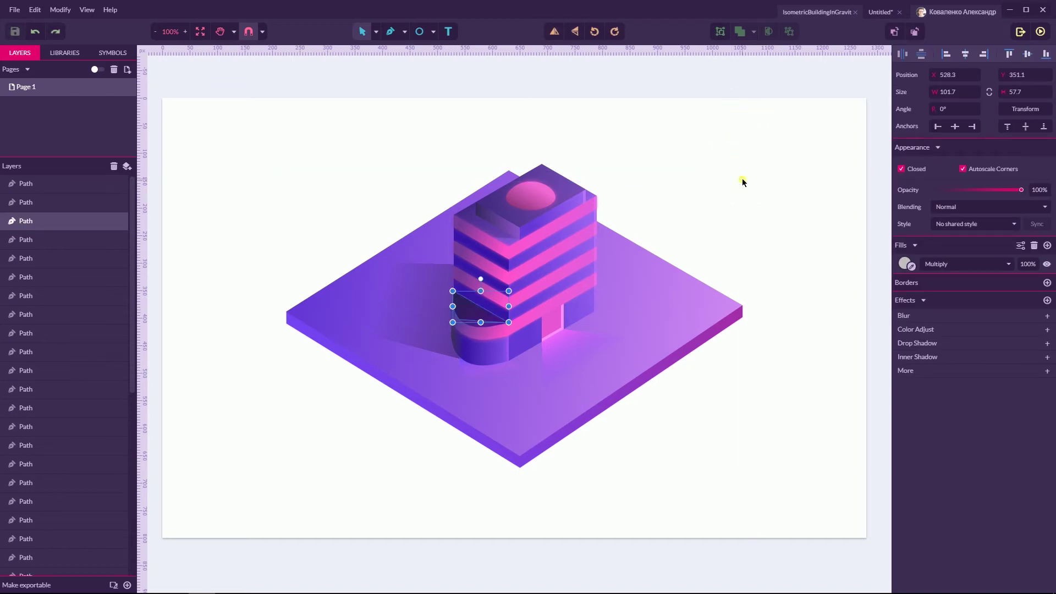
Return to the Untitled document, paste the shadow shape and place it on the empty canvas above the building's upper-left side
left_click(881, 11)
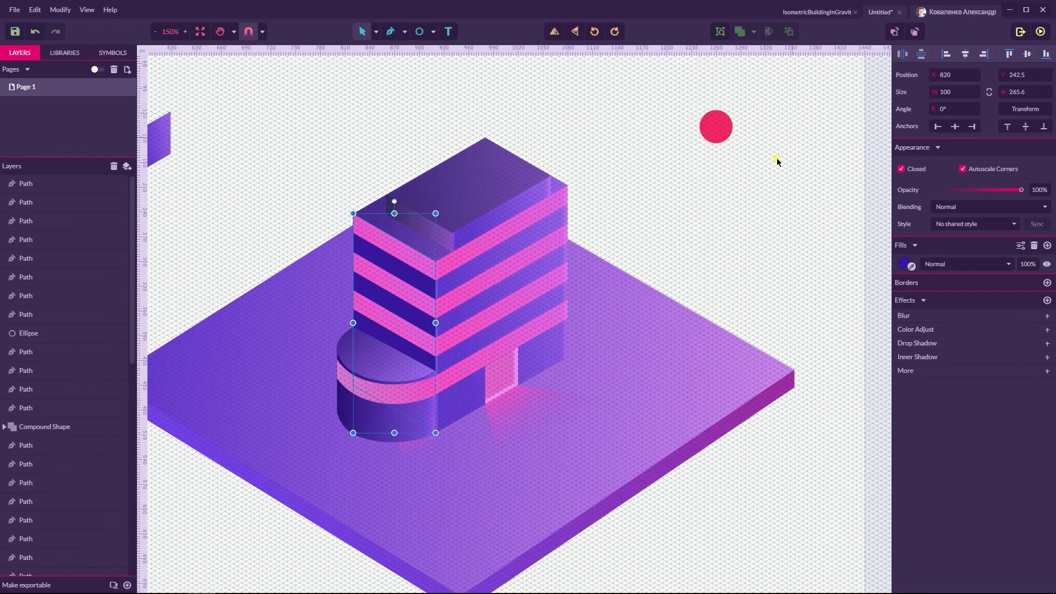
left_click_drag(154, 338, 322, 140)
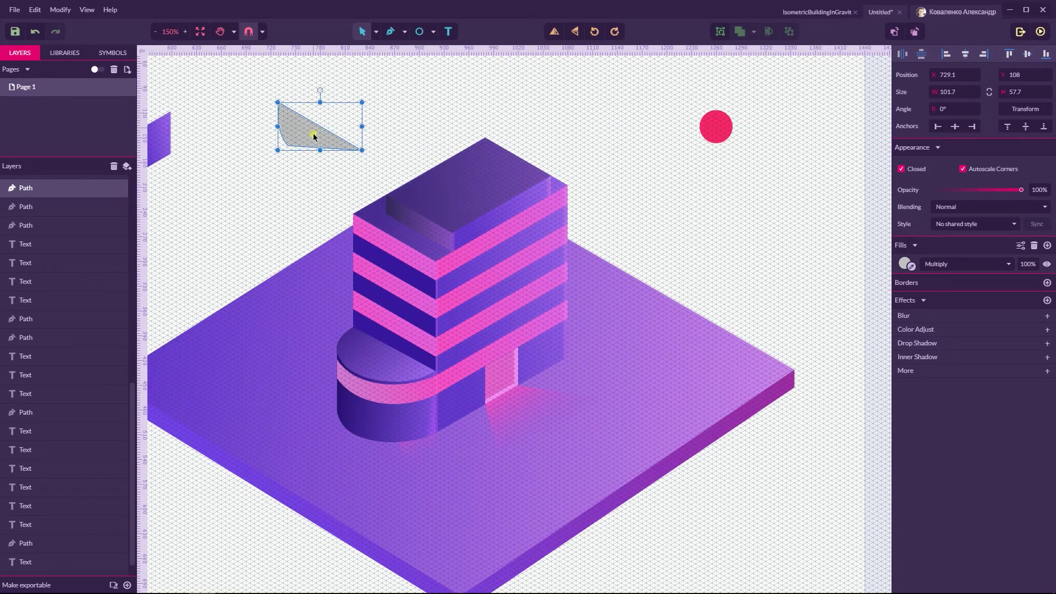
left_click(941, 262)
left_click(941, 262)
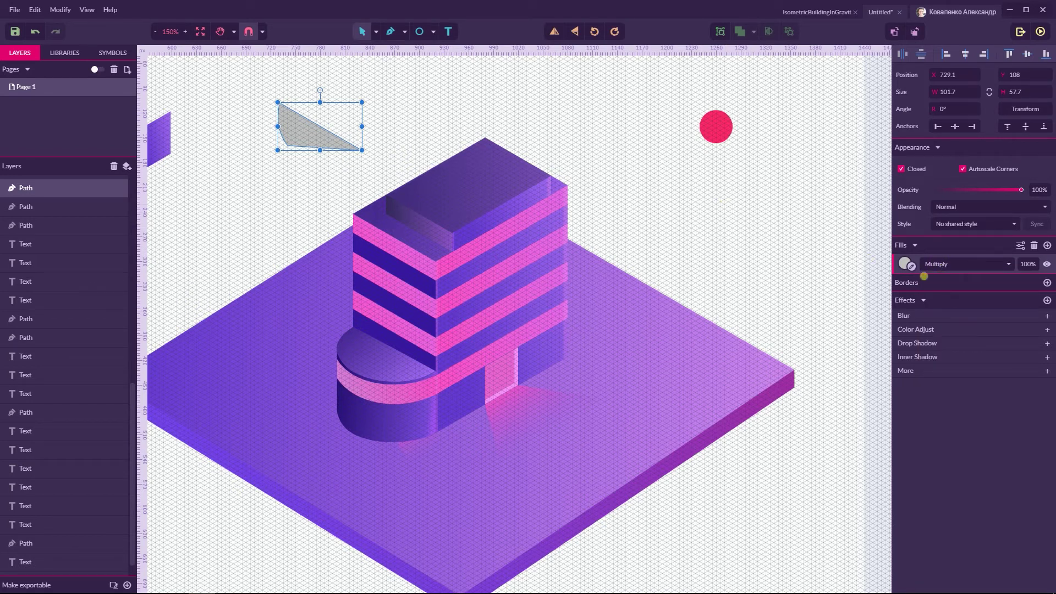
Change the grey shadow shape's fill to light purple #B79BFD at 100% alpha
left_click(903, 262)
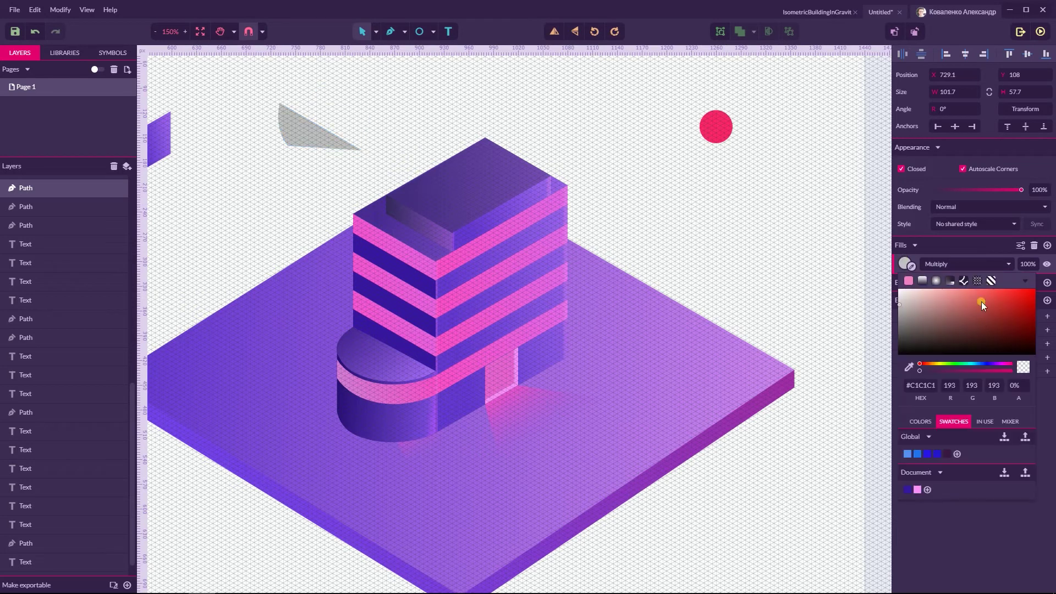
left_click(988, 365)
left_click_drag(984, 365, 986, 364)
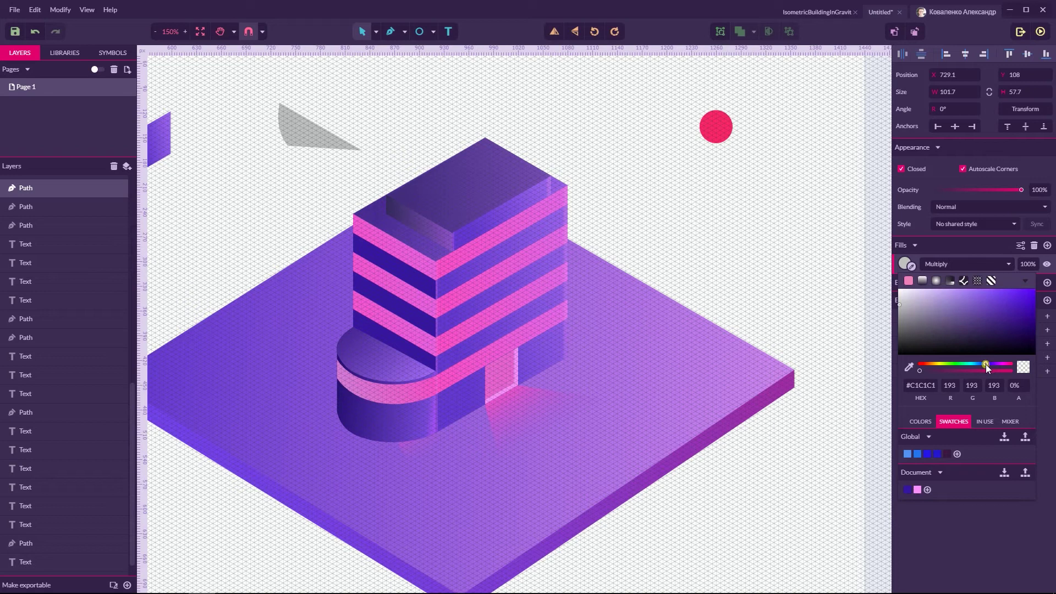
left_click_drag(952, 304, 952, 289)
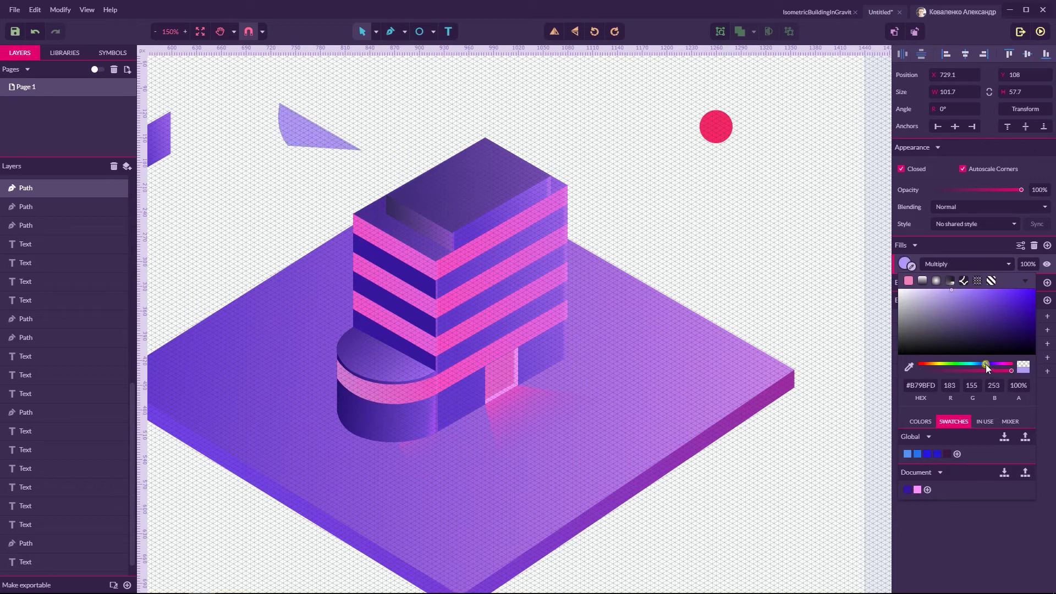
left_click(711, 127)
left_click(712, 132)
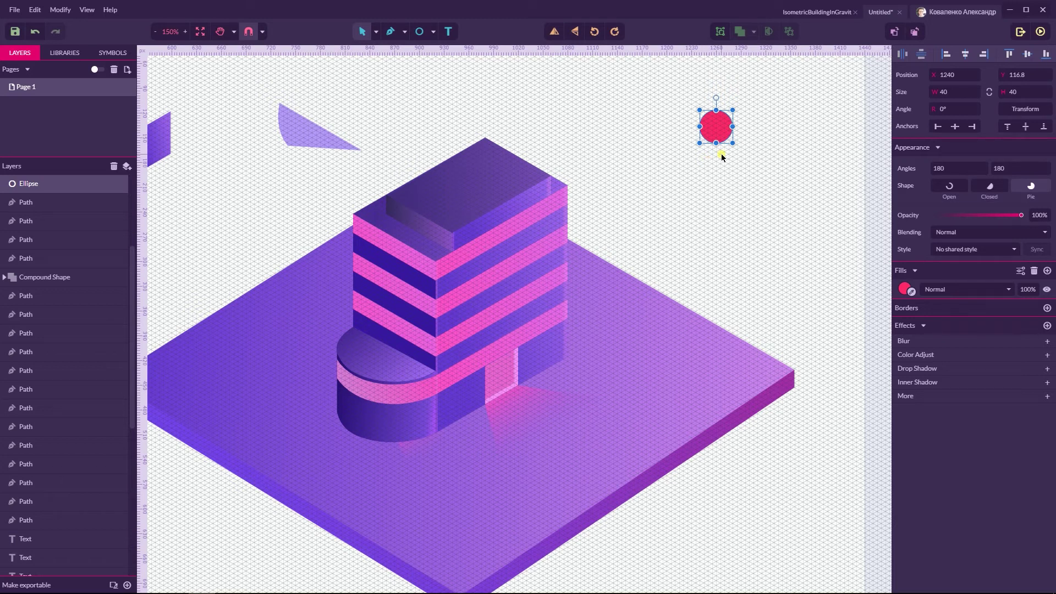
Adjust the shadow shape's fill to a slightly darker, more muted purple
left_click(313, 135)
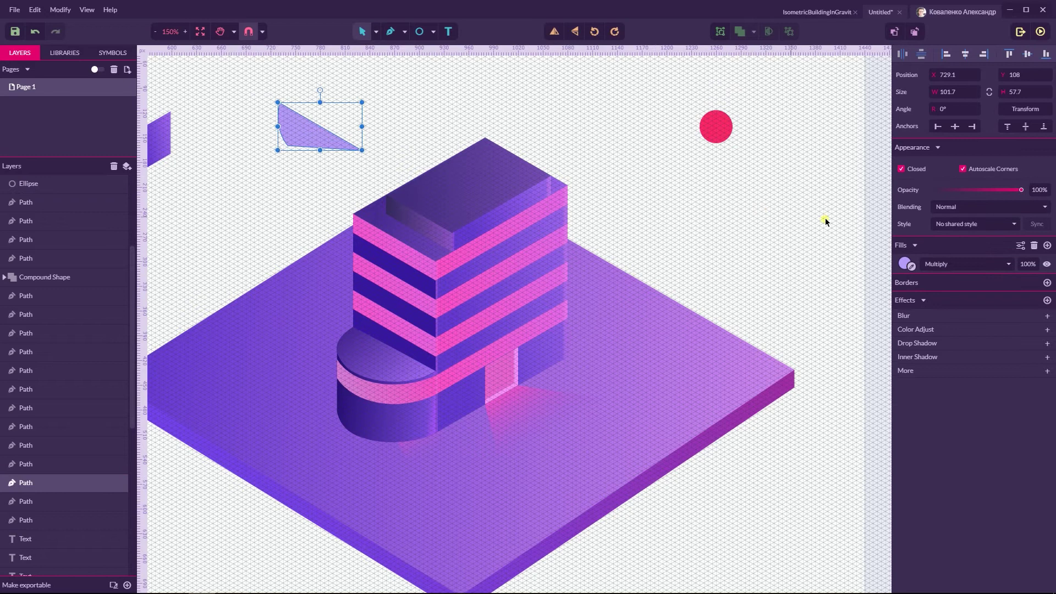
left_click(905, 262)
left_click_drag(986, 366, 987, 365)
left_click(987, 300)
left_click_drag(987, 301, 952, 299)
left_click(700, 206)
left_click(337, 144)
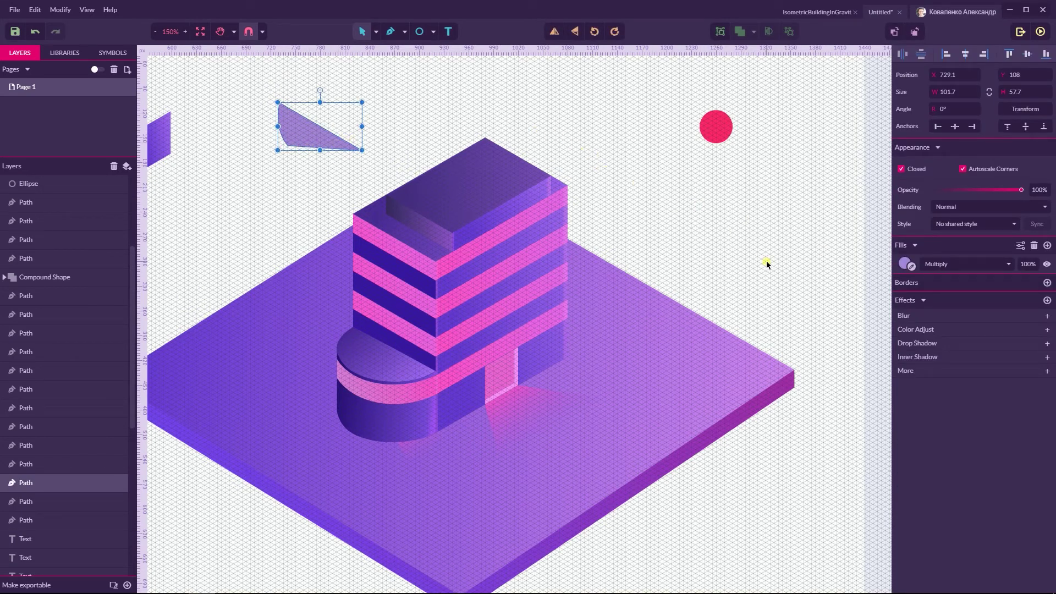
Save the appearance of the purple shadow shape above the building as a new shared style named Shadow
left_click(392, 32)
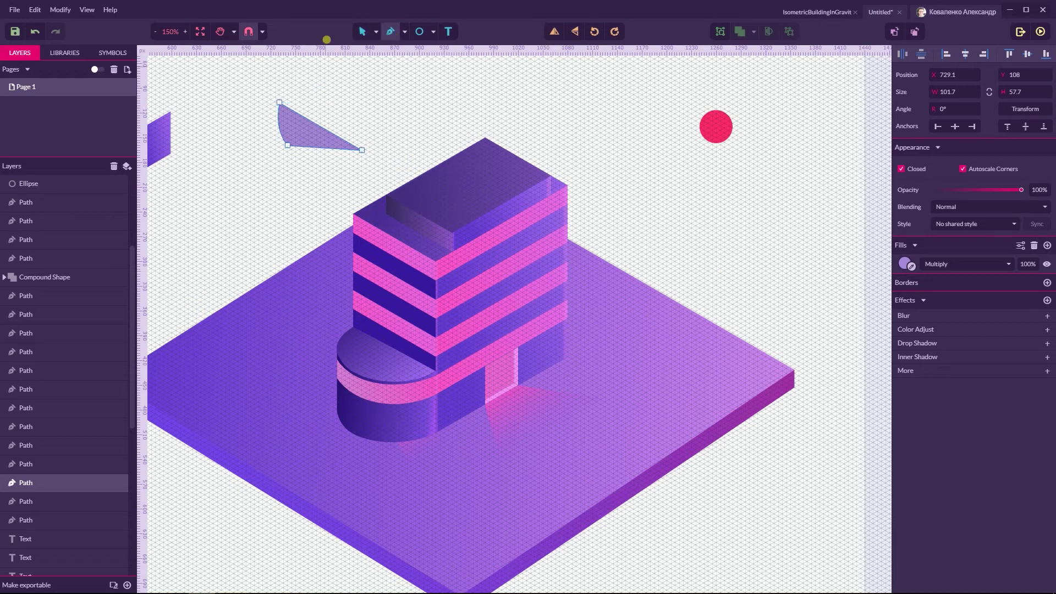
left_click(376, 32)
left_click(386, 48)
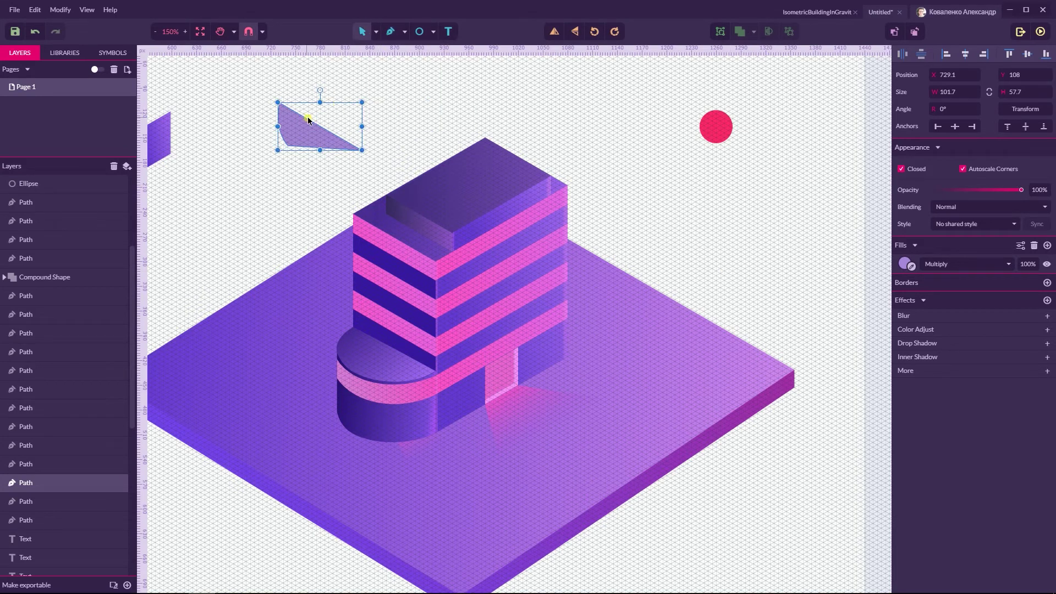
left_click(959, 224)
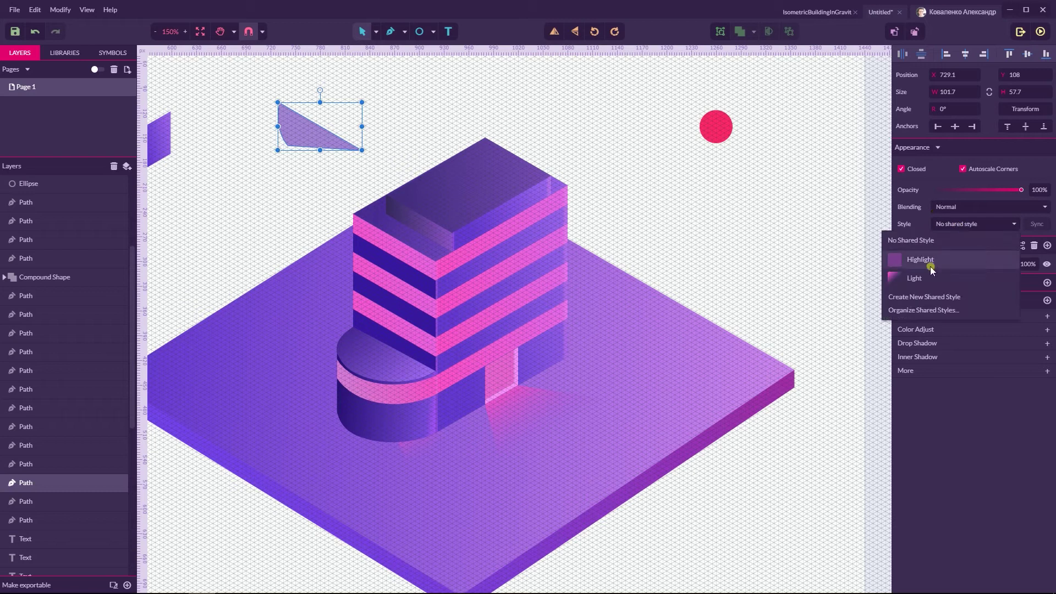
left_click(925, 297)
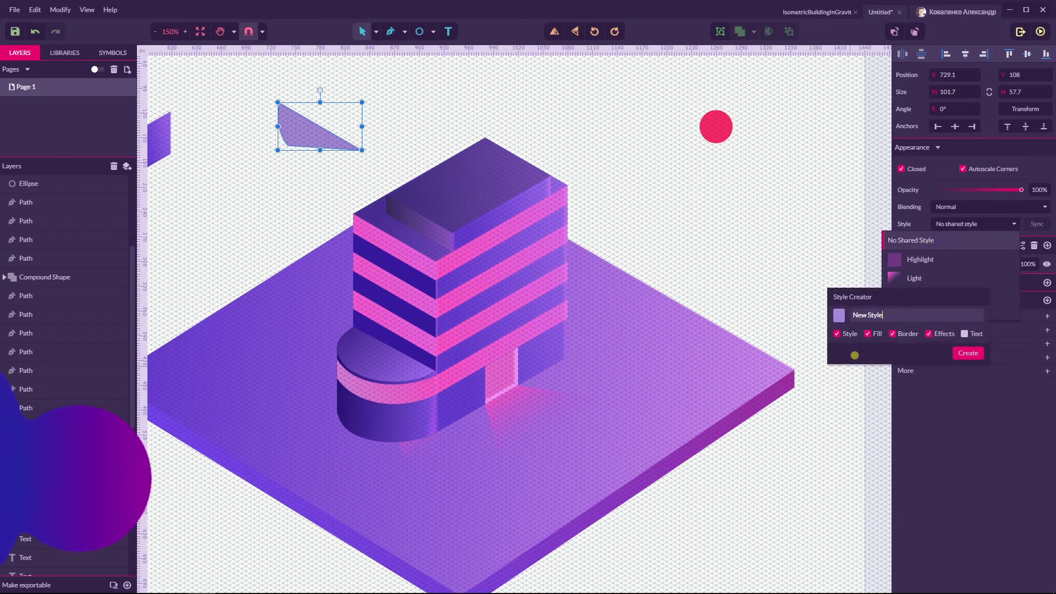
key("BackSpace")
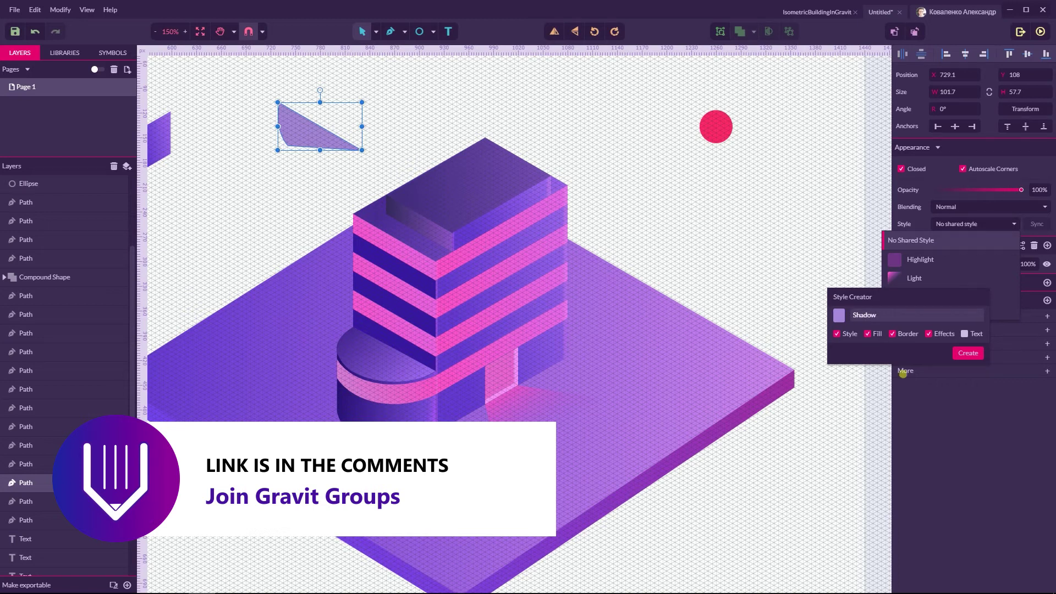
left_click(967, 352)
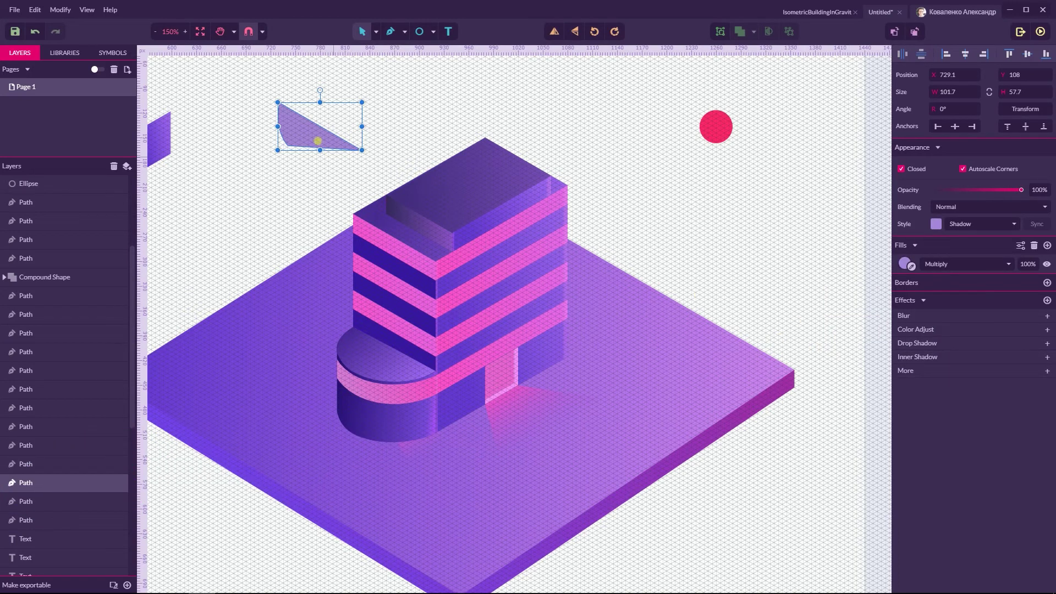
Draw a closed four-cornered shadow with the Pen tool on the rounded wing's roof, along the base of the tower wall
left_click(389, 32)
left_click(436, 367)
left_click(359, 373)
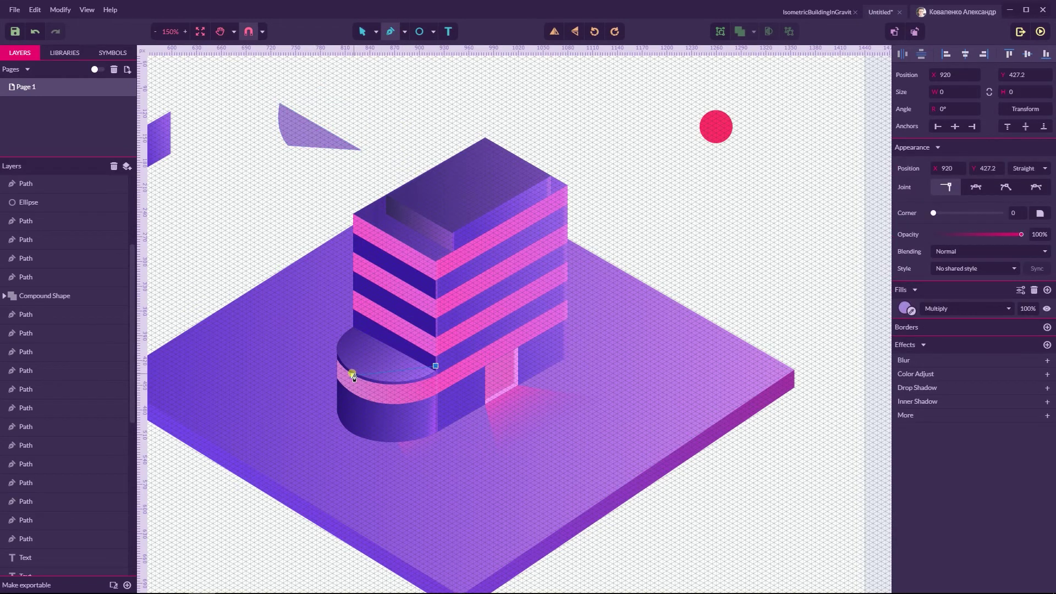
scroll(353, 376, "up", 5)
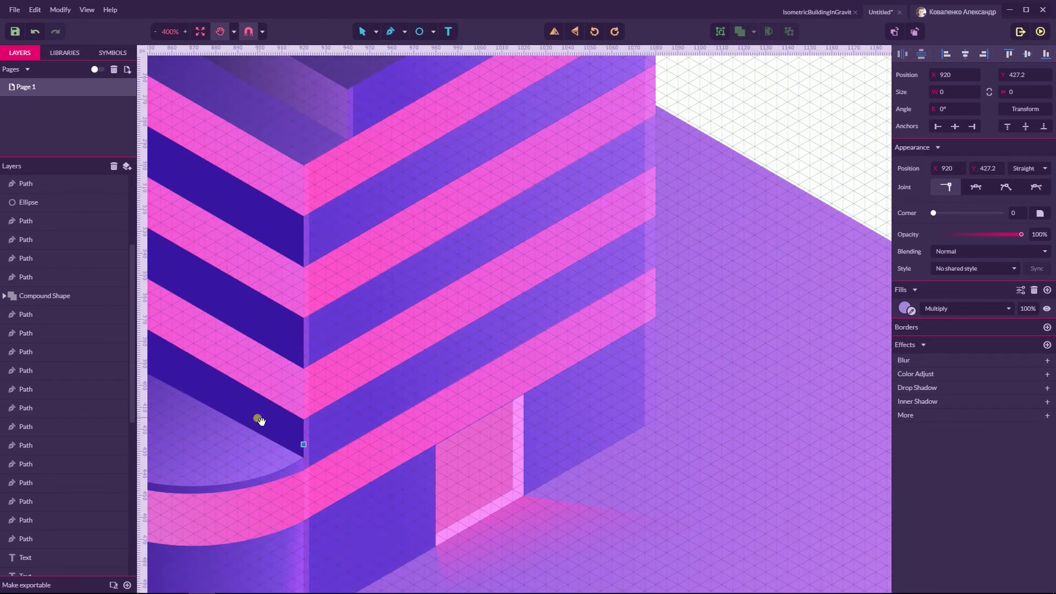
left_click_drag(508, 392, 731, 383)
left_click_drag(248, 425, 491, 417)
left_click(562, 424)
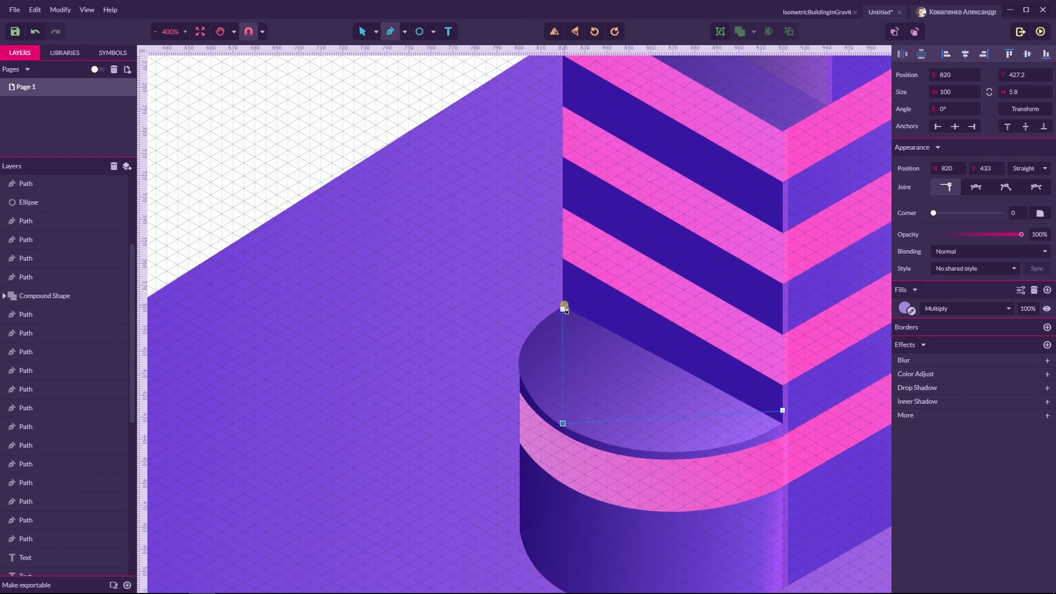
left_click(519, 372)
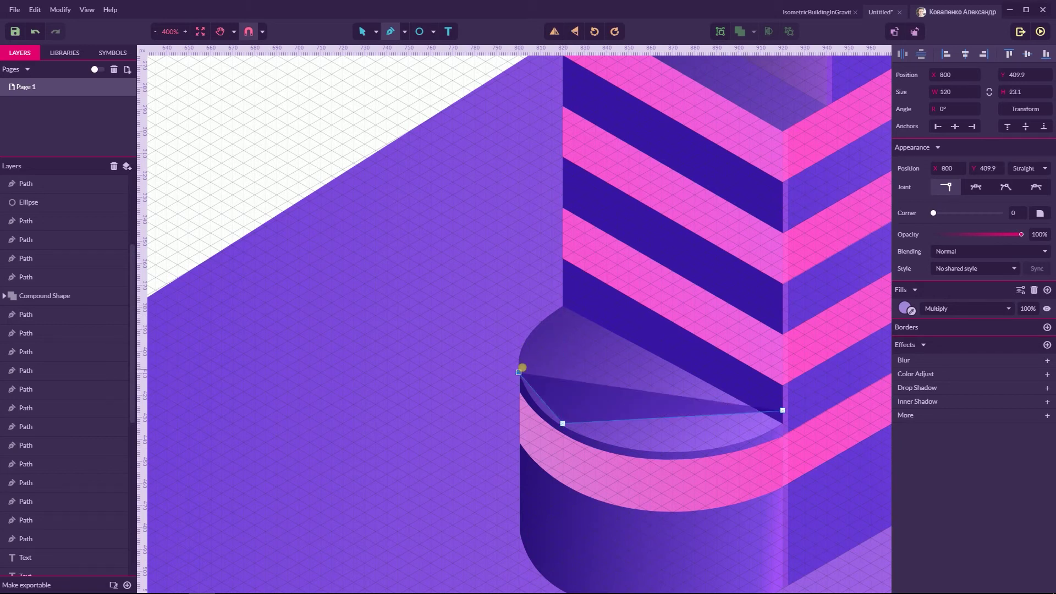
left_click(563, 309)
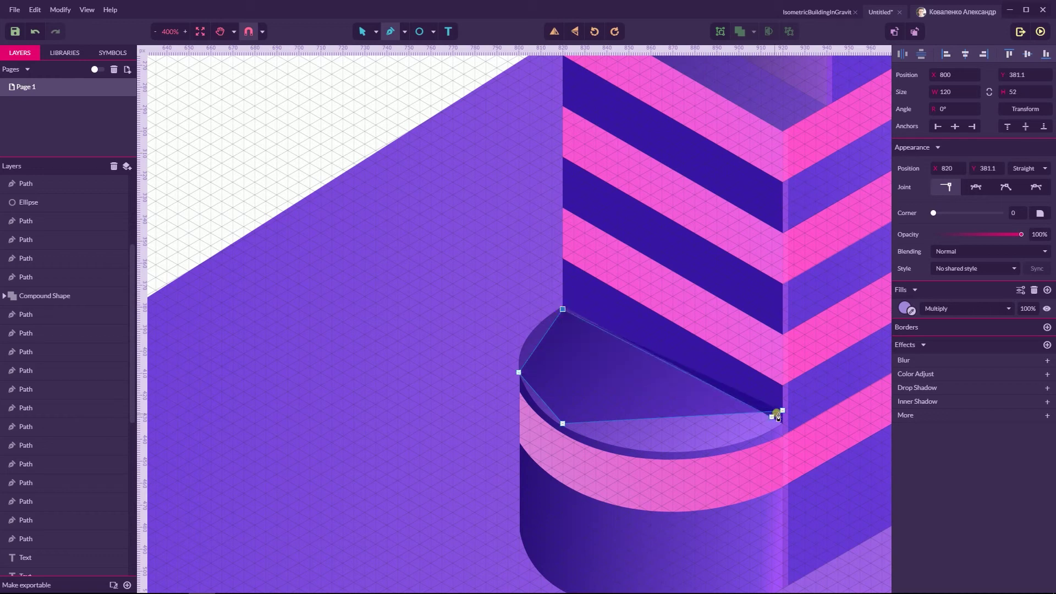
left_click(782, 411)
Move the wing shadow's right corner point to X 920, Y 433 and round its leftmost corner with a value of 100
left_click(376, 31)
left_click(393, 47)
left_click_drag(783, 411, 783, 424)
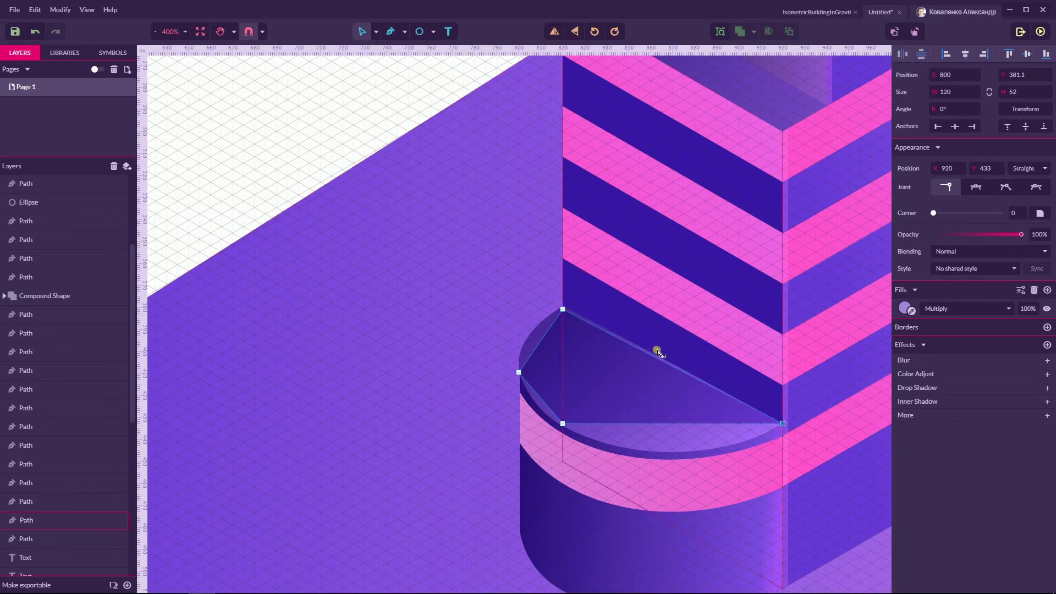
left_click(519, 372)
left_click_drag(936, 213, 1022, 219)
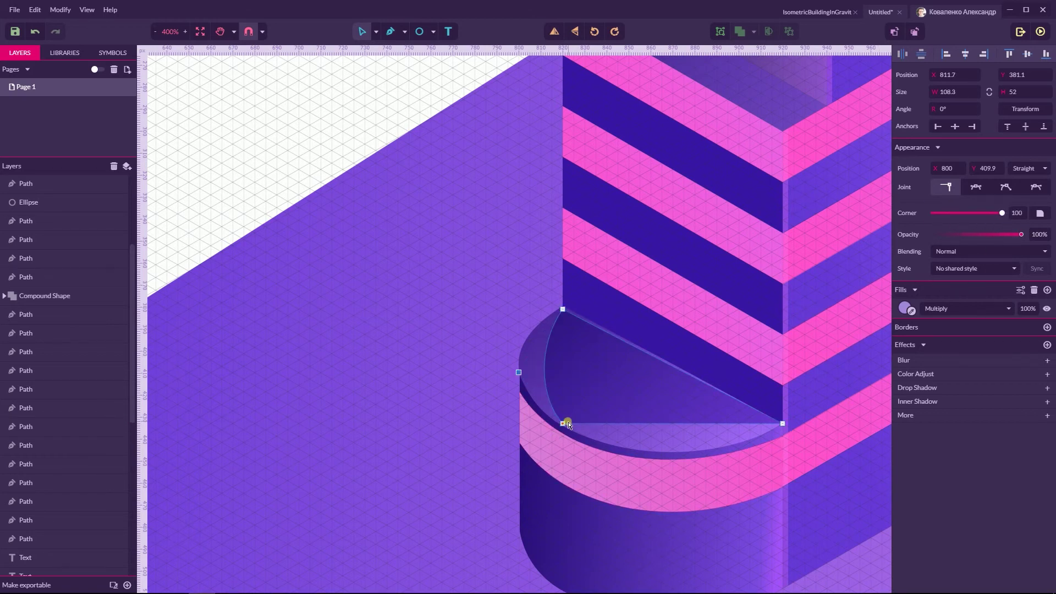
left_click(542, 366)
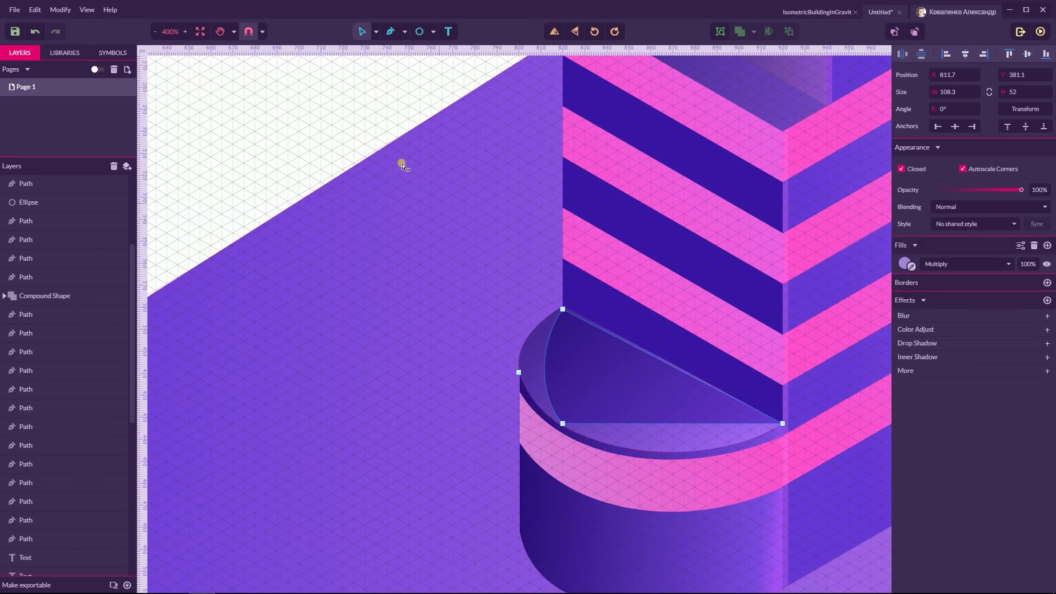
left_click(387, 156)
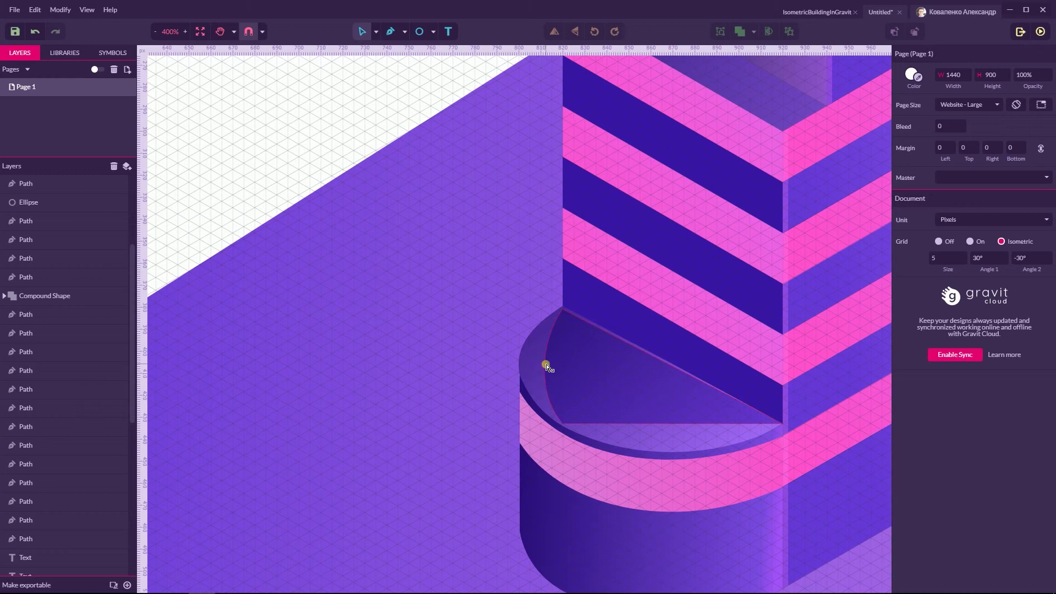
Pull the shadow's rounded corner point outward to X 770, Y 404.1 and nudge its top corner to X 821, Y 379.1
left_click(547, 366)
left_click_drag(519, 370, 459, 364)
left_click(562, 424)
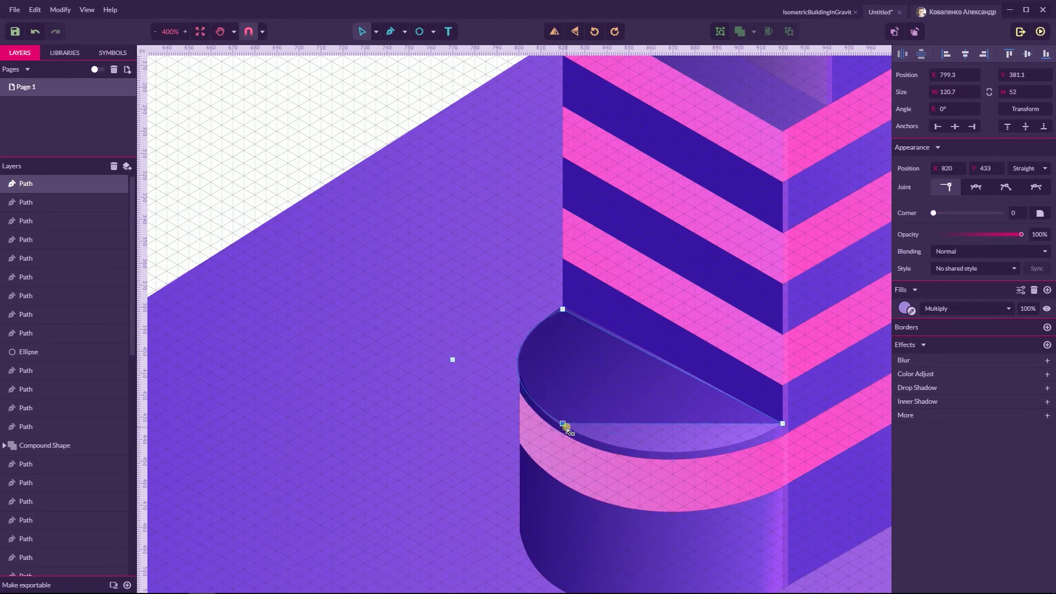
left_click(563, 310)
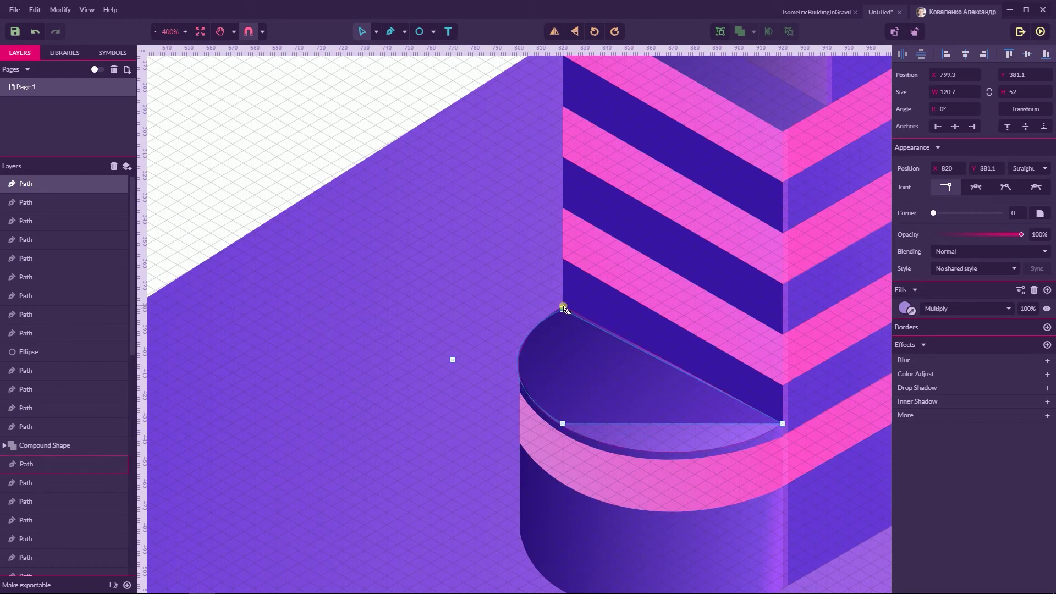
key("Up")
key("Up")
key("Right")
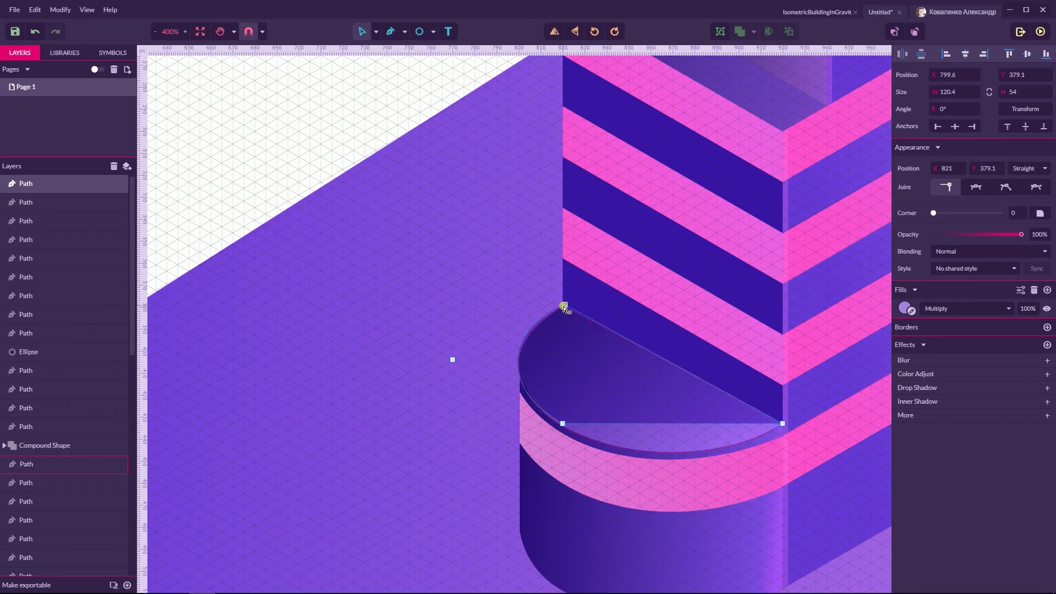
Turn off snapping to the grid for free placement of the shadow's rounded corner point
left_click(453, 360)
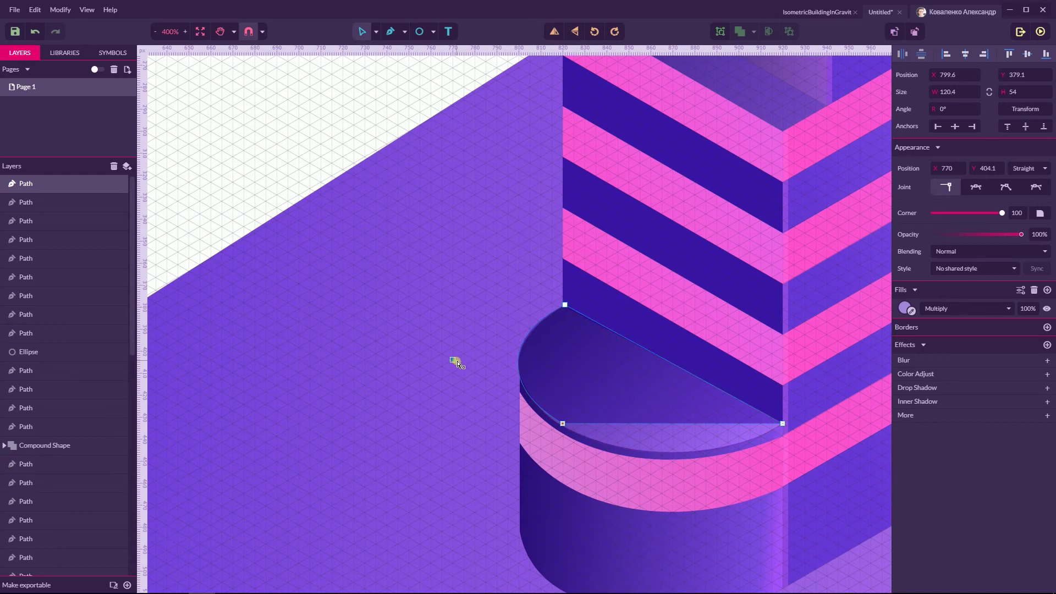
left_click(263, 33)
left_click(280, 64)
left_click(262, 32)
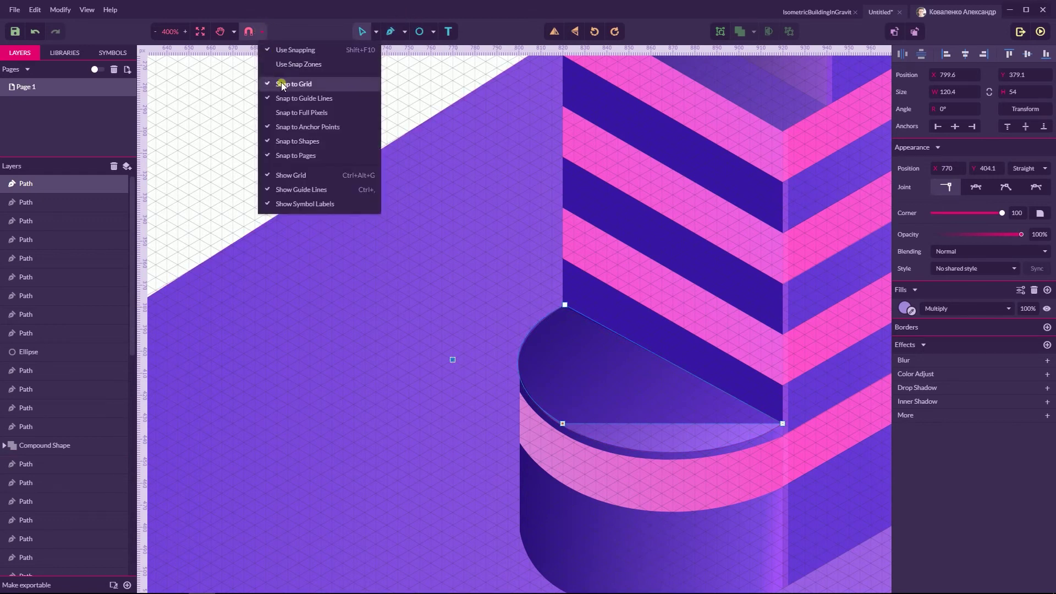
left_click(281, 81)
left_click(262, 32)
left_click(289, 65)
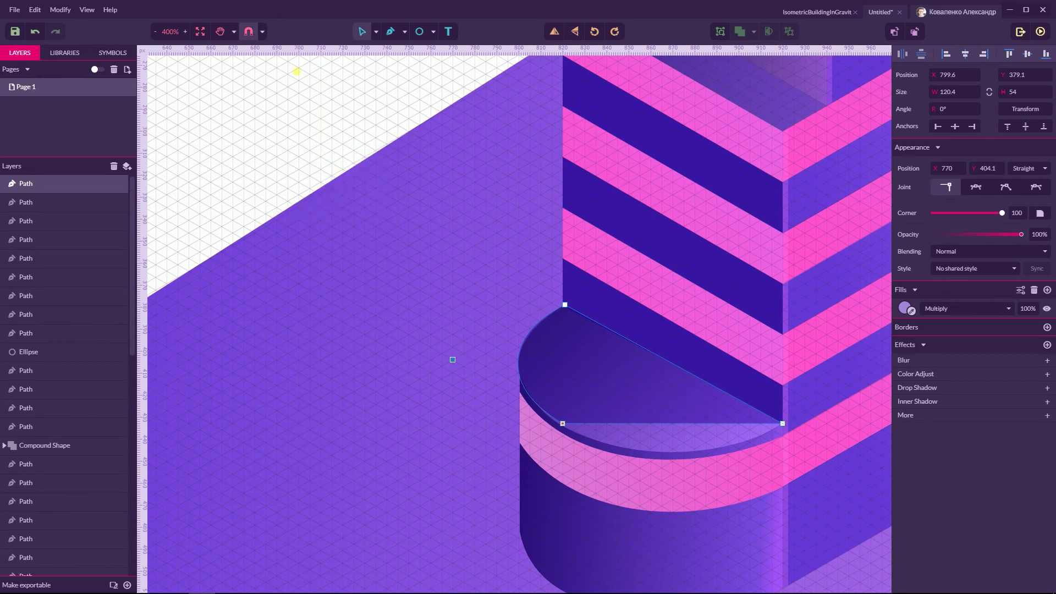
Fine-tune the shadow's rounded corner and lower-left points to follow the roof's curved edge, and deselect the shape
left_click_drag(453, 360, 459, 360)
left_click_drag(564, 426, 559, 426)
left_click_drag(463, 362, 469, 364)
left_click_drag(466, 364, 460, 357)
left_click(376, 32)
left_click(383, 49)
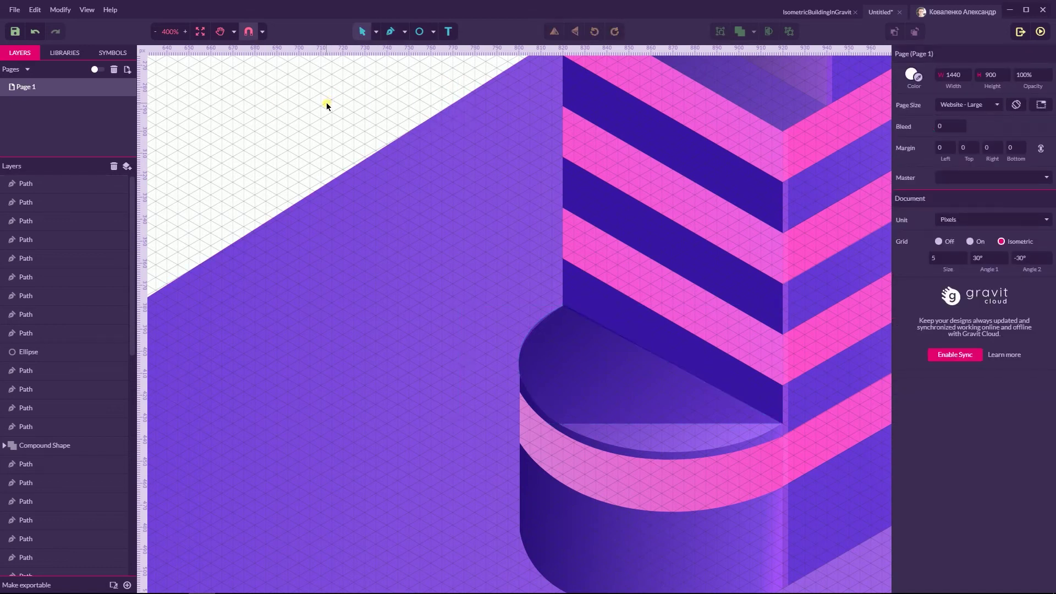
left_click(598, 354)
left_click(322, 173)
scroll(322, 172, "down", 5)
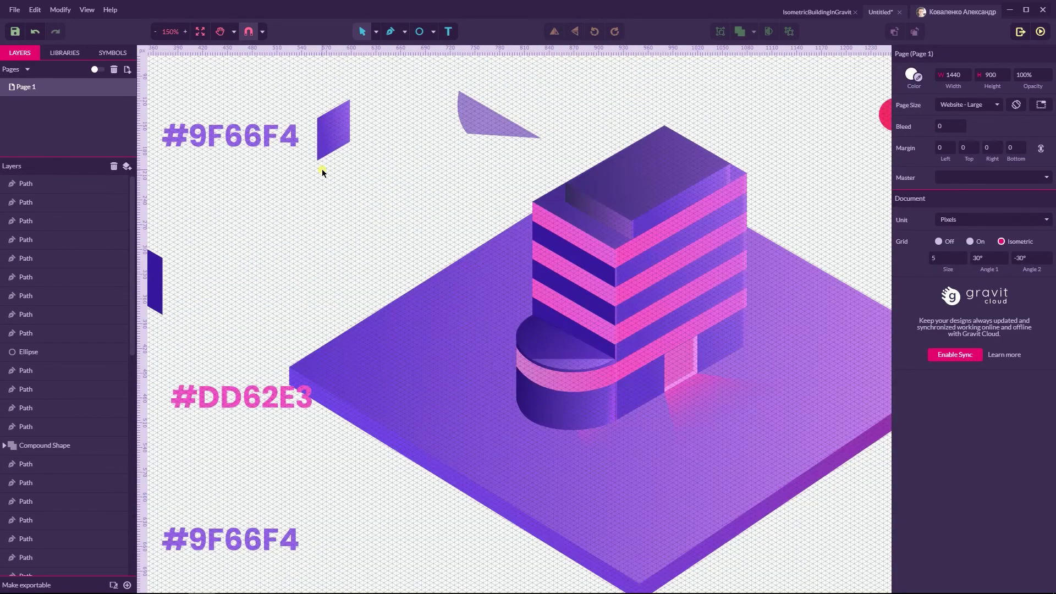
scroll(323, 172, "up", 2)
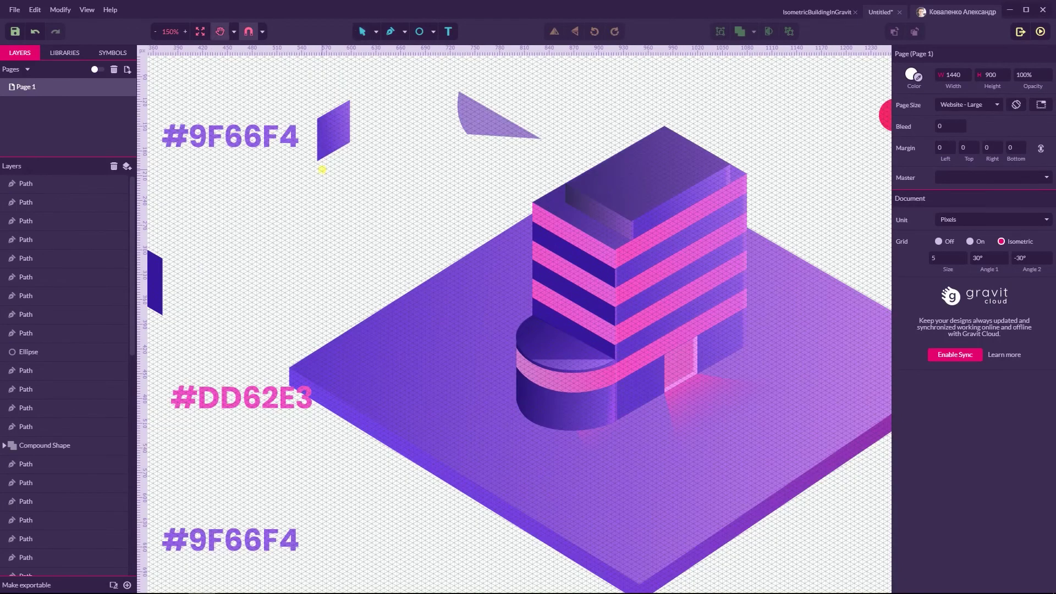
left_click_drag(837, 200, 620, 259)
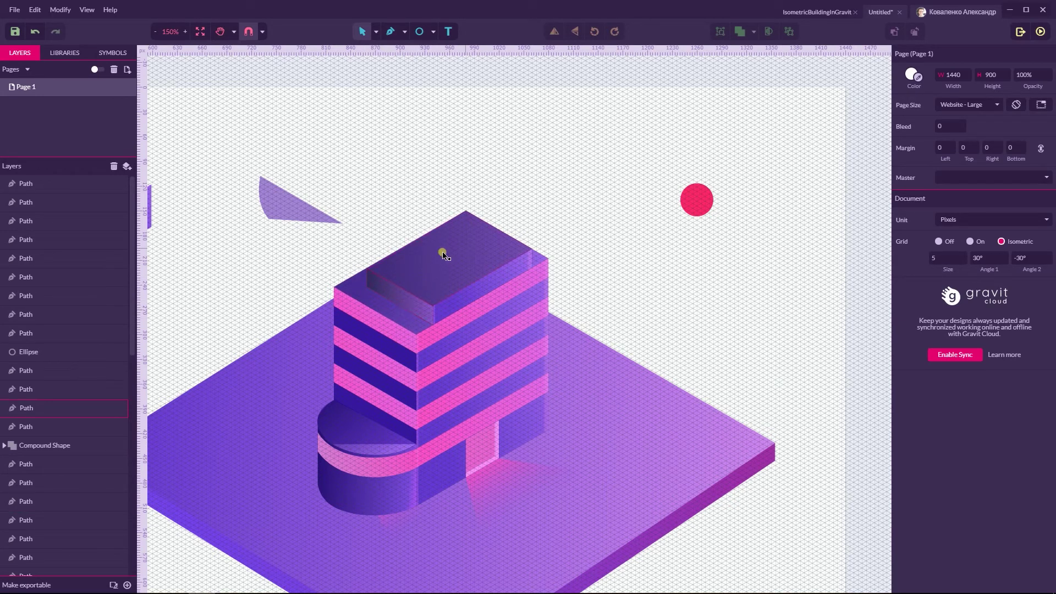
left_click(436, 275)
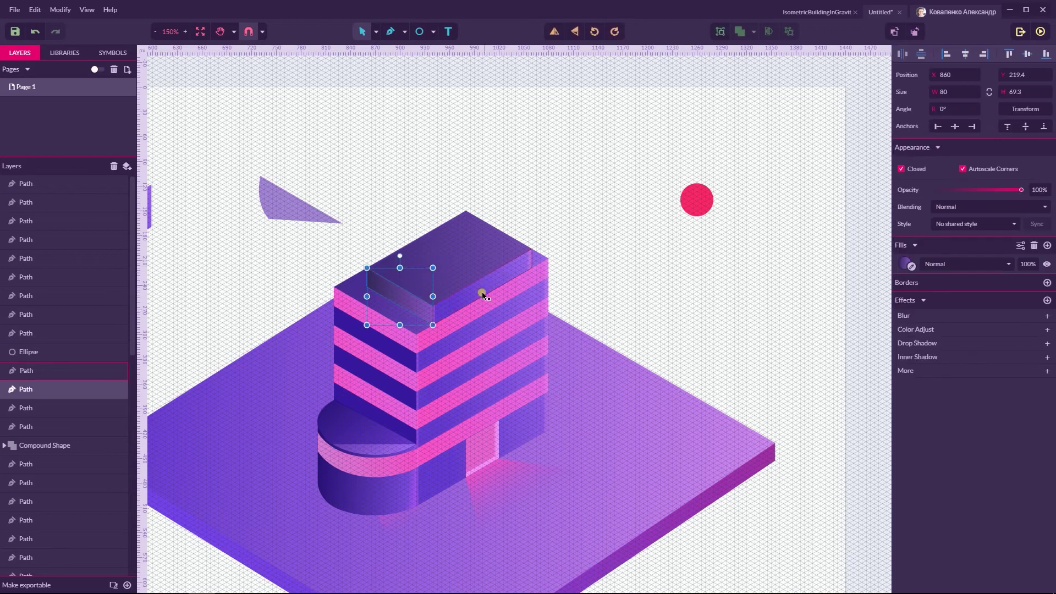
left_click(476, 257)
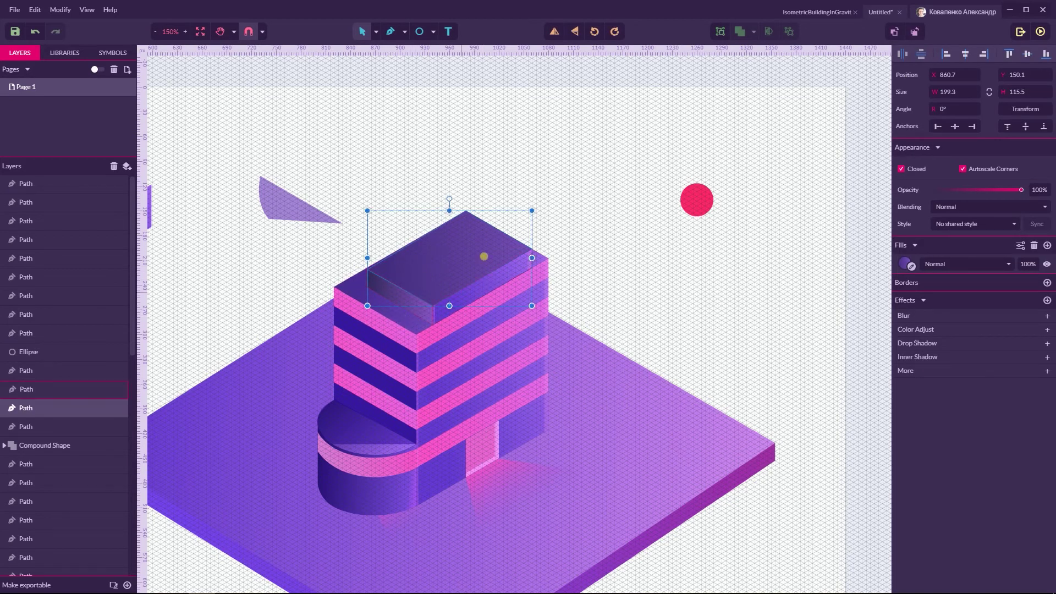
left_click(480, 153)
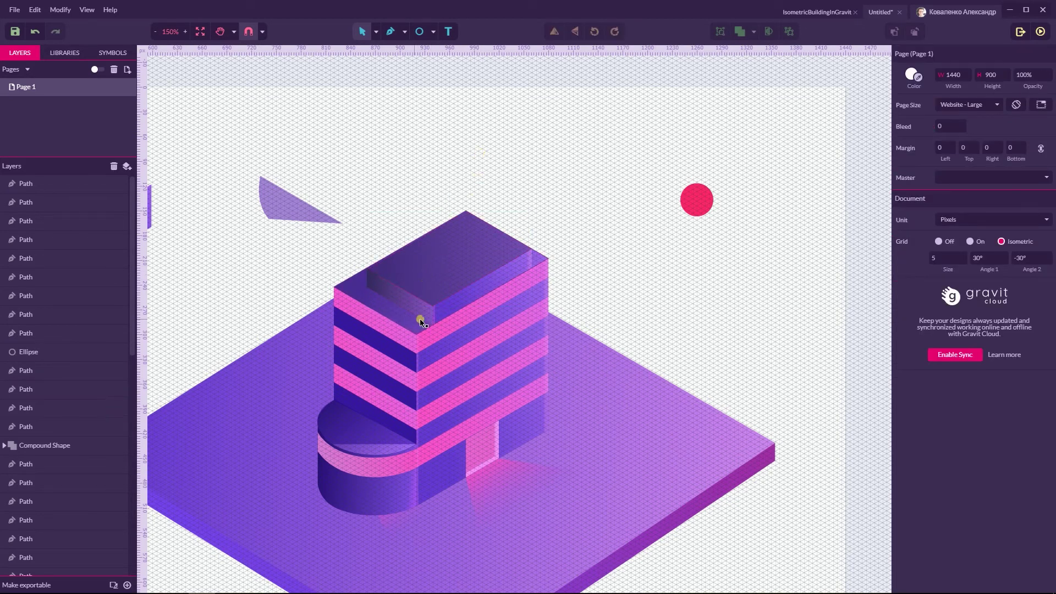
Start a Pen outline at the rooftop block's lower front corner and turn snapping to the grid back on
left_click(391, 31)
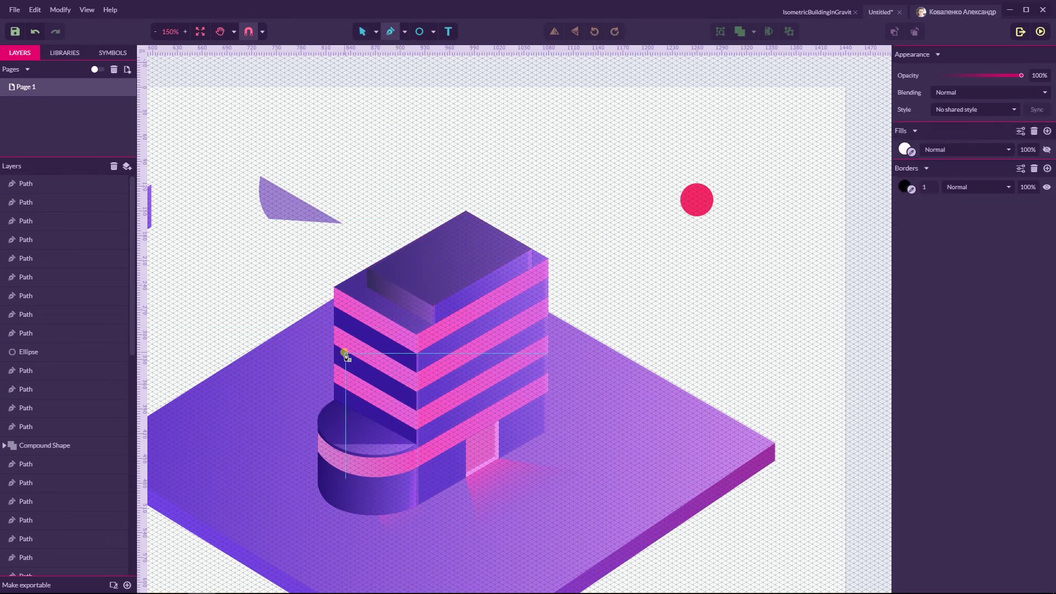
key("ctrl+plus")
key("ctrl+plus")
key("space")
left_click_drag(603, 278, 840, 252)
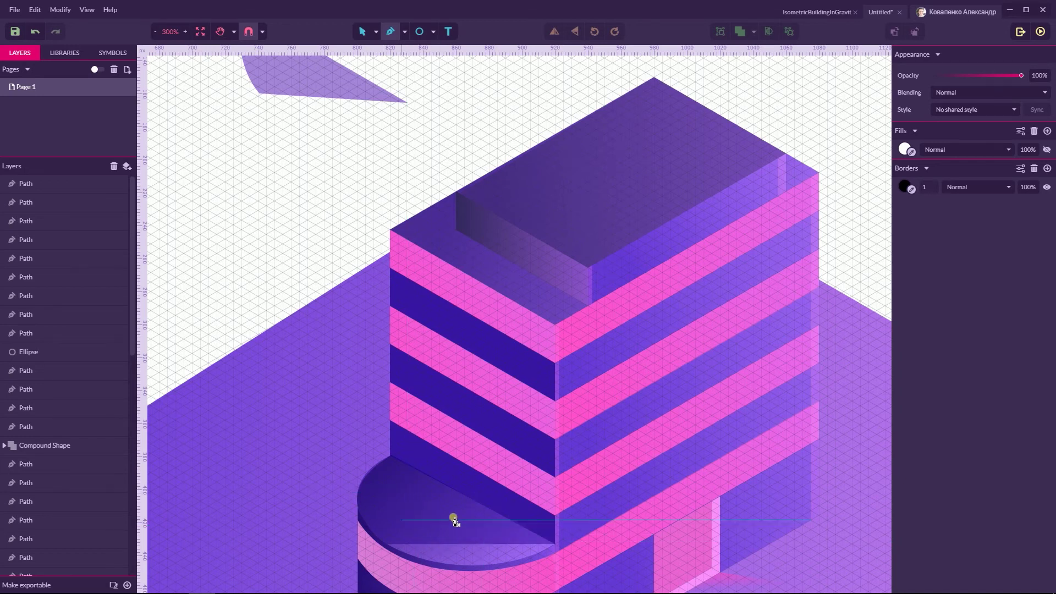
left_click(592, 303)
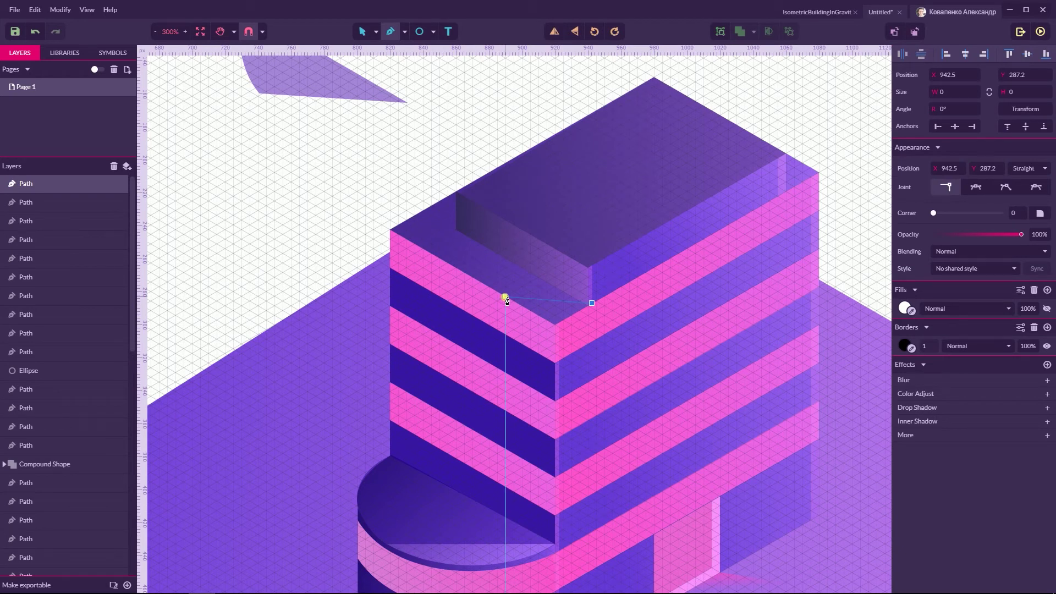
left_click(263, 32)
left_click(297, 84)
left_click(497, 292)
left_click(391, 230)
left_click(565, 131)
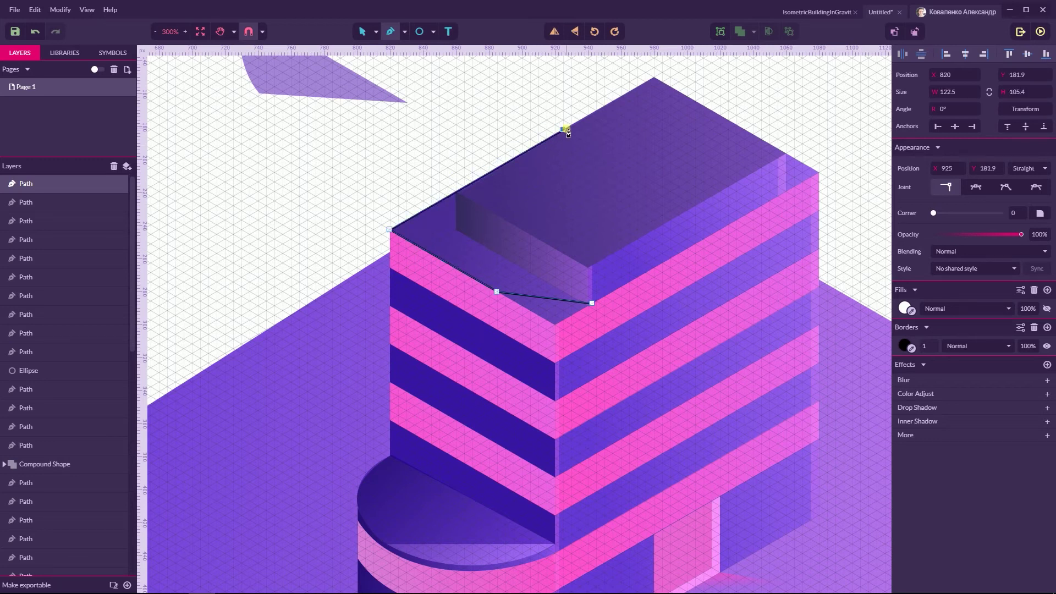
left_click(696, 244)
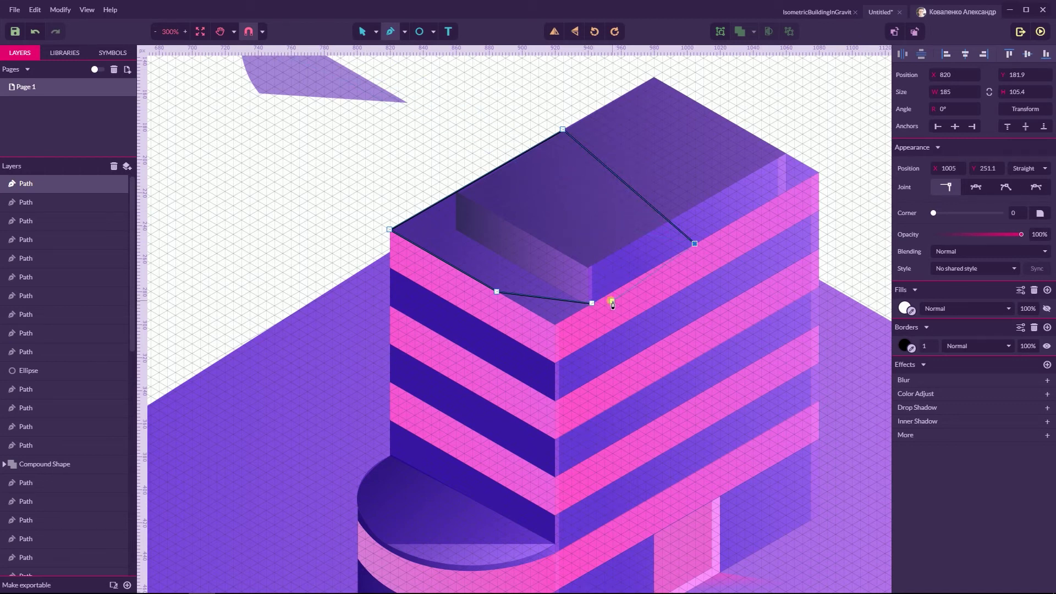
key("ctrl+z")
key("ctrl+z")
key("ctrl+z")
key("ctrl+z")
key("ctrl+z")
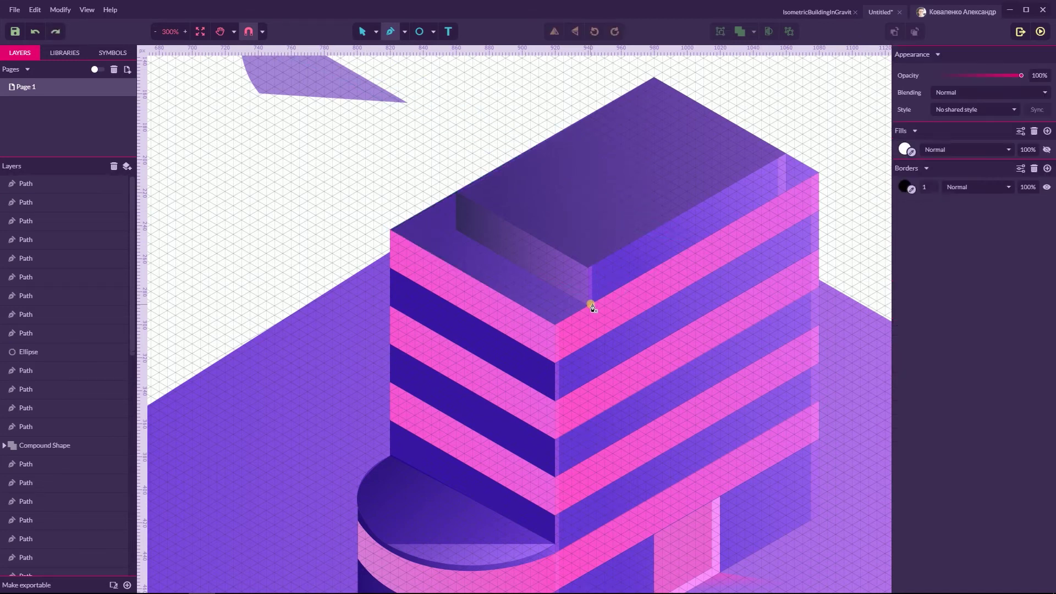
Draw a closed five-point Pen outline over the main roof from the rooftop block's lower front corner, about 155 by 89.5 px
left_click(591, 305)
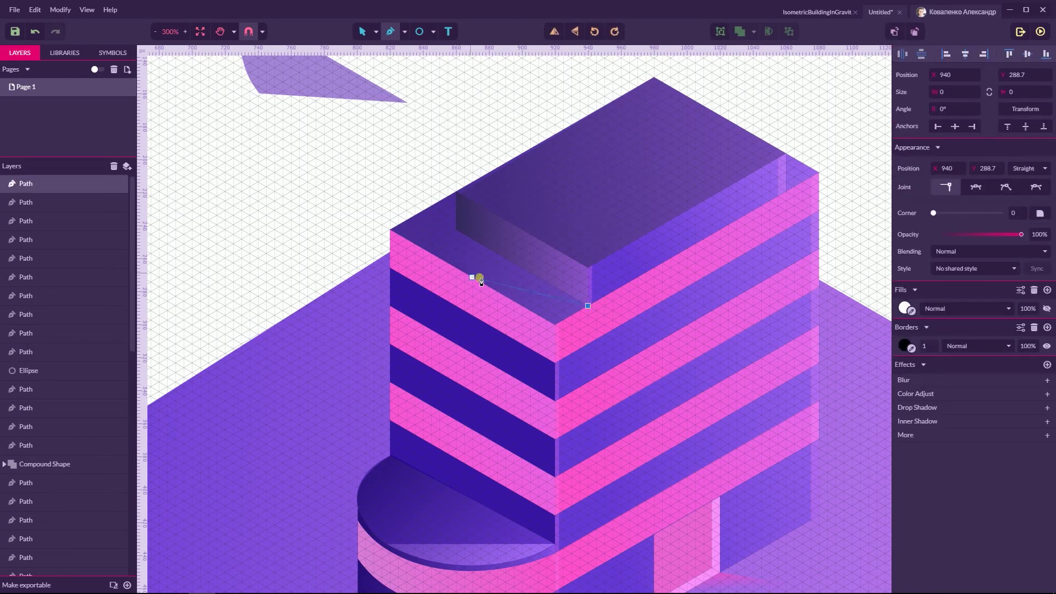
left_click(505, 296)
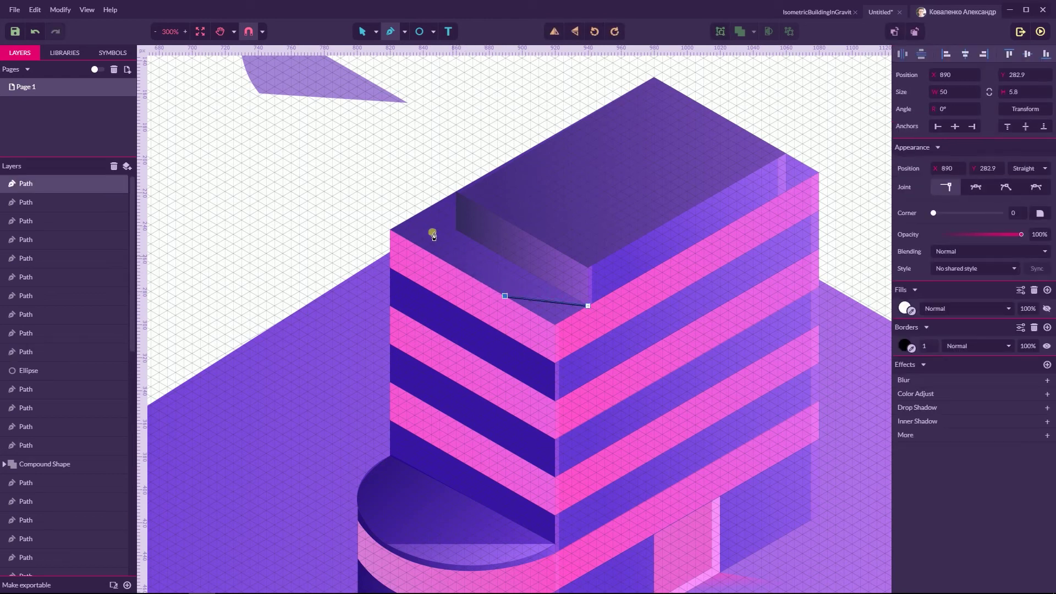
left_click(390, 230)
left_click(513, 158)
left_click(645, 272)
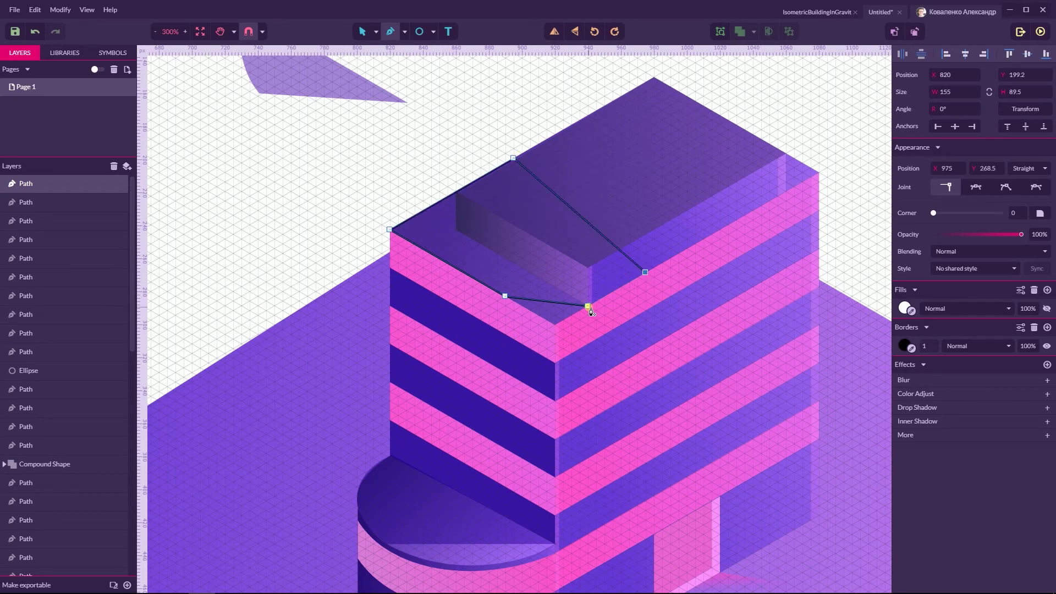
left_click(588, 306)
Send the new outline backward through the layer order until it lies behind the rooftop block but above the main roof
left_click(262, 31)
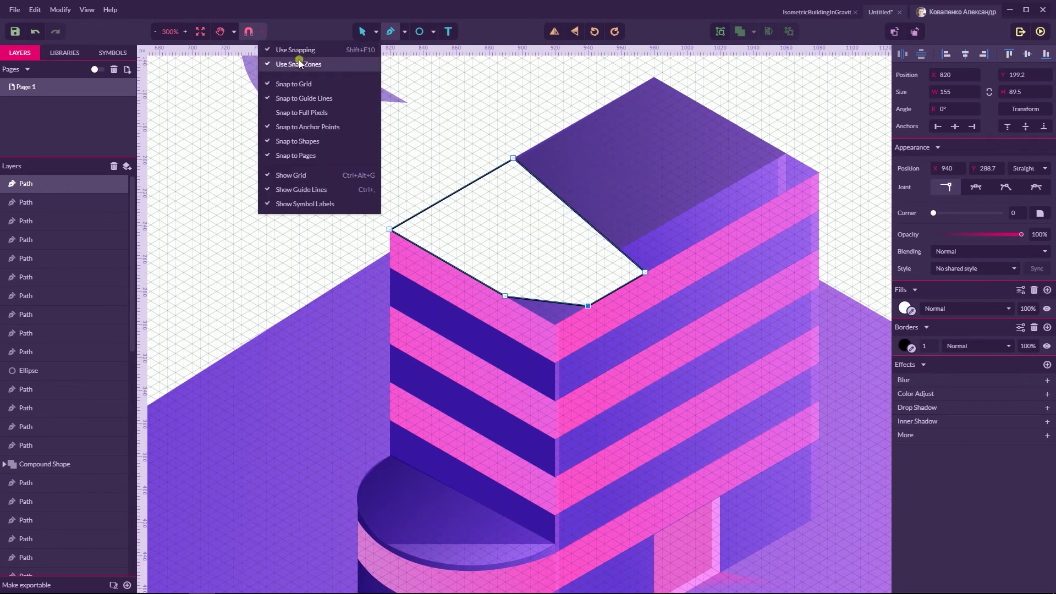
left_click(377, 32)
left_click(399, 48)
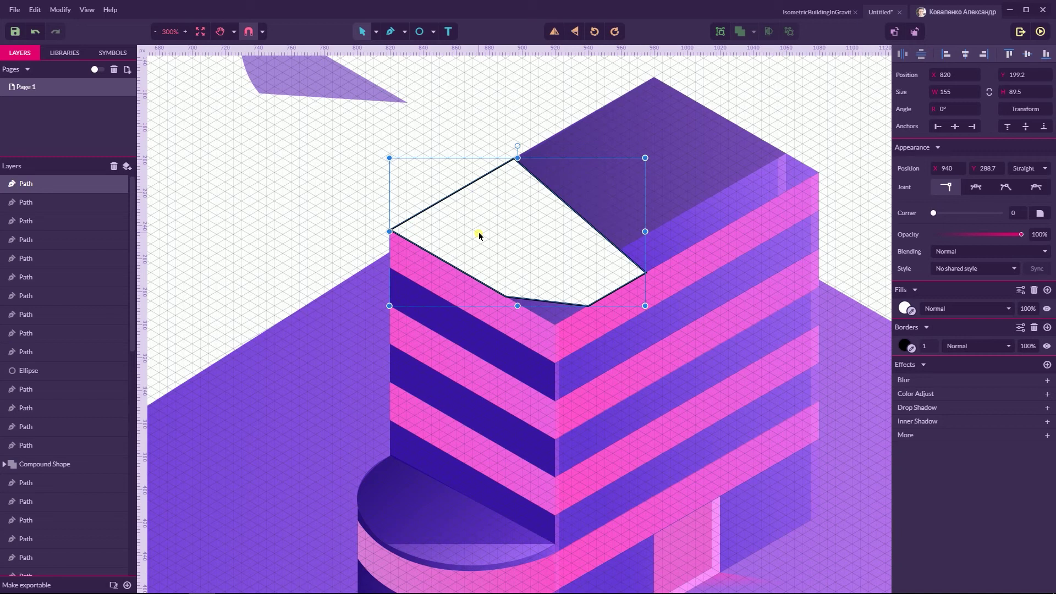
key("ctrl+shift+Down")
key("ctrl+z")
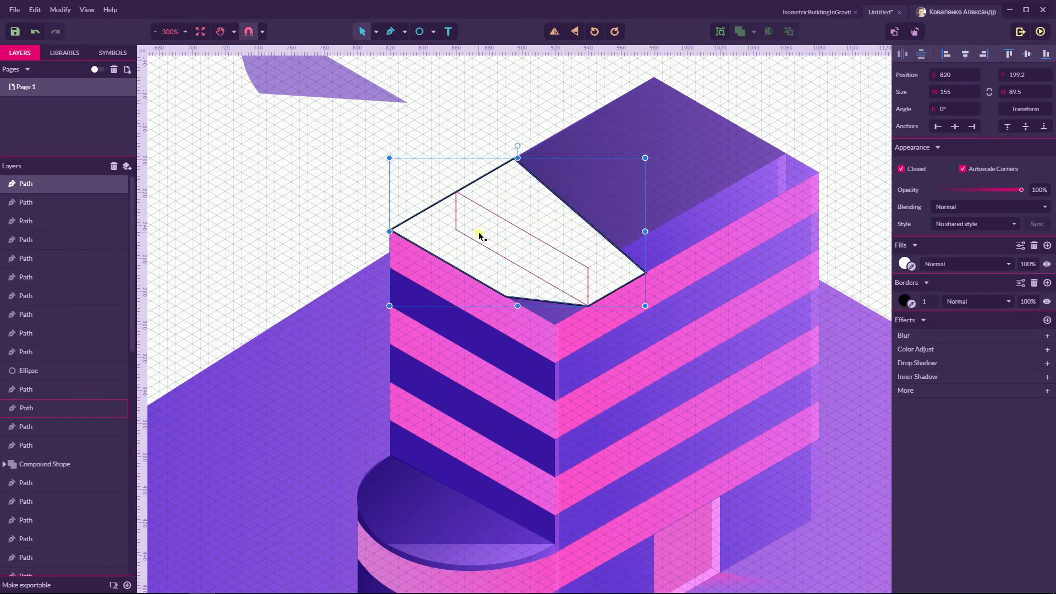
key("ctrl+Down")
key("ctrl+Down")
key("ctrl+Down")
key("ctrl+Down")
key("ctrl+Down")
key("ctrl+Down")
key("ctrl+Down")
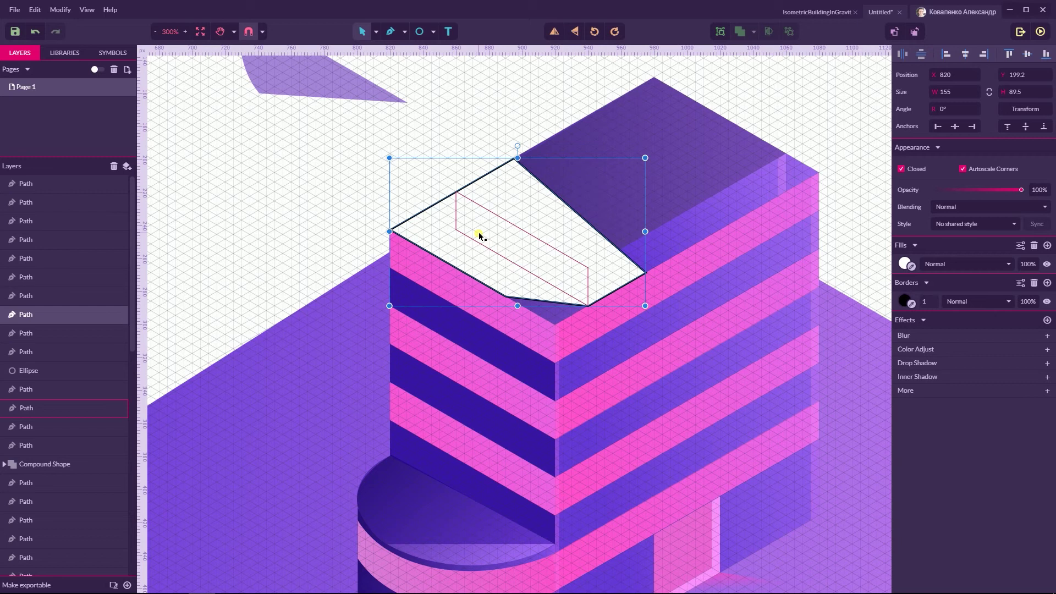
key("ctrl+Down")
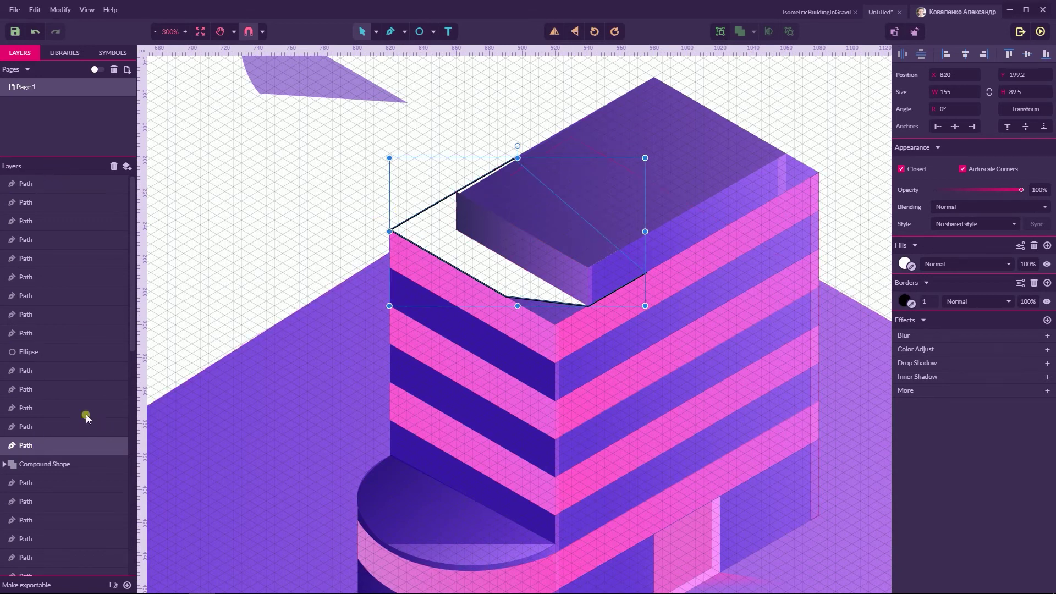
Remove the roof outline's border, apply the Shadow shared style to it, and deselect it
left_click(900, 302)
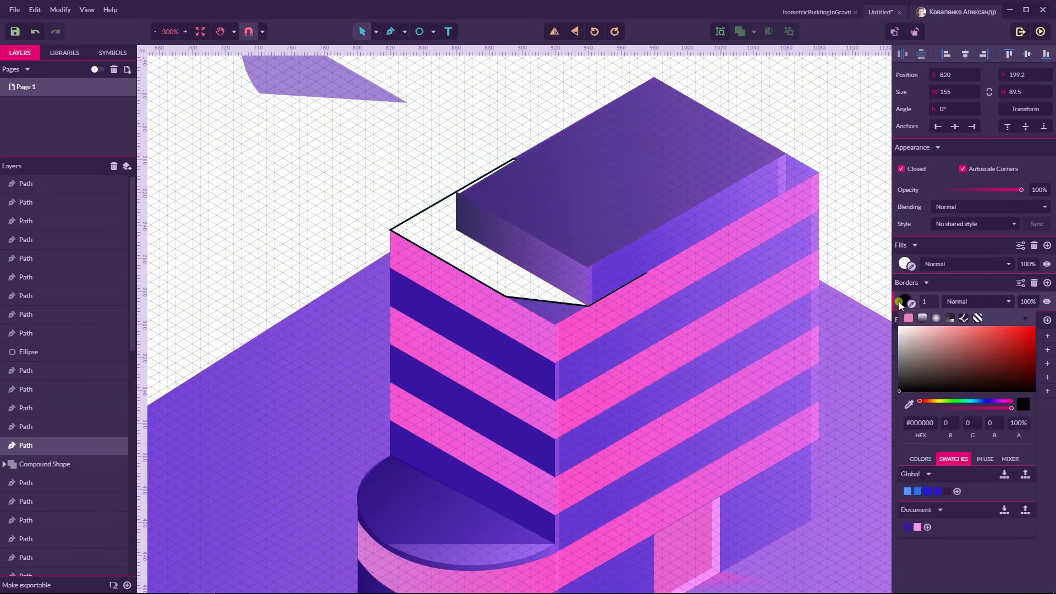
left_click(1034, 283)
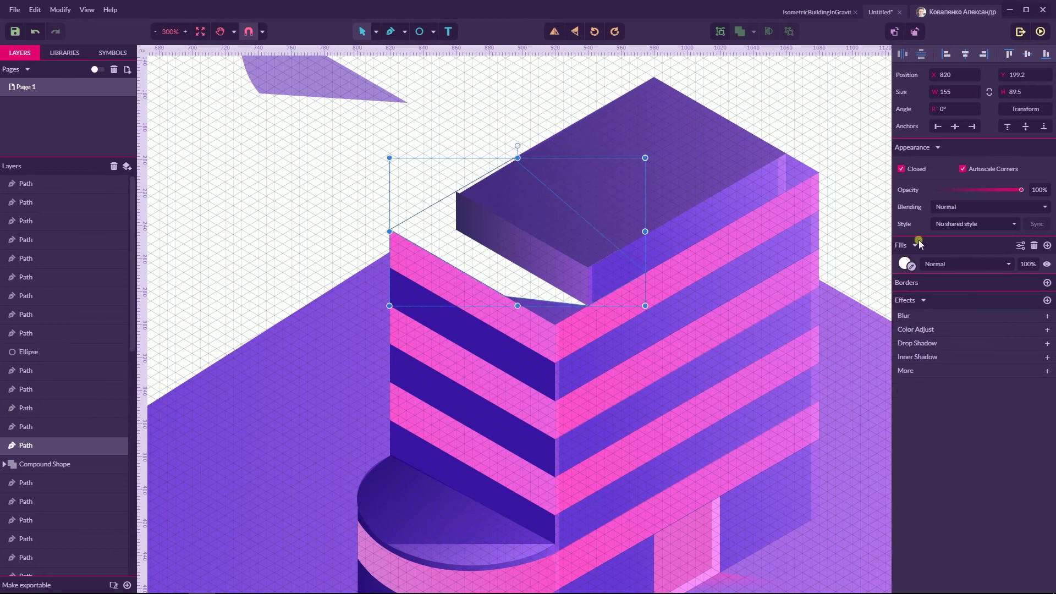
left_click(952, 224)
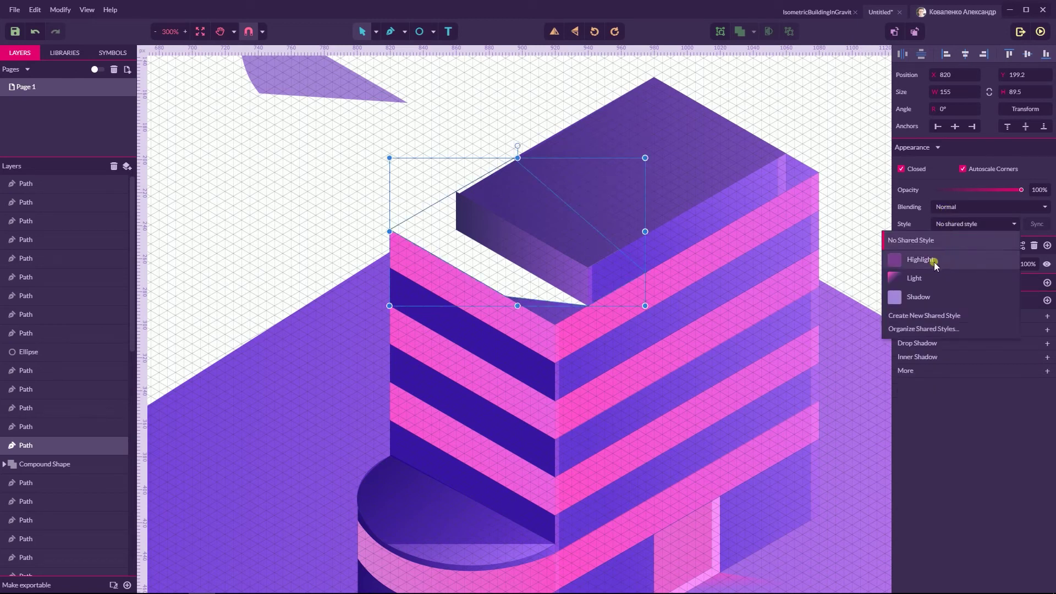
left_click(917, 300)
left_click(305, 221)
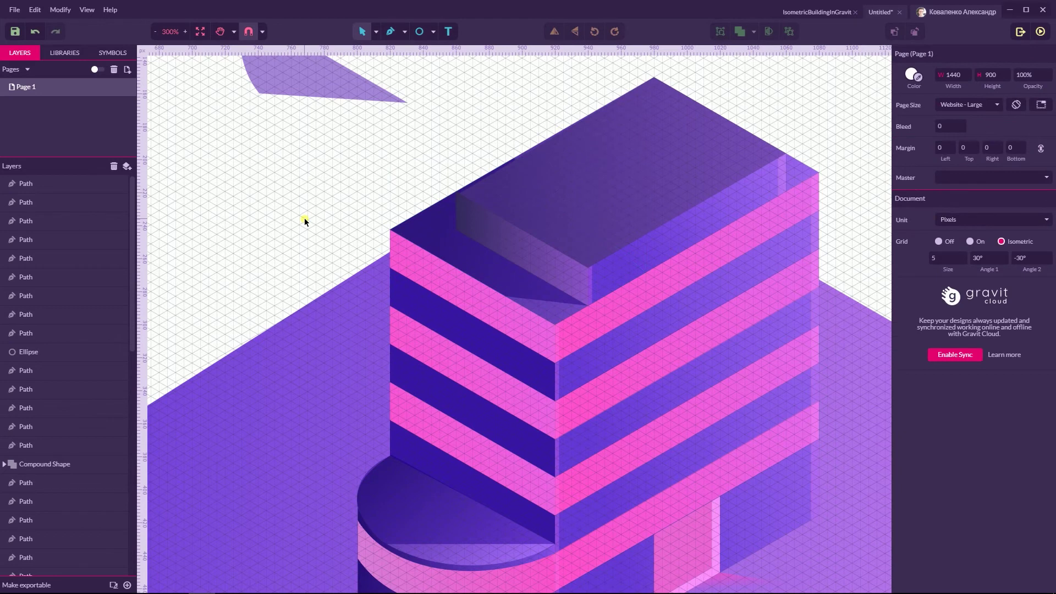
Draw a closed four-point Pen outline for the building's ground shadow, about 380 by 161.7 px, starting at the rounded wing's base
key("h")
left_click_drag(306, 201, 227, 202)
key("v")
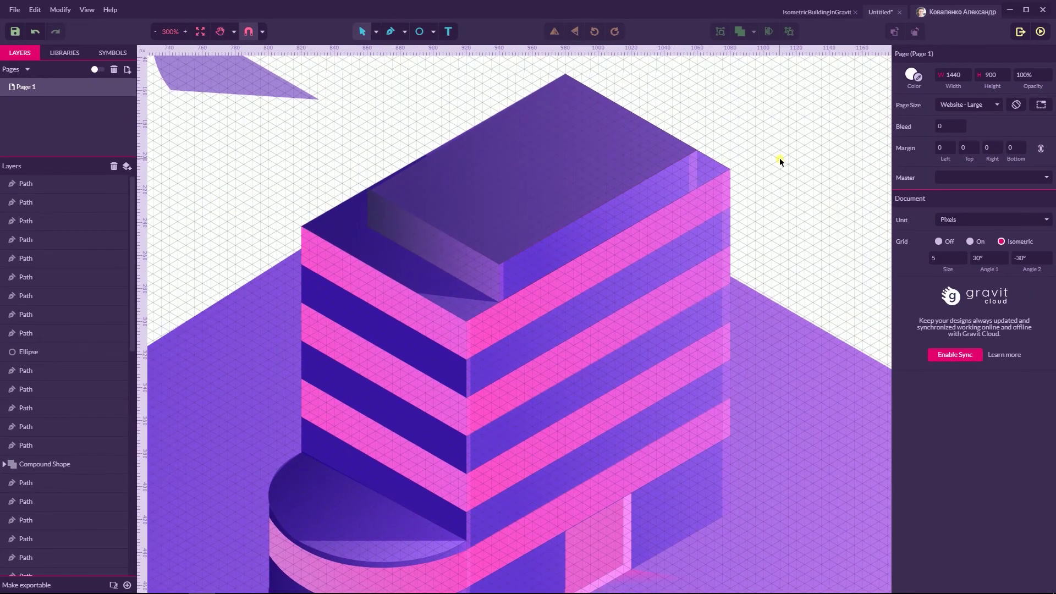
key("ctrl+minus")
key("ctrl+minus")
key("ctrl+plus")
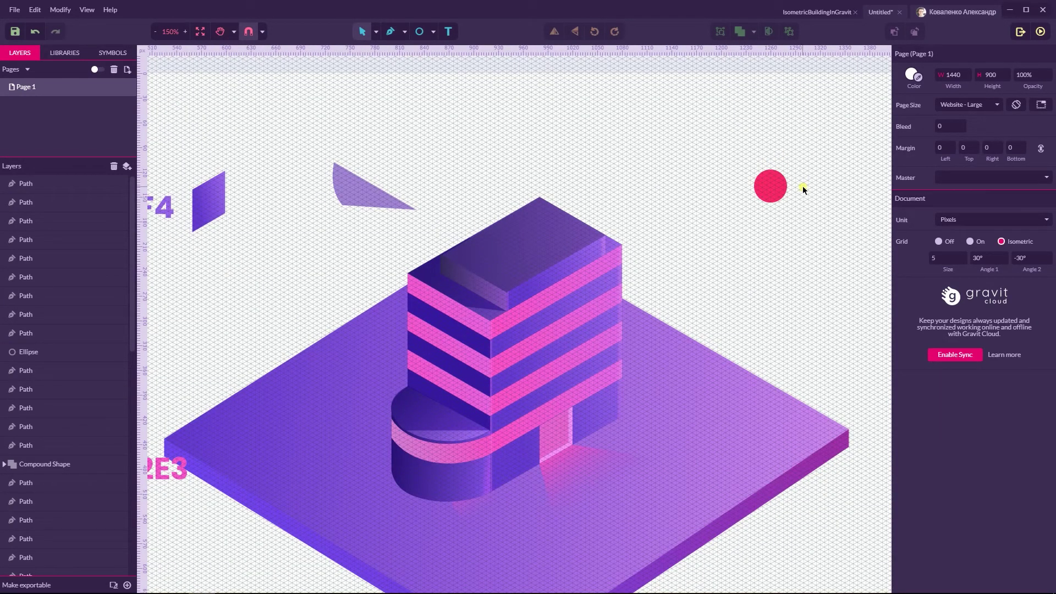
left_click(392, 32)
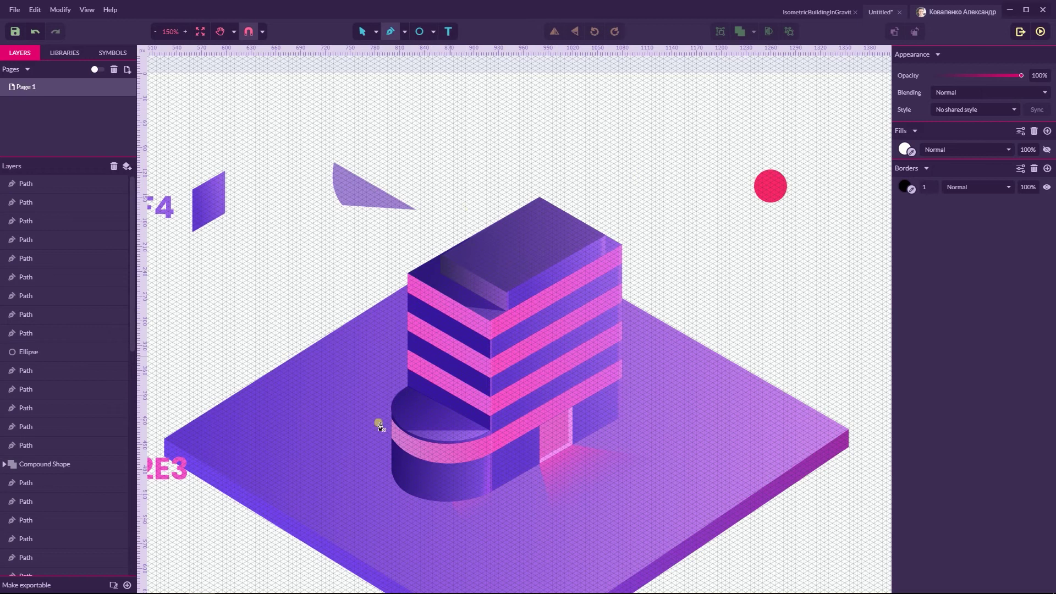
left_click(408, 493)
left_click(251, 463)
left_click(309, 359)
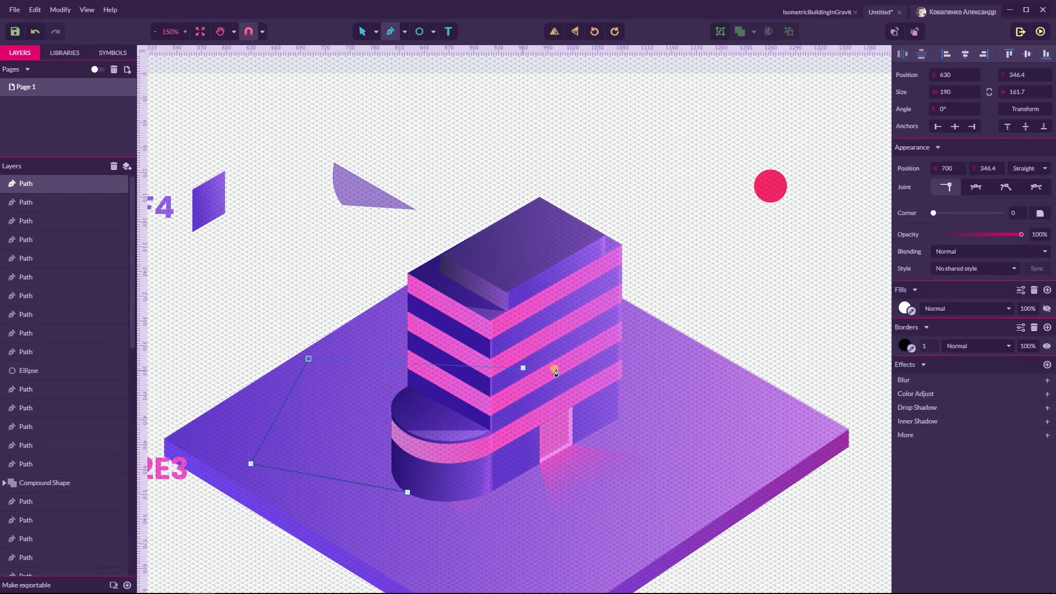
left_click(564, 363)
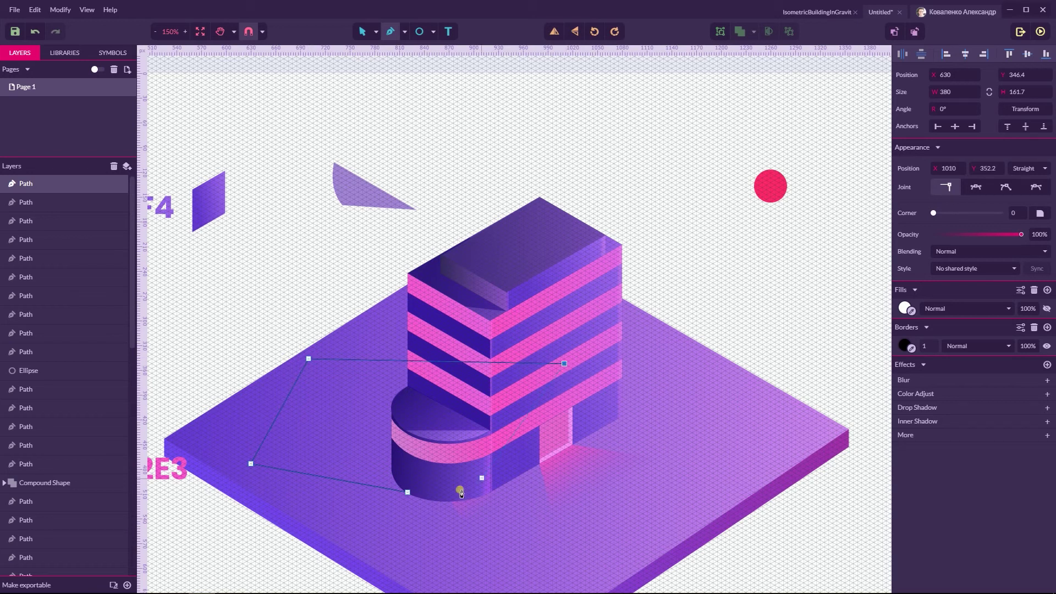
left_click(409, 493)
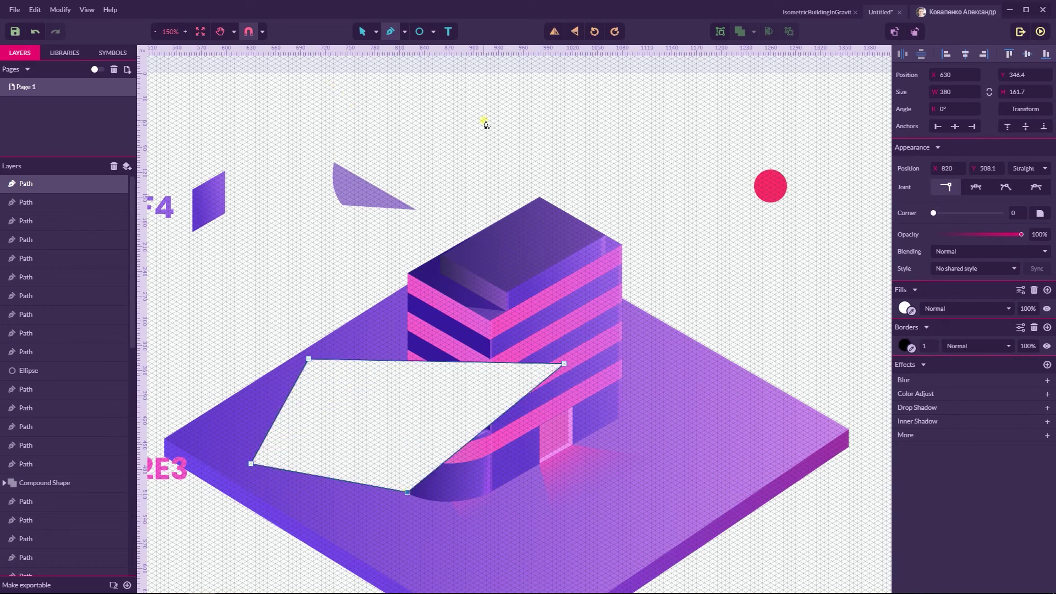
Send the ground shadow outline to the back, raise it one level above the base platform, and leave it selected
key("ctrl+shift+Down")
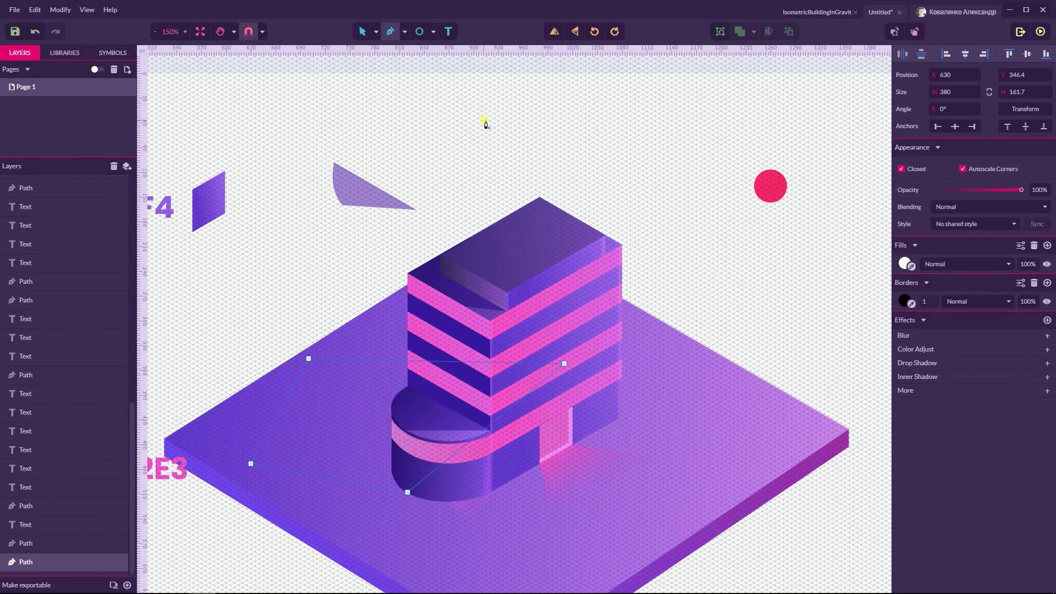
key("ctrl+Up")
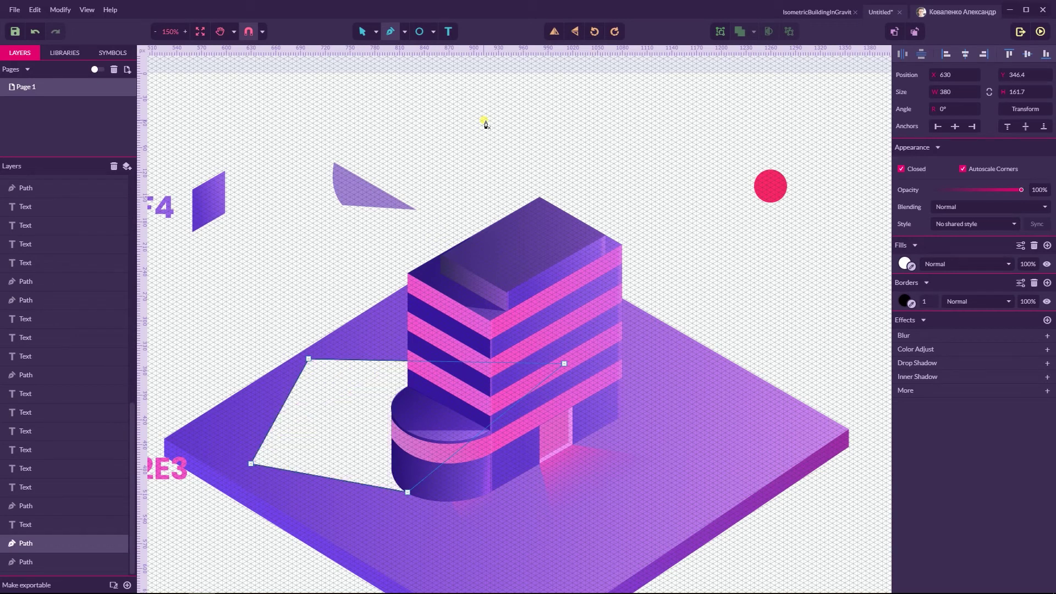
left_click(376, 33)
left_click(407, 52)
left_click(296, 439)
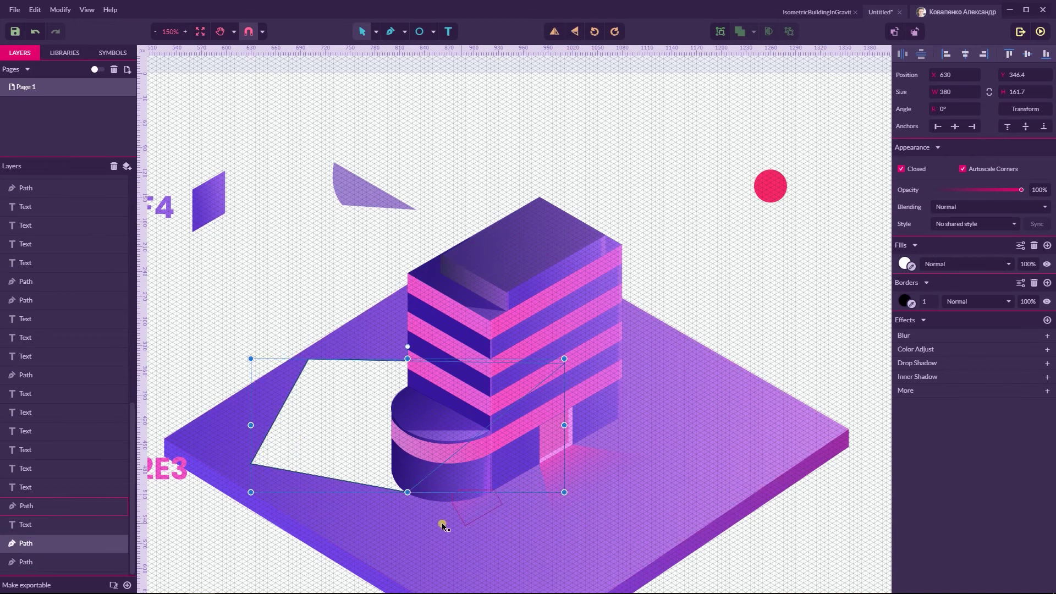
left_click(34, 544)
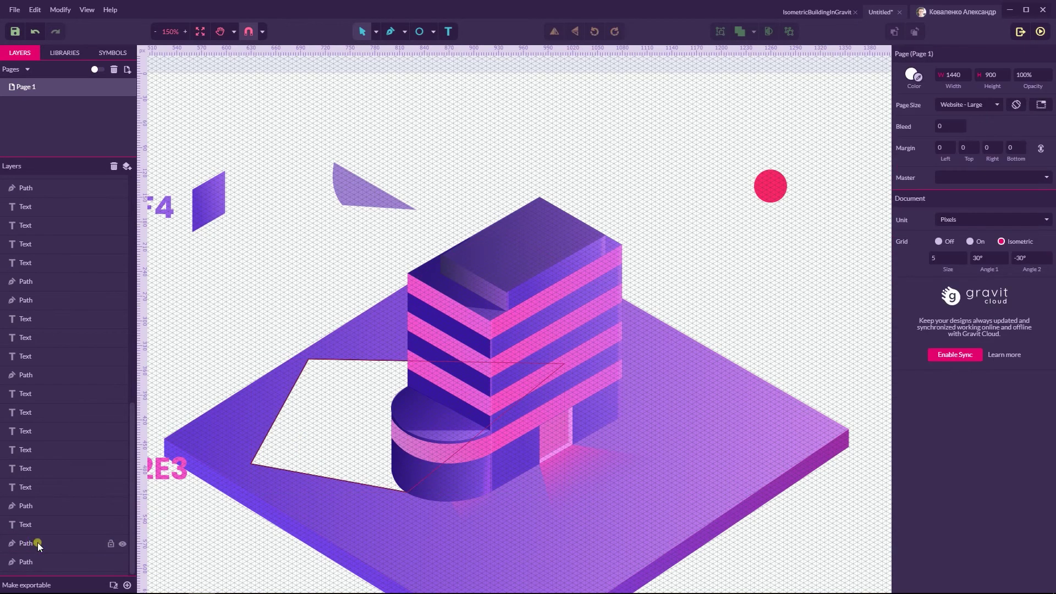
left_click(37, 546)
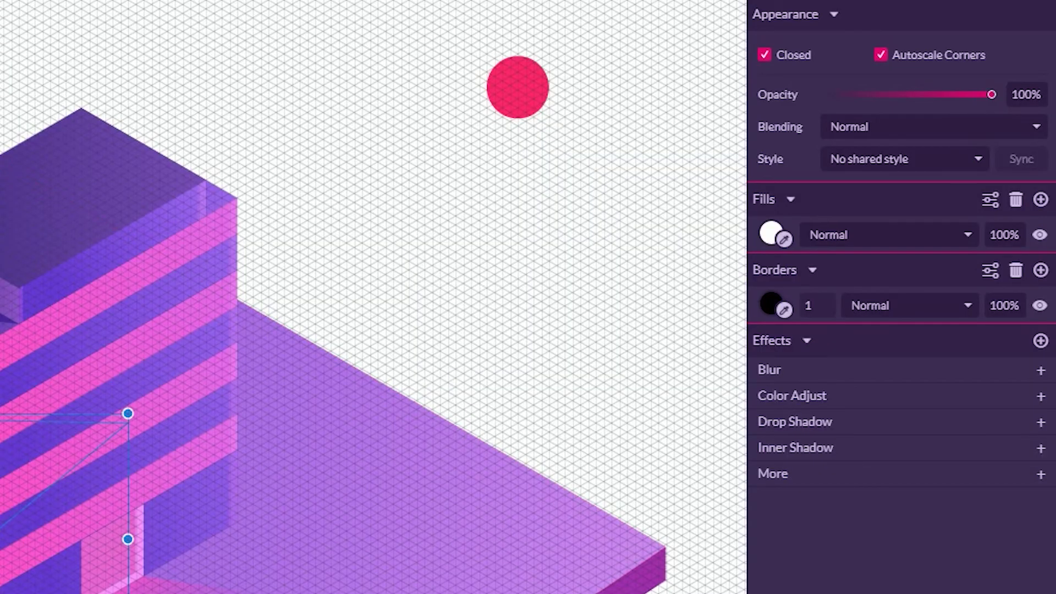
Examine the base platform's Long Shadow effect settings and the Shadow category of available effects
scroll(291, 355, "down", 3)
left_click(480, 465)
left_click(412, 259)
scroll(484, 341, "up", 2)
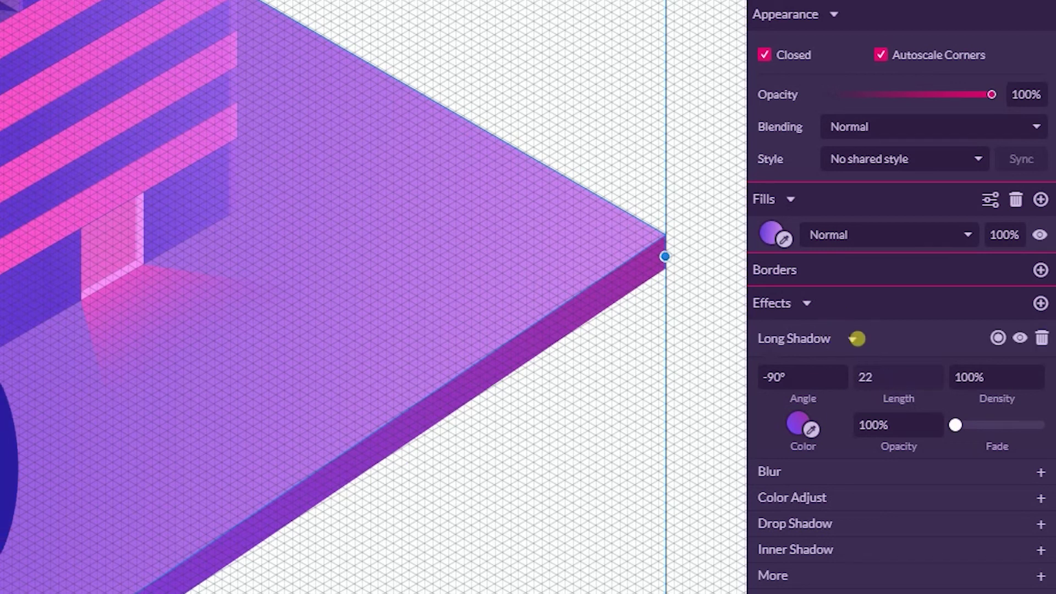
left_click(802, 582)
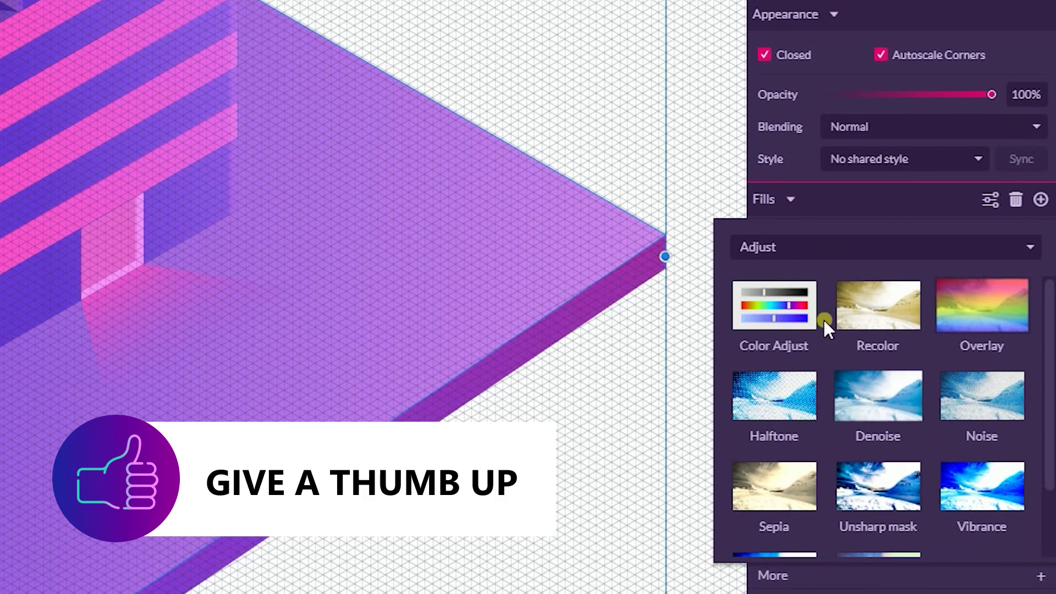
left_click(762, 245)
left_click(781, 444)
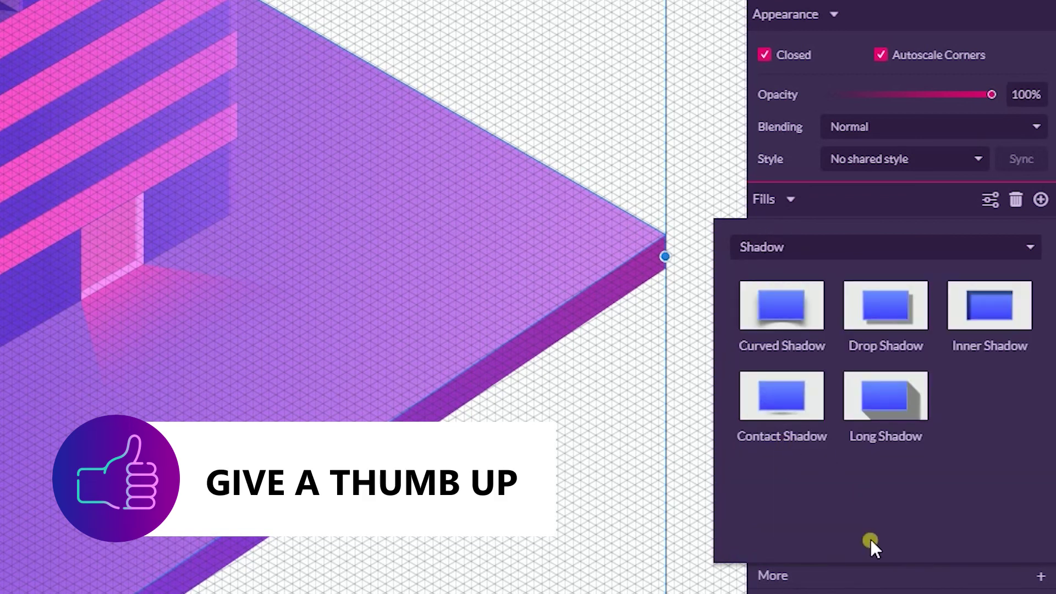
key("Escape")
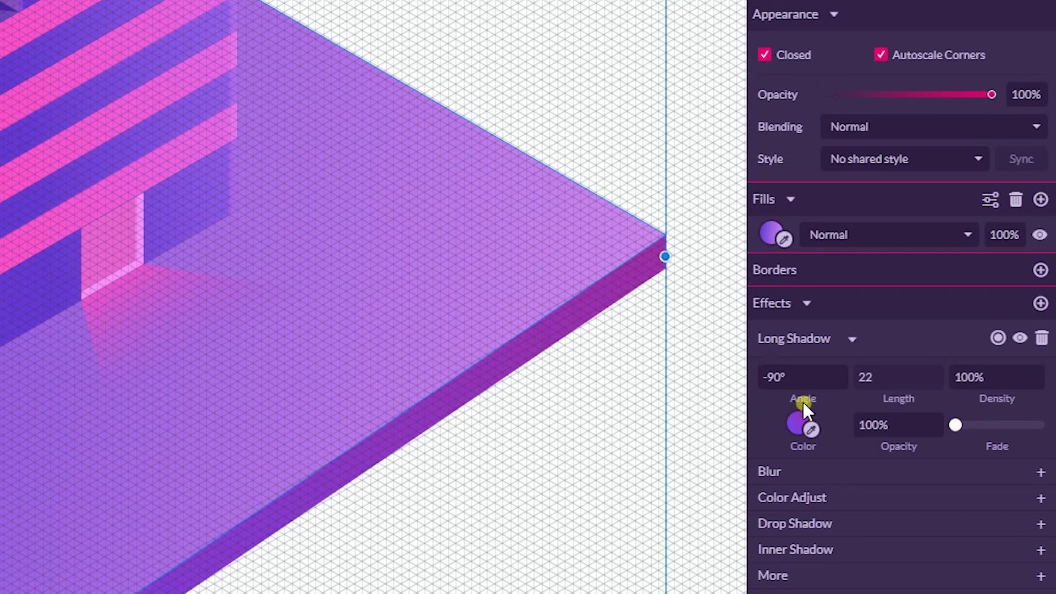
Inspect the colour stops in the gradient of the platform's long shadow
left_click(799, 423)
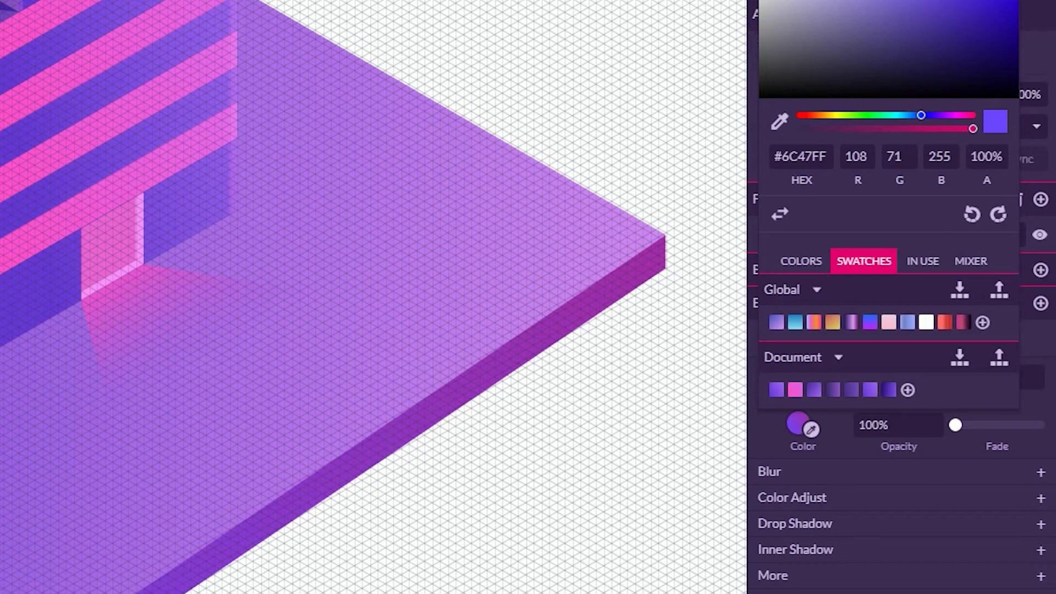
left_click(822, 155)
left_click(1008, 1)
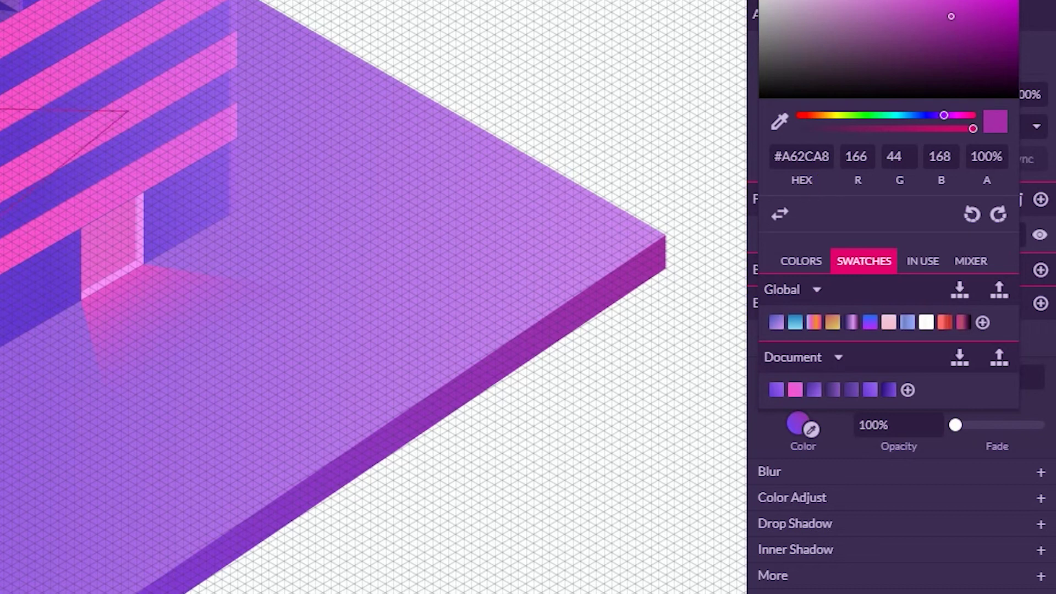
Apply the Shadow shared style to the ground shadow outline beside the building
left_click(1, 352)
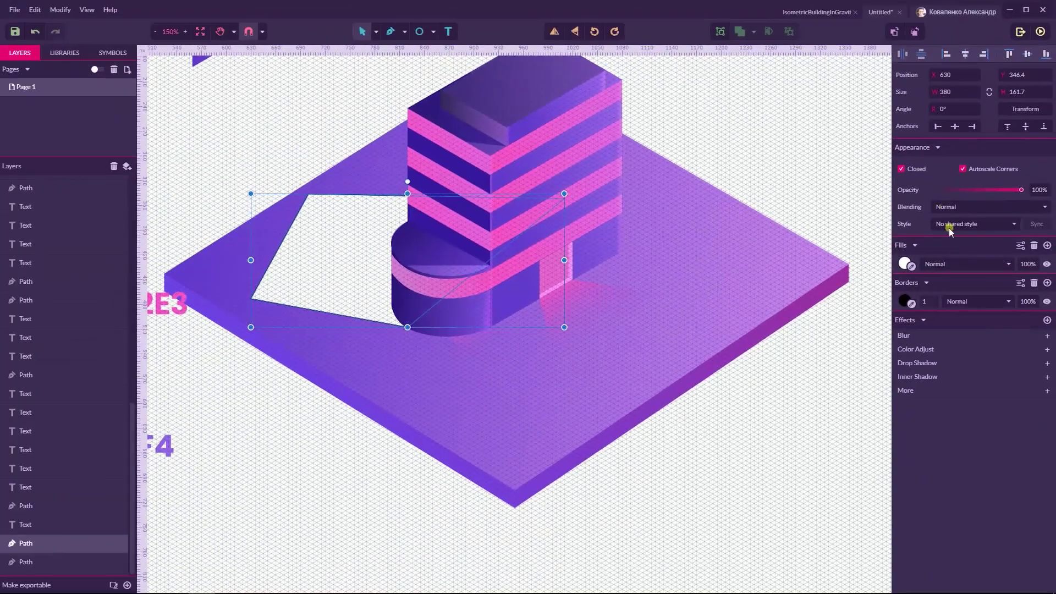
left_click(949, 228)
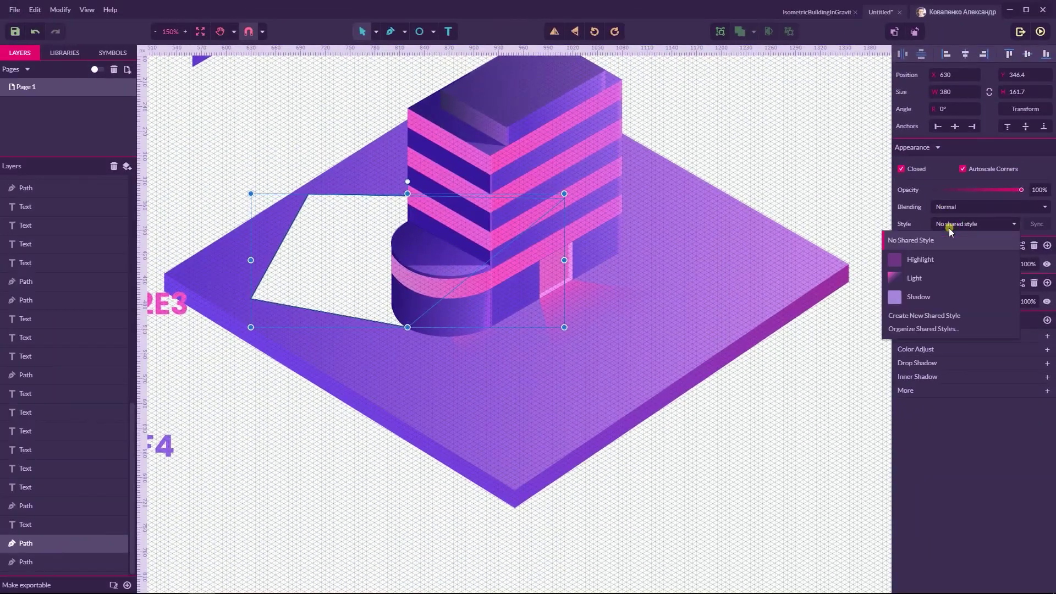
left_click(933, 298)
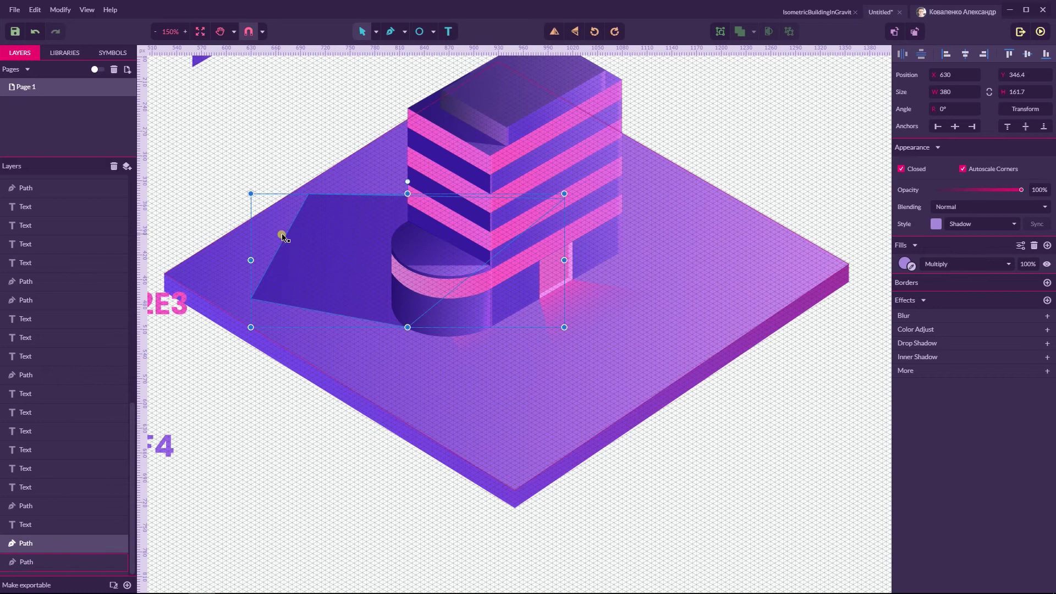
left_click(266, 148)
Try an Overlay effect from the Adjust category on the ground shadow, with its blending switched on
left_click(336, 225)
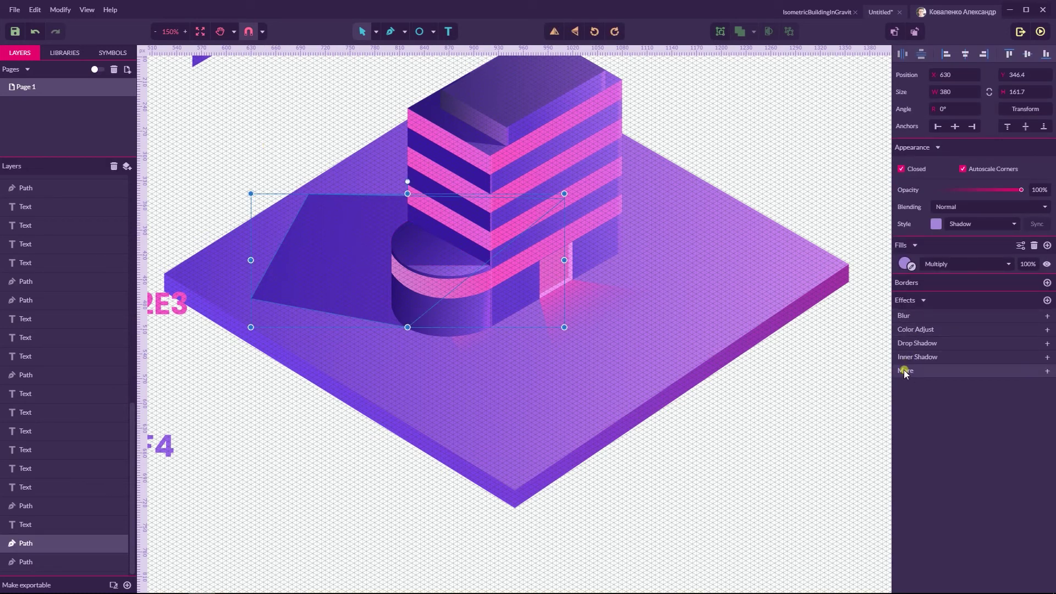
left_click(312, 241)
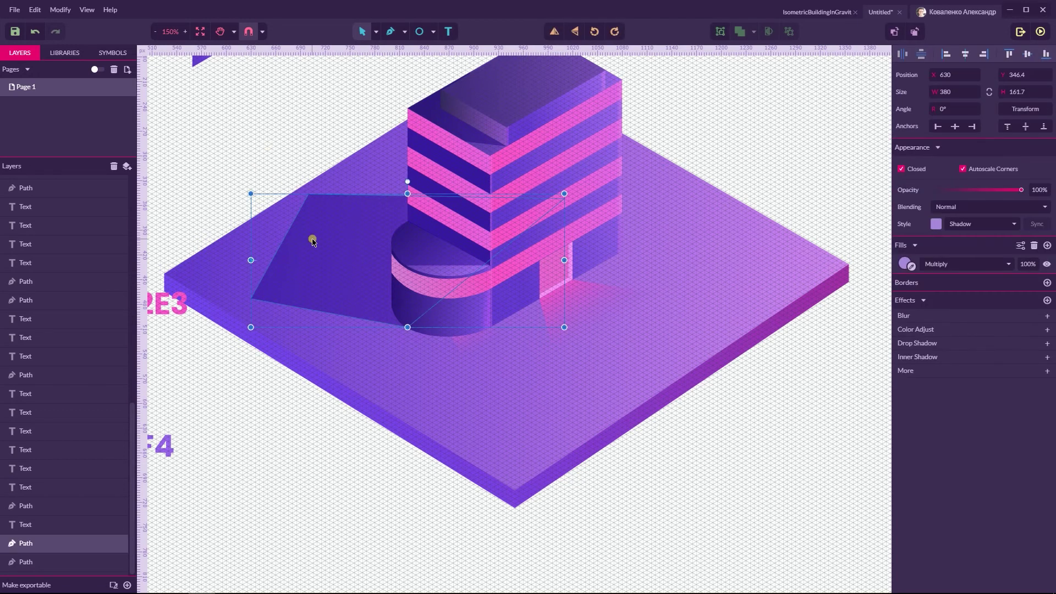
left_click(915, 373)
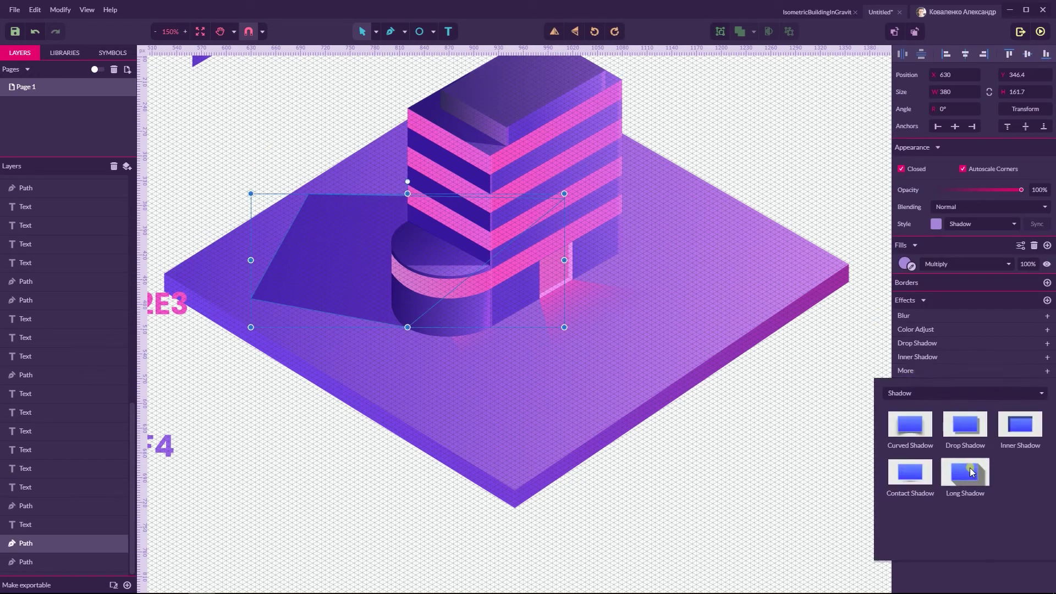
left_click(948, 394)
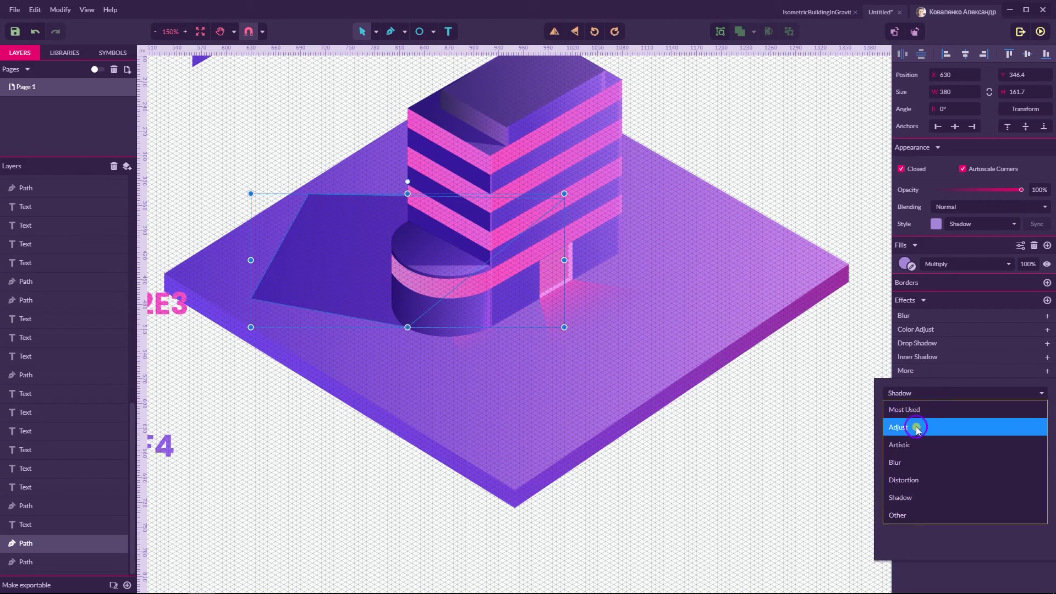
left_click(917, 426)
left_click(1028, 466)
key("ctrl+z")
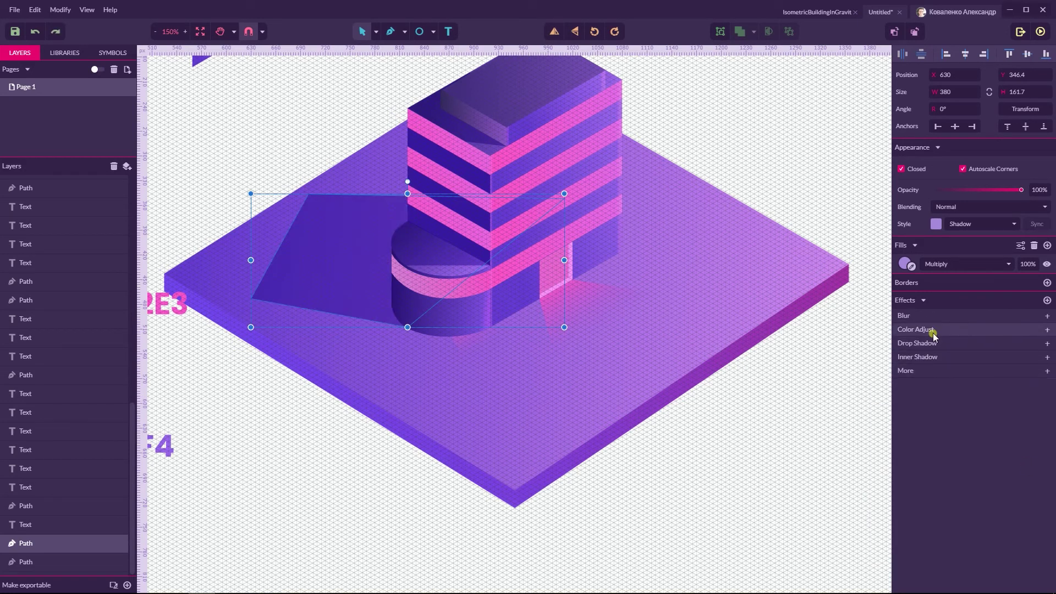
left_click(914, 372)
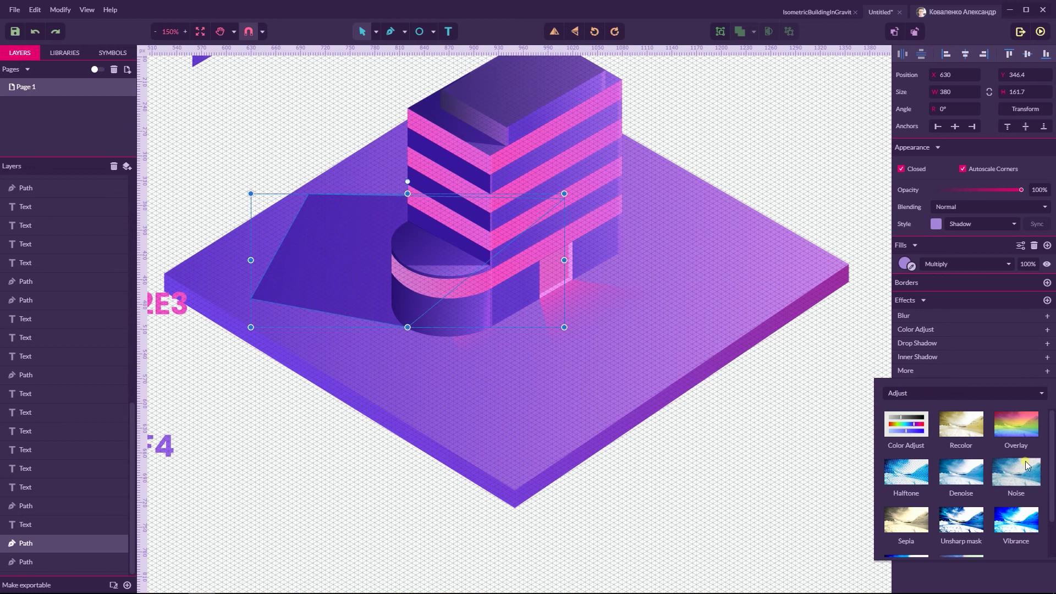
left_click(1029, 434)
left_click(1036, 339)
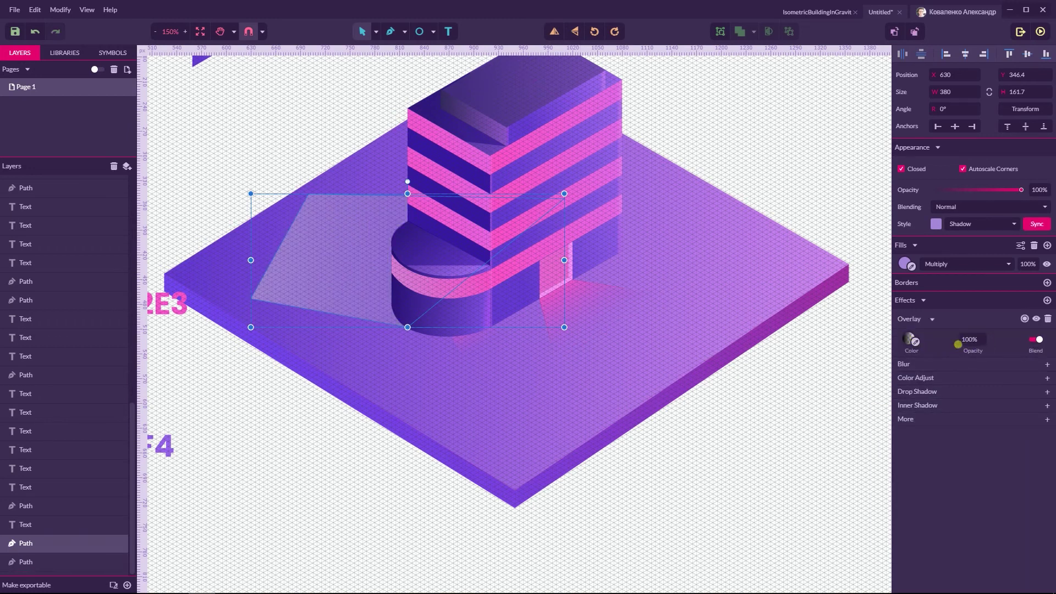
Reverse the Overlay effect's gradient and move its outer end inward within the ground shadow
left_click(911, 340)
left_click_drag(249, 260, 269, 262)
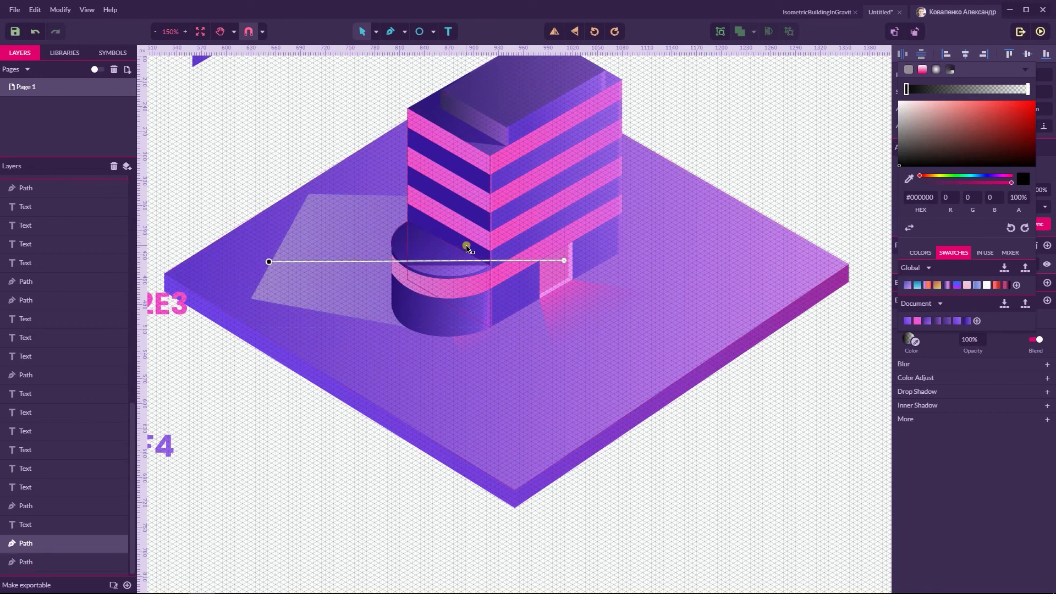
left_click(909, 230)
left_click_drag(270, 261, 293, 251)
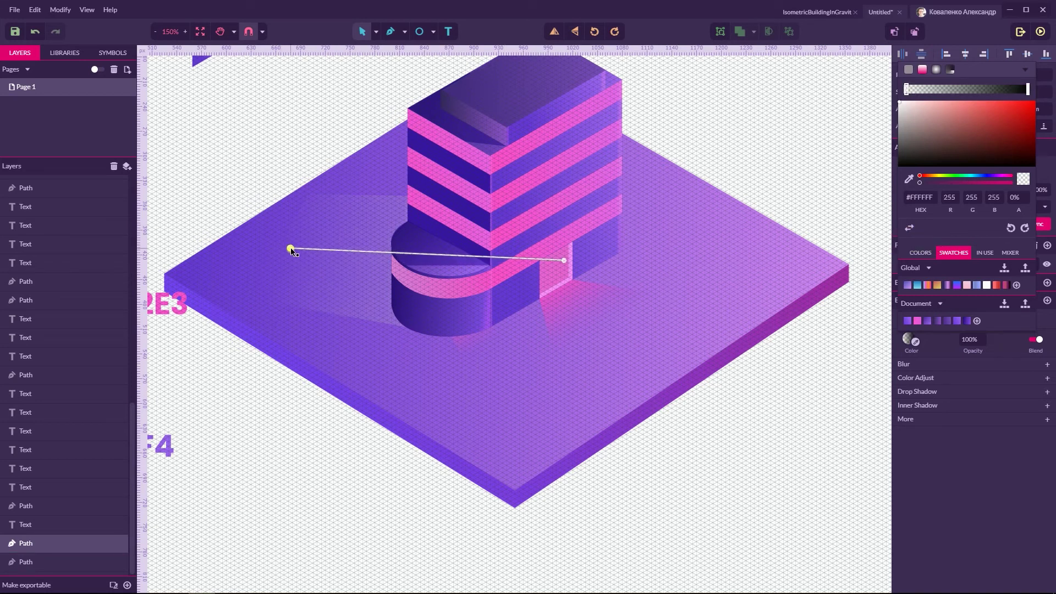
key("Escape")
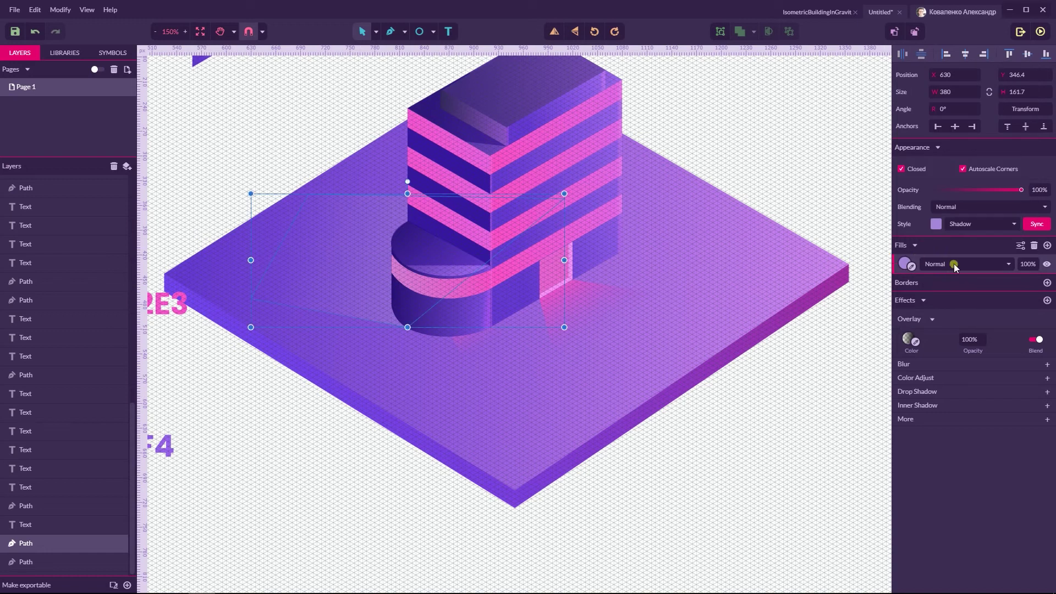
Set the ground shadow fill's blending to Multiply to test it with the Overlay effect
left_click(271, 144)
left_click(350, 235)
left_click(935, 264)
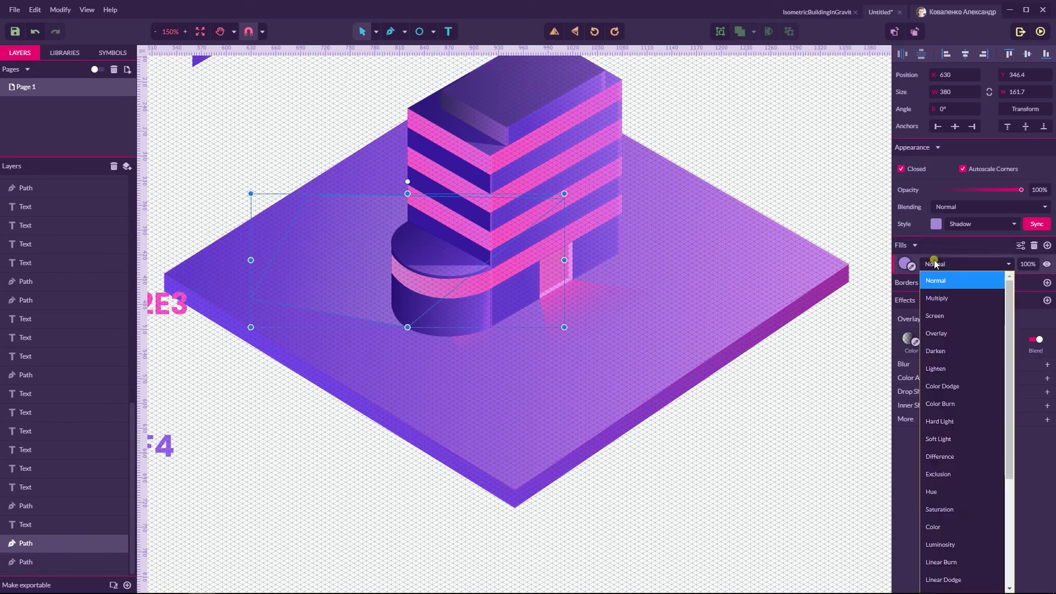
left_click(937, 298)
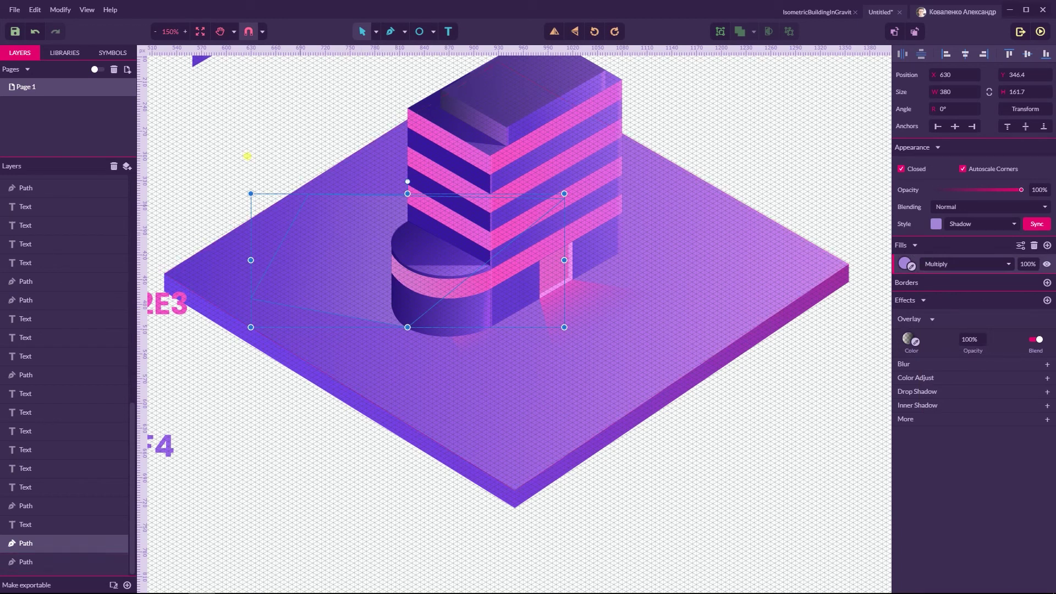
left_click(259, 171)
left_click(349, 235)
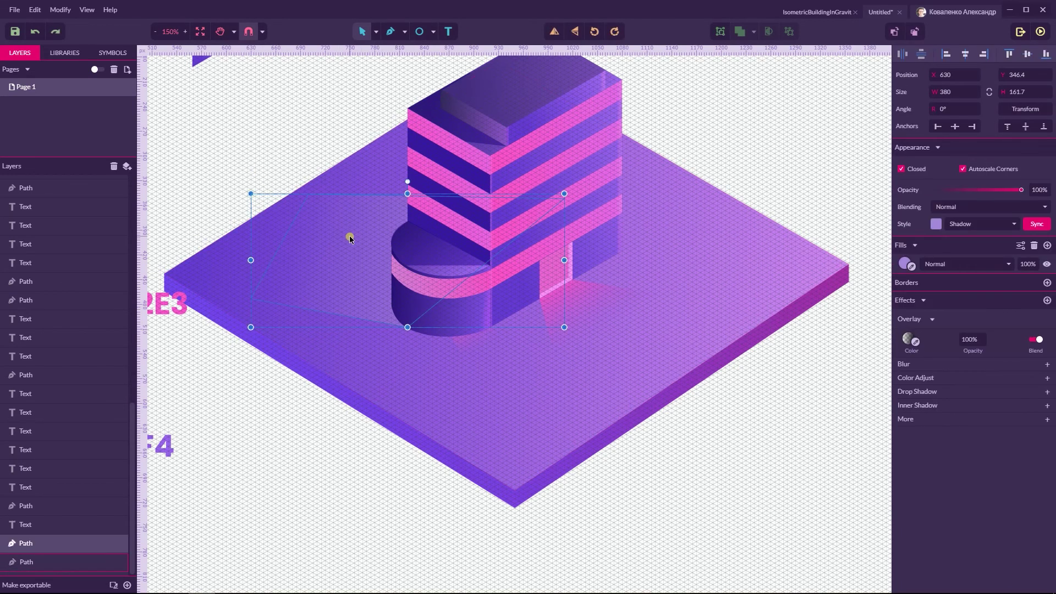
left_click(284, 139)
left_click(351, 241)
left_click(339, 237)
left_click(339, 236)
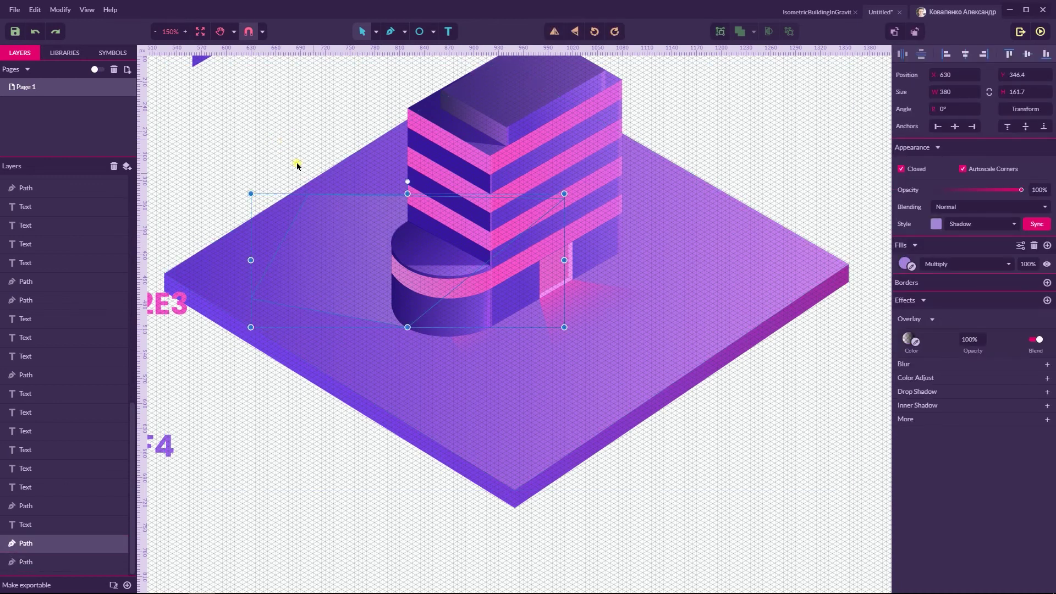
Undo the Overlay effect and its adjustments, and leave the ground shadow selected
key("ctrl+z")
key("z")
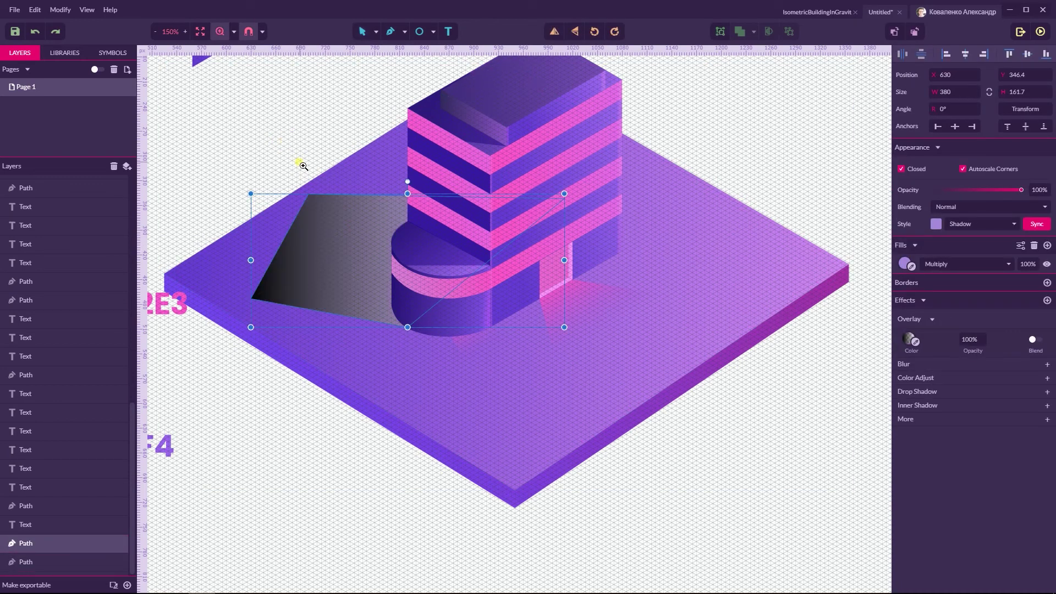
key("ctrl+z")
left_click(301, 161)
left_click(328, 225)
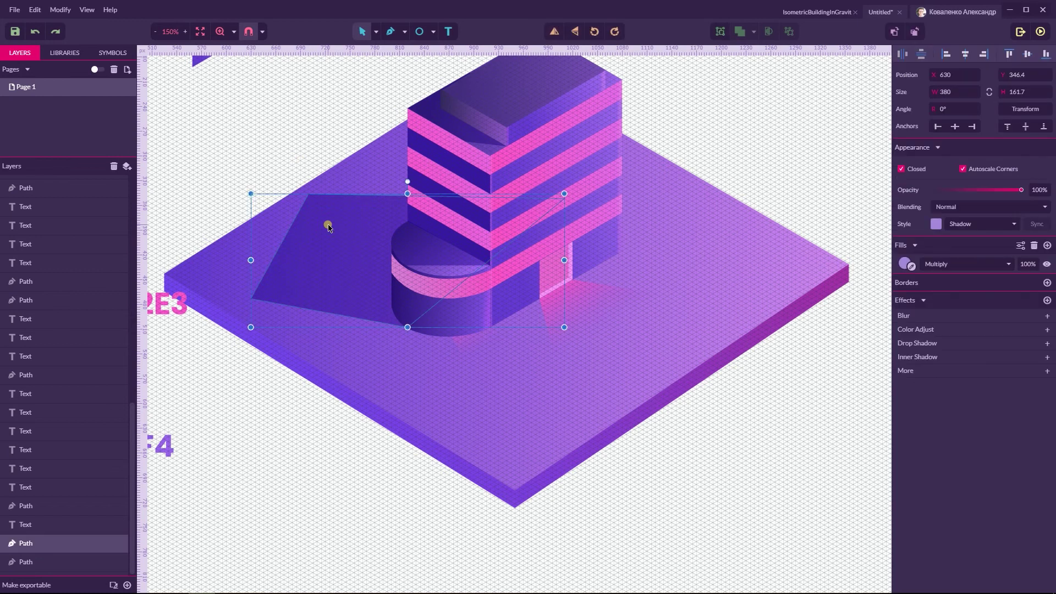
Give the ground shadow a linear gradient fill from #A585D9 to #000000, with the outer end shifted slightly toward the building
left_click(906, 265)
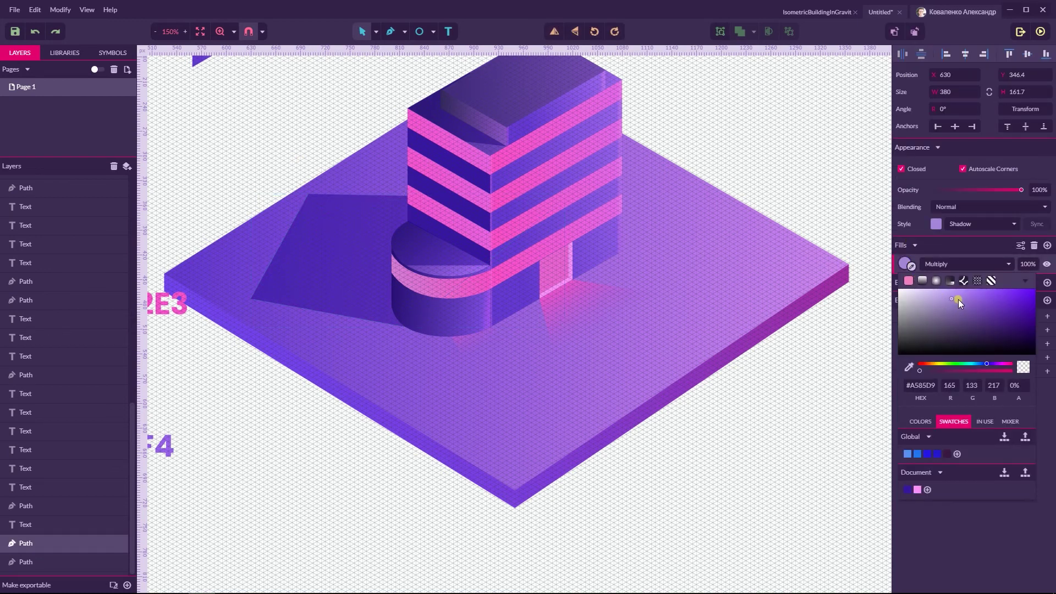
left_click(924, 281)
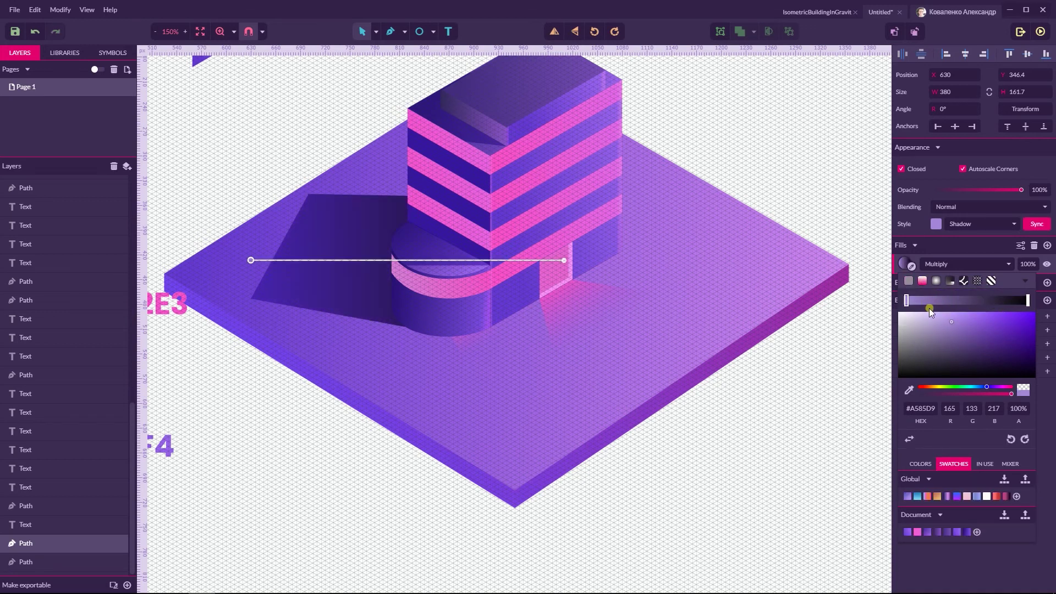
left_click(910, 440)
left_click_drag(250, 260, 266, 260)
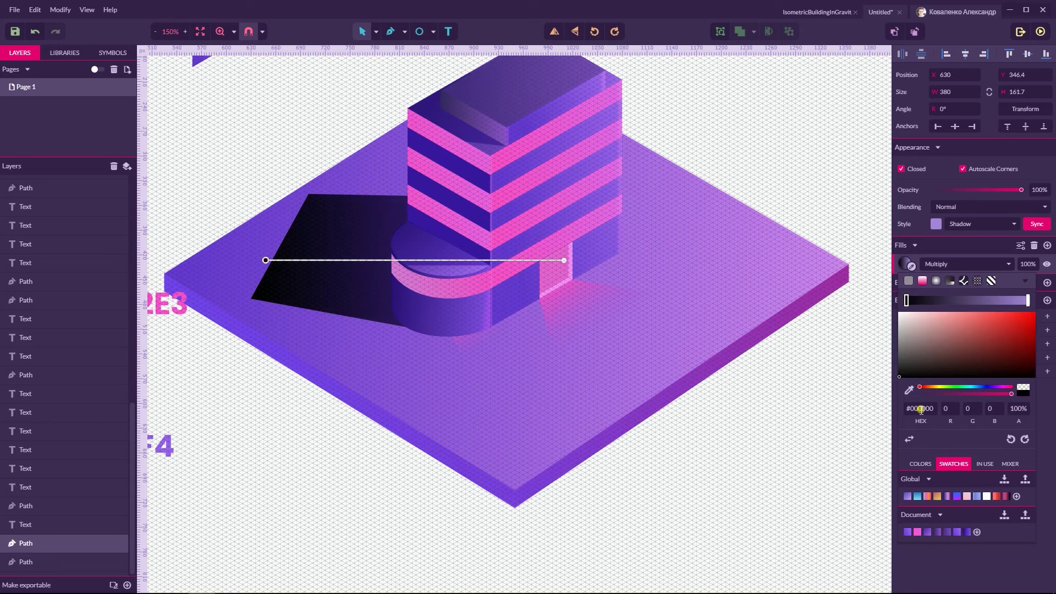
left_click(910, 440)
left_click(1026, 300)
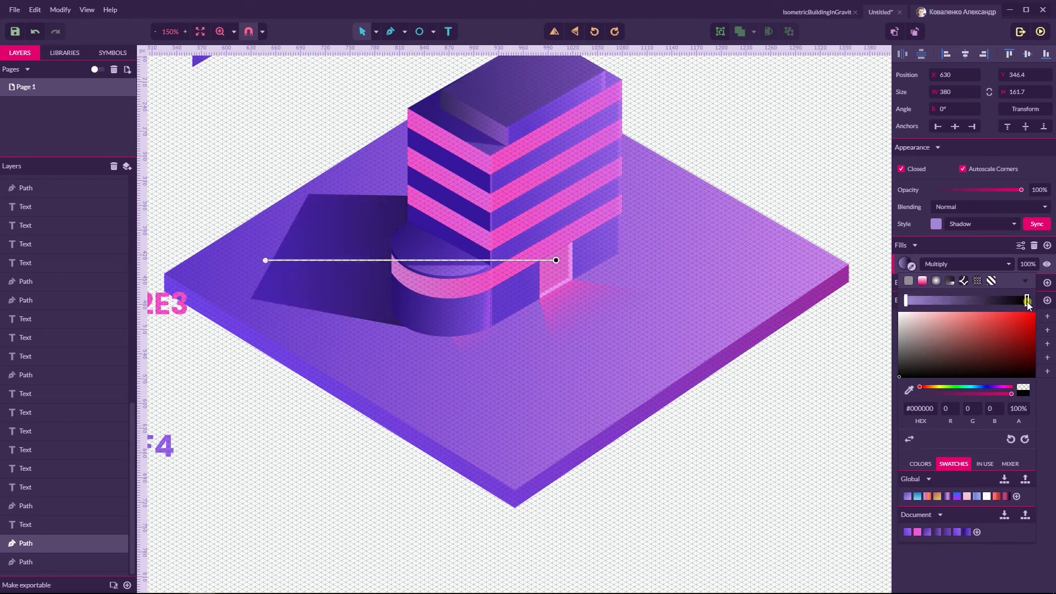
Recolour the gradient stop nearest the building to the greyish purple #6A6277
left_click(936, 348)
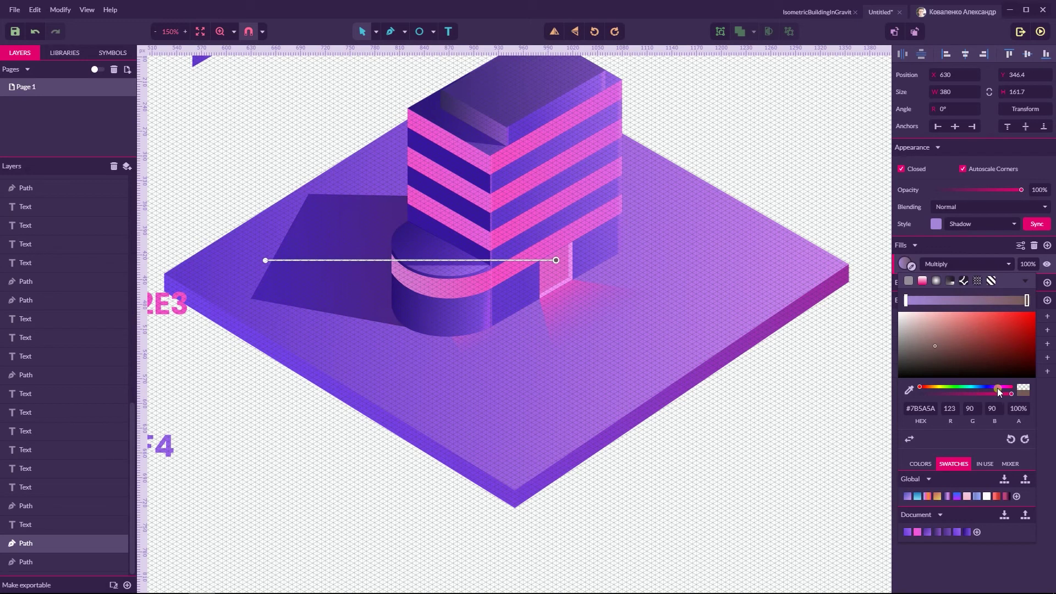
left_click_drag(937, 346, 923, 348)
left_click_drag(976, 388, 987, 387)
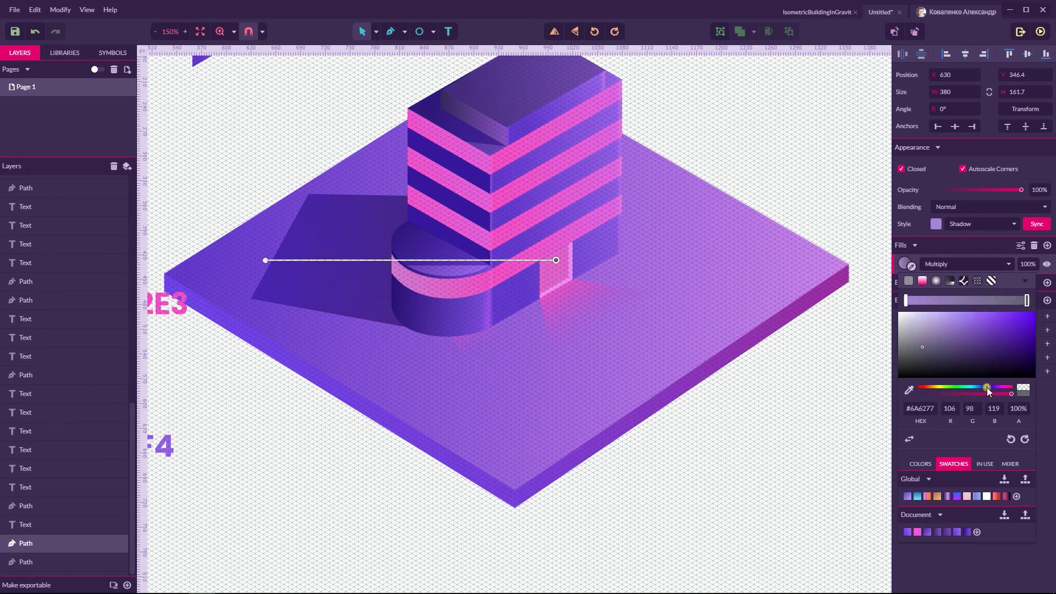
Fade out the ground shadow by setting the outer #A585D9 gradient stop to 0% opacity, and deselect the shape
left_click(269, 259)
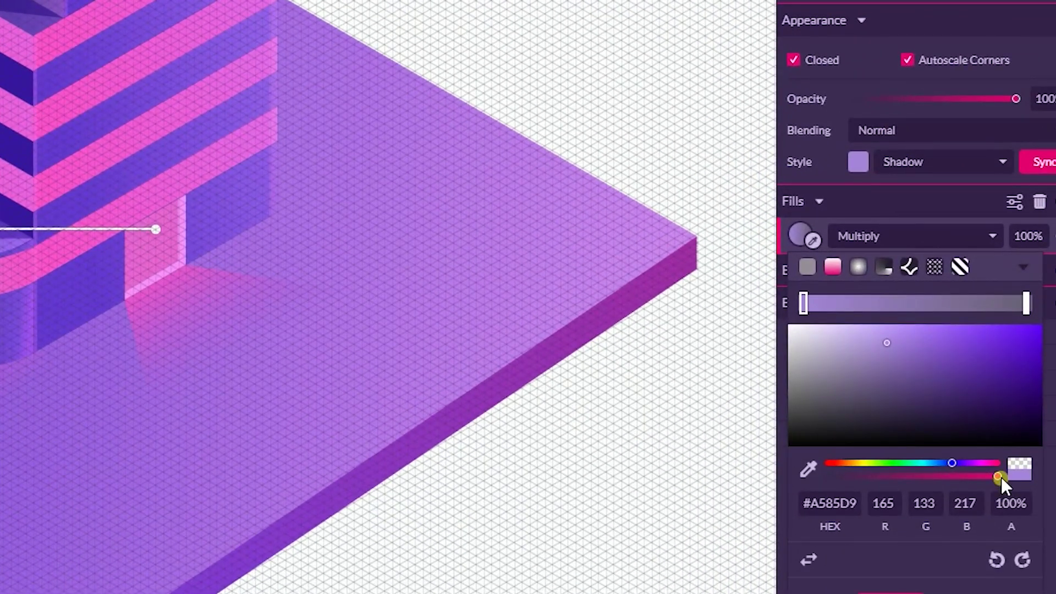
left_click_drag(1001, 477, 797, 482)
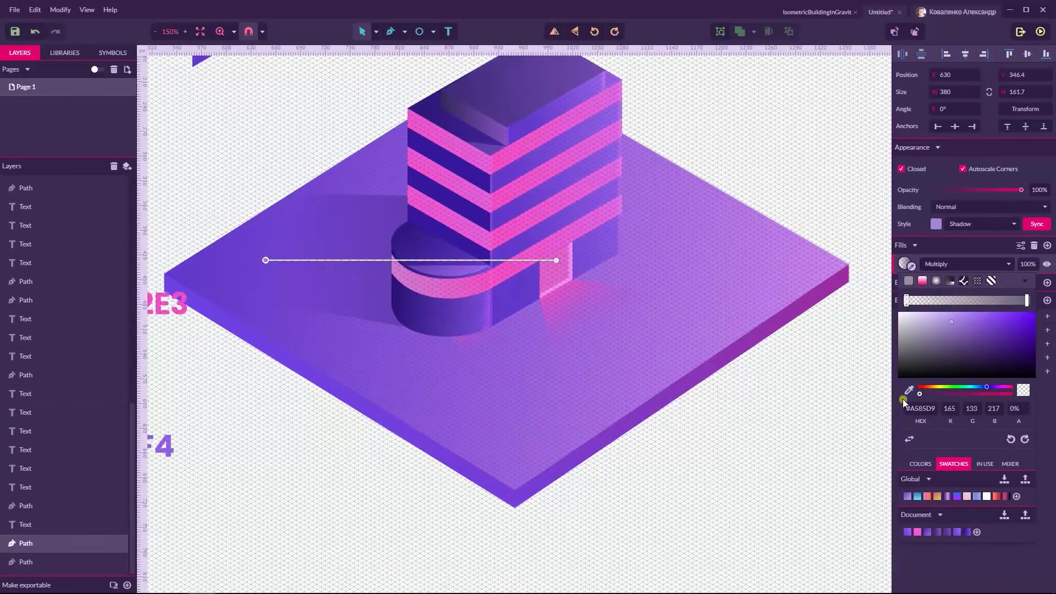
left_click(648, 496)
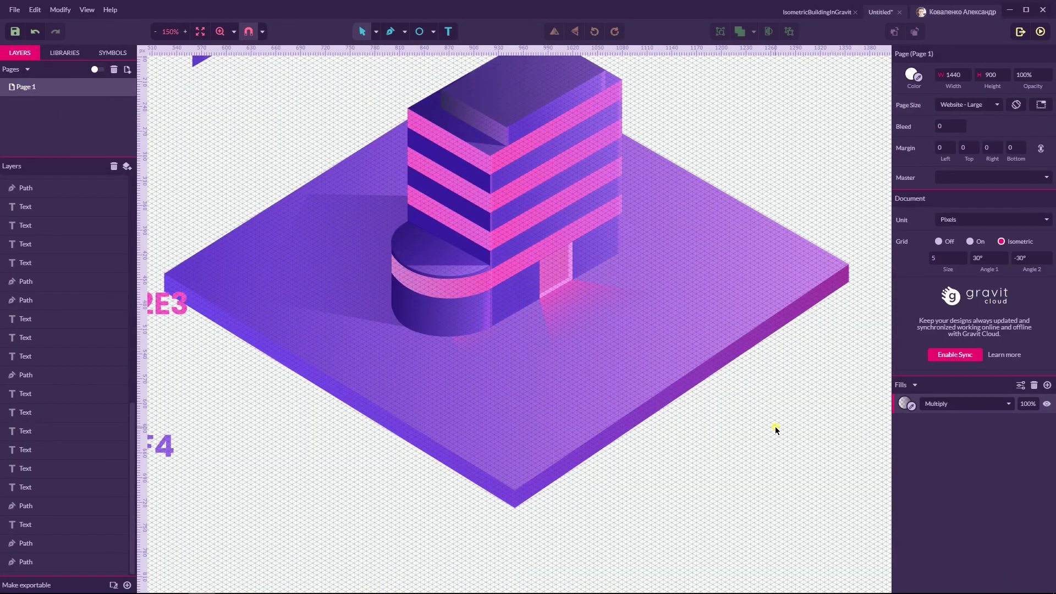
Delete the leftover purple shadow shape lying on the empty page above the building
key("ctrl+minus")
key("ctrl+minus")
key("ctrl+plus")
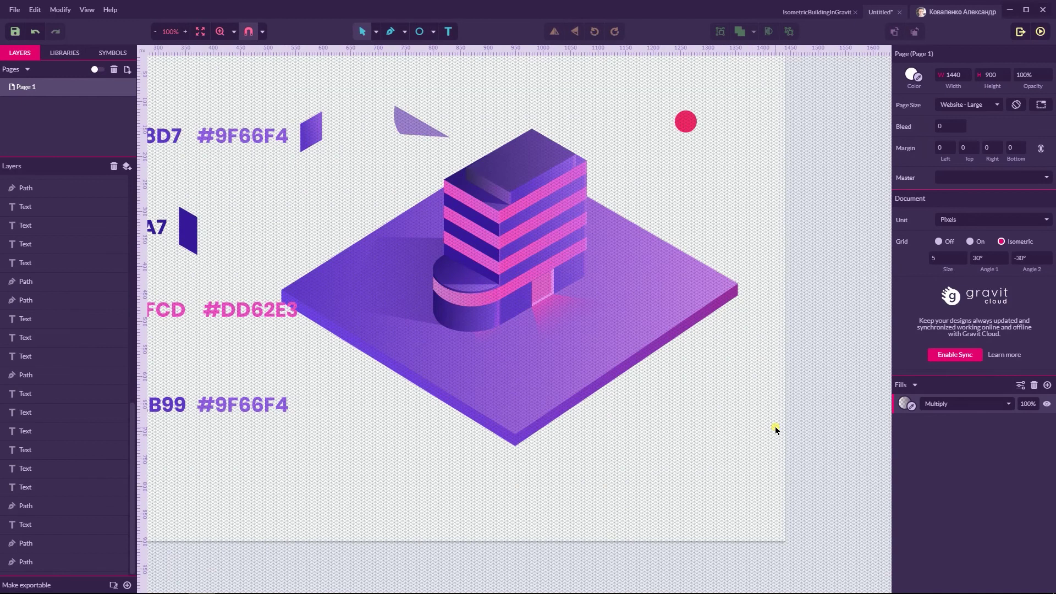
left_click(410, 127)
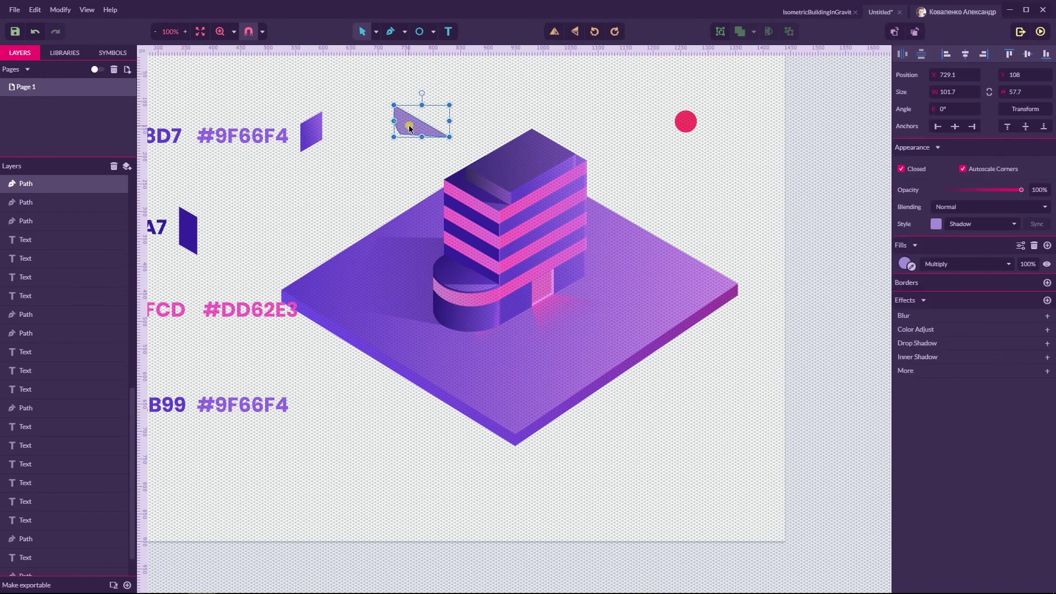
key("Delete")
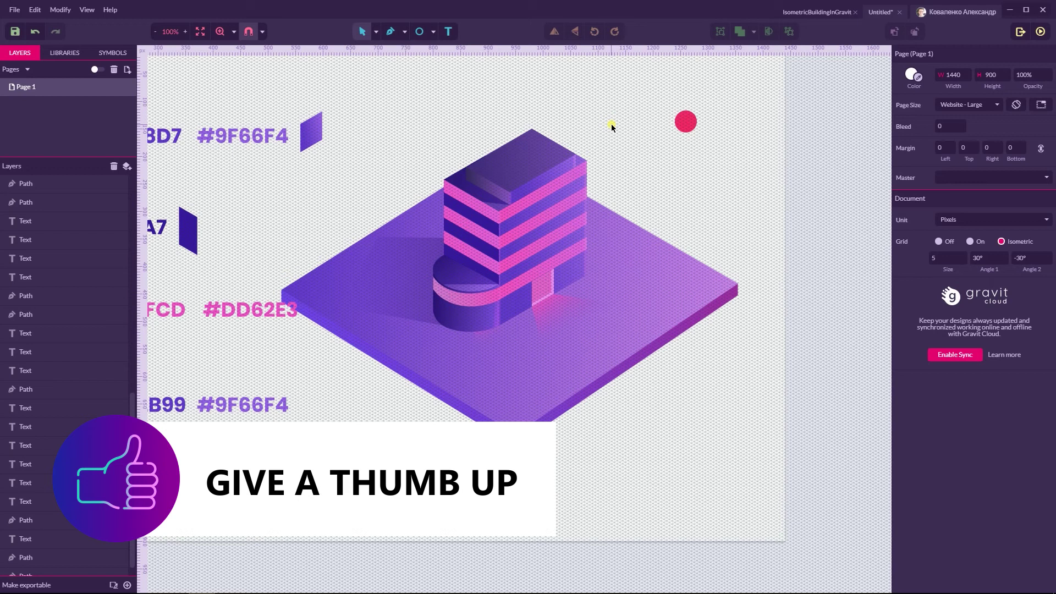
Compare the roof and facade of the IsometricBuildingInGravit reference with the building in the Untitled document
left_click(818, 12)
left_click(548, 194)
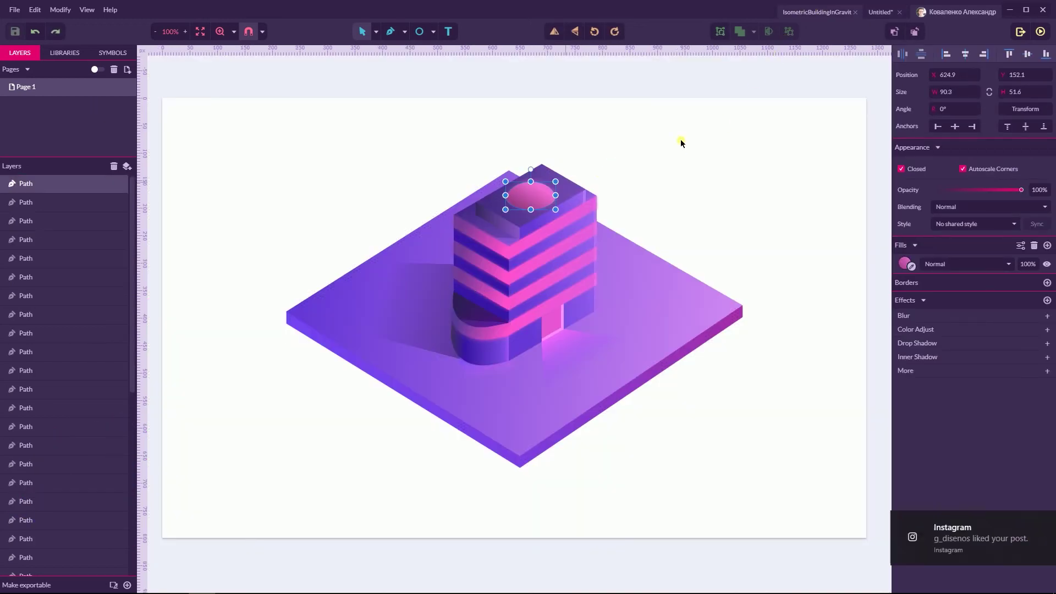
left_click(1040, 520)
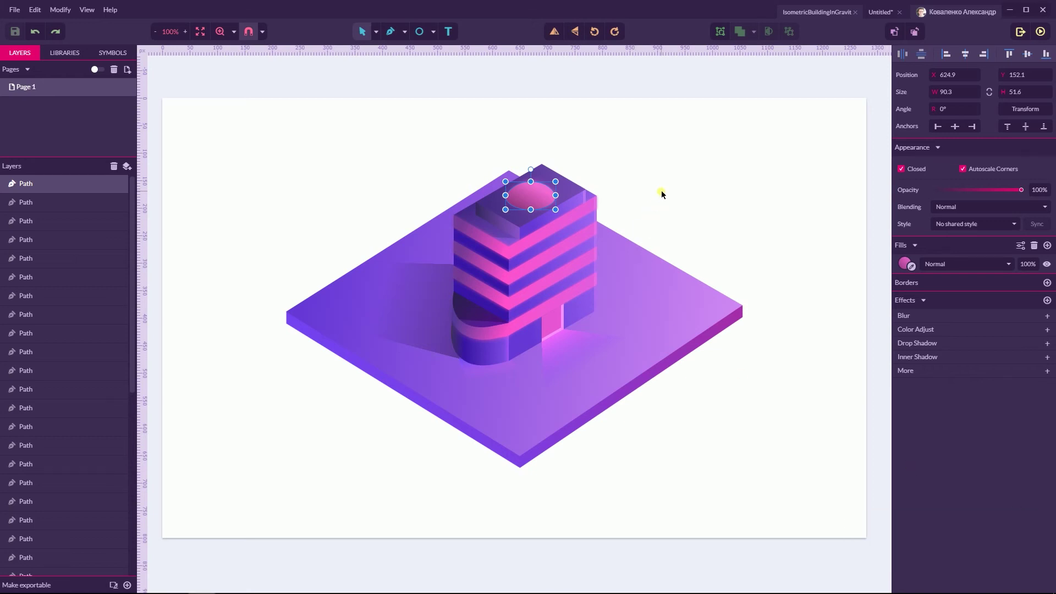
left_click(868, 10)
left_click(549, 220)
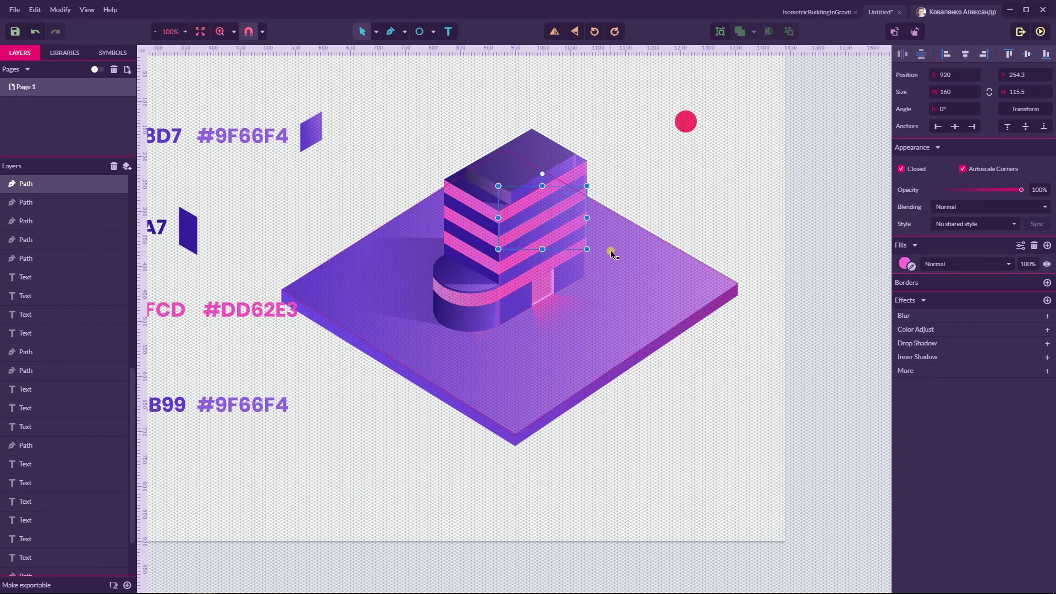
Try moving the pink roof ellipse off the reference building, undo the move, and return to the Untitled document
left_click(794, 13)
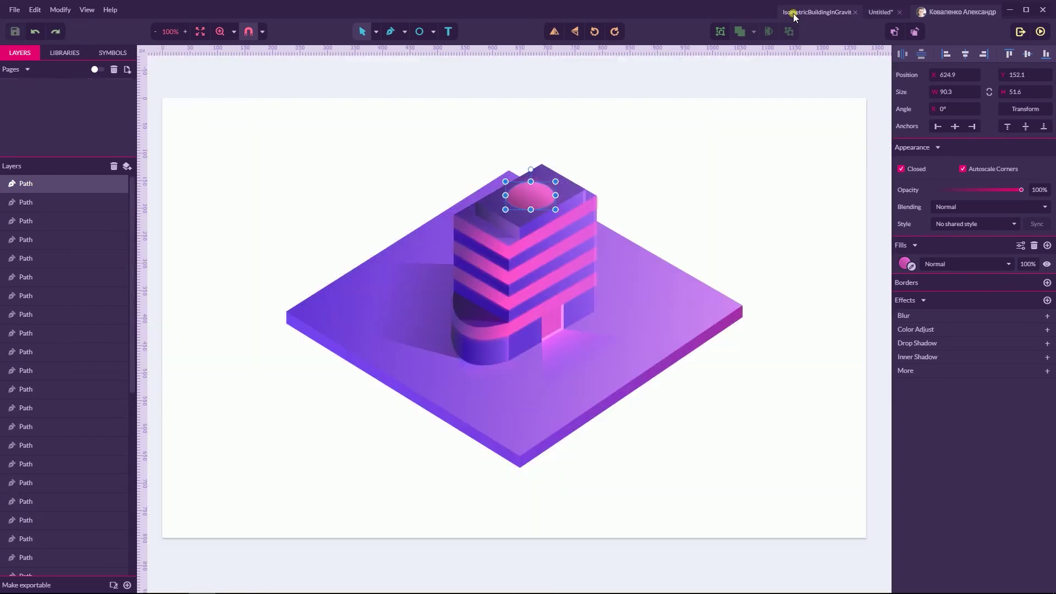
left_click_drag(537, 192, 626, 126)
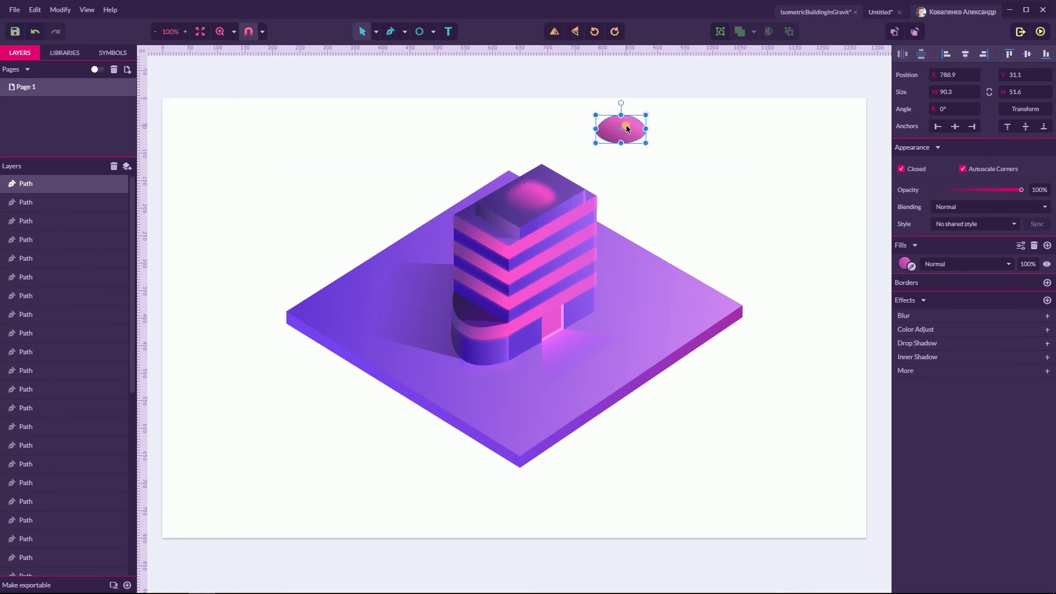
key("ctrl+z")
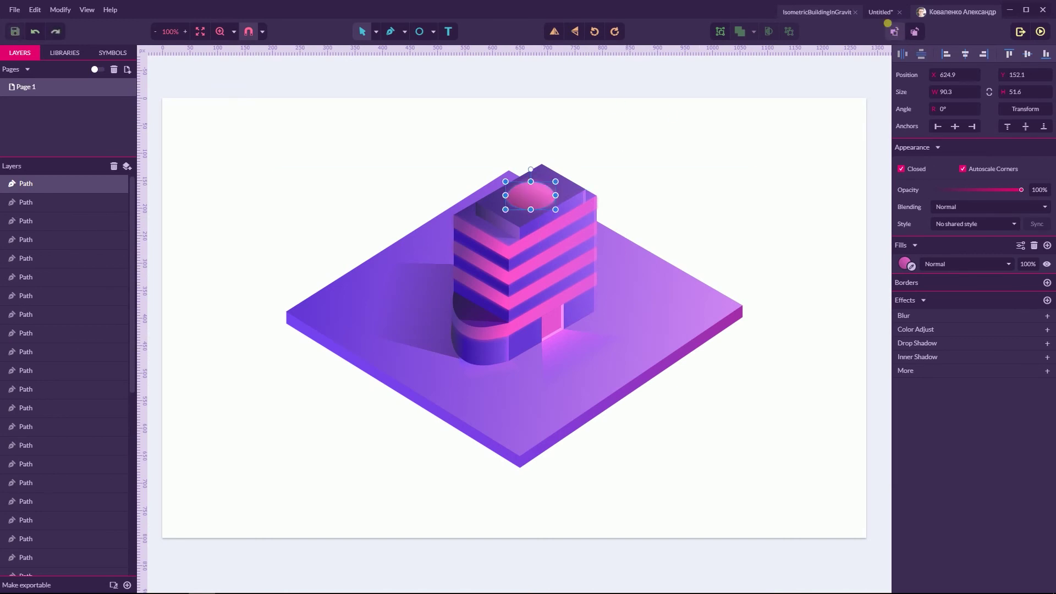
left_click(881, 12)
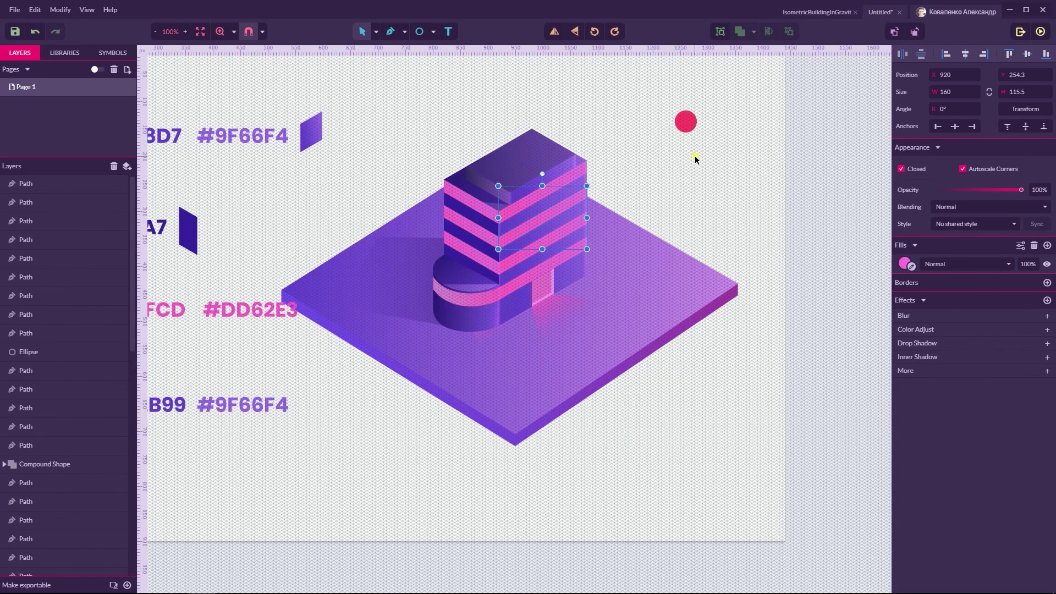
Draw a pink ellipse about 65 × 36.1 px on the building's roof
key("ctrl+plus")
key("ctrl+plus")
key("ctrl+plus")
key("space")
left_click_drag(669, 169, 677, 351)
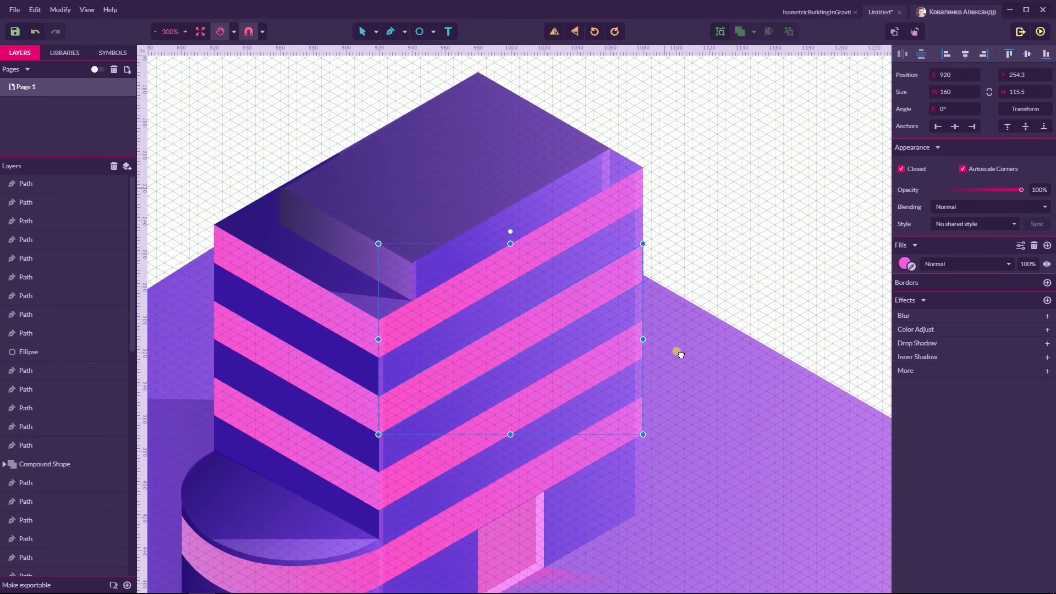
left_click(434, 32)
left_click(448, 76)
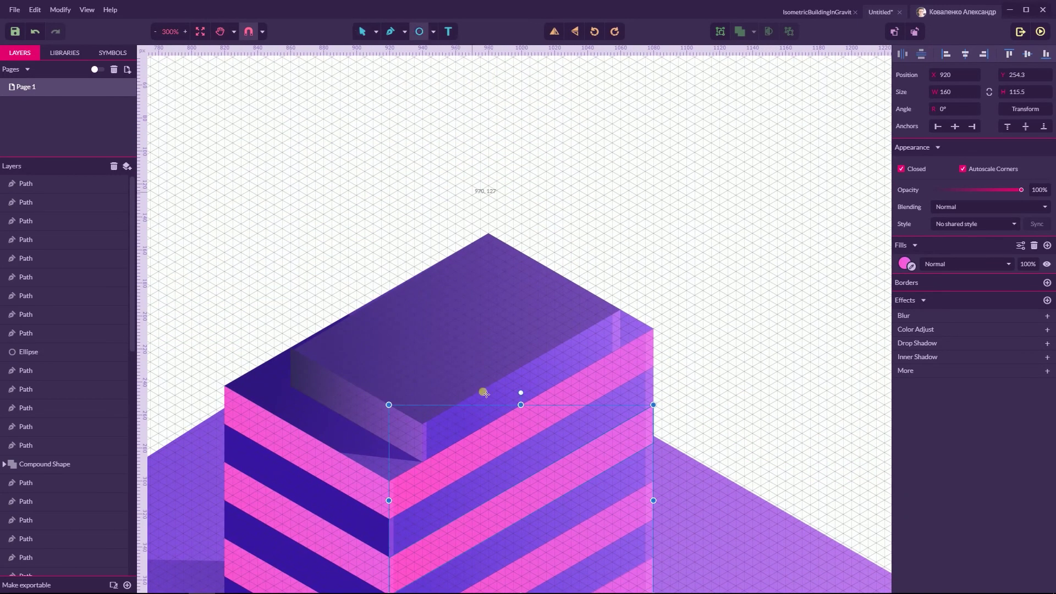
left_click_drag(415, 298, 522, 359)
Enlarge the roof ellipse to about 80 × 44.5 px and position it at about X 925, Y 182.7
left_click(376, 31)
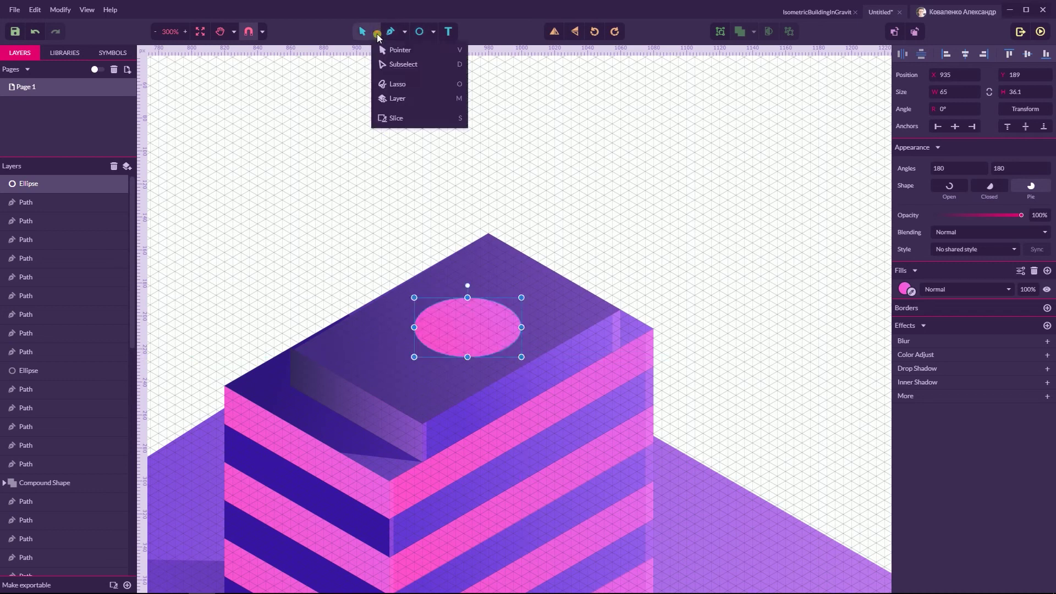
left_click(398, 50)
left_click(444, 325)
left_click_drag(444, 326, 454, 333)
left_click_drag(518, 289, 526, 282)
left_click_drag(476, 312, 477, 315)
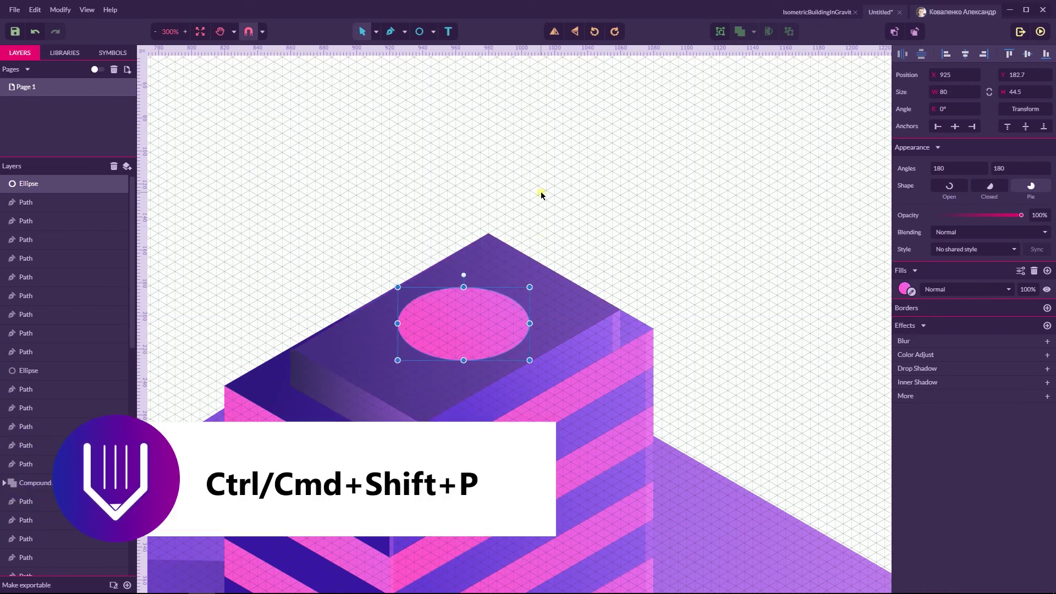
Convert the roof ellipse to a path and raise its top node to about Y 170.3 to form a dome
key("ctrl+shift+p")
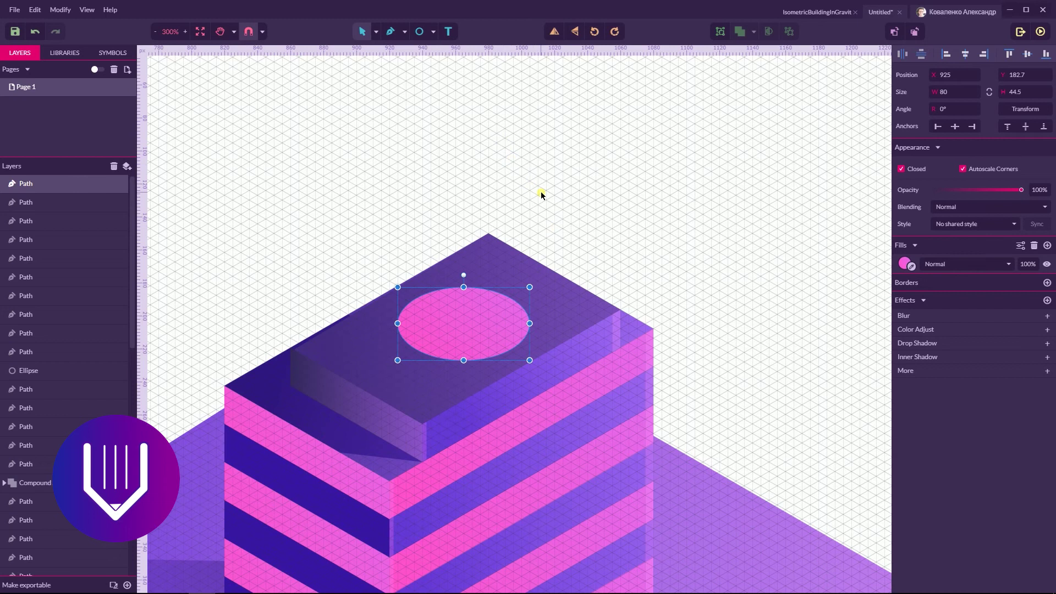
left_click(405, 32)
left_click(377, 31)
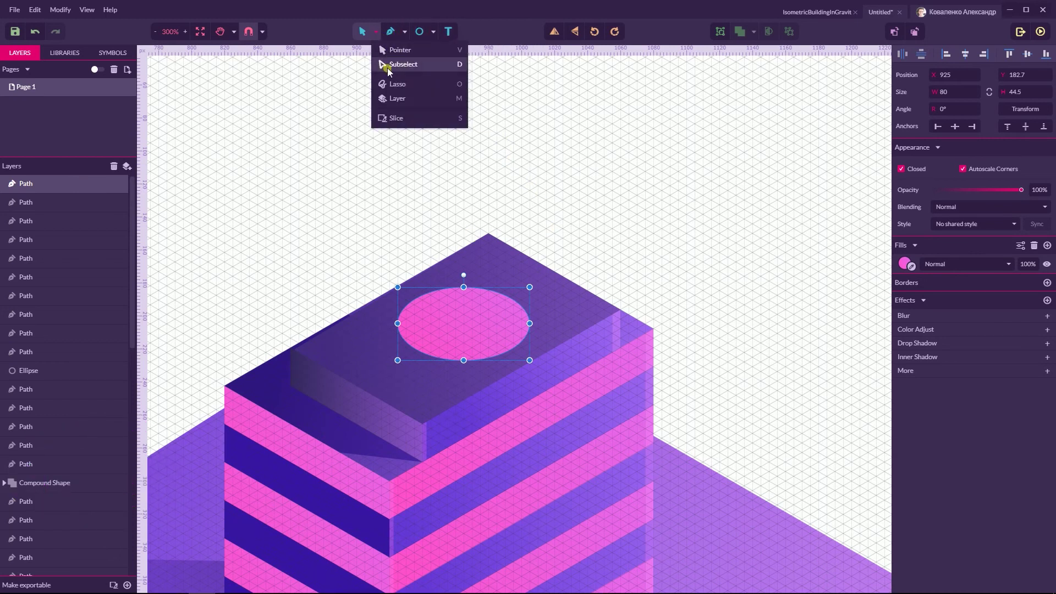
left_click(402, 64)
left_click(464, 287)
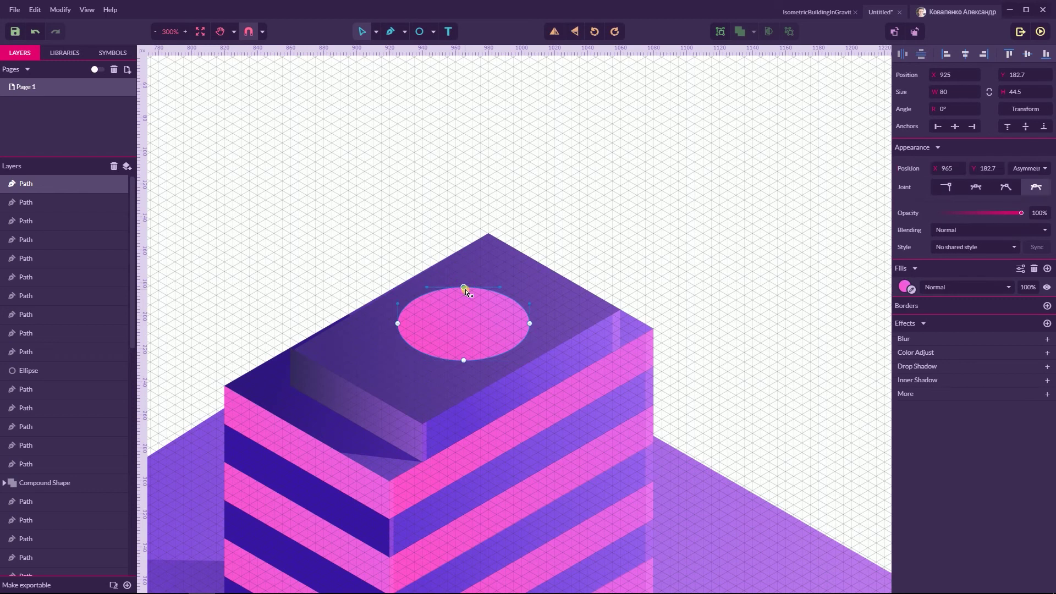
left_click_drag(465, 290, 470, 268)
Try lowering the dome's two side nodes, undo that, and move its top node down to about Y 176.1
left_click(397, 325)
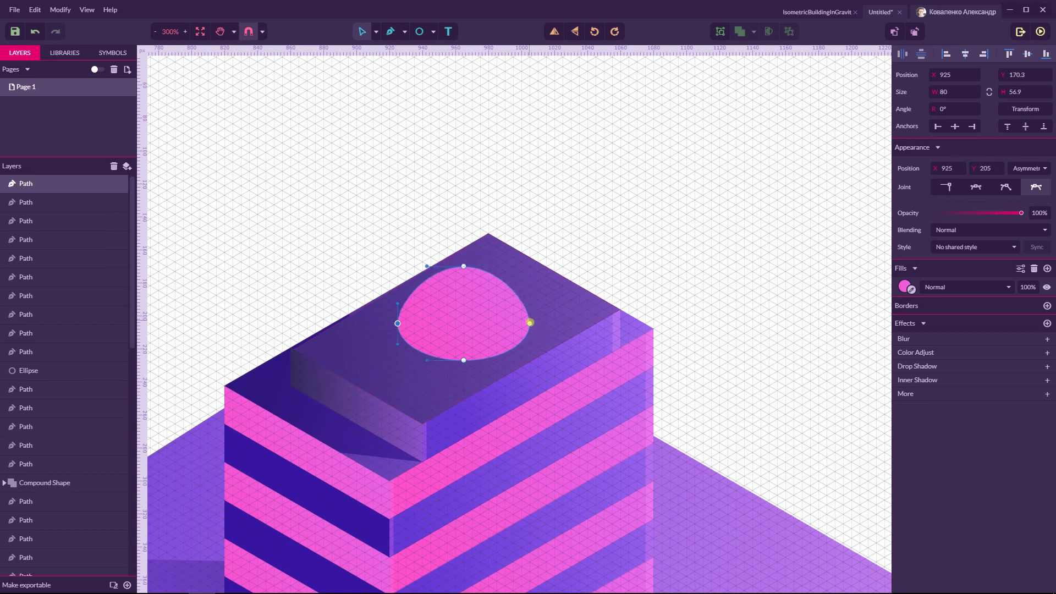
left_click_drag(531, 324, 531, 333)
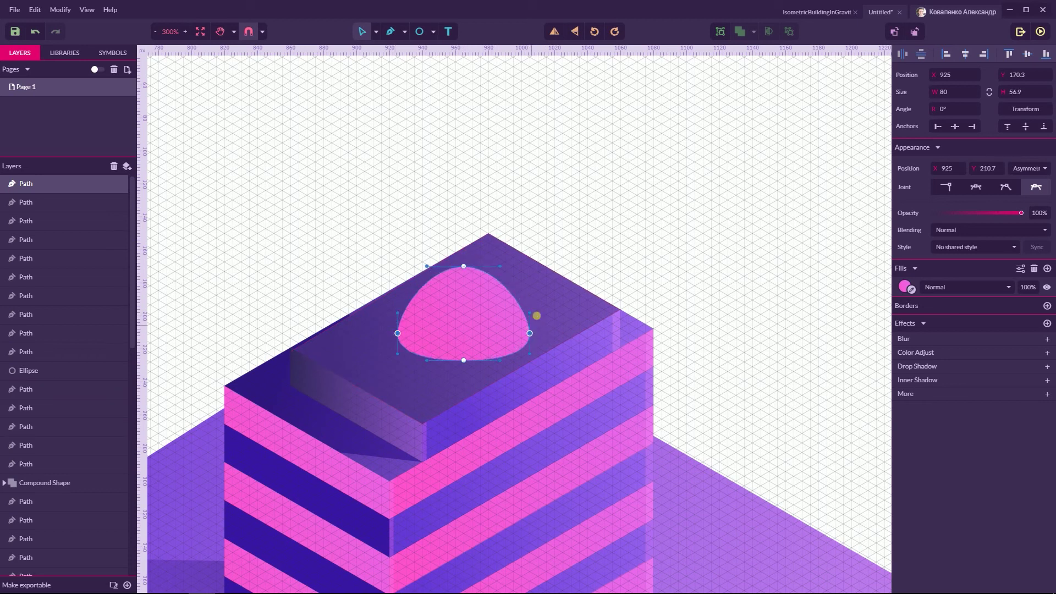
key("ctrl+z")
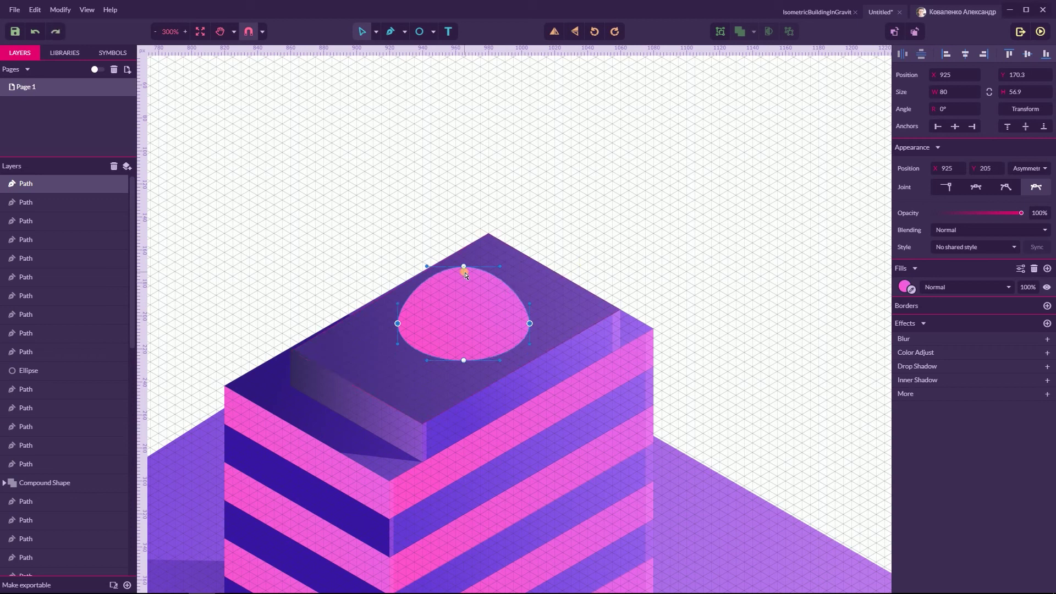
left_click_drag(467, 269, 465, 277)
left_click(537, 188)
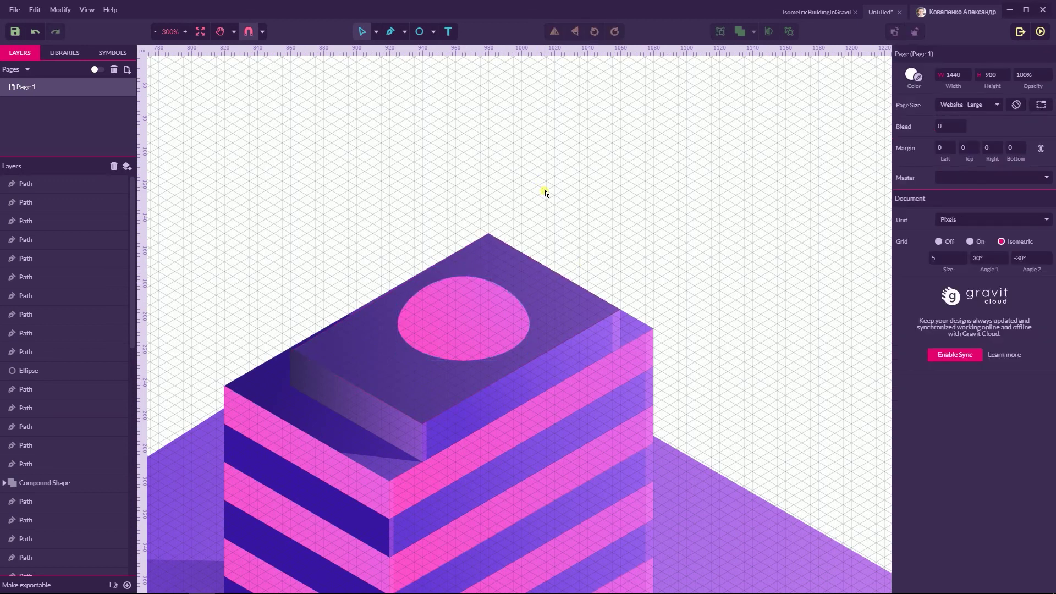
Try lengthening both curve handles of the dome's top node, undo both changes, and deselect the path
left_click(464, 278)
left_click(464, 276)
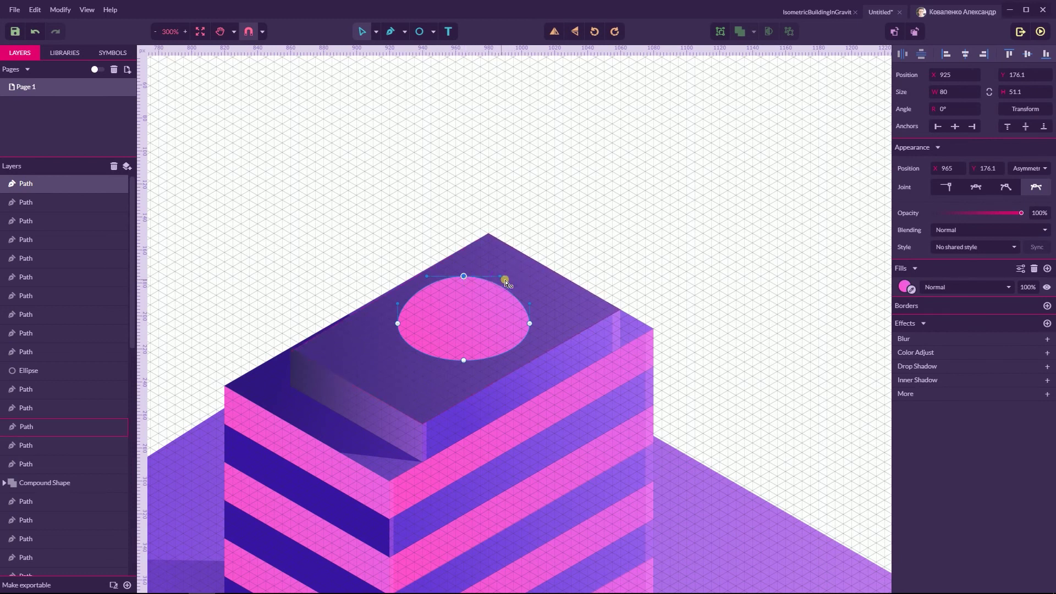
mouse_move(500, 276)
left_mouse_down()
mouse_move(516, 276)
mouse_move(494, 276)
left_mouse_up()
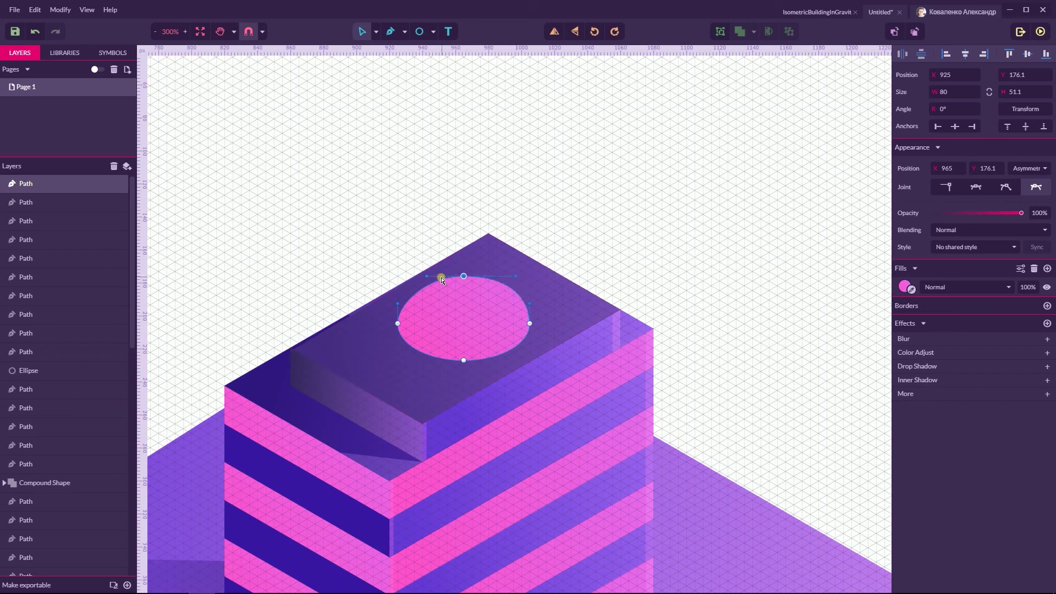
left_click_drag(427, 277, 413, 278)
key("ctrl+z")
key("ctrl+z")
left_click(574, 206)
Copy the shaded pink dome from the IsometricBuildingInGravit document into the Untitled document and place it on the empty area above the roof
left_click(377, 31)
left_click(383, 52)
left_click(493, 323)
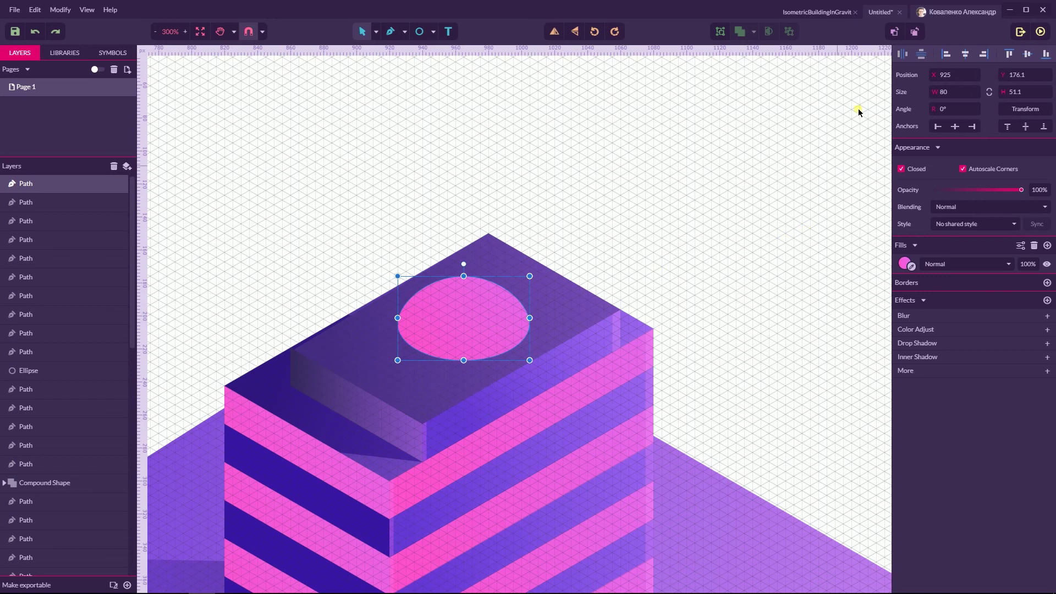
left_click(820, 11)
left_click_drag(562, 196, 654, 152)
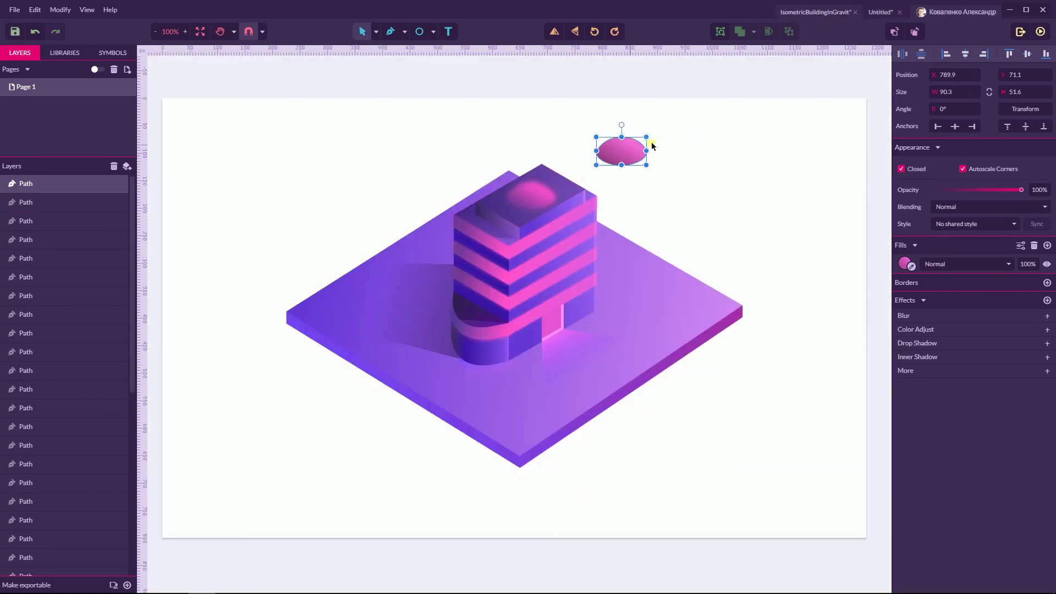
left_click(873, 12)
key("ctrl+v")
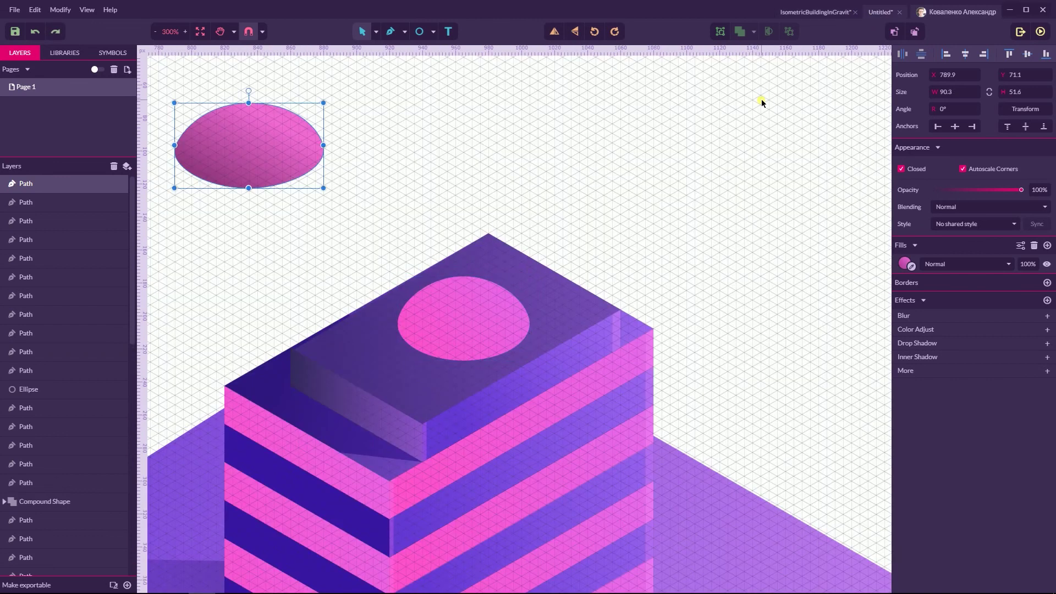
left_click_drag(247, 167, 570, 165)
Save the copied dome's pink gradient as a document swatch and apply it to the dome on the roof
left_click(452, 315)
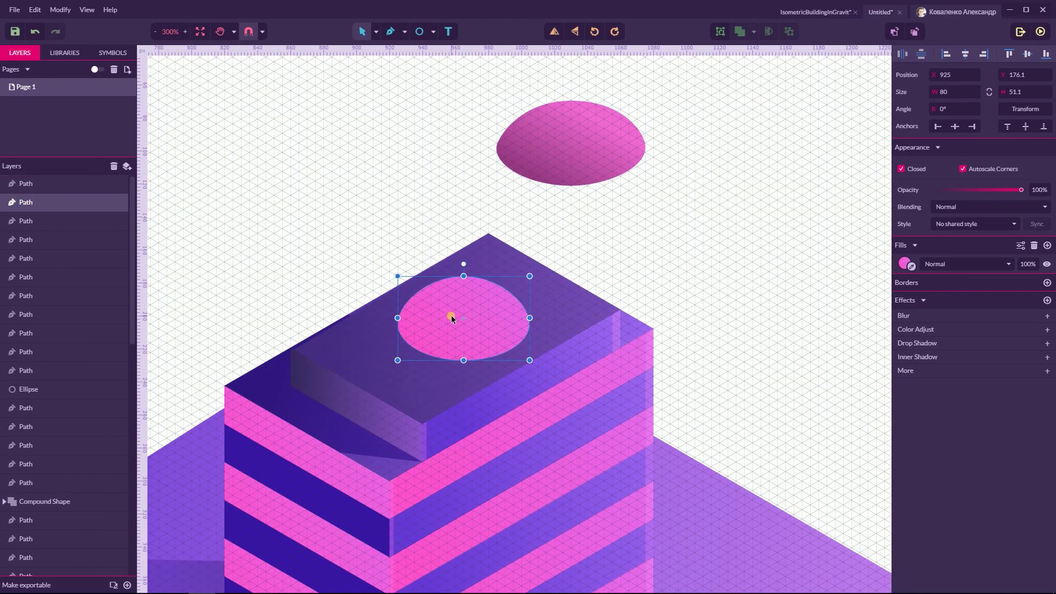
left_click(605, 138)
left_click(905, 263)
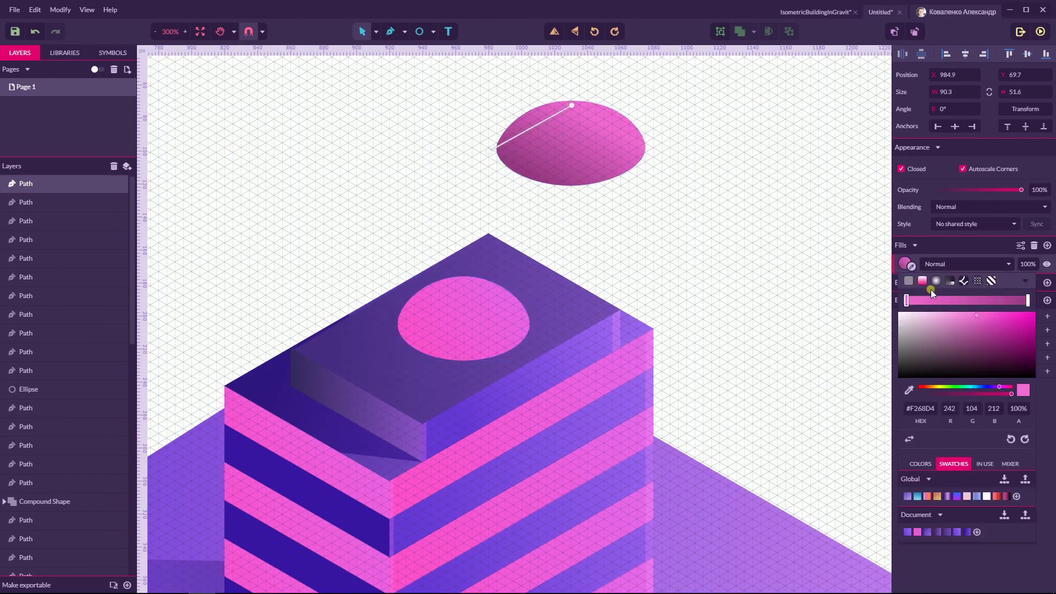
left_click(978, 531)
left_click(479, 307)
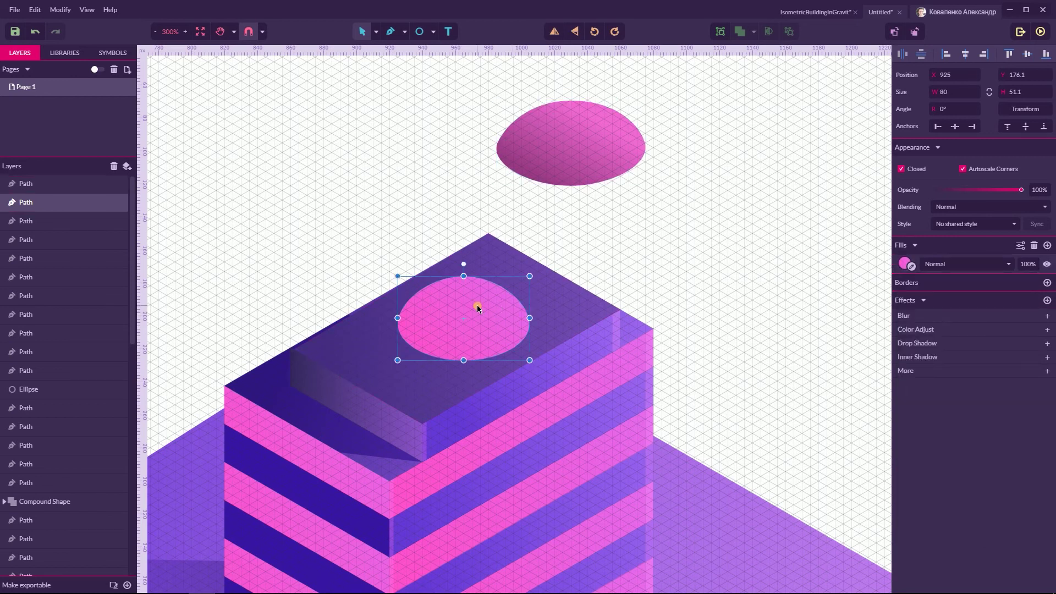
left_click(904, 264)
left_click(978, 532)
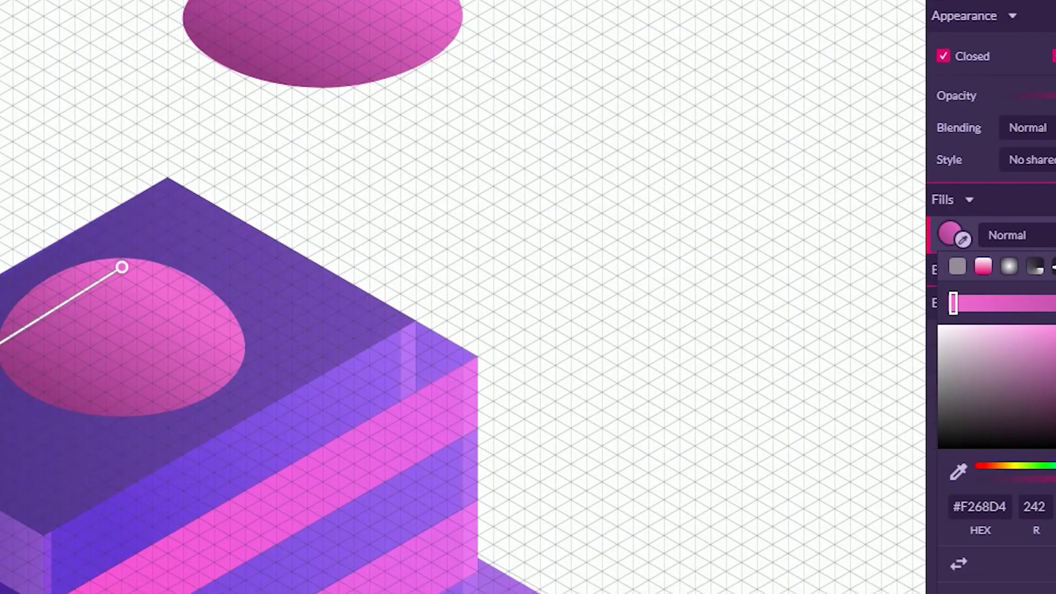
Shift the dark #973983 endpoint of the roof dome's gradient slightly upward to adjust the shading angle
left_click(1055, 303)
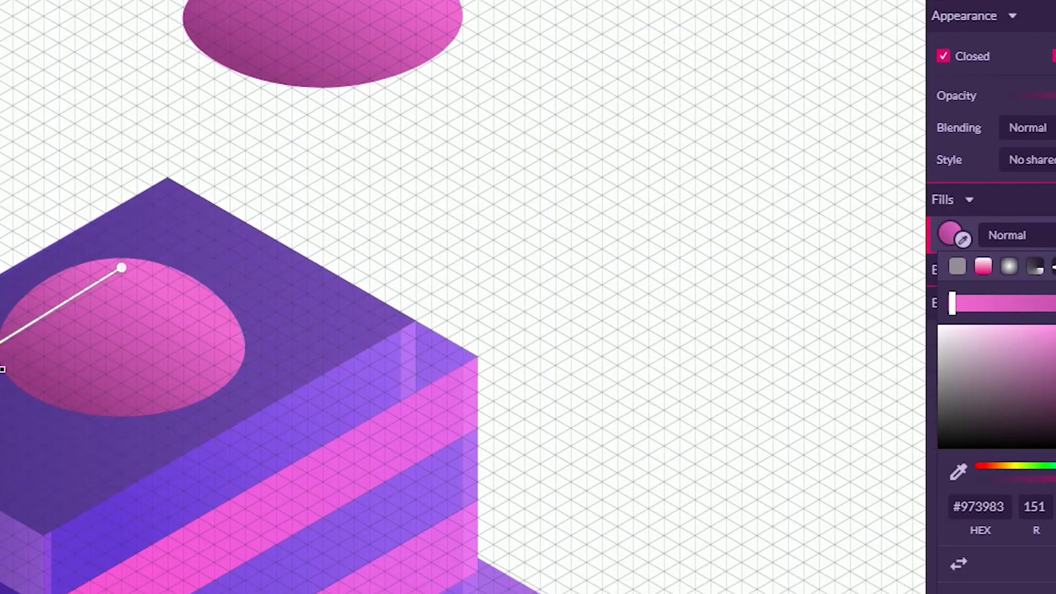
left_click_drag(2, 368, 2, 350)
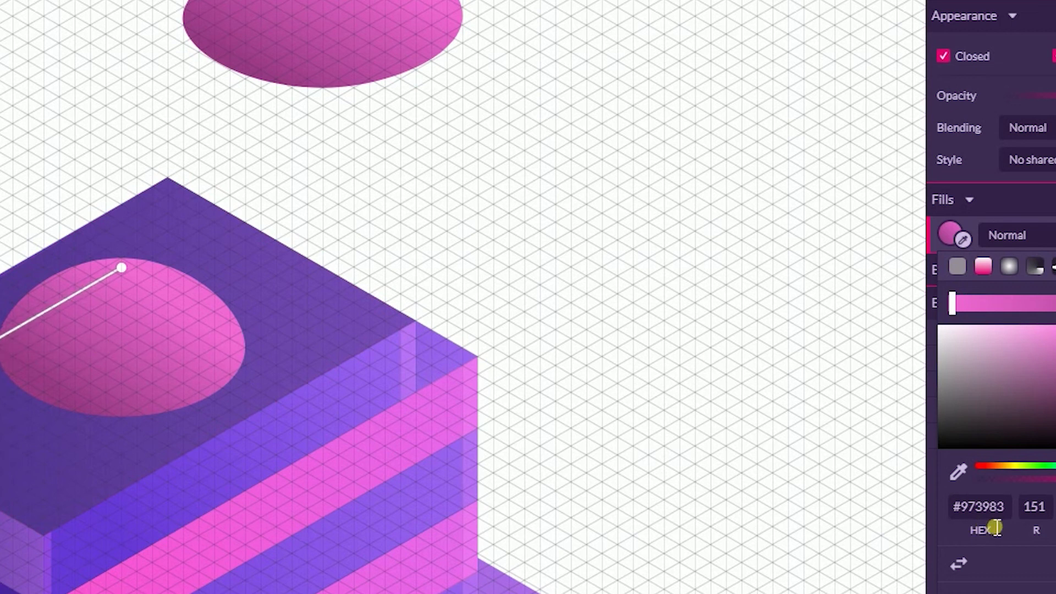
left_click(122, 268)
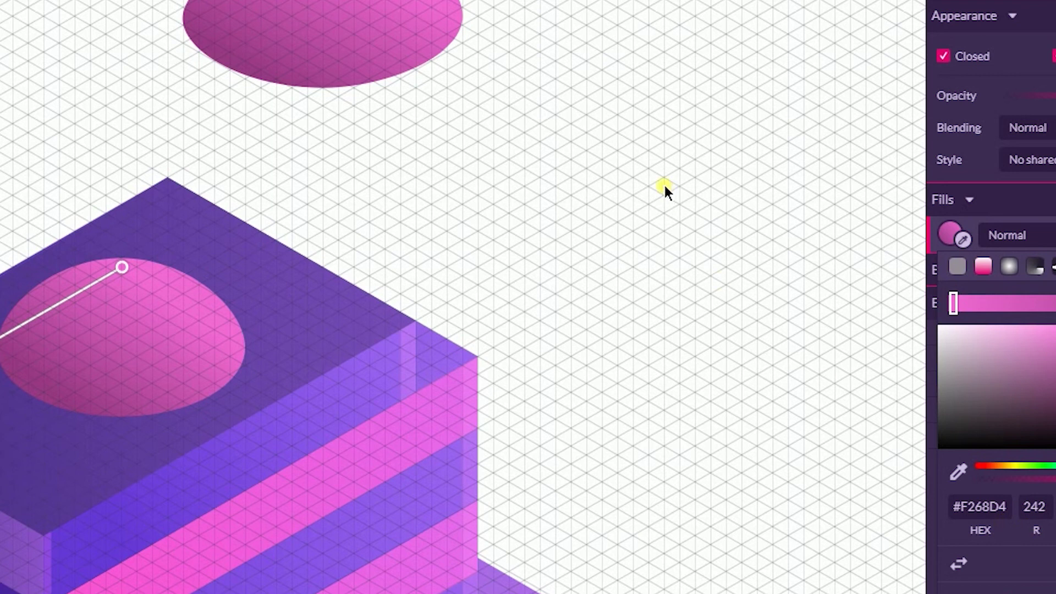
Delete the copied reference dome above the building
left_click_drag(434, 1, 202, 72)
key("Delete")
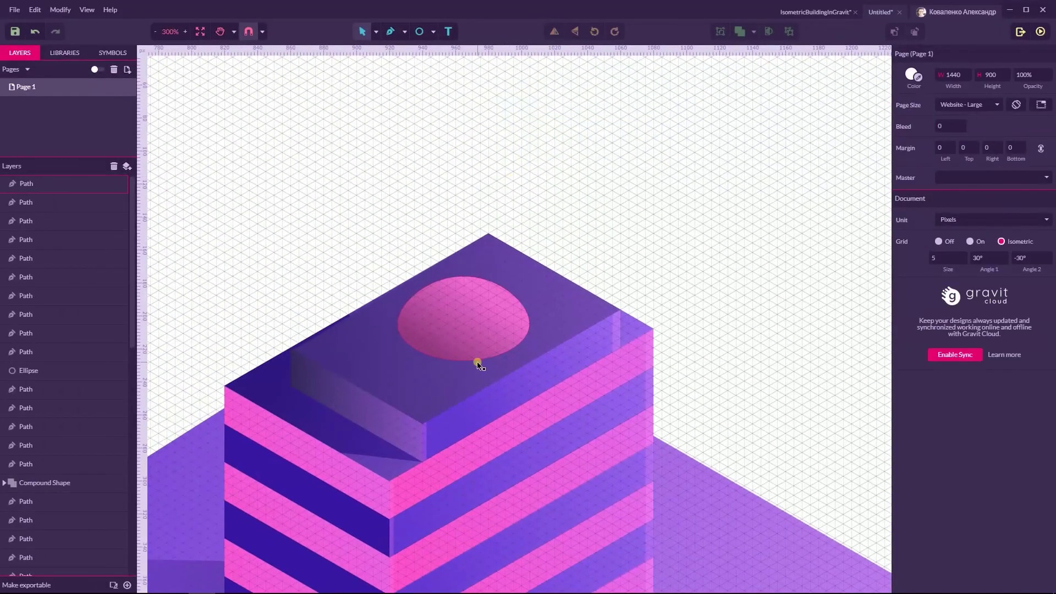
Duplicate the roof dome in place and give the lower copy a blur with radius 8.2 as a glow
left_click(477, 301)
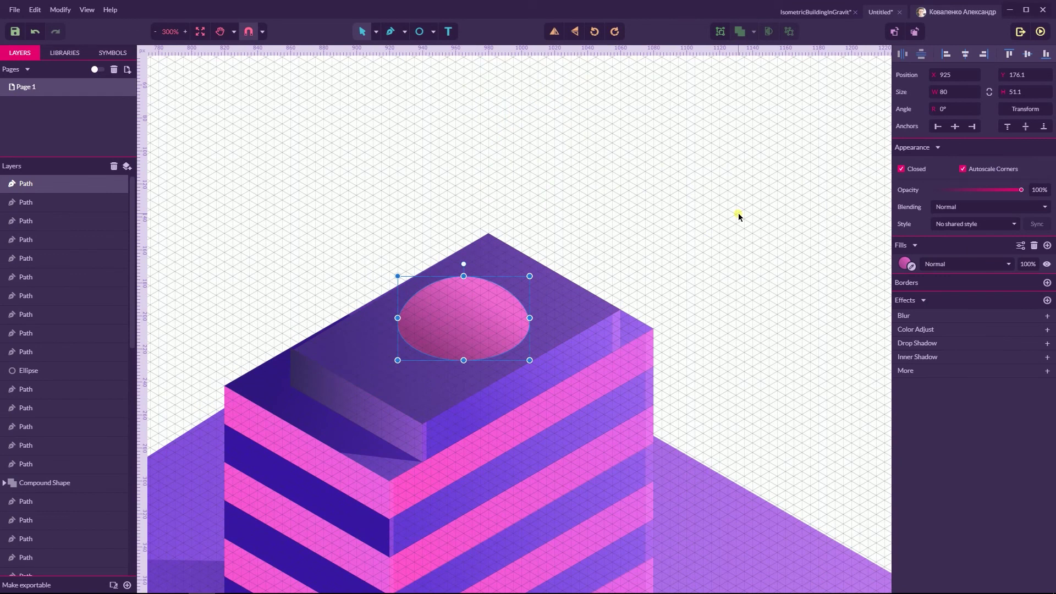
key("ctrl+d")
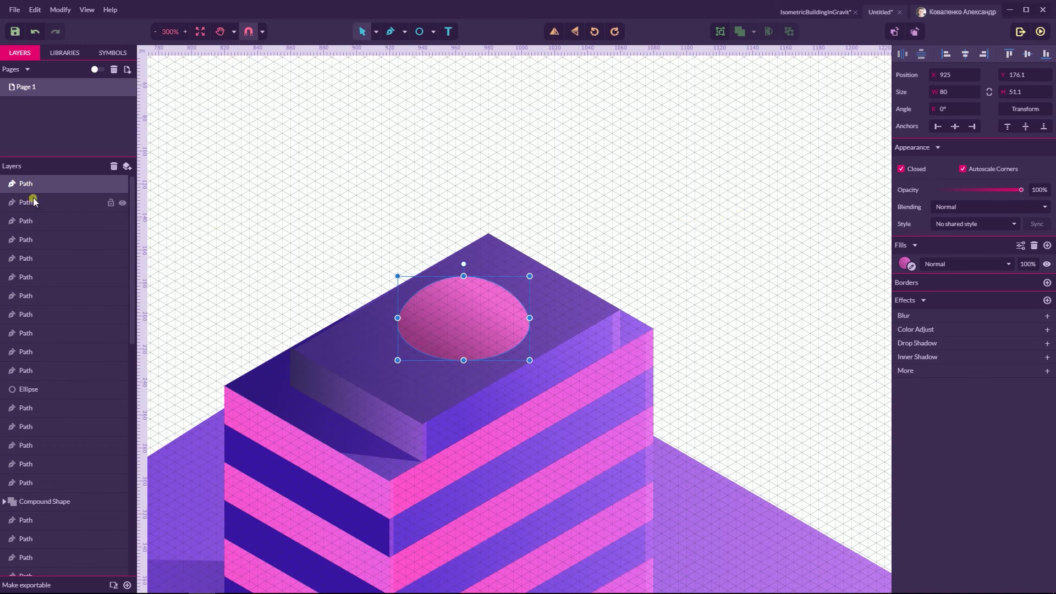
left_click_drag(39, 186, 40, 209)
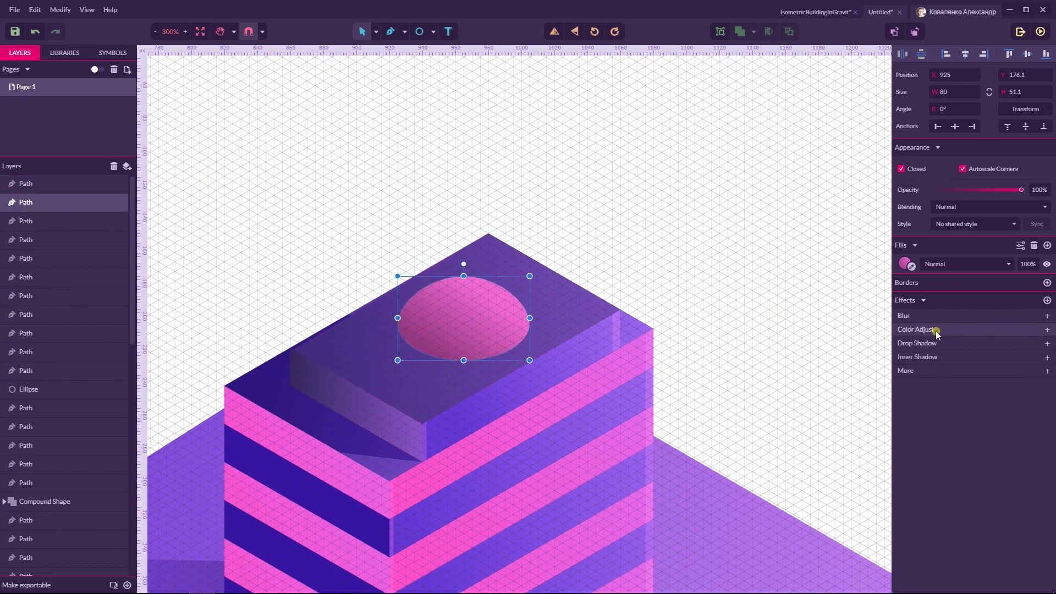
left_click(1048, 316)
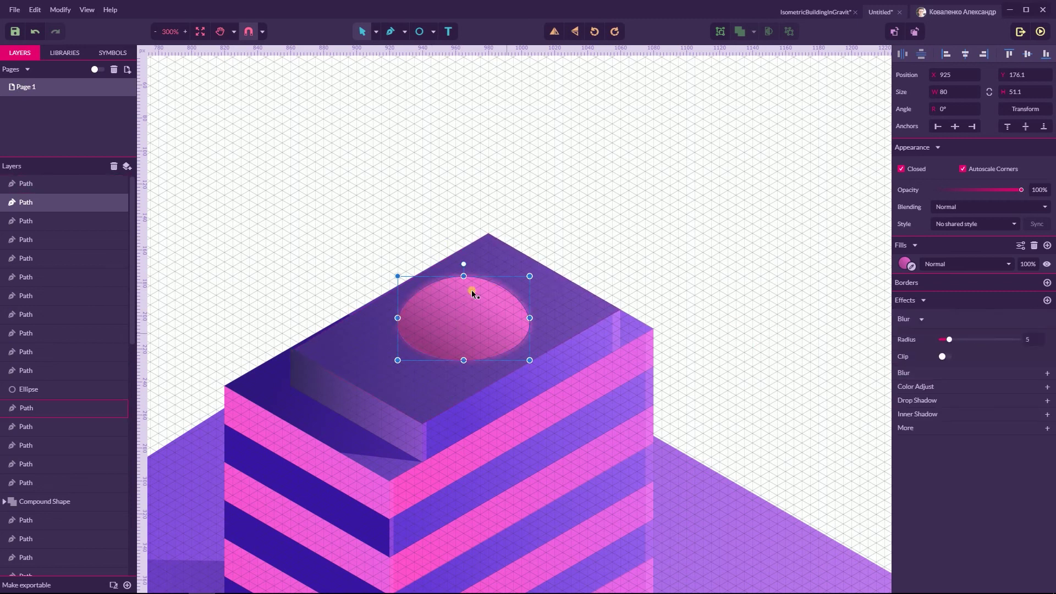
left_click_drag(949, 340, 953, 339)
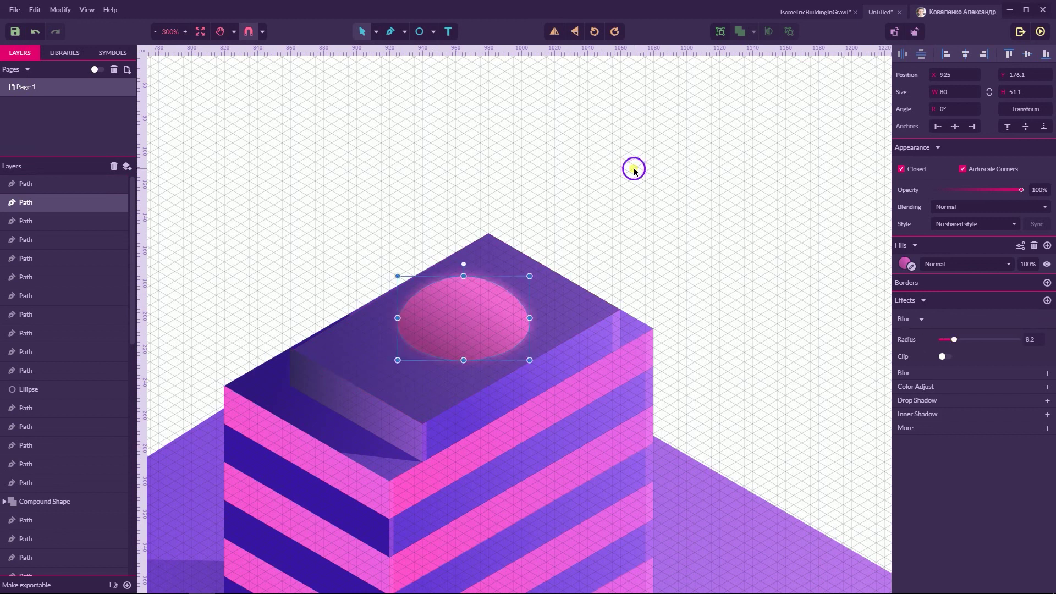
left_click(691, 193)
Select all the pink bands on both facades and the rounded annex, and duplicate them in place
scroll(753, 205, "down", 5)
scroll(754, 205, "up", 4)
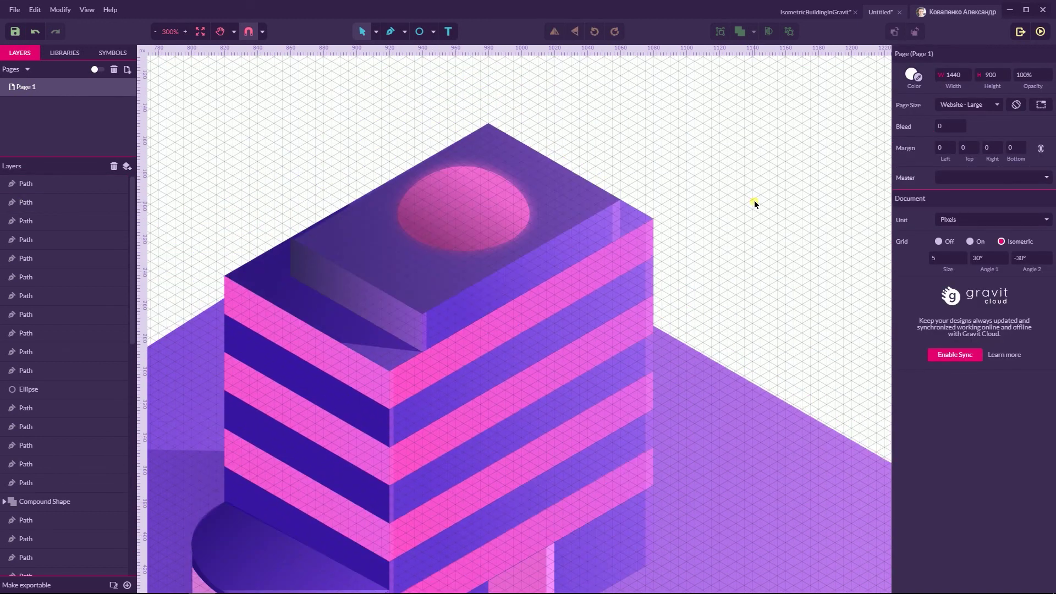
scroll(754, 206, "down", 5)
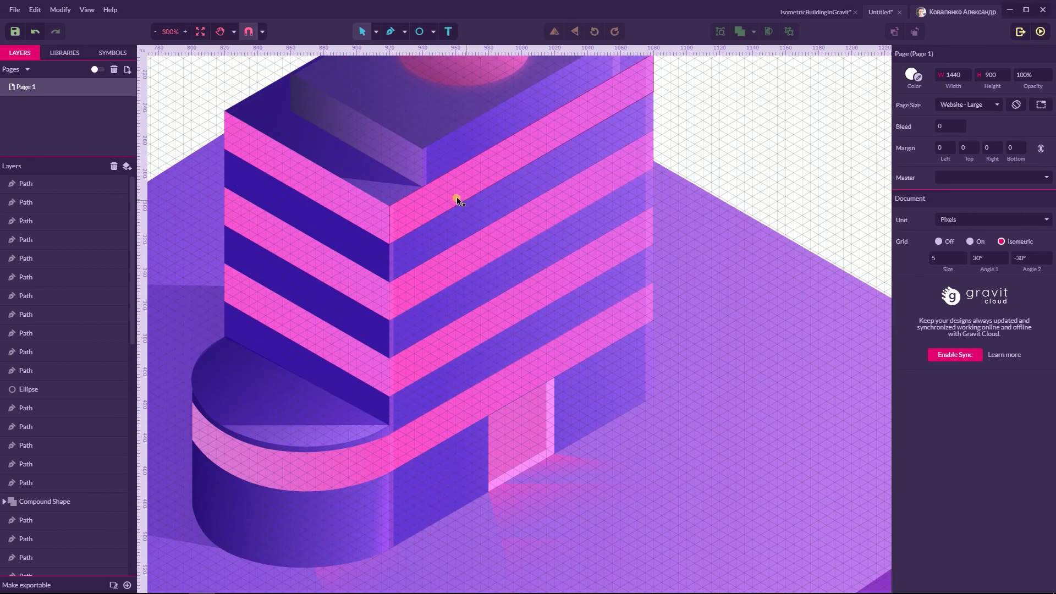
left_click(421, 210)
left_click(334, 270, "shift")
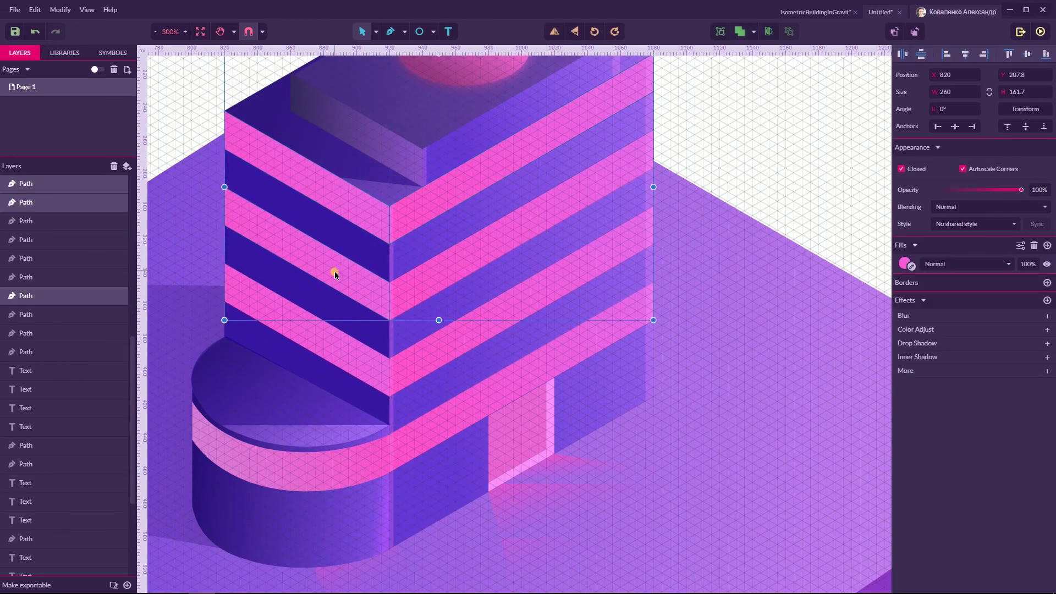
left_click(342, 357, "shift")
left_click(436, 354, "shift")
left_click(451, 274, "shift")
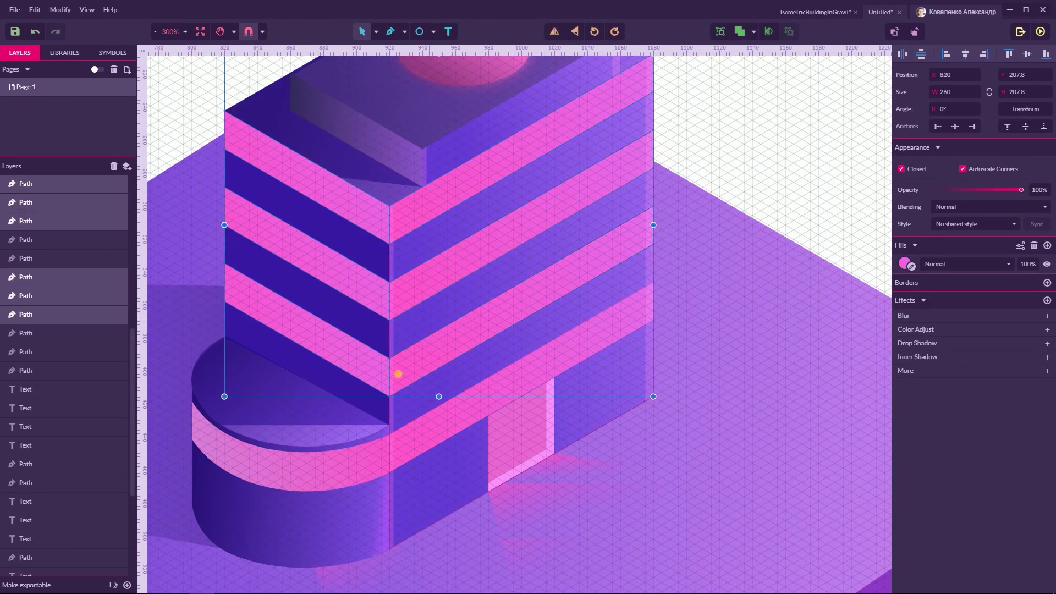
left_click(314, 464, "shift")
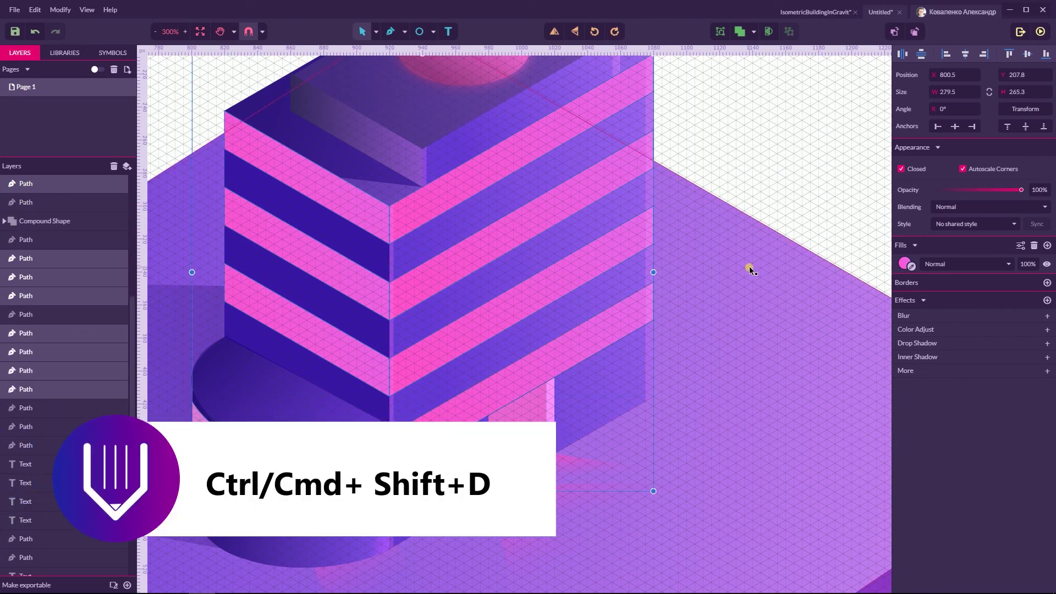
key("ctrl+shift+d")
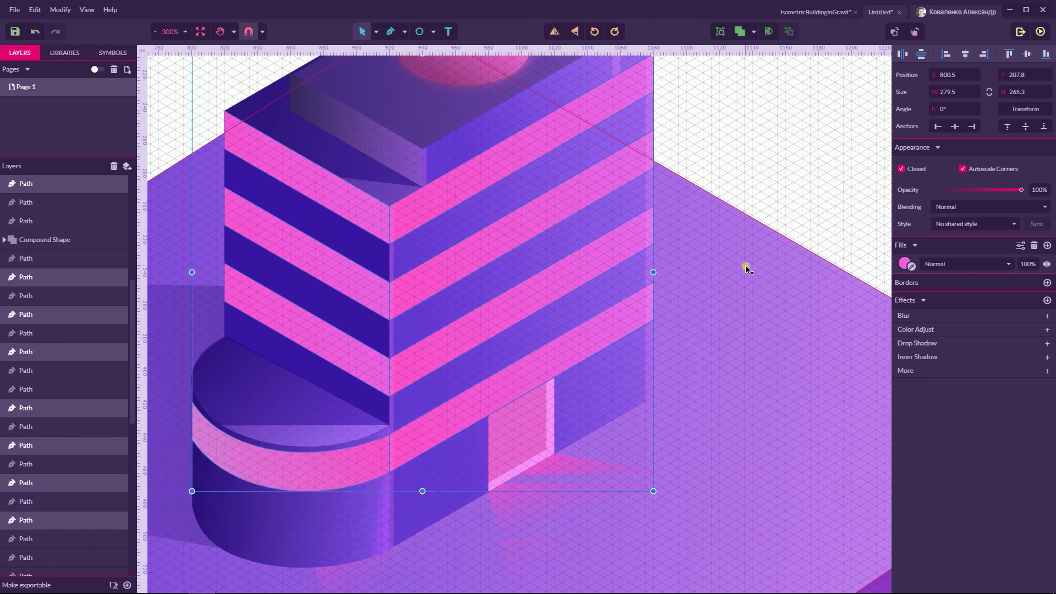
Send the duplicated pink bands one level back and give them a blur with radius 5 as a glow
key("ctrl+Down")
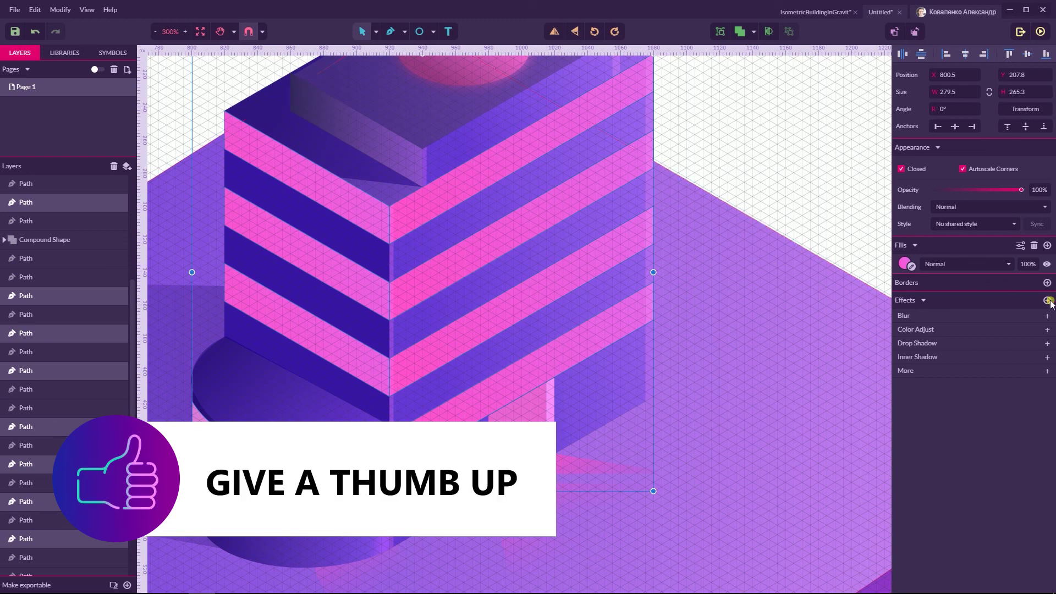
left_click(1045, 316)
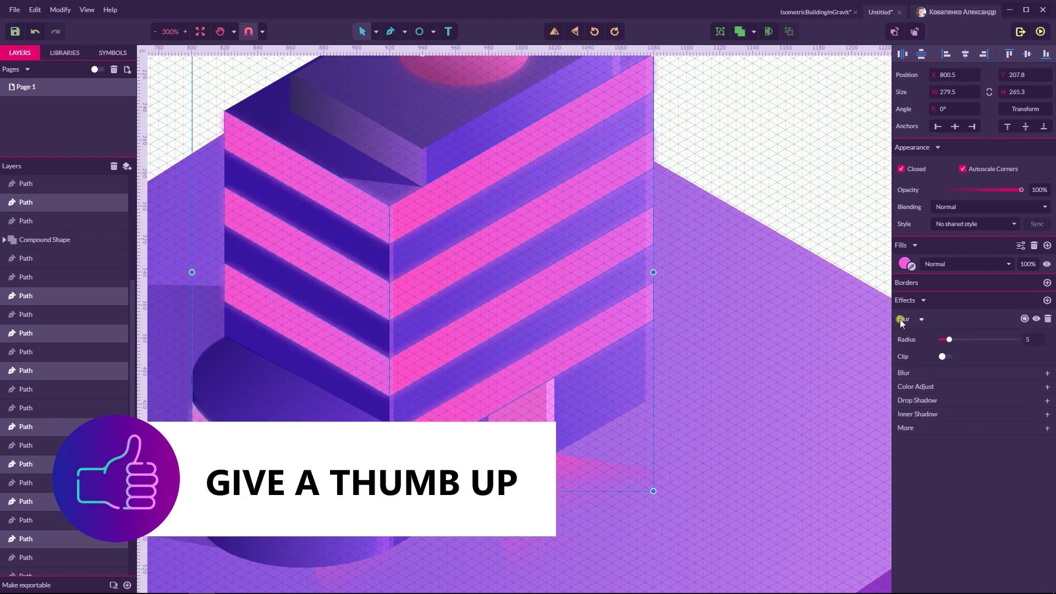
left_click(771, 155)
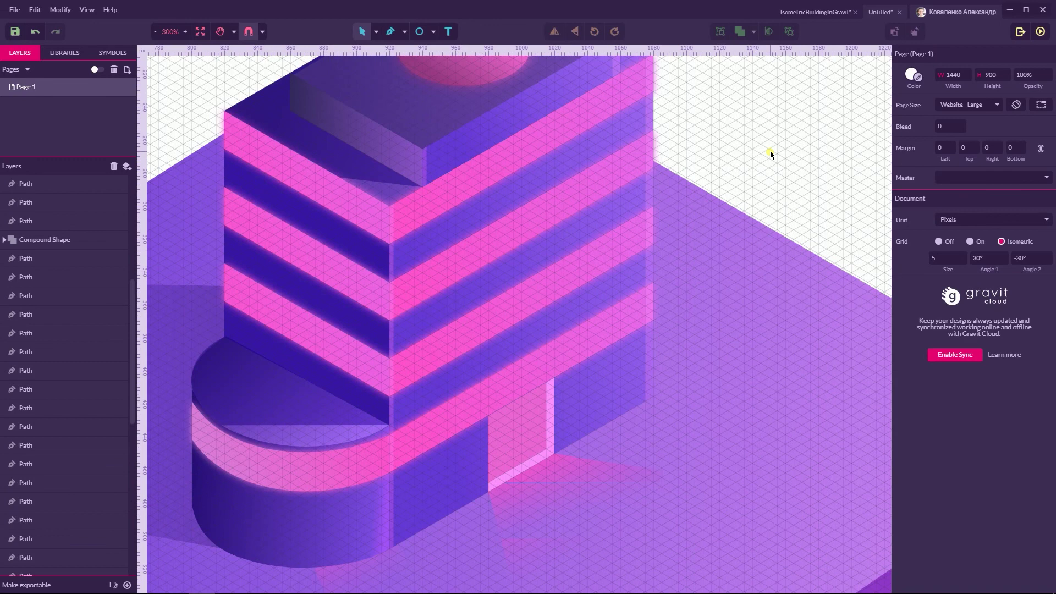
Turn off the document's isometric grid
key("ctrl+1")
key("ctrl+plus")
key("ctrl+minus")
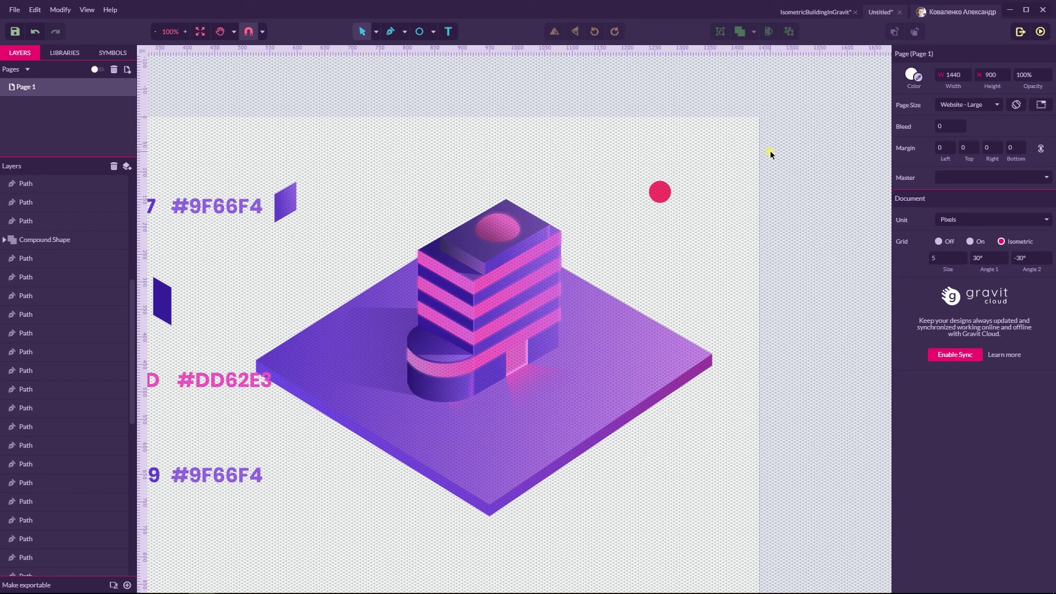
left_click(939, 241)
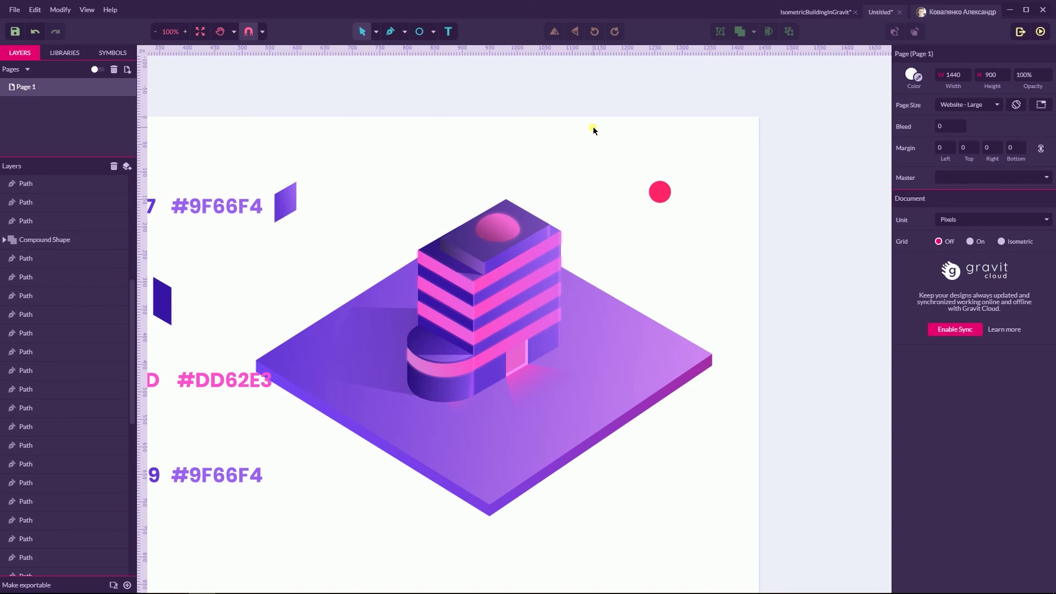
Send the colour notes and the sample swatches beside the building to the back of the stacking order
key("ctrl+minus")
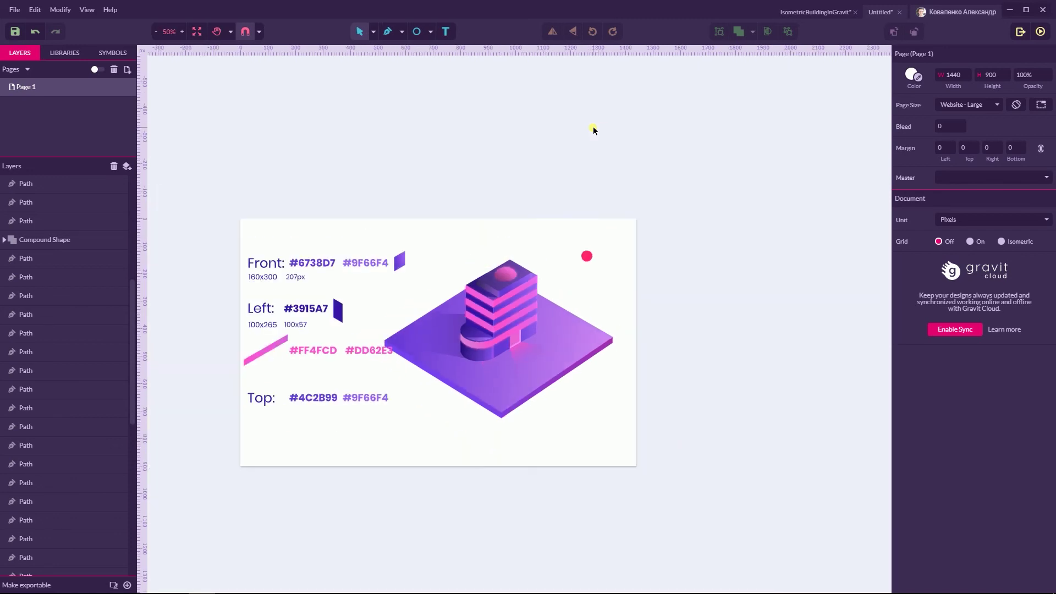
mouse_move(445, 196)
left_mouse_down()
mouse_move(580, 448)
mouse_move(451, 201)
left_mouse_up()
left_click_drag(257, 199, 368, 433)
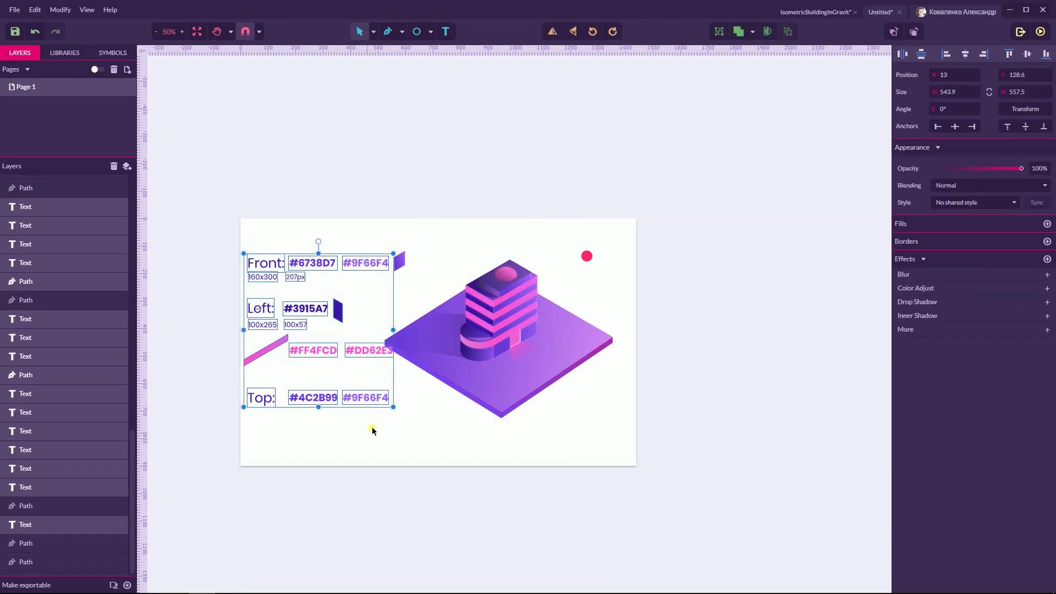
mouse_move(102, 264)
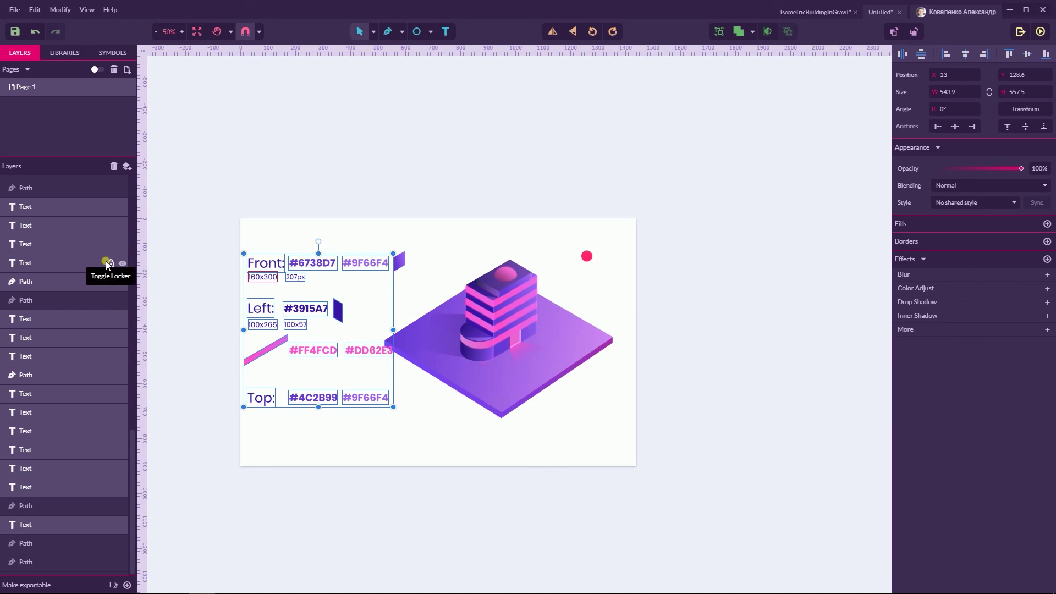
scroll(108, 264, "up", 3)
left_click_drag(425, 234, 393, 289)
key("ctrl+shift+bracketleft")
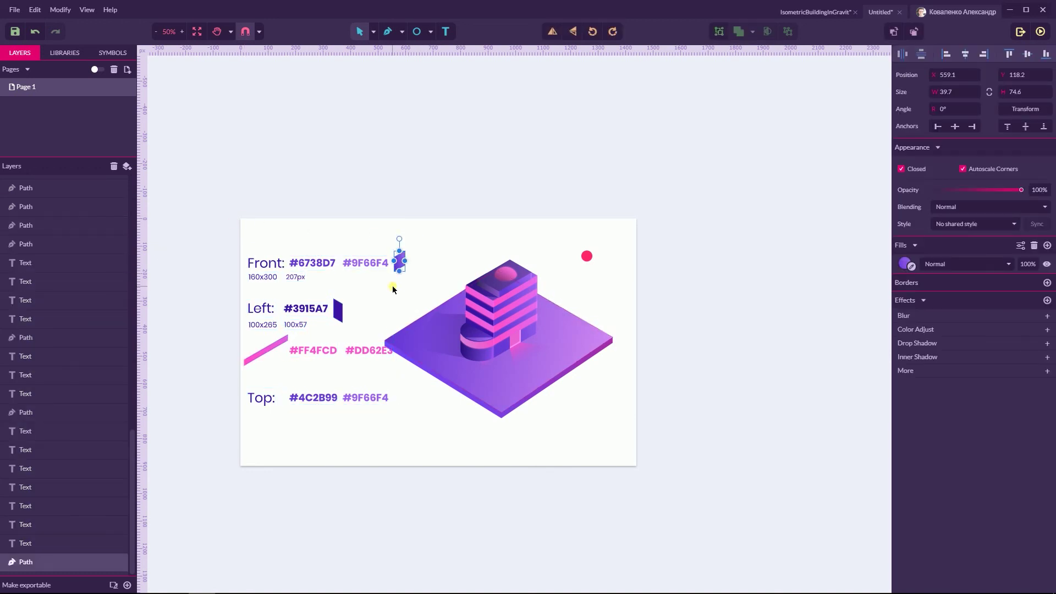
Move all the colour notes and sample swatches into Layer 0 and hide that layer
left_click_drag(248, 184, 383, 449)
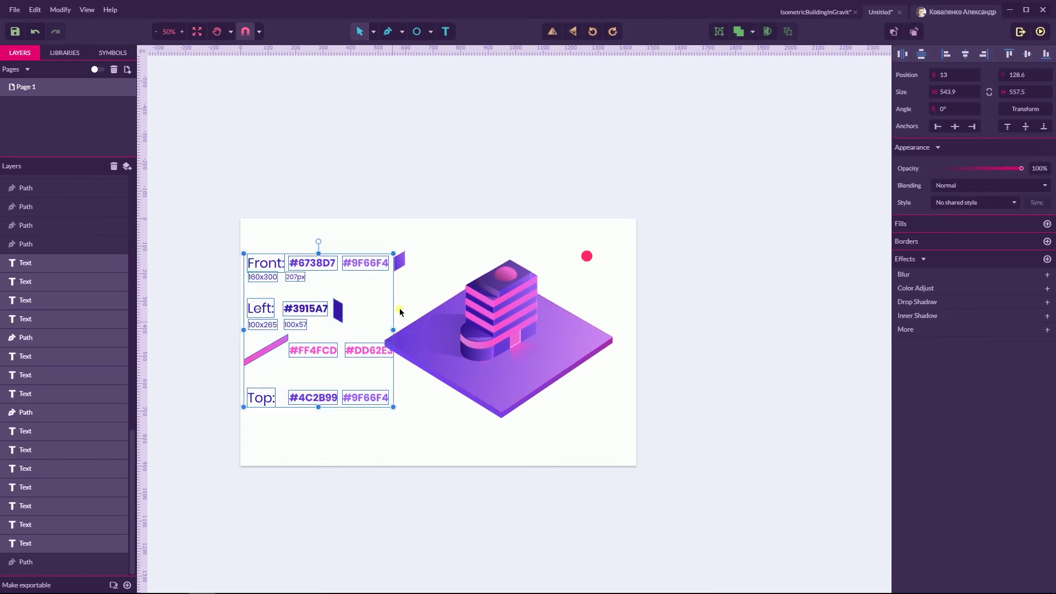
left_click(400, 260, "shift")
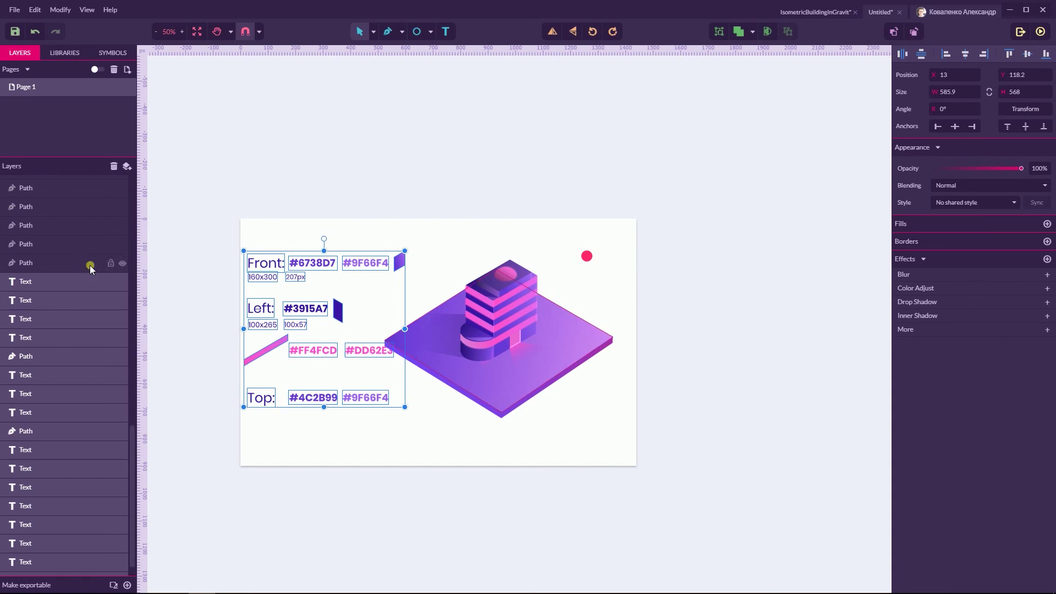
scroll(69, 302, "up", 10)
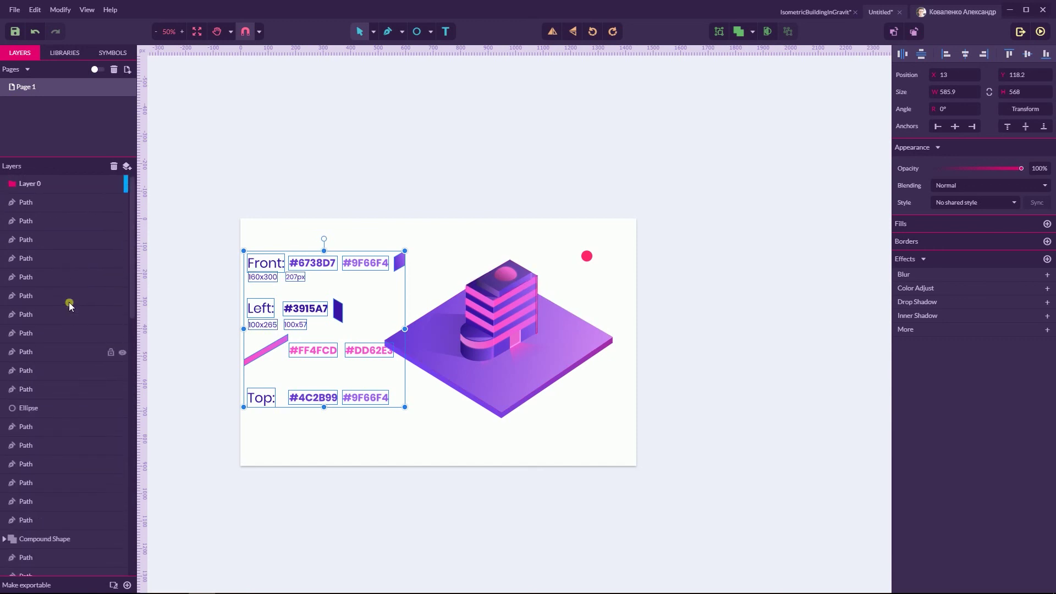
scroll(68, 302, "down", 10)
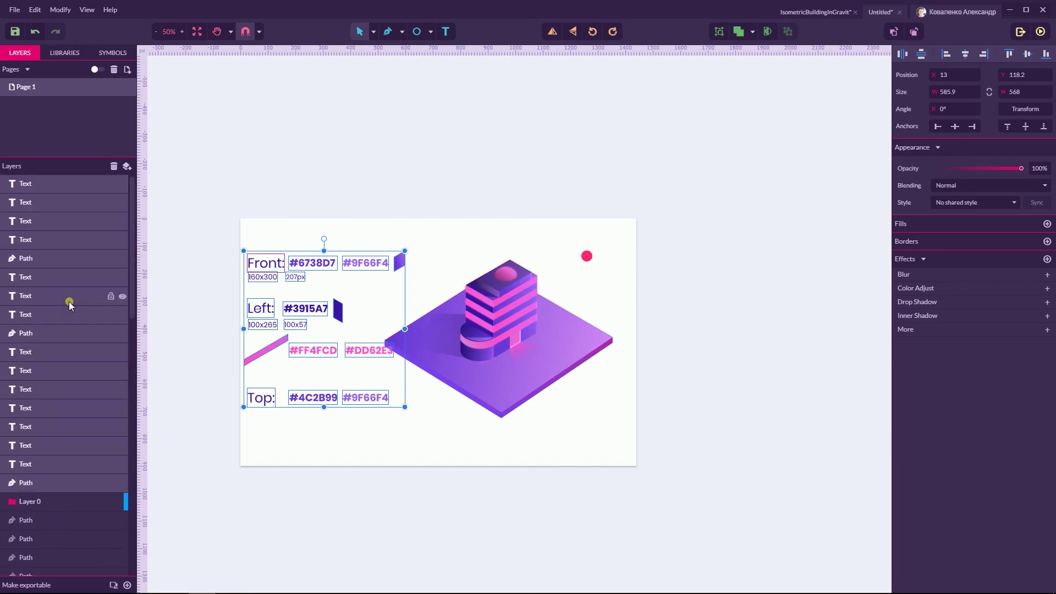
left_click(30, 483)
left_click_drag(30, 484, 36, 504)
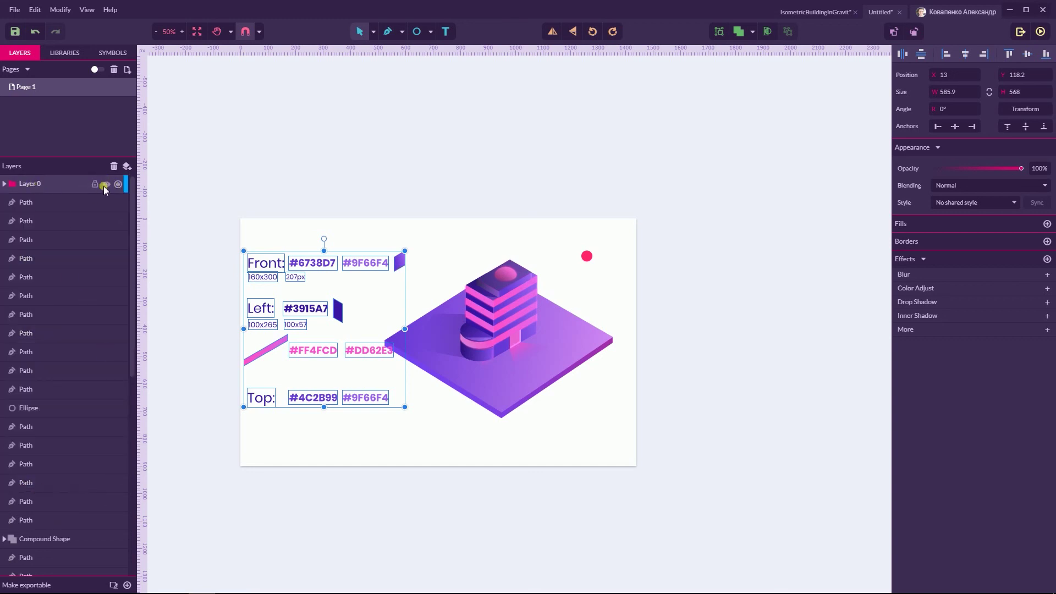
left_click(107, 184)
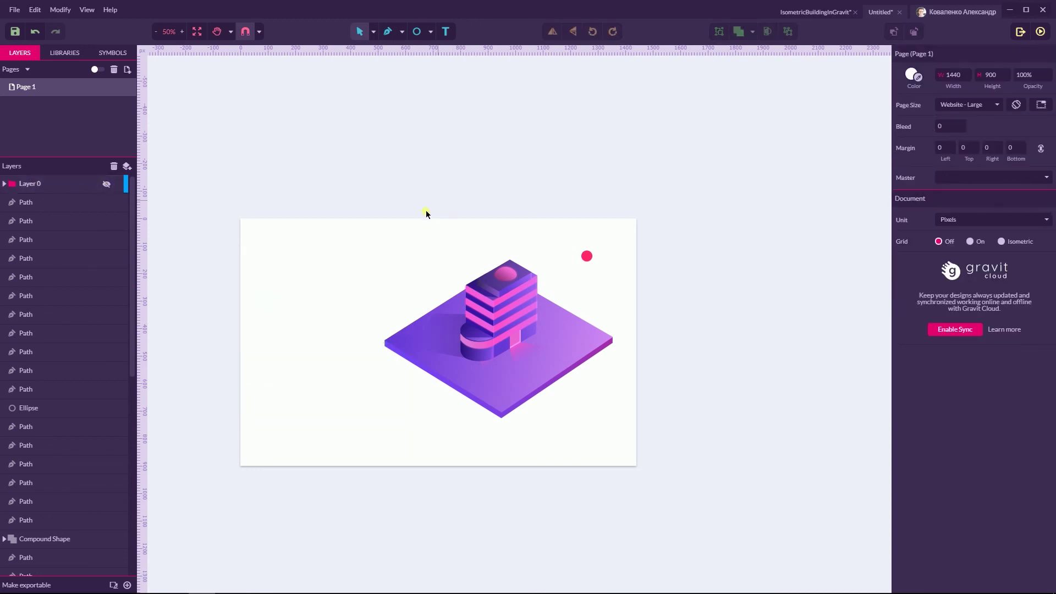
Move the building with its base to about the middle of the page and delete the red circle
left_click_drag(375, 215, 577, 398)
left_click_drag(525, 350, 455, 356)
left_click(546, 210)
left_click_drag(546, 211, 514, 299)
key("Delete")
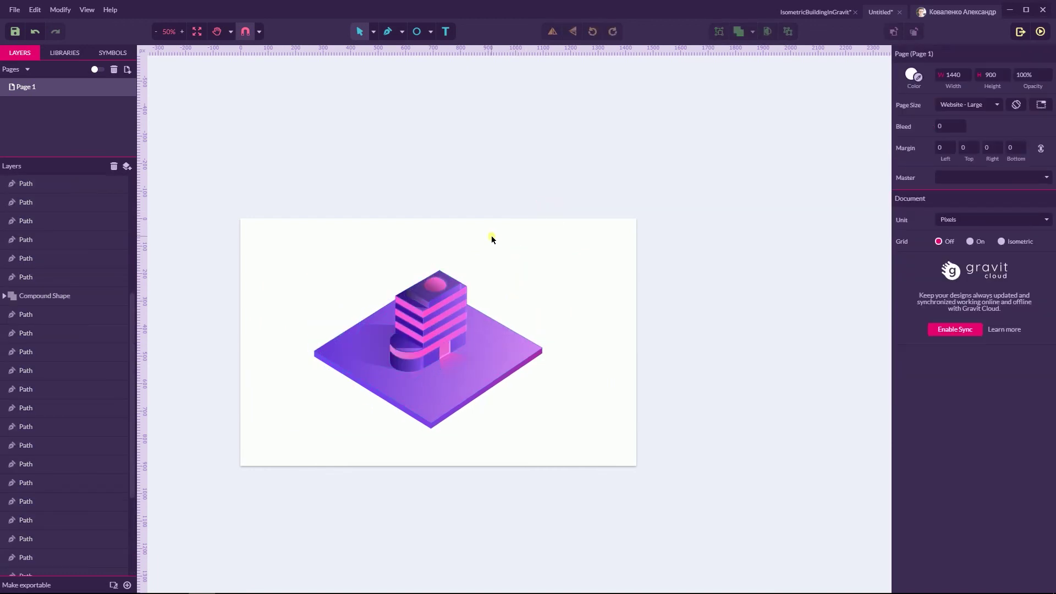
Draw a 1440 × 900 rectangle covering the whole page and send it to the back as a background
left_click(432, 37)
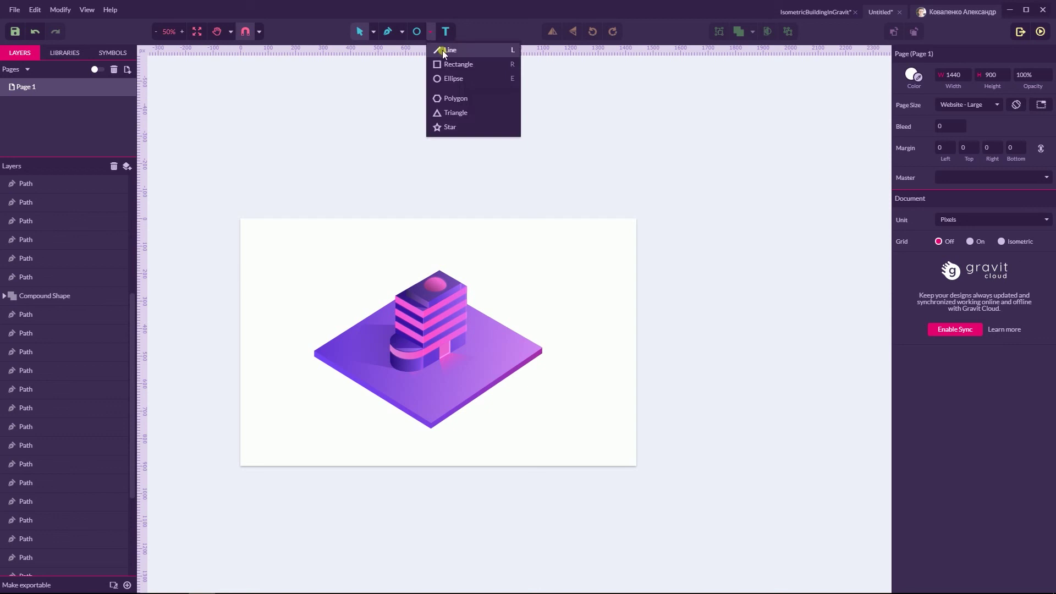
left_click(461, 65)
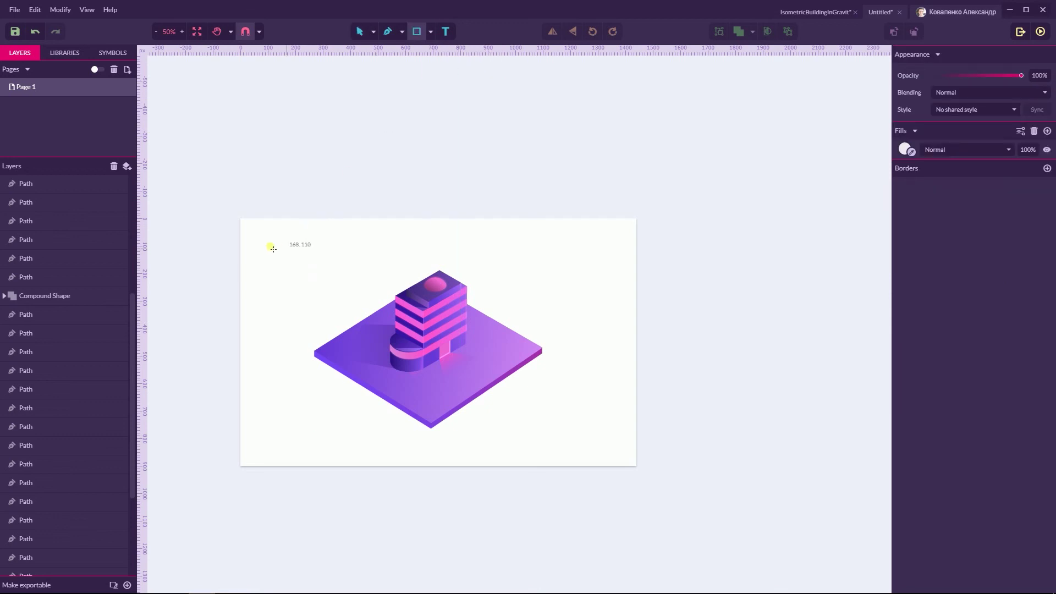
left_click_drag(242, 220, 637, 467)
key("ctrl+shift+bracketleft")
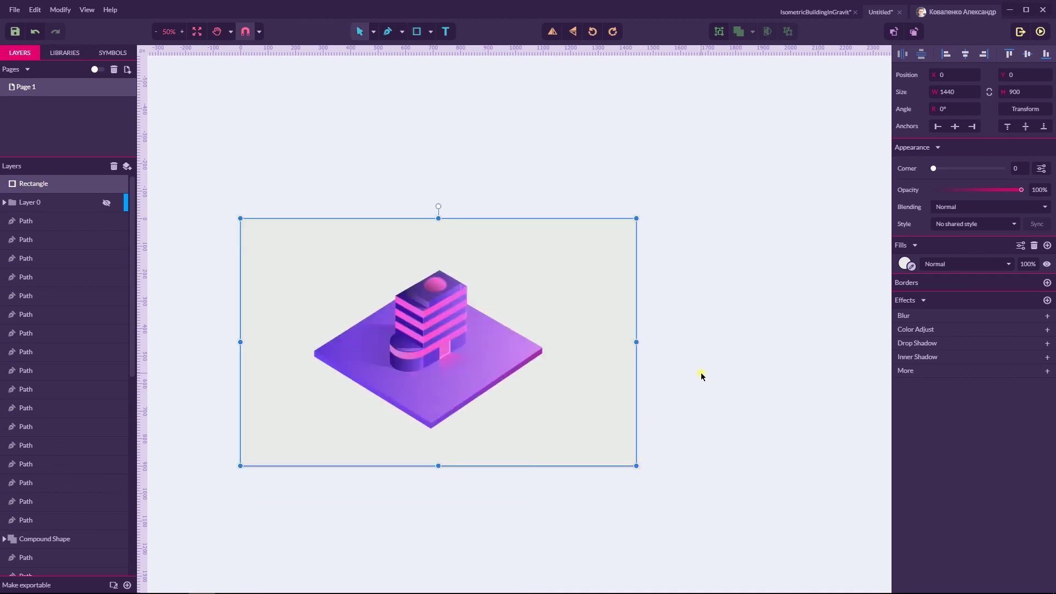
Set the background rectangle's fill to the dark grey #242222
left_click(906, 264)
left_click_drag(922, 321, 909, 343)
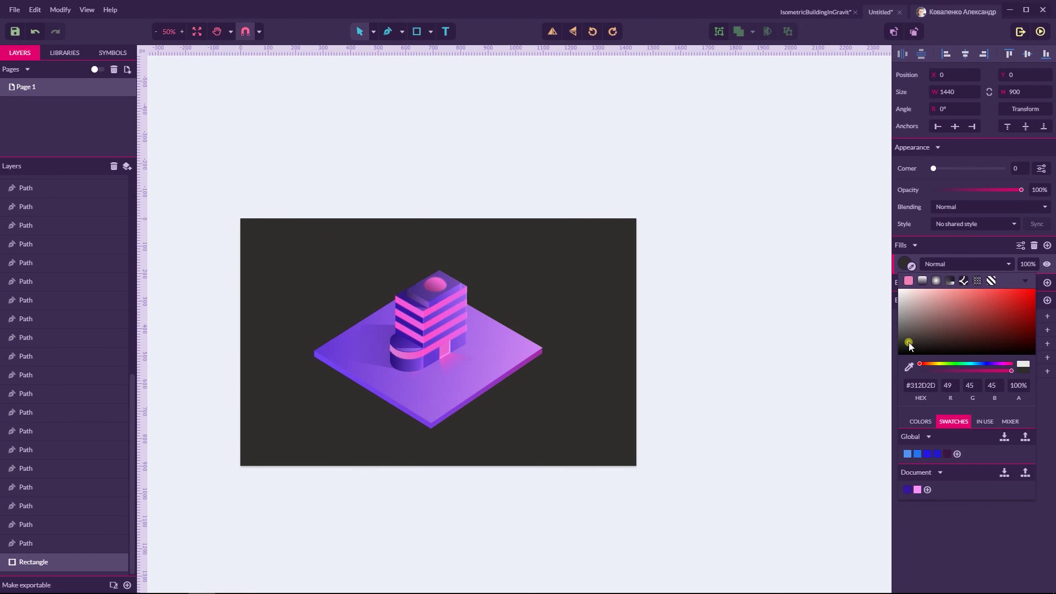
left_click_drag(909, 343, 907, 349)
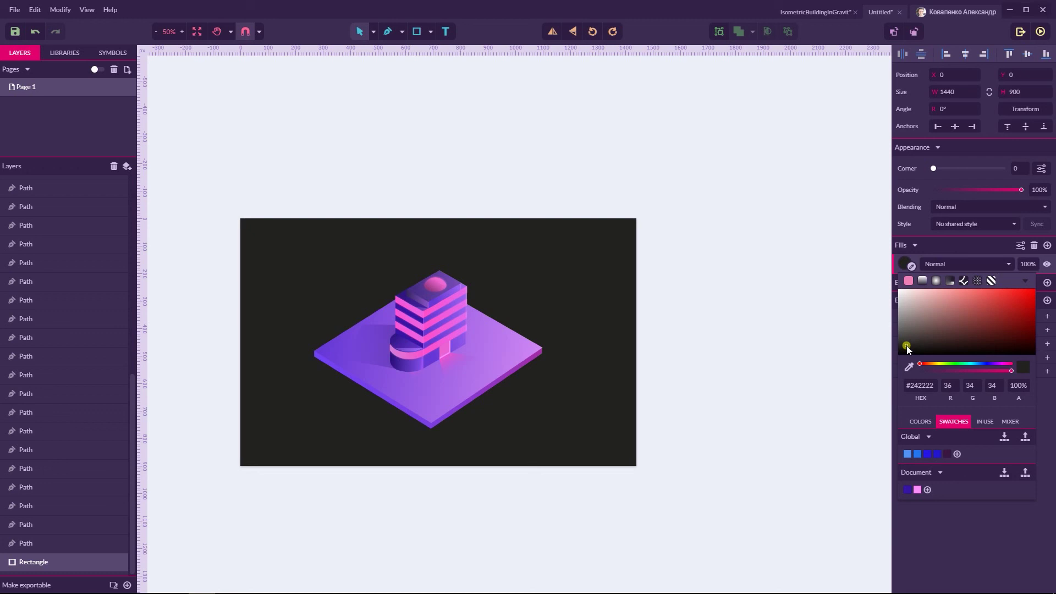
Change the background fill to a linear gradient running from #242222 to the dark purple #541D5B
left_click(923, 280)
left_click_drag(637, 342, 622, 310)
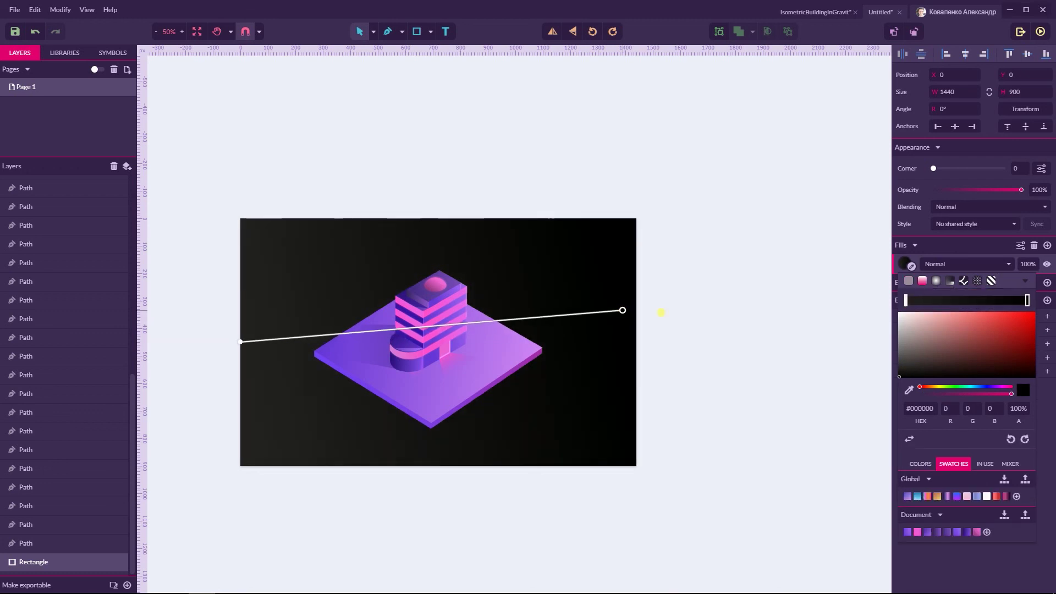
left_click_drag(983, 388, 998, 391)
left_click_drag(984, 351, 993, 354)
left_click_drag(624, 310, 626, 351)
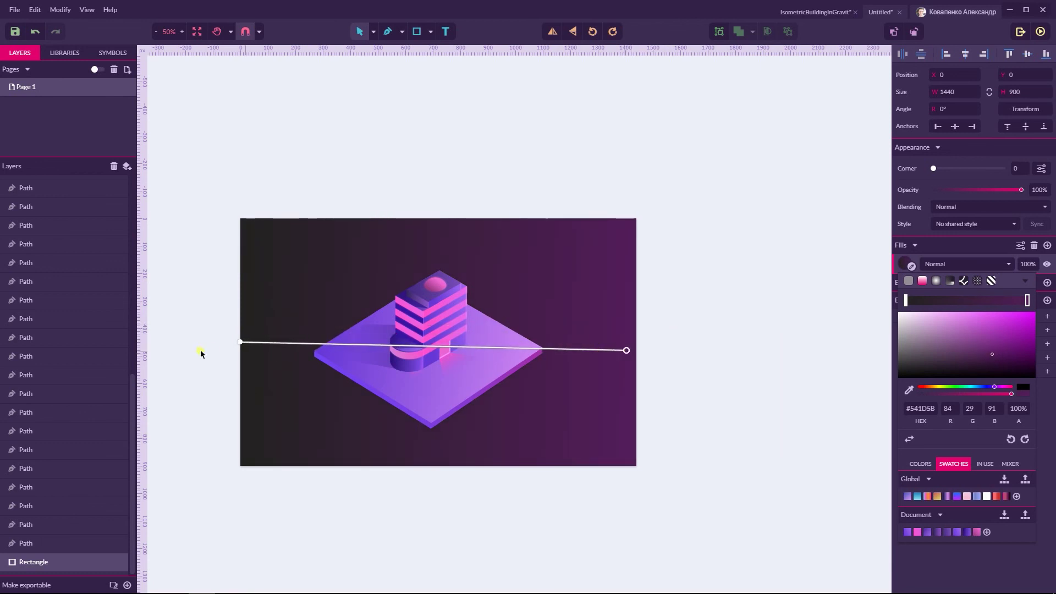
Tilt the background gradient by raising its dark grey endpoint and lowering its purple endpoint
left_click_drag(243, 345, 243, 321)
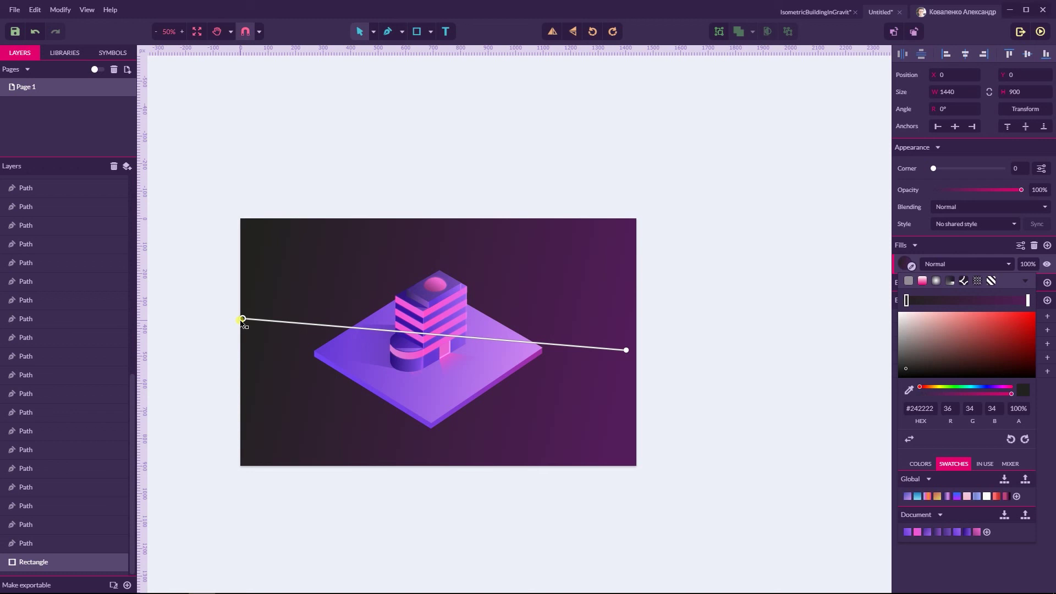
left_click(242, 319)
left_click_drag(627, 350, 629, 408)
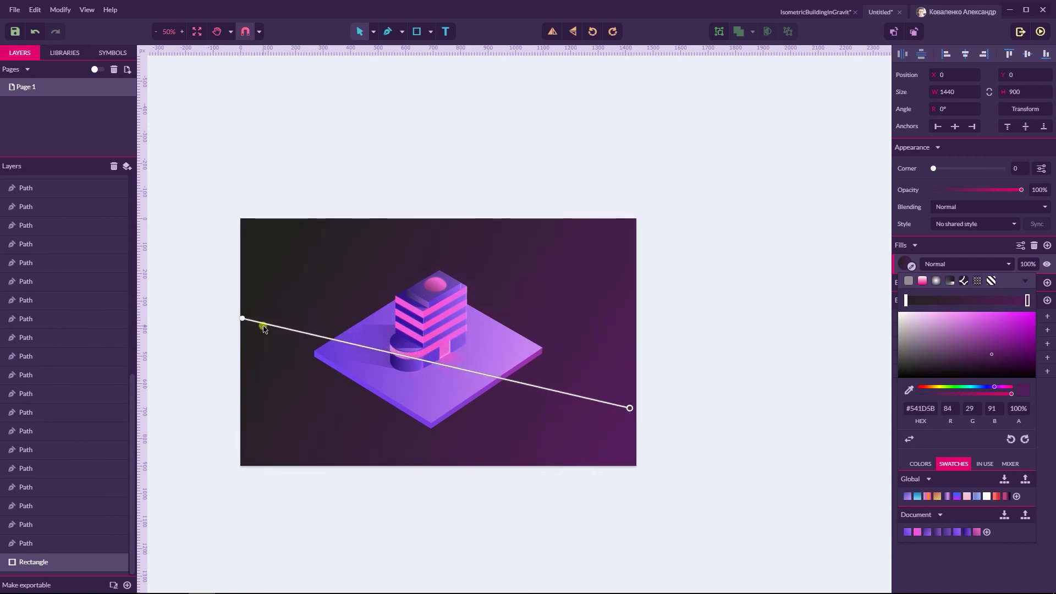
left_click_drag(243, 318, 246, 306)
mouse_move(248, 310)
left_mouse_down()
mouse_move(246, 287)
mouse_move(243, 315)
left_mouse_up()
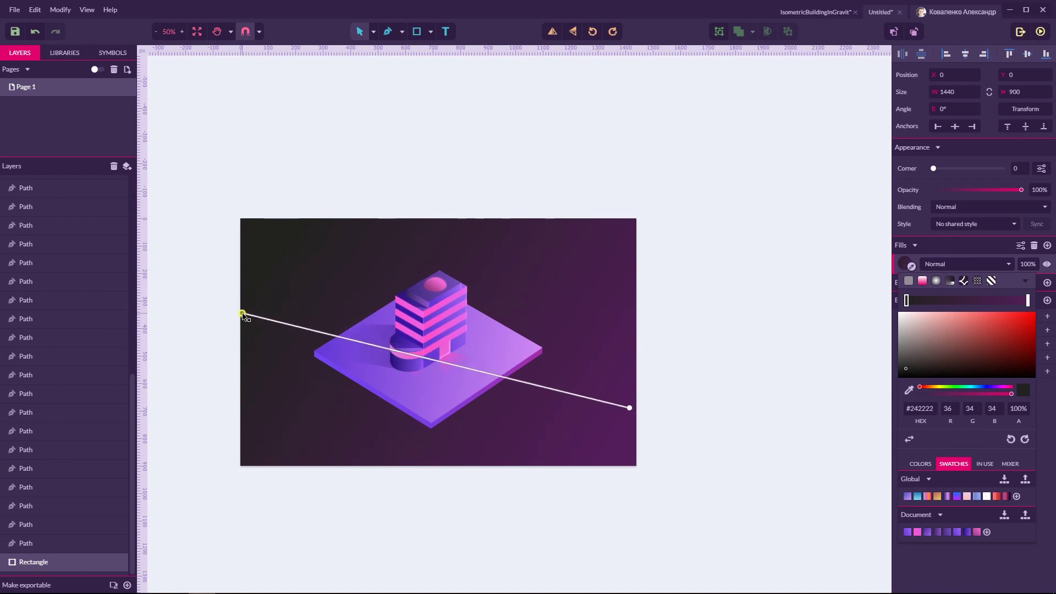
Brighten the background gradient's purple end to #7A2386 and move that endpoint up so the gradient runs horizontally
left_click(630, 408)
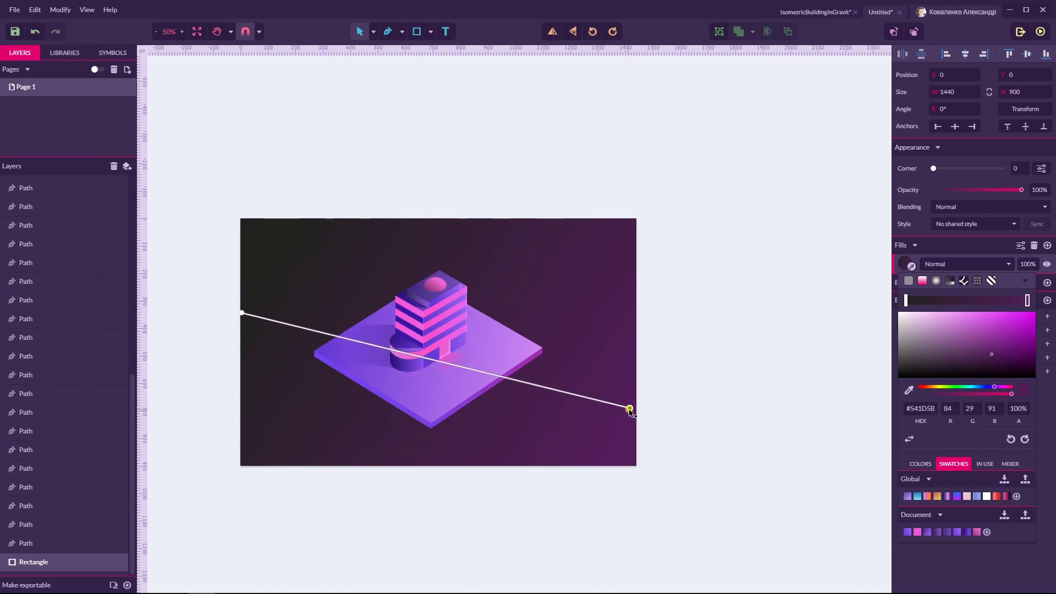
left_click_drag(993, 358, 1000, 343)
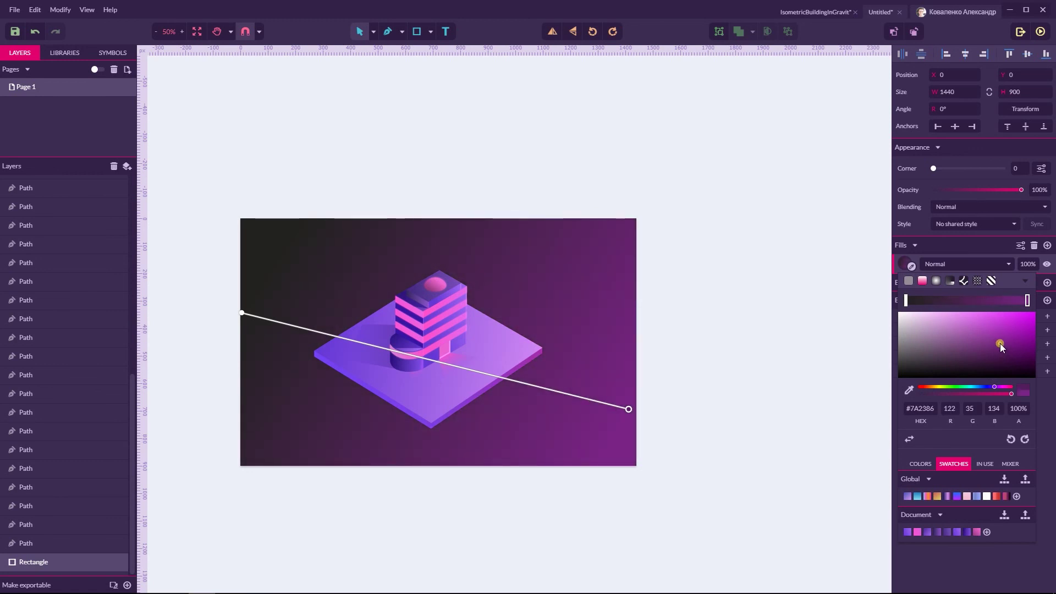
left_click_drag(631, 408, 636, 312)
left_click(679, 312)
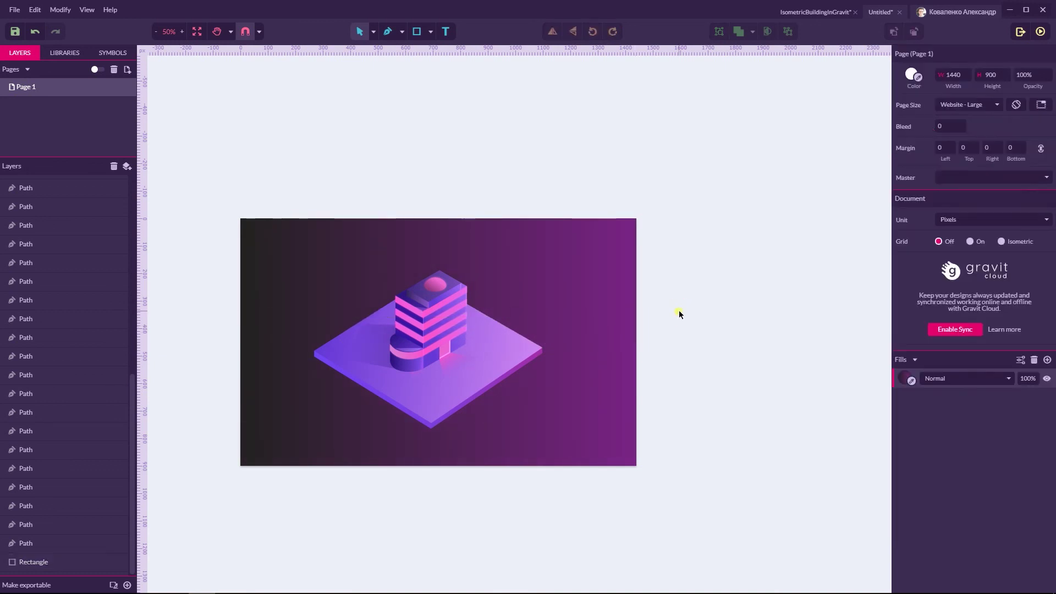